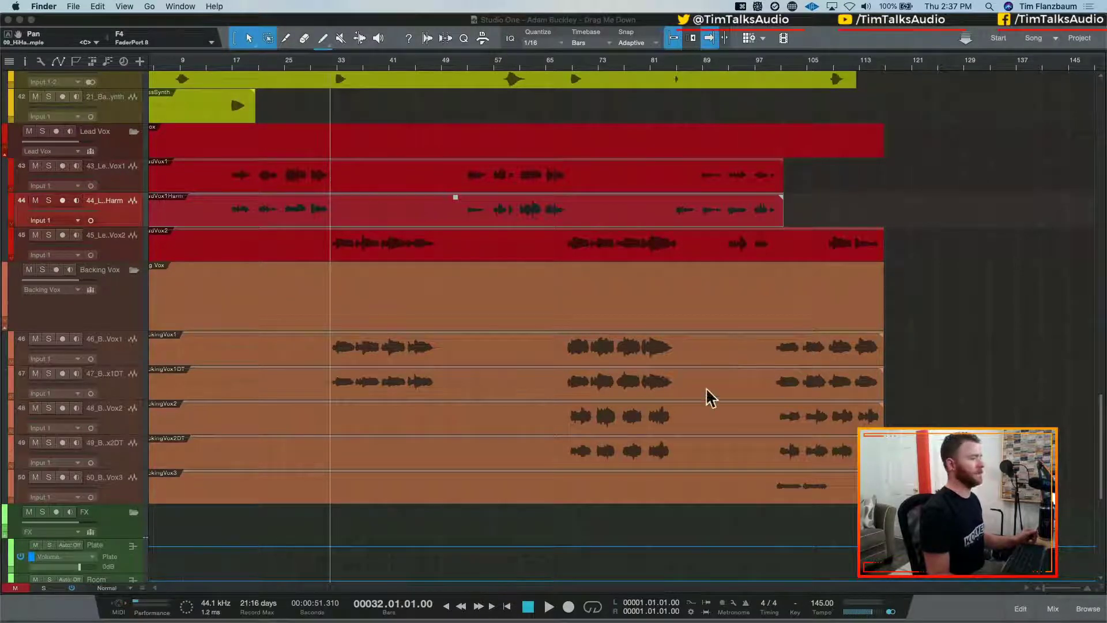
Switch to the Studio One song window and return the playhead to the start of the song
{"action": "scroll", "coordinate": [613, 420], "scroll_direction": "up", "scroll_amount": 15}
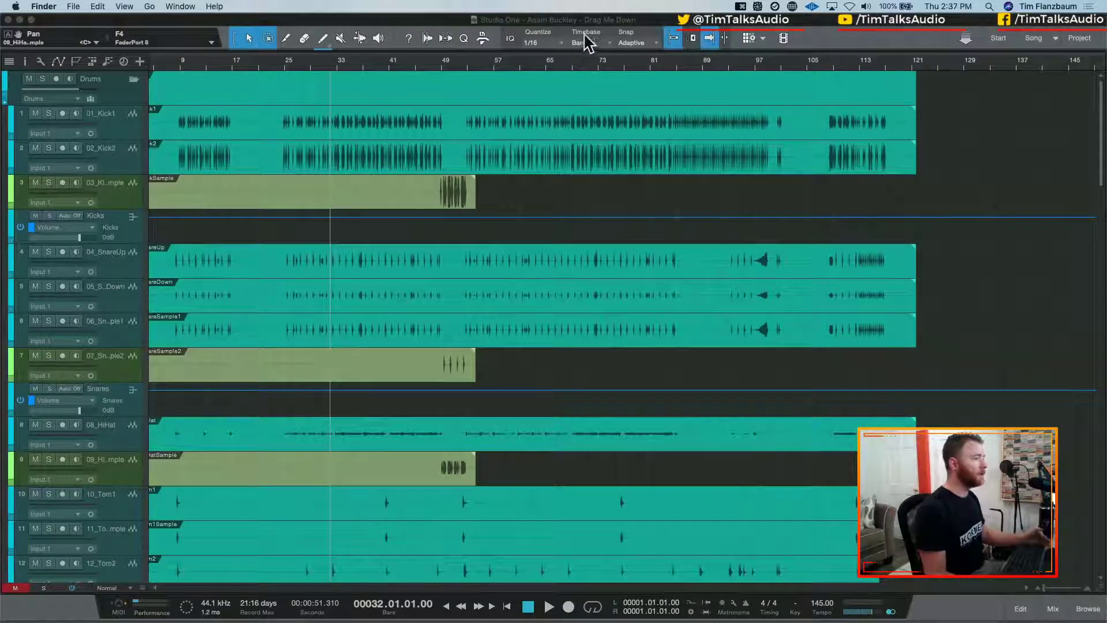
{"action": "left_click", "coordinate": [642, 19]}
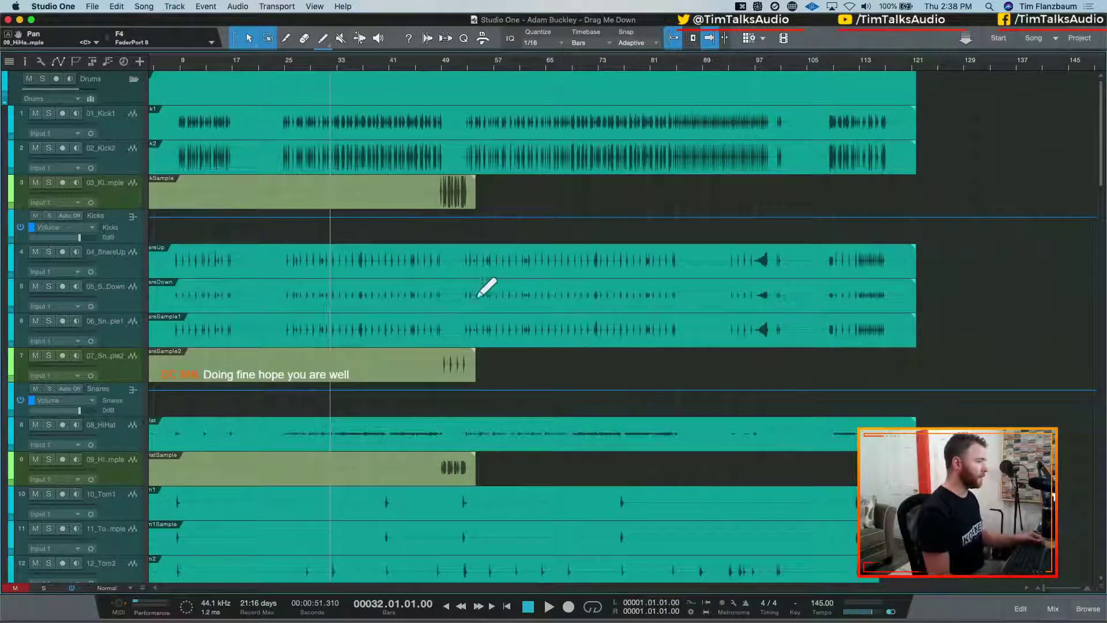
{"action": "key", "text": "comma"}
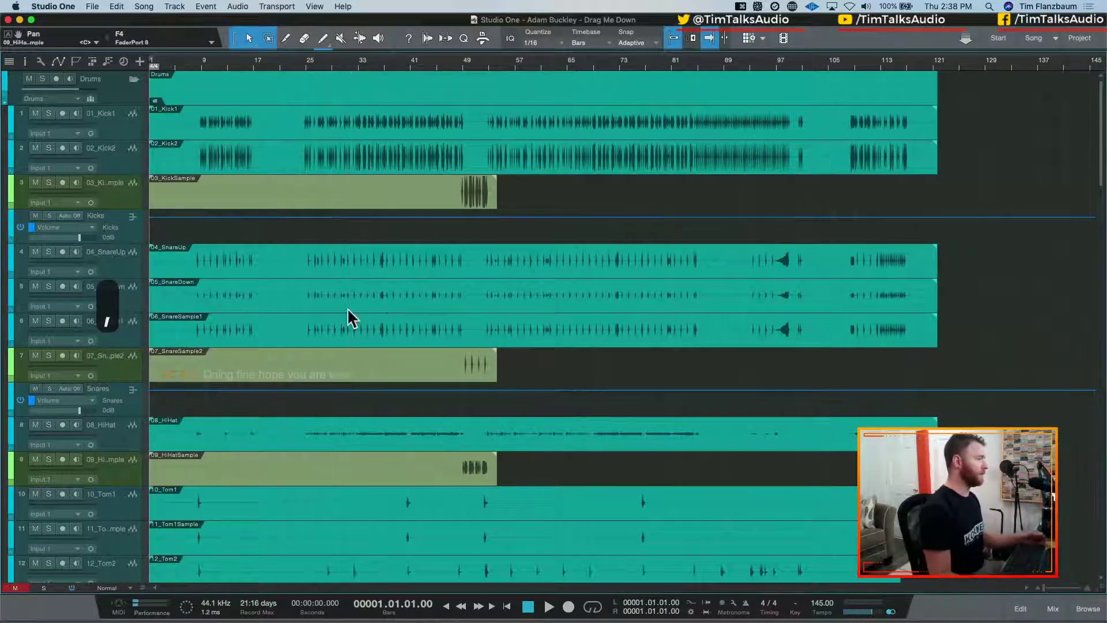
Insert a marker named Intro at bar 4
{"action": "scroll", "coordinate": [348, 314], "scroll_direction": "down", "scroll_amount": 10}
{"action": "scroll", "coordinate": [348, 311], "scroll_direction": "down", "scroll_amount": 15}
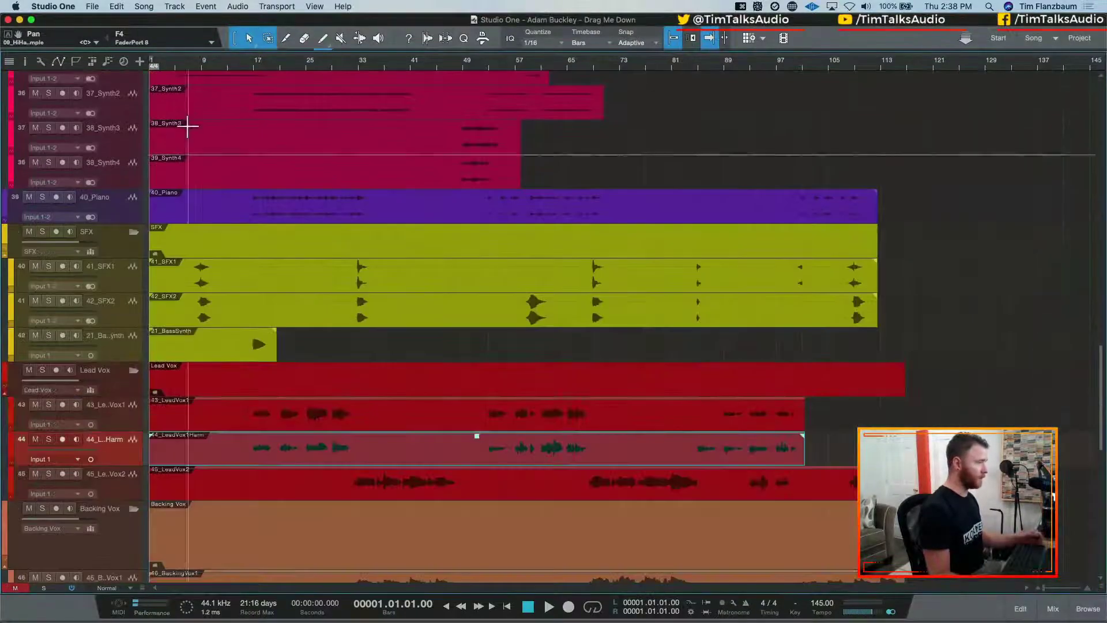
{"action": "scroll", "coordinate": [180, 131], "scroll_direction": "up", "scroll_amount": 2}
{"action": "left_click", "coordinate": [170, 67]}
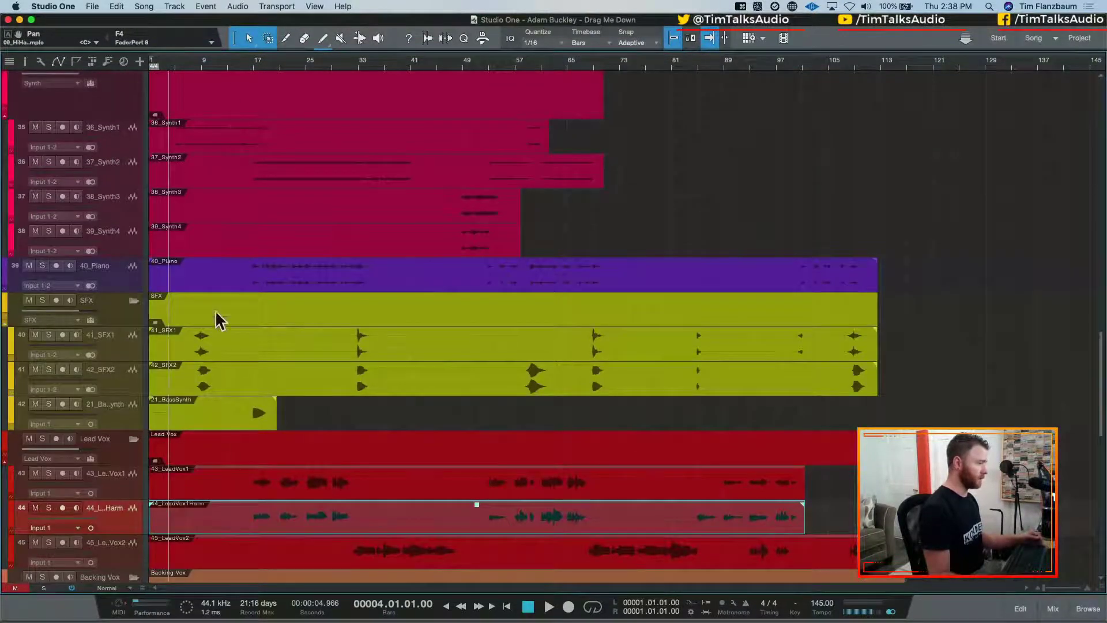
{"action": "scroll", "coordinate": [214, 319], "scroll_direction": "down", "scroll_amount": 8}
{"action": "scroll", "coordinate": [214, 319], "scroll_direction": "up", "scroll_amount": 10}
{"action": "key", "text": "e"}
{"action": "key", "text": "e"}
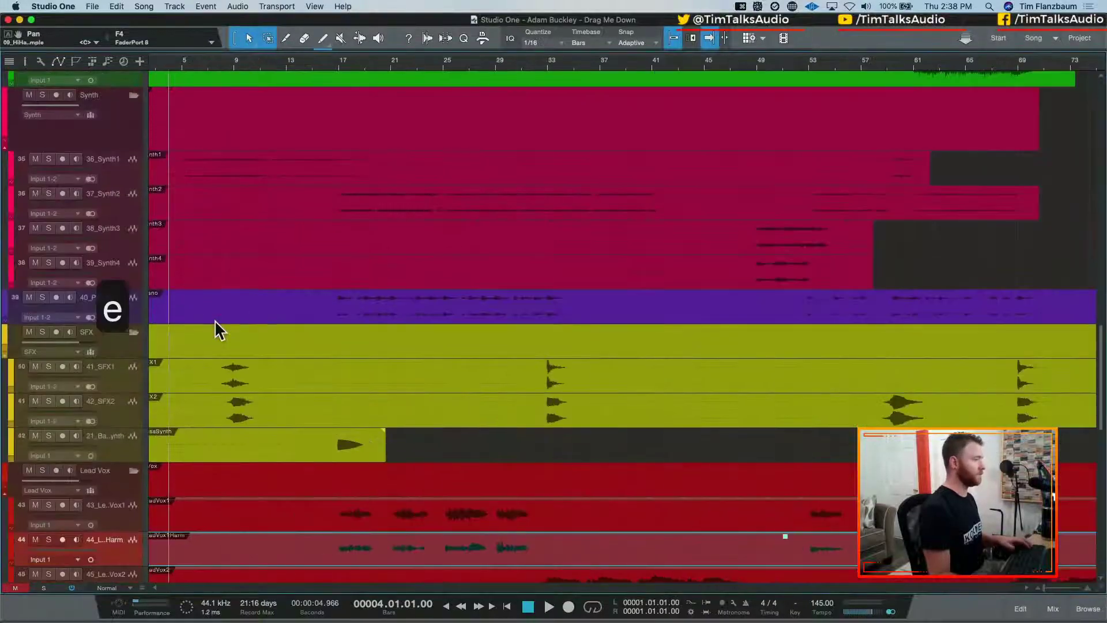
{"action": "type", "text": "y"}
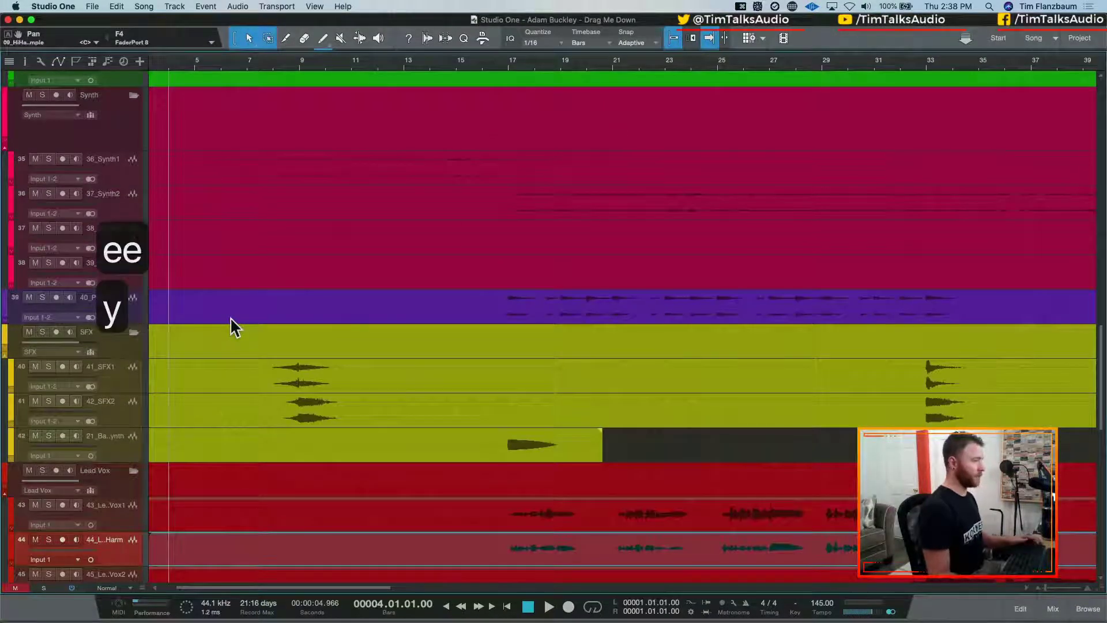
{"action": "type", "text": "S"}
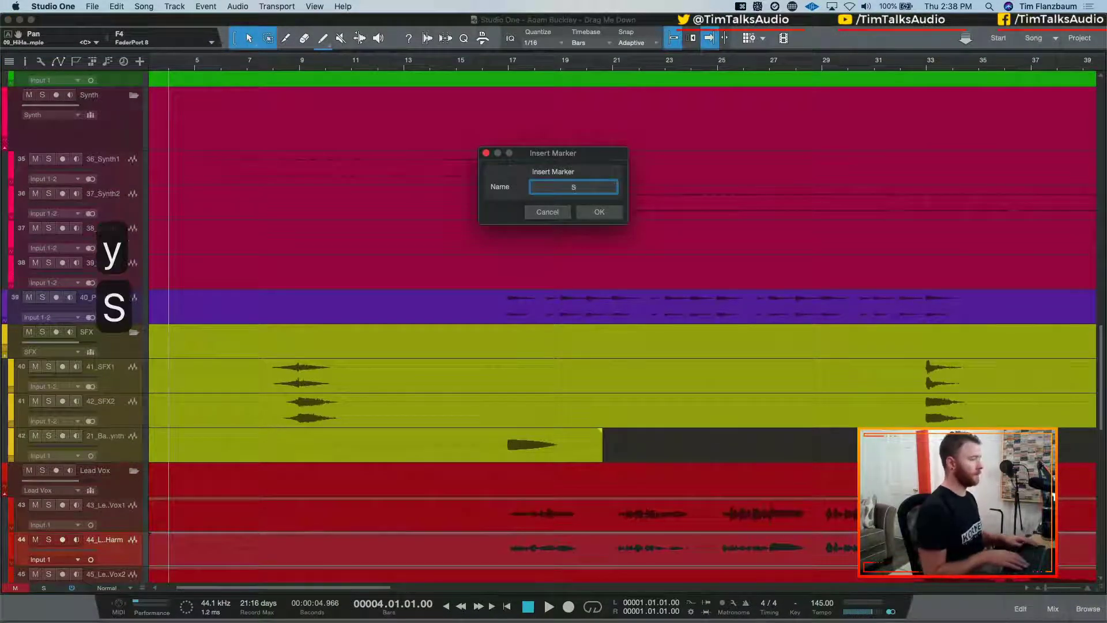
{"action": "key", "text": "BackSpace"}
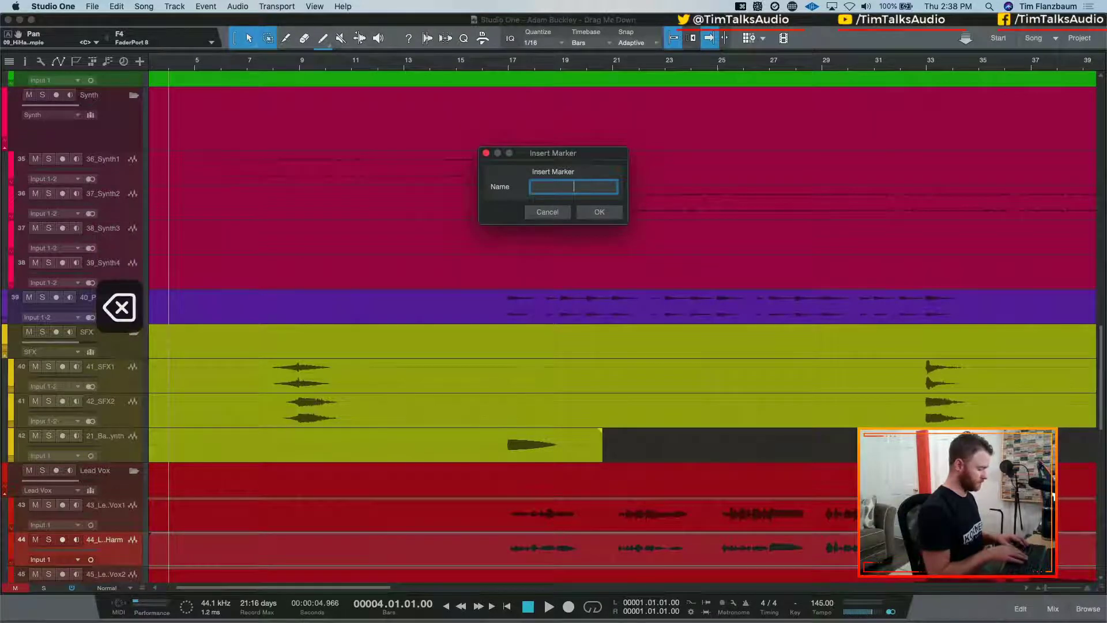
{"action": "type", "text": "Intro"}
{"action": "key", "text": "Return"}
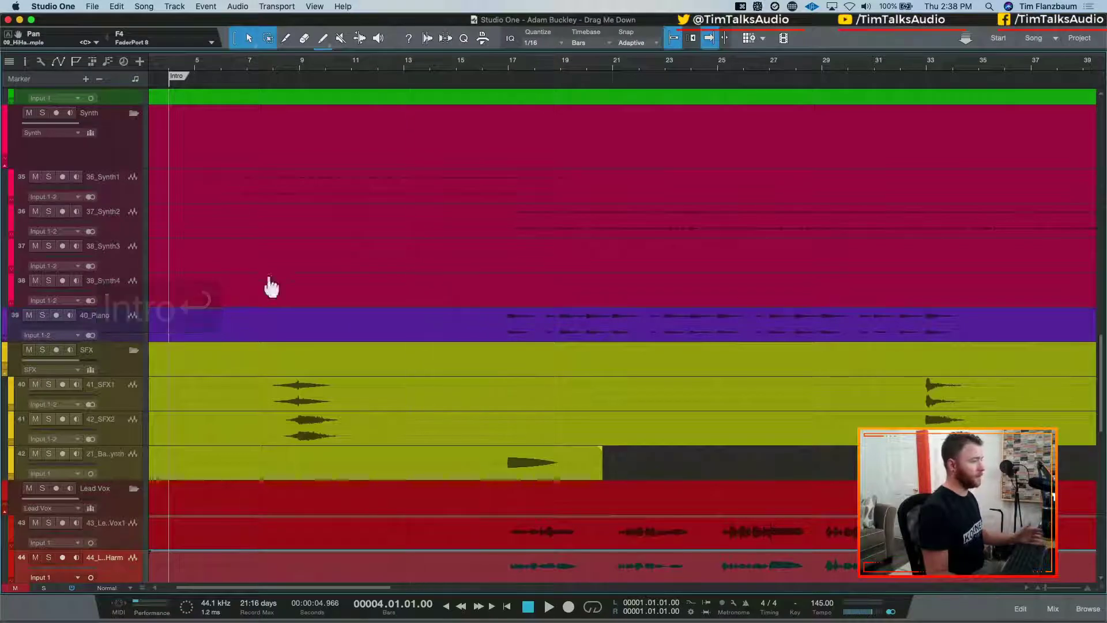
Move the song's End marker later, past the end of the longest audio events
{"action": "key", "text": "w"}
{"action": "key", "text": "w"}
{"action": "key", "text": "w"}
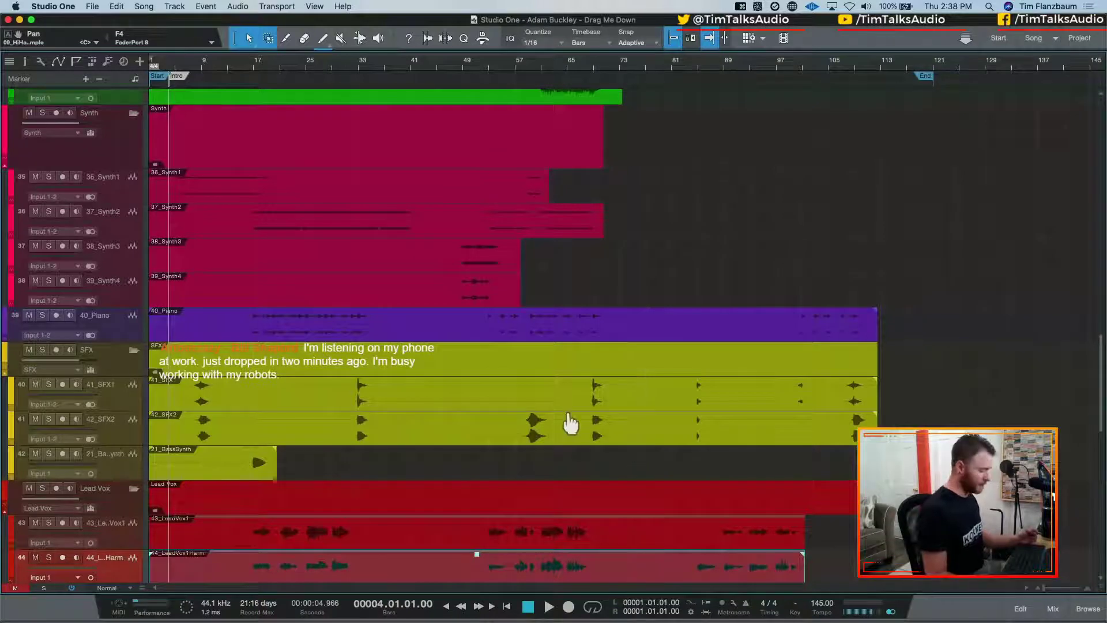
{"action": "scroll", "coordinate": [834, 383], "scroll_direction": "down", "scroll_amount": 6}
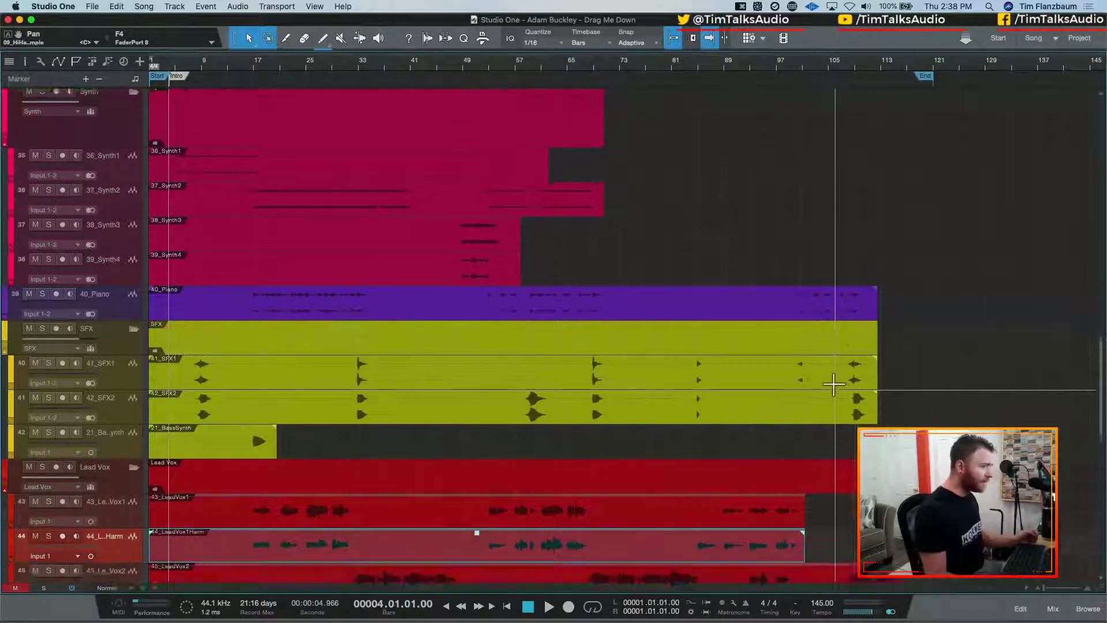
{"action": "scroll", "coordinate": [833, 383], "scroll_direction": "down", "scroll_amount": 6}
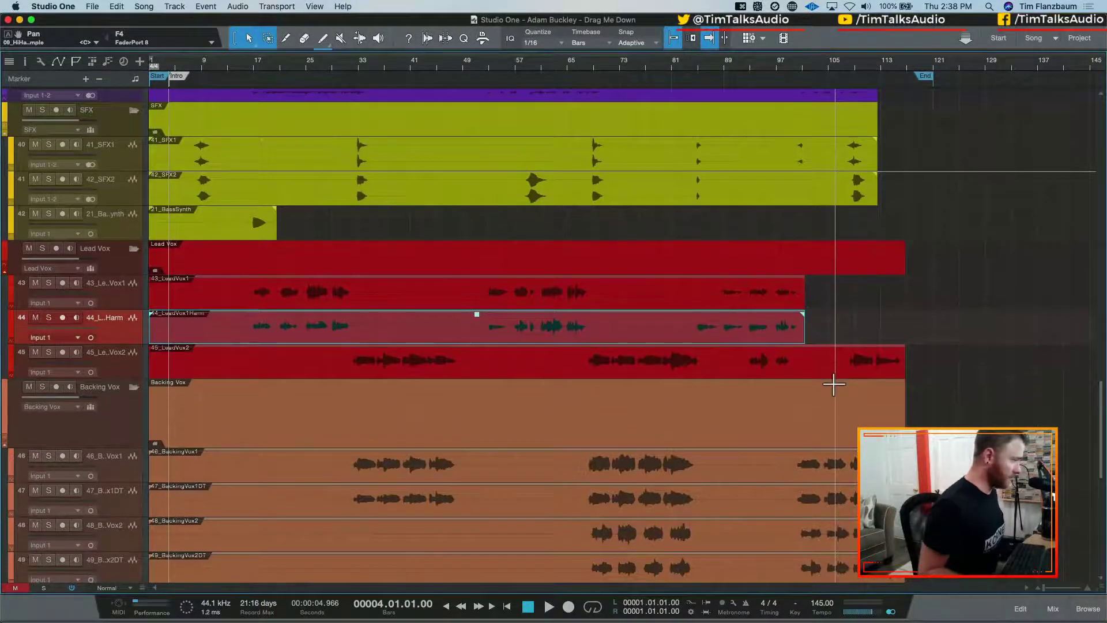
{"action": "scroll", "coordinate": [834, 383], "scroll_direction": "down", "scroll_amount": 5}
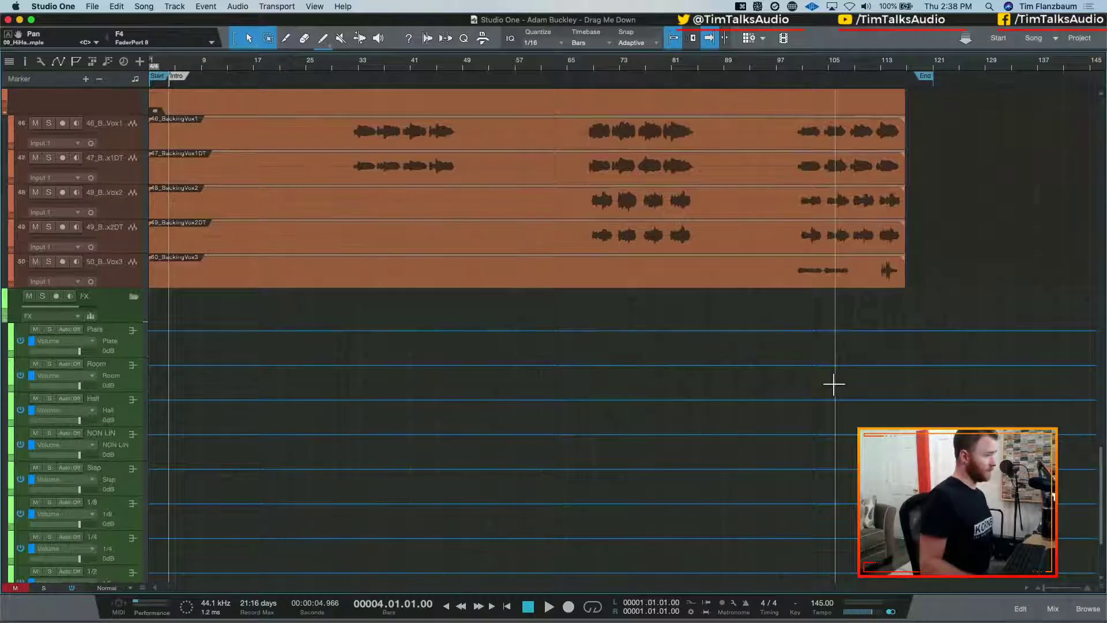
{"action": "scroll", "coordinate": [834, 384], "scroll_direction": "down", "scroll_amount": 4}
{"action": "scroll", "coordinate": [834, 383], "scroll_direction": "up", "scroll_amount": 20}
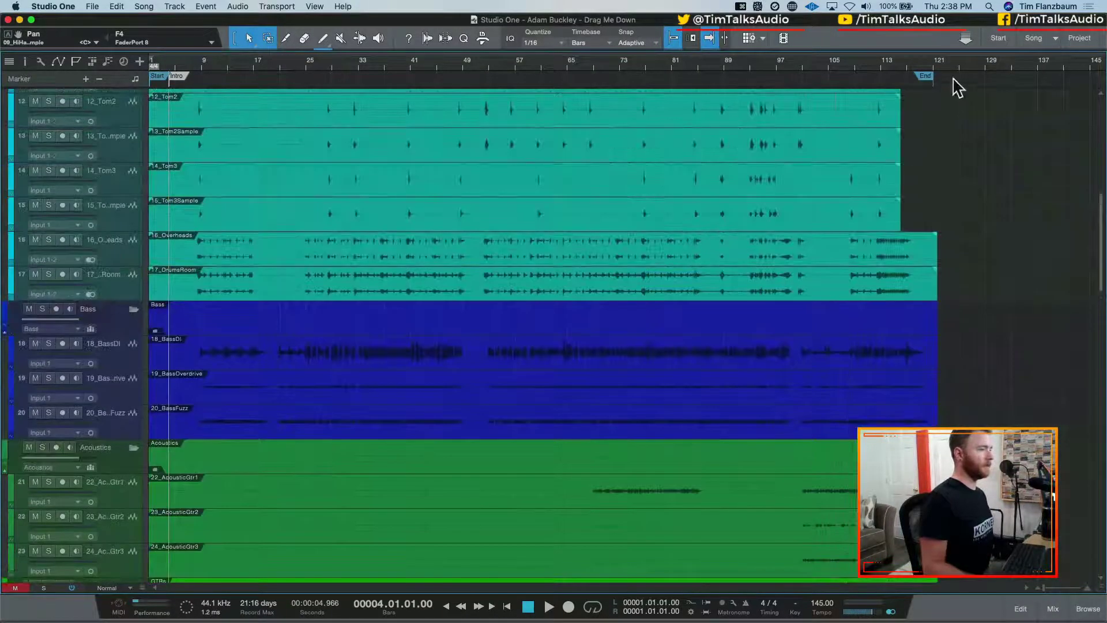
{"action": "left_click_drag", "start_coordinate": [925, 75], "coordinate": [951, 76]}
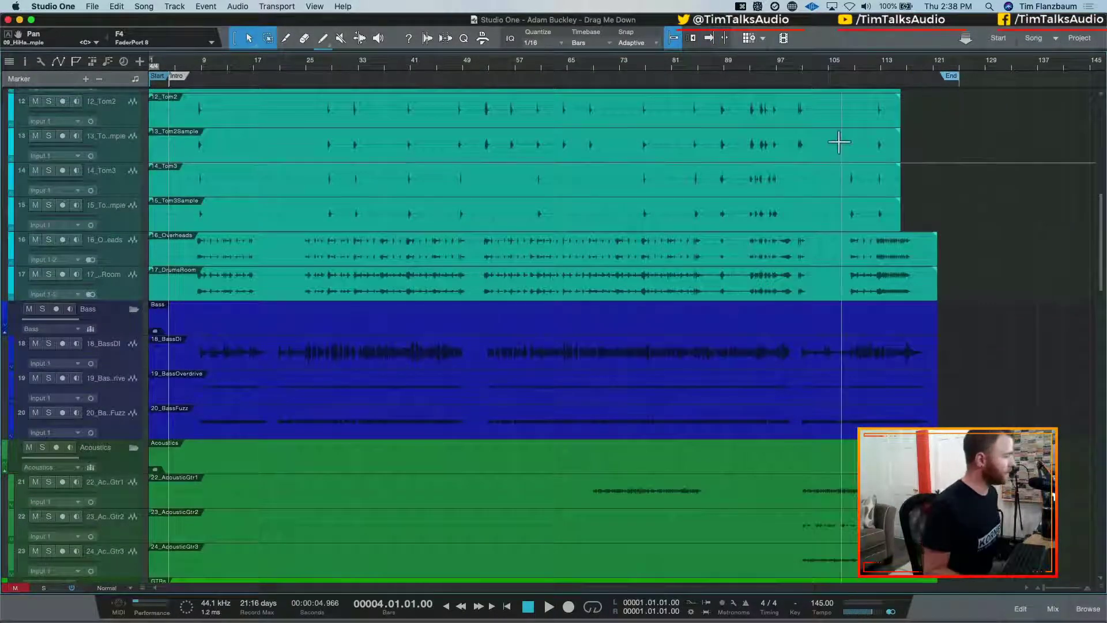
Loop playback from bar 4 to the end of the 01_Kick1 event and turn looping on
{"action": "scroll", "coordinate": [839, 141], "scroll_direction": "down", "scroll_amount": 20}
{"action": "scroll", "coordinate": [829, 148], "scroll_direction": "up", "scroll_amount": 20}
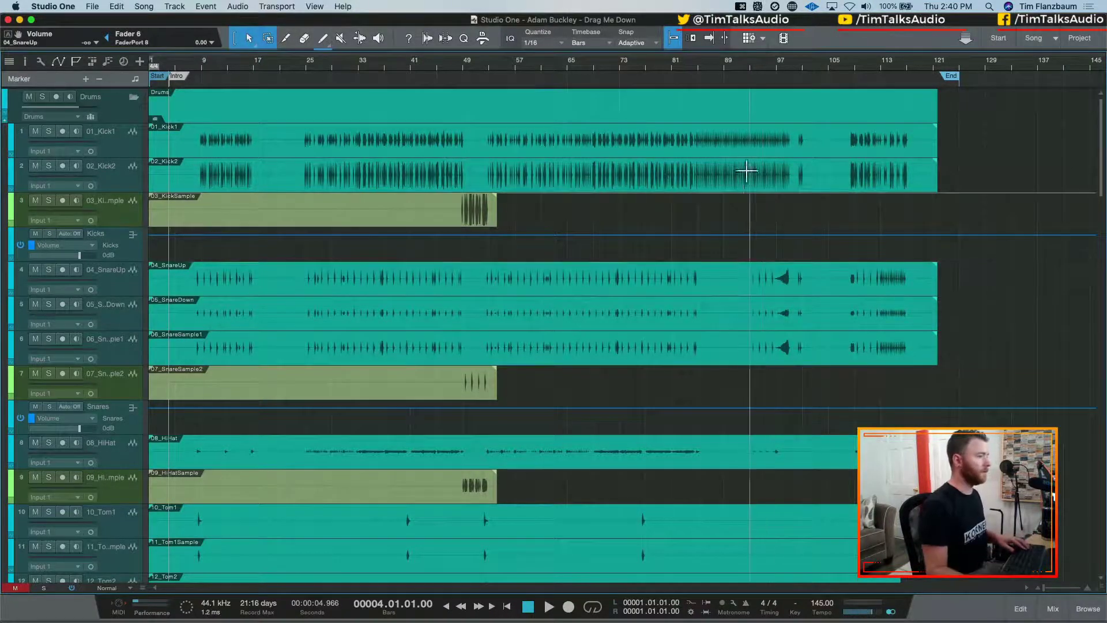
{"action": "left_click", "coordinate": [736, 152]}
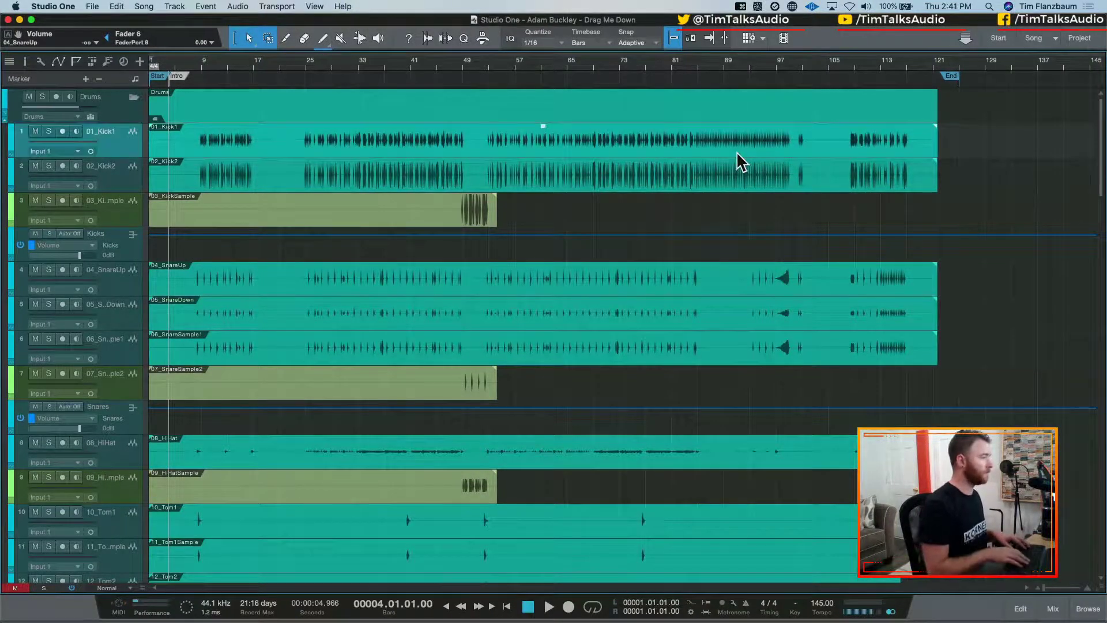
{"action": "key", "text": "p"}
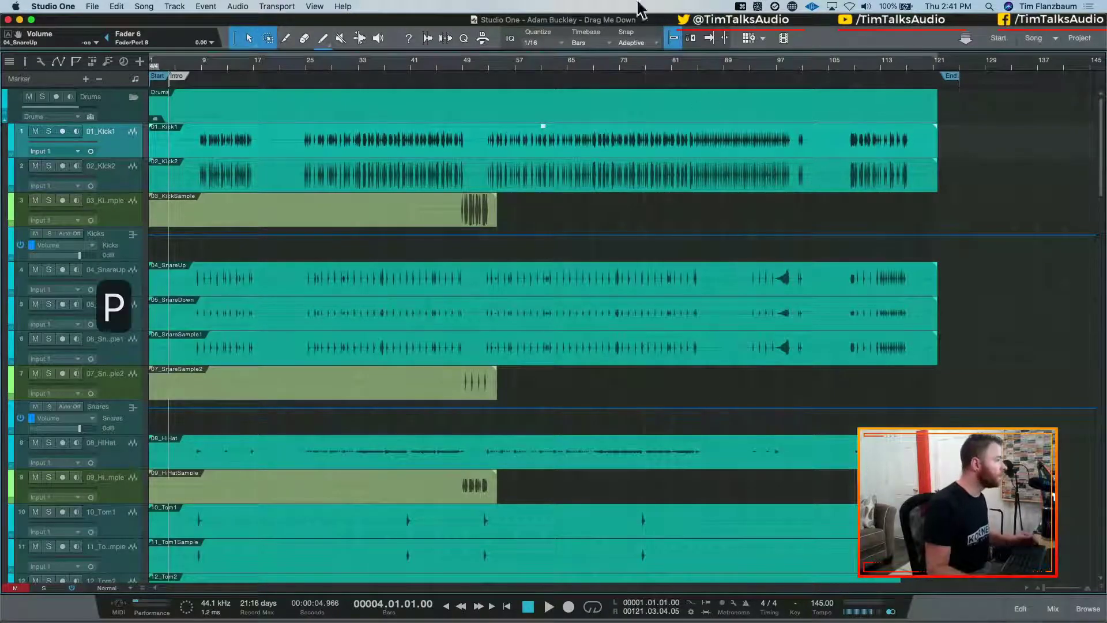
{"action": "key", "text": "slash"}
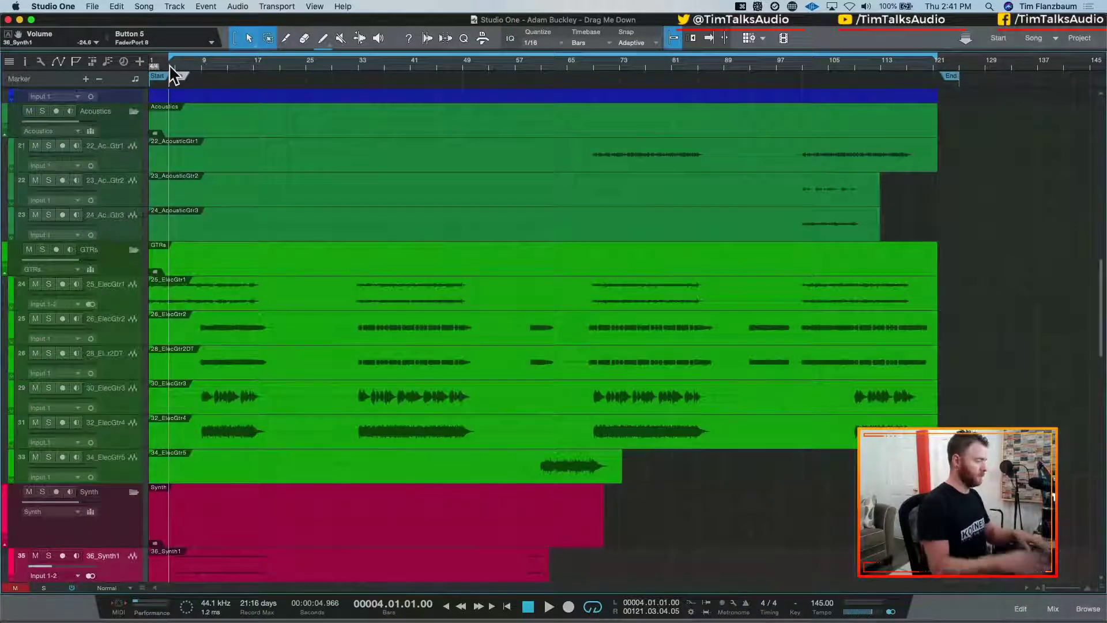
Play the song from bar 4 and look over the synth, guitar and vocal tracks while listening
{"action": "key", "text": "space"}
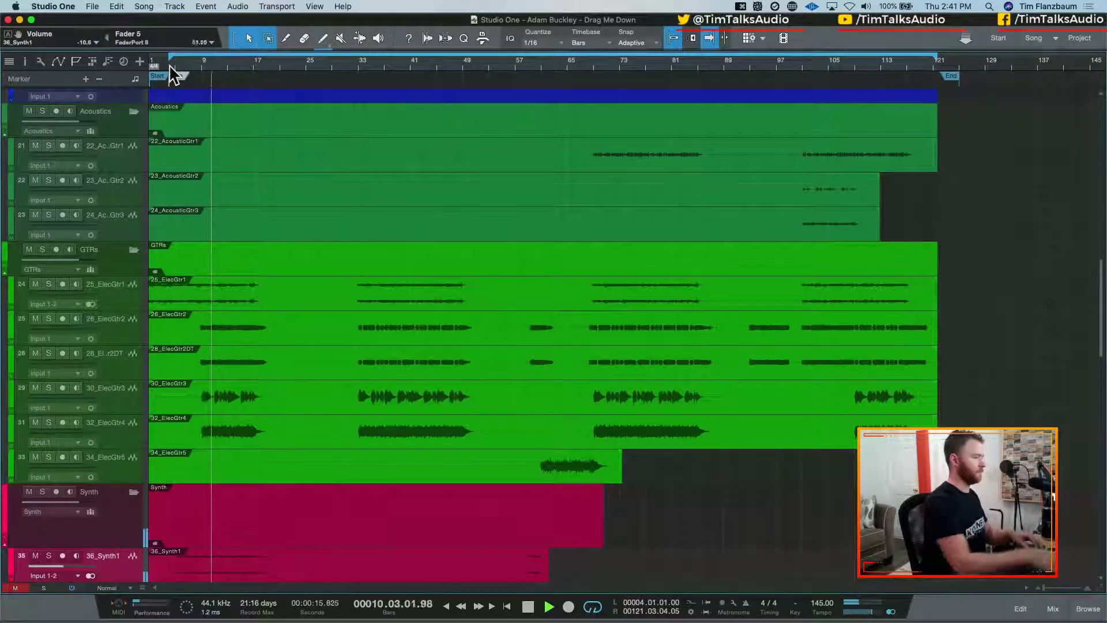
{"action": "scroll", "coordinate": [414, 136], "scroll_direction": "down", "scroll_amount": 3}
{"action": "scroll", "coordinate": [414, 136], "scroll_direction": "down", "scroll_amount": 10}
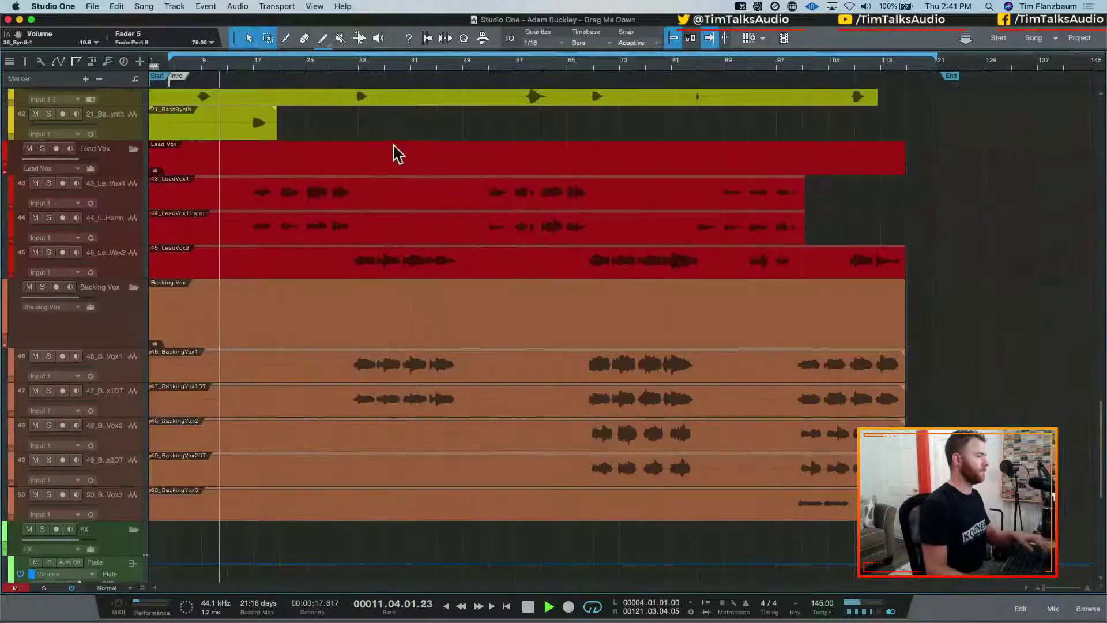
{"action": "scroll", "coordinate": [396, 153], "scroll_direction": "up", "scroll_amount": 5}
{"action": "scroll", "coordinate": [387, 205], "scroll_direction": "up", "scroll_amount": 12}
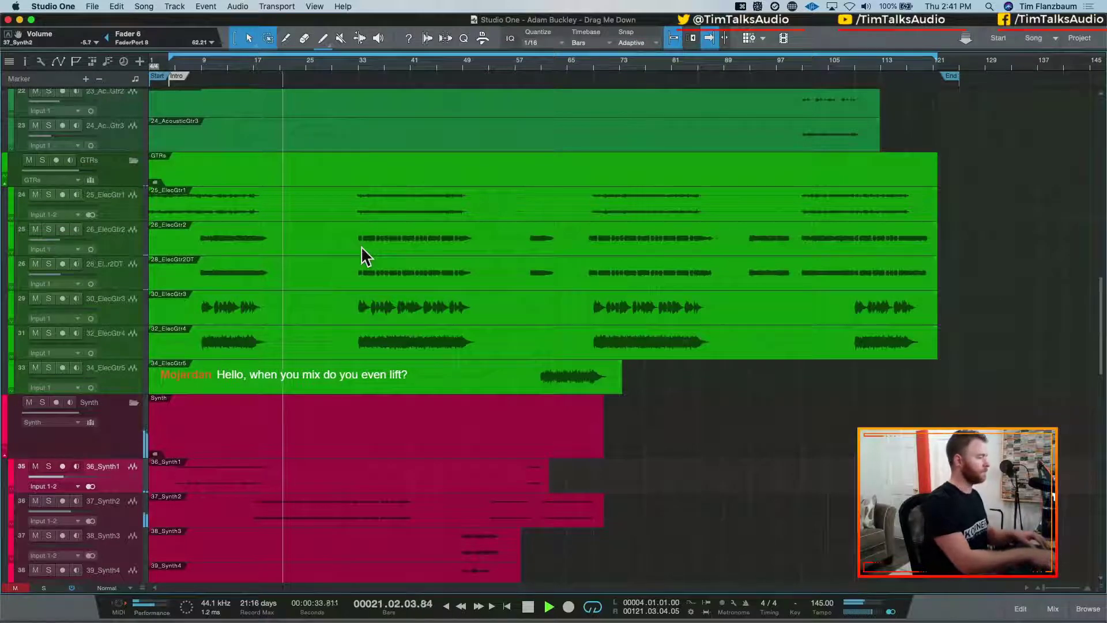
Restart playback from bar 4 and look through the tracks from the drums down to the SFX
{"action": "key", "text": "space"}
{"action": "key", "text": "space"}
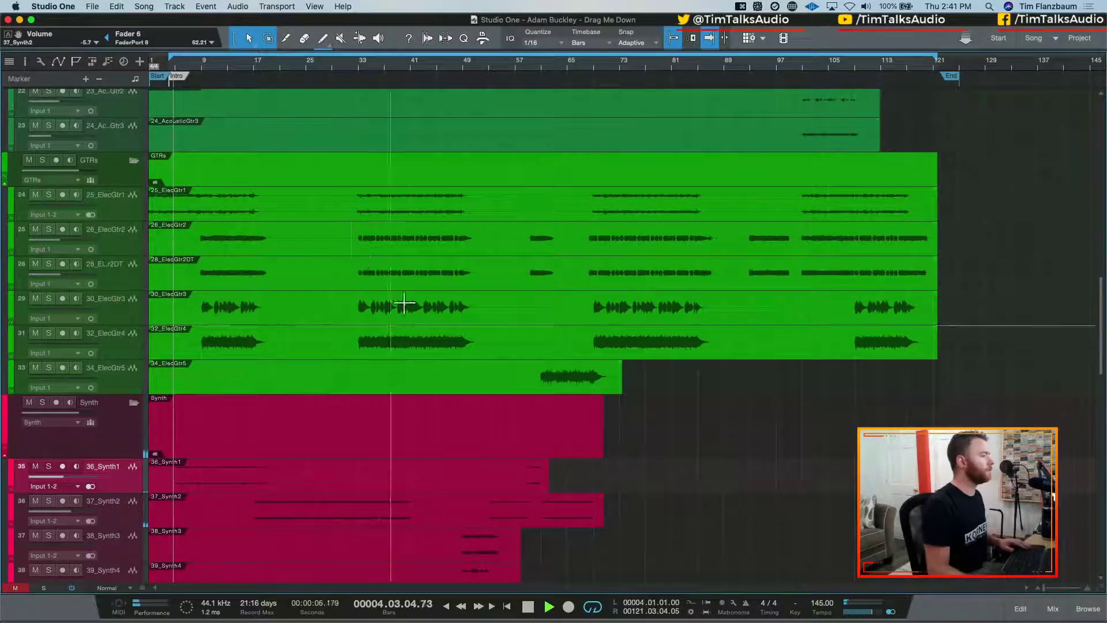
{"action": "scroll", "coordinate": [340, 220], "scroll_direction": "up", "scroll_amount": 10}
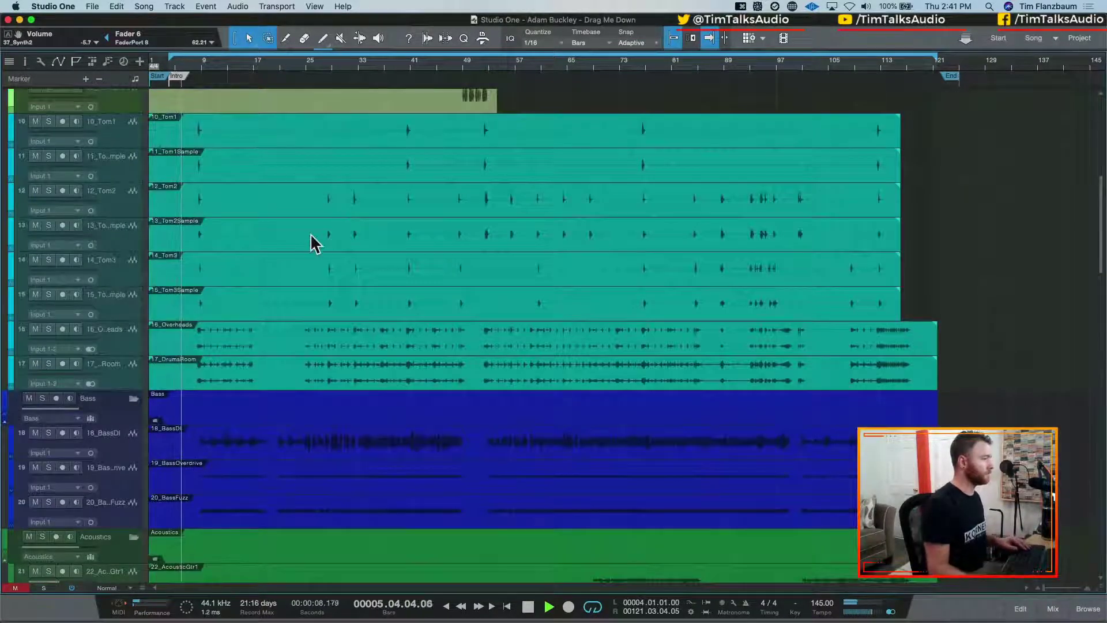
{"action": "scroll", "coordinate": [312, 236], "scroll_direction": "down", "scroll_amount": 20}
{"action": "scroll", "coordinate": [310, 233], "scroll_direction": "up", "scroll_amount": 8}
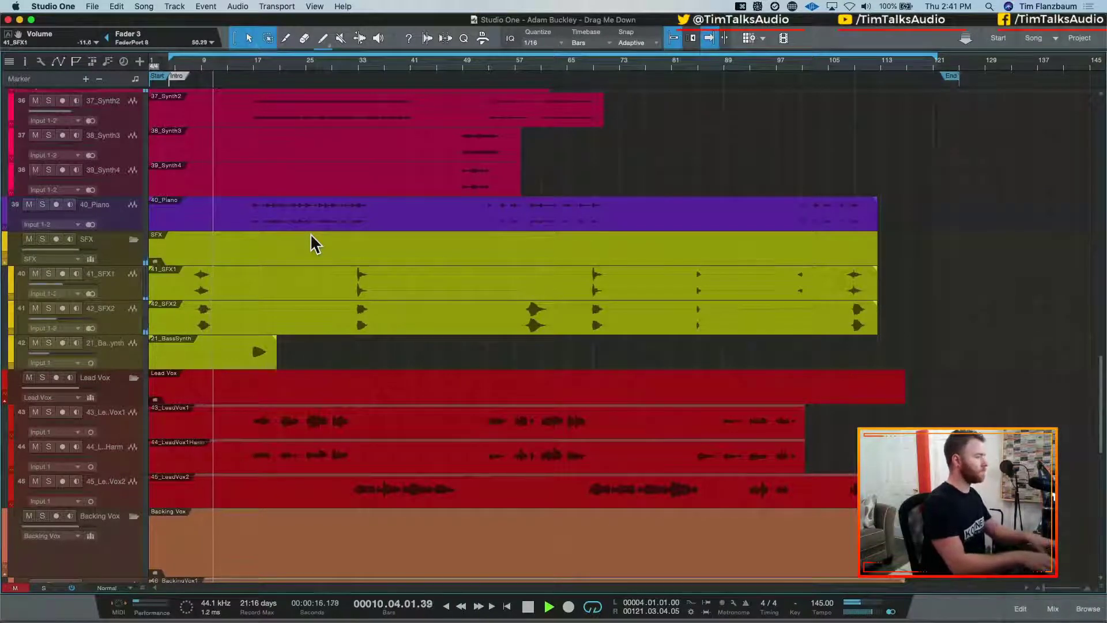
Replay the opening section from bar 4 repeatedly to judge the track levels by ear
{"action": "key", "text": "space"}
{"action": "key", "text": "space"}
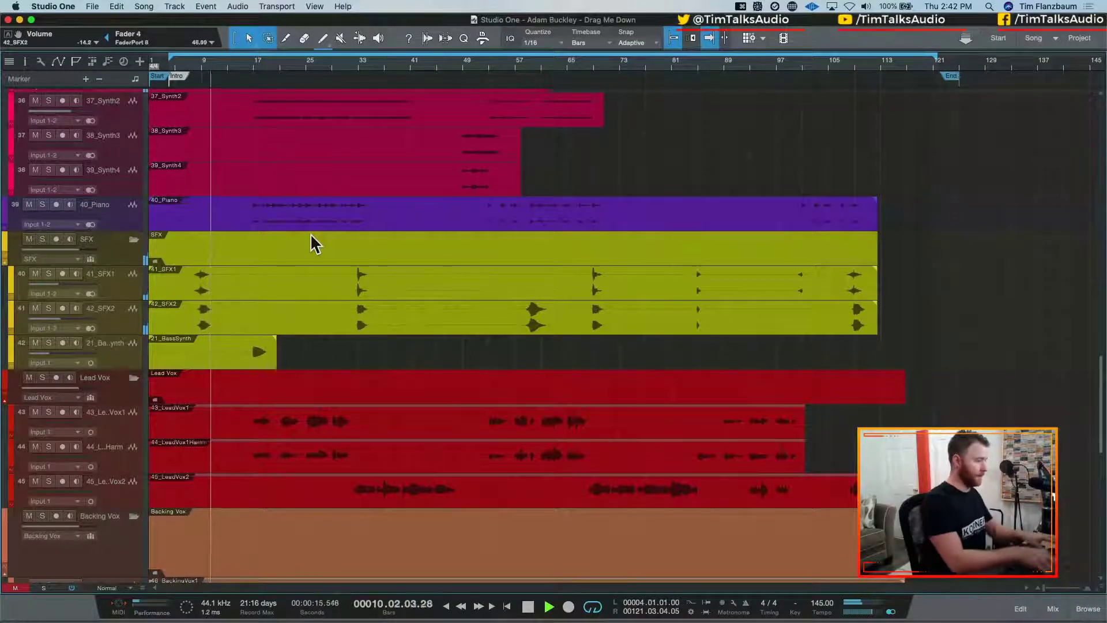
{"action": "key", "text": "space"}
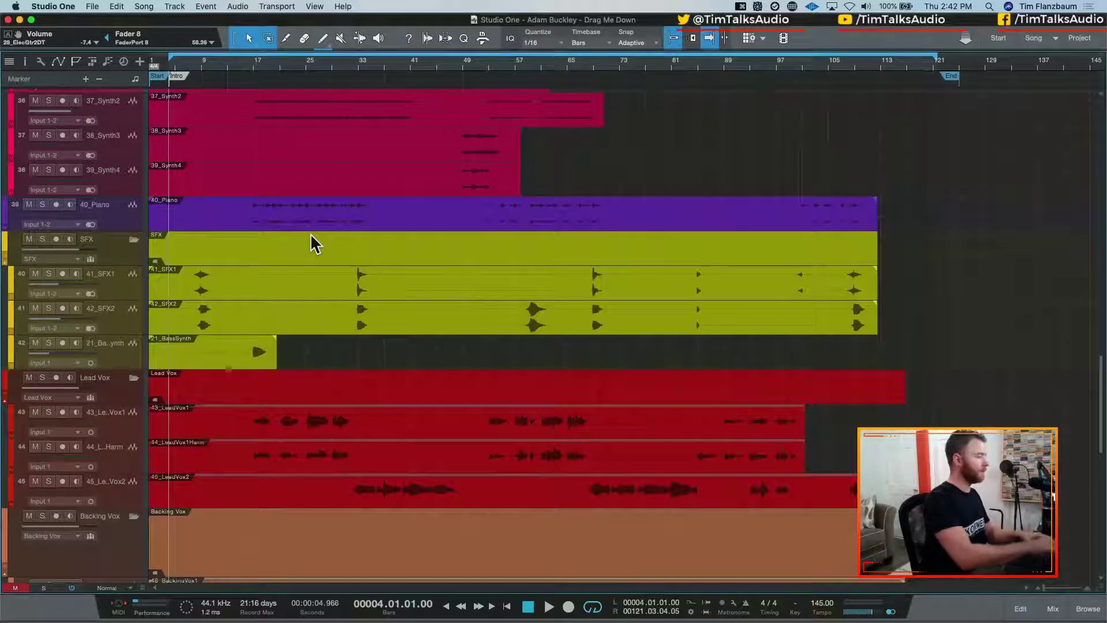
{"action": "key", "text": "space"}
Move the Intro marker and the loop start to bar 5
{"action": "scroll", "coordinate": [299, 234], "scroll_direction": "up", "scroll_amount": 4}
{"action": "key", "text": "e"}
{"action": "key", "text": "e"}
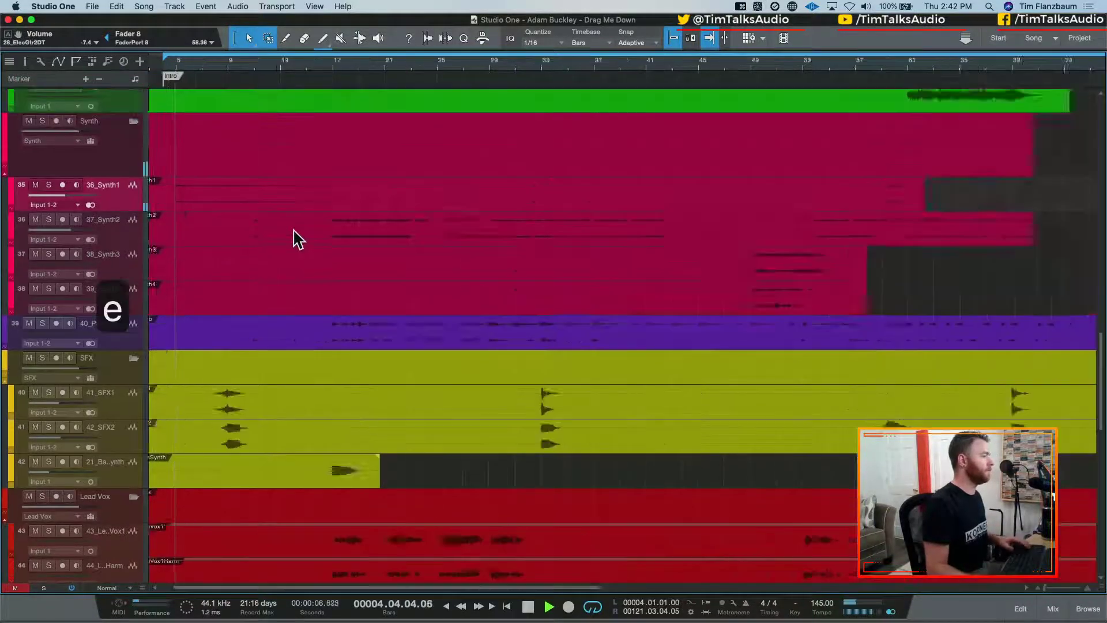
{"action": "scroll", "coordinate": [202, 154], "scroll_direction": "left", "scroll_amount": 3}
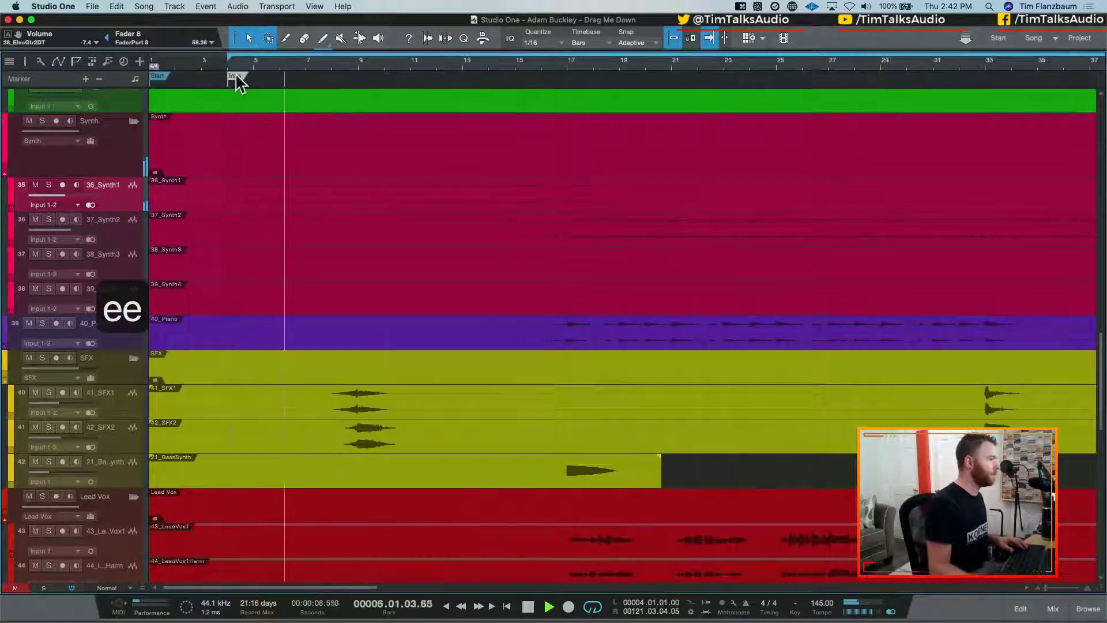
{"action": "mouse_move", "coordinate": [237, 78]}
{"action": "left_mouse_down"}
{"action": "mouse_move", "coordinate": [258, 80]}
{"action": "mouse_move", "coordinate": [255, 72]}
{"action": "left_mouse_up"}
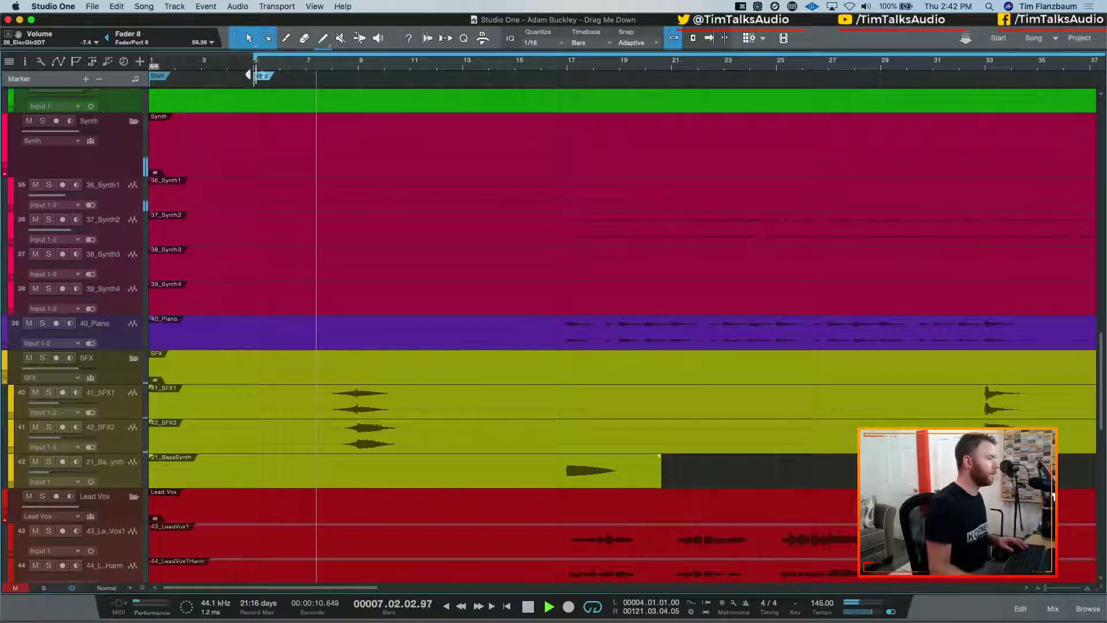
Stop playback, return the playhead to bar 1, extend the loop start to bar 1 and delete the Intro marker
{"action": "scroll", "coordinate": [307, 329], "scroll_direction": "up", "scroll_amount": 10}
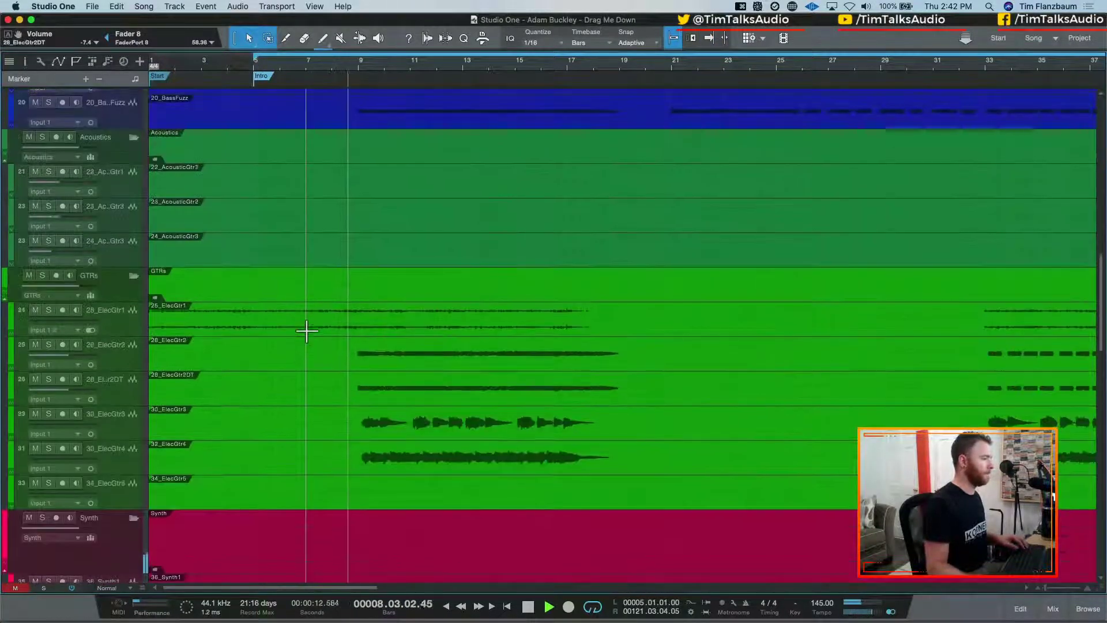
{"action": "key", "text": "space"}
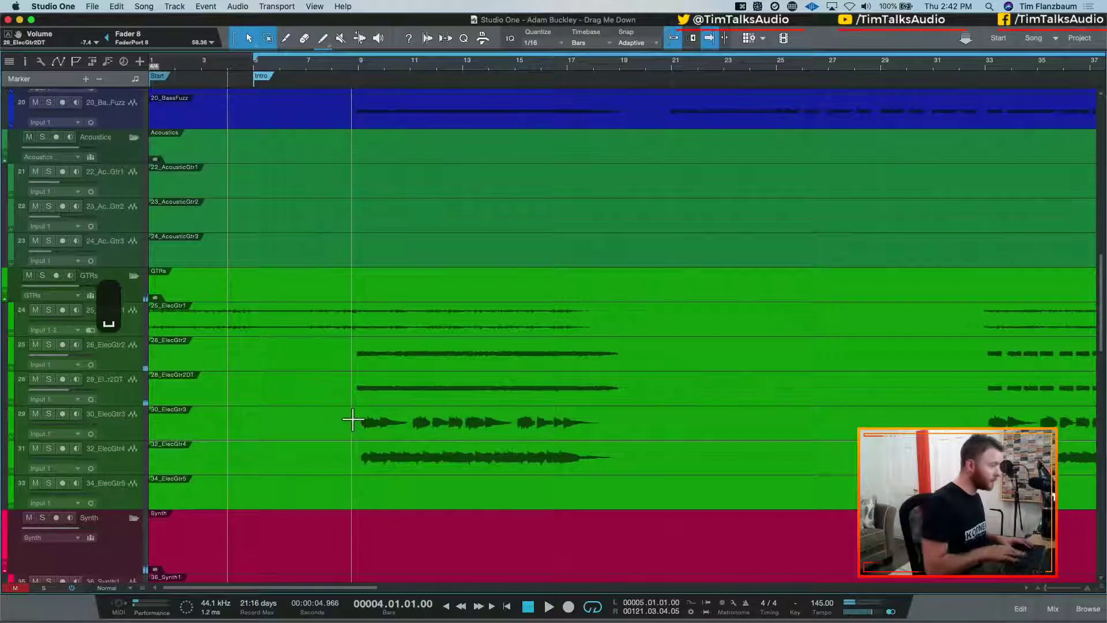
{"action": "key", "text": "comma"}
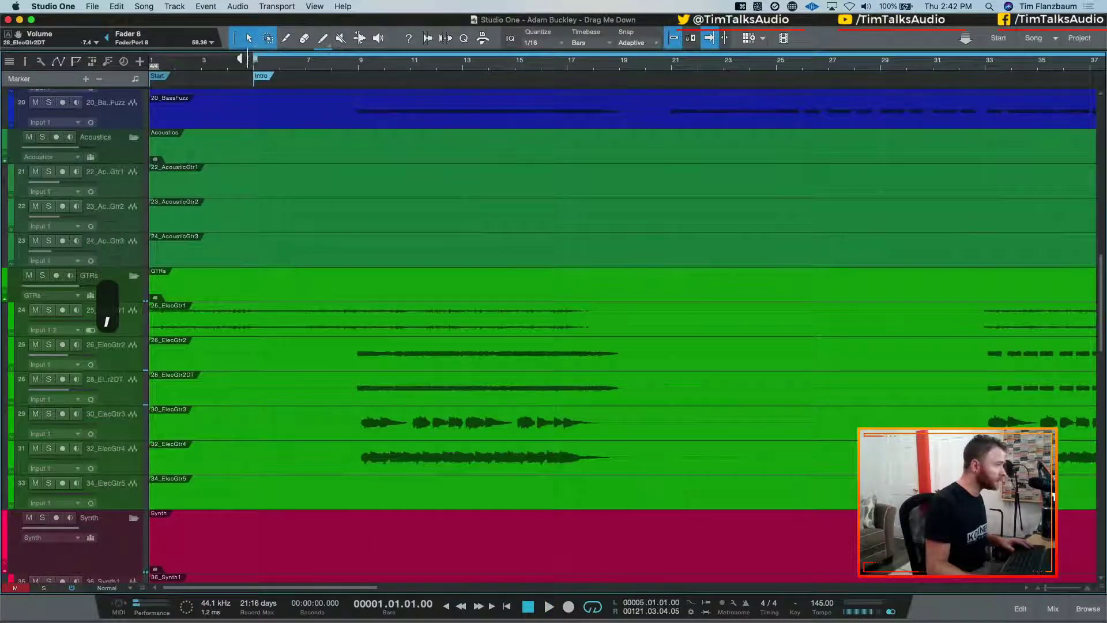
{"action": "left_click_drag", "start_coordinate": [248, 58], "coordinate": [150, 58]}
{"action": "key", "text": "Delete"}
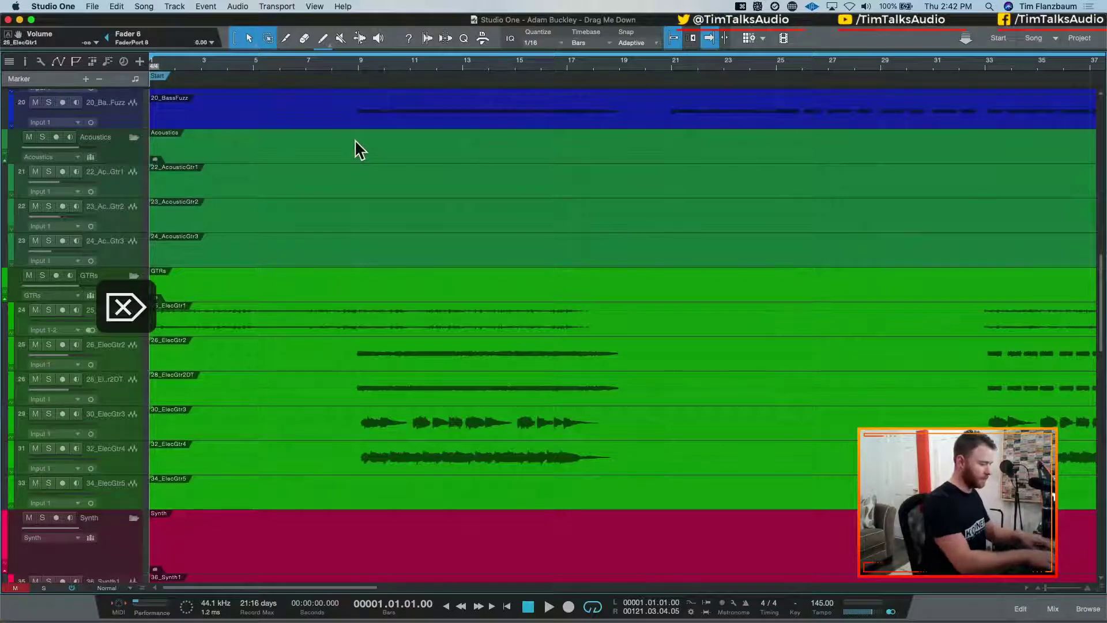
Play the song from bar 1 and review the drum, bass and guitar tracks, restarting from the beginning once
{"action": "key", "text": "space"}
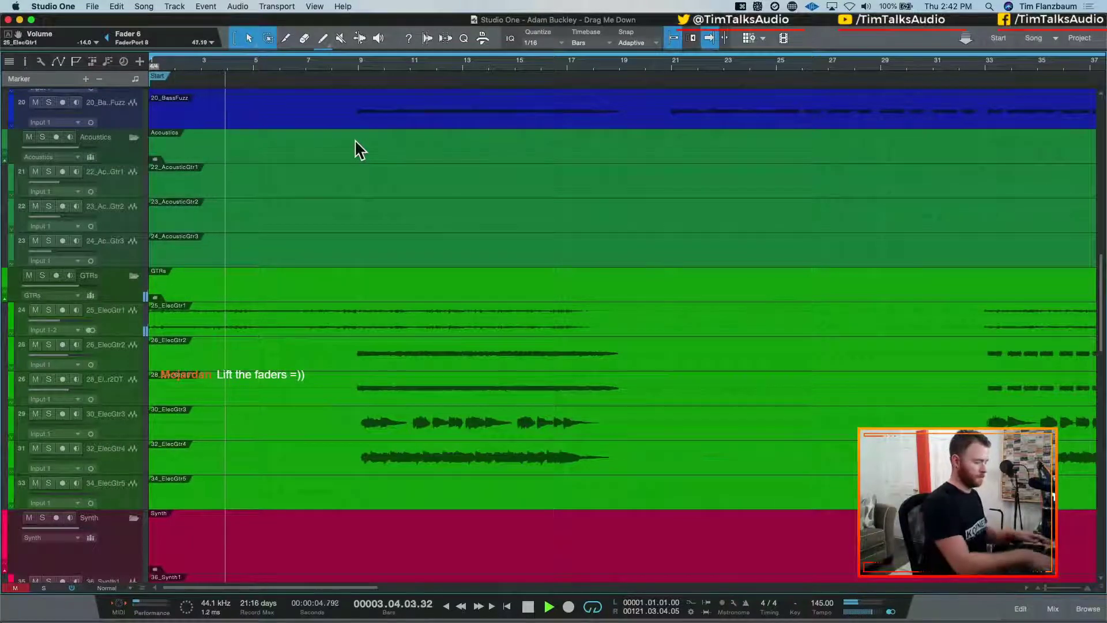
{"action": "scroll", "coordinate": [260, 285], "scroll_direction": "up", "scroll_amount": 10}
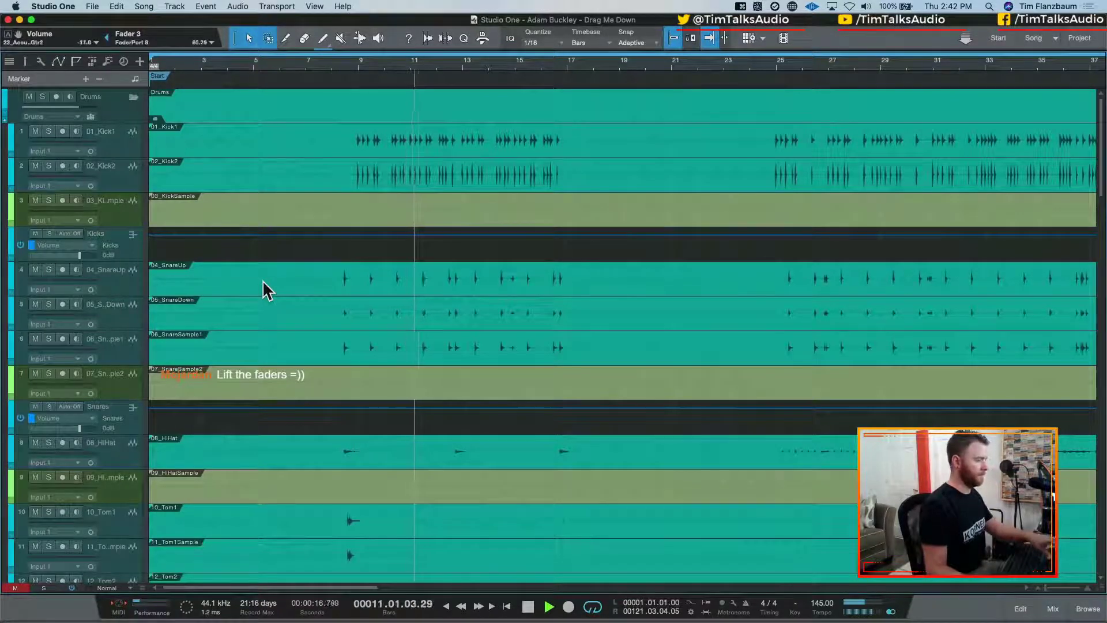
{"action": "scroll", "coordinate": [262, 279], "scroll_direction": "down", "scroll_amount": 10}
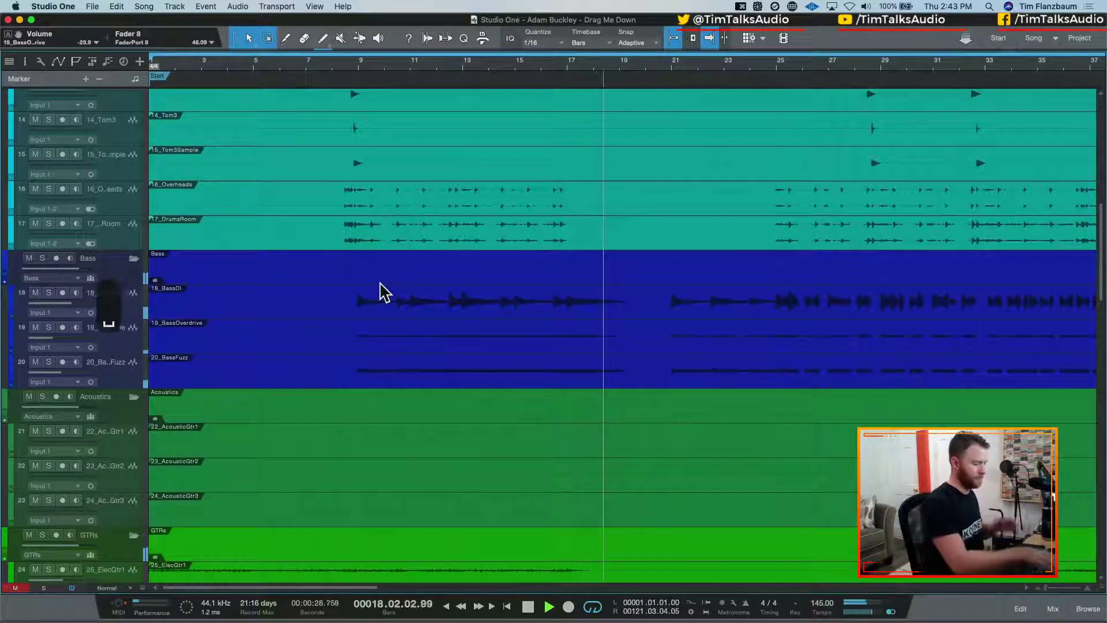
{"action": "key", "text": "Home"}
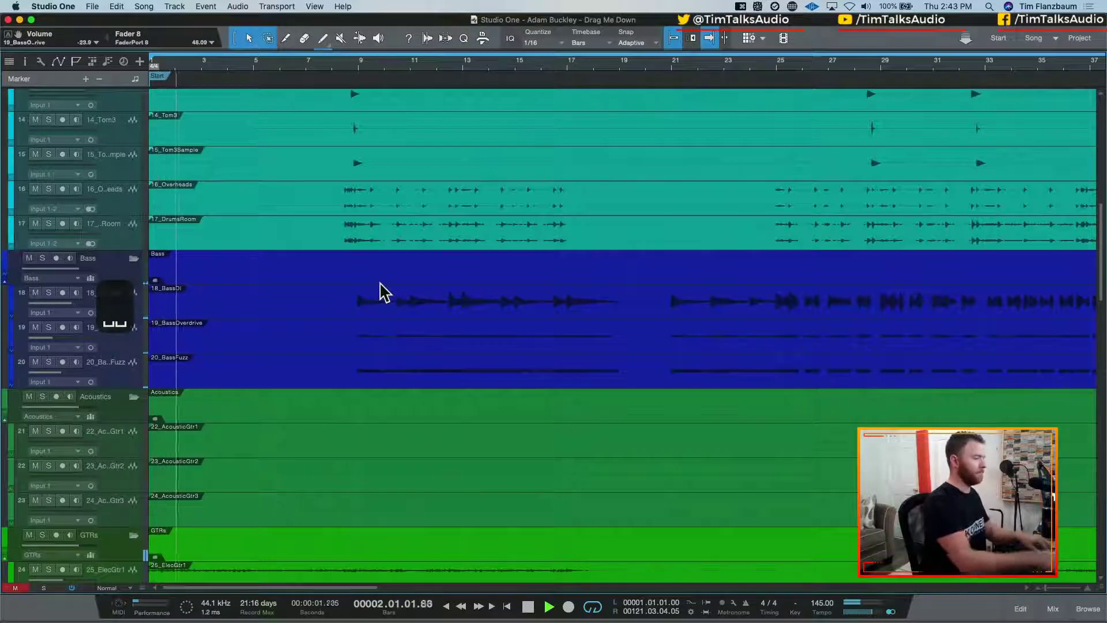
Look through the track list from the FX channels up to the drums and back down while the opening plays
{"action": "scroll", "coordinate": [348, 502], "scroll_direction": "down", "scroll_amount": 10}
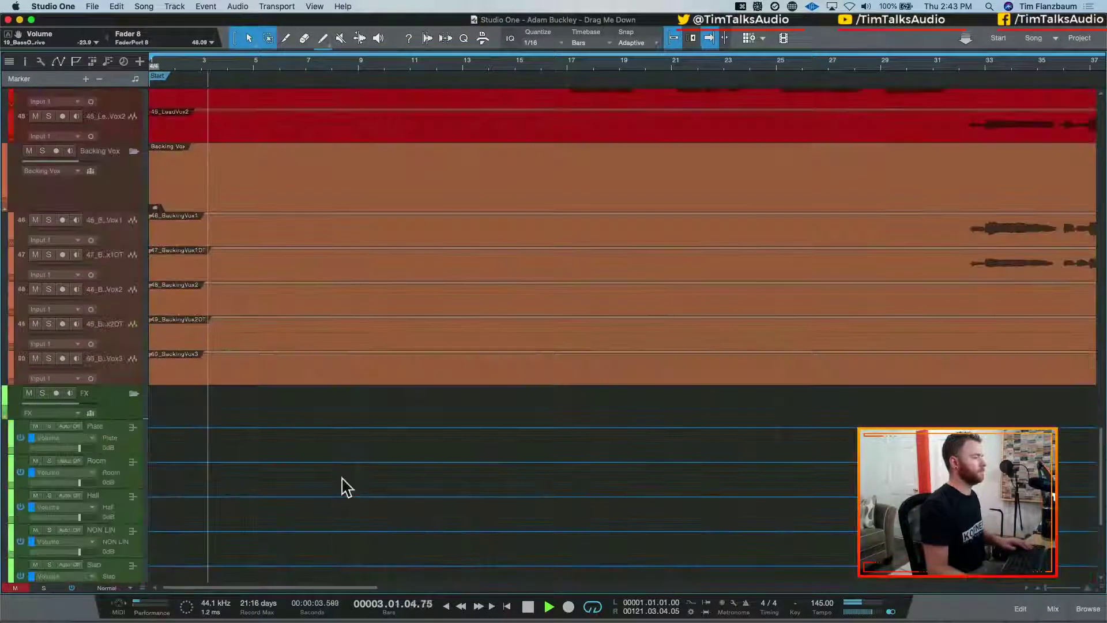
{"action": "scroll", "coordinate": [345, 486], "scroll_direction": "down", "scroll_amount": 3}
{"action": "scroll", "coordinate": [346, 485], "scroll_direction": "up", "scroll_amount": 15}
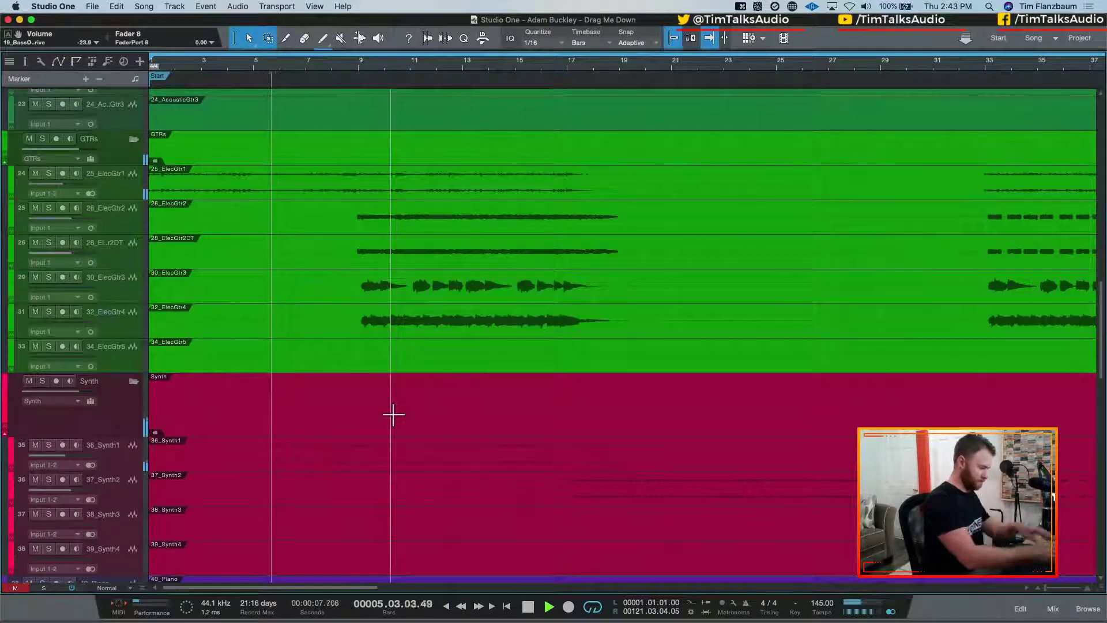
{"action": "scroll", "coordinate": [391, 418], "scroll_direction": "up", "scroll_amount": 15}
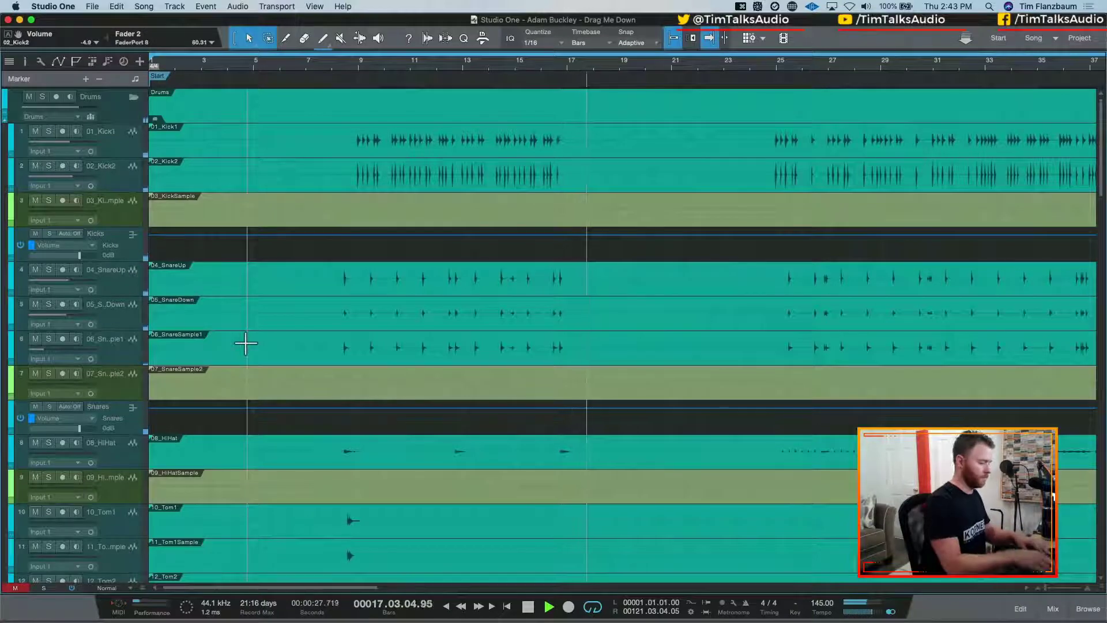
{"action": "scroll", "coordinate": [451, 289], "scroll_direction": "down", "scroll_amount": 5}
{"action": "scroll", "coordinate": [455, 286], "scroll_direction": "down", "scroll_amount": 20}
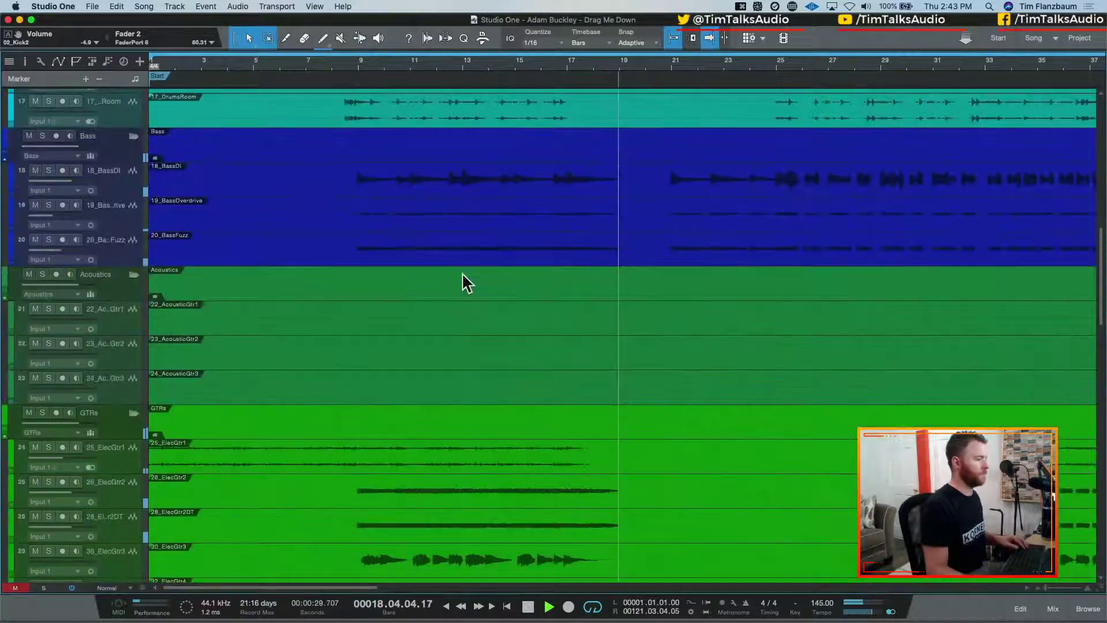
Stop playback and place the playhead at bar 17, where the lead vocal starts
{"action": "key", "text": "space"}
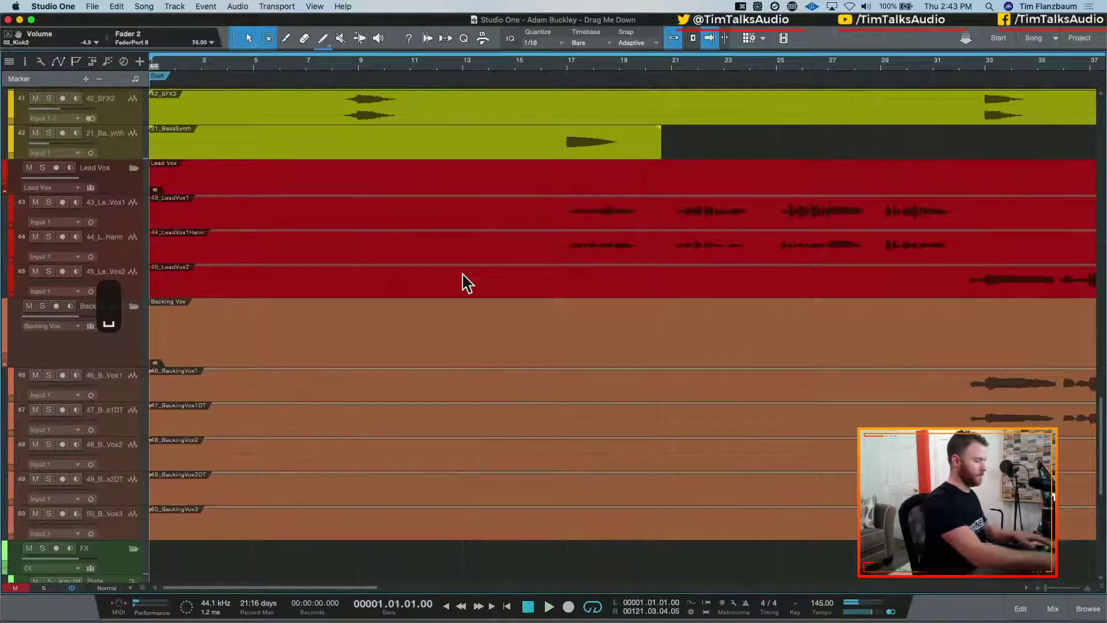
{"action": "left_click", "coordinate": [574, 65]}
{"action": "right_click", "coordinate": [570, 66]}
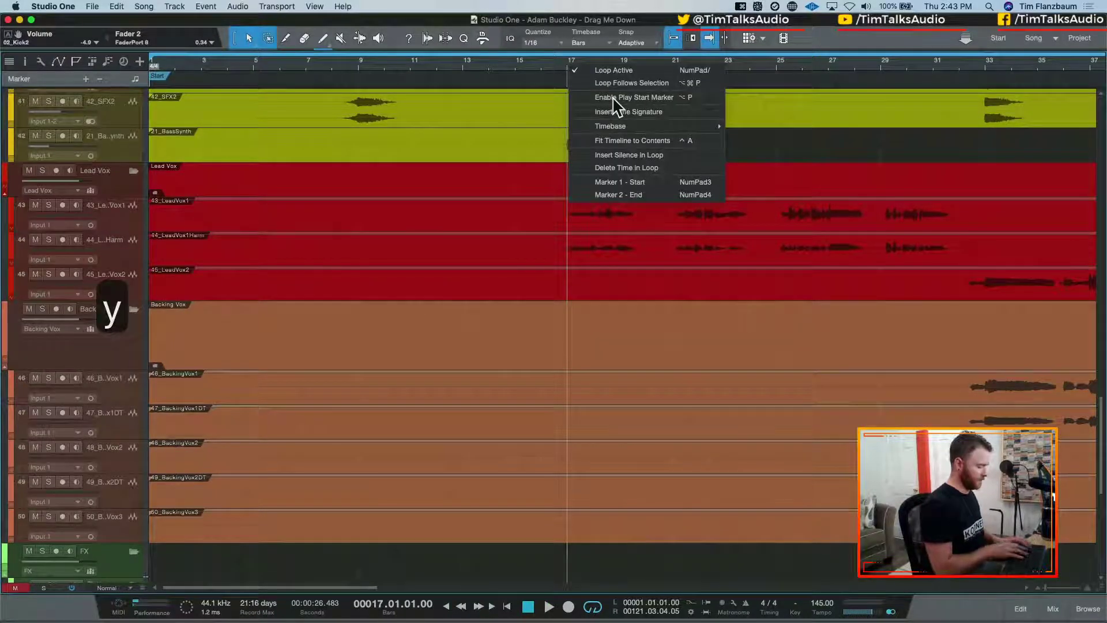
{"action": "type", "text": "verse"}
{"action": "key", "text": "Return"}
{"action": "key", "text": "Escape"}
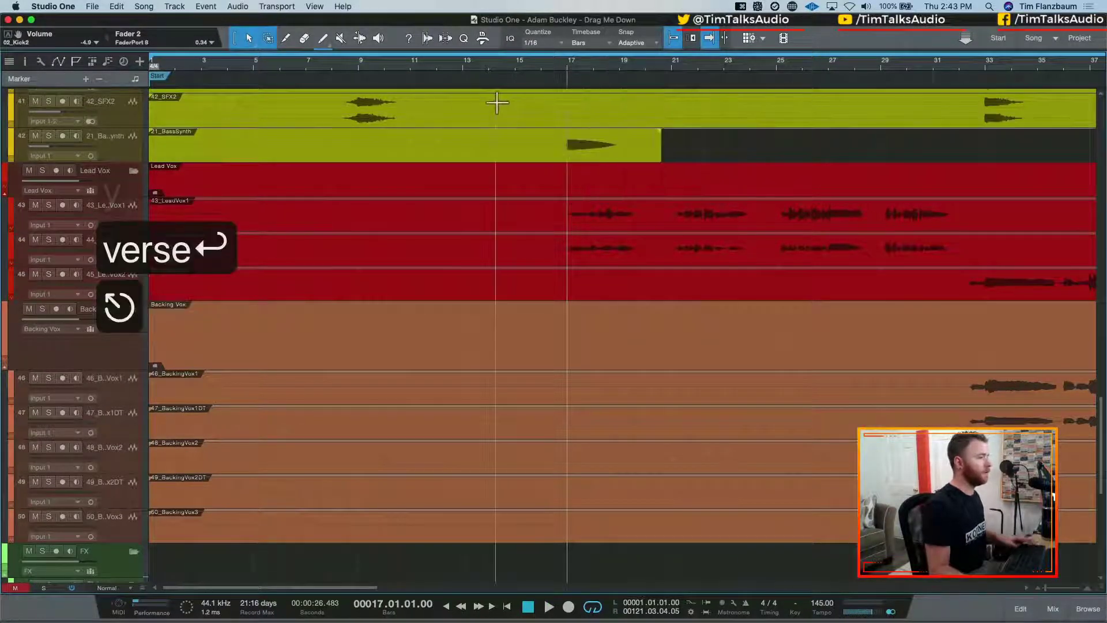
Insert a marker named "verse" at bar 17
{"action": "type", "text": "yver"}
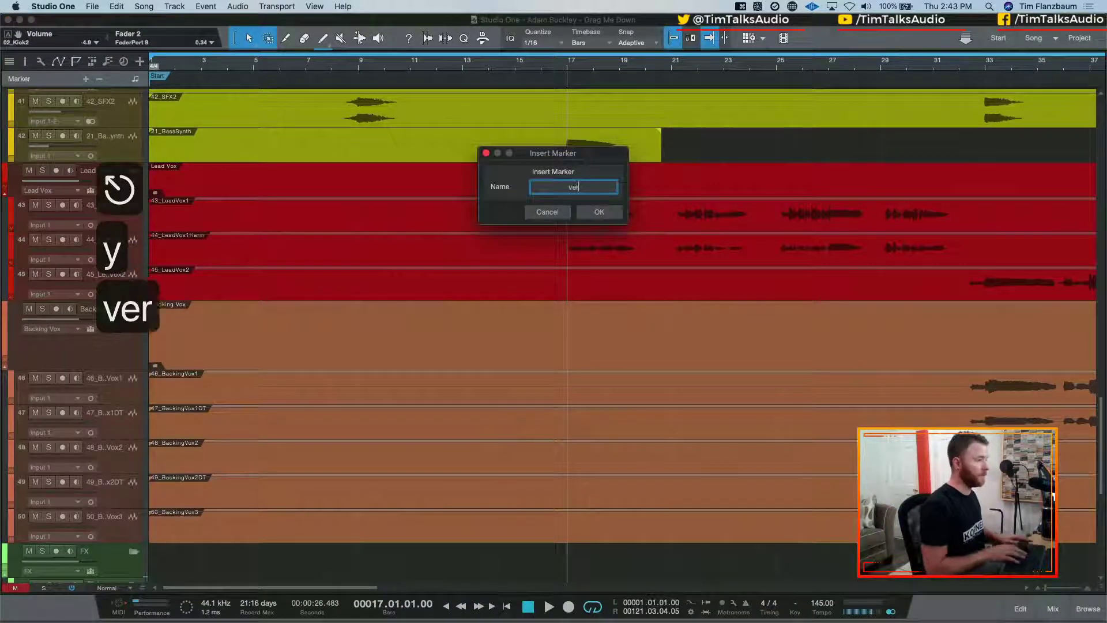
{"action": "type", "text": "se"}
{"action": "key", "text": "Return"}
Place the playhead at bar 14 beat 2 and play into the verse repeatedly to judge the bass synth and lead vocal levels
{"action": "left_click", "coordinate": [497, 63]}
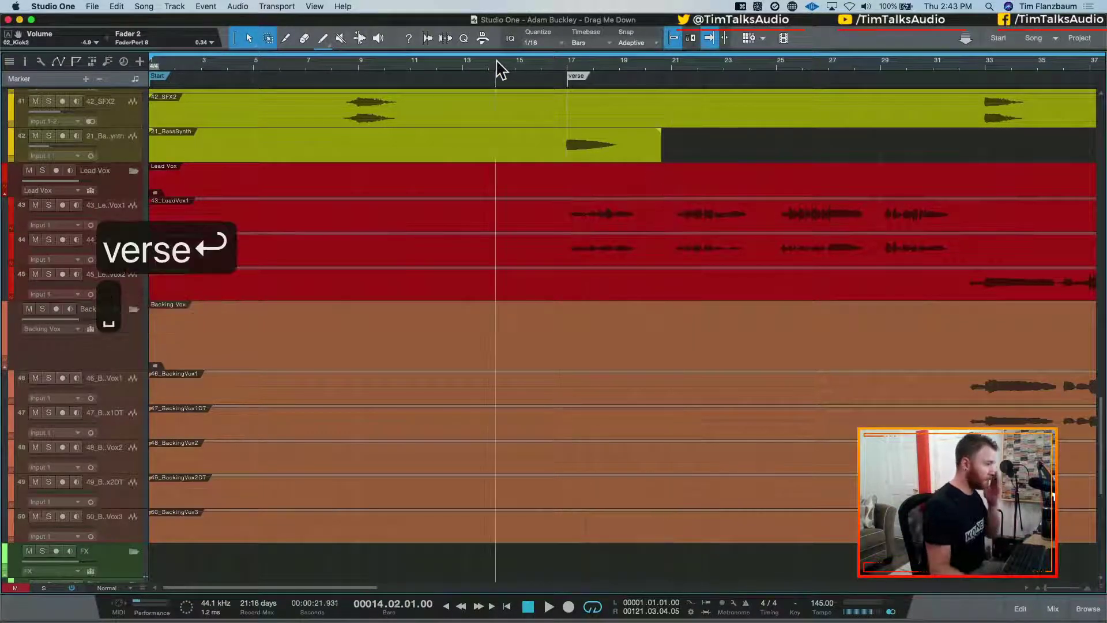
{"action": "key", "text": "space"}
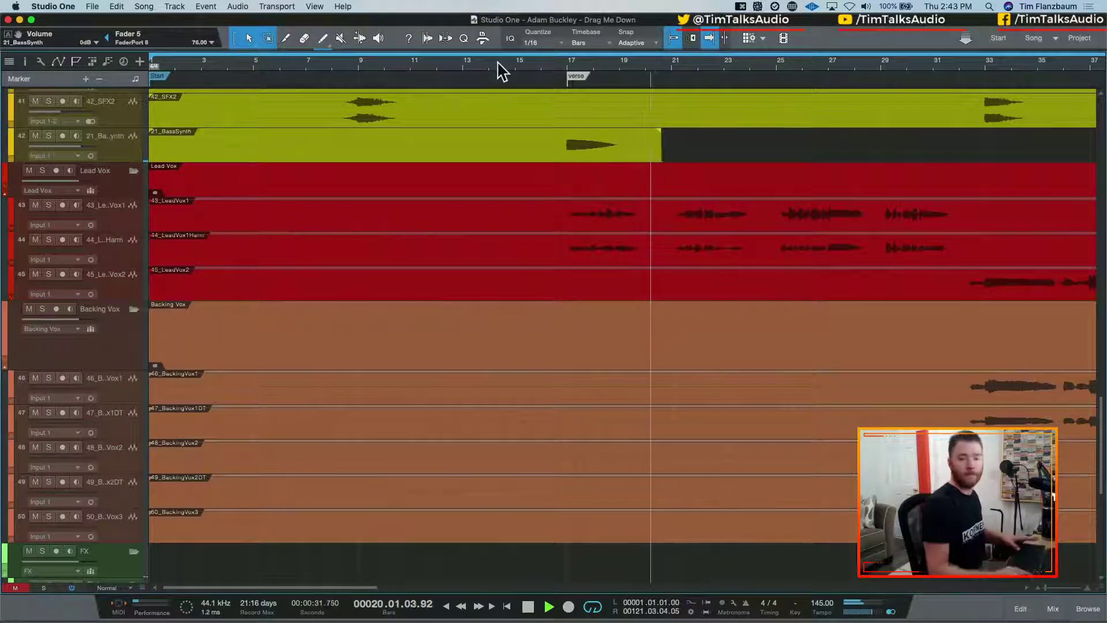
{"action": "key", "text": "space"}
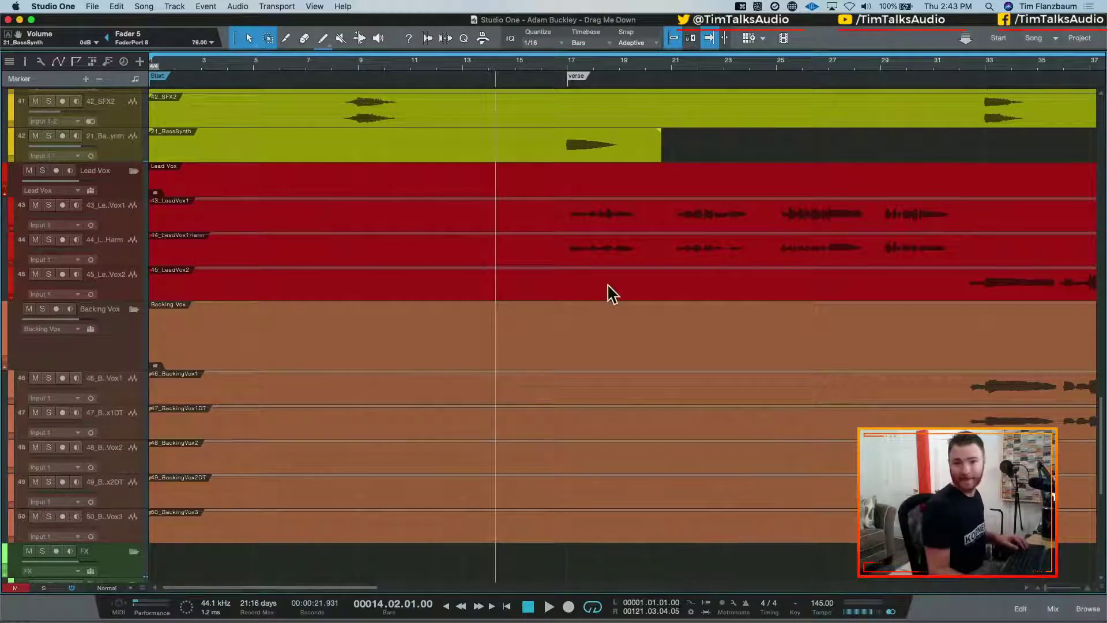
{"action": "key", "text": "space"}
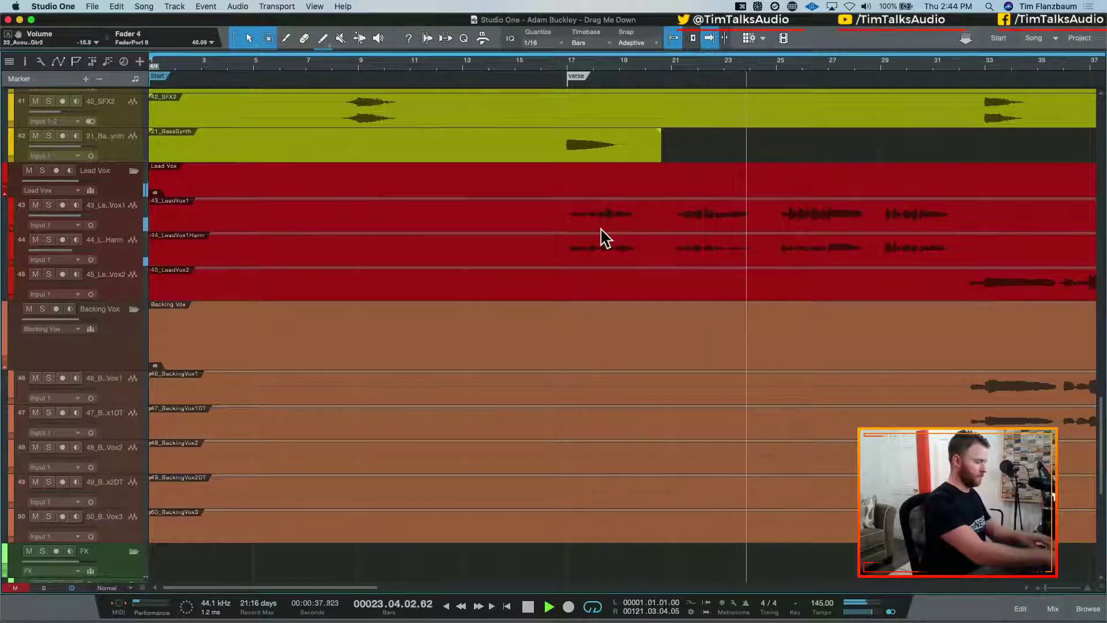
{"action": "key", "text": "space"}
Play on from bar 14 through the verse, reviewing the synth, piano, drum and bass tracks, and select the Overheads track
{"action": "scroll", "coordinate": [619, 234], "scroll_direction": "up", "scroll_amount": 1}
{"action": "scroll", "coordinate": [628, 266], "scroll_direction": "up", "scroll_amount": 8}
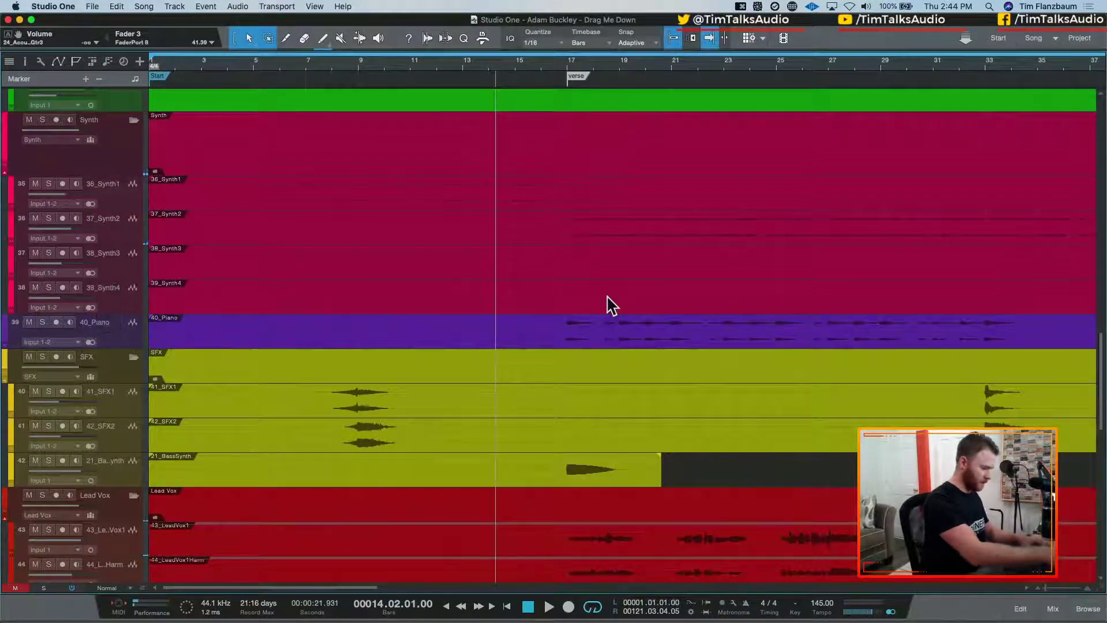
{"action": "key", "text": "space"}
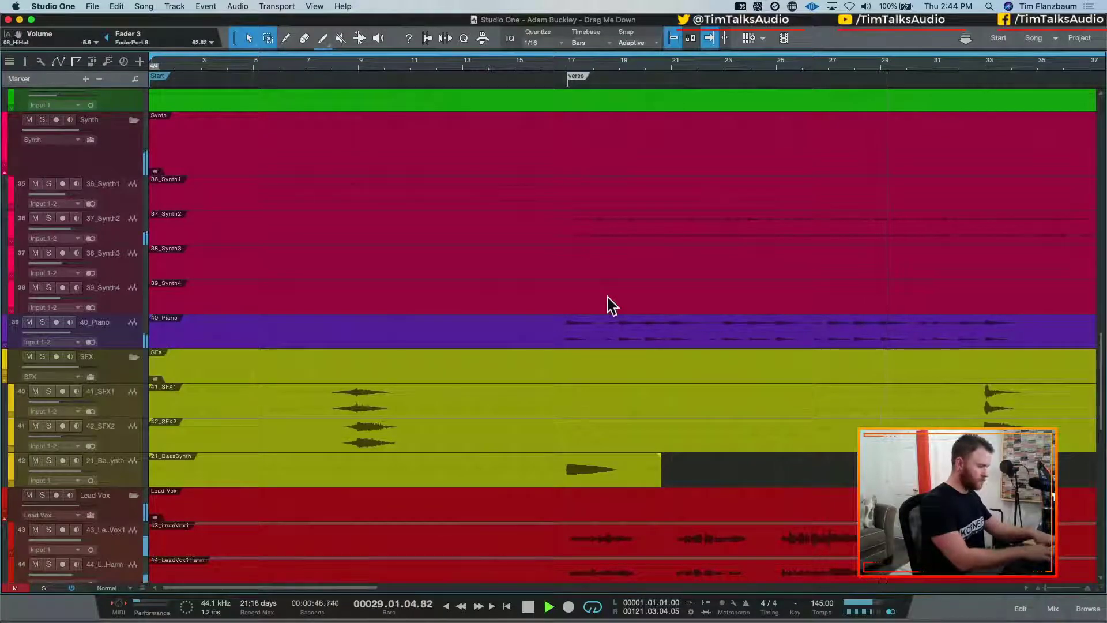
{"action": "scroll", "coordinate": [611, 306], "scroll_direction": "up", "scroll_amount": 20}
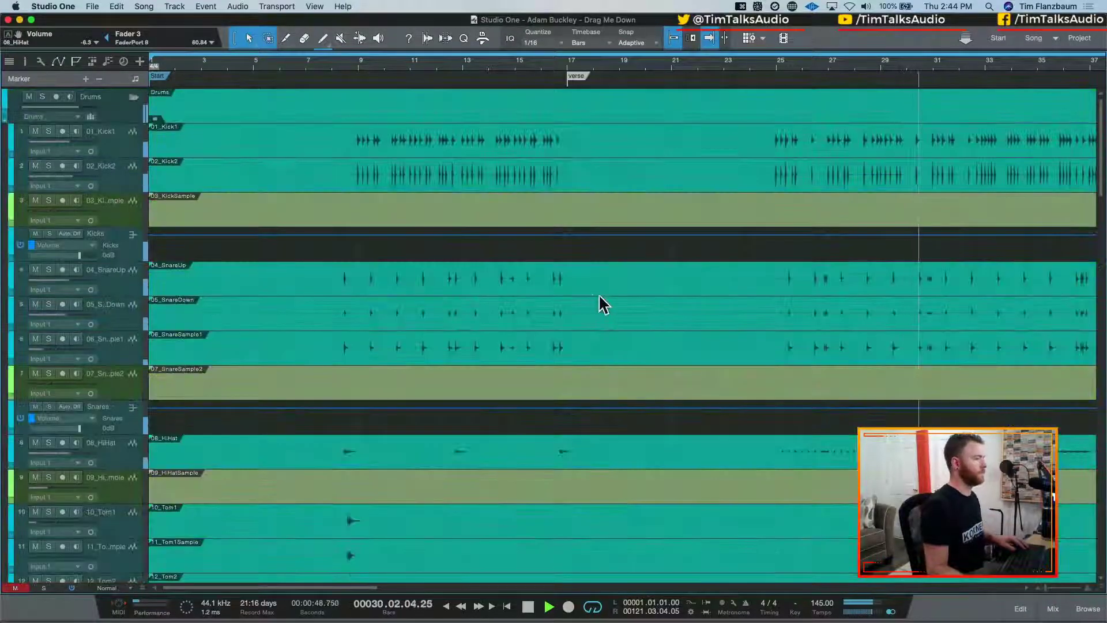
{"action": "scroll", "coordinate": [600, 303], "scroll_direction": "down", "scroll_amount": 15}
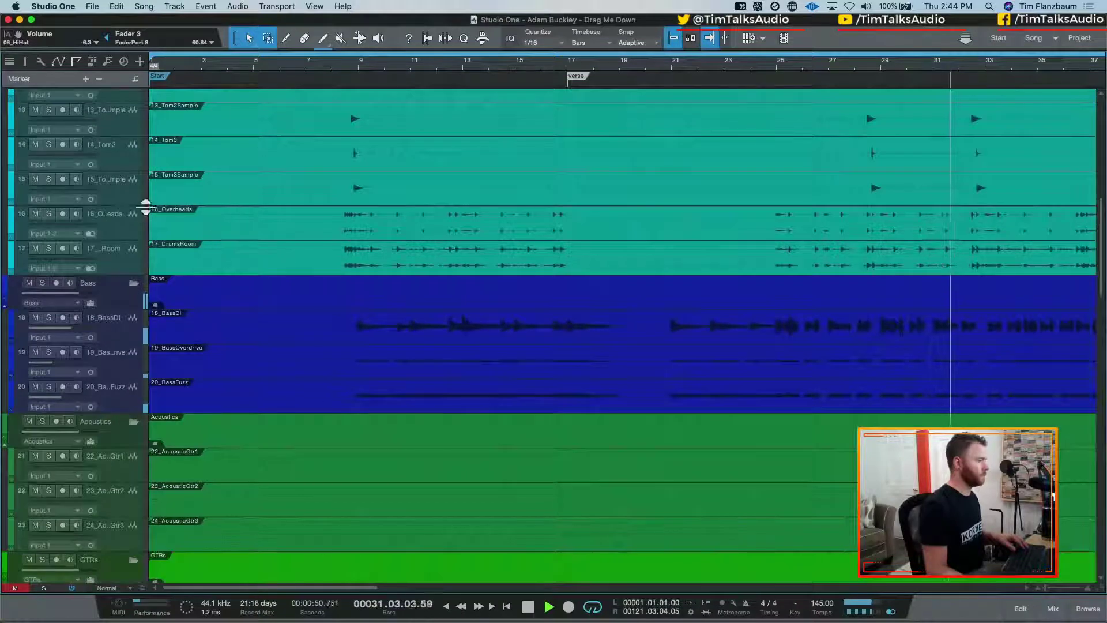
{"action": "left_click", "coordinate": [124, 224]}
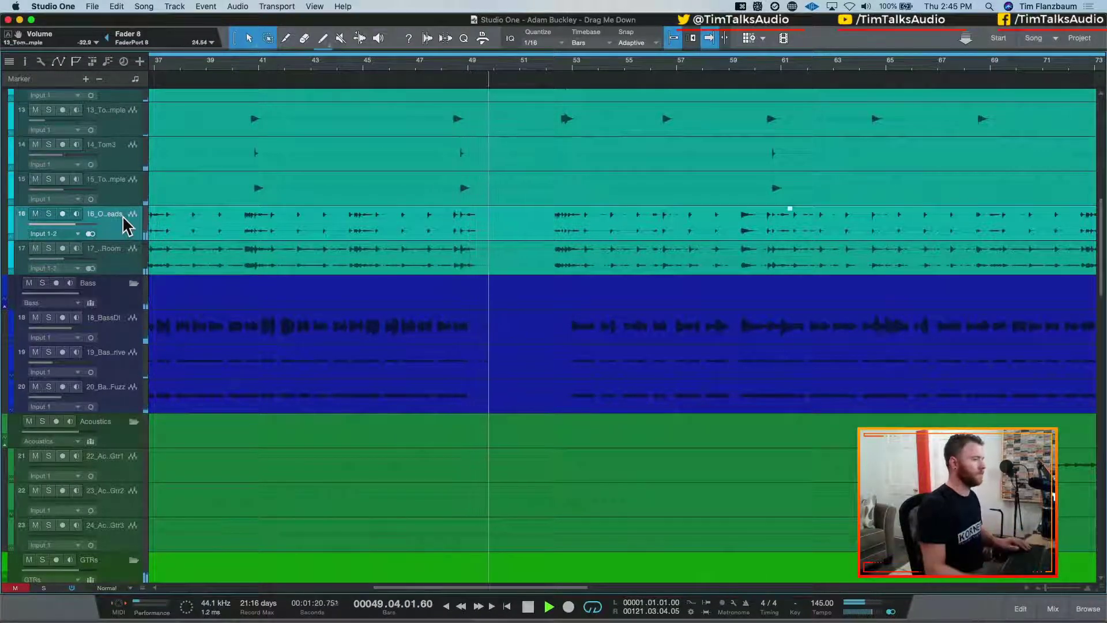
Move the playhead to bar 48 beat 2 and replay the breakdown to judge the kick, snare and hi-hat sample levels
{"action": "scroll", "coordinate": [632, 232], "scroll_direction": "up", "scroll_amount": 2}
{"action": "scroll", "coordinate": [633, 232], "scroll_direction": "up", "scroll_amount": 8}
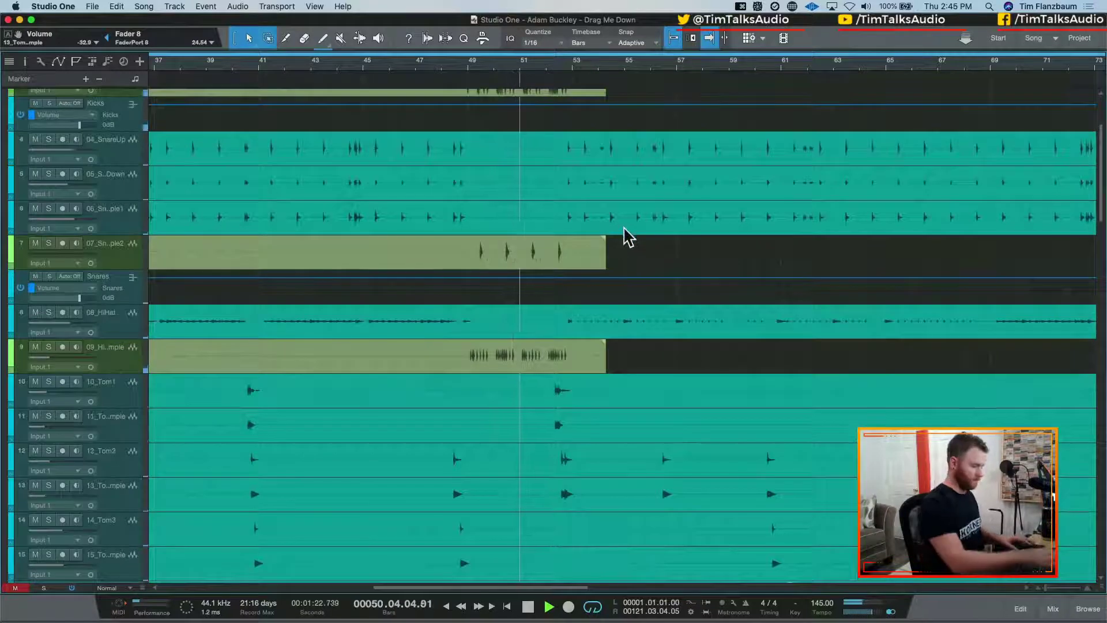
{"action": "key", "text": "space"}
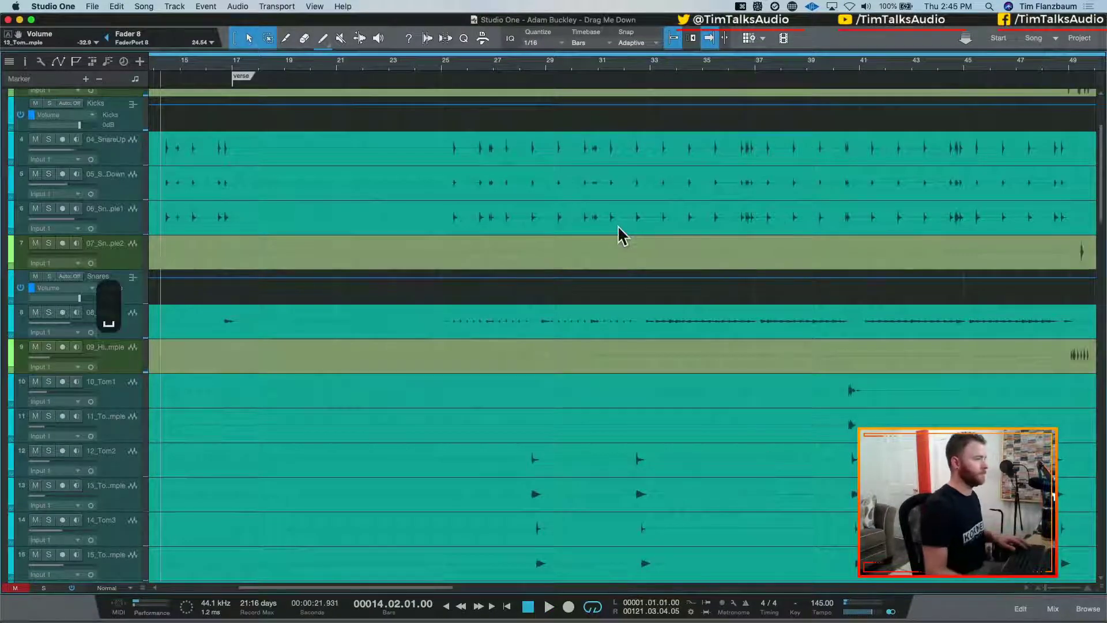
{"action": "scroll", "coordinate": [618, 237], "scroll_direction": "right", "scroll_amount": 6}
{"action": "scroll", "coordinate": [563, 185], "scroll_direction": "up", "scroll_amount": 4}
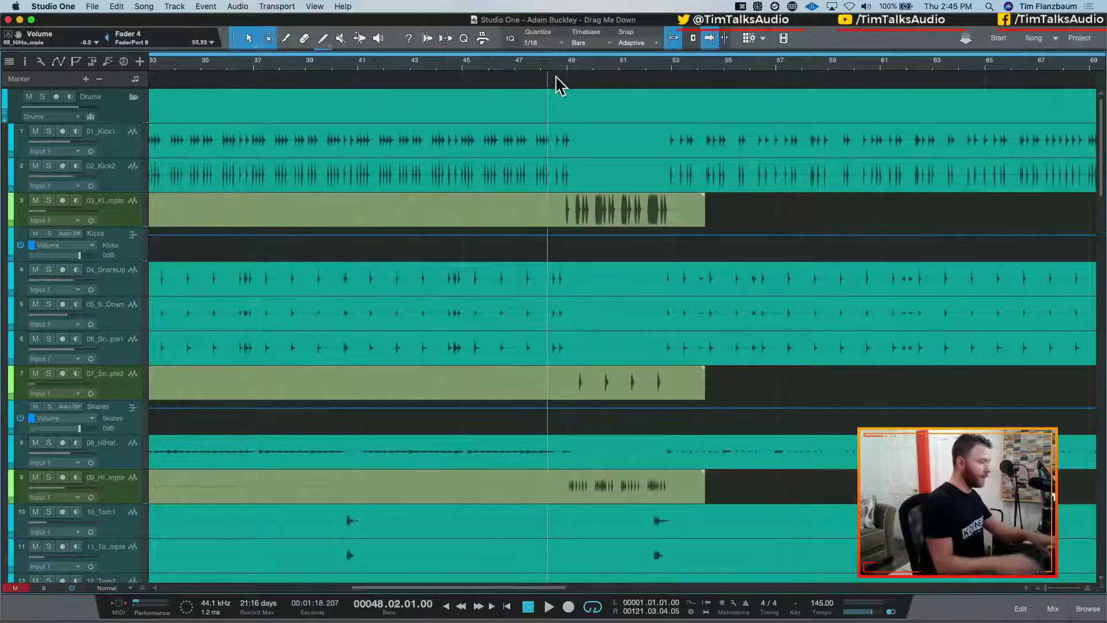
{"action": "key", "text": "space"}
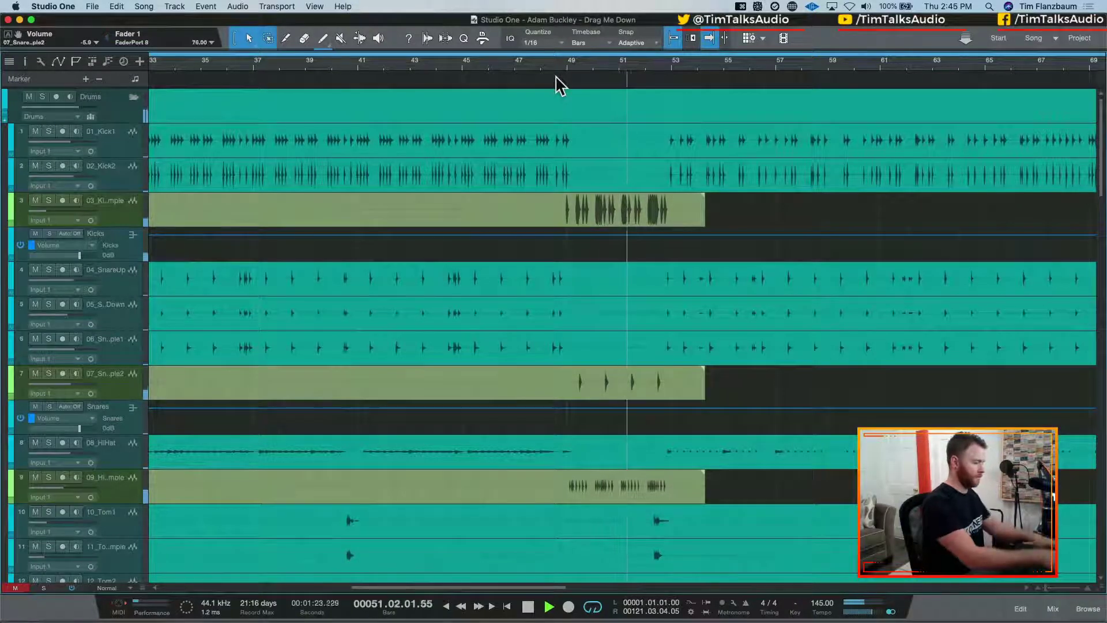
{"action": "key", "text": "space"}
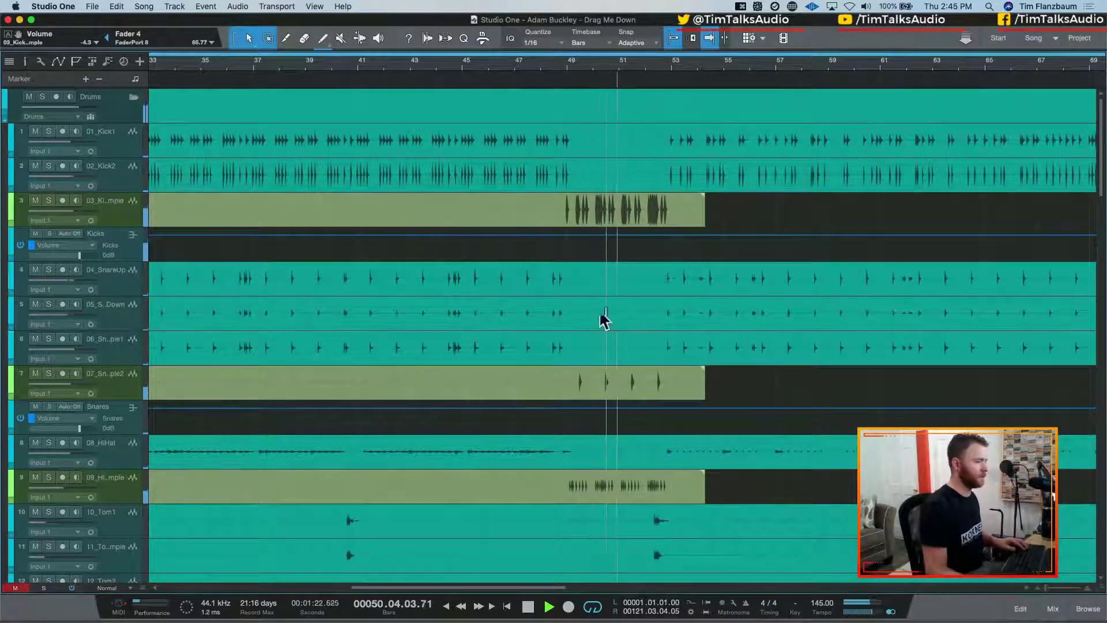
Replay the breakdown from bar 48 while checking the levels of the Synth3 and Synth4 tracks
{"action": "scroll", "coordinate": [601, 317], "scroll_direction": "down", "scroll_amount": 10}
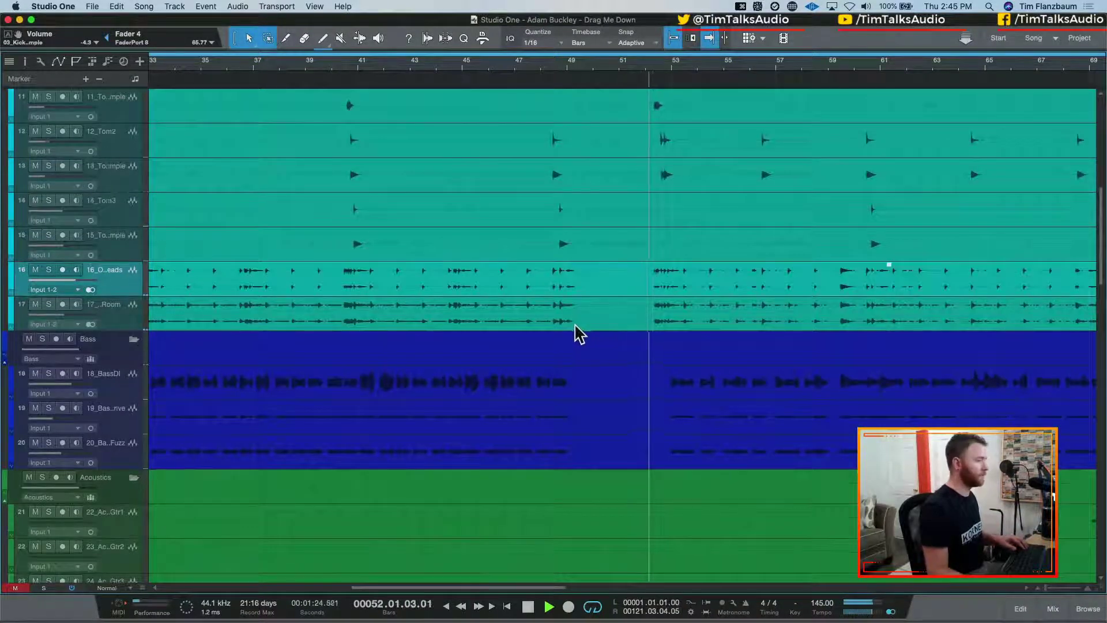
{"action": "scroll", "coordinate": [514, 324], "scroll_direction": "down", "scroll_amount": 10}
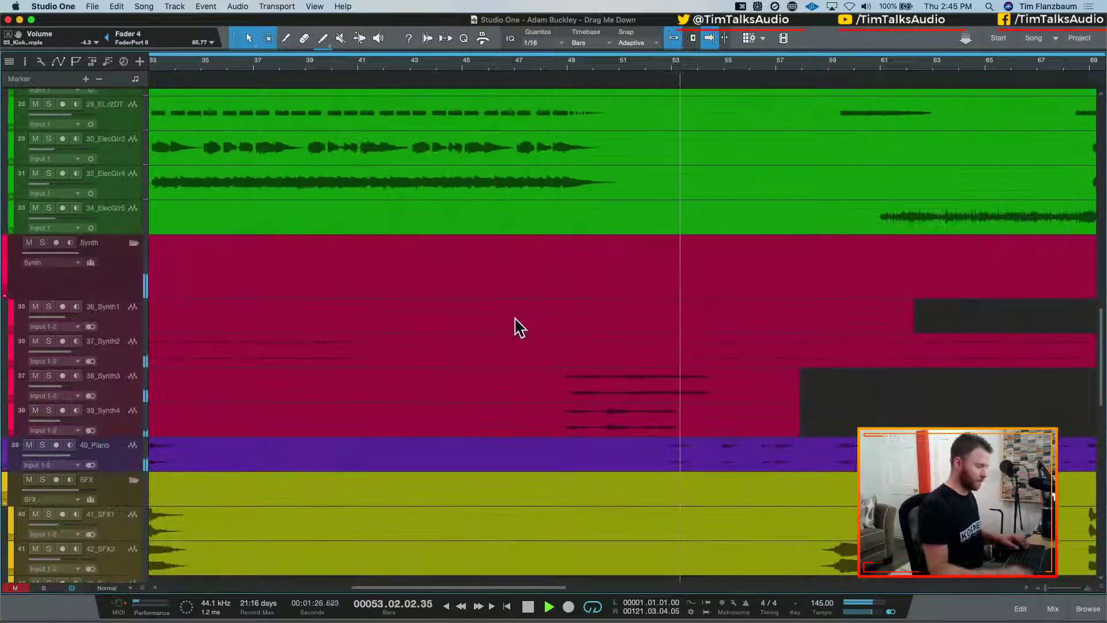
{"action": "key", "text": "space"}
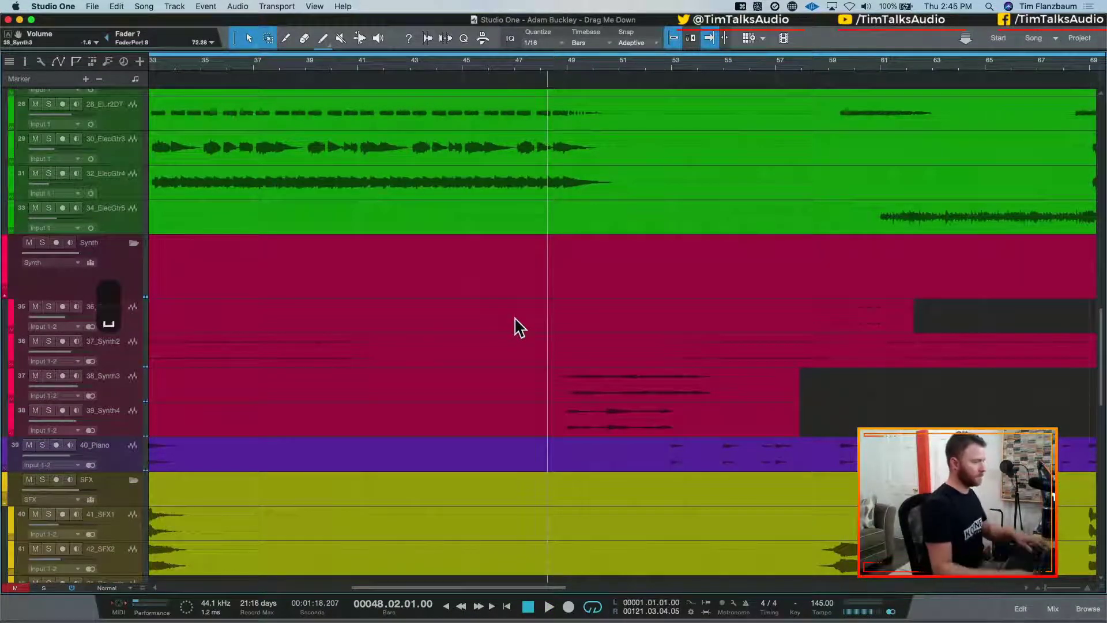
{"action": "key", "text": "space"}
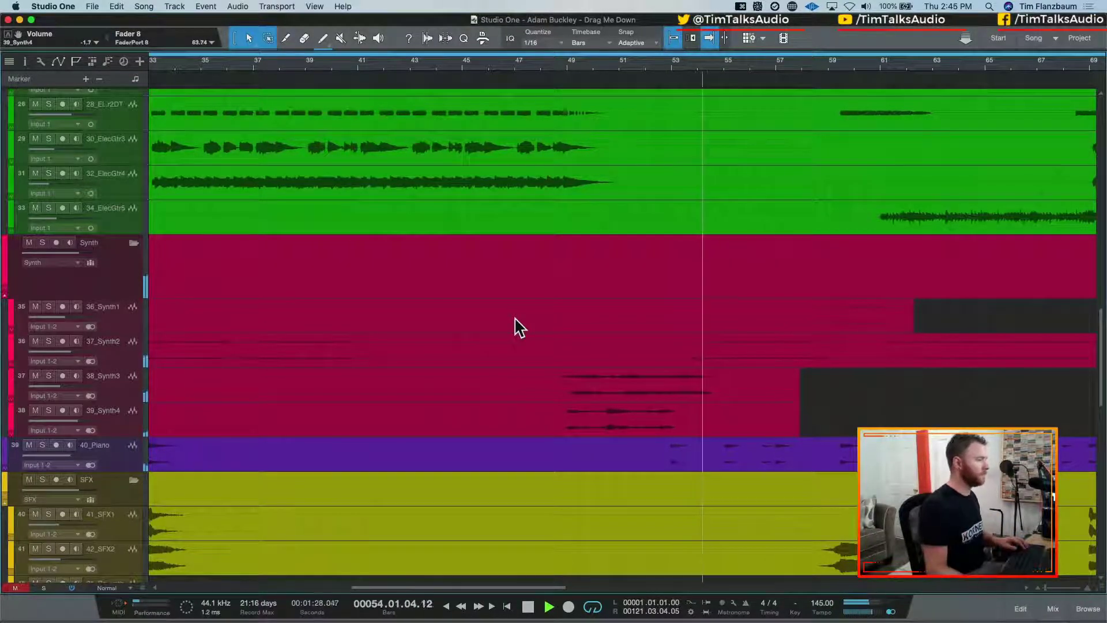
Show the whole song's timeline and play from about bar 32 to judge the first chorus's lead and backing vocals
{"action": "scroll", "coordinate": [515, 318], "scroll_direction": "up", "scroll_amount": 4}
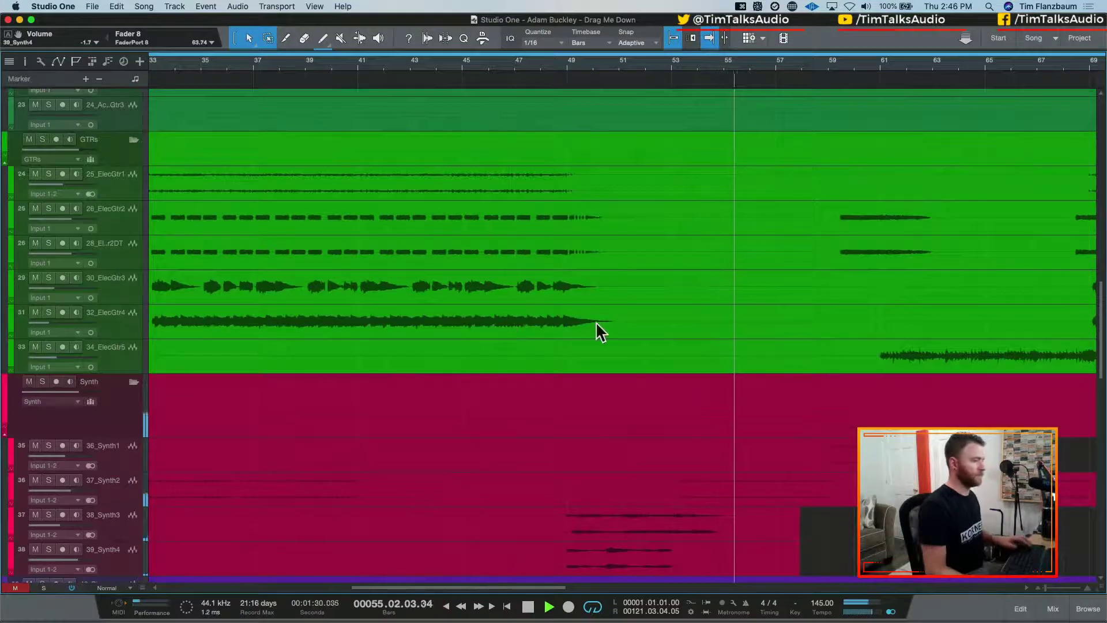
{"action": "key", "text": "w"}
{"action": "key", "text": "w"}
{"action": "scroll", "coordinate": [594, 323], "scroll_direction": "down", "scroll_amount": 10}
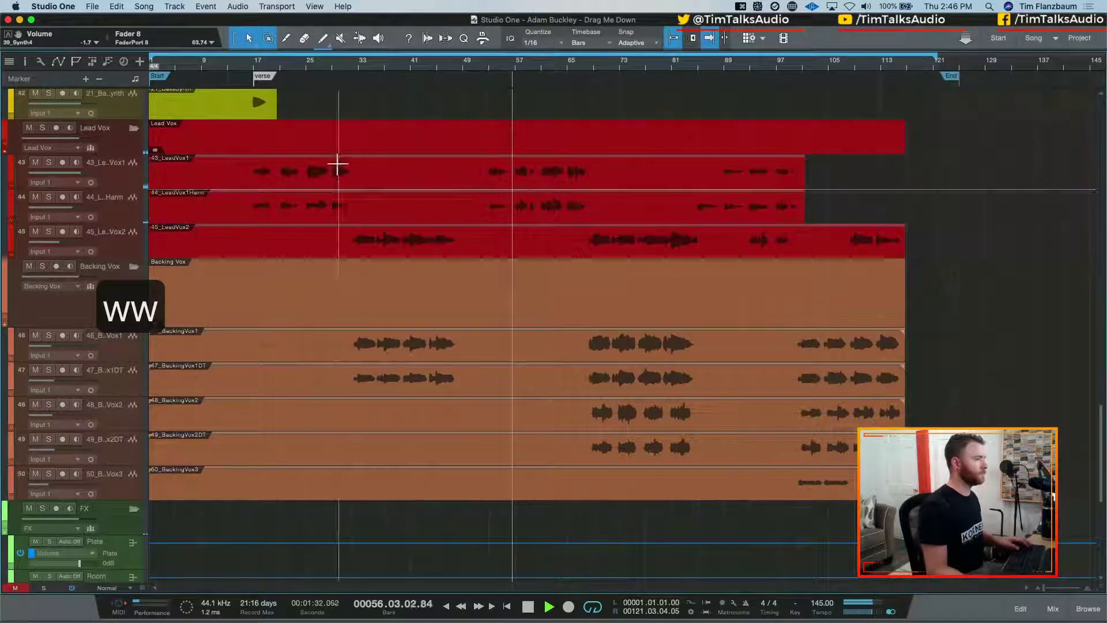
{"action": "key", "text": "space"}
{"action": "left_click", "coordinate": [353, 63]}
{"action": "key", "text": "space"}
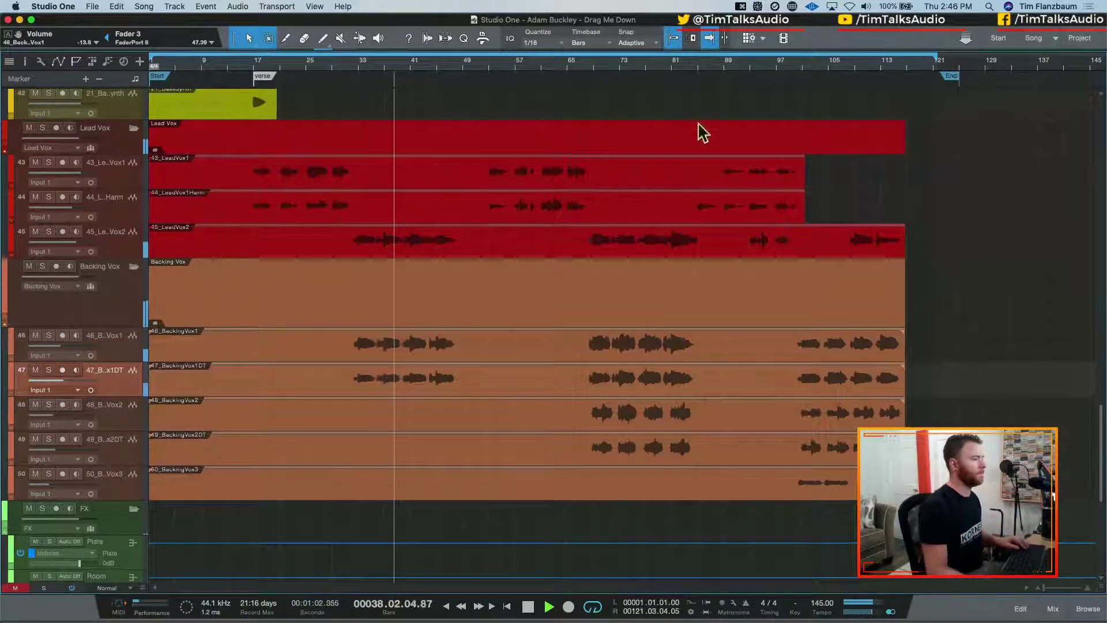
Play the second chorus from about bar 67 to judge the backing vocals, and review the electric guitar tracks
{"action": "key", "text": "space"}
{"action": "left_click", "coordinate": [587, 66]}
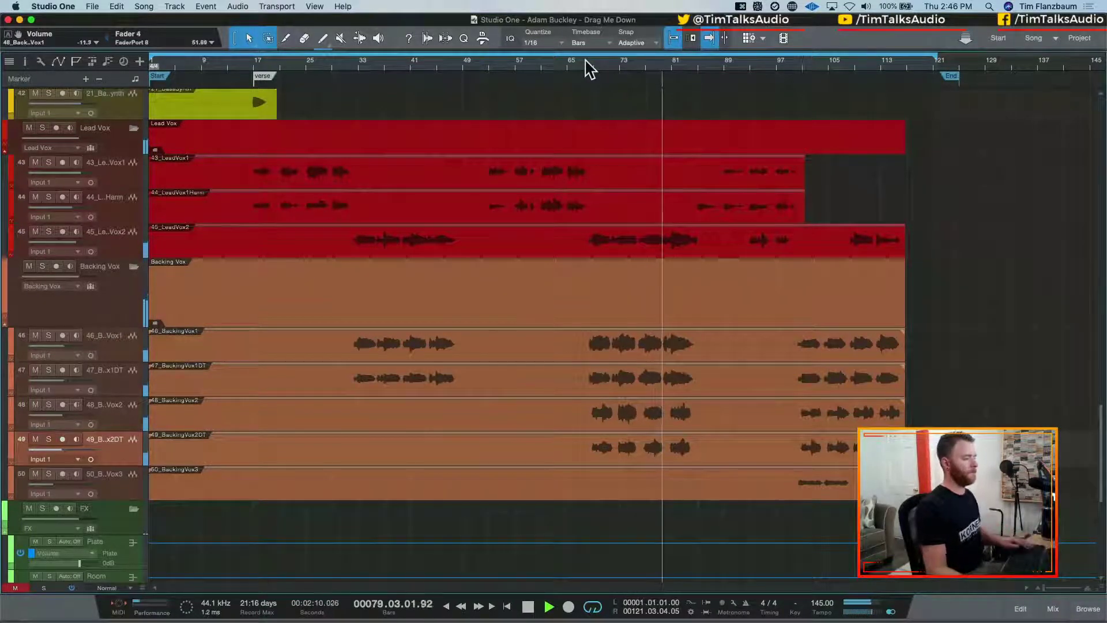
{"action": "scroll", "coordinate": [726, 173], "scroll_direction": "up", "scroll_amount": 15}
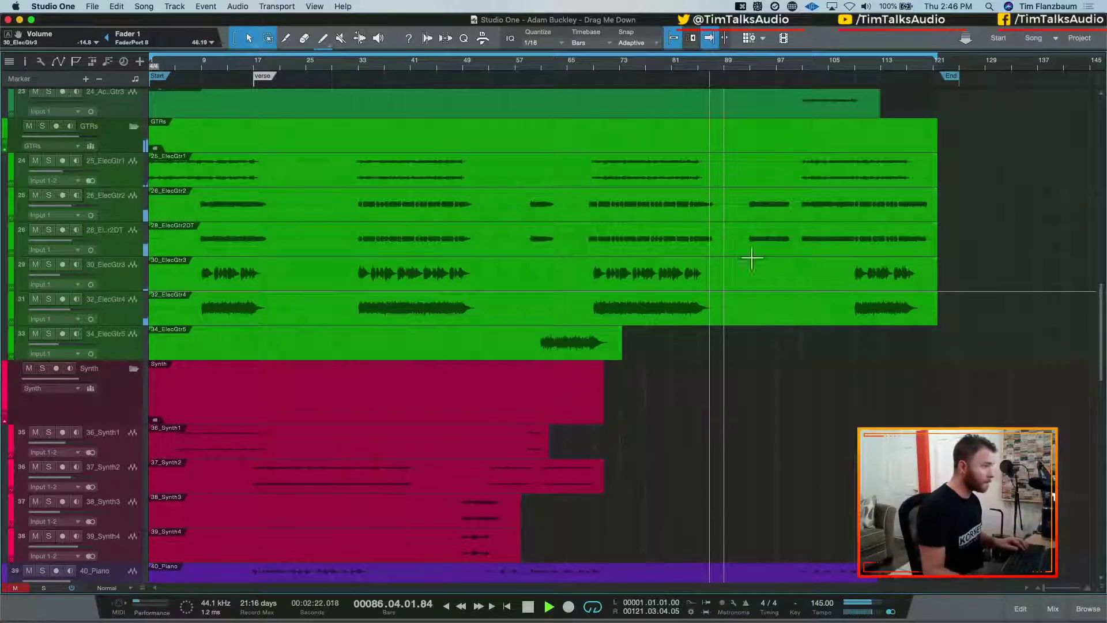
Replay the second chorus from bar 68 to judge the balance
{"action": "key", "text": "space"}
{"action": "left_click", "coordinate": [587, 67]}
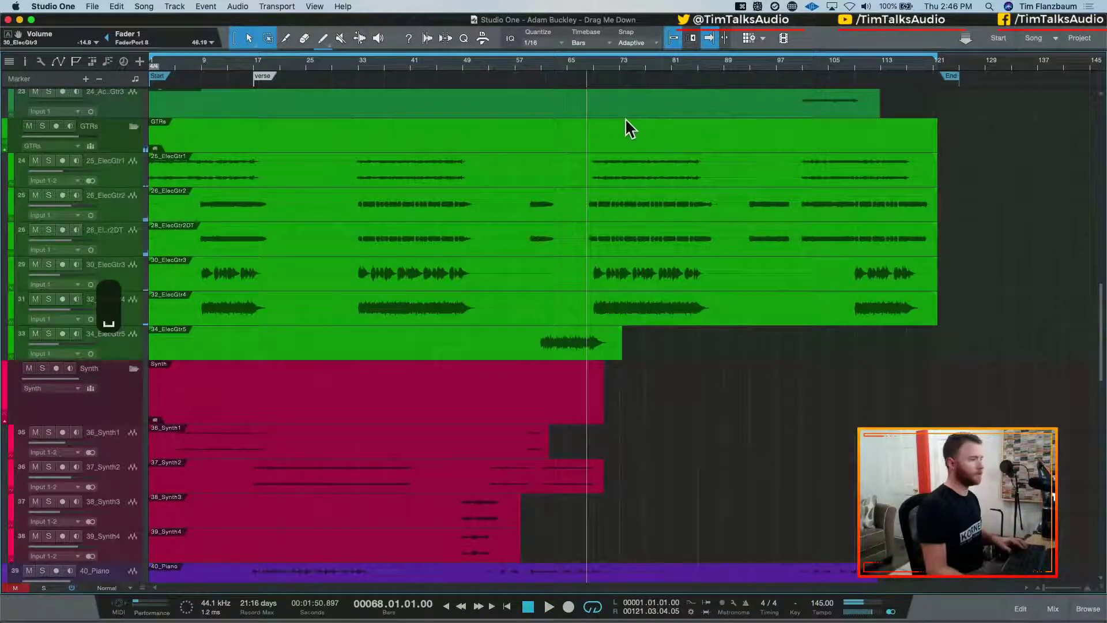
{"action": "key", "text": "space"}
Normalize the three acoustic guitar clips AcousticGtr1, AcousticGtr2 and AcousticGtr3 together, and stop playback
{"action": "scroll", "coordinate": [735, 220], "scroll_direction": "up", "scroll_amount": 5}
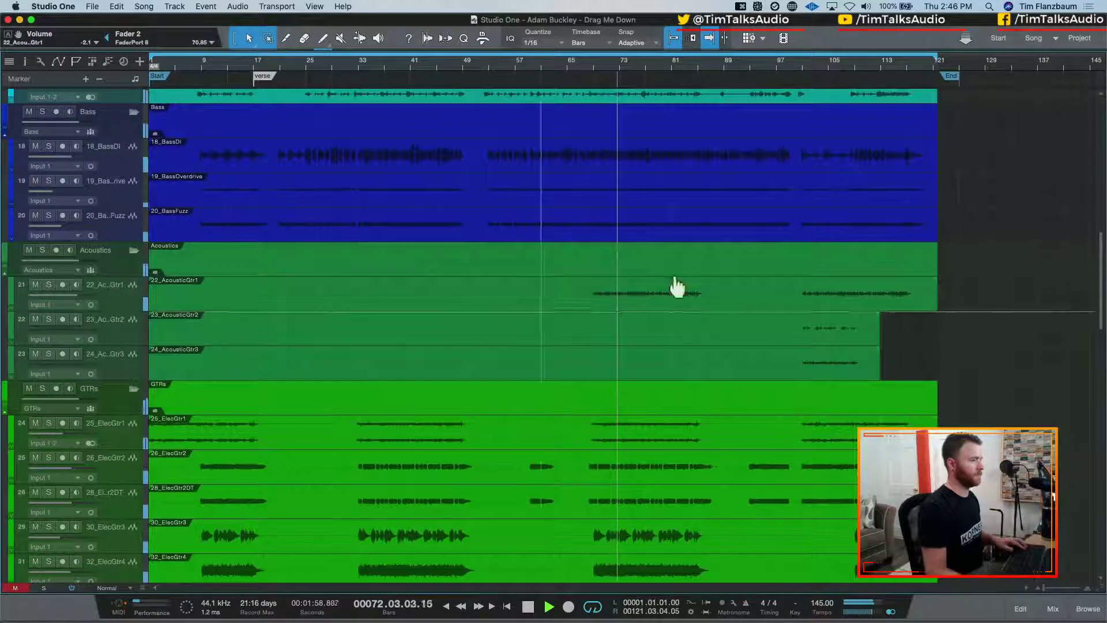
{"action": "left_click", "coordinate": [707, 305]}
{"action": "left_click", "coordinate": [705, 341], "text": "shift"}
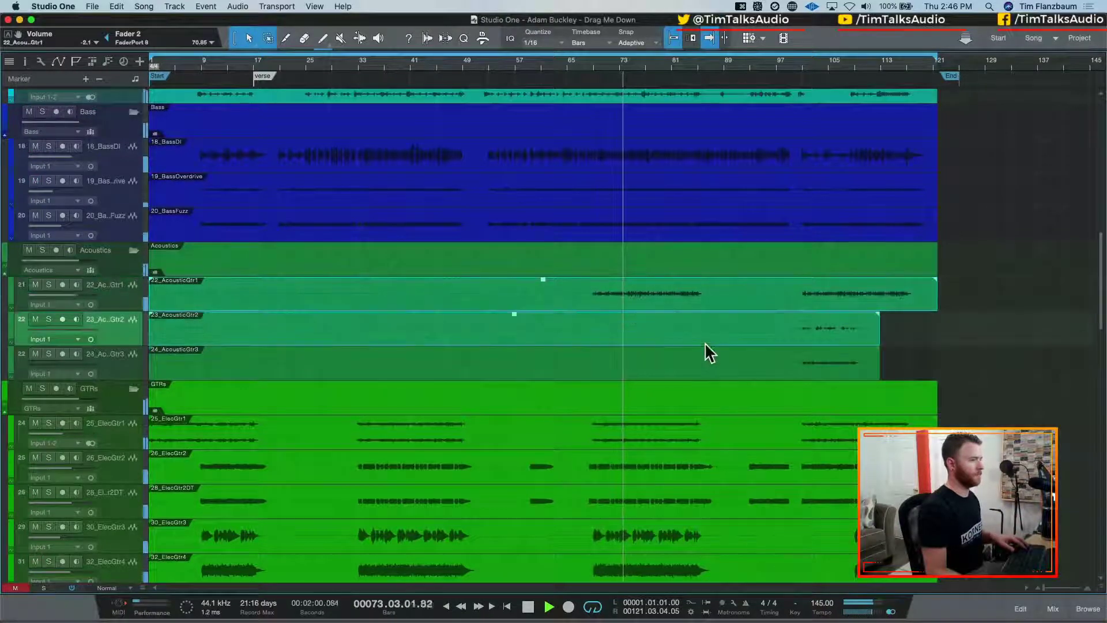
{"action": "left_click", "coordinate": [704, 372], "text": "shift"}
{"action": "key", "text": "alt+n"}
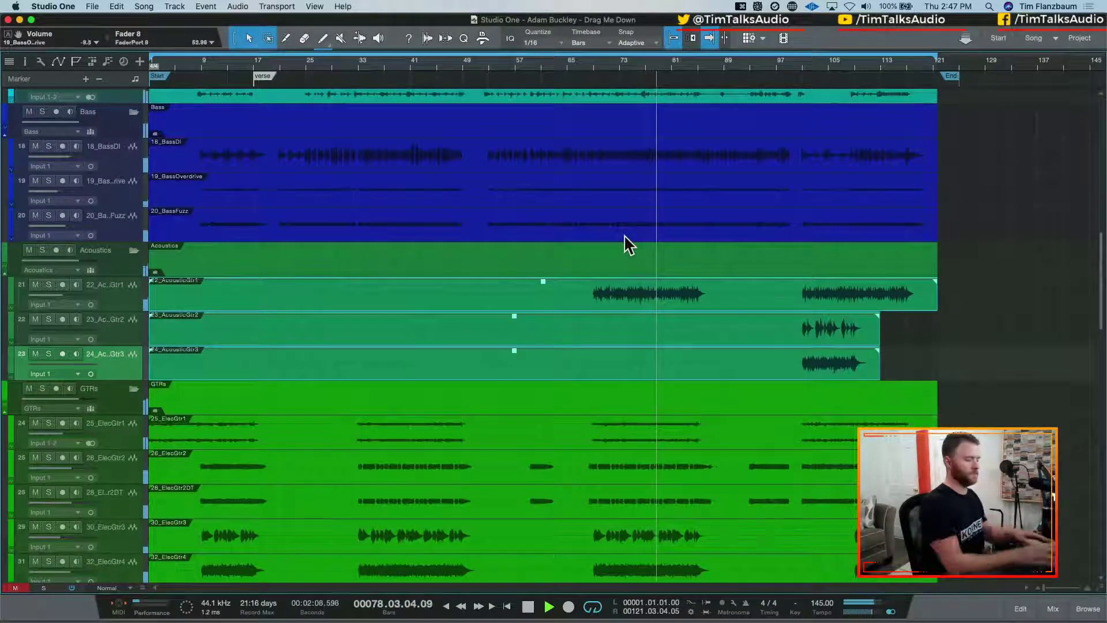
{"action": "key", "text": "space"}
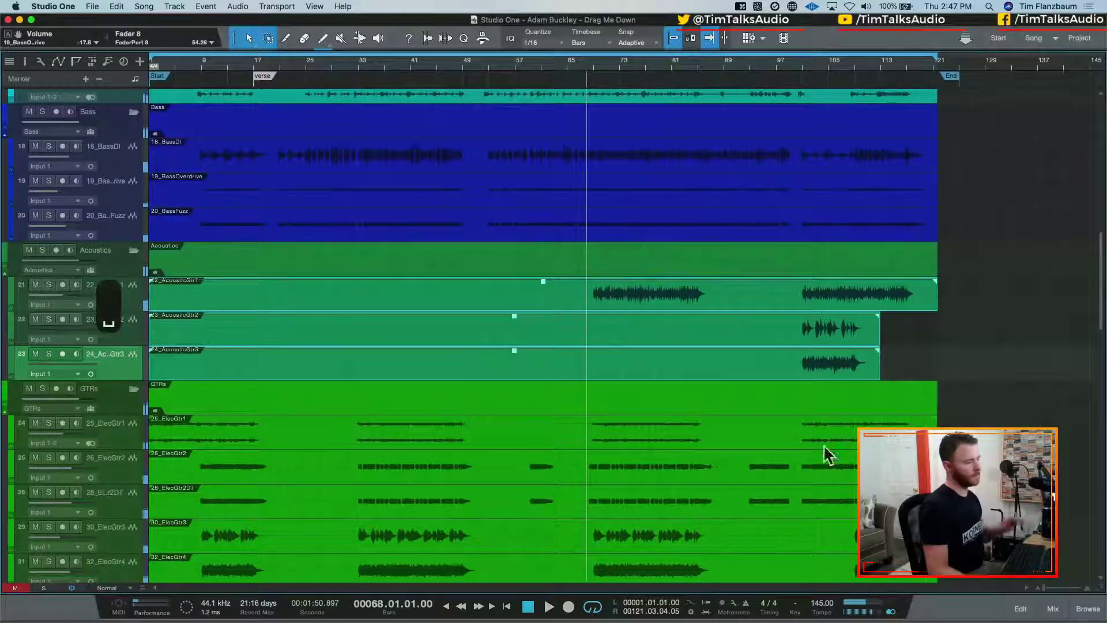
Return the playhead through the verse marker to the song's start and play the intro
{"action": "scroll", "coordinate": [833, 398], "scroll_direction": "down", "scroll_amount": 2}
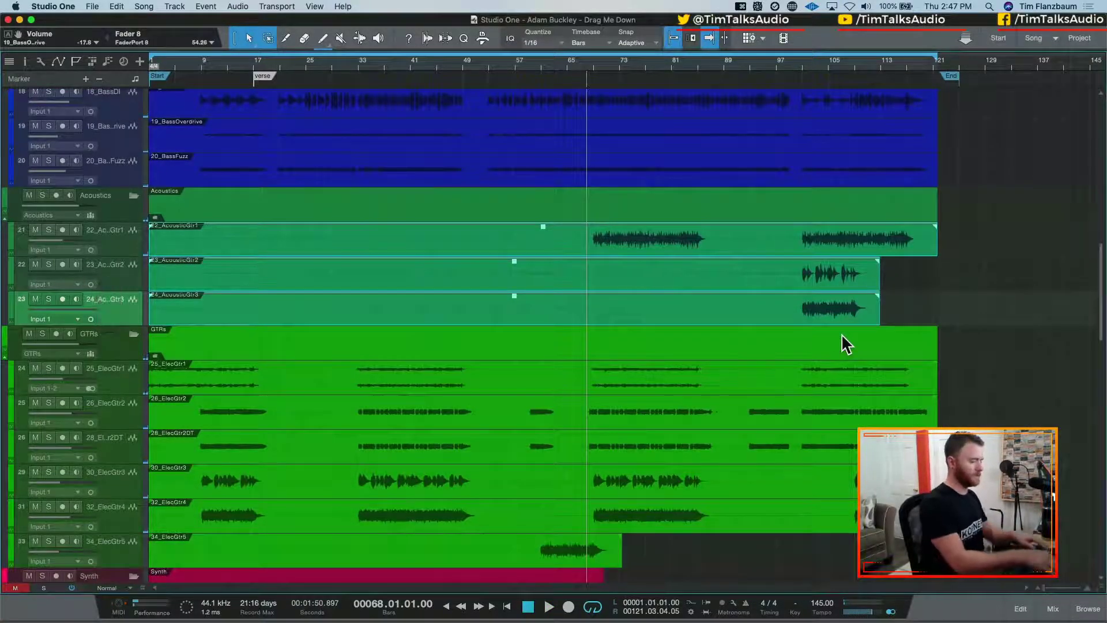
{"action": "key", "text": "b"}
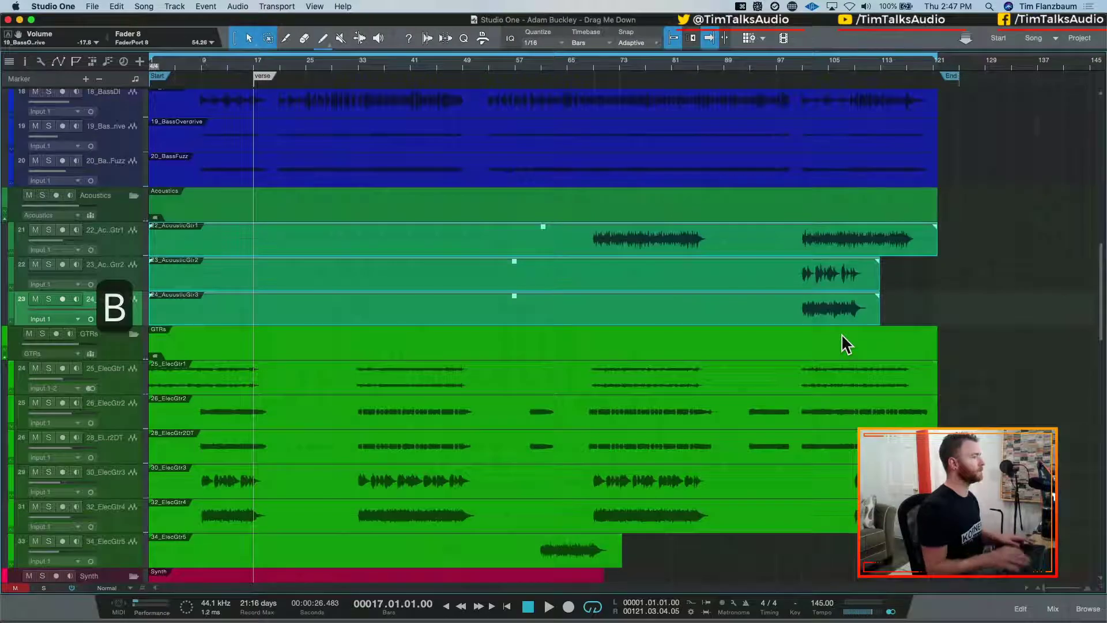
{"action": "key", "text": "b"}
{"action": "key", "text": "space"}
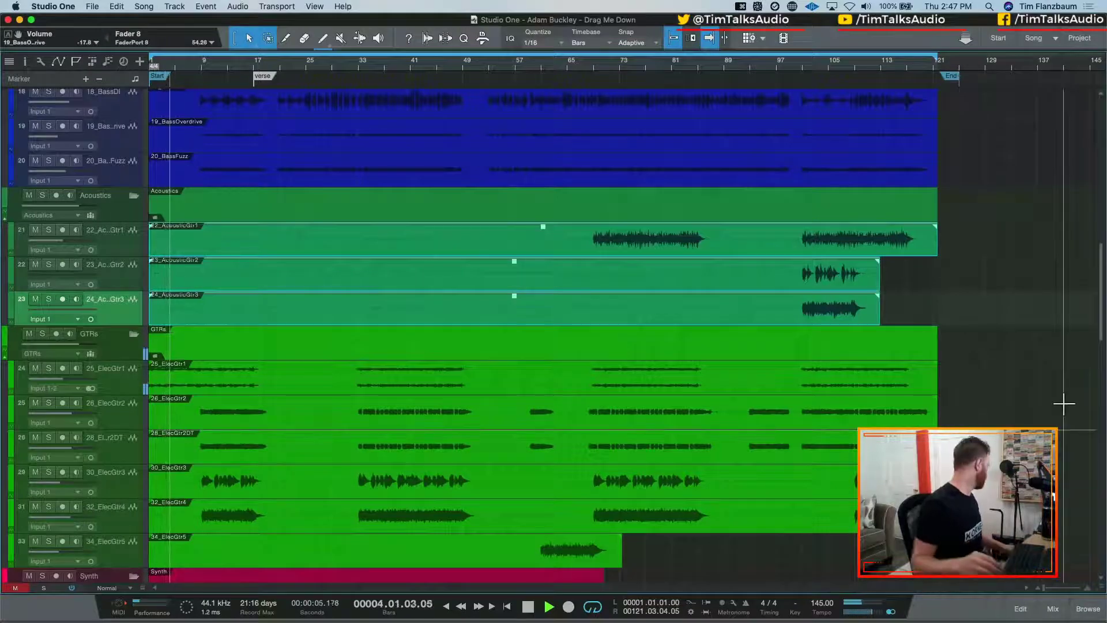
In the mixer, briefly solo ElecGtr3 and ElecGtr4 in turn and set ElecGtr4's level to about -6.1 dB
{"action": "key", "text": "F3"}
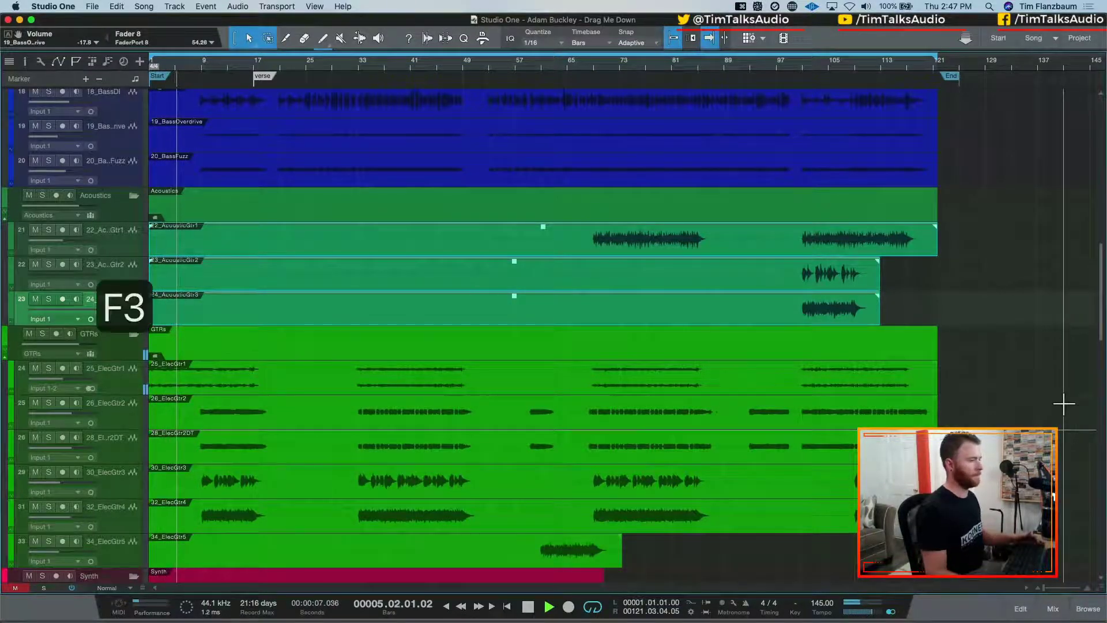
{"action": "left_click_drag", "start_coordinate": [676, 590], "coordinate": [973, 580]}
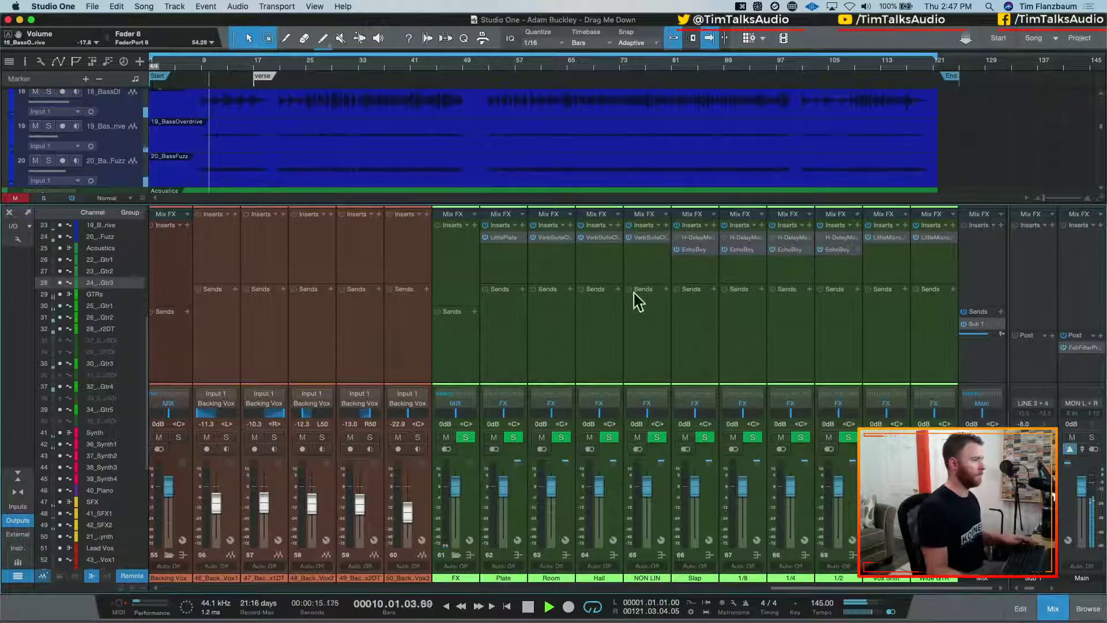
{"action": "scroll", "coordinate": [378, 160], "scroll_direction": "down", "scroll_amount": 1}
{"action": "scroll", "coordinate": [378, 160], "scroll_direction": "down", "scroll_amount": 10}
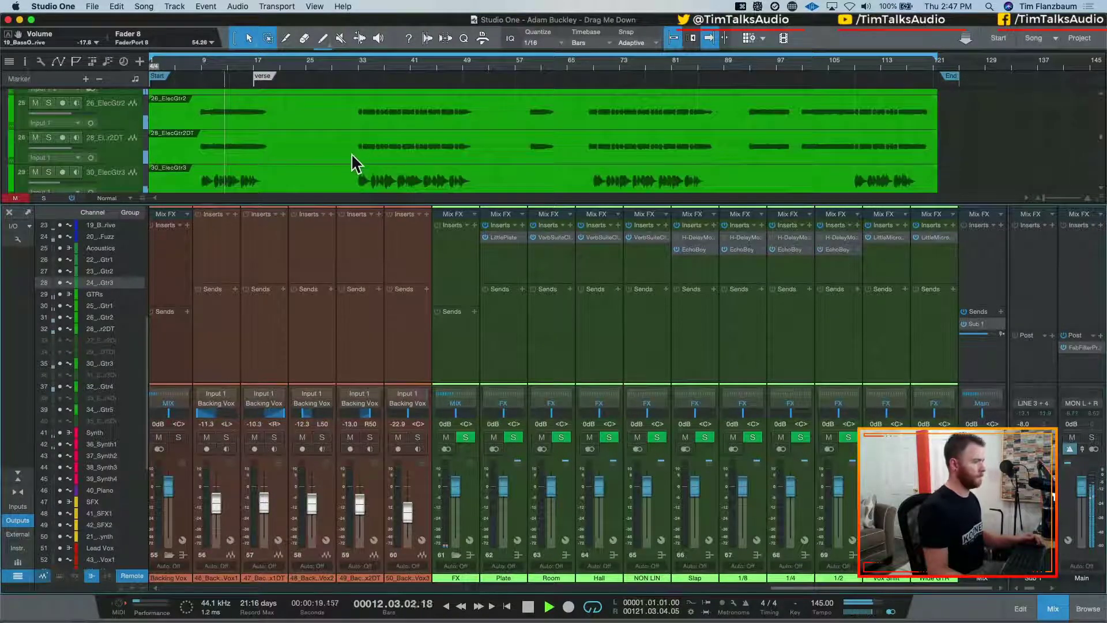
{"action": "left_click_drag", "start_coordinate": [767, 588], "coordinate": [468, 587]}
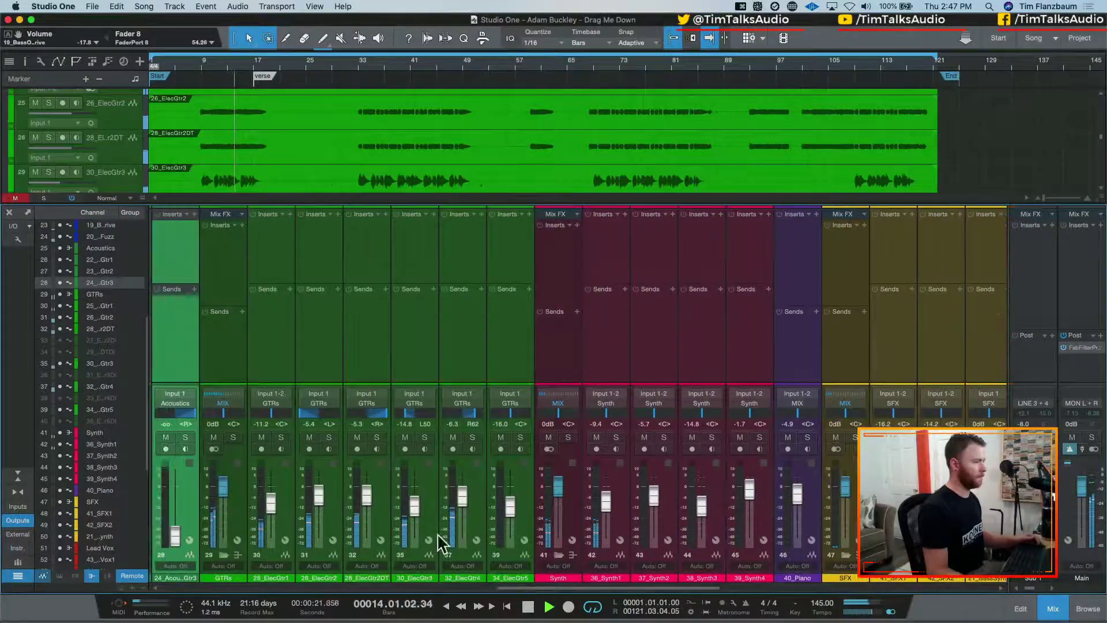
{"action": "left_click", "coordinate": [424, 438]}
{"action": "left_click", "coordinate": [425, 438]}
{"action": "left_click", "coordinate": [472, 437]}
{"action": "left_click", "coordinate": [474, 437]}
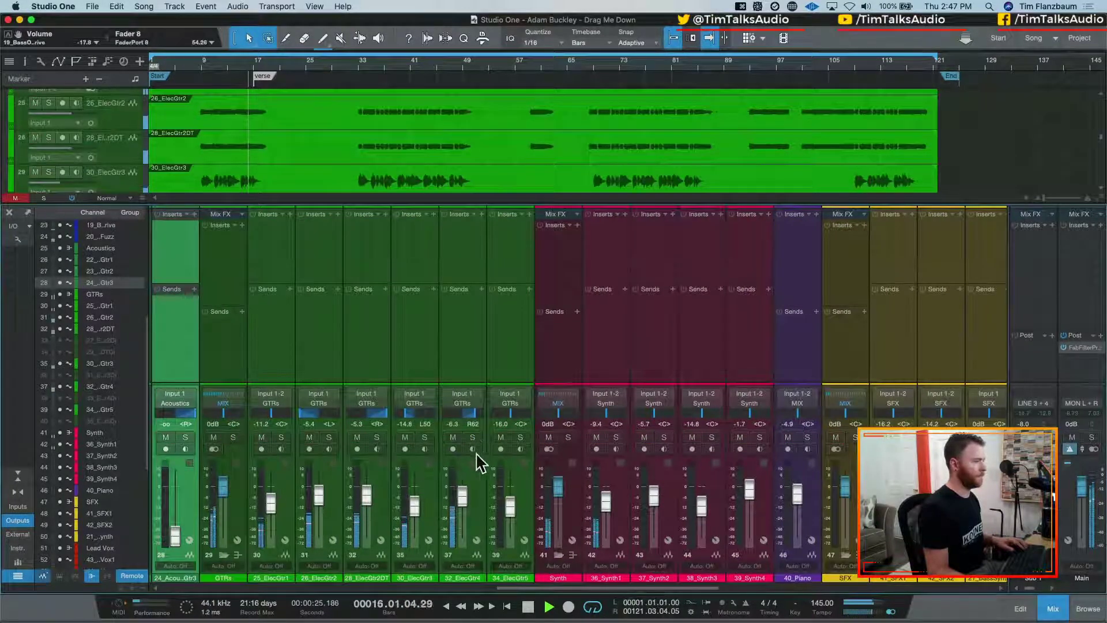
{"action": "left_click_drag", "start_coordinate": [462, 491], "coordinate": [459, 495]}
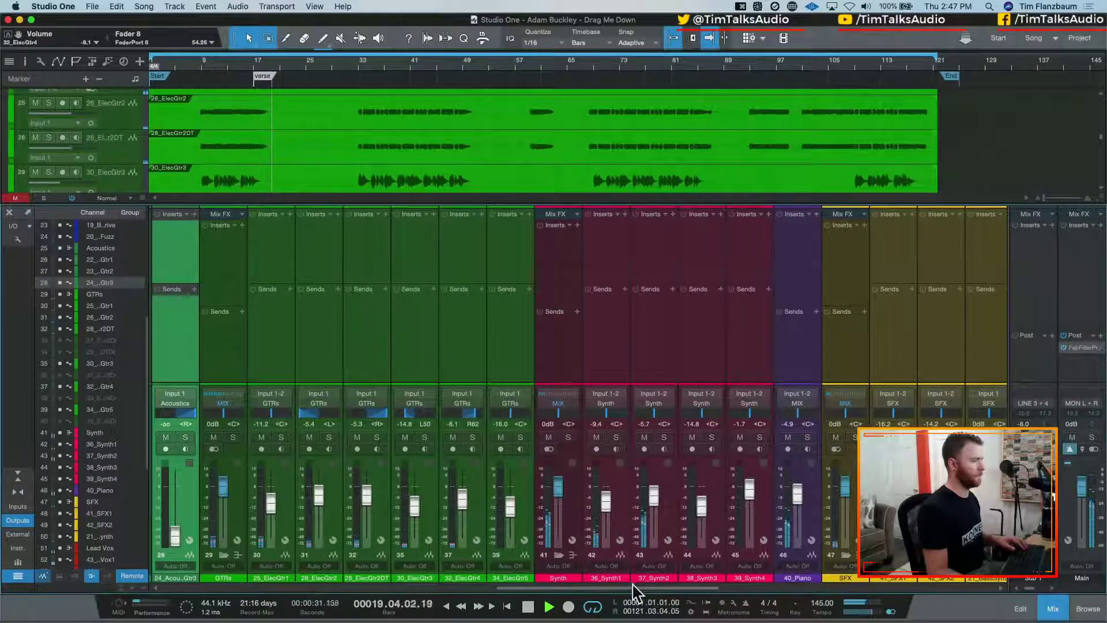
Stop playback and set the level of the LeadVox1Harm channel to -5 dB
{"action": "scroll", "coordinate": [641, 584], "scroll_direction": "right", "scroll_amount": 3}
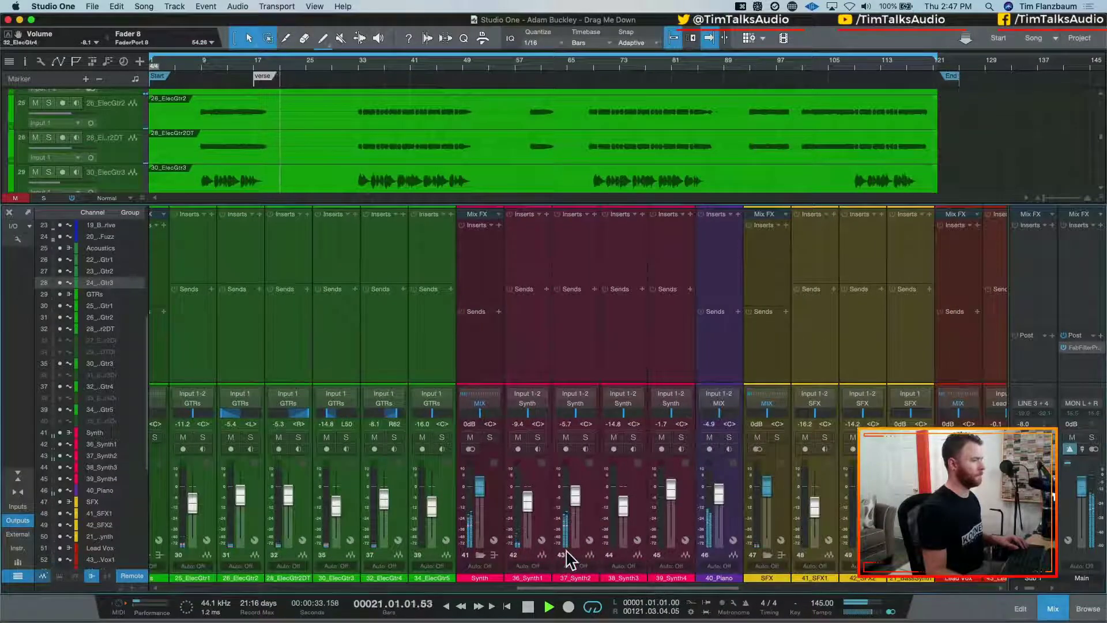
{"action": "left_click_drag", "start_coordinate": [582, 588], "coordinate": [722, 593]}
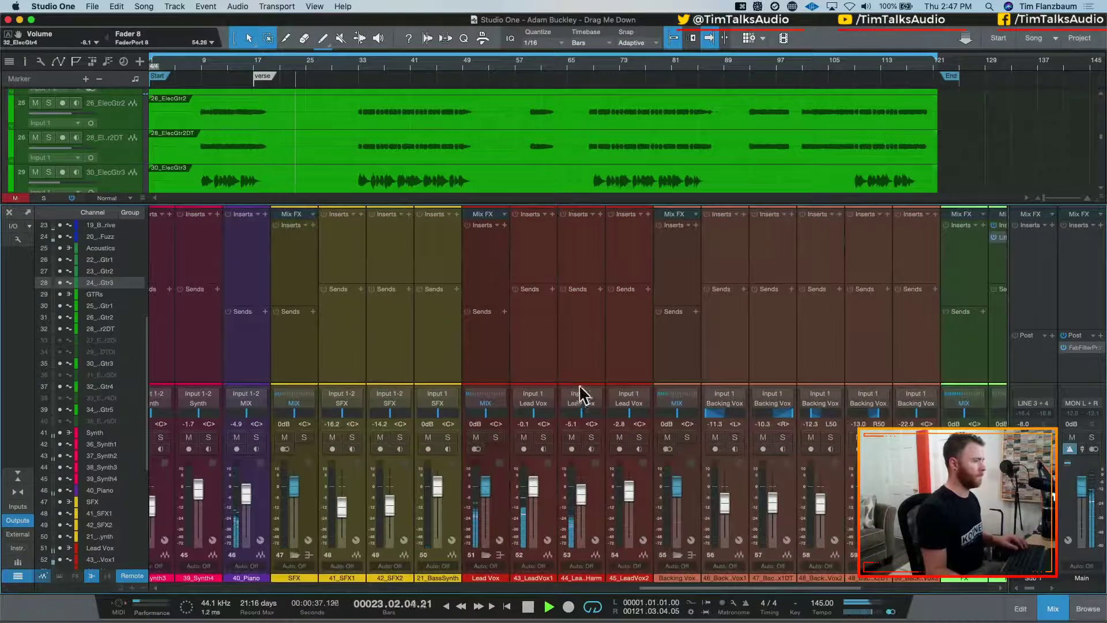
{"action": "key", "text": "space"}
{"action": "left_click", "coordinate": [571, 424]}
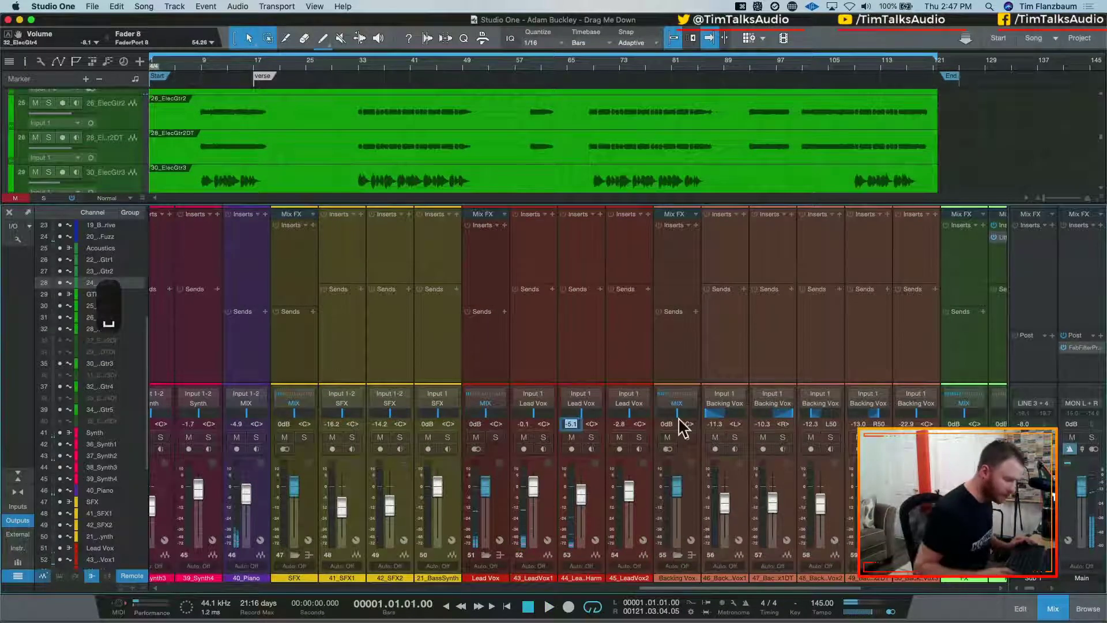
{"action": "type", "text": "-5"}
{"action": "key", "text": "Return"}
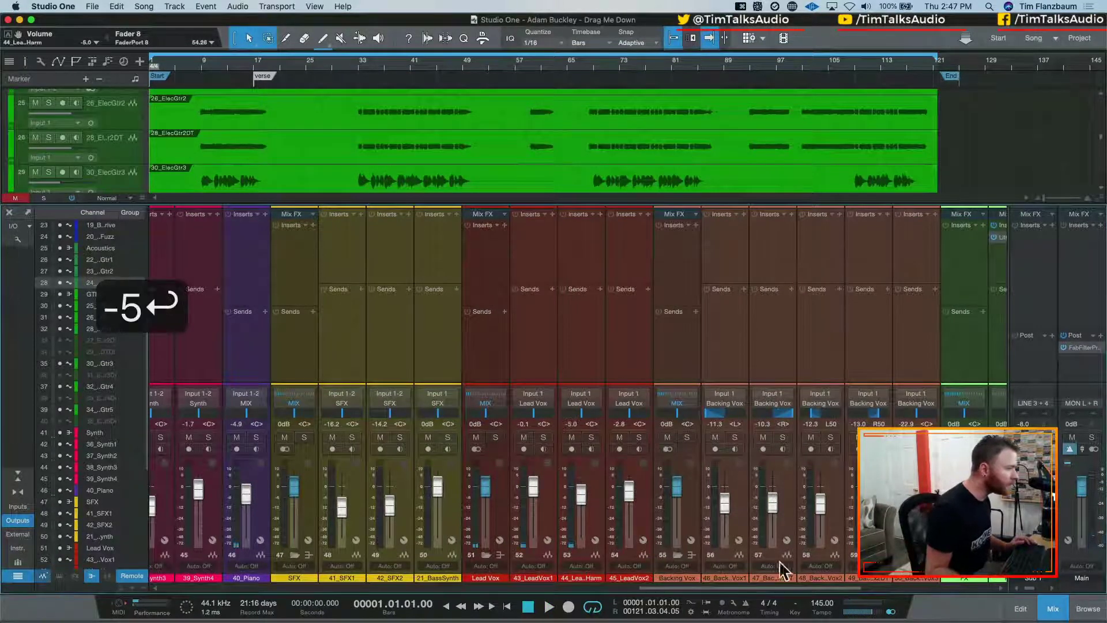
Set the level of the LeadVox1 channel to 0 dB
{"action": "left_click", "coordinate": [539, 441]}
{"action": "left_click", "coordinate": [523, 423]}
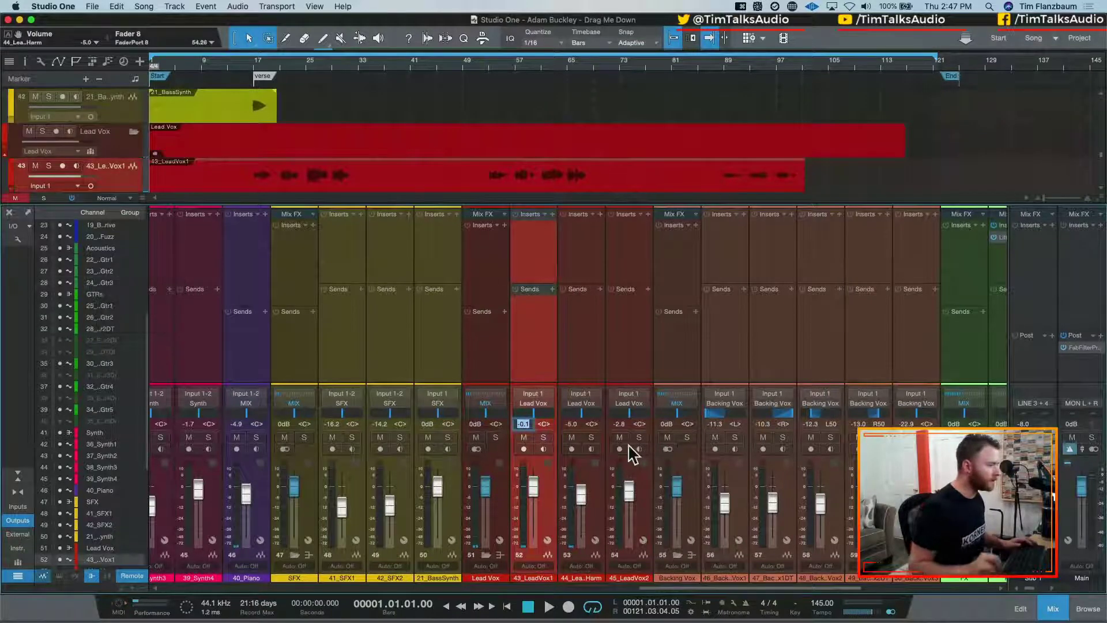
{"action": "type", "text": "0"}
{"action": "key", "text": "Return"}
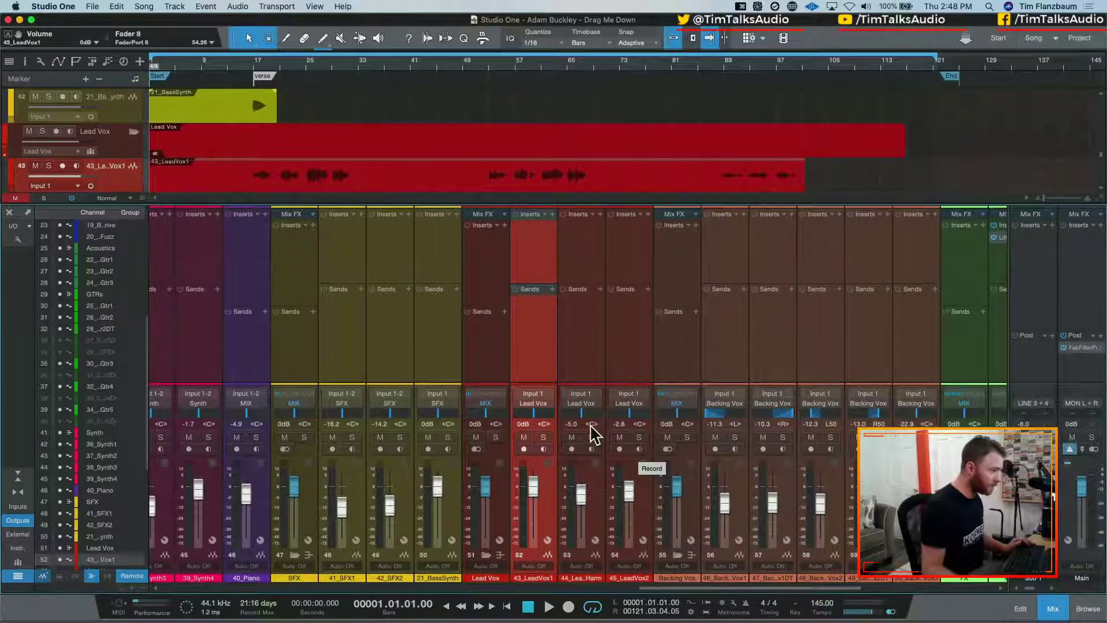
Pan the LeadVox1Harm channel to R16 and reset the LeadVox2 level to 0 dB
{"action": "left_click", "coordinate": [595, 481]}
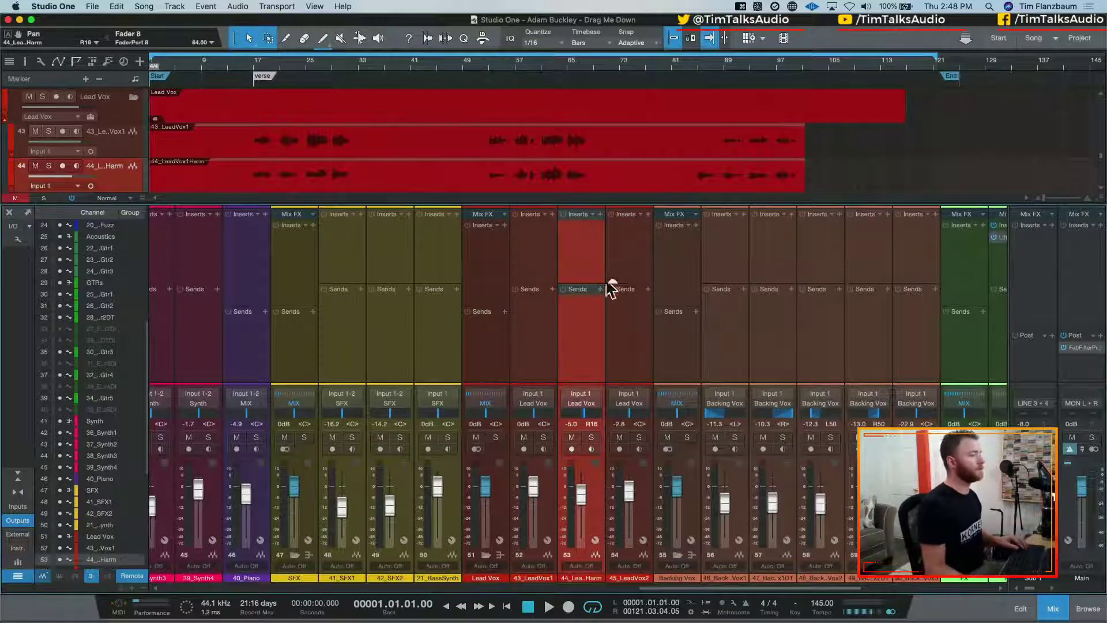
{"action": "left_click", "coordinate": [617, 424], "text": "super"}
{"action": "left_click", "coordinate": [647, 500]}
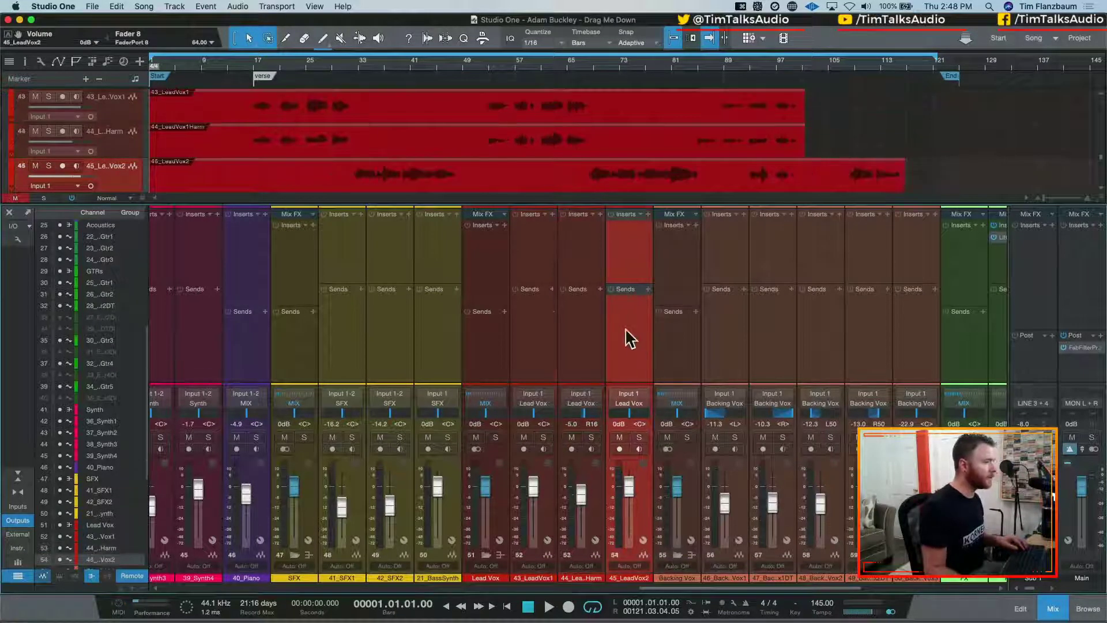
Play from the song's start while reviewing the mixer from the drum channels across to the FX channels
{"action": "left_click_drag", "start_coordinate": [690, 587], "coordinate": [109, 553]}
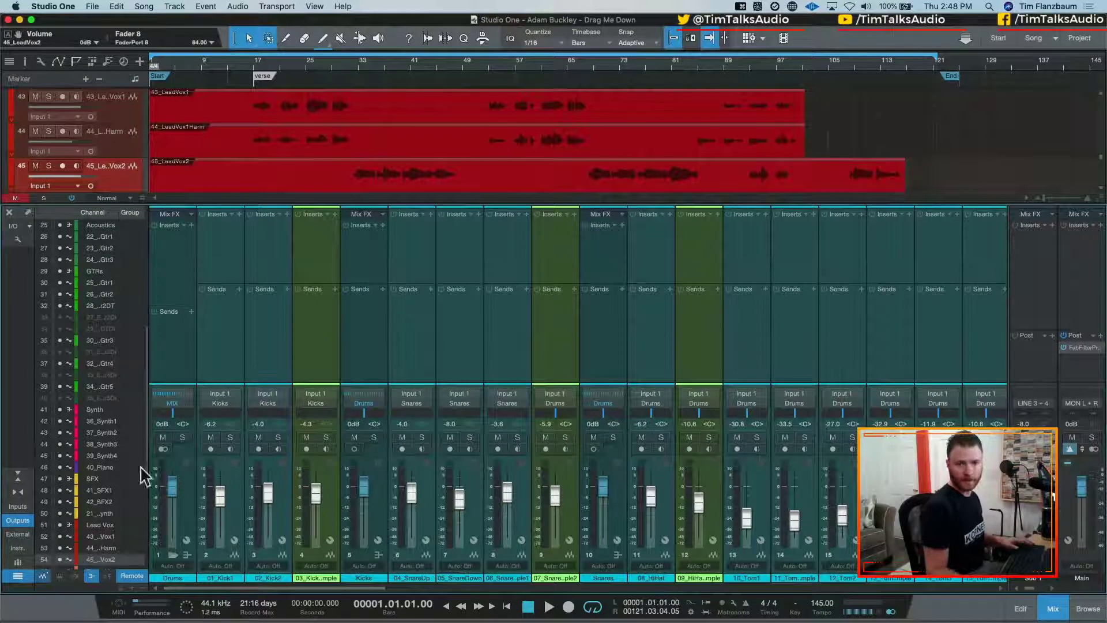
{"action": "key", "text": "space"}
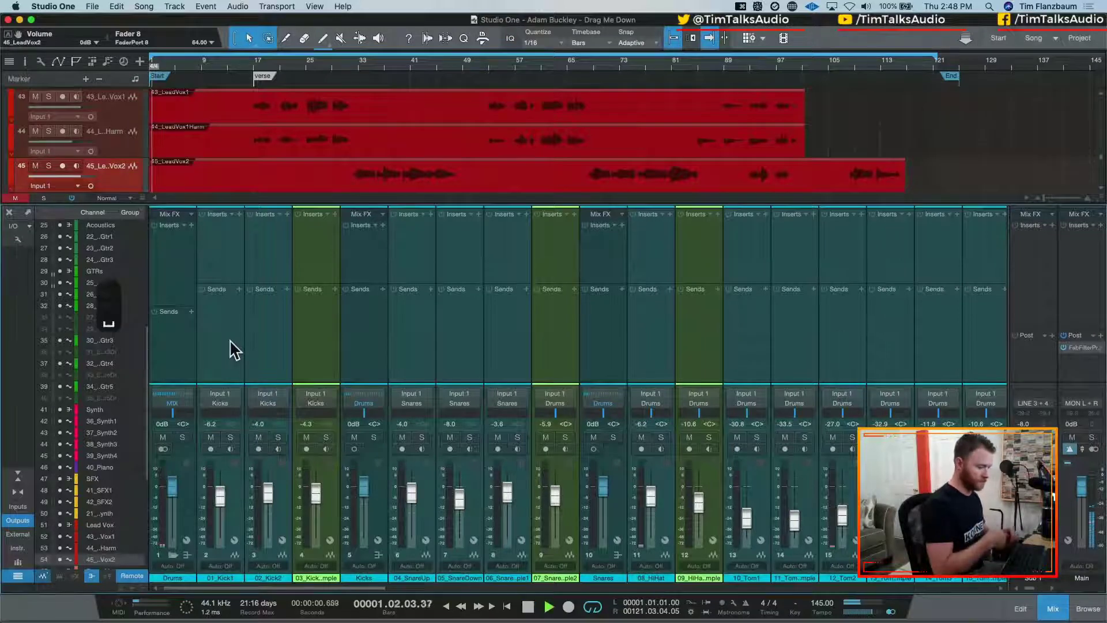
{"action": "left_click_drag", "start_coordinate": [378, 588], "coordinate": [1042, 601]}
{"action": "key", "text": "space"}
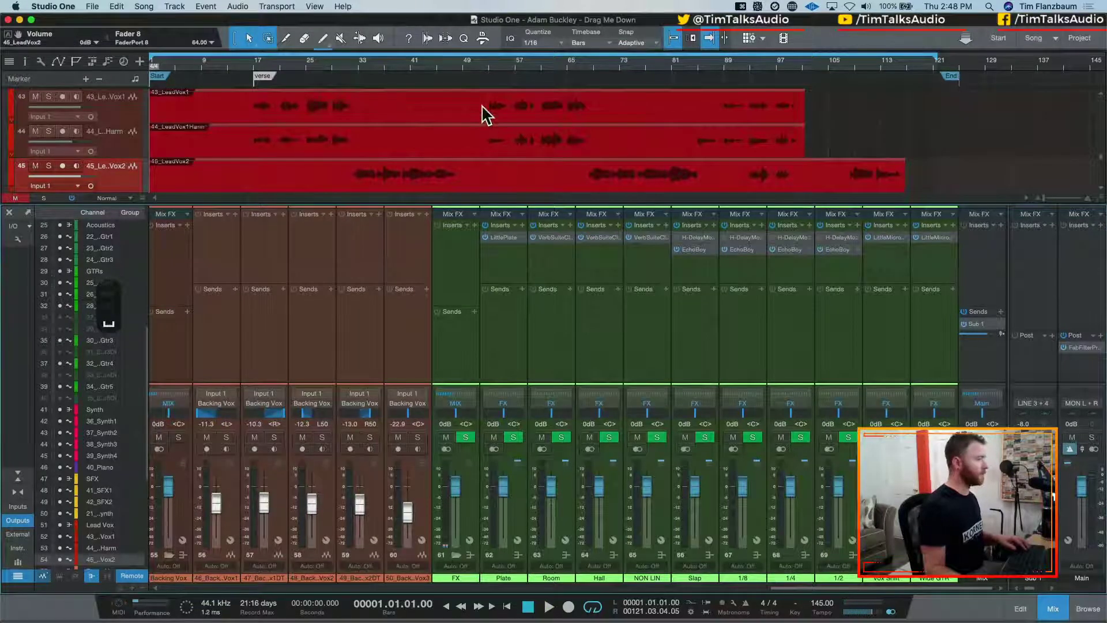
Insert a marker named "big intro" at bar 9, where the ElecGtr2 part starts
{"action": "scroll", "coordinate": [185, 106], "scroll_direction": "up", "scroll_amount": 5}
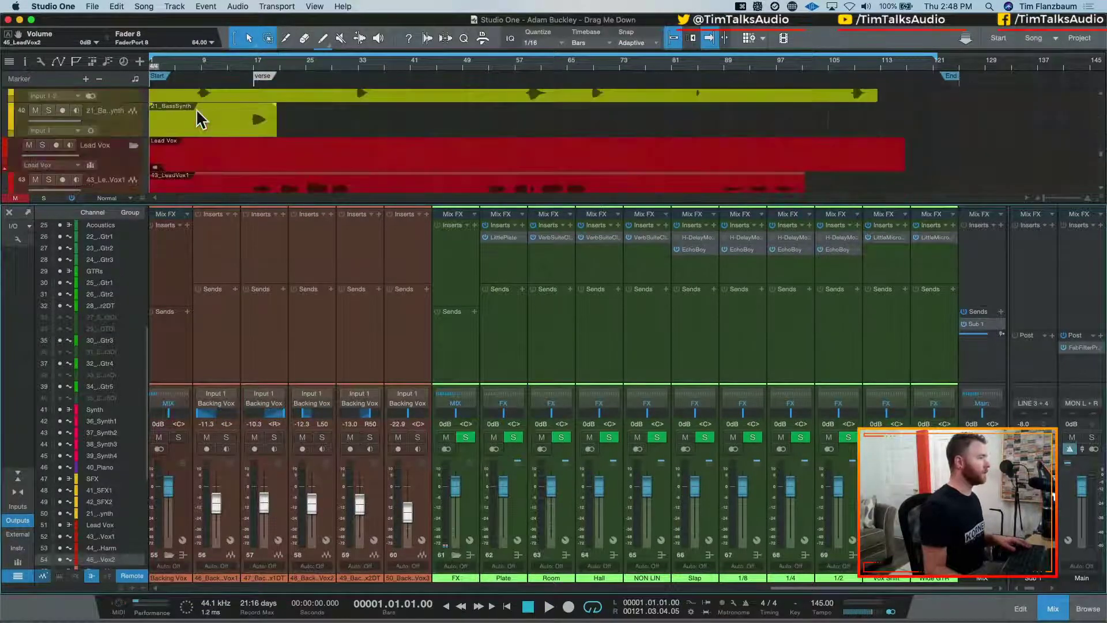
{"action": "scroll", "coordinate": [198, 115], "scroll_direction": "up", "scroll_amount": 5}
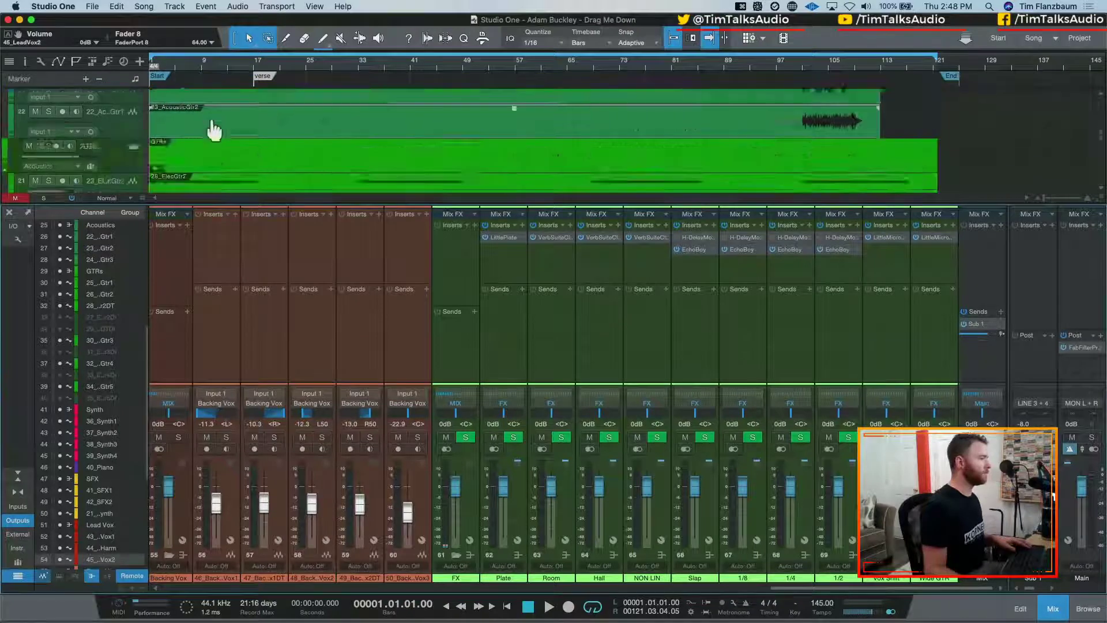
{"action": "scroll", "coordinate": [213, 130], "scroll_direction": "down", "scroll_amount": 3}
{"action": "left_click", "coordinate": [203, 64]}
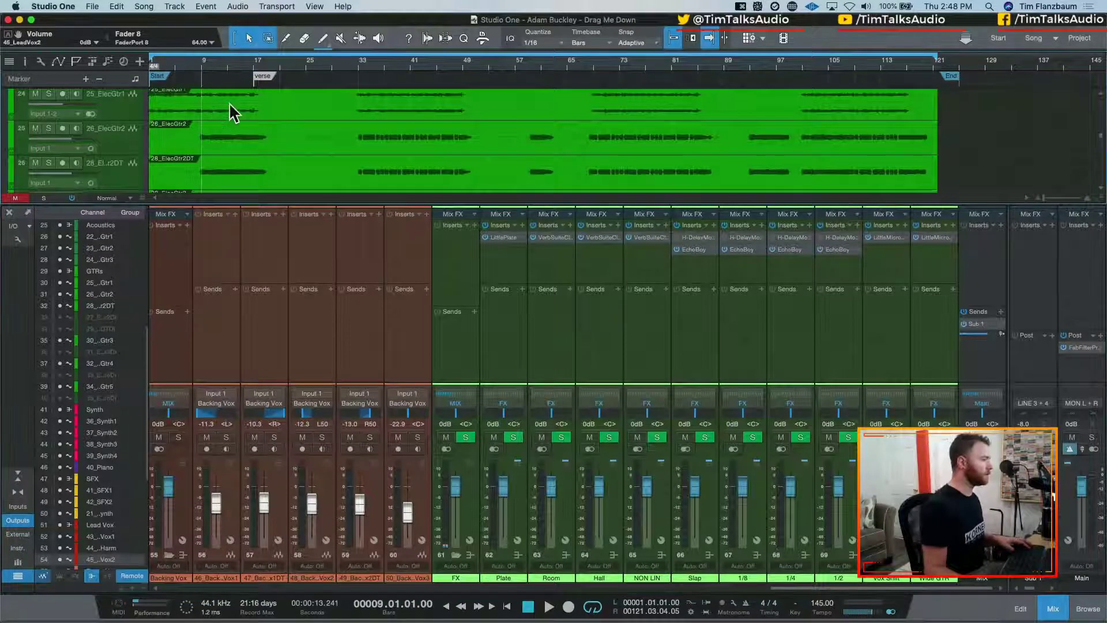
{"action": "key", "text": "e"}
{"action": "key", "text": "e"}
{"action": "key", "text": "e"}
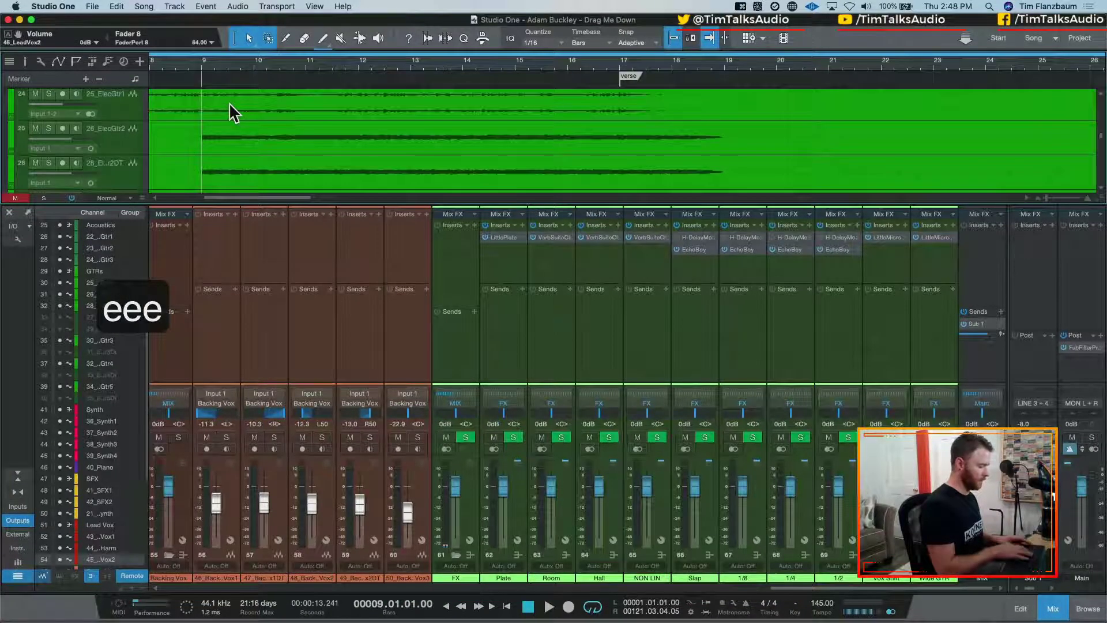
{"action": "type", "text": "ybig intro"}
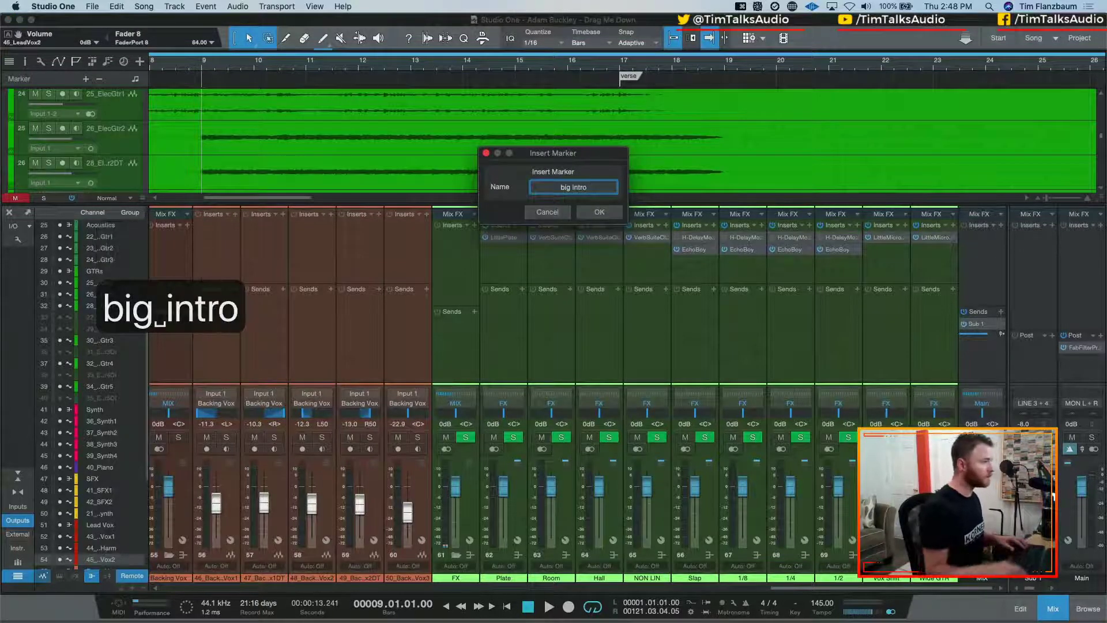
{"action": "key", "text": "Return"}
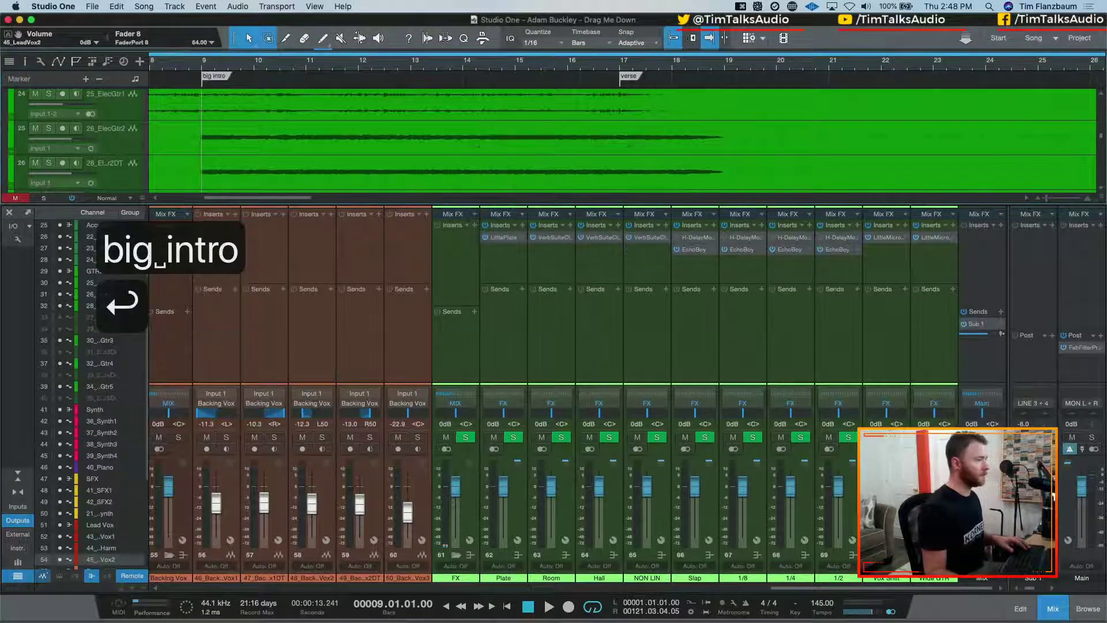
Insert a marker named "chorus" at bar 33, where the electric guitars come back in
{"action": "key", "text": "w"}
{"action": "scroll", "coordinate": [635, 82], "scroll_direction": "down", "scroll_amount": 3}
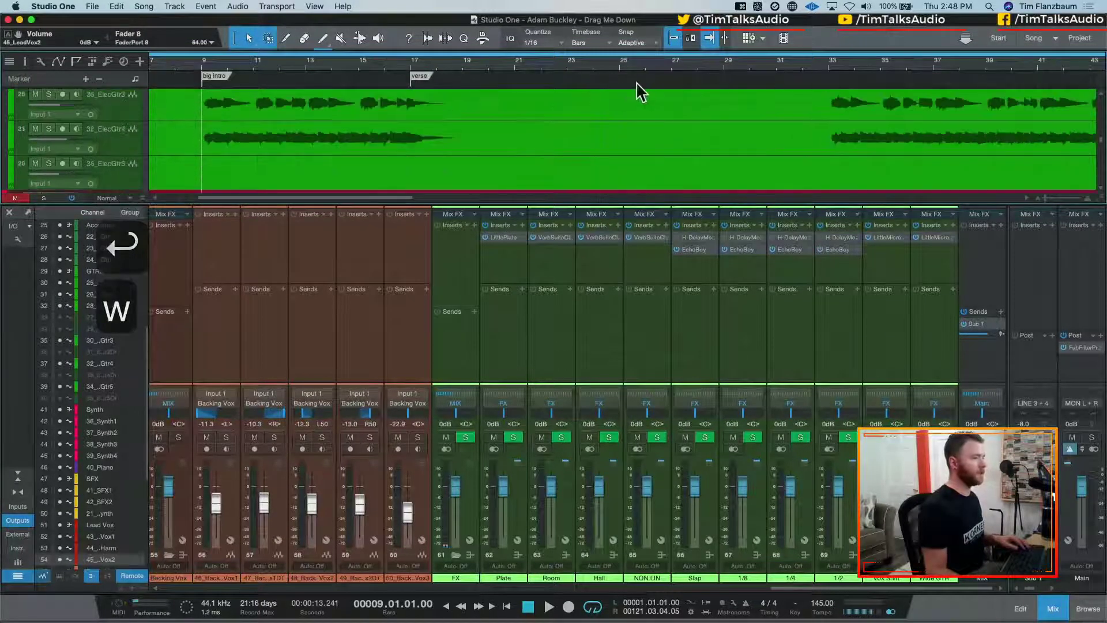
{"action": "left_click", "coordinate": [828, 66]}
{"action": "type", "text": "y"}
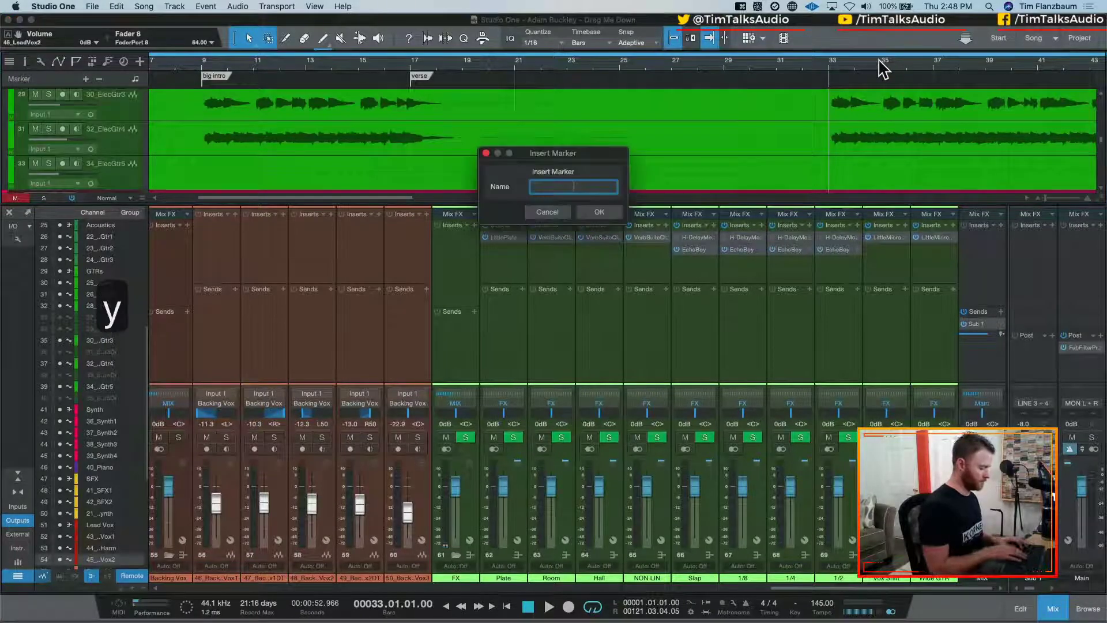
{"action": "type", "text": "chorus"}
{"action": "key", "text": "Return"}
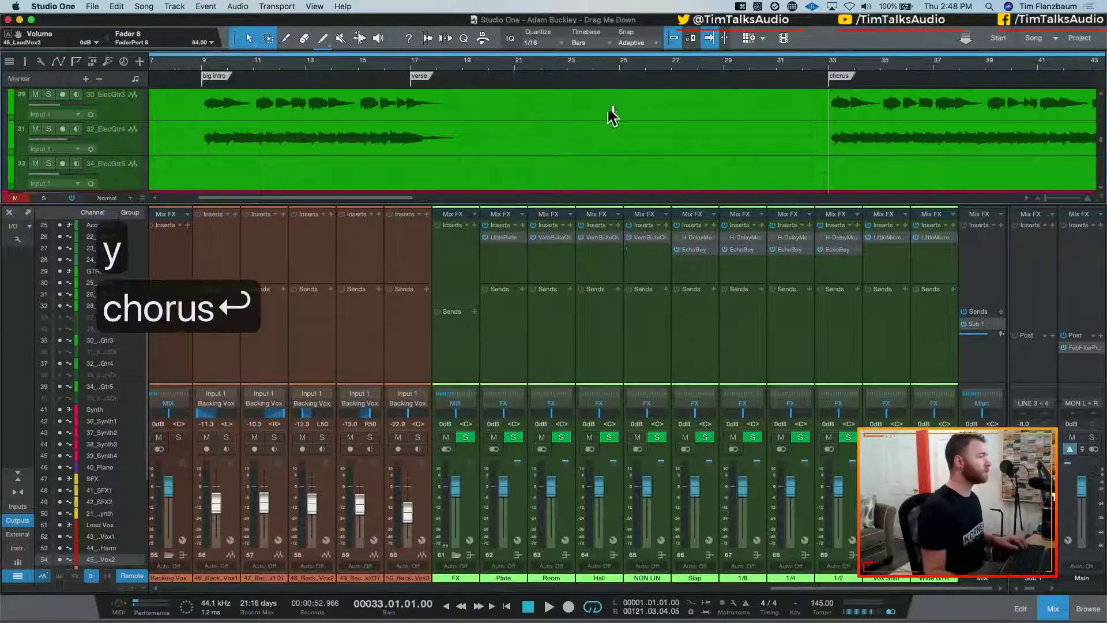
Play the song from about bar 7, leading into the big intro marker
{"action": "left_click", "coordinate": [162, 67]}
{"action": "key", "text": "space"}
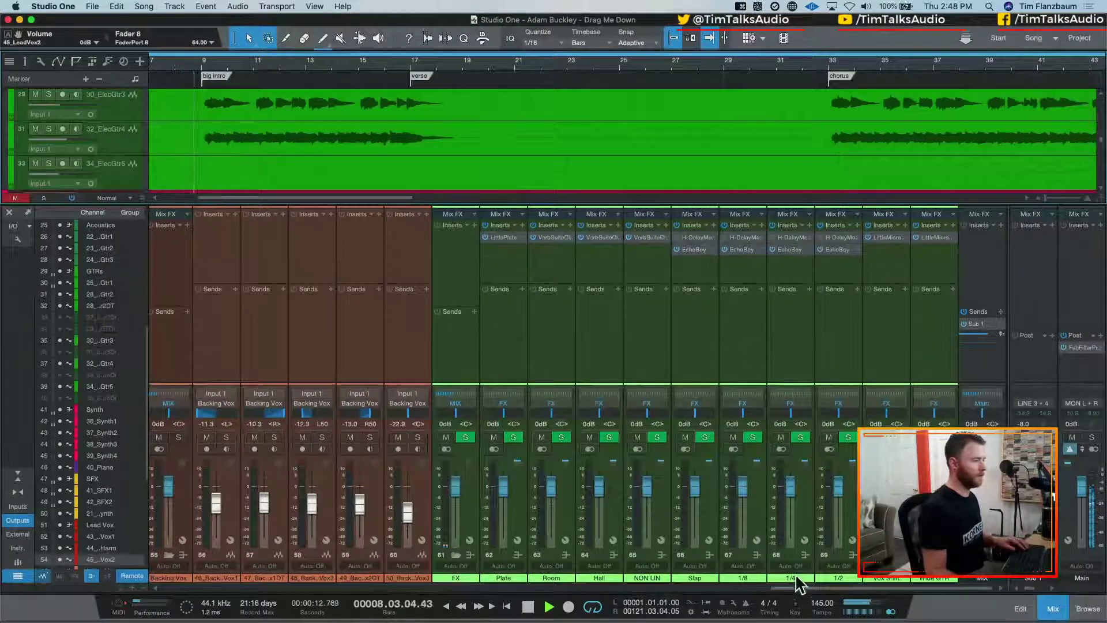
Stop playback and insert the Virtual Mix Rack plug-in on the MIX channel
{"action": "left_click", "coordinate": [1003, 226]}
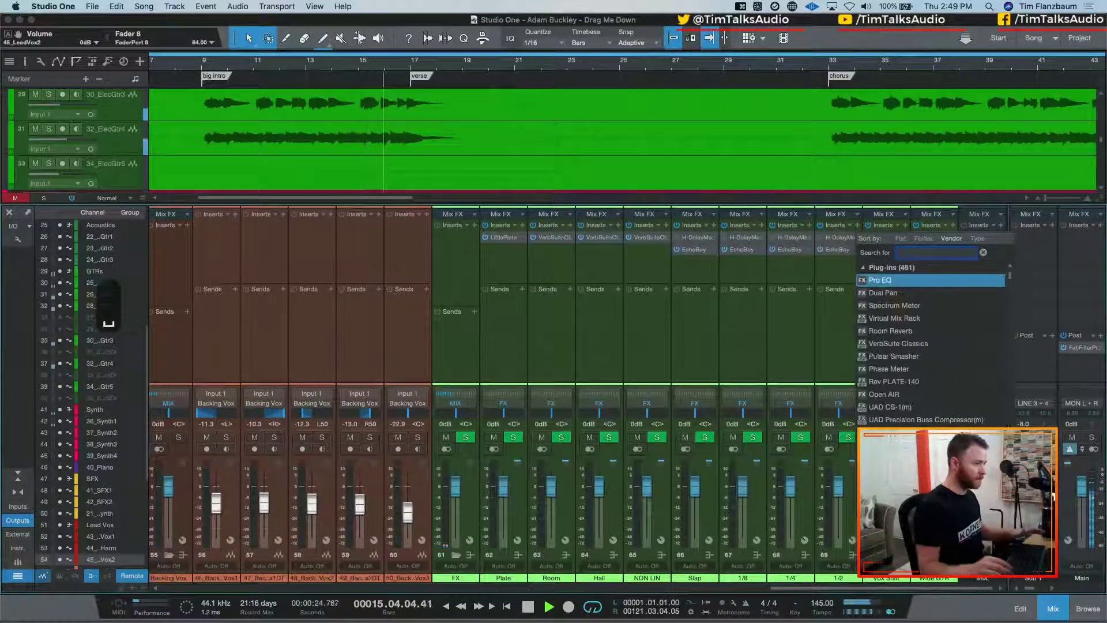
{"action": "key", "text": "Escape"}
{"action": "key", "text": "space"}
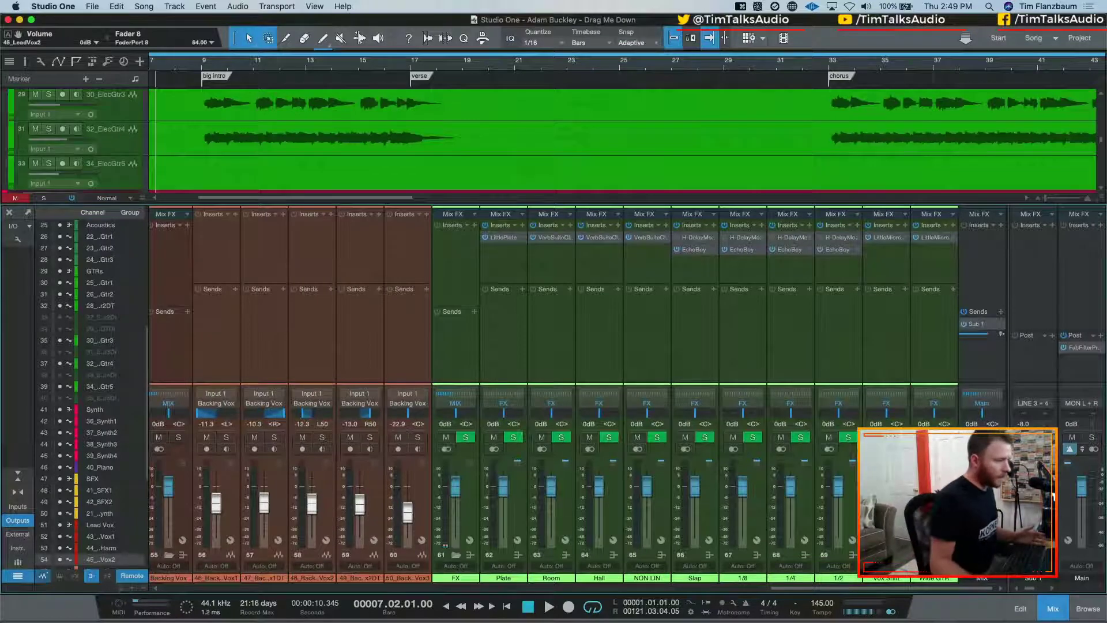
{"action": "left_click", "coordinate": [1002, 226]}
{"action": "type", "text": "virtual"}
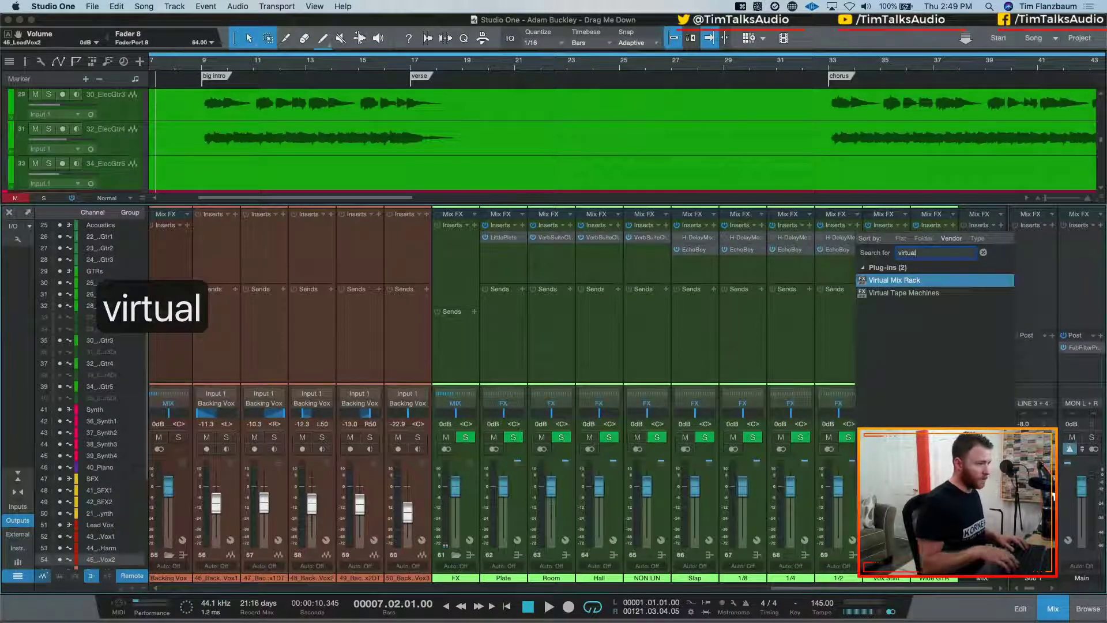
{"action": "key", "text": "Return"}
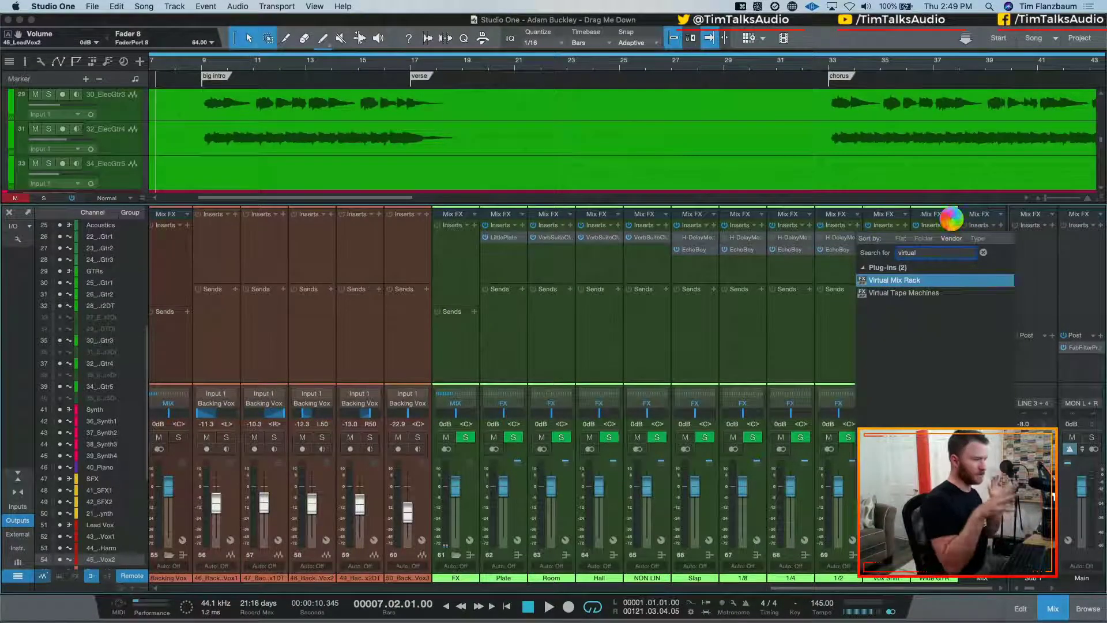
Save the song and load the VCC MixBuss module into the rack's first slot with Drive at 18 dB
{"action": "scroll", "coordinate": [265, 462], "scroll_direction": "down", "scroll_amount": 5}
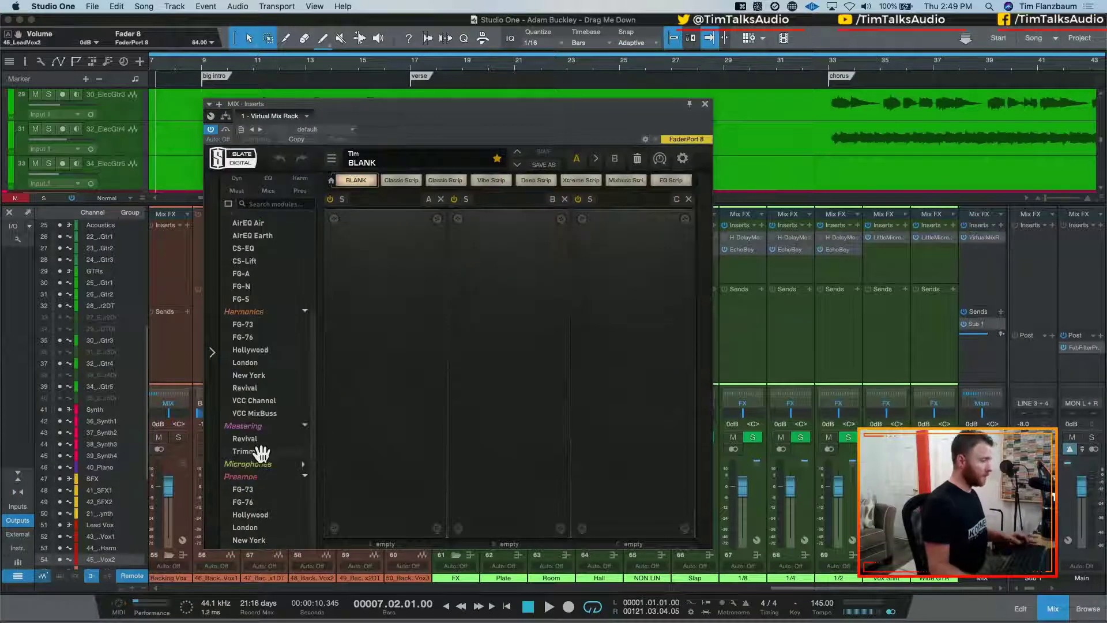
{"action": "key", "text": "super+s"}
{"action": "left_click_drag", "start_coordinate": [288, 413], "coordinate": [376, 403]}
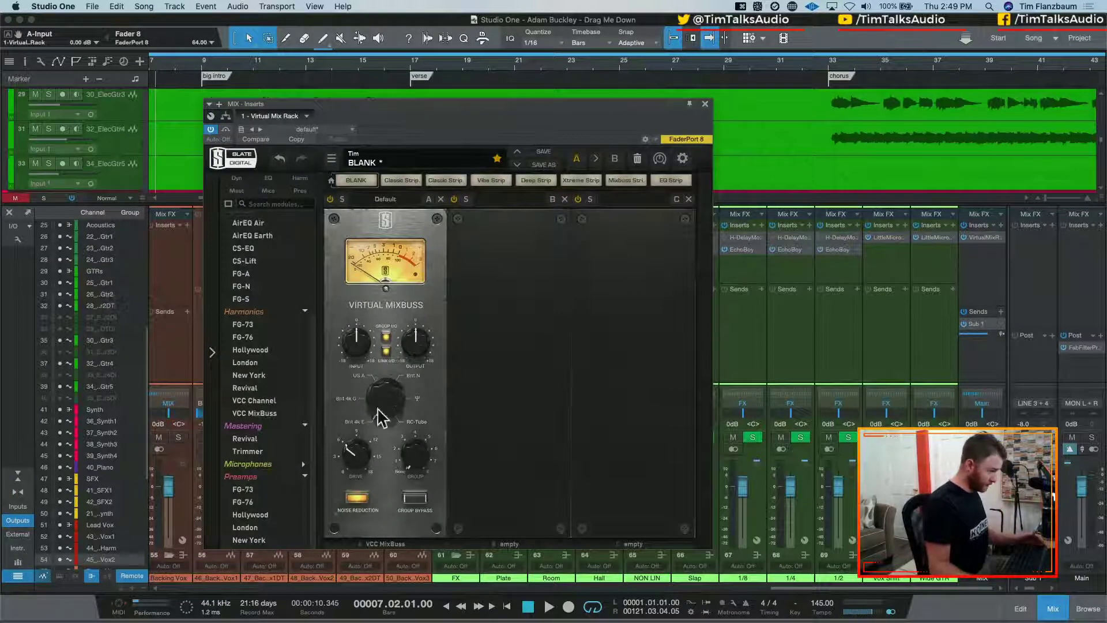
{"action": "left_click_drag", "start_coordinate": [356, 461], "coordinate": [332, 239]}
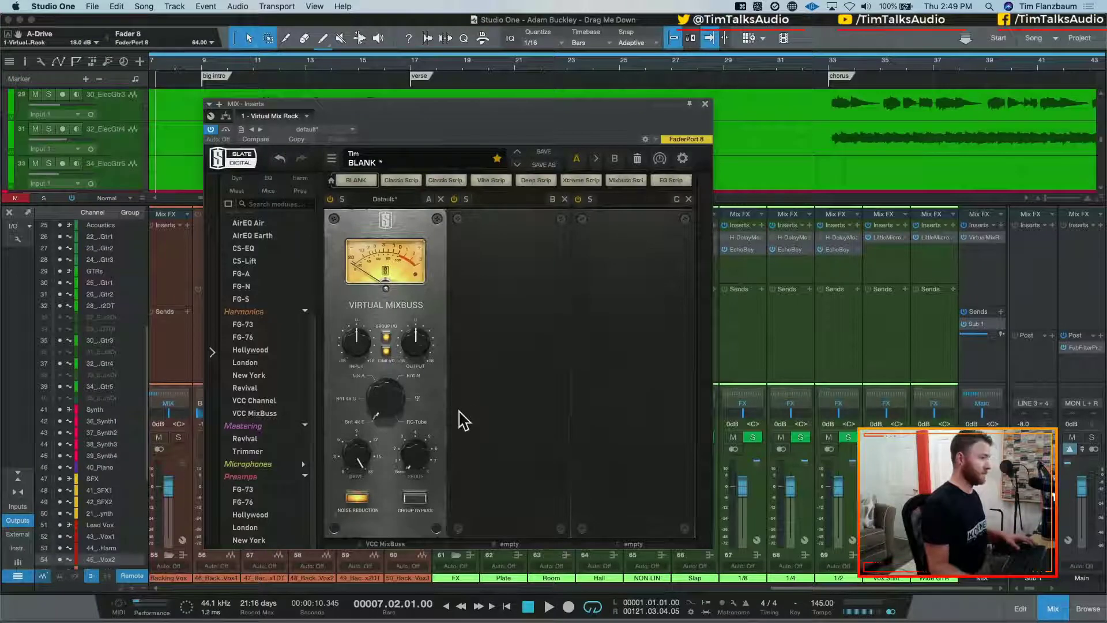
Play the song from bar 7 while auditioning the US A and Brit N consoles on the Virtual Mixbuss
{"action": "key", "text": "space"}
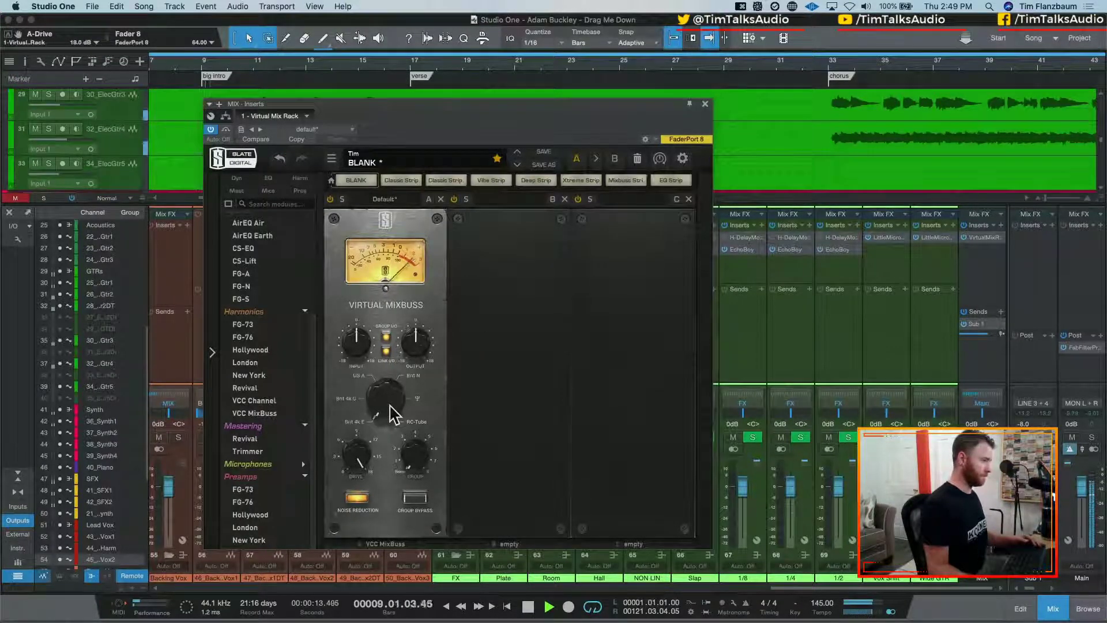
{"action": "left_click_drag", "start_coordinate": [392, 414], "coordinate": [377, 340]}
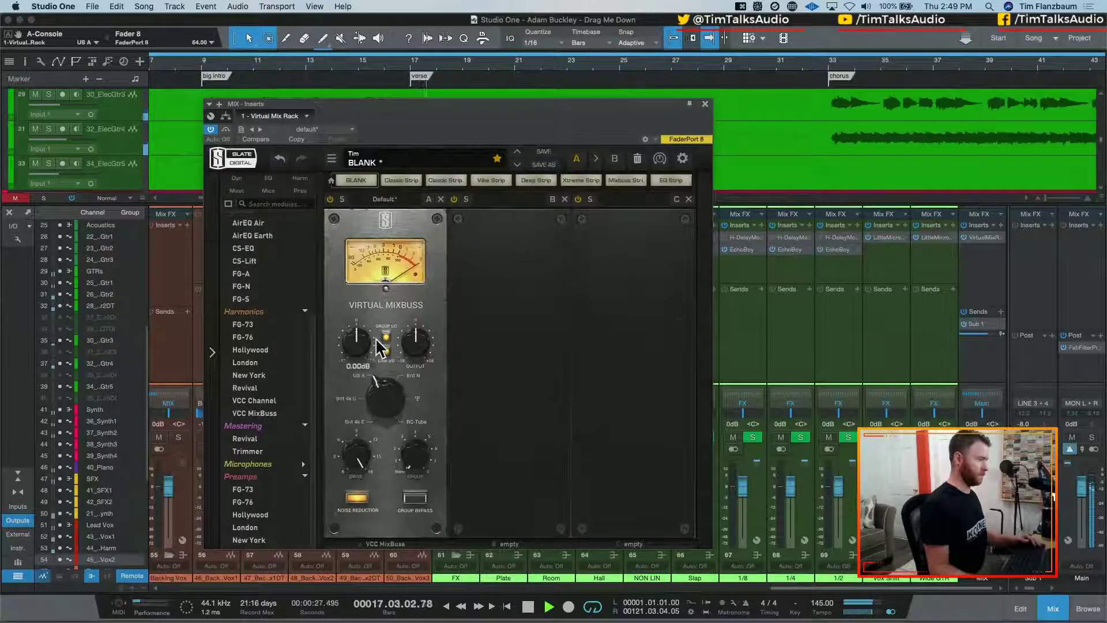
{"action": "left_click_drag", "start_coordinate": [377, 339], "coordinate": [395, 307]}
{"action": "key", "text": "space"}
Play from bar 32 into the chorus, comparing the Virtual Mixbuss's Brit N and US A consoles
{"action": "left_click", "coordinate": [817, 66]}
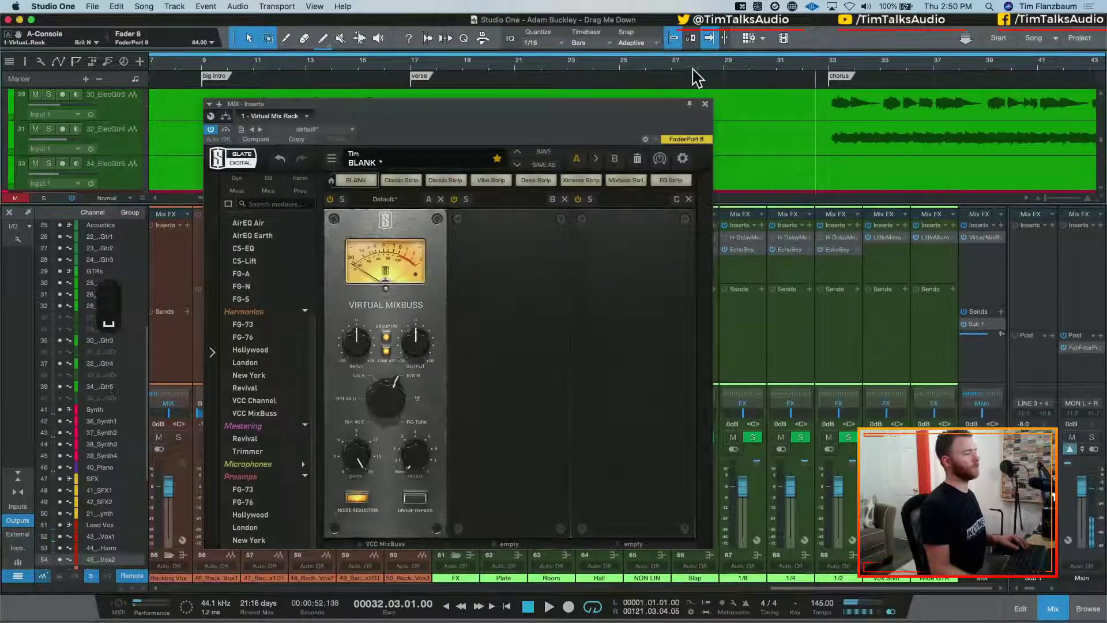
{"action": "key", "text": "space"}
{"action": "left_click_drag", "start_coordinate": [398, 410], "coordinate": [372, 396]}
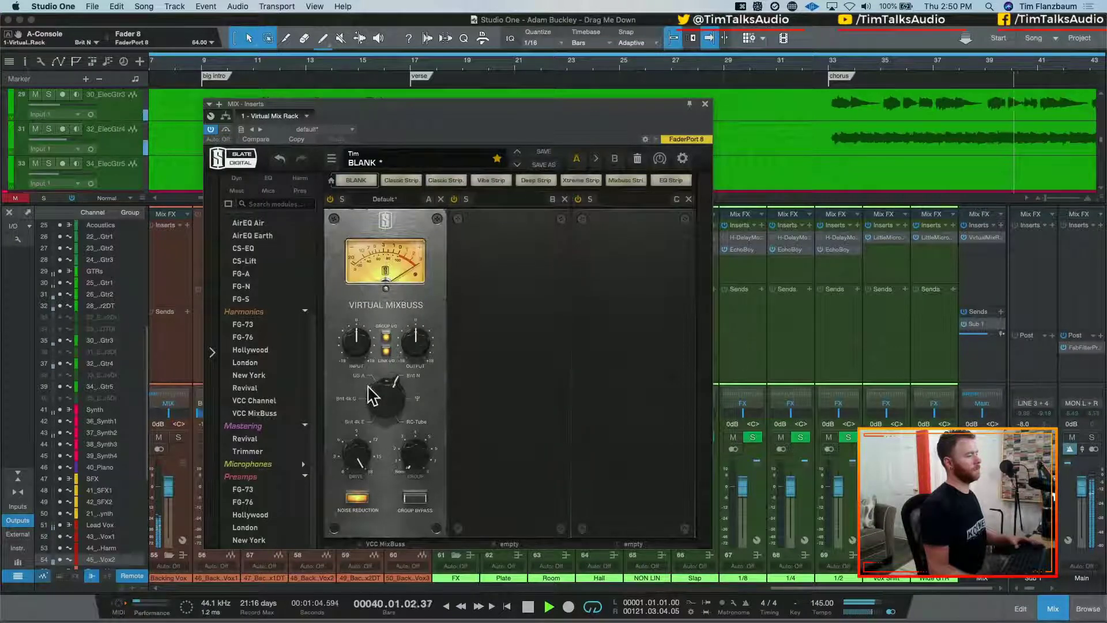
{"action": "key", "text": "space"}
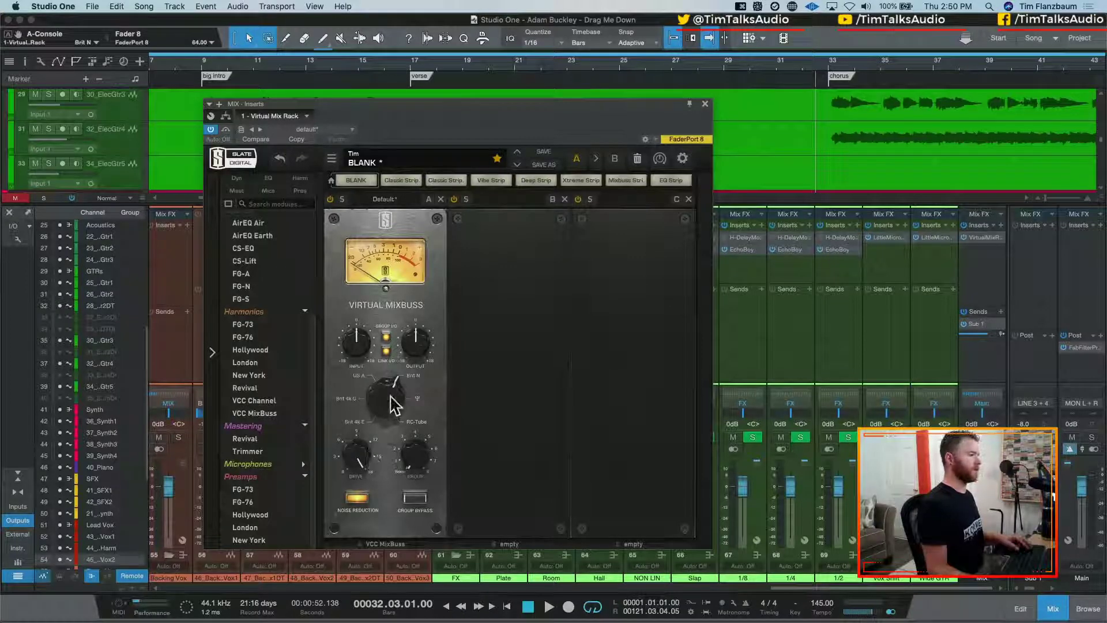
{"action": "key", "text": "space"}
{"action": "left_click_drag", "start_coordinate": [402, 402], "coordinate": [383, 426]}
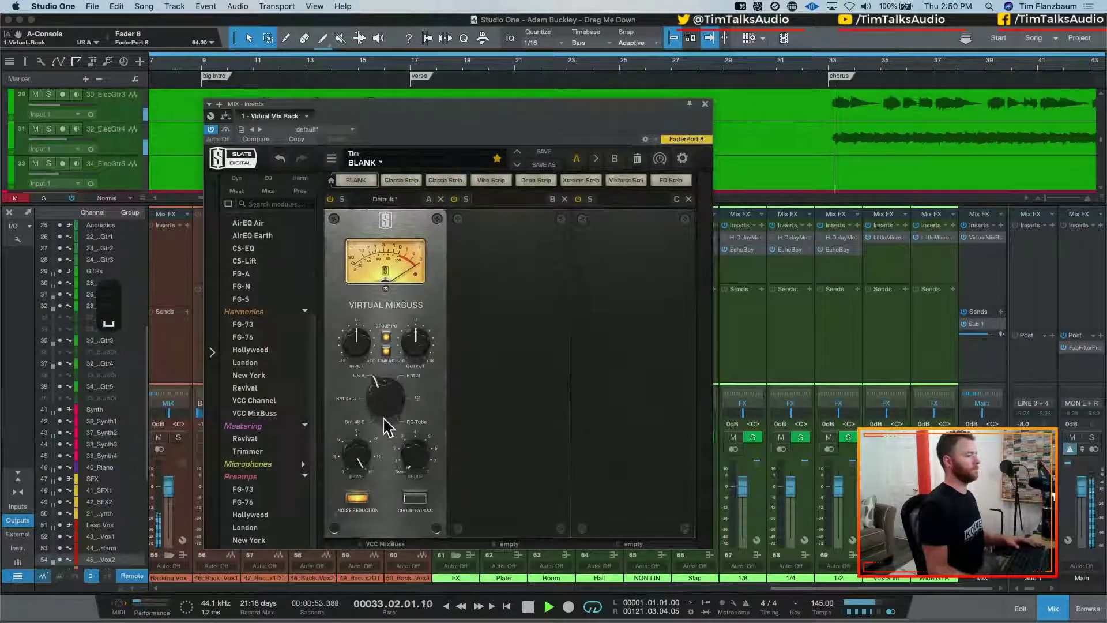
Lower the Virtual Mixbuss's linked input to about -4 dB and choose the Brit 4k E console after comparing it with US A
{"action": "left_click_drag", "start_coordinate": [357, 339], "coordinate": [357, 364]}
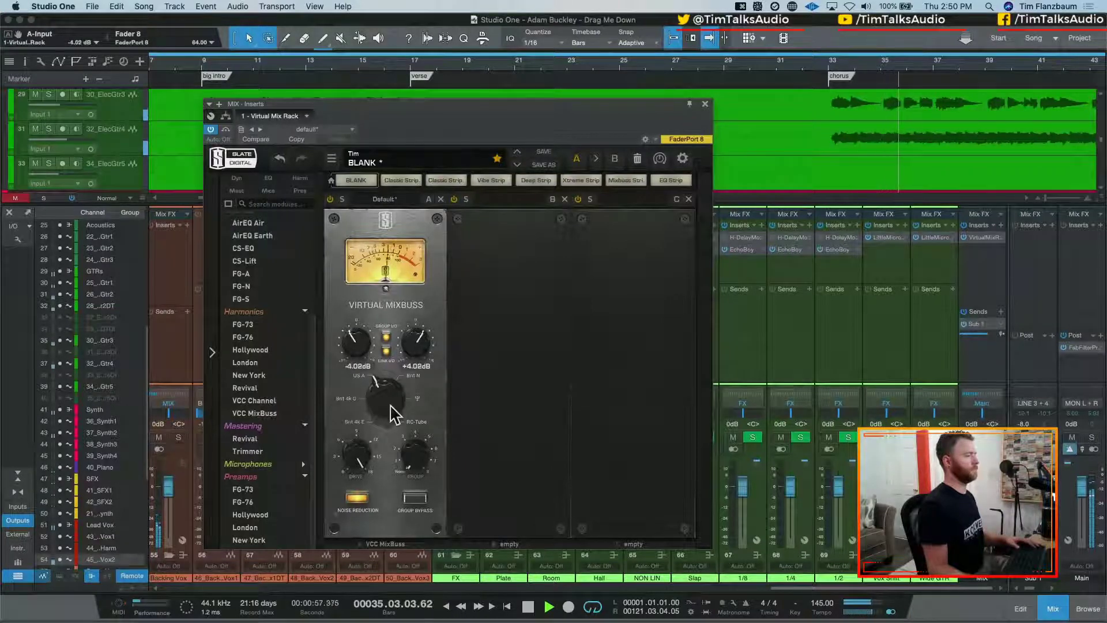
{"action": "left_click_drag", "start_coordinate": [388, 407], "coordinate": [368, 456]}
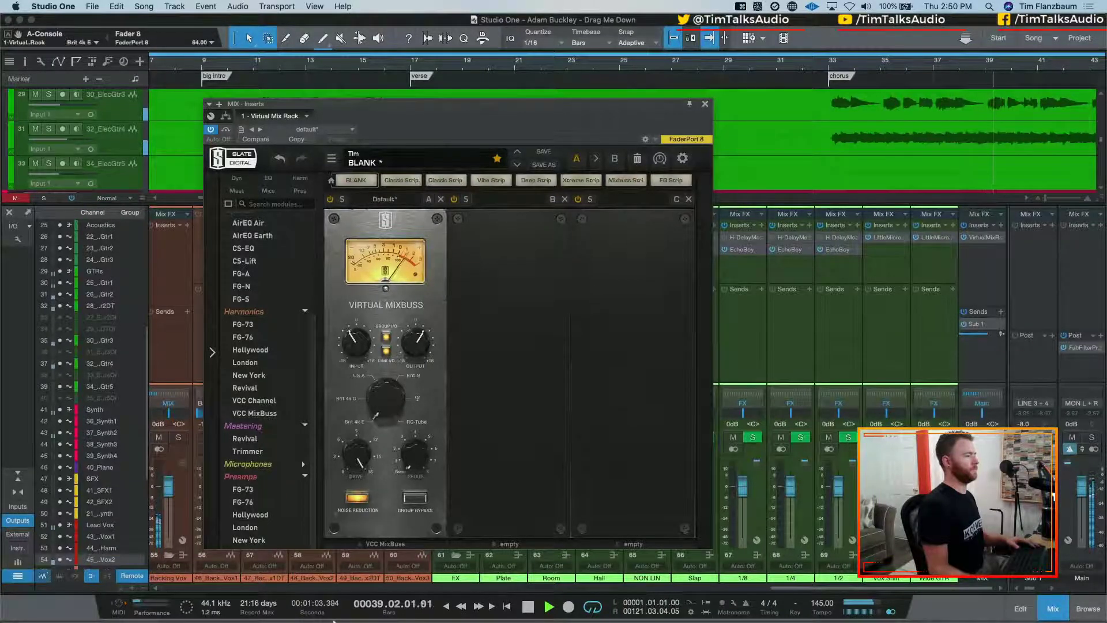
{"action": "left_click_drag", "start_coordinate": [319, 493], "coordinate": [351, 371]}
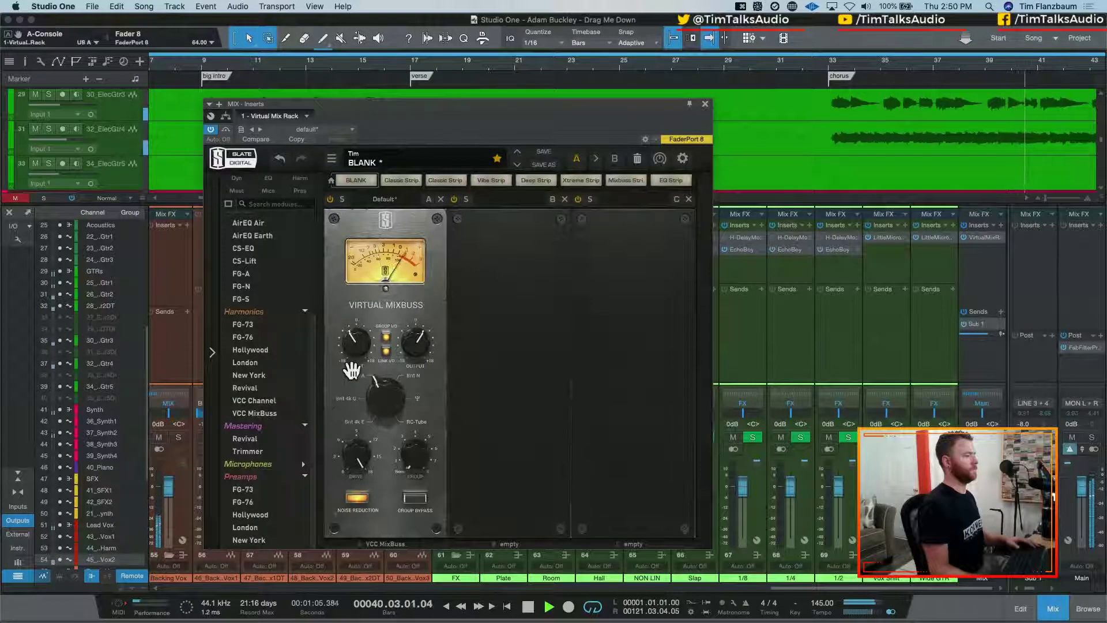
{"action": "left_click_drag", "start_coordinate": [390, 406], "coordinate": [364, 514]}
{"action": "key", "text": "space"}
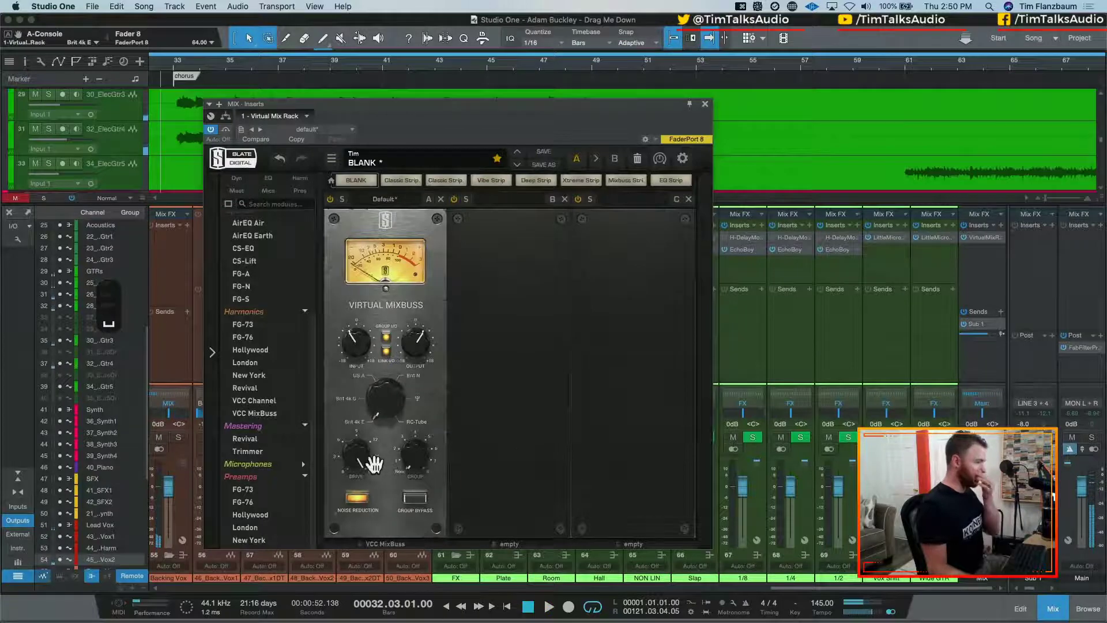
Set the Virtual Mixbuss's Drive to 9 dB and its linked input to about -5.9 dB during chorus playback, and close the plug-in
{"action": "mouse_move", "coordinate": [373, 464]}
{"action": "left_mouse_down"}
{"action": "mouse_move", "coordinate": [356, 539]}
{"action": "mouse_move", "coordinate": [369, 461]}
{"action": "left_mouse_up"}
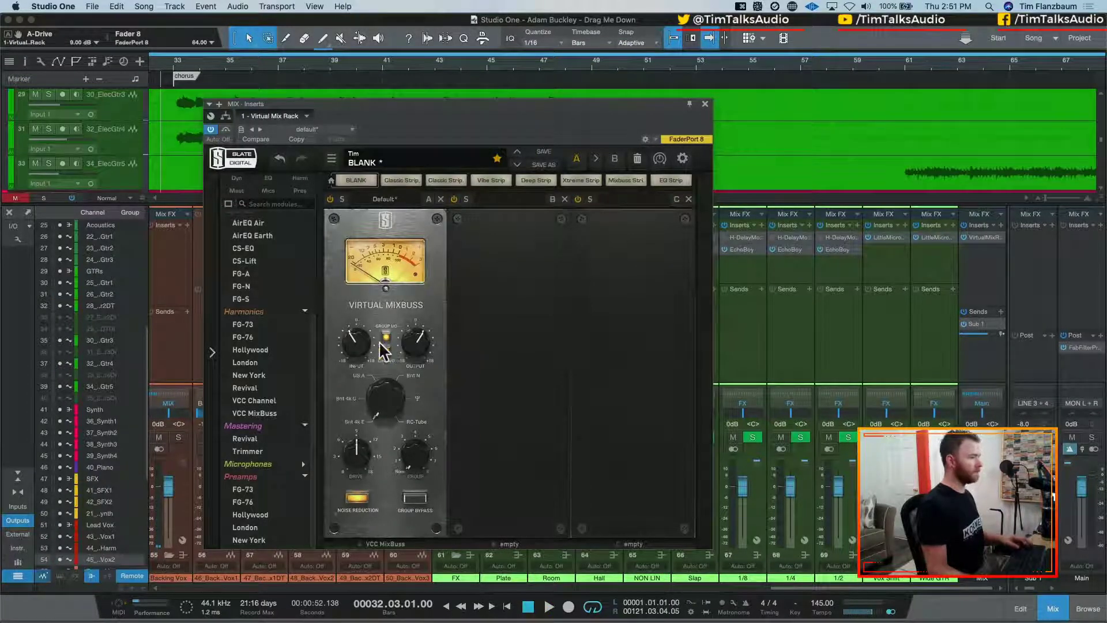
{"action": "key", "text": "space"}
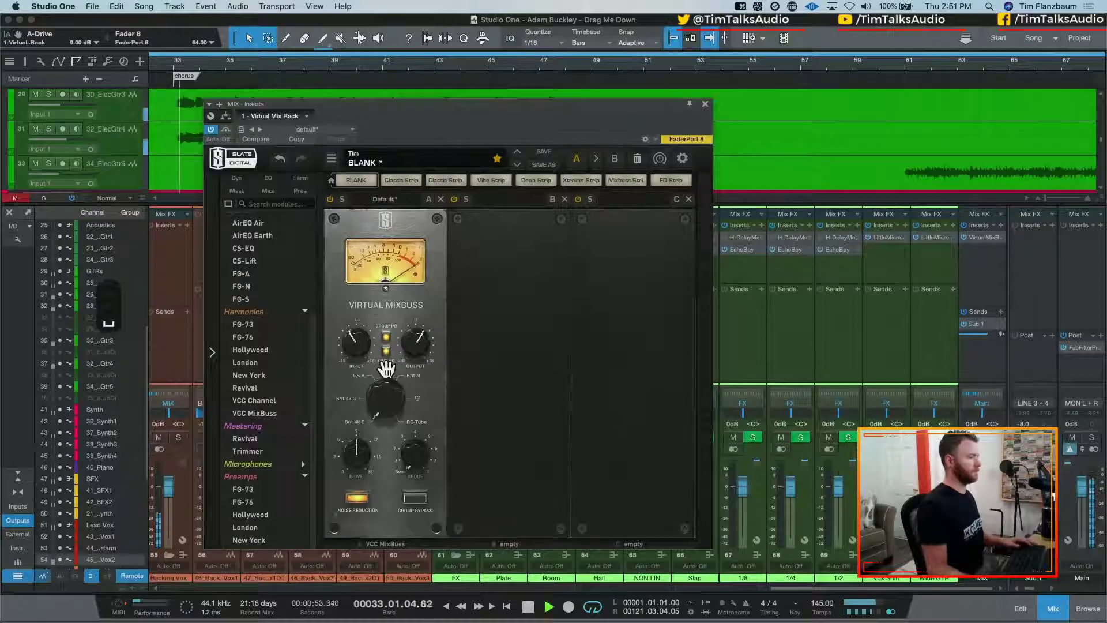
{"action": "left_click_drag", "start_coordinate": [367, 346], "coordinate": [369, 354]}
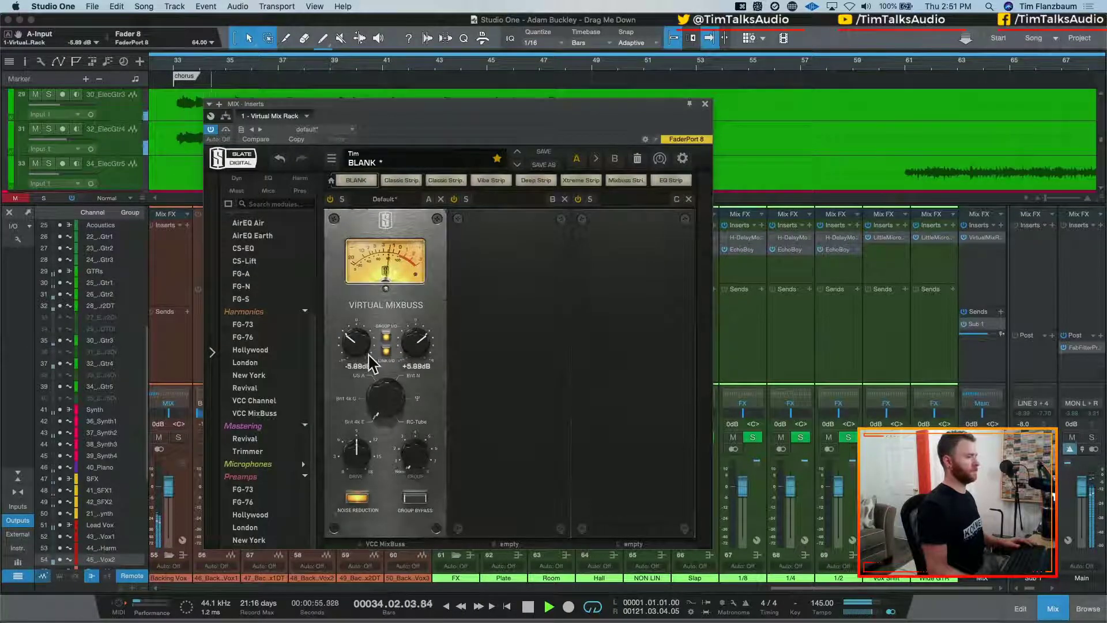
{"action": "left_click", "coordinate": [705, 104]}
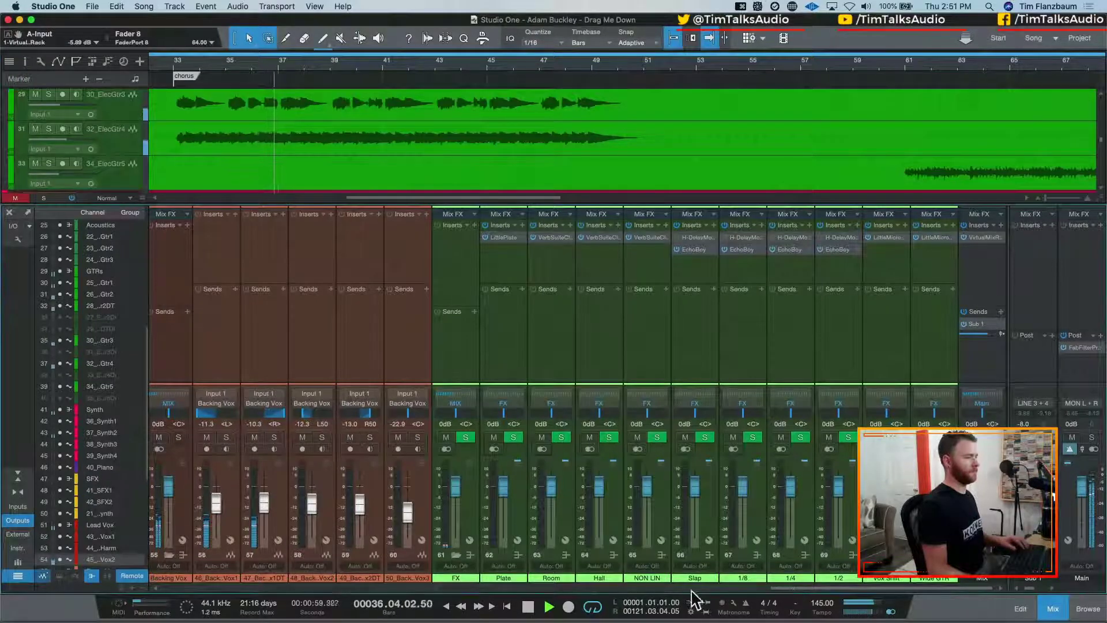
Raise the 26_ElecGtr2 channel and its double-track channel together to about -3 dB
{"action": "left_click_drag", "start_coordinate": [766, 594], "coordinate": [453, 592]}
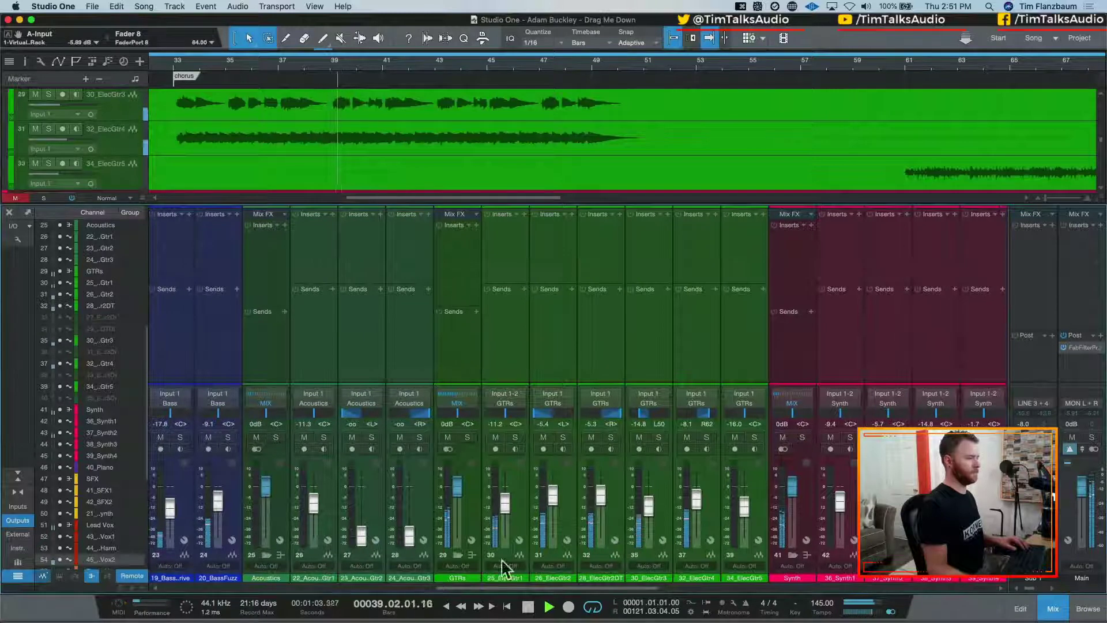
{"action": "left_click", "coordinate": [573, 510]}
{"action": "left_click", "coordinate": [600, 504], "text": "shift"}
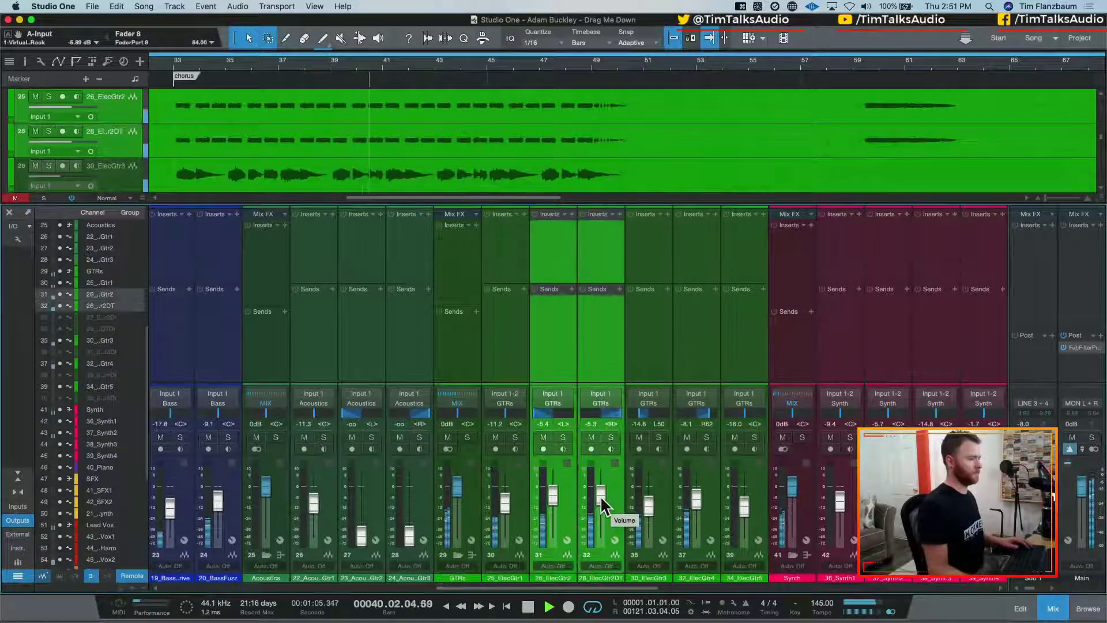
{"action": "left_click_drag", "start_coordinate": [601, 496], "coordinate": [601, 493]}
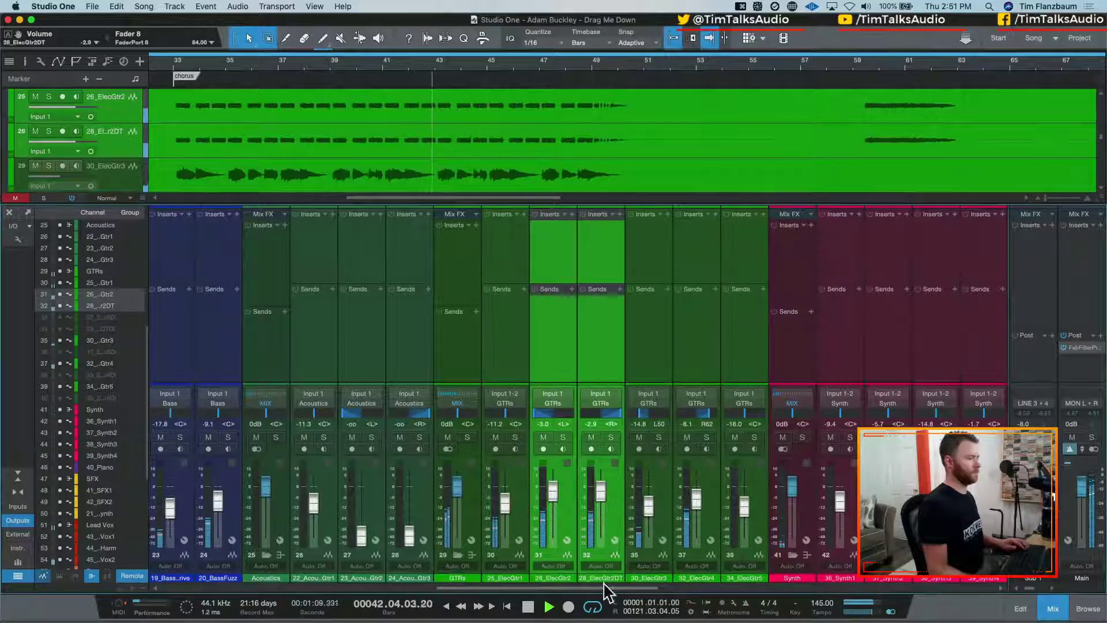
Try changing the level of all six tom channels together, and undo the change
{"action": "left_click_drag", "start_coordinate": [509, 589], "coordinate": [283, 596]}
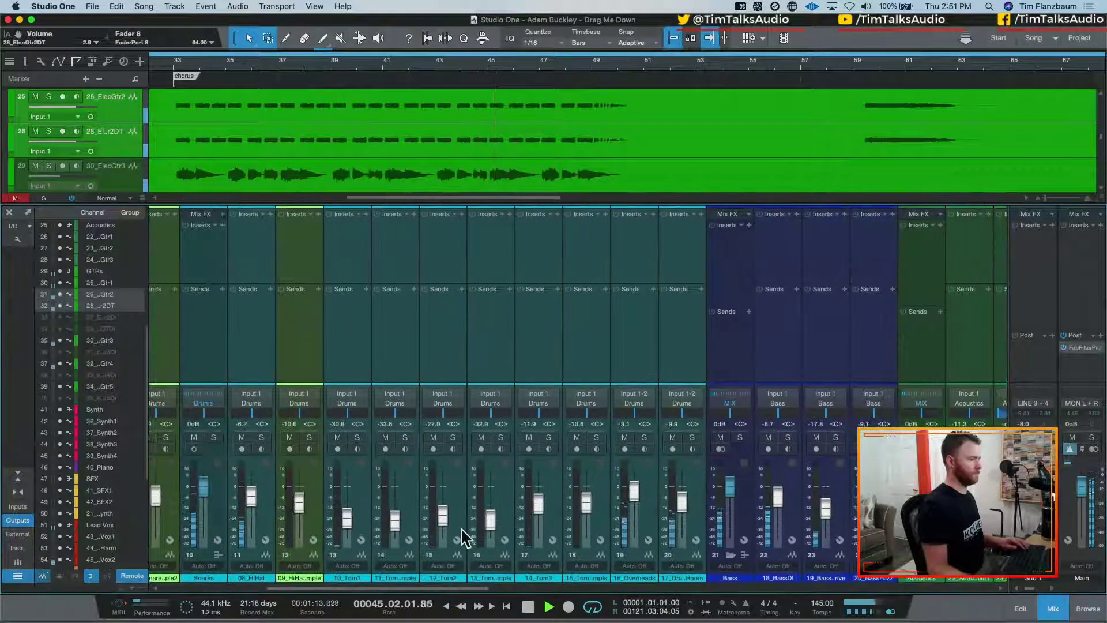
{"action": "left_click", "coordinate": [603, 527]}
{"action": "left_click", "coordinate": [350, 525], "text": "shift"}
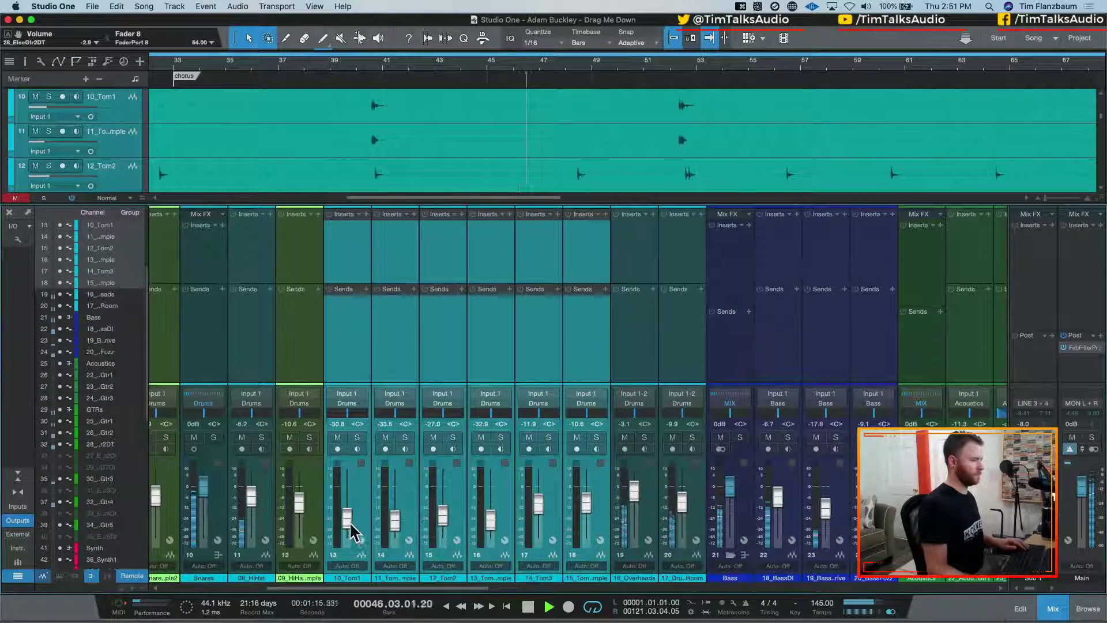
{"action": "left_click_drag", "start_coordinate": [349, 519], "coordinate": [348, 536]}
{"action": "key", "text": "super+z"}
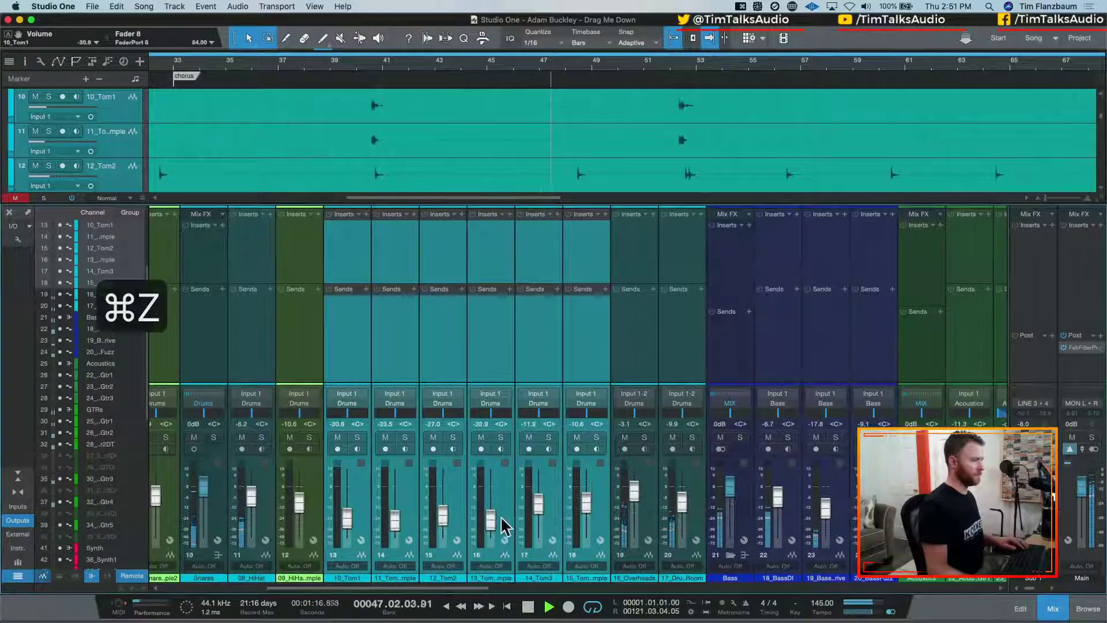
Raise the Tom1 and Tom2 channels and their sample channels together, bringing 10_Tom1 to about -20 dB
{"action": "left_click", "coordinate": [558, 486]}
{"action": "left_click", "coordinate": [493, 519]}
{"action": "left_click", "coordinate": [353, 521], "text": "shift"}
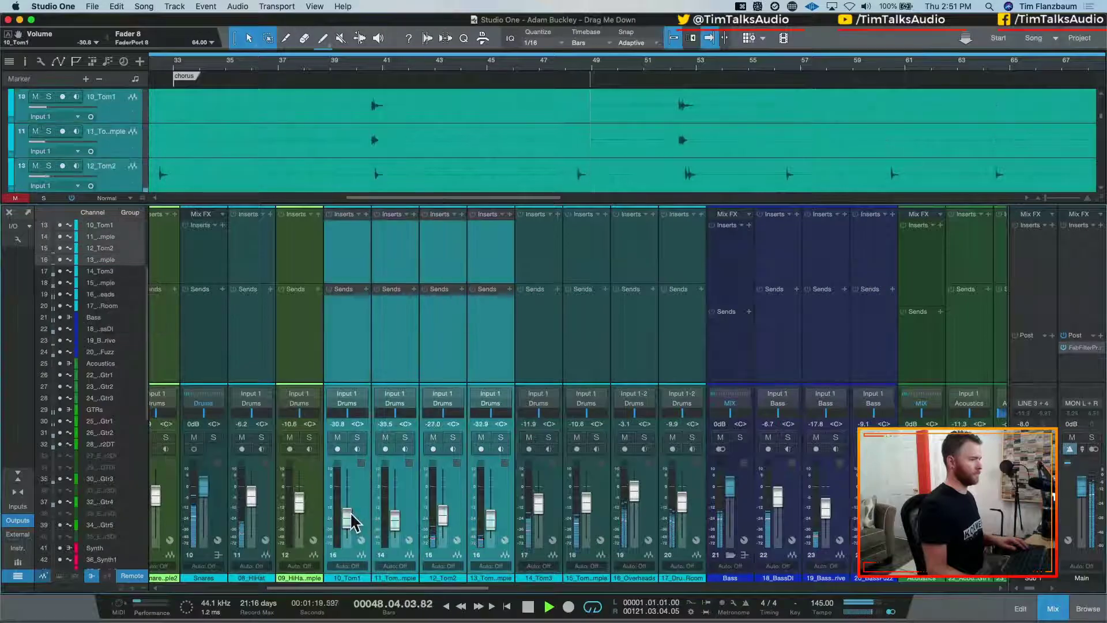
{"action": "left_click_drag", "start_coordinate": [353, 522], "coordinate": [348, 509]}
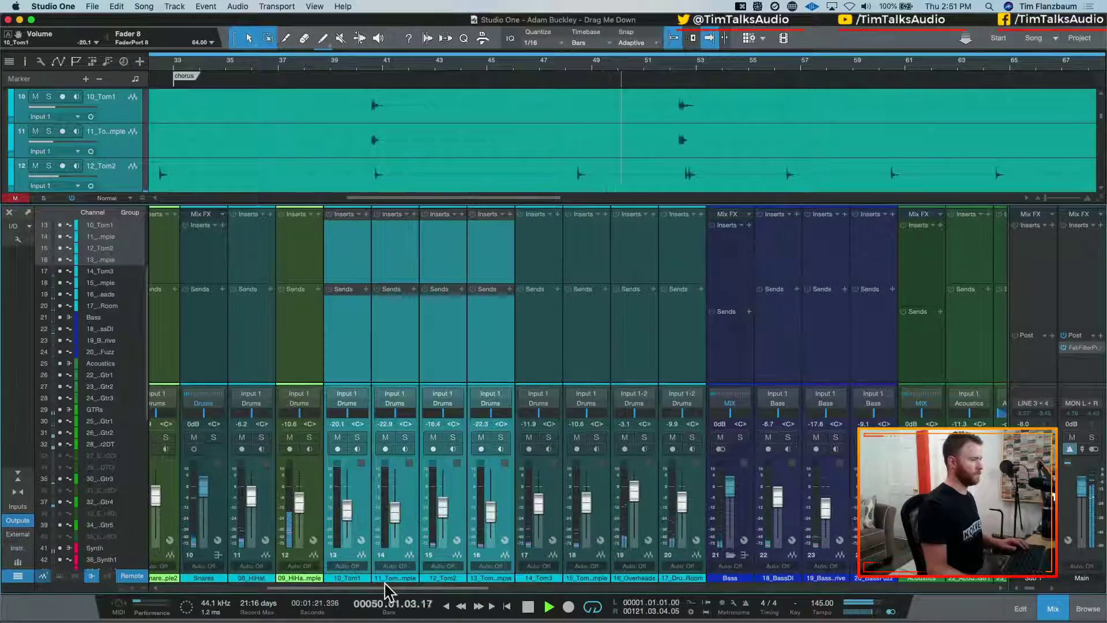
Raise the drum room channel to about -9.5 dB
{"action": "left_click_drag", "start_coordinate": [444, 590], "coordinate": [694, 593]}
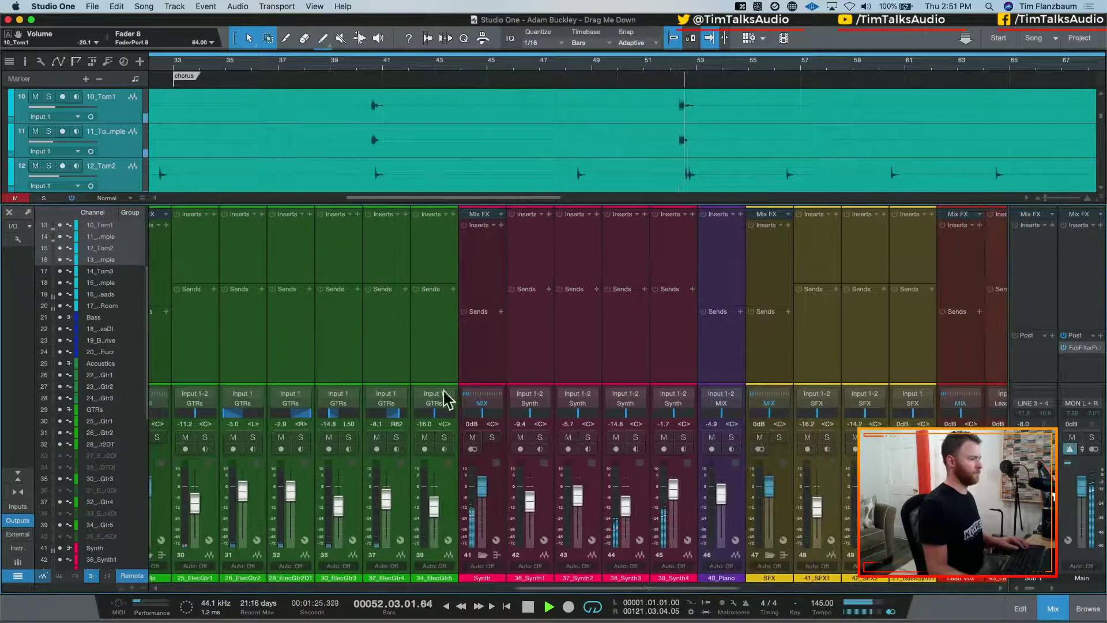
{"action": "left_click_drag", "start_coordinate": [576, 590], "coordinate": [351, 584]}
{"action": "left_click_drag", "start_coordinate": [674, 510], "coordinate": [673, 507]}
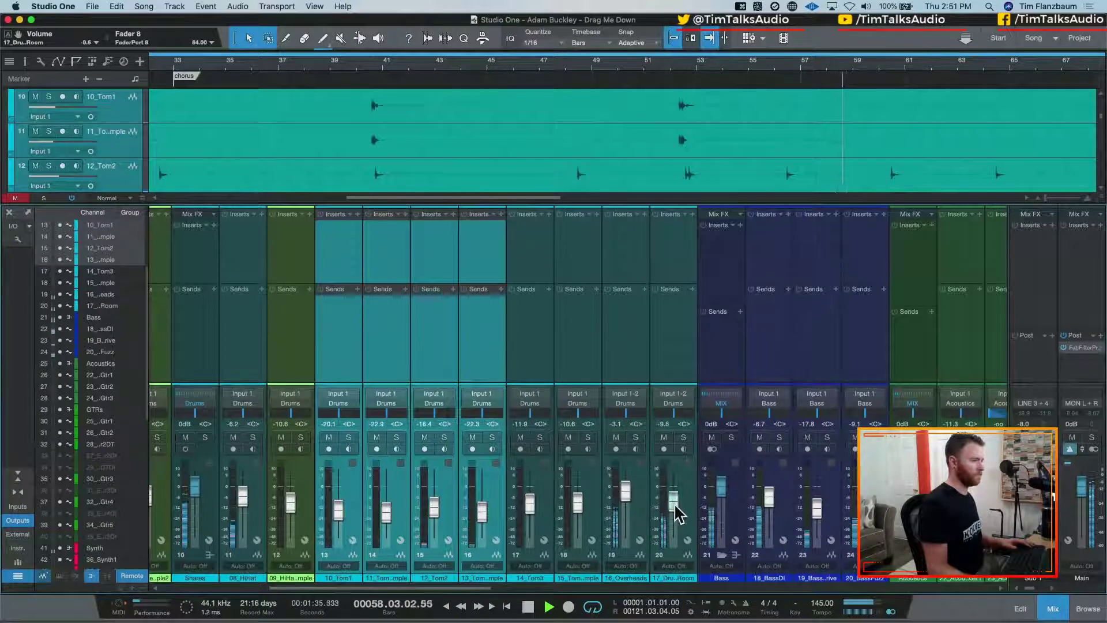
Raise the second and third acoustic guitar channels together to about -23.8 dB
{"action": "left_click_drag", "start_coordinate": [485, 588], "coordinate": [576, 588]}
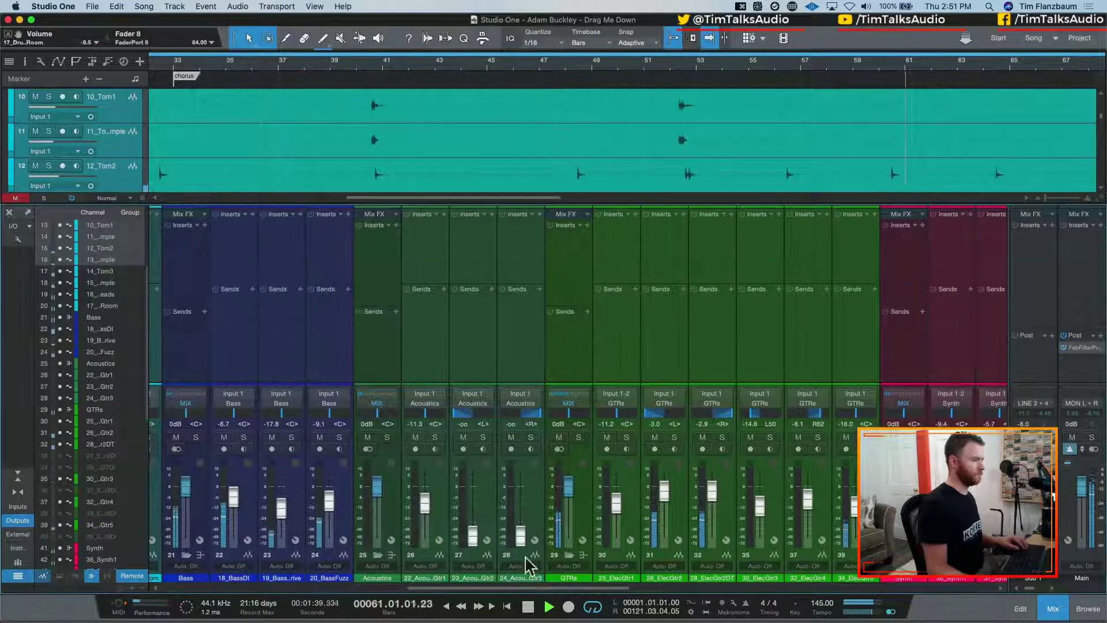
{"action": "left_click", "coordinate": [490, 539]}
{"action": "left_click", "coordinate": [520, 532], "text": "shift"}
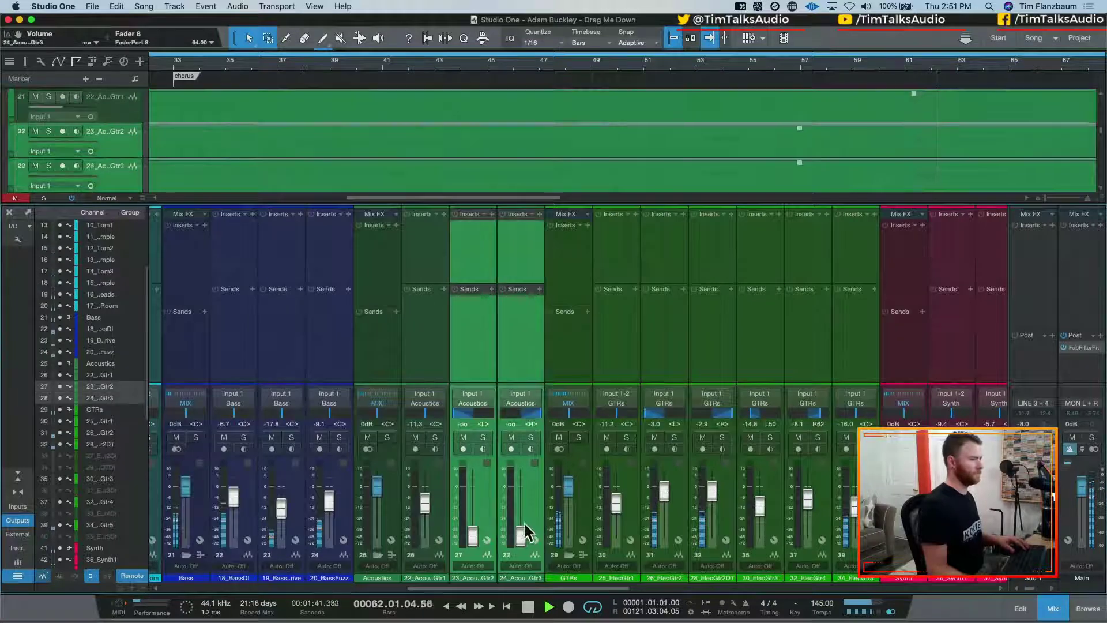
{"action": "left_click_drag", "start_coordinate": [521, 527], "coordinate": [531, 498]}
Play the song from about bar 99, just before the second and third acoustic guitars come in
{"action": "key", "text": "space"}
{"action": "key", "text": "w"}
{"action": "key", "text": "w"}
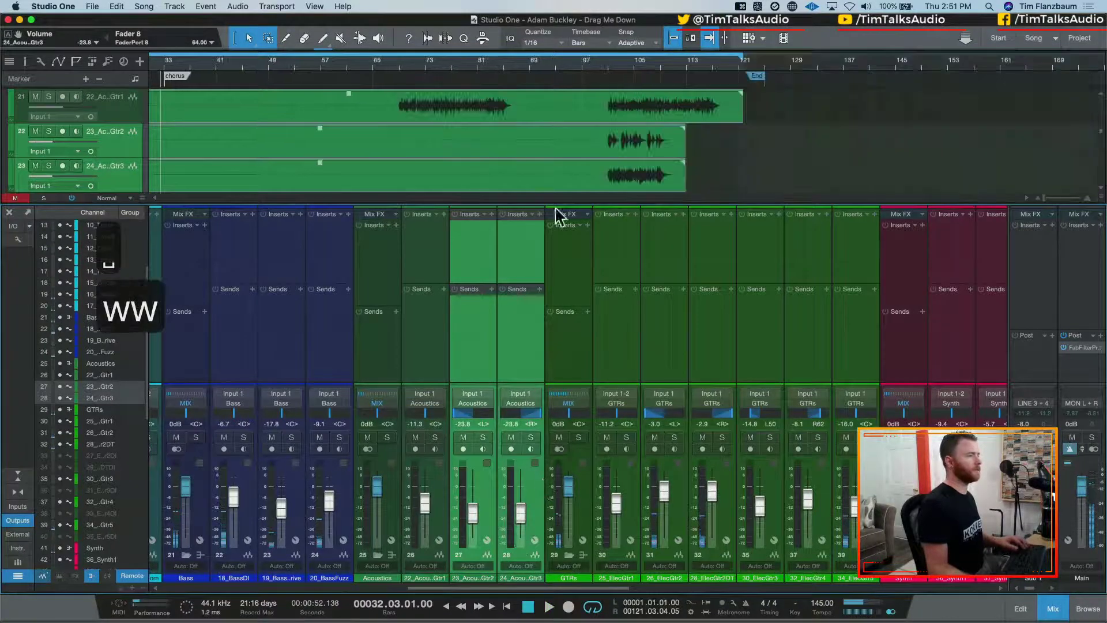
{"action": "left_click", "coordinate": [605, 73]}
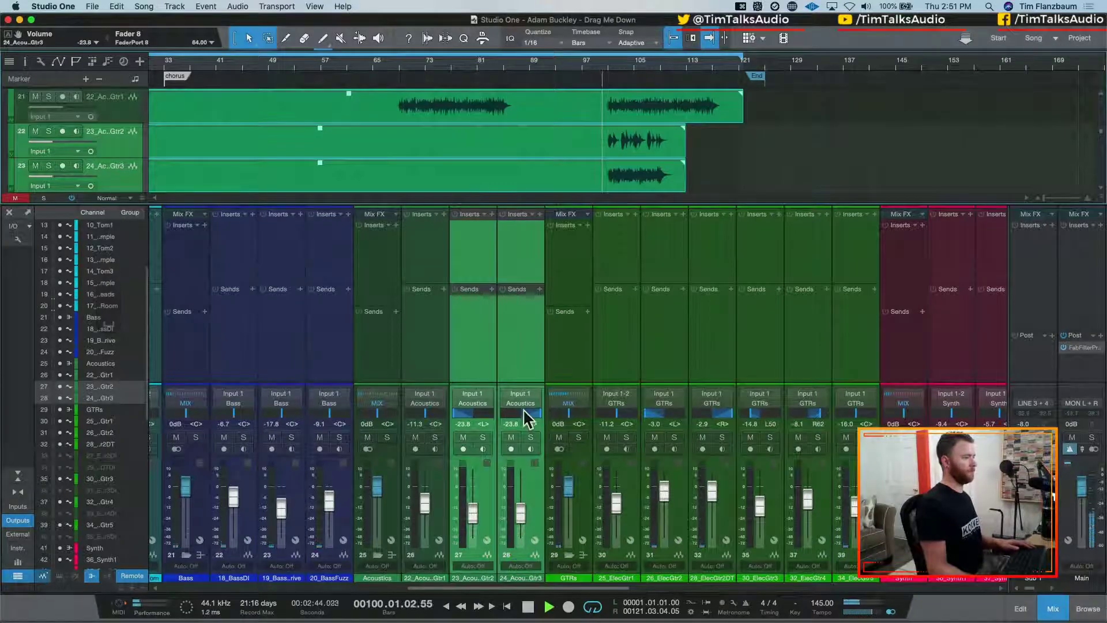
Raise the second and third acoustic guitar channels together to about -12.8 dB
{"action": "left_click", "coordinate": [483, 437]}
{"action": "left_click_drag", "start_coordinate": [474, 512], "coordinate": [527, 509]}
{"action": "left_click", "coordinate": [483, 437]}
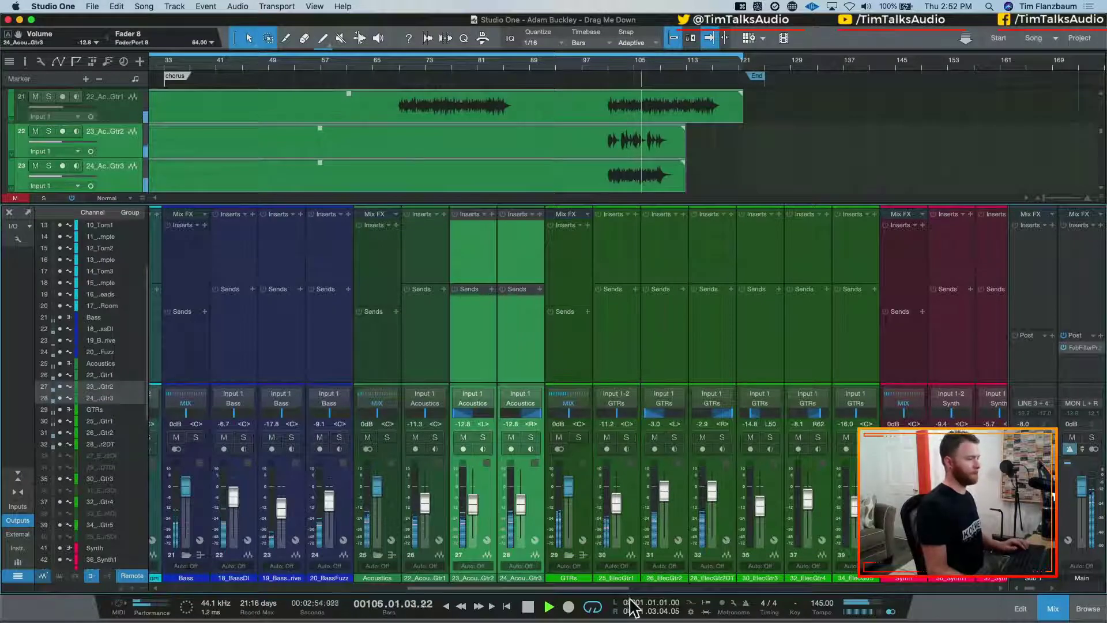
Lower the 45_LeadVox2 channel to about -4.7 dB while the song plays
{"action": "left_click_drag", "start_coordinate": [627, 588], "coordinate": [775, 589]}
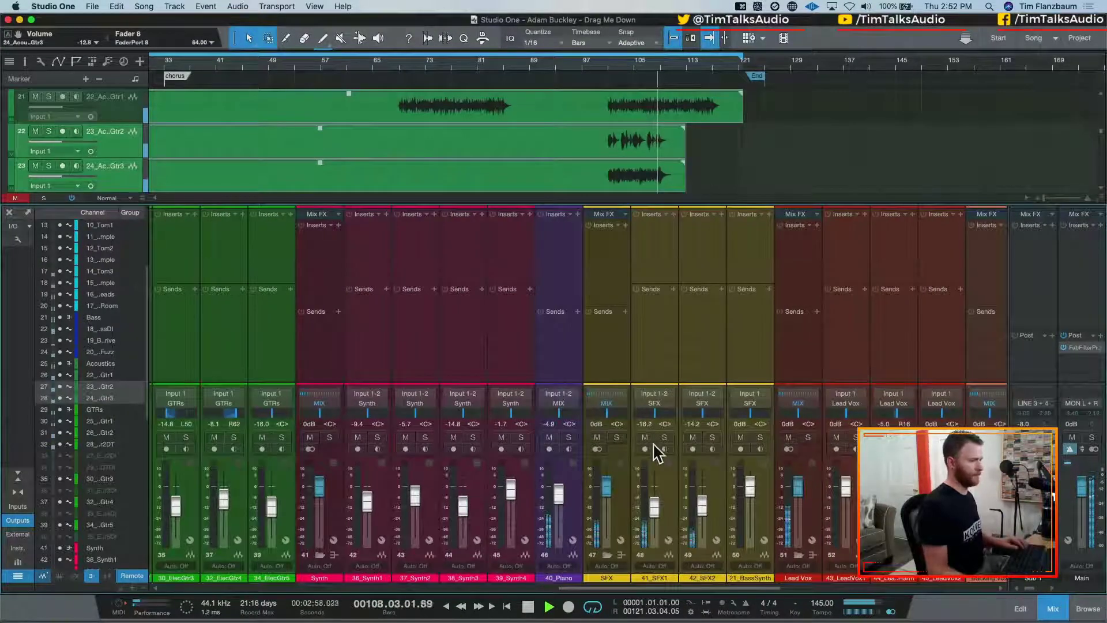
{"action": "left_click_drag", "start_coordinate": [615, 591], "coordinate": [670, 589]}
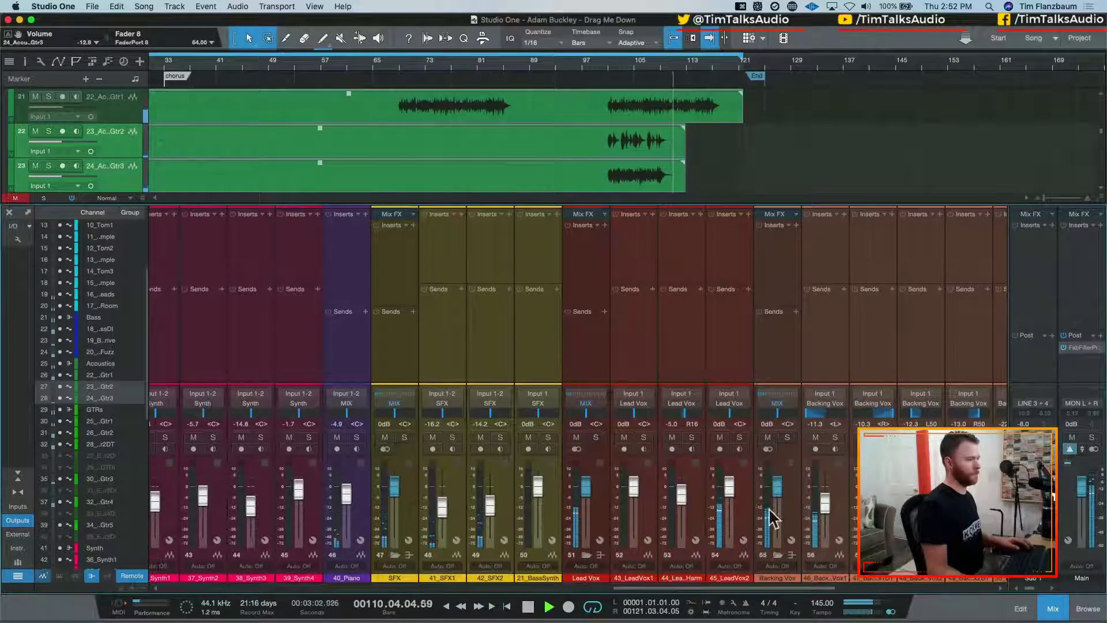
{"action": "left_click_drag", "start_coordinate": [729, 487], "coordinate": [733, 502]}
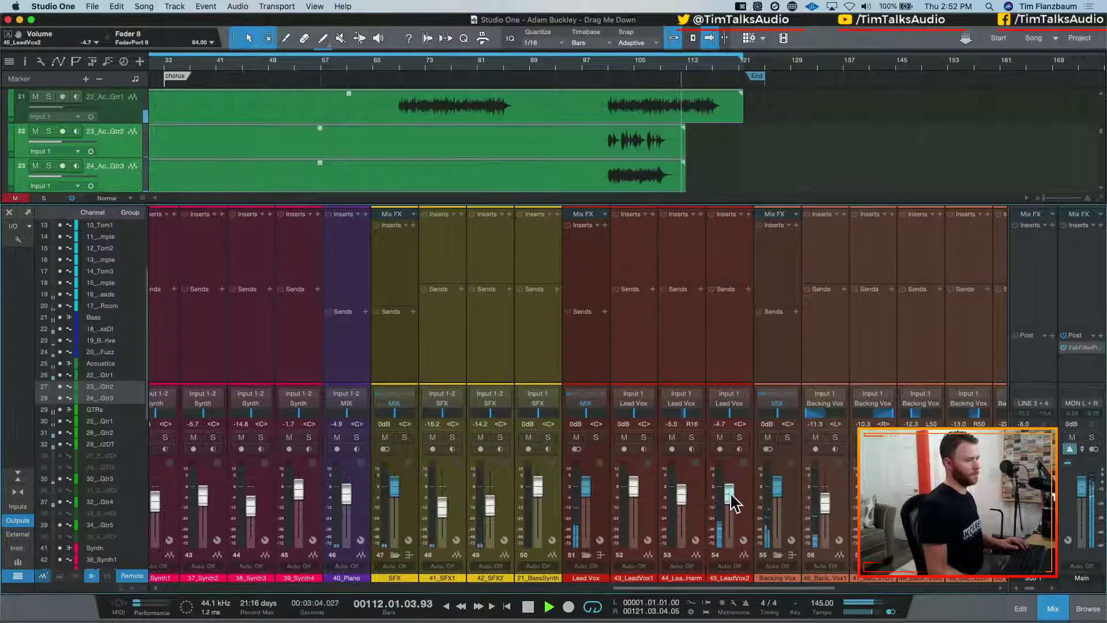
Solo the third backing vocal, play it from bar 100 and set its level to 0 dB
{"action": "left_click_drag", "start_coordinate": [741, 589], "coordinate": [767, 571]}
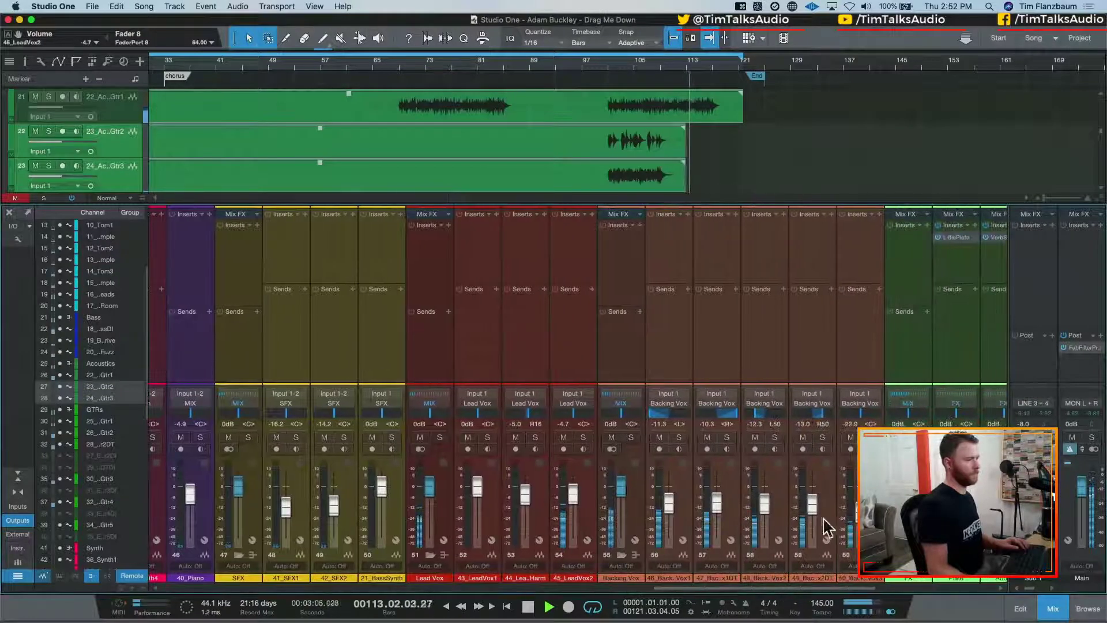
{"action": "left_click_drag", "start_coordinate": [861, 501], "coordinate": [860, 500]}
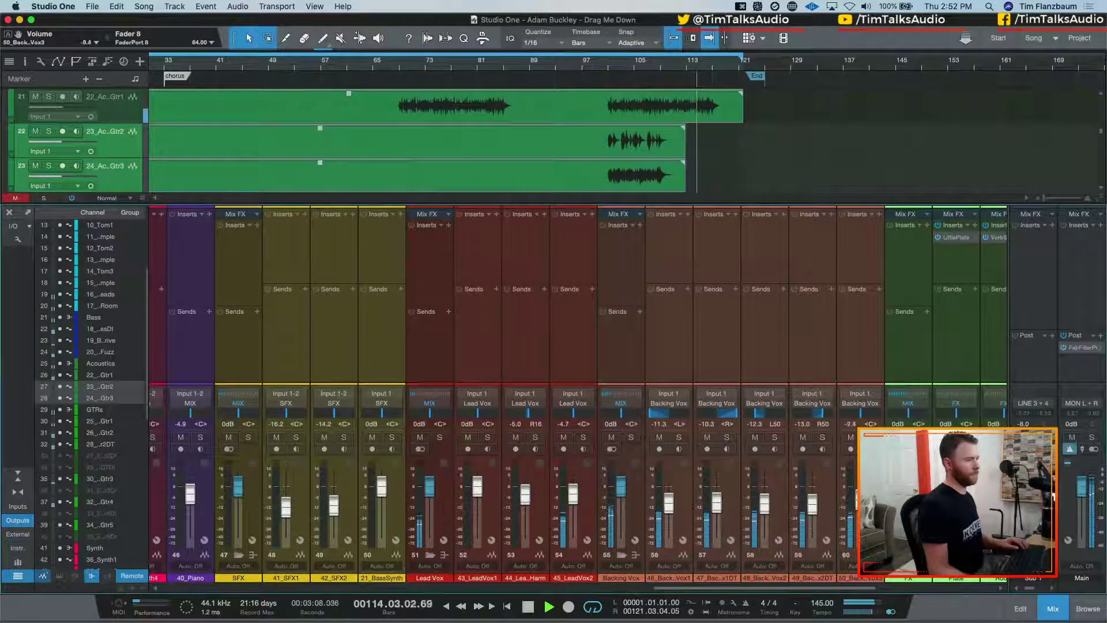
{"action": "key", "text": "space"}
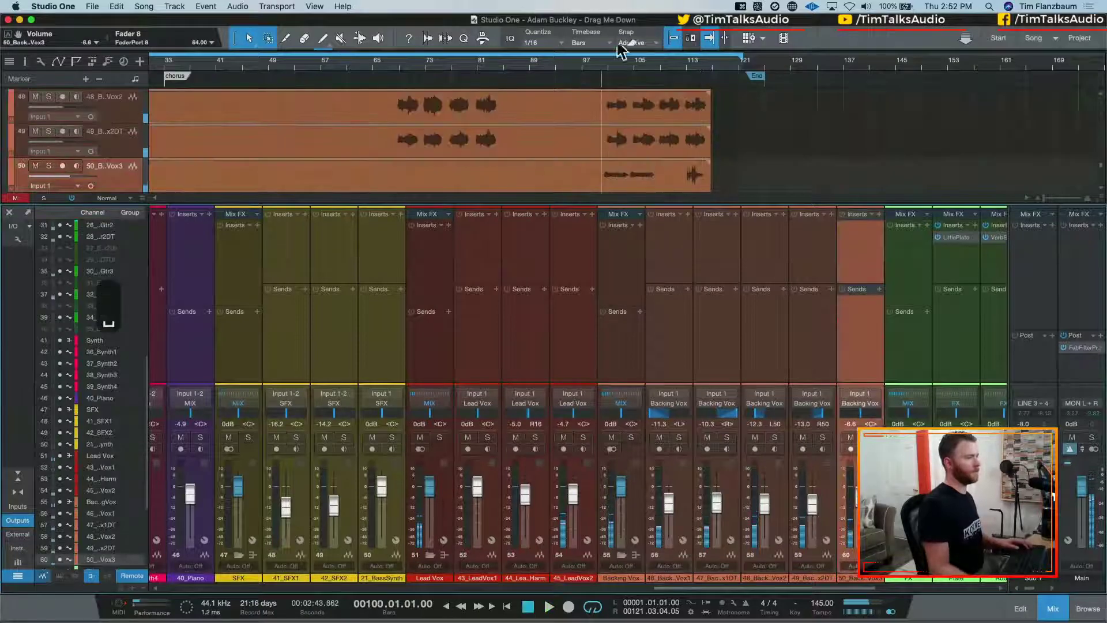
{"action": "key", "text": "space"}
{"action": "key", "text": "s"}
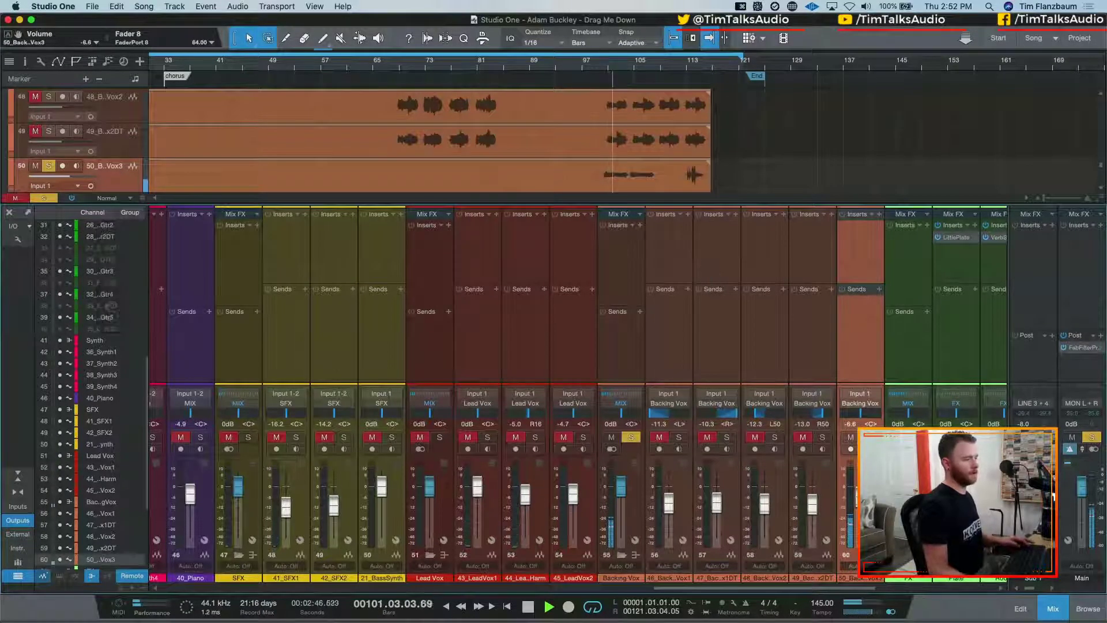
{"action": "key", "text": "space"}
{"action": "key", "text": "space"}
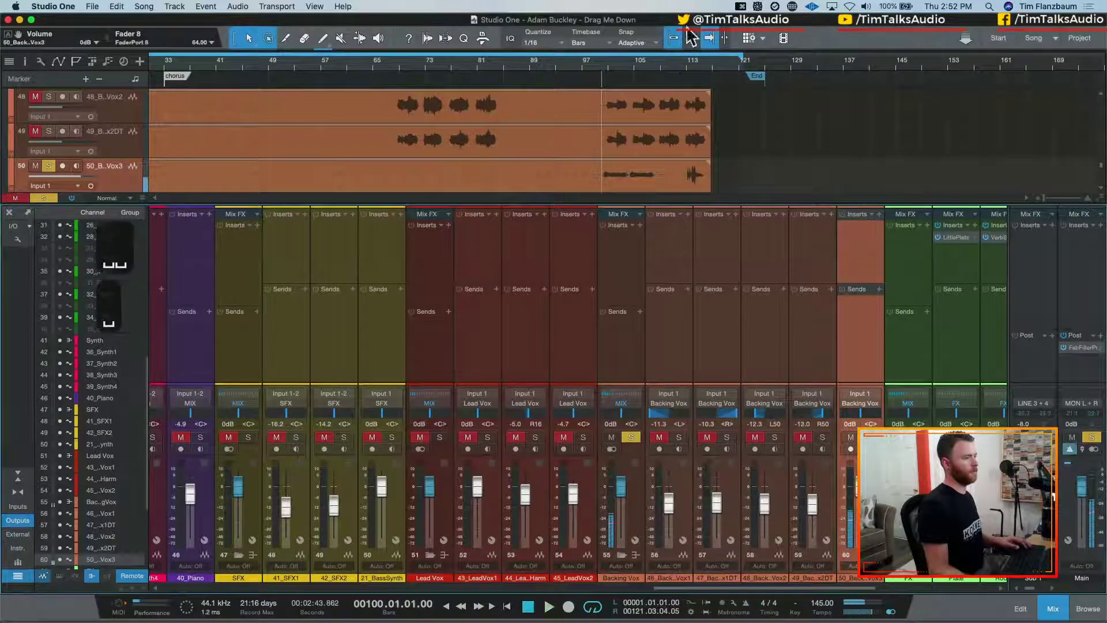
Play the soloed third backing vocal from bar 112, clear all solos and play the same spot in the full mix
{"action": "left_click", "coordinate": [682, 68]}
{"action": "key", "text": "space"}
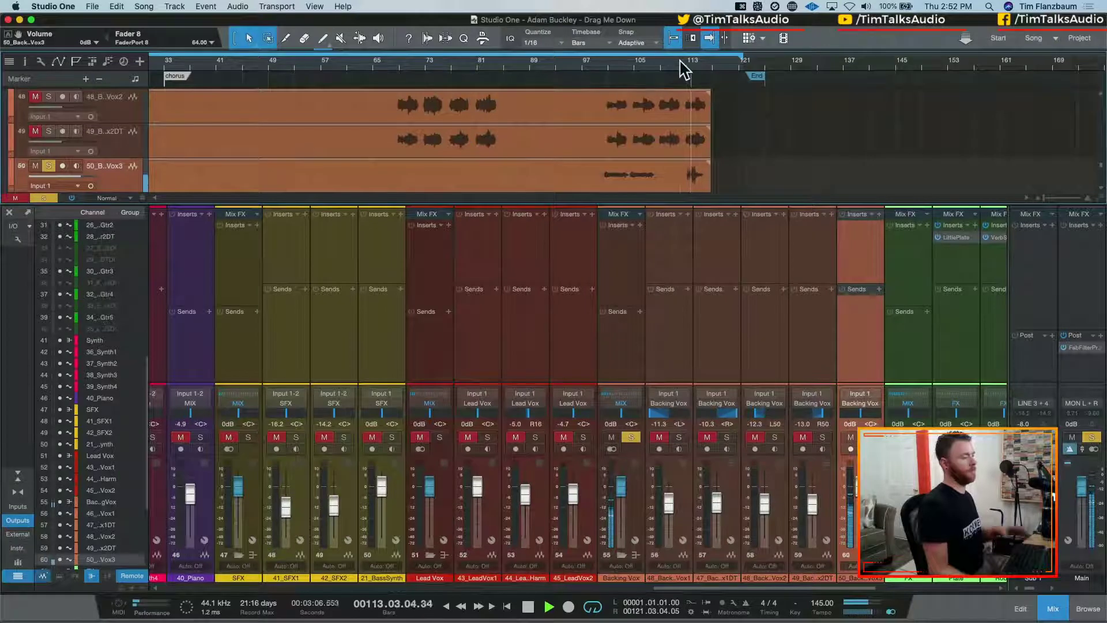
{"action": "key", "text": "space"}
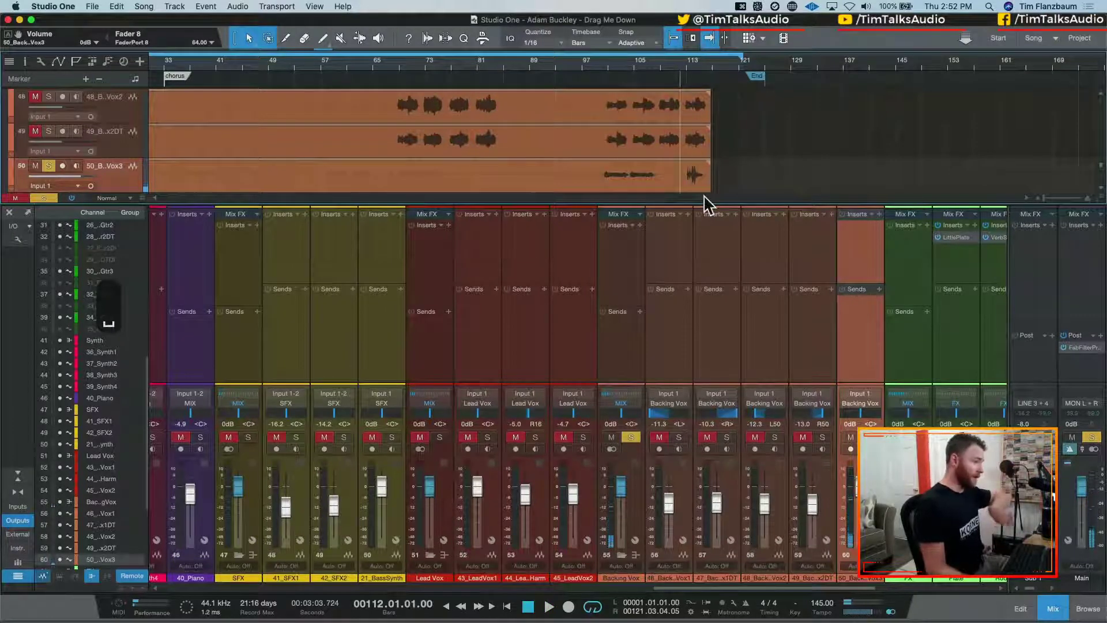
{"action": "key", "text": "shift+super+s"}
{"action": "key", "text": "space"}
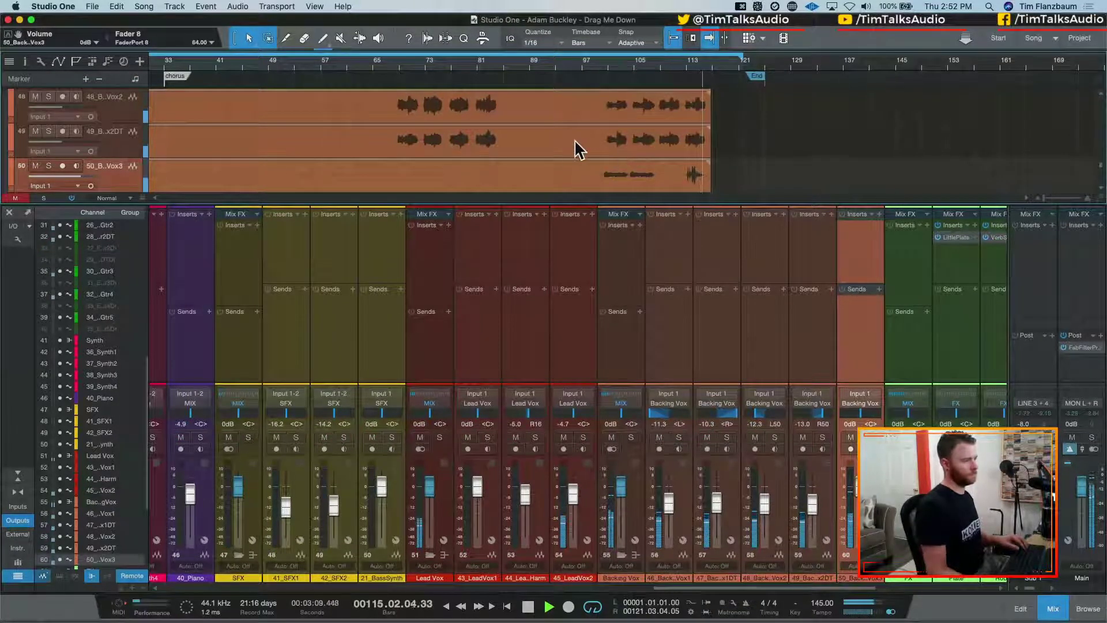
{"action": "key", "text": "space"}
Play the song from its start and jump ahead to the big intro marker
{"action": "scroll", "coordinate": [735, 156], "scroll_direction": "right", "scroll_amount": 3}
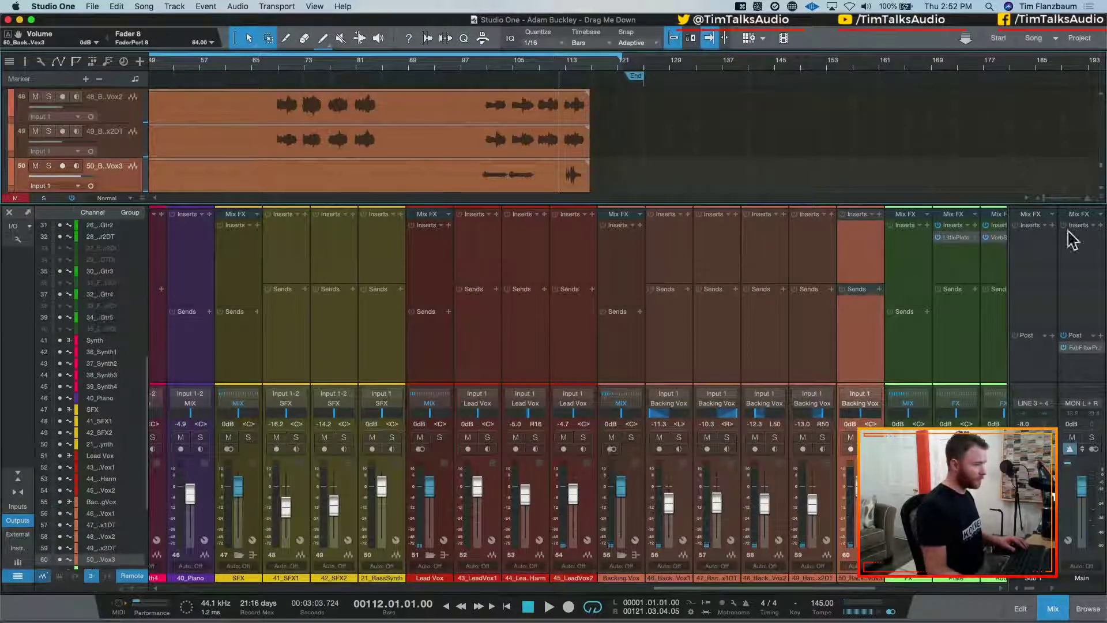
{"action": "key", "text": "comma"}
{"action": "key", "text": "space"}
{"action": "scroll", "coordinate": [825, 305], "scroll_direction": "right", "scroll_amount": 10}
{"action": "key", "text": "Escape"}
{"action": "left_click", "coordinate": [954, 225]}
{"action": "key", "text": "space"}
{"action": "key", "text": "Escape"}
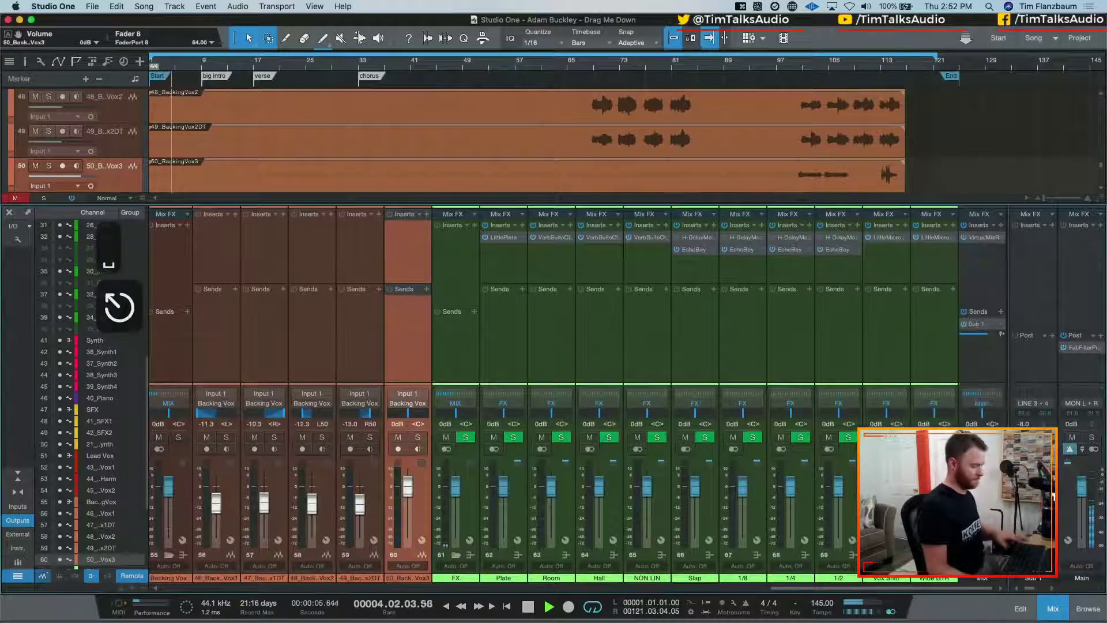
{"action": "key", "text": "n"}
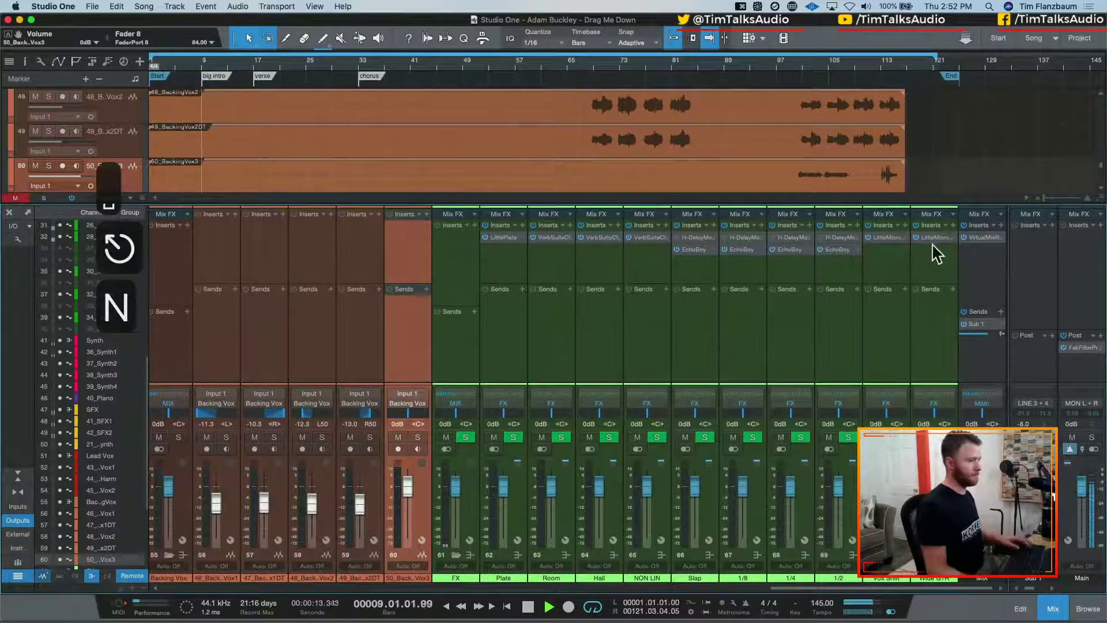
Insert the SSLComp Stereo compressor on the MIX bus after the Virtual Mix Rack
{"action": "left_click", "coordinate": [1001, 226]}
{"action": "type", "text": "ssl"}
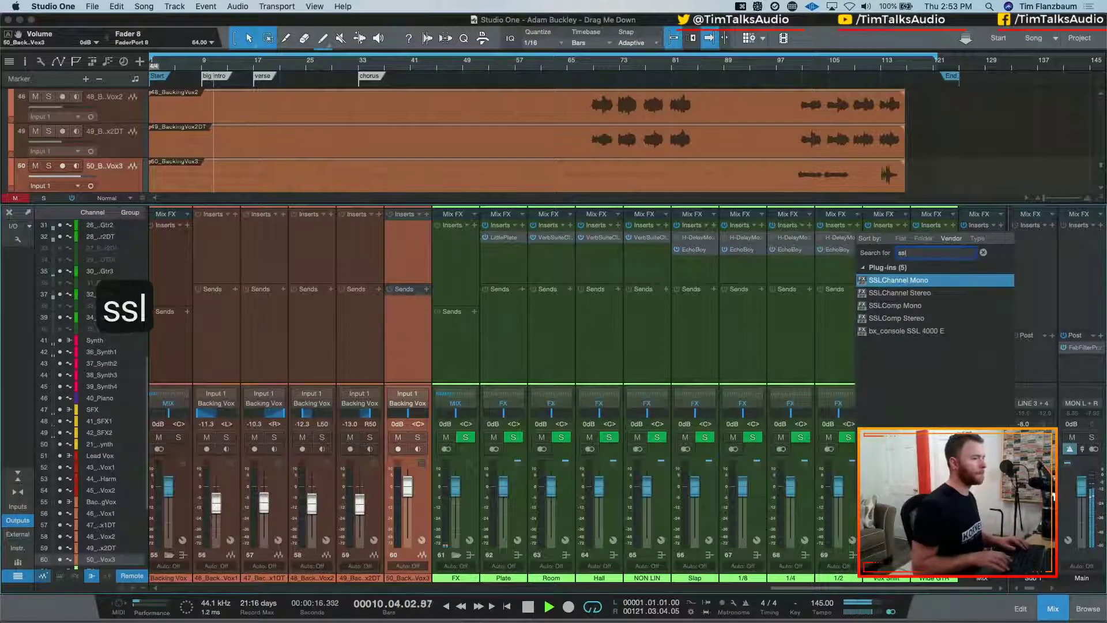
{"action": "key", "text": "Down"}
{"action": "key", "text": "Down"}
{"action": "key", "text": "Down"}
{"action": "key", "text": "Up"}
{"action": "key", "text": "Down"}
{"action": "key", "text": "Return"}
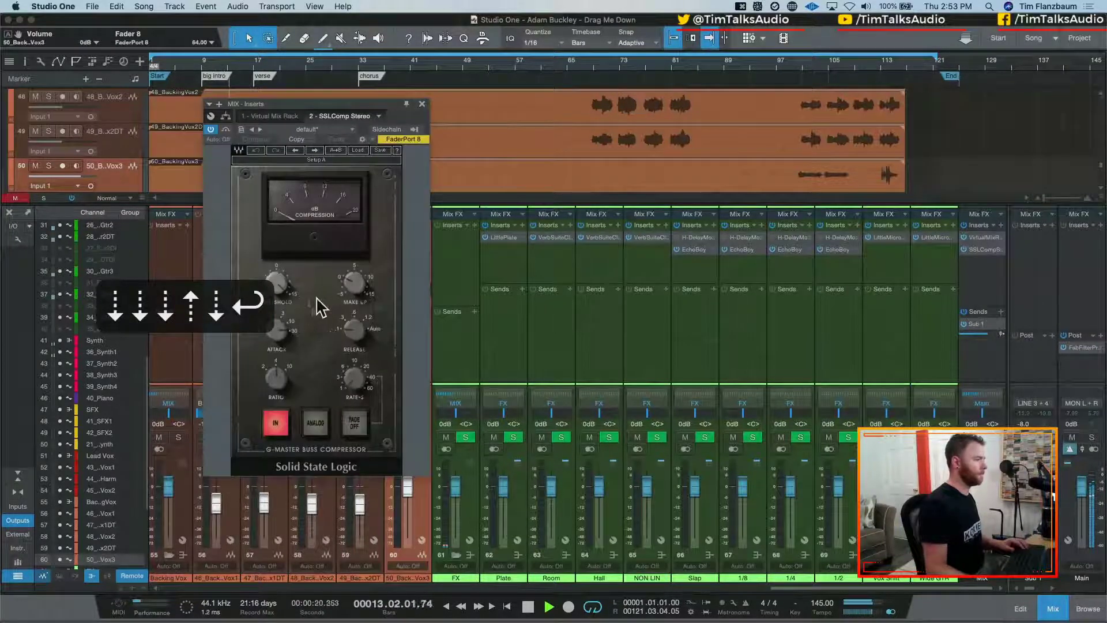
Set the bus compressor's threshold to about 7.5 dB and compare the mix with the compressor in and out
{"action": "left_click_drag", "start_coordinate": [276, 282], "coordinate": [276, 284]}
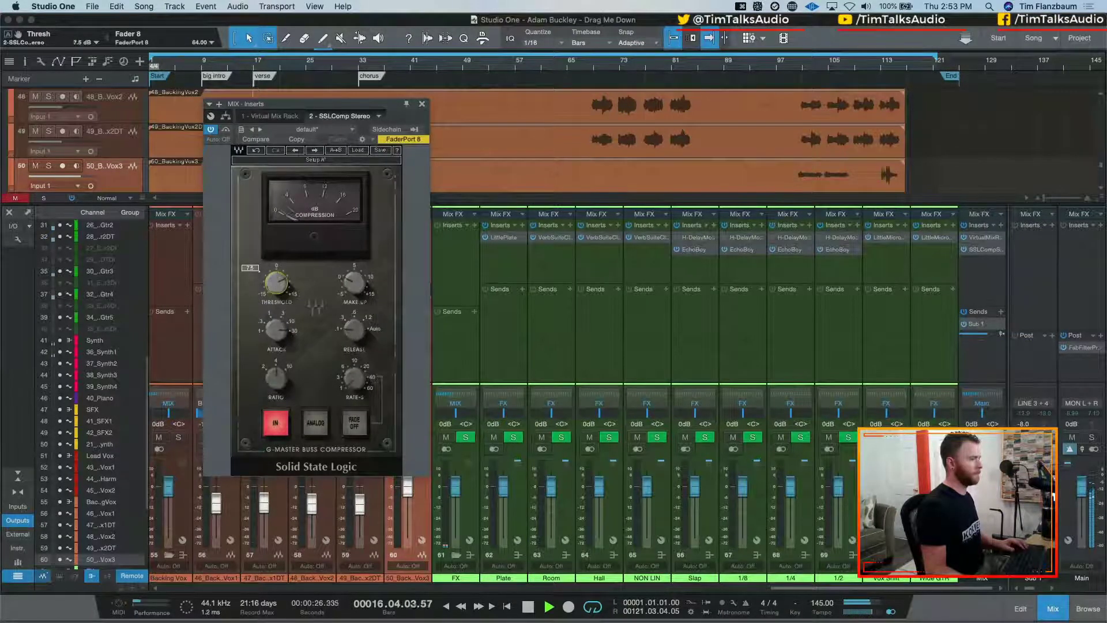
{"action": "left_click", "coordinate": [275, 426]}
{"action": "left_click", "coordinate": [275, 427]}
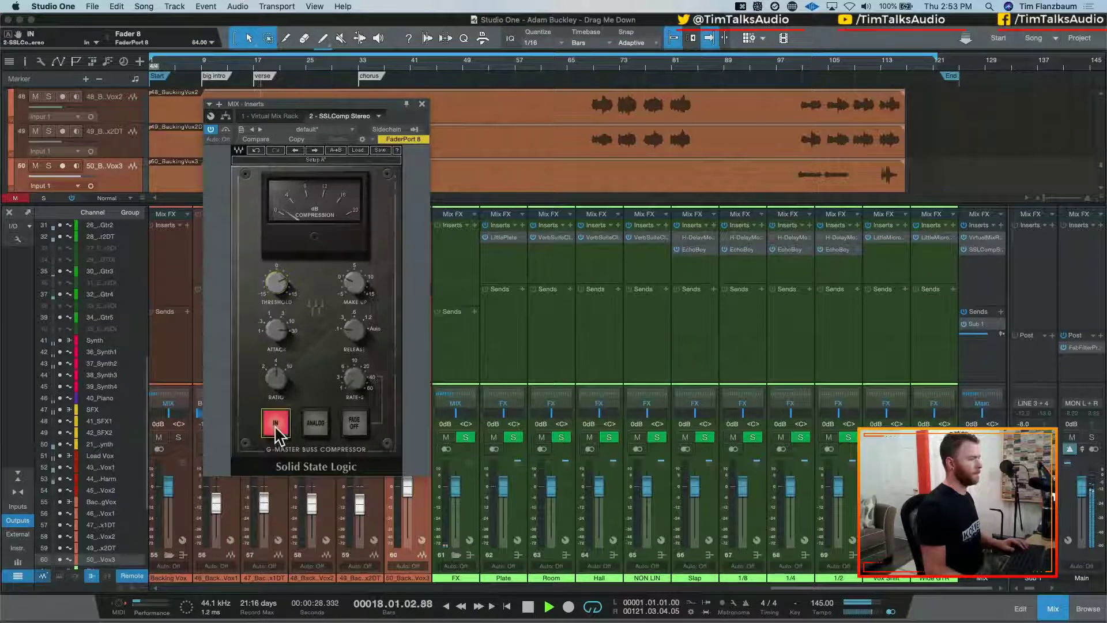
{"action": "left_click", "coordinate": [275, 427]}
{"action": "left_click", "coordinate": [276, 427]}
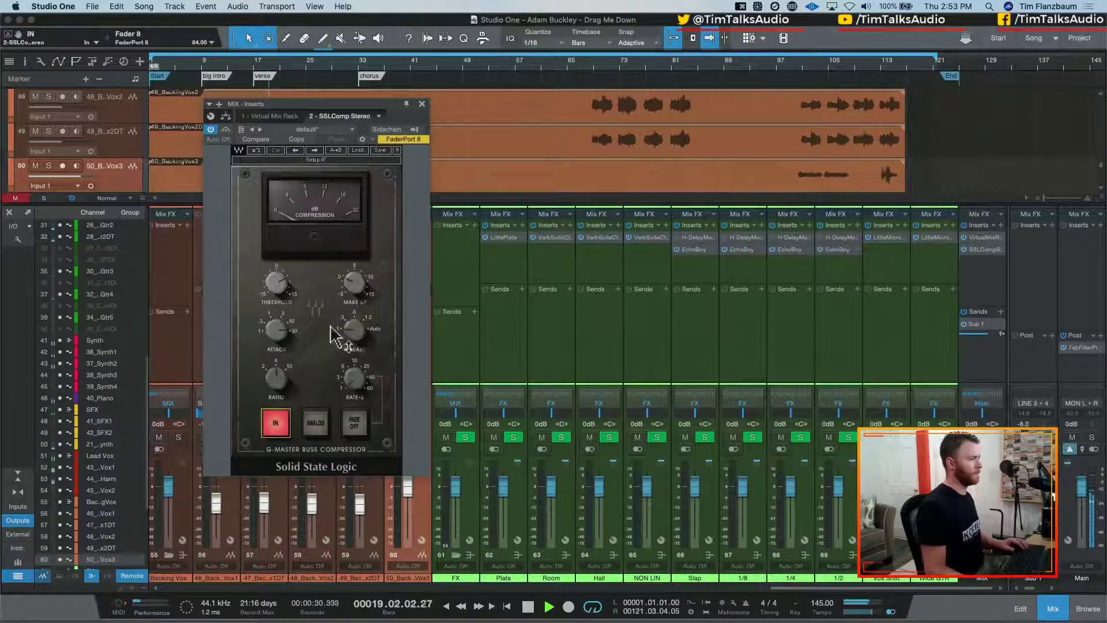
{"action": "left_click", "coordinate": [279, 428]}
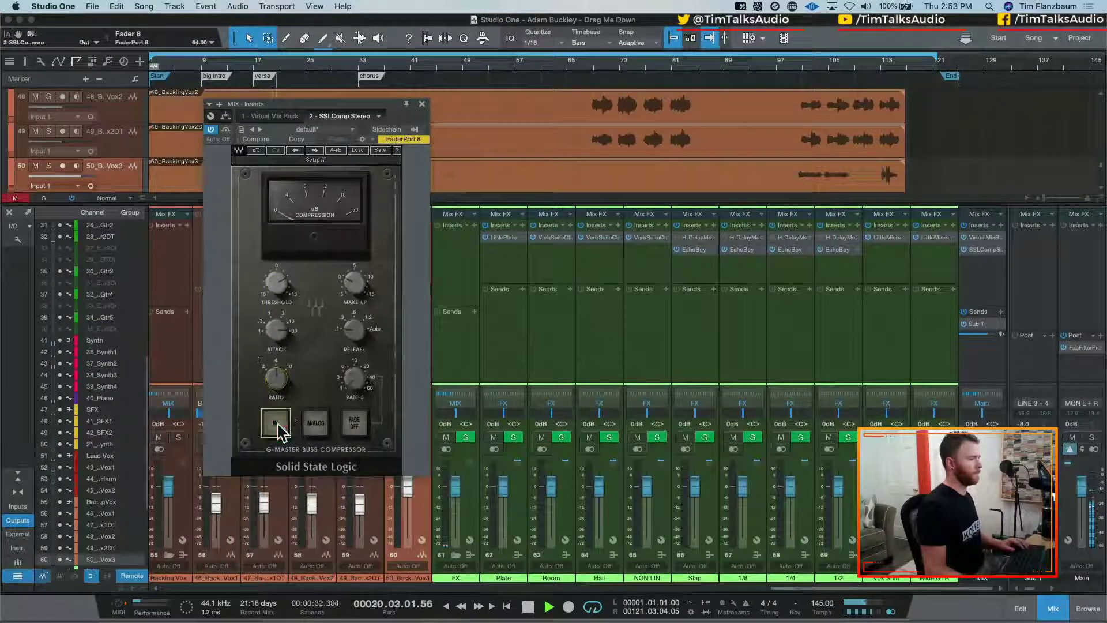
{"action": "left_click", "coordinate": [277, 426]}
Jump to the chorus and fine-tune the bus compressor's threshold, comparing the sound with it in and out
{"action": "key", "text": "n"}
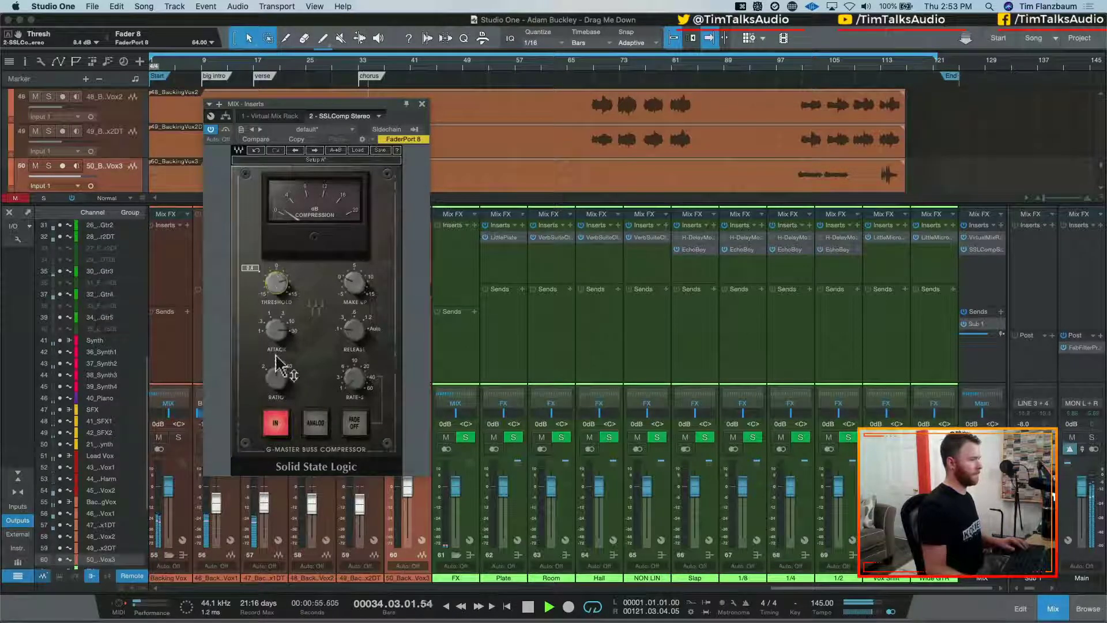
{"action": "left_click", "coordinate": [275, 425]}
{"action": "left_click", "coordinate": [275, 425]}
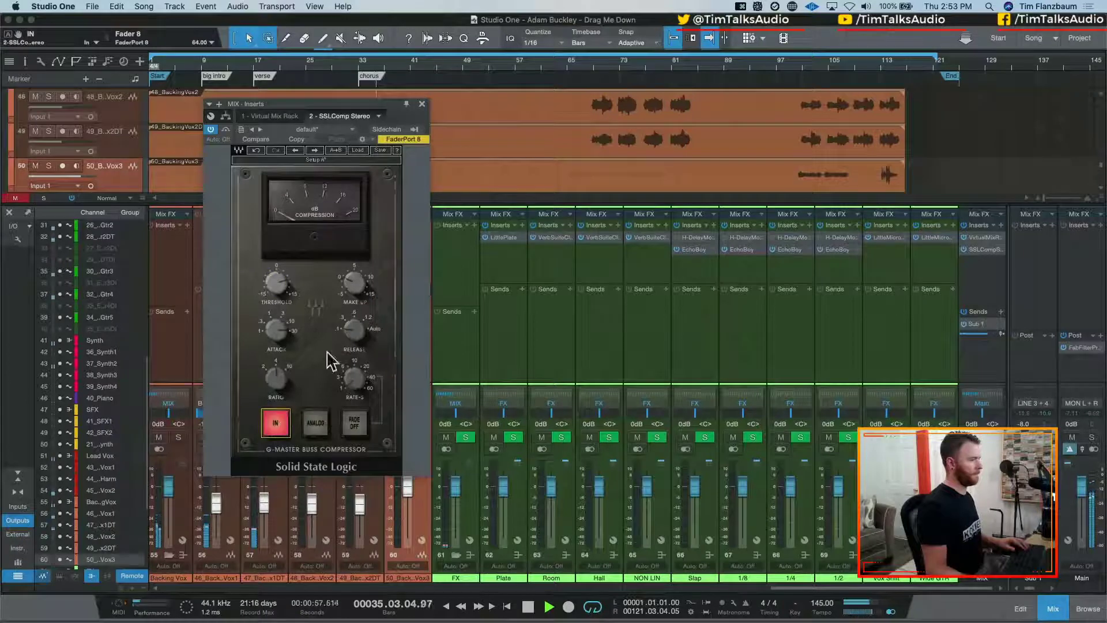
Try a makeup gain of 1.5 dB on the bus compressor and compare it in and out
{"action": "type", "text": "1.5"}
{"action": "key", "text": "Return"}
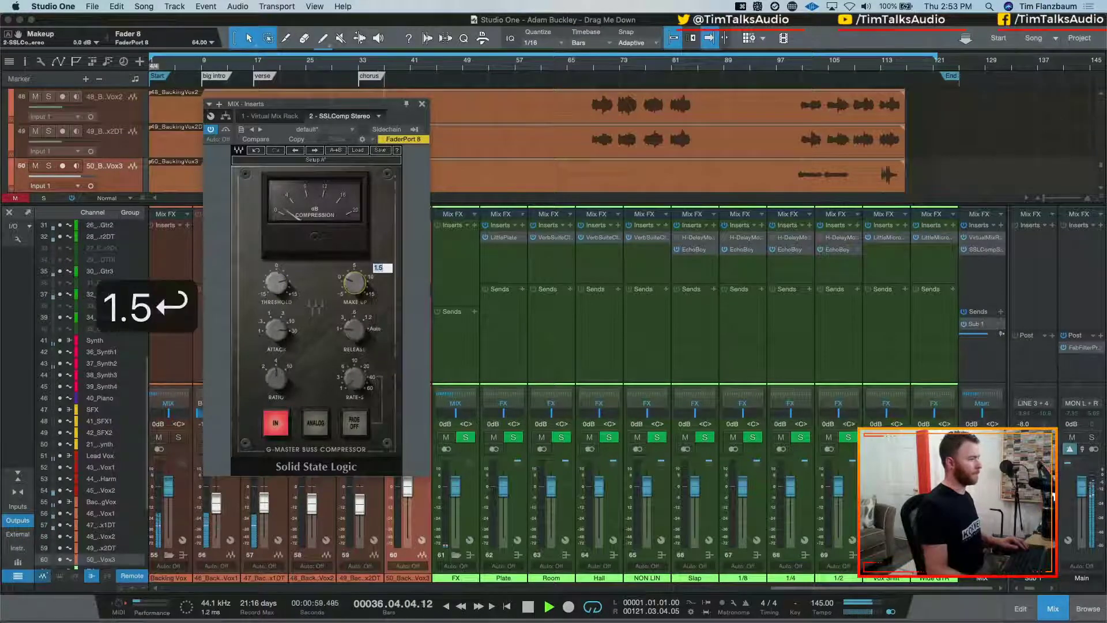
{"action": "left_click", "coordinate": [276, 424]}
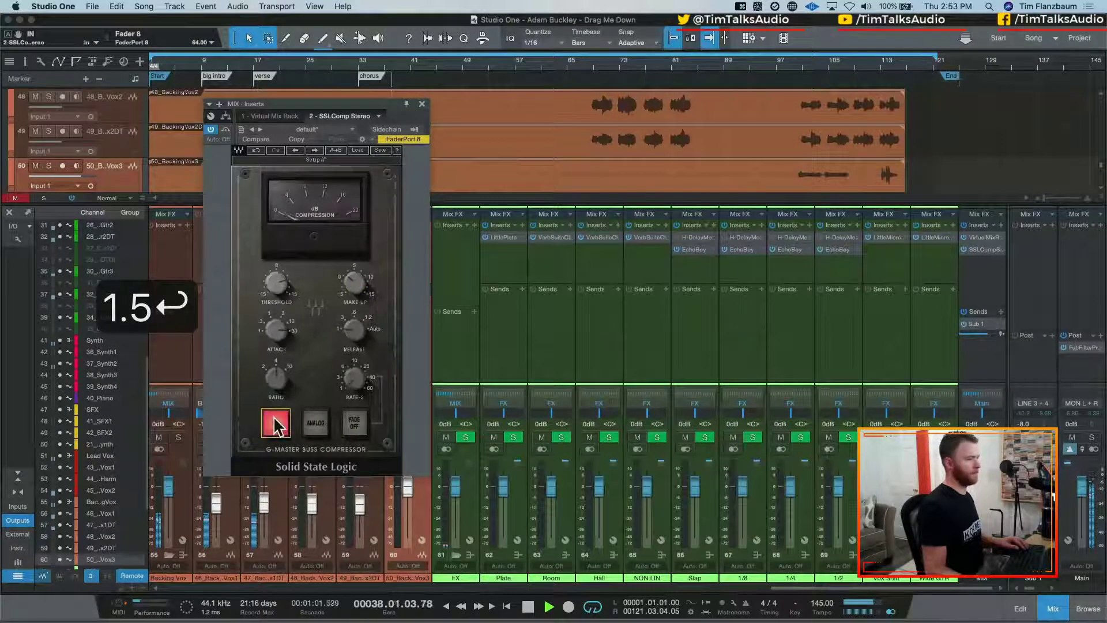
{"action": "left_click", "coordinate": [275, 426]}
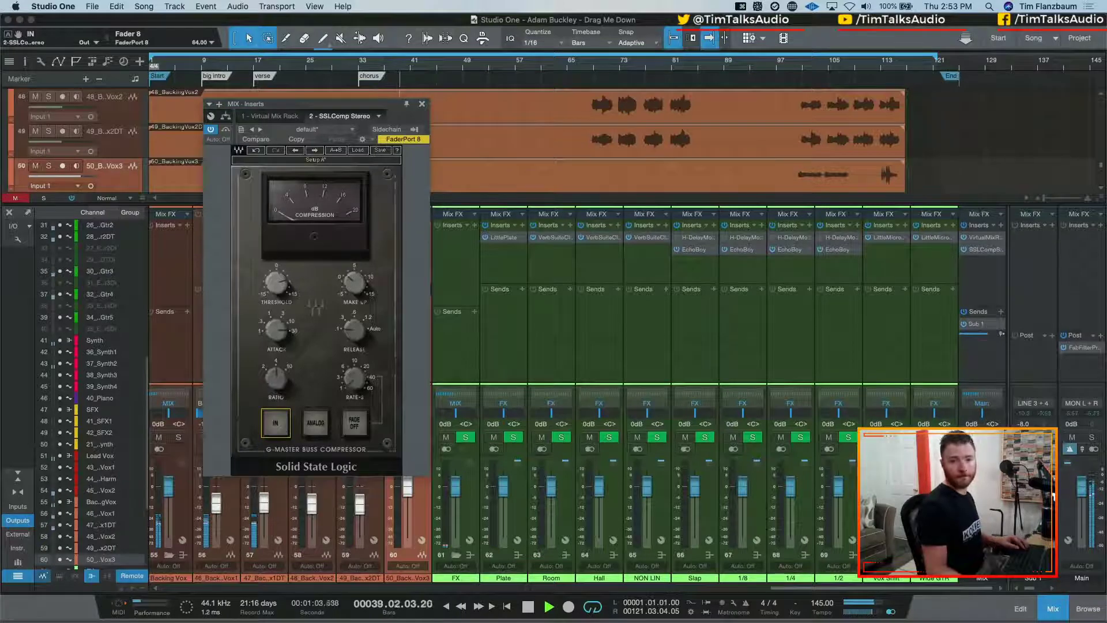
Stop playback and set the Sub 1 output's level to -10 dB
{"action": "key", "text": "space"}
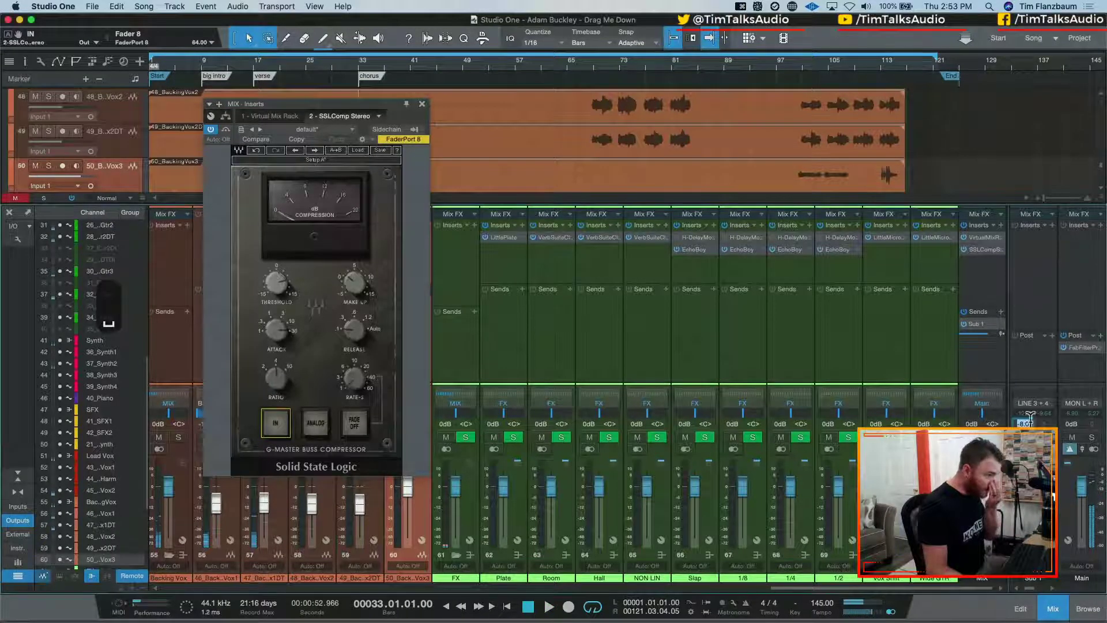
{"action": "type", "text": "-1"}
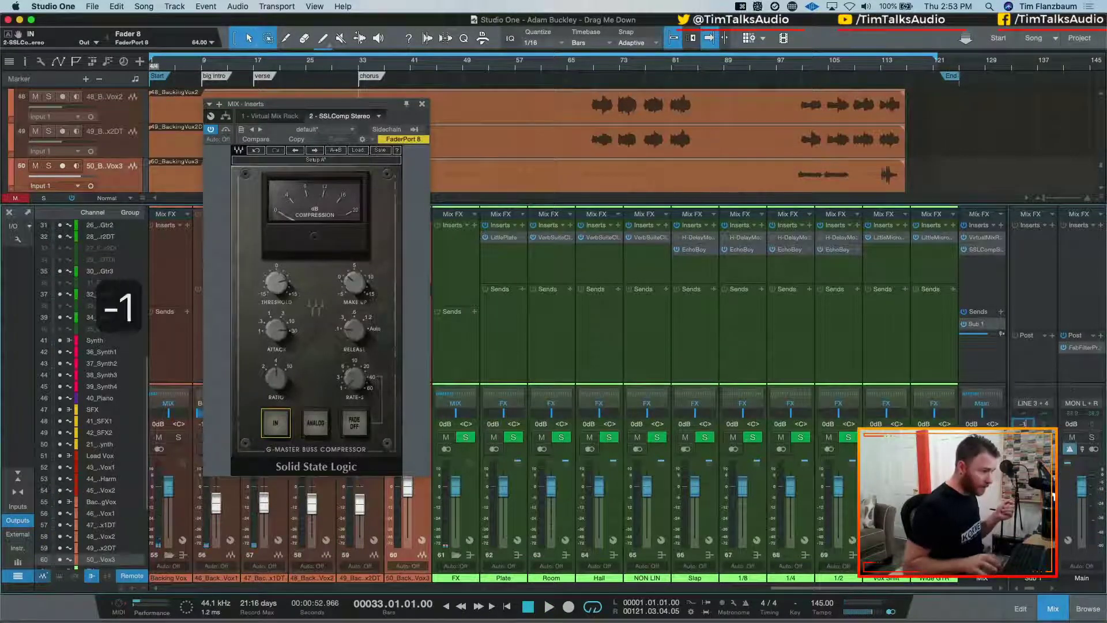
{"action": "type", "text": "0"}
{"action": "key", "text": "Return"}
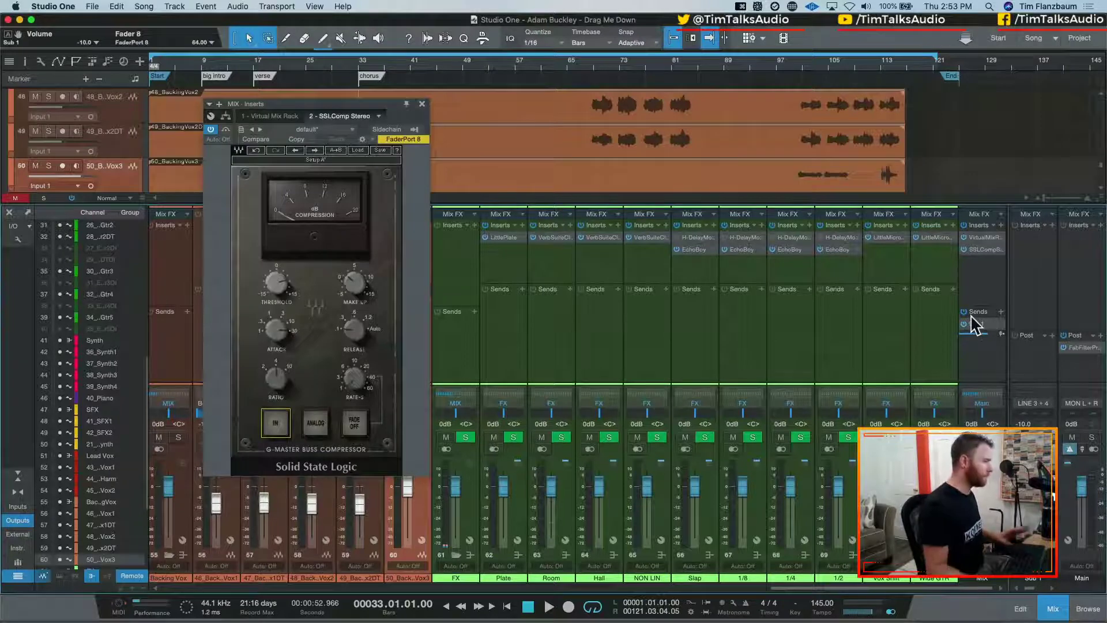
Play the chorus, set the bus compressor's makeup gain to 1 dB and compare the compressor in and out
{"action": "key", "text": "space"}
{"action": "left_click", "coordinate": [276, 421]}
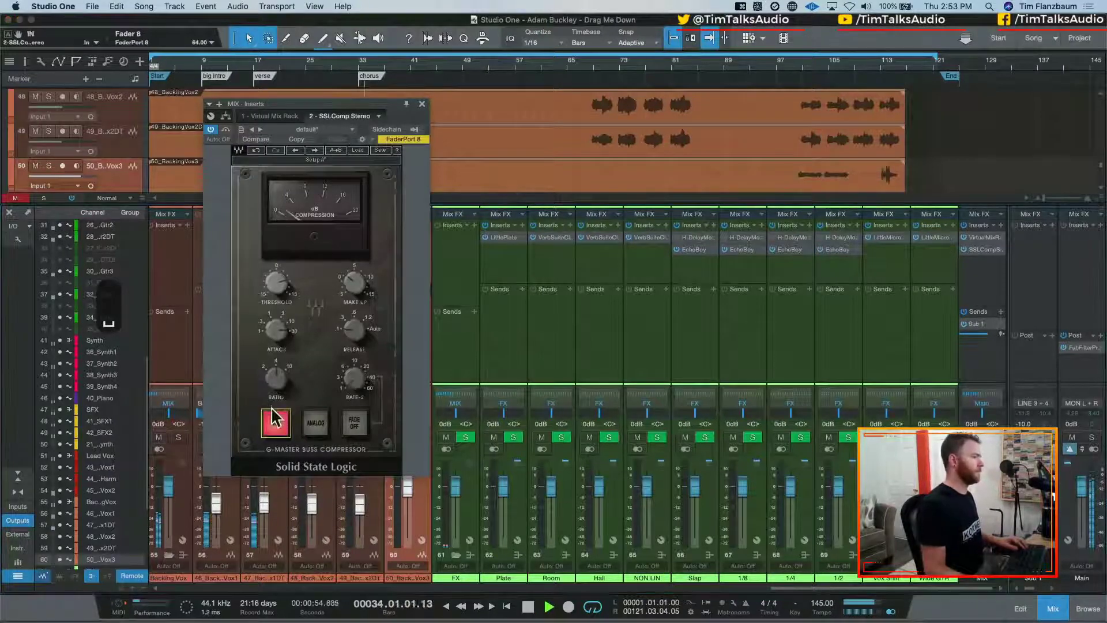
{"action": "type", "text": "1"}
{"action": "key", "text": "Return"}
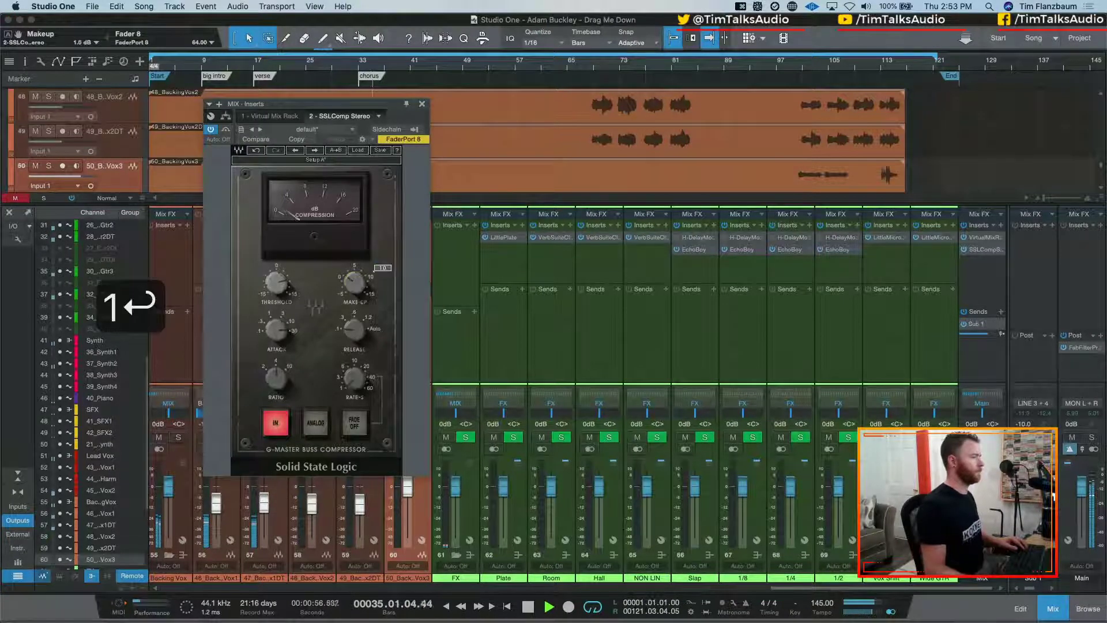
{"action": "left_click", "coordinate": [275, 423]}
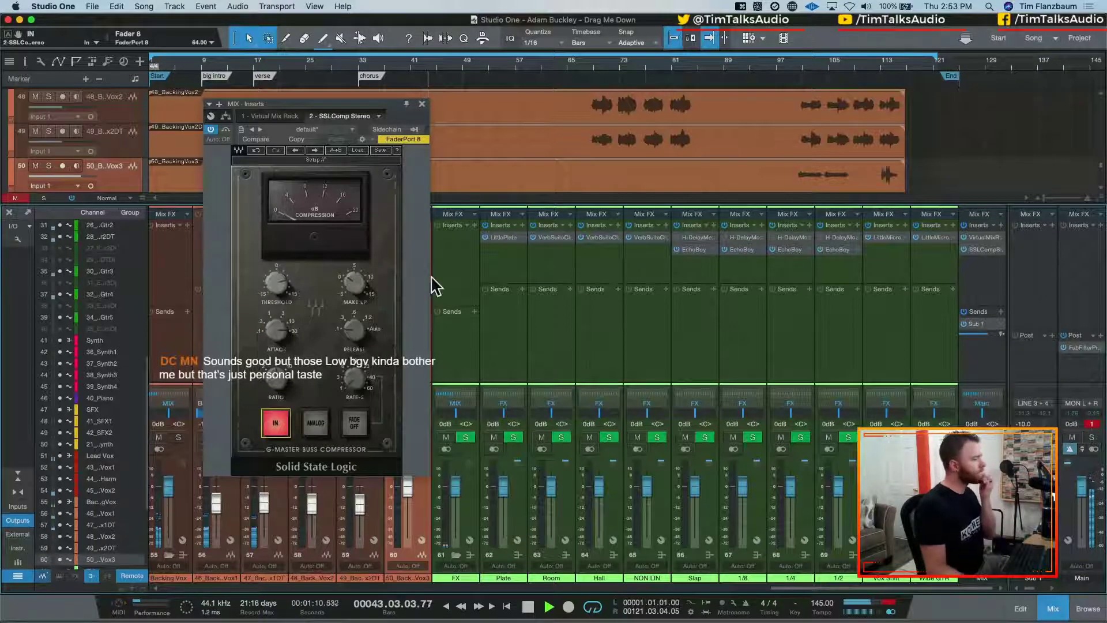
Switch the main output to mono, close the compressor window and listen to the chorus with the vocal channels in view
{"action": "key", "text": "space"}
{"action": "left_click", "coordinate": [891, 611]}
{"action": "key", "text": "space"}
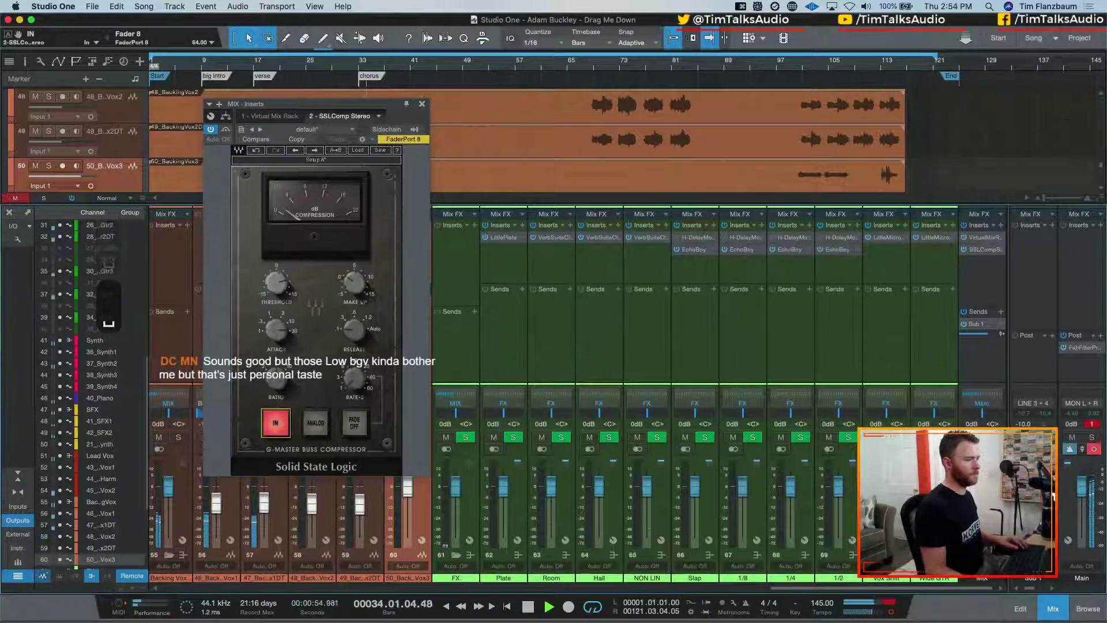
{"action": "left_click", "coordinate": [425, 102]}
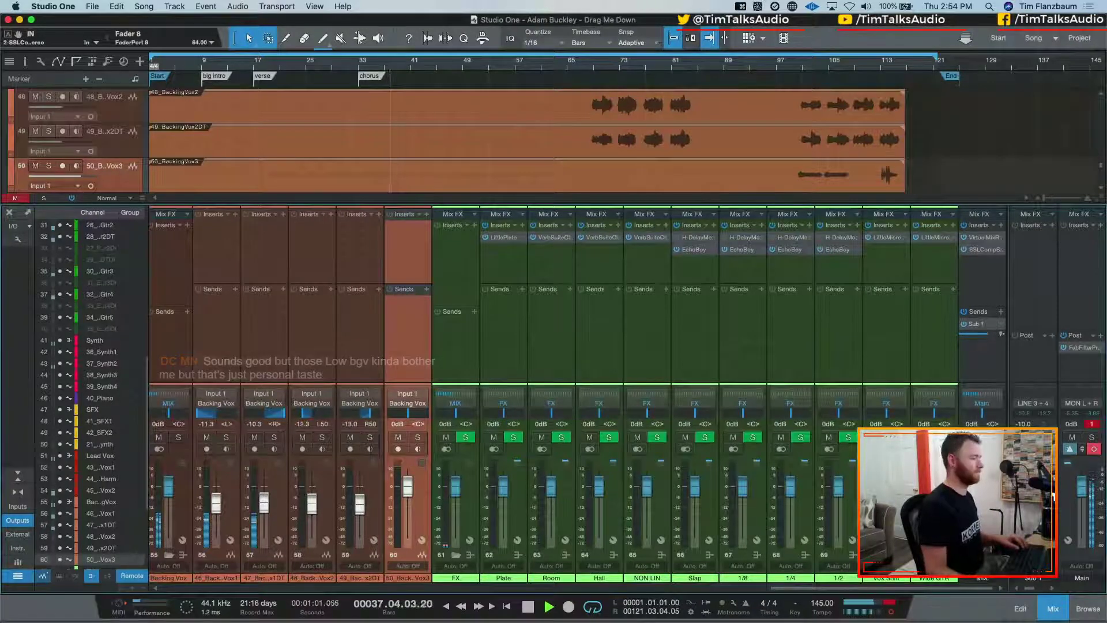
{"action": "left_click_drag", "start_coordinate": [797, 588], "coordinate": [721, 588]}
{"action": "key", "text": "space"}
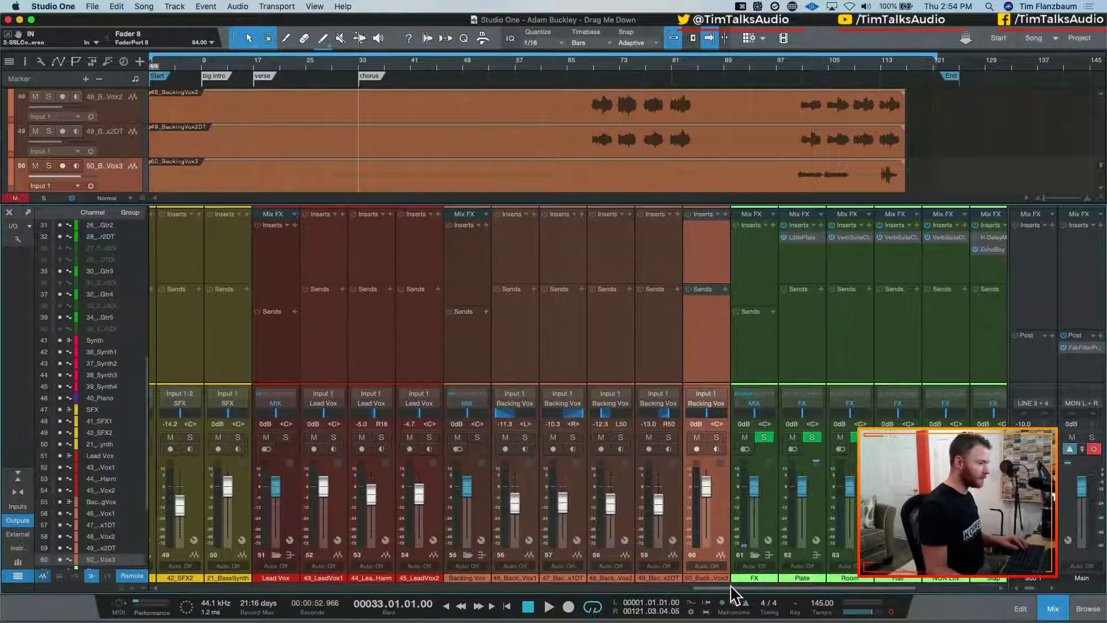
Review the channels across the mixer, open the SSL bus compressor on the MIX channel and play the chorus in mono
{"action": "left_click_drag", "start_coordinate": [733, 589], "coordinate": [286, 560]}
{"action": "scroll", "coordinate": [285, 559], "scroll_direction": "left", "scroll_amount": 10}
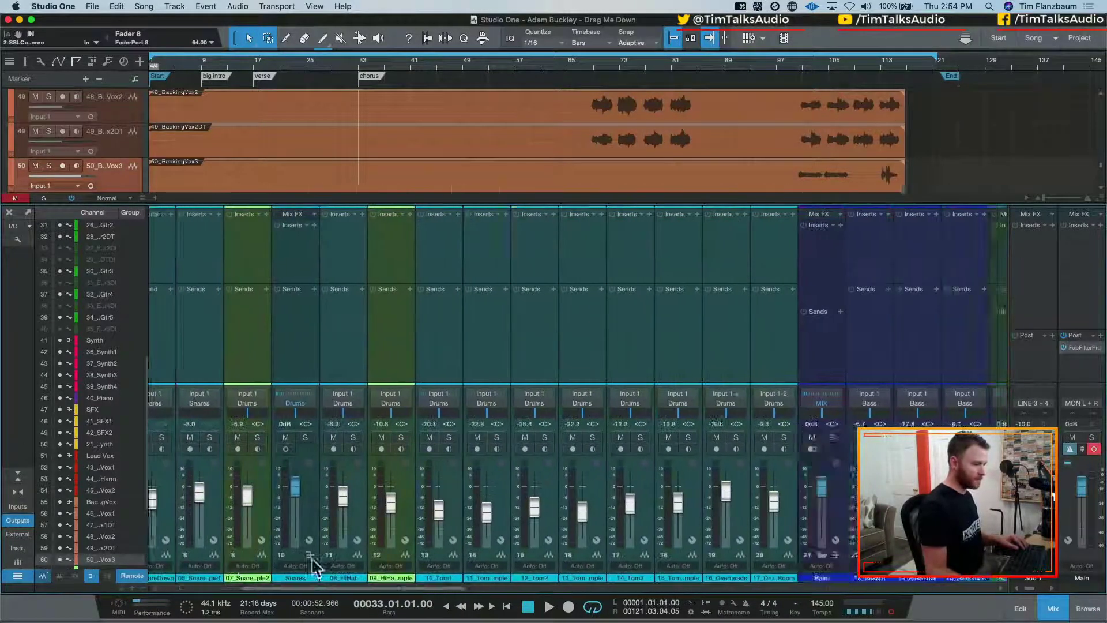
{"action": "left_click_drag", "start_coordinate": [216, 558], "coordinate": [864, 606]}
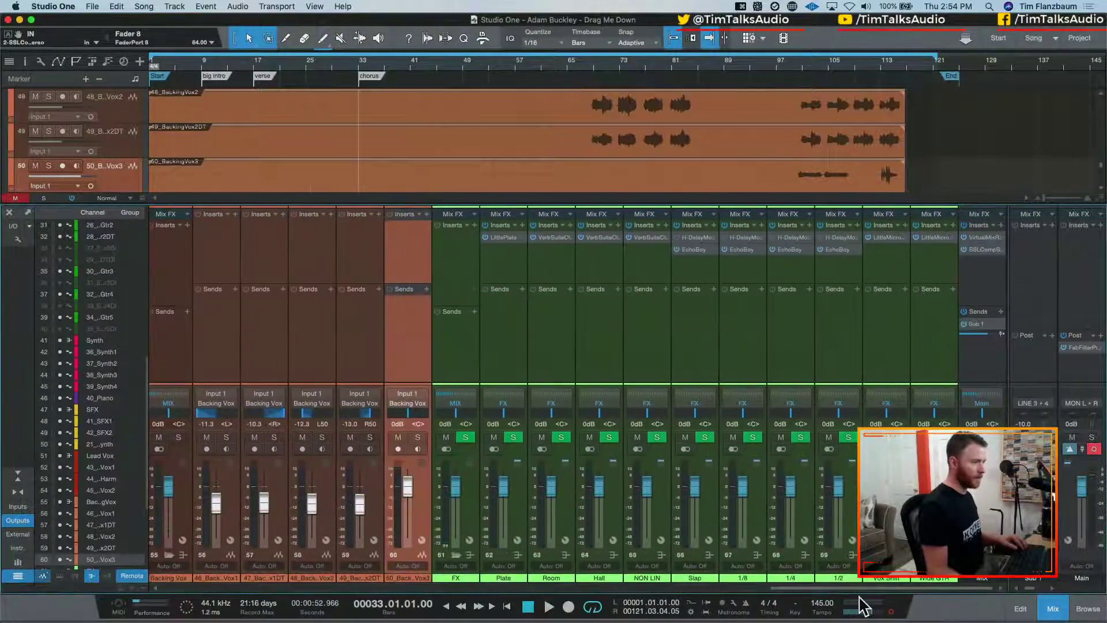
{"action": "left_click", "coordinate": [984, 249]}
{"action": "key", "text": "space"}
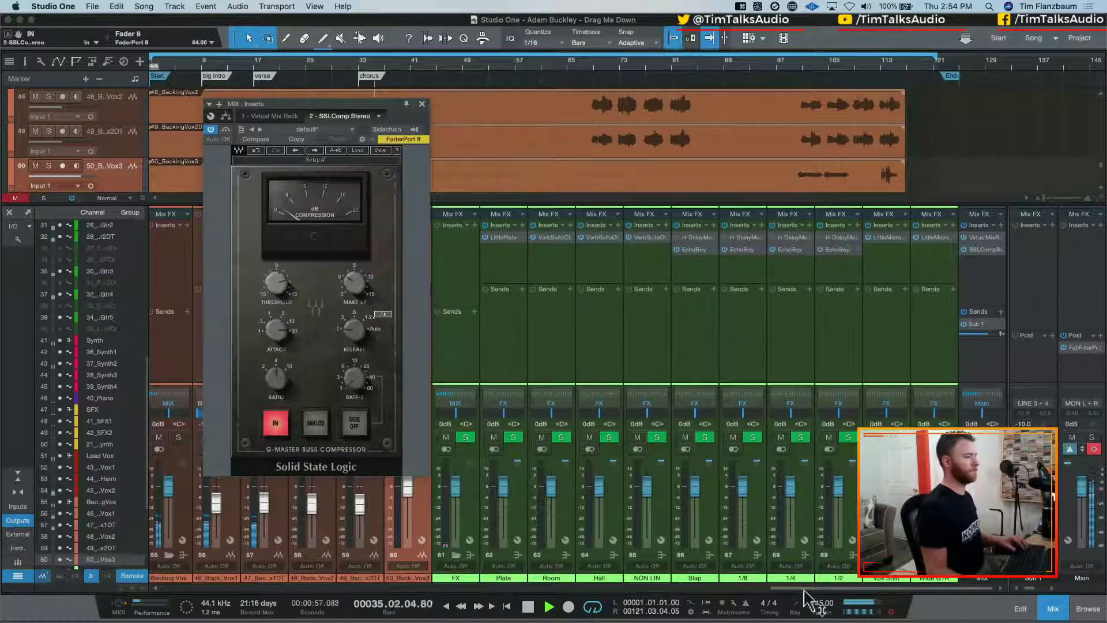
Pan 46_BackingVox1 to L51 and 47_BackingVox1DT to R50, lower them to -16.1 and -15.0 dB, and stop playback
{"action": "left_click_drag", "start_coordinate": [815, 588], "coordinate": [692, 577]}
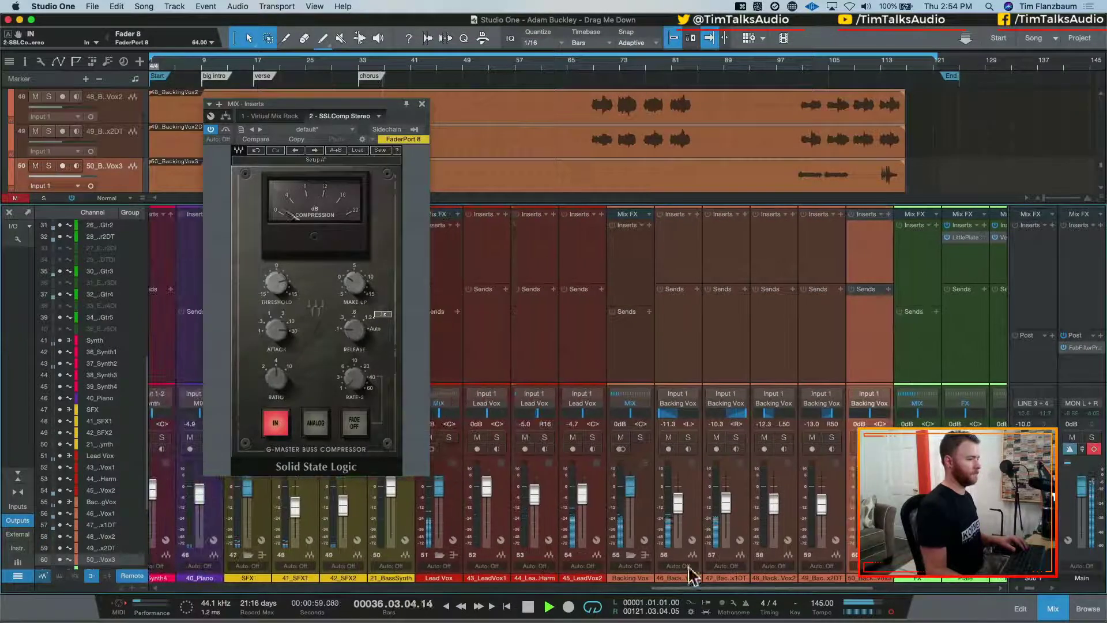
{"action": "left_click", "coordinate": [672, 414]}
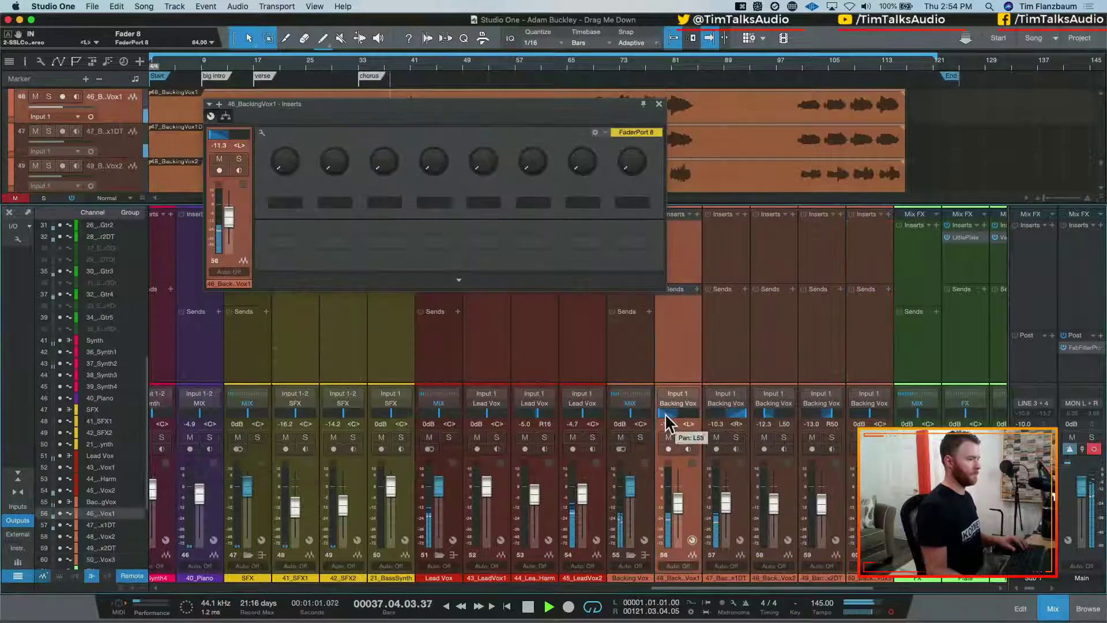
{"action": "left_click_drag", "start_coordinate": [734, 414], "coordinate": [738, 428]}
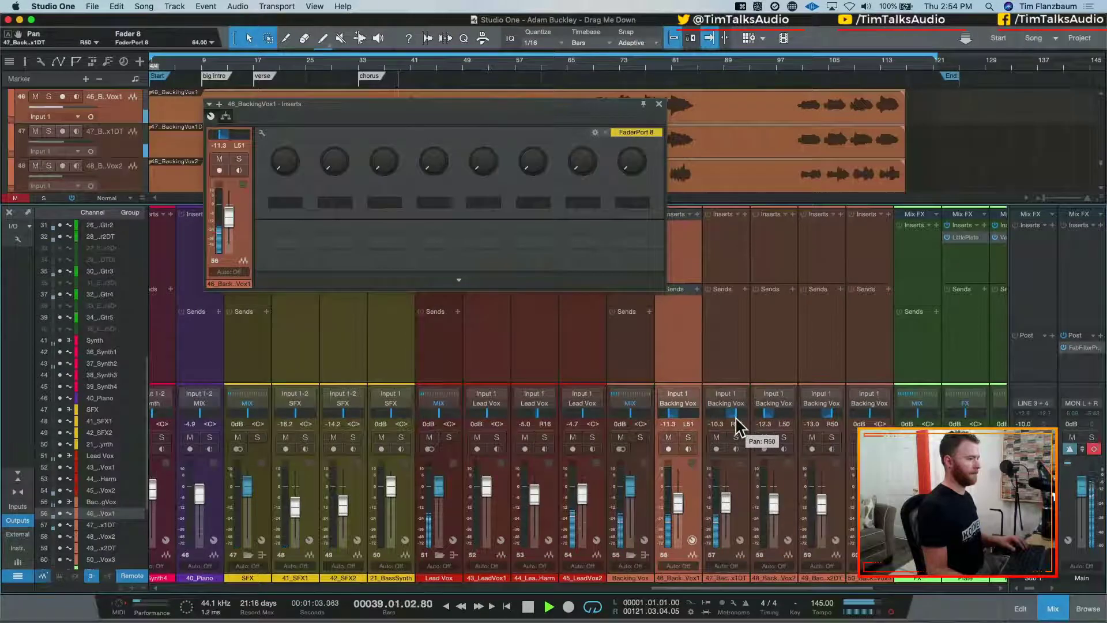
{"action": "left_click", "coordinate": [731, 499], "text": "shift"}
{"action": "left_click_drag", "start_coordinate": [726, 502], "coordinate": [727, 508]}
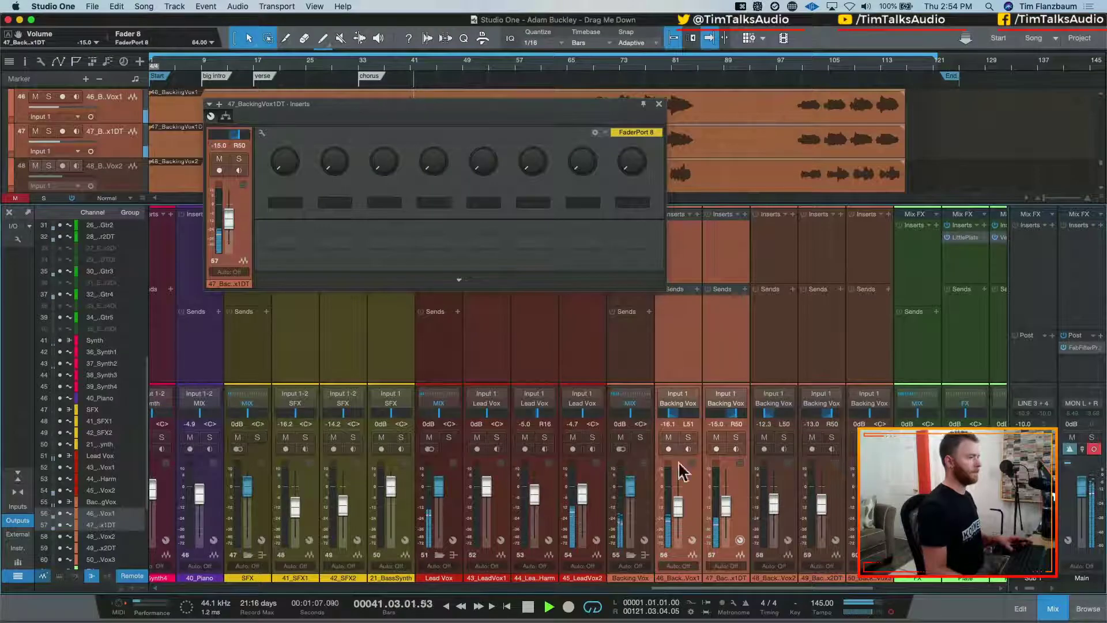
{"action": "key", "text": "space"}
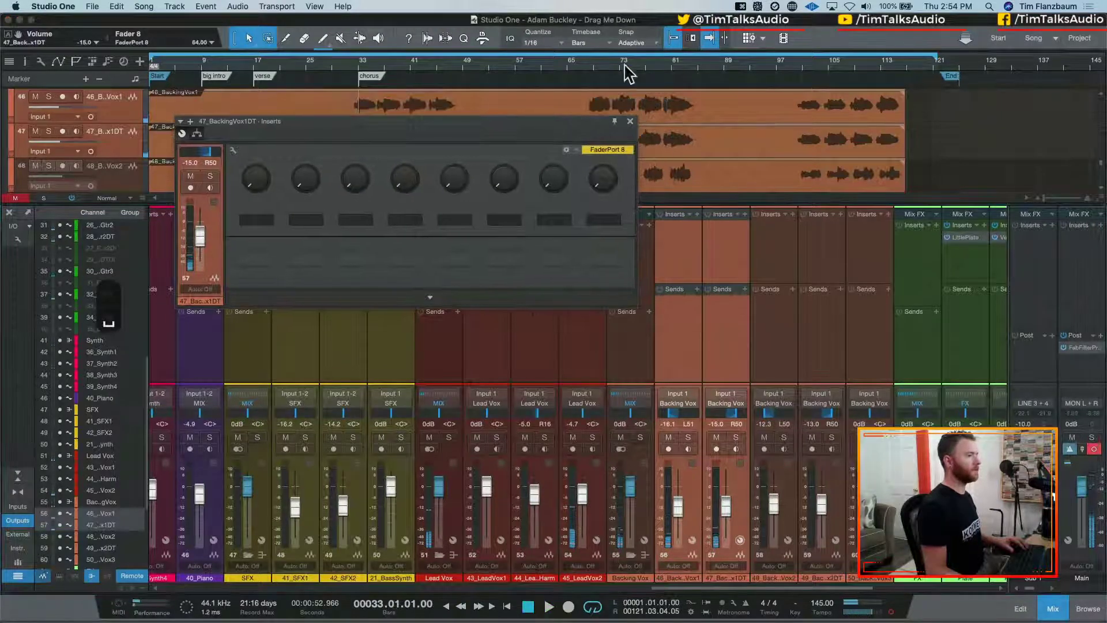
Play from bar 68, pan 48_BackingVox2 and its double hard left and right, and raise them to -10.6 and -11.2 dB
{"action": "left_click", "coordinate": [590, 72]}
{"action": "key", "text": "space"}
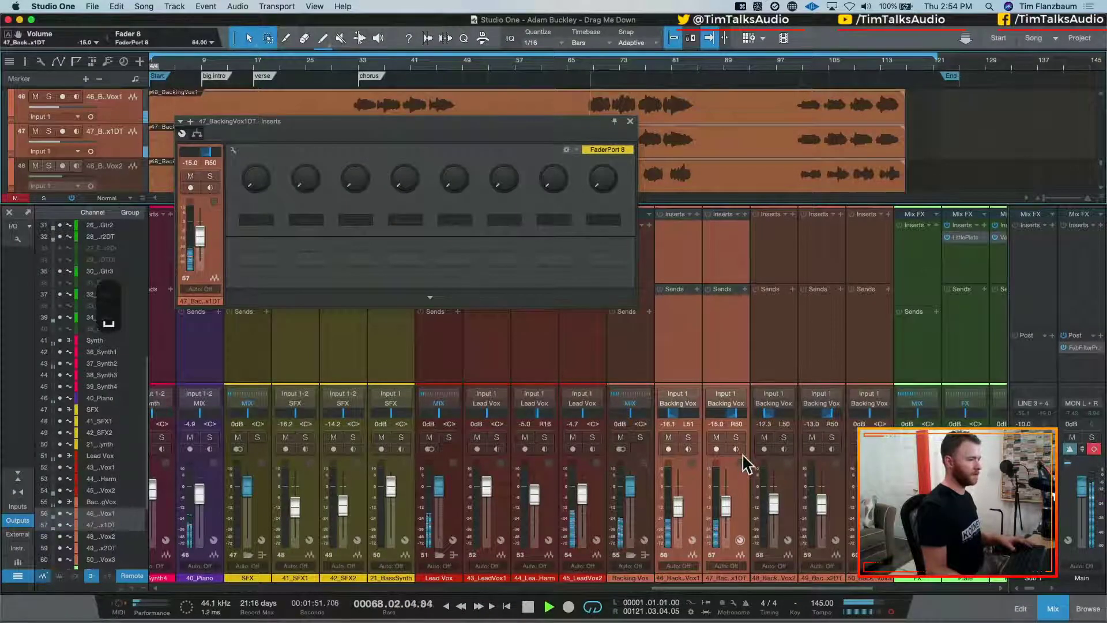
{"action": "mouse_move", "coordinate": [767, 423]}
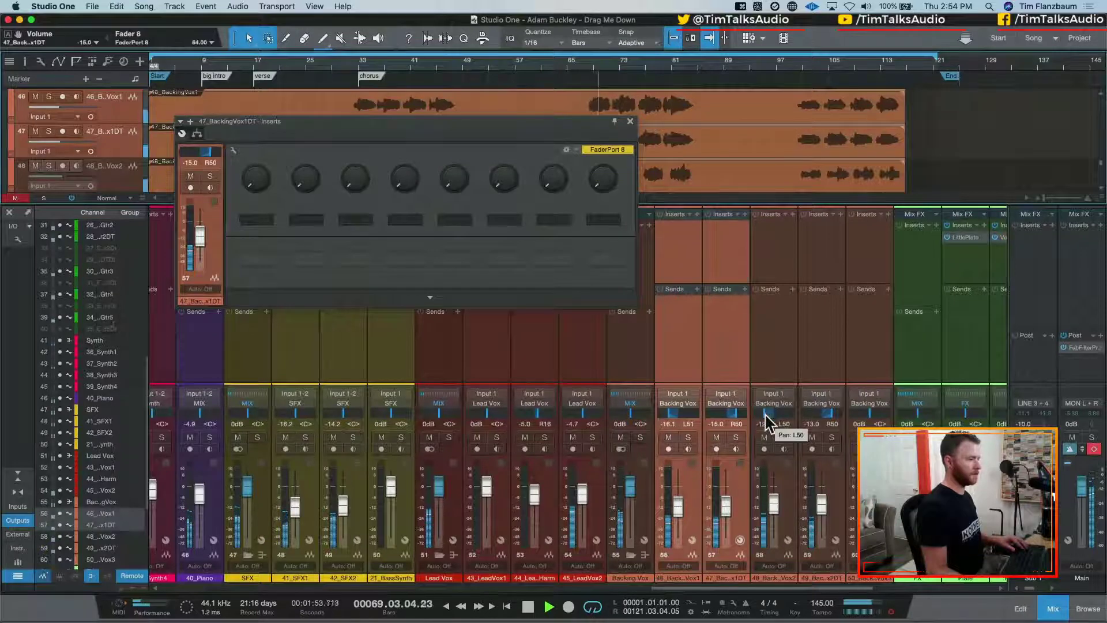
{"action": "left_click_drag", "start_coordinate": [767, 422], "coordinate": [749, 424]}
{"action": "left_click_drag", "start_coordinate": [822, 414], "coordinate": [870, 415]}
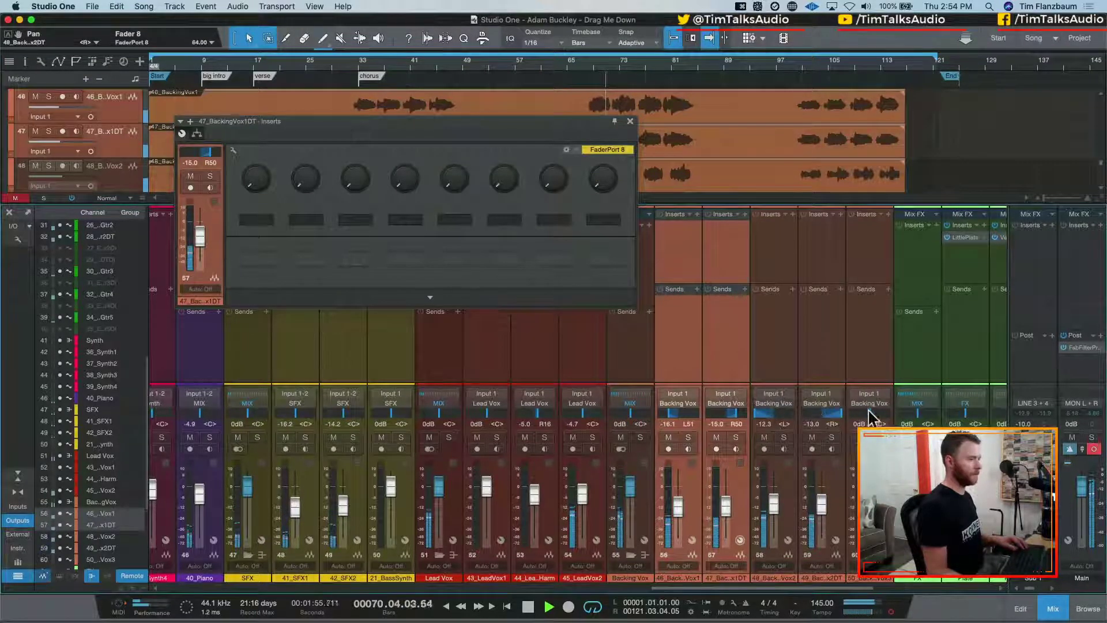
{"action": "left_click", "coordinate": [812, 512]}
{"action": "left_click_drag", "start_coordinate": [775, 508], "coordinate": [776, 505]}
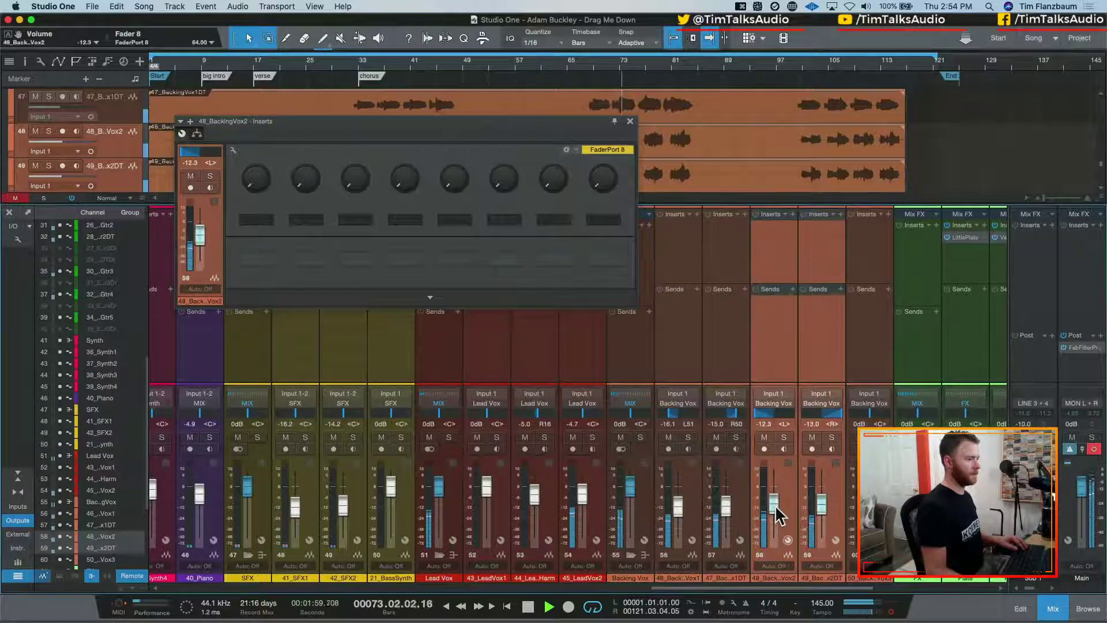
Lower 25_ElecGtr1 to -17.2 dB and pan the first acoustic guitar to L36
{"action": "left_click_drag", "start_coordinate": [663, 587], "coordinate": [473, 574]}
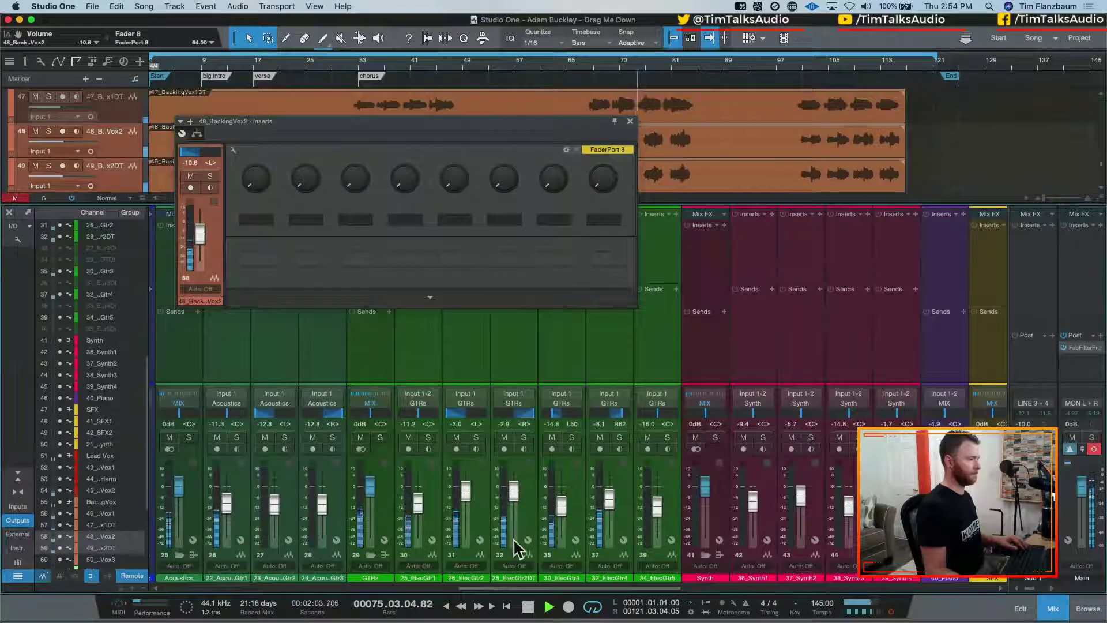
{"action": "left_click_drag", "start_coordinate": [420, 507], "coordinate": [419, 512]}
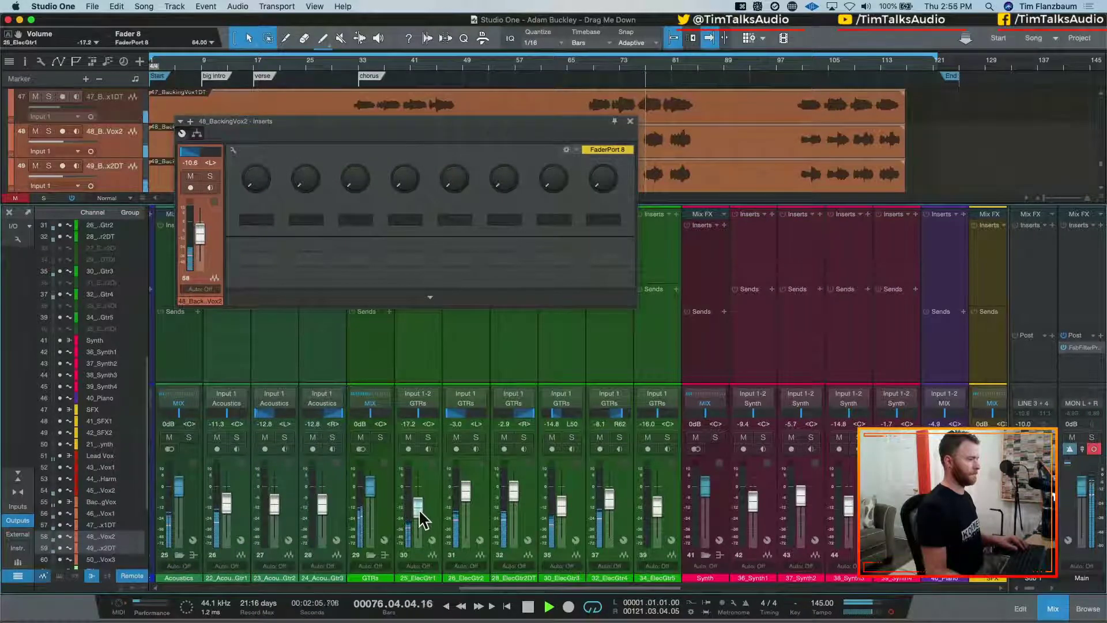
{"action": "left_click_drag", "start_coordinate": [523, 587], "coordinate": [355, 590]}
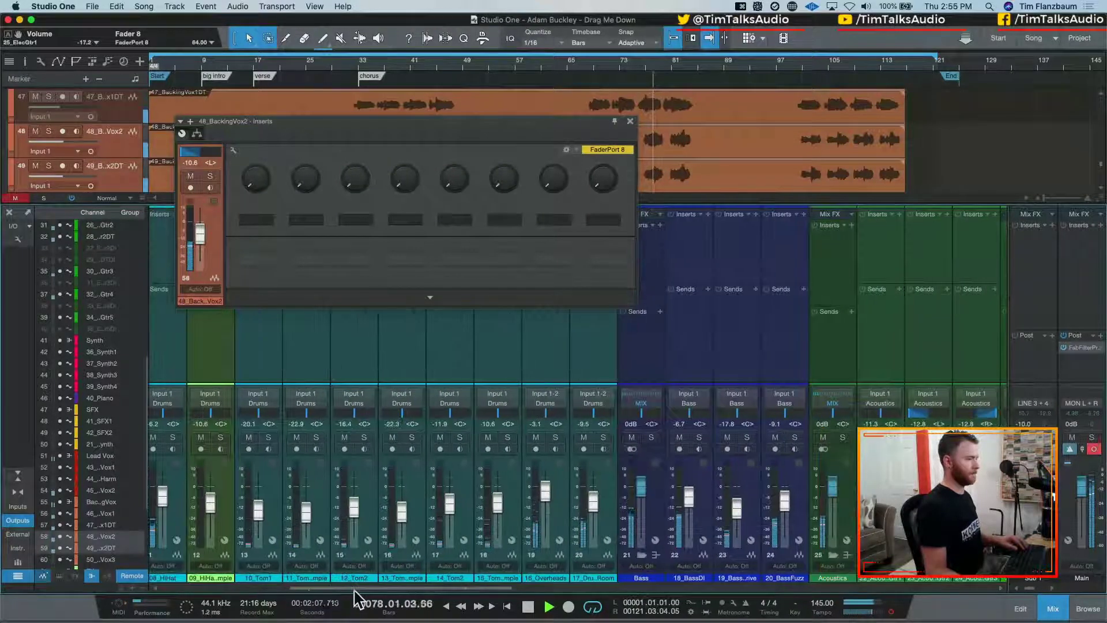
{"action": "left_click_drag", "start_coordinate": [502, 587], "coordinate": [542, 591]}
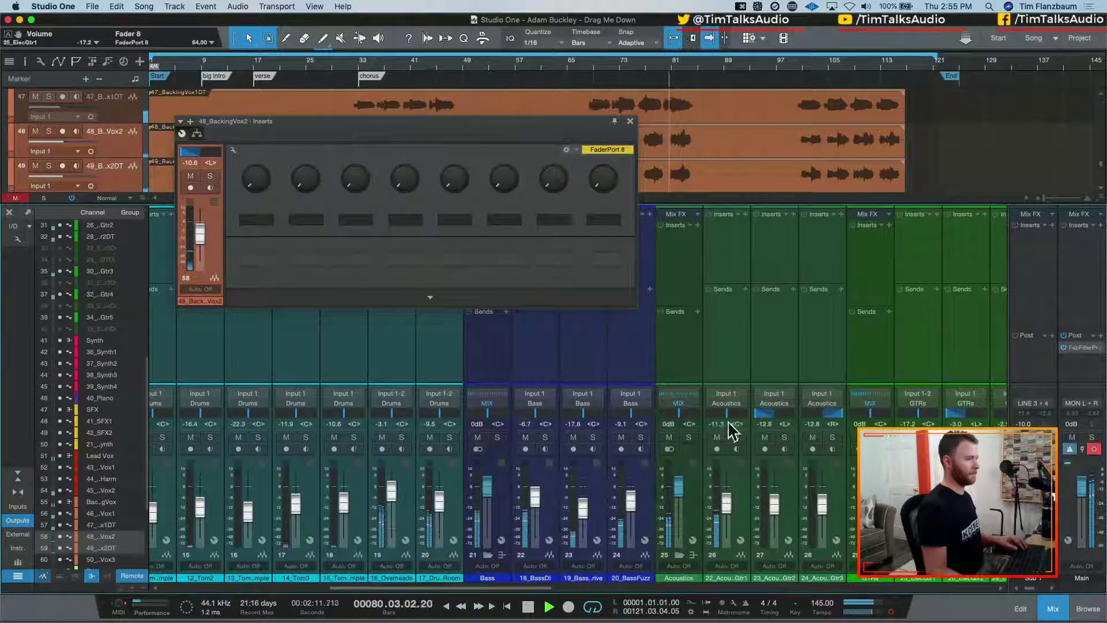
{"action": "left_click_drag", "start_coordinate": [729, 425], "coordinate": [724, 426]}
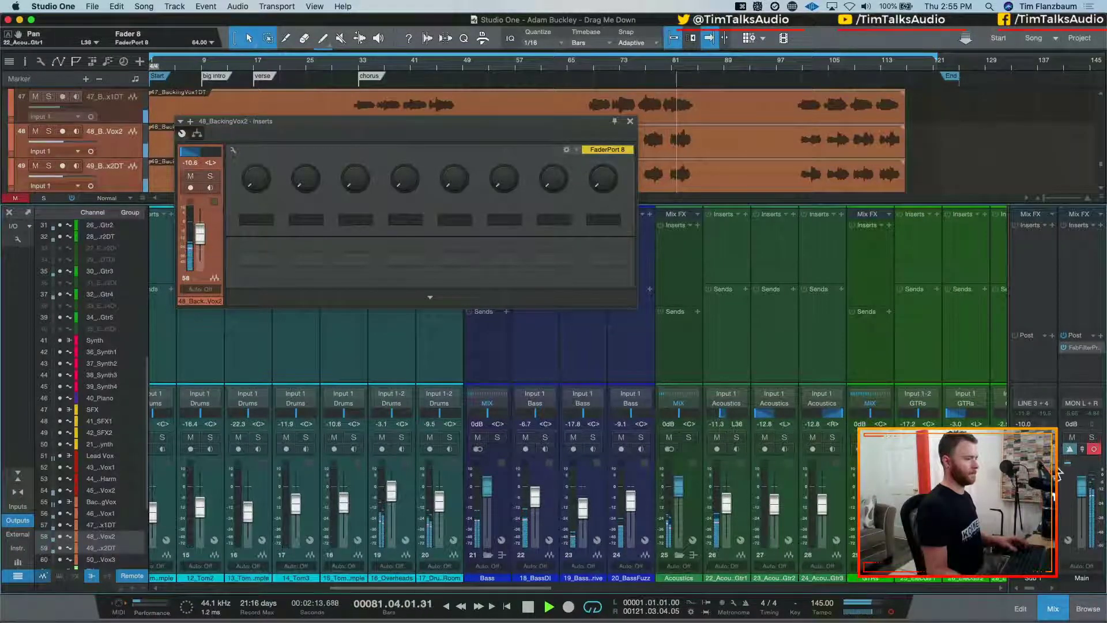
Stop playback, switch the main output from mono back to stereo and close the Pro-Q 3 window
{"action": "key", "text": "space"}
{"action": "left_click", "coordinate": [1099, 455]}
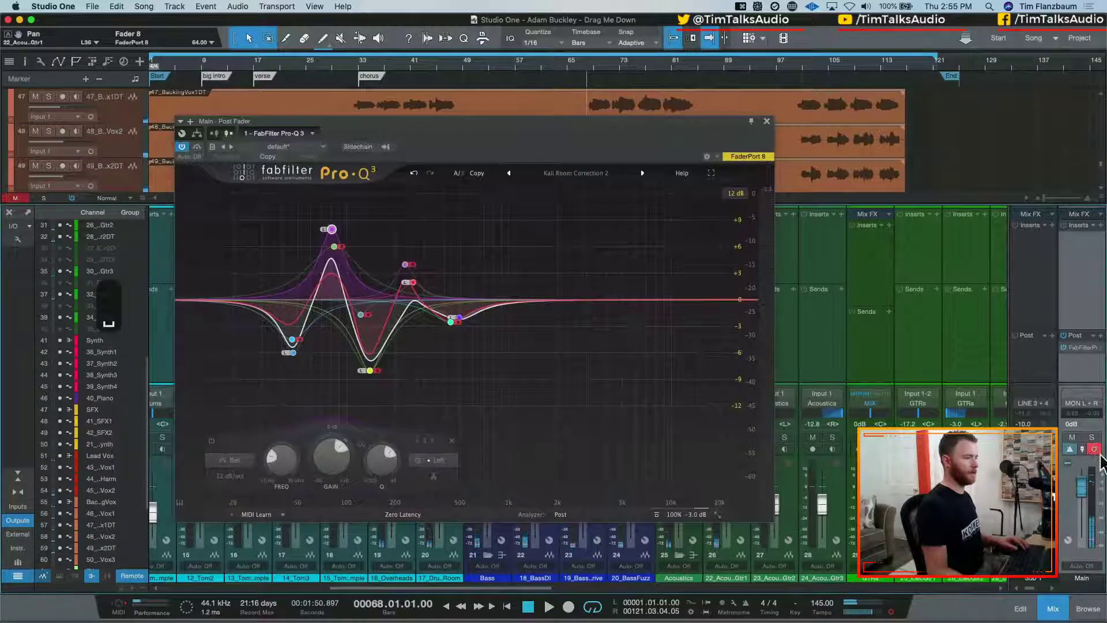
{"action": "left_click", "coordinate": [767, 121]}
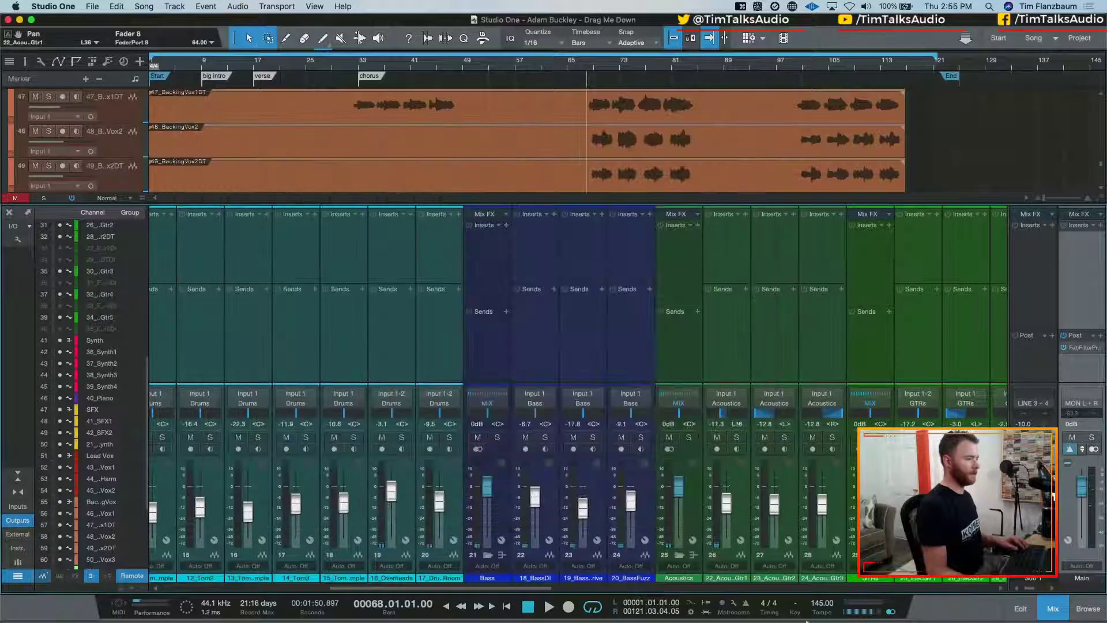
Play from bar 68 in stereo and check the balance across the vocal, effects and drum channels
{"action": "left_click_drag", "start_coordinate": [527, 588], "coordinate": [984, 598]}
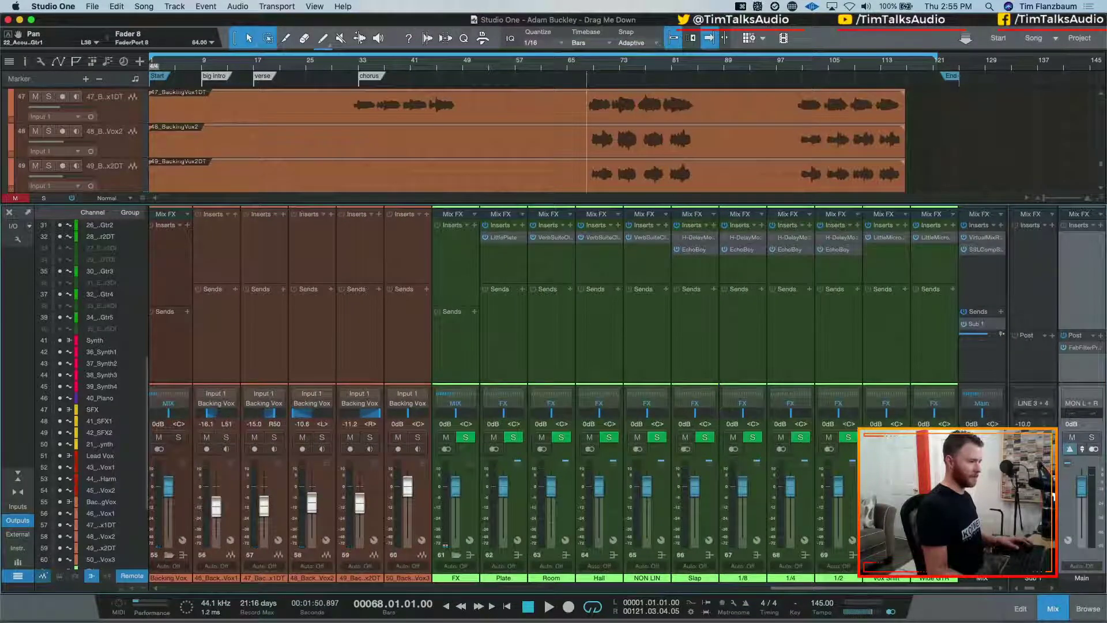
{"action": "key", "text": "space"}
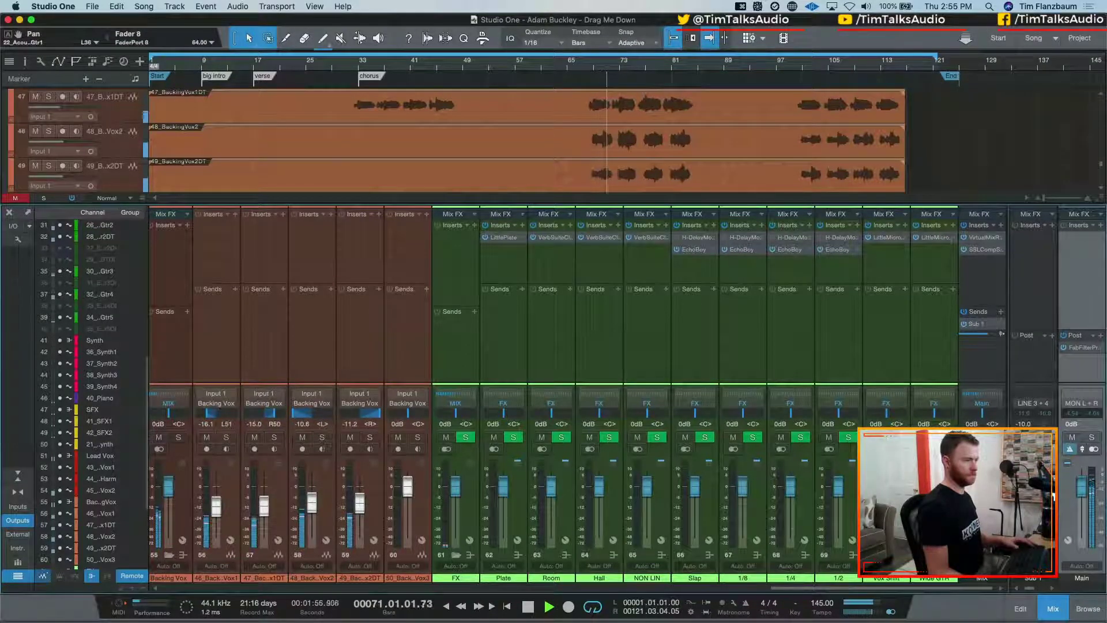
{"action": "left_click_drag", "start_coordinate": [910, 588], "coordinate": [222, 589]}
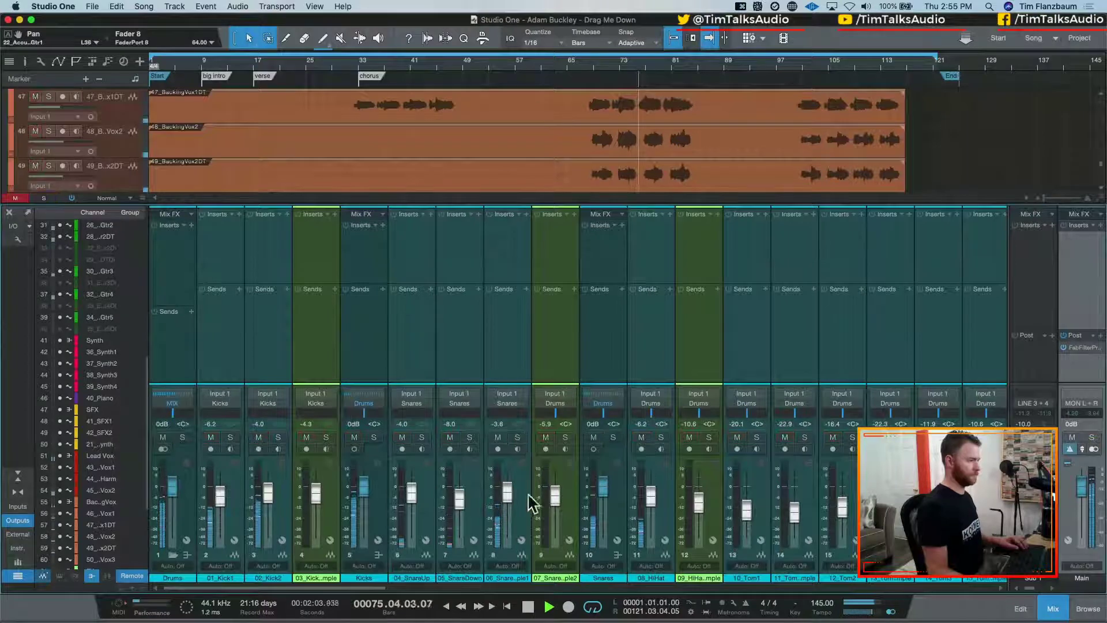
{"action": "left_click_drag", "start_coordinate": [383, 588], "coordinate": [972, 591]}
{"action": "key", "text": "space"}
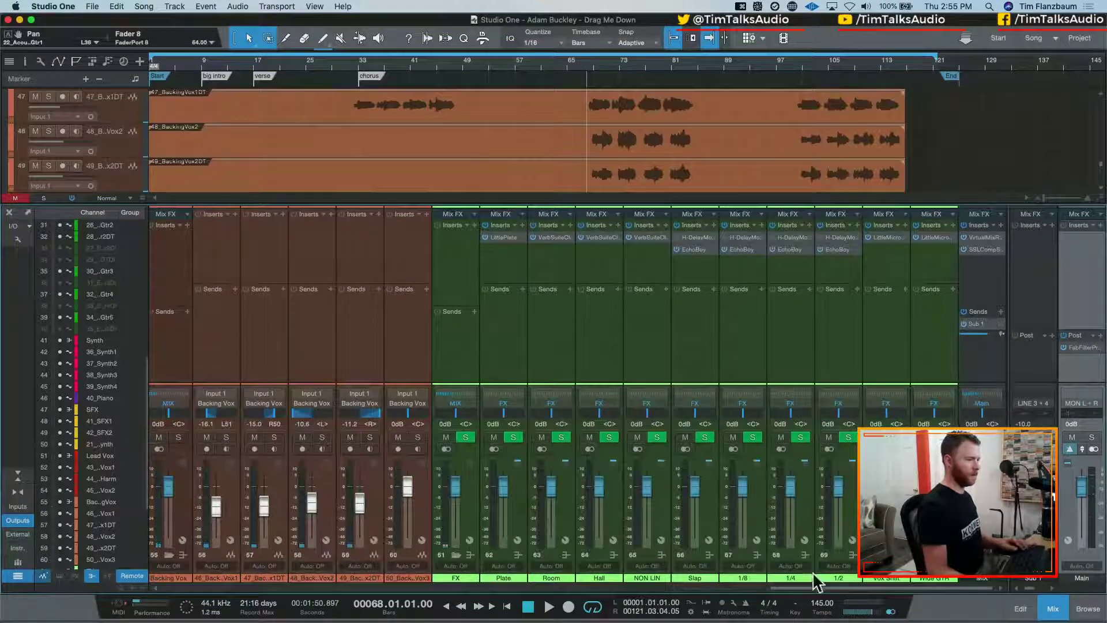
Add the Virtual Tape Machines plug-in to the MIX channel after the SSL compressor
{"action": "left_click_drag", "start_coordinate": [815, 588], "coordinate": [910, 601]}
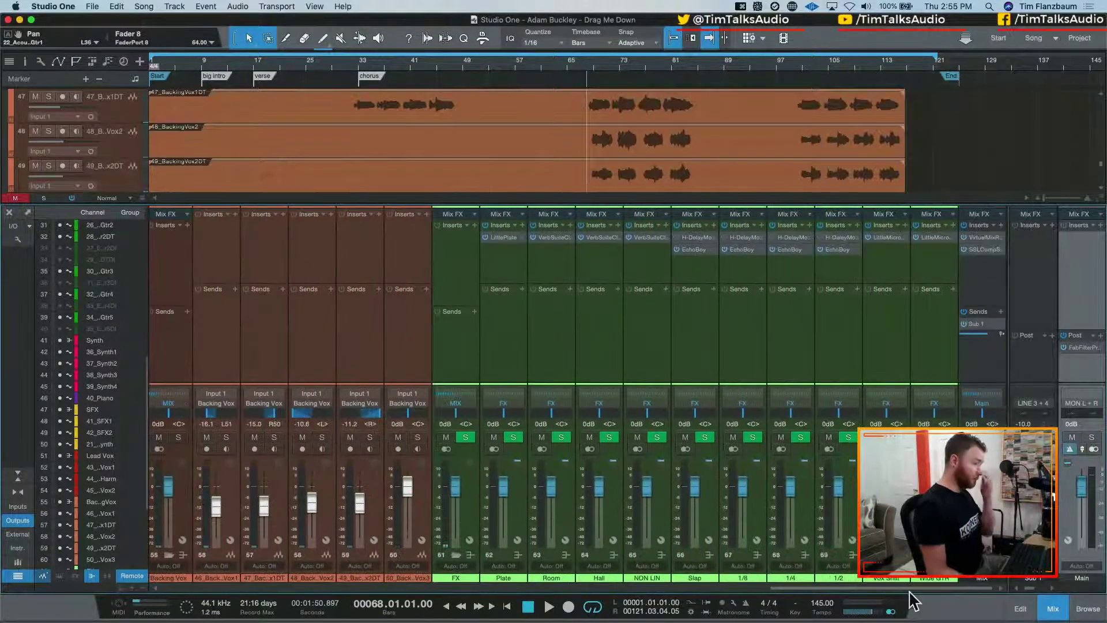
{"action": "left_click", "coordinate": [1001, 225]}
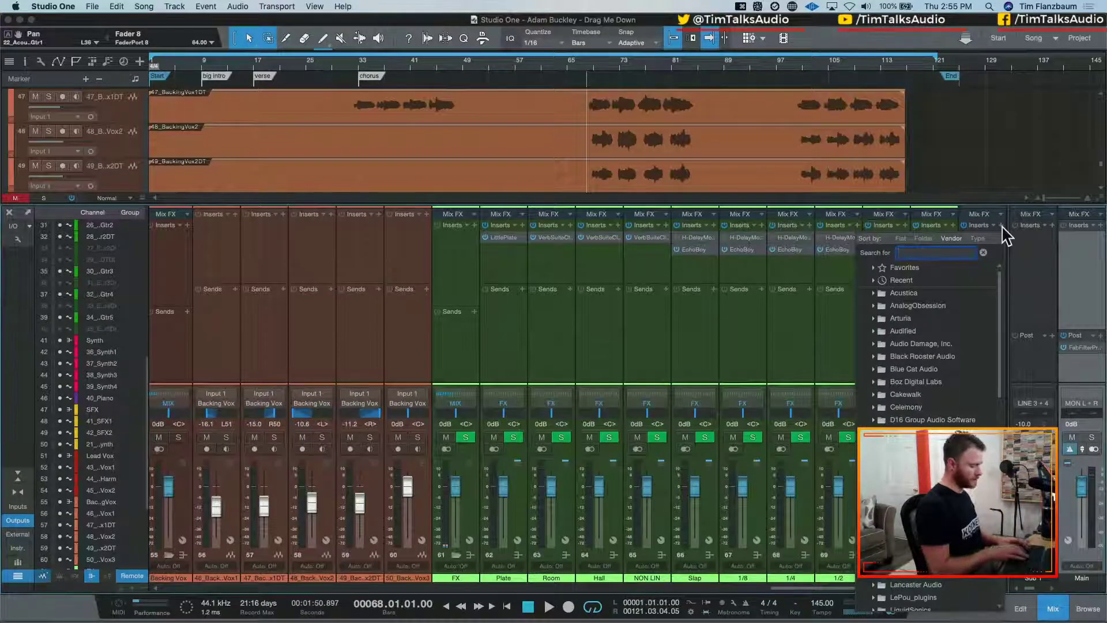
{"action": "type", "text": "virtaul"}
{"action": "key", "text": "BackSpace"}
{"action": "key", "text": "BackSpace"}
{"action": "key", "text": "BackSpace"}
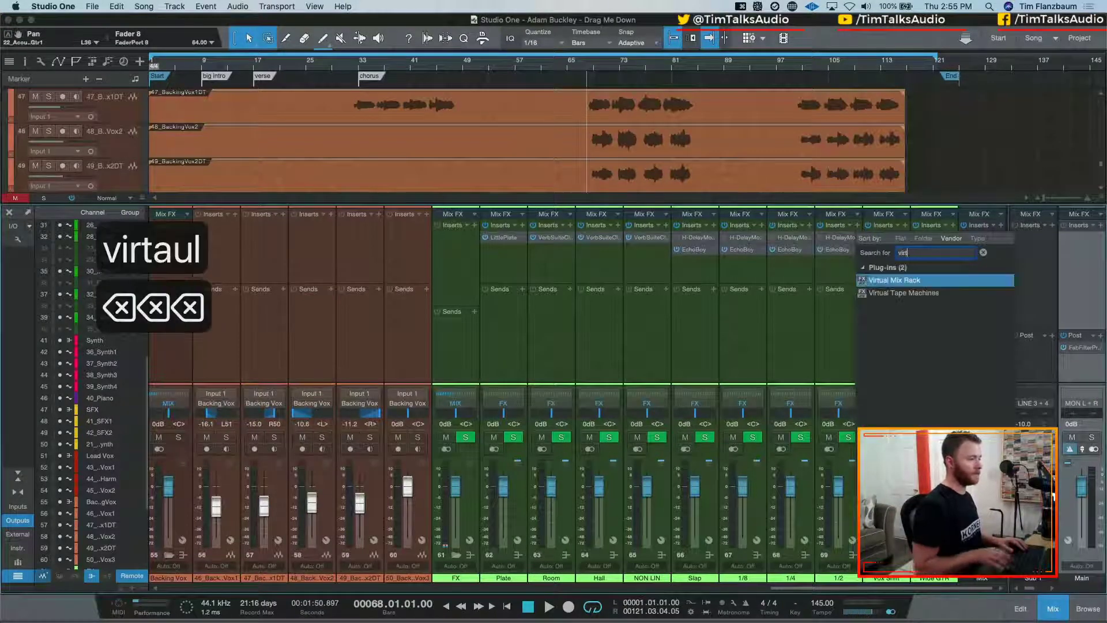
{"action": "key", "text": "Down"}
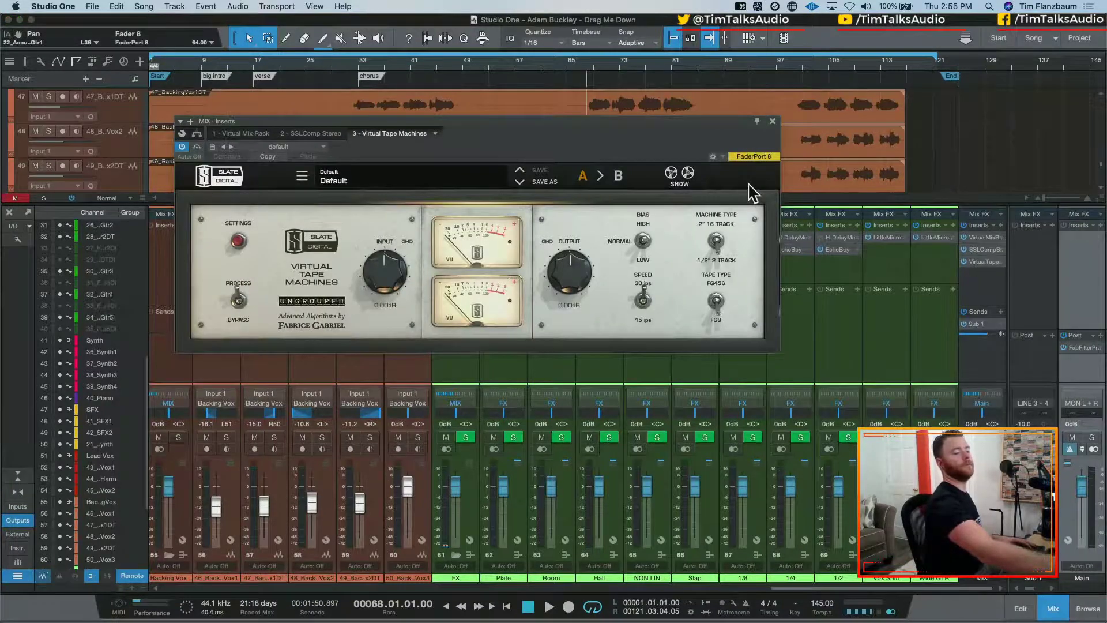
During playback, set the tape machine type to 2" 16 Track, compare the FG456 and FG9 tape types and choose FG9
{"action": "key", "text": "space"}
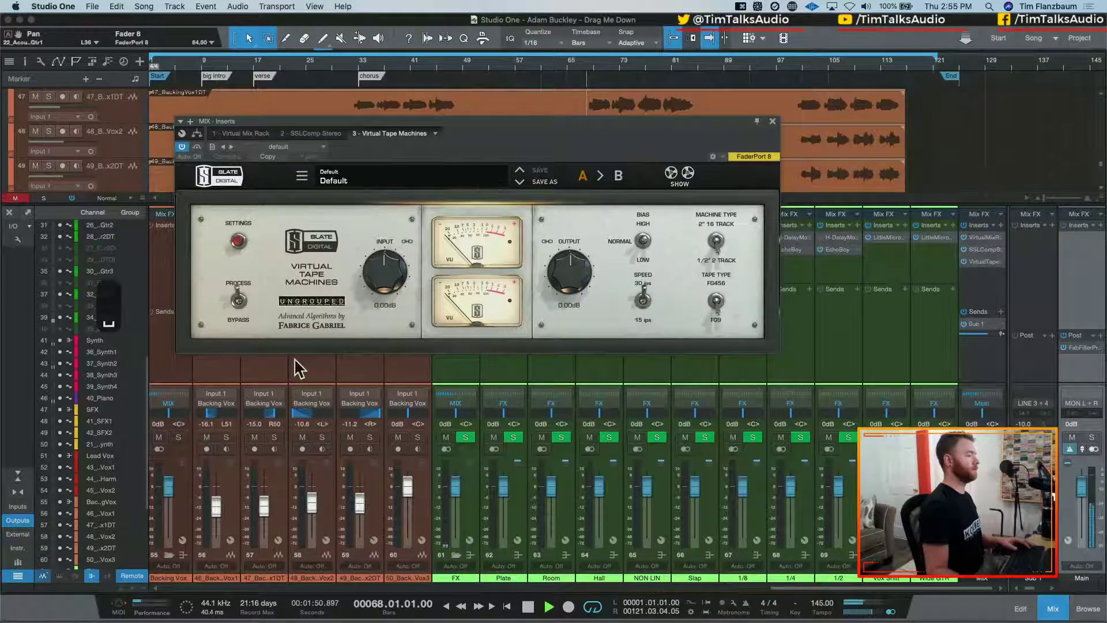
{"action": "left_click", "coordinate": [716, 242]}
{"action": "left_click", "coordinate": [716, 301]}
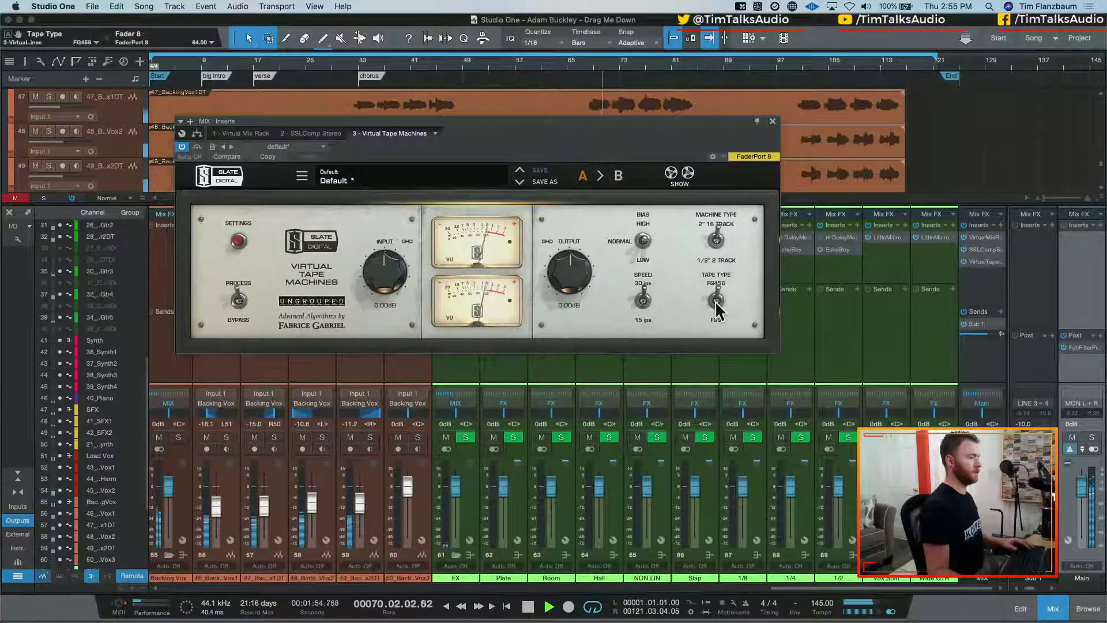
{"action": "left_click", "coordinate": [716, 300]}
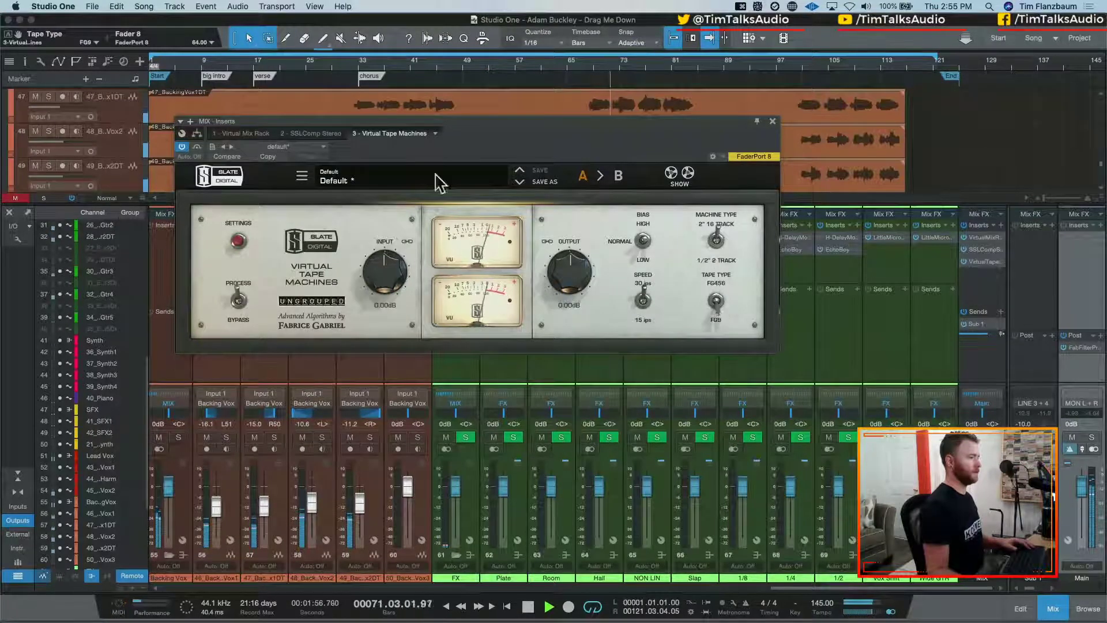
Compare the mix with the Virtual Tape Machines bypassed and processing during playback, and stop playback with the tape processing on
{"action": "left_click", "coordinate": [238, 299]}
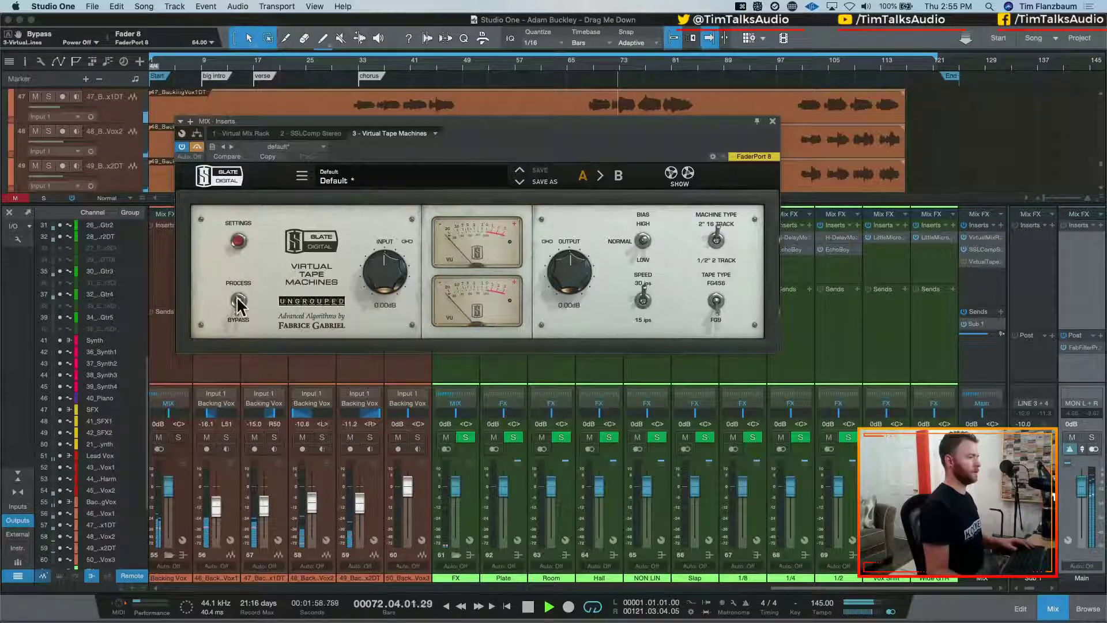
{"action": "left_click", "coordinate": [237, 300]}
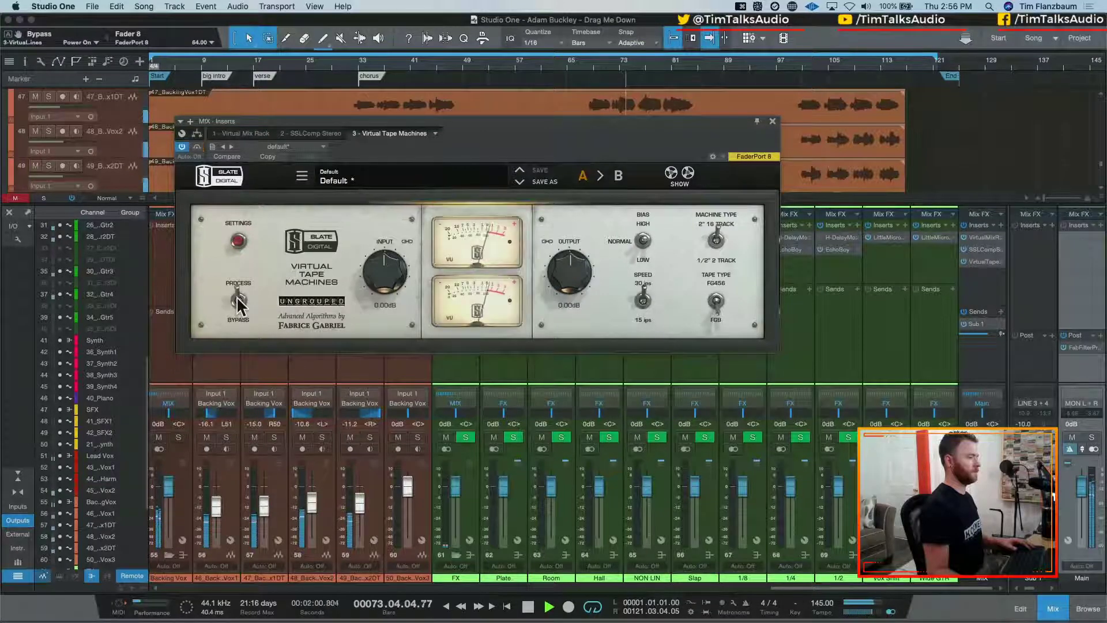
{"action": "left_click", "coordinate": [237, 298]}
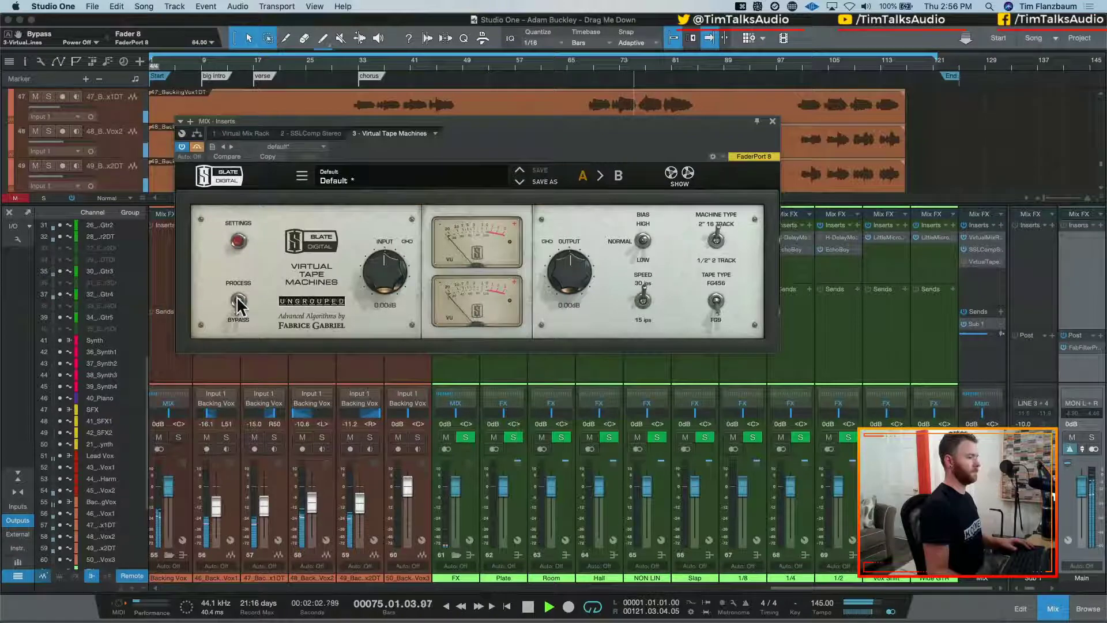
{"action": "left_click", "coordinate": [237, 299]}
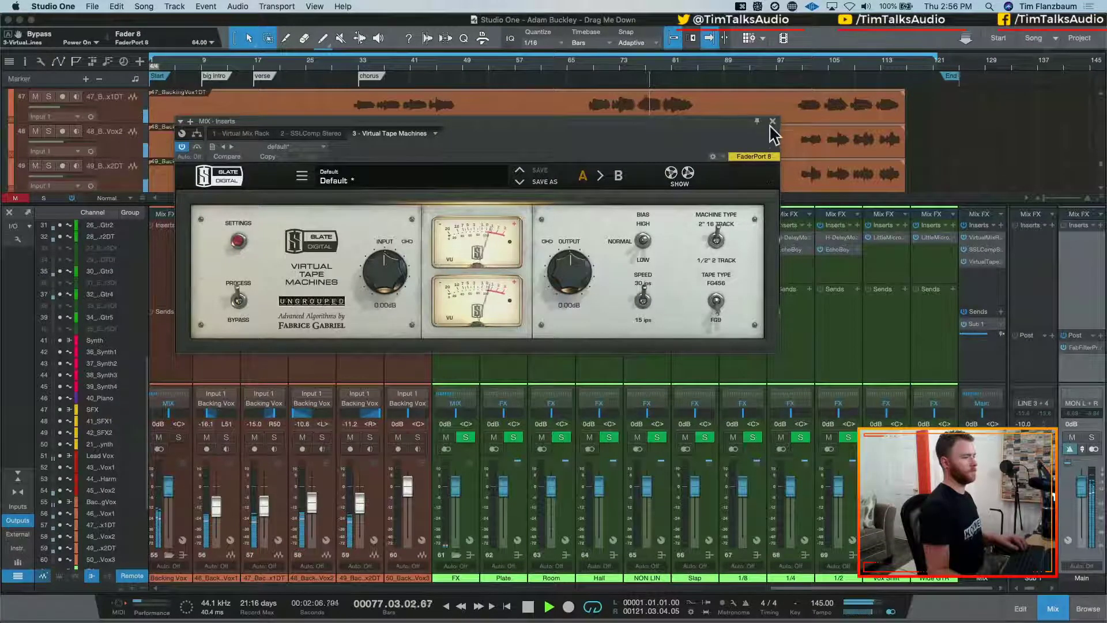
{"action": "left_click", "coordinate": [240, 306]}
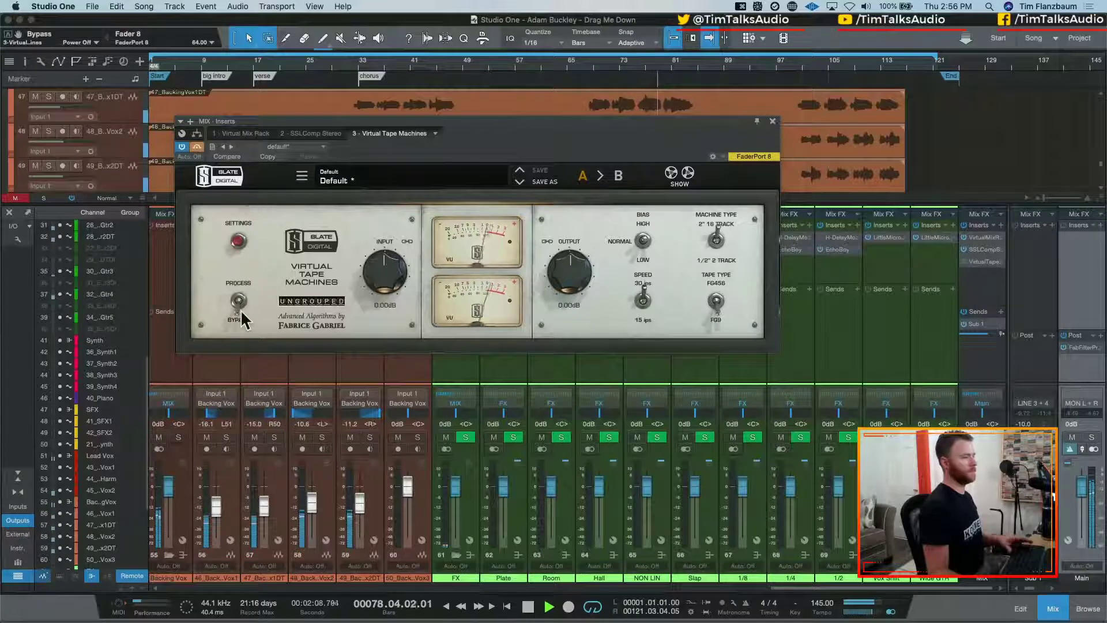
{"action": "key", "text": "space"}
{"action": "left_click", "coordinate": [210, 180]}
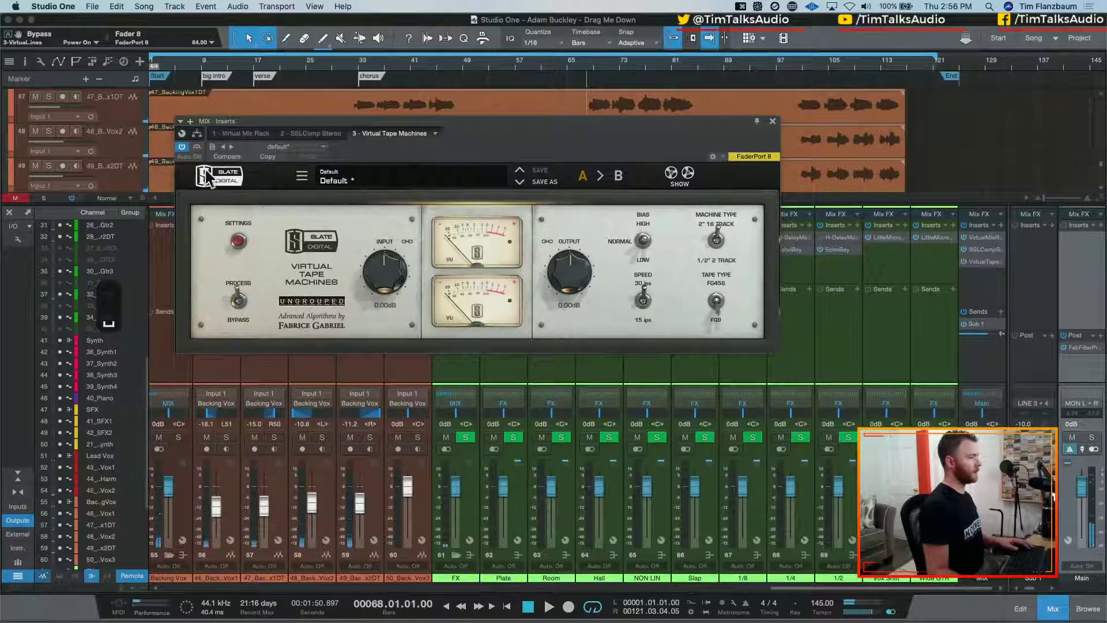
Turn off the Virtual Tape Machines and add the UAD Pultec EQP-1A Legacy equalizer to the MIX channel ahead of it
{"action": "left_click", "coordinate": [181, 146]}
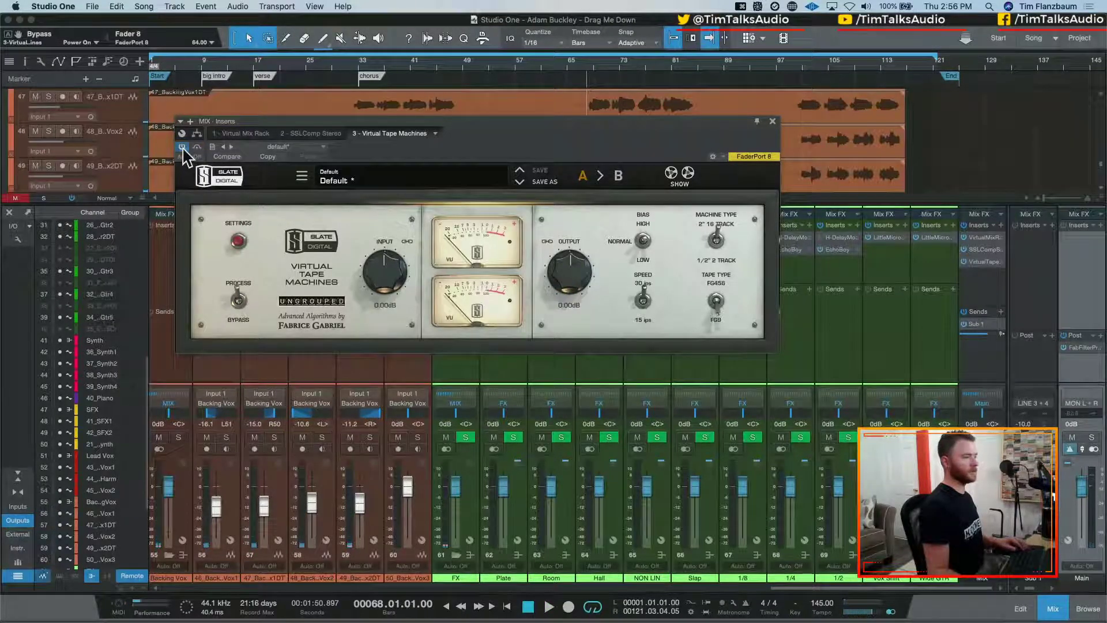
{"action": "left_click", "coordinate": [1001, 225]}
{"action": "type", "text": "pul"}
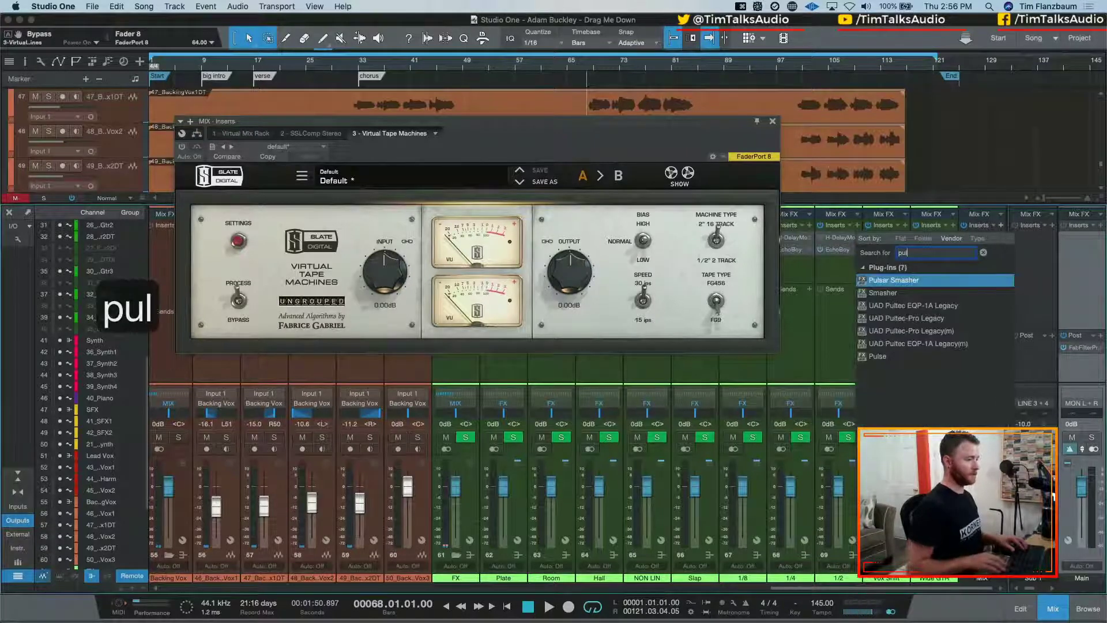
{"action": "key", "text": "Down"}
{"action": "key", "text": "Down"}
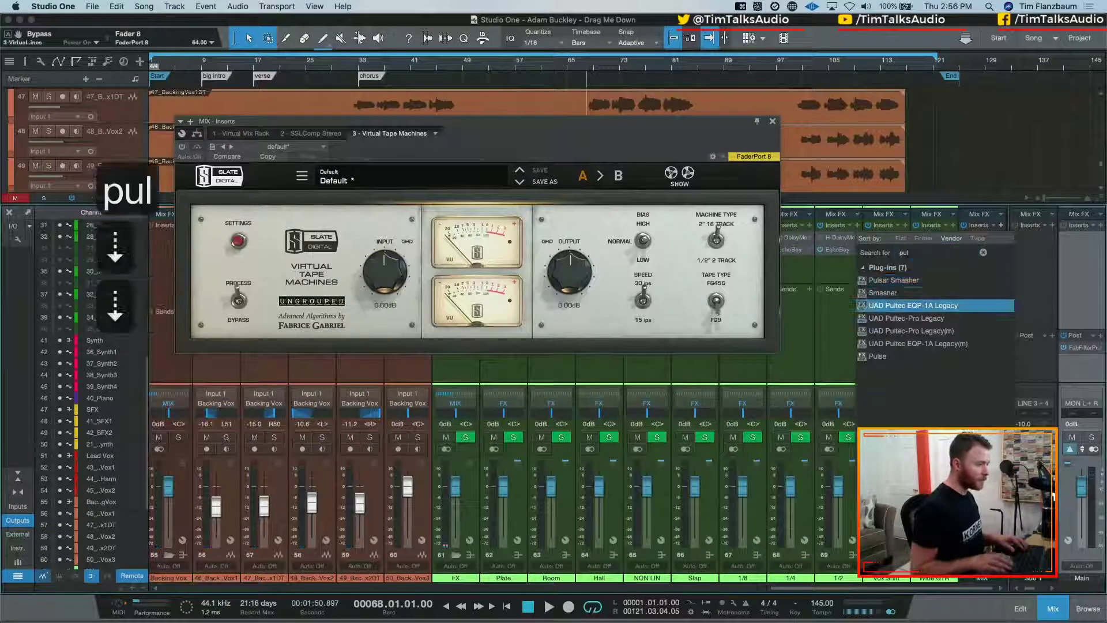
{"action": "key", "text": "Return"}
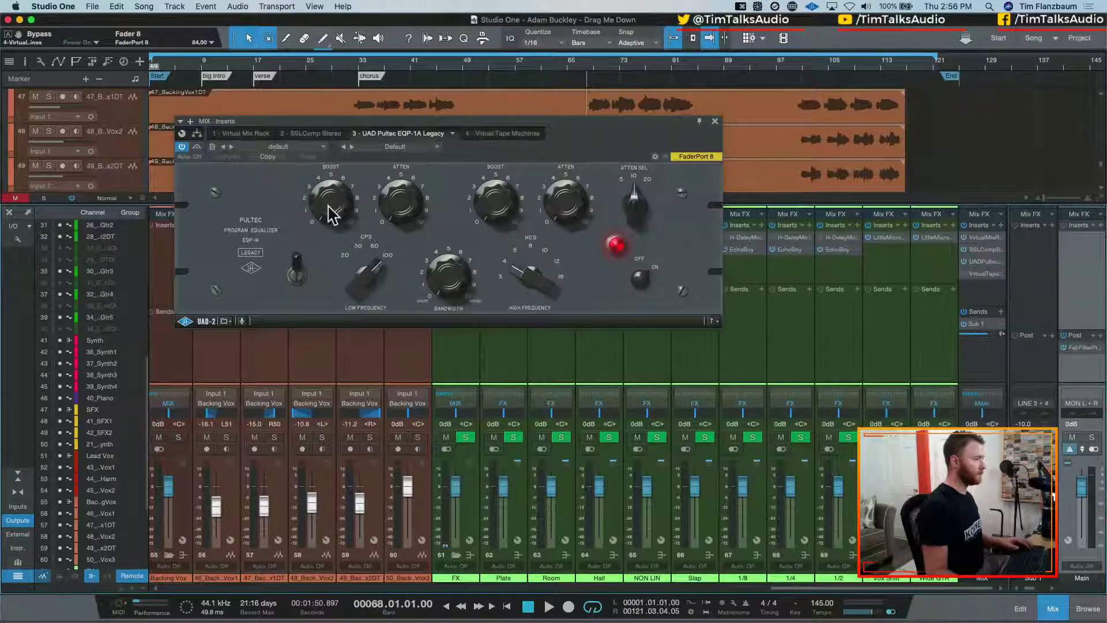
Set the Pultec's low frequency to 60 CPS, high frequency to 10 KCS, bandwidth to 10 and attenuation selector to 20
{"action": "left_click_drag", "start_coordinate": [385, 277], "coordinate": [374, 297]}
{"action": "left_click_drag", "start_coordinate": [551, 297], "coordinate": [540, 277]}
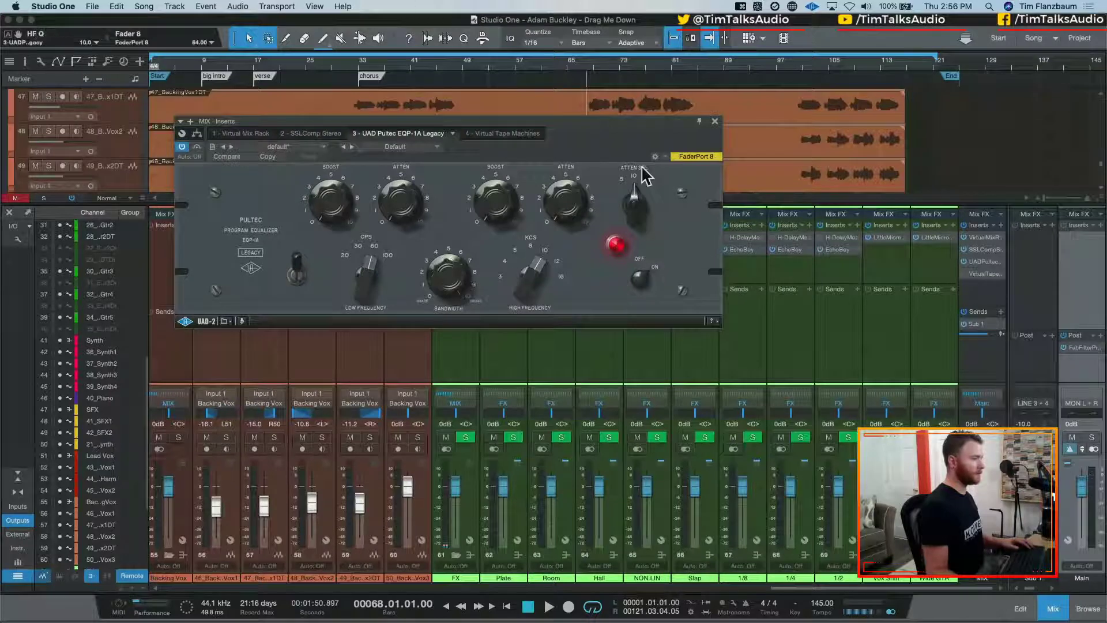
{"action": "left_click", "coordinate": [633, 205]}
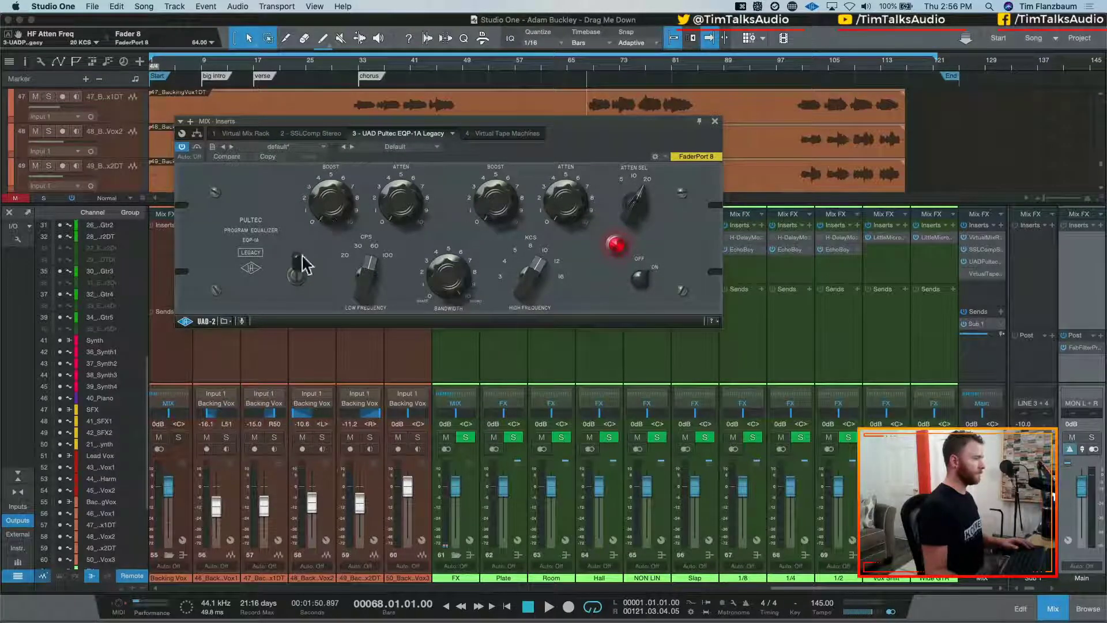
During playback, dial in the Pultec's low-frequency boost and attenuation and a slight high-frequency boost at 8 KCS
{"action": "key", "text": "space"}
{"action": "left_click_drag", "start_coordinate": [333, 215], "coordinate": [323, 176]}
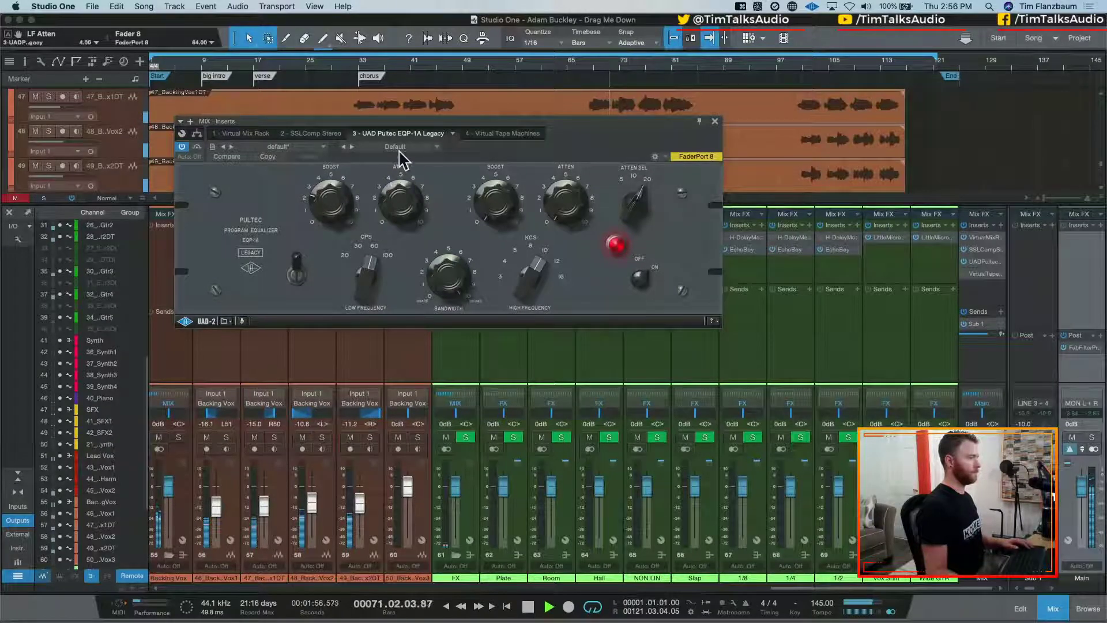
{"action": "left_click_drag", "start_coordinate": [402, 159], "coordinate": [352, 222]}
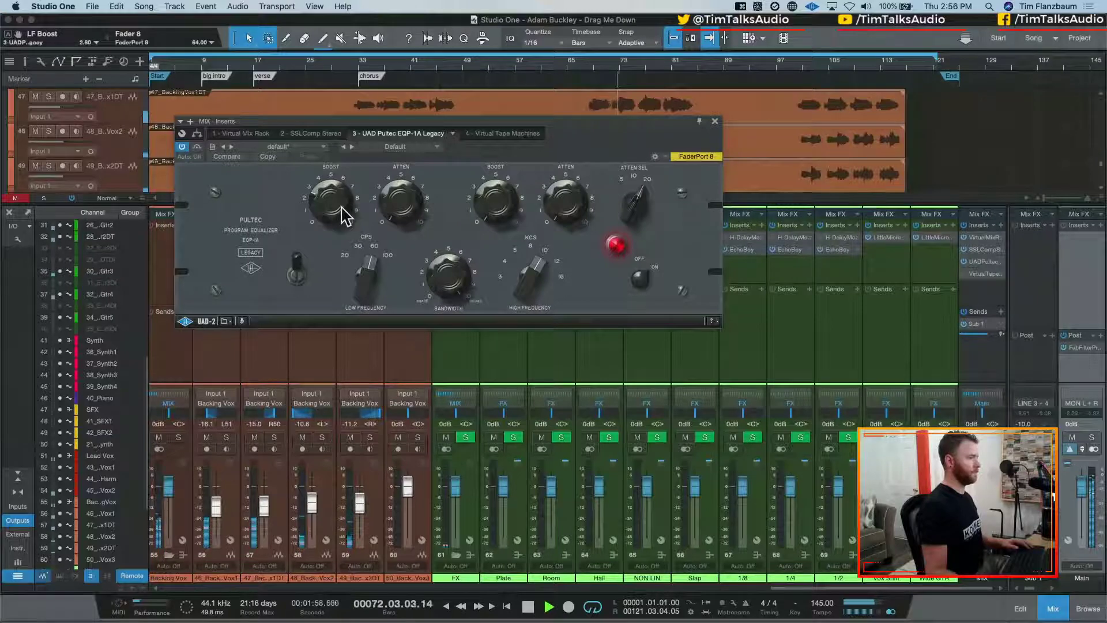
{"action": "left_click_drag", "start_coordinate": [397, 205], "coordinate": [391, 183]}
{"action": "left_click_drag", "start_coordinate": [495, 210], "coordinate": [480, 154]}
{"action": "left_click_drag", "start_coordinate": [543, 302], "coordinate": [534, 311]}
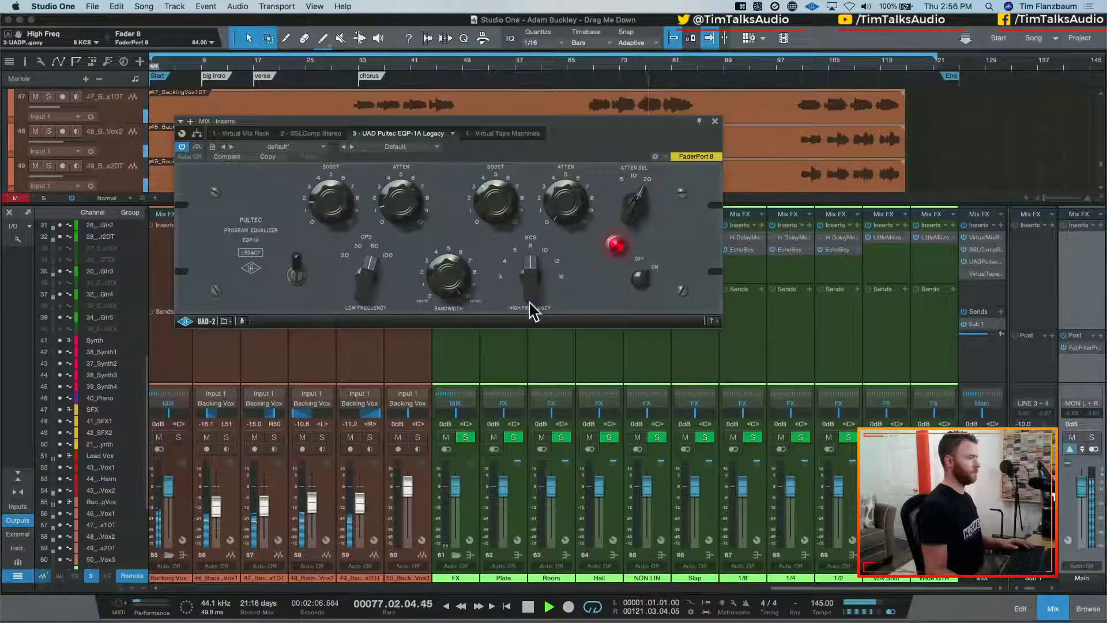
{"action": "left_click_drag", "start_coordinate": [491, 227], "coordinate": [494, 219]}
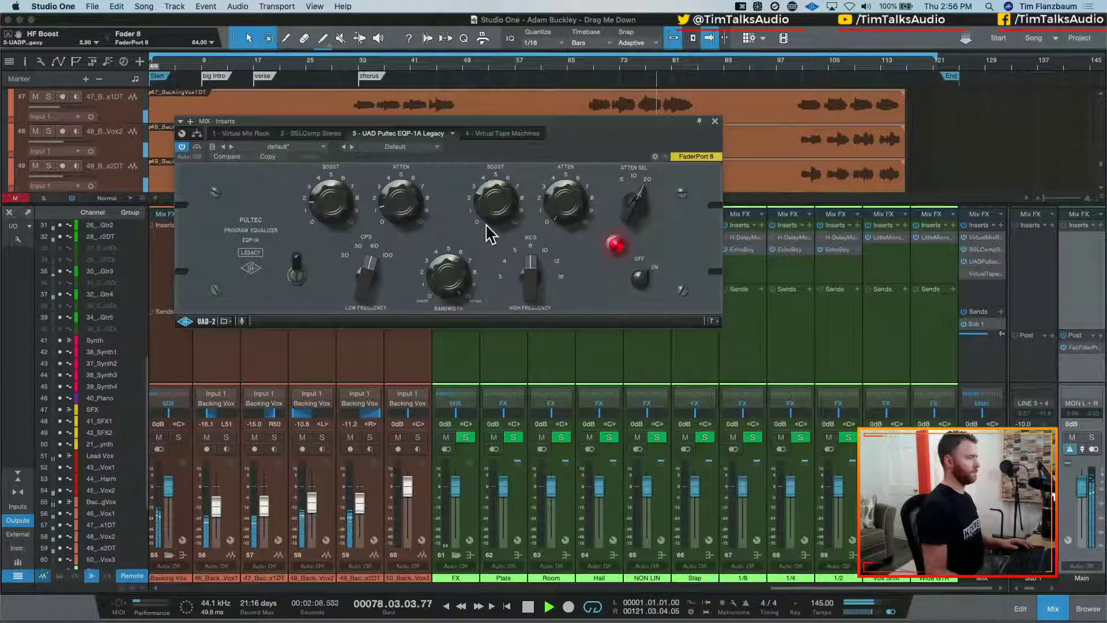
Compare the mix with the Pultec EQ switched out and in, leave it in and close its window
{"action": "left_click", "coordinate": [298, 276]}
{"action": "left_click", "coordinate": [296, 271]}
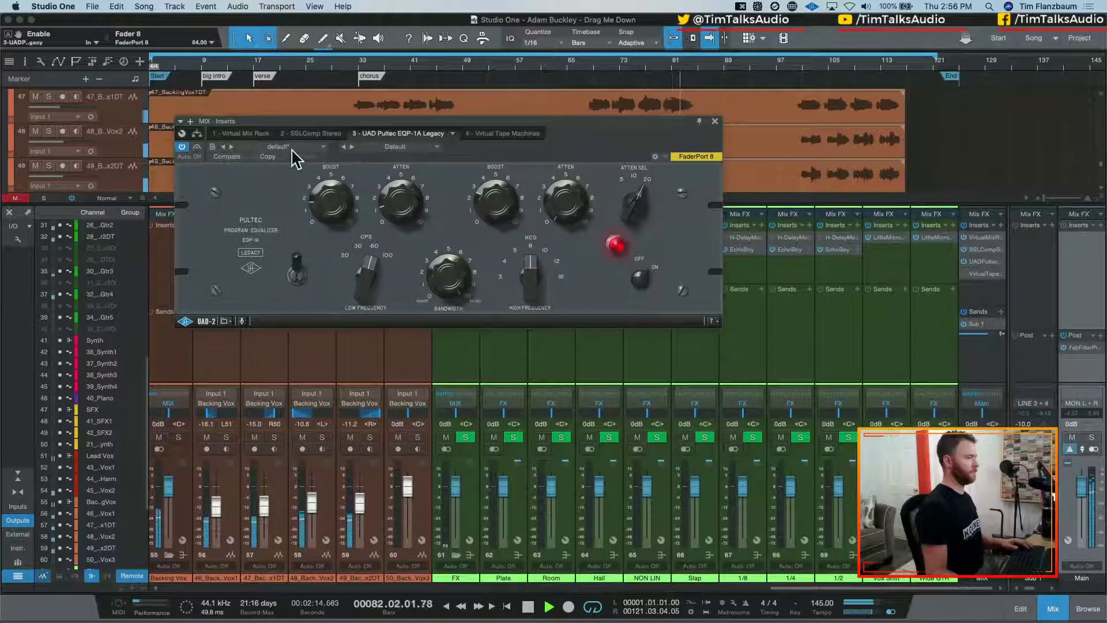
{"action": "left_click", "coordinate": [715, 121]}
Search the plug-ins for "ssl" and add a second SSLComp Stereo compressor to the MIX channel
{"action": "left_click", "coordinate": [1037, 237]}
{"action": "type", "text": "ssl"}
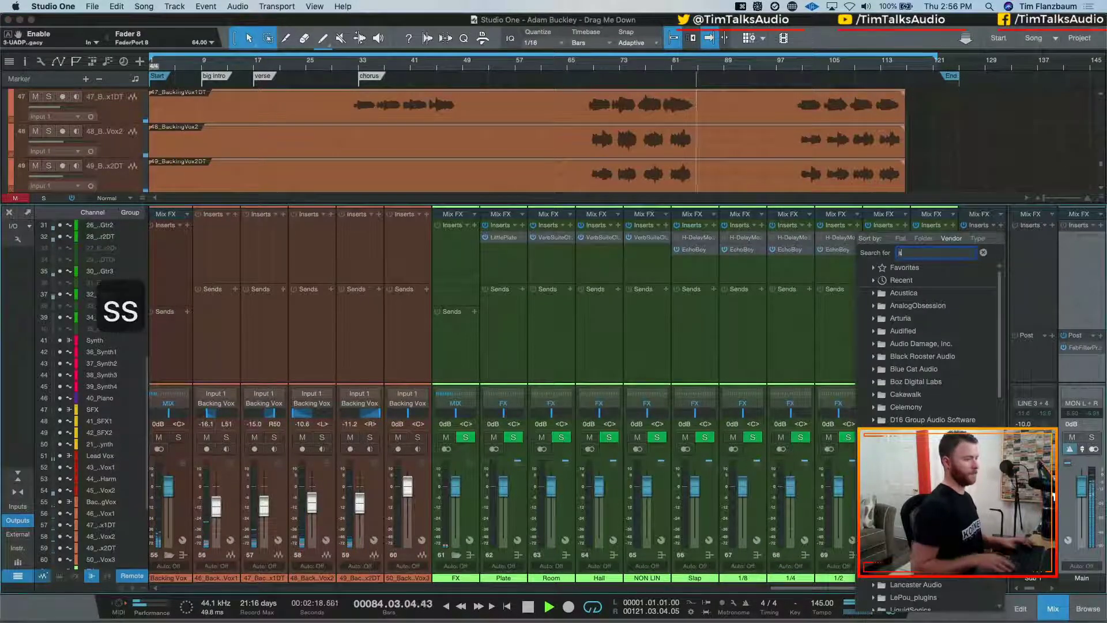
{"action": "key", "text": "Down"}
{"action": "key", "text": "Down"}
{"action": "key", "text": "Down"}
{"action": "key", "text": "Return"}
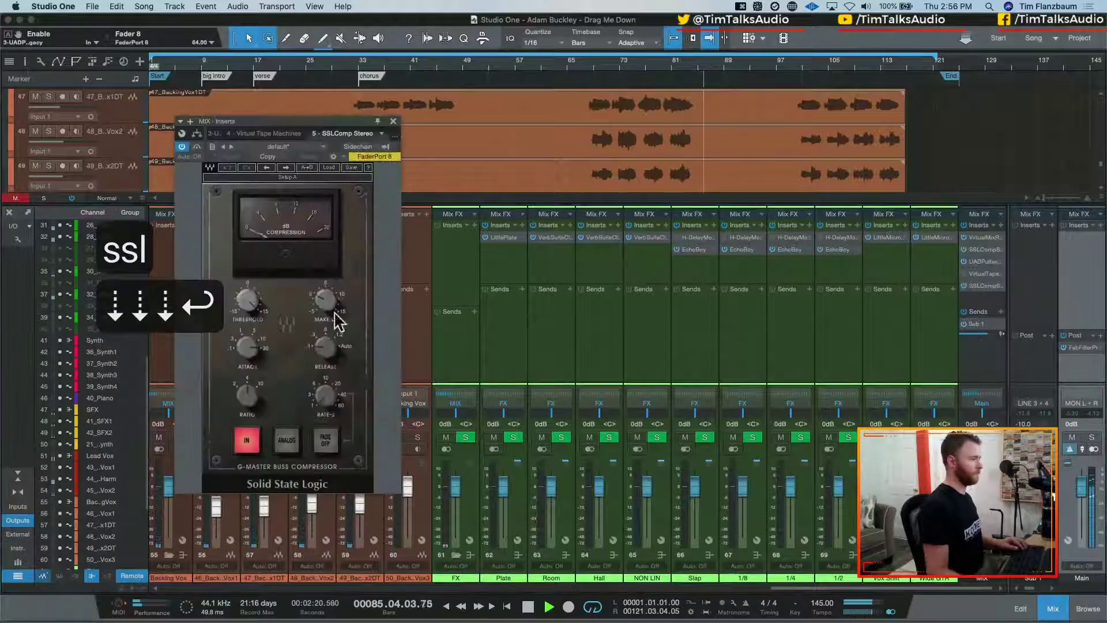
Set the second SSL compressor's threshold to about 12.1 dB and move it ahead of the Virtual Tape Machines insert
{"action": "left_click", "coordinate": [245, 311]}
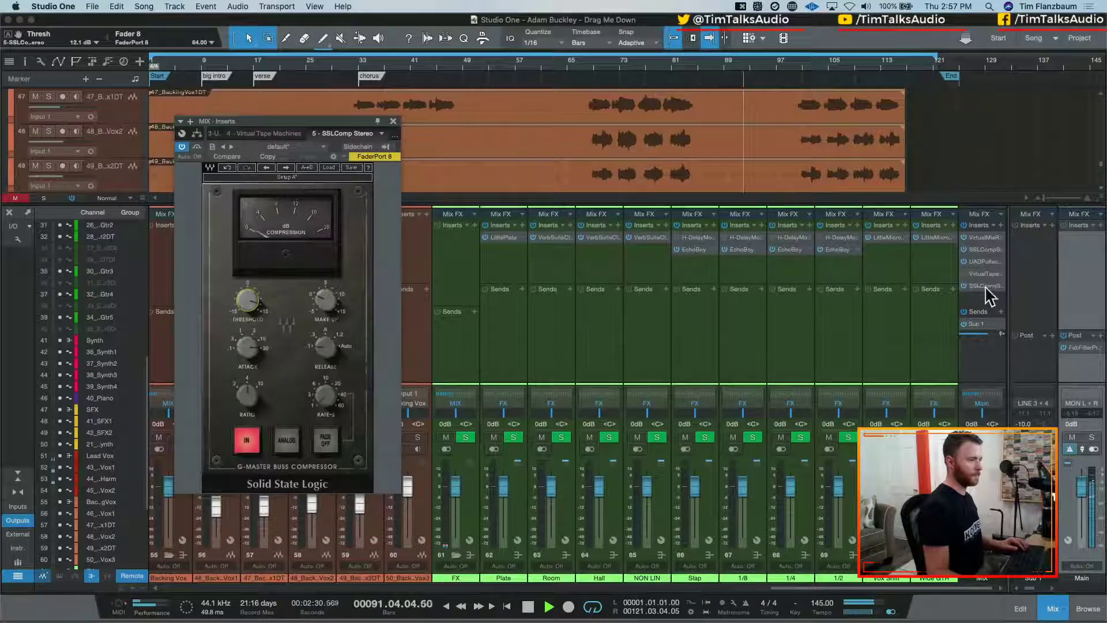
{"action": "left_click_drag", "start_coordinate": [986, 285], "coordinate": [980, 269]}
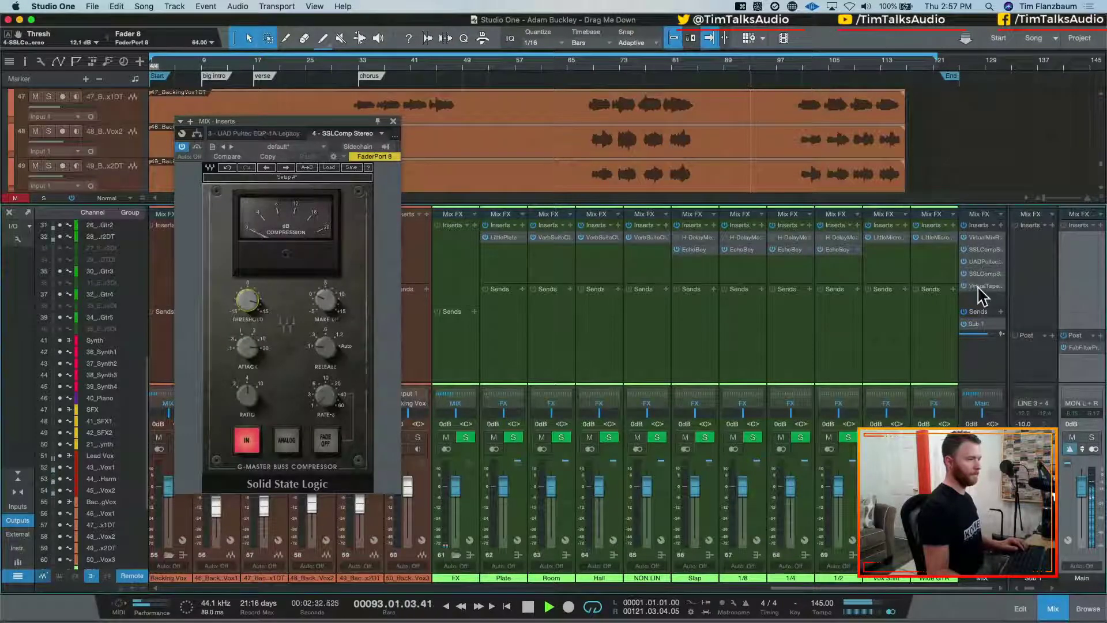
Open the Virtual Tape Machines, unlink its input and output gains and lower only the output gain, restarting playback from bar 68
{"action": "double_click", "coordinate": [980, 285]}
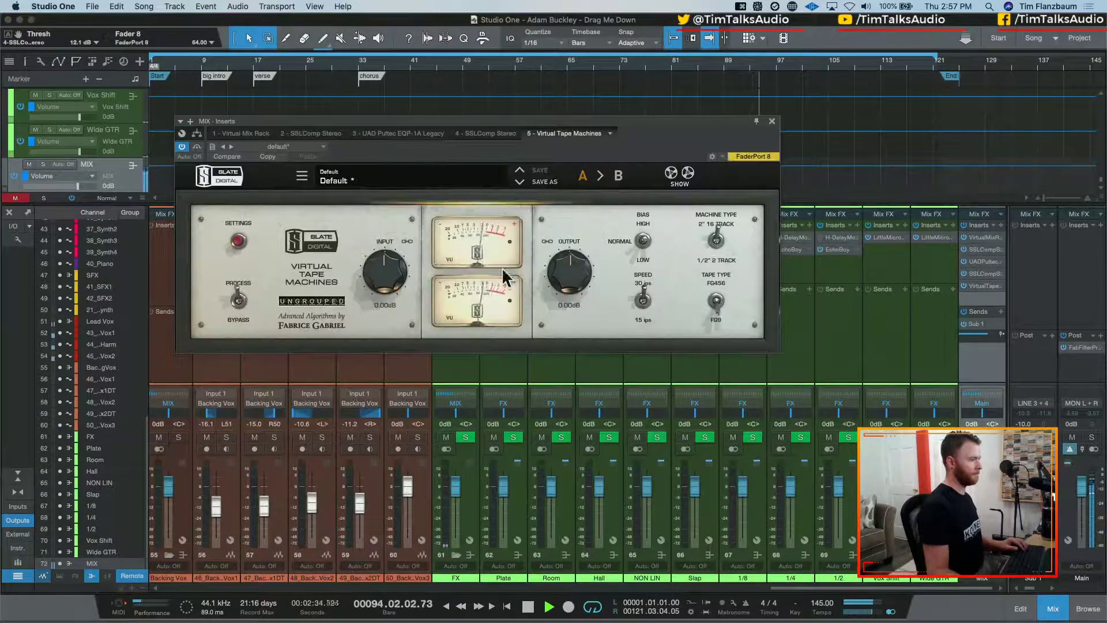
{"action": "left_click_drag", "start_coordinate": [565, 270], "coordinate": [560, 286]}
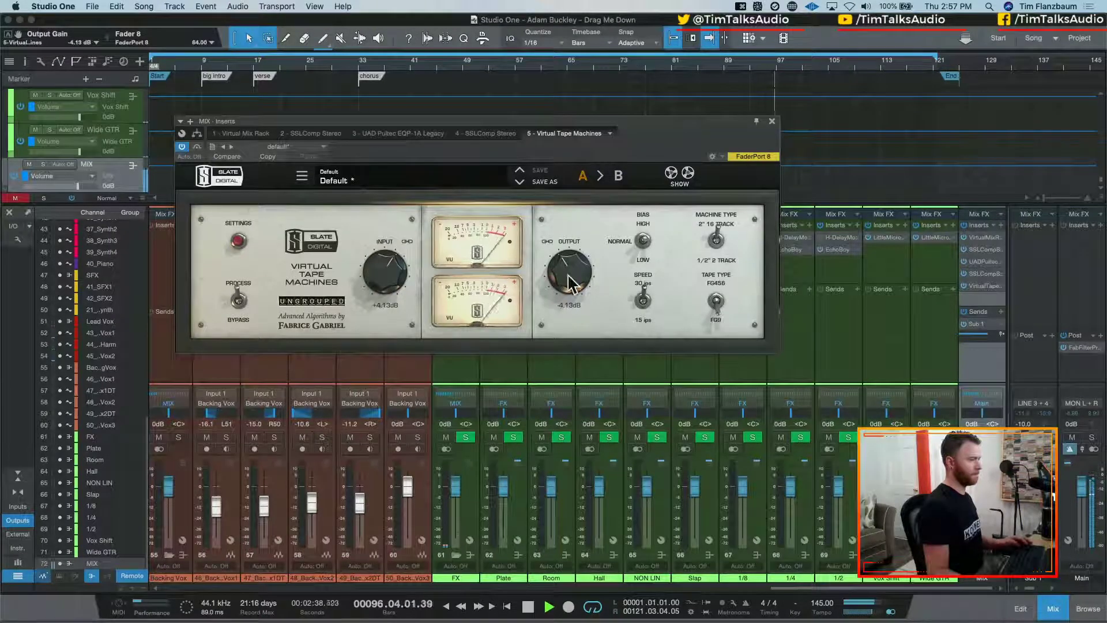
{"action": "double_click", "coordinate": [569, 276]}
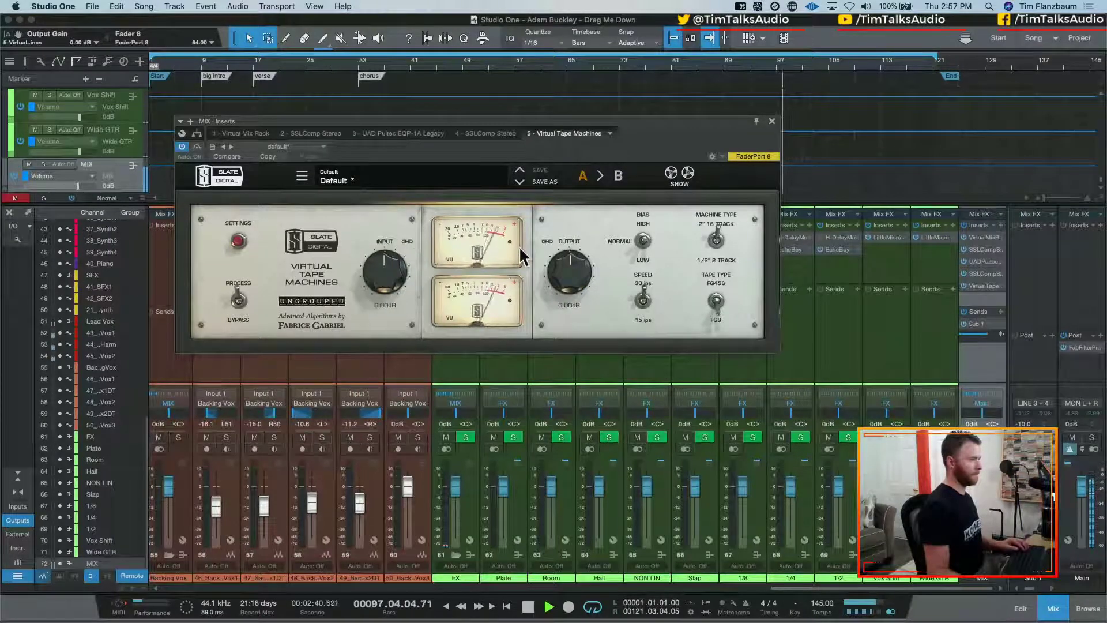
{"action": "key", "text": "space"}
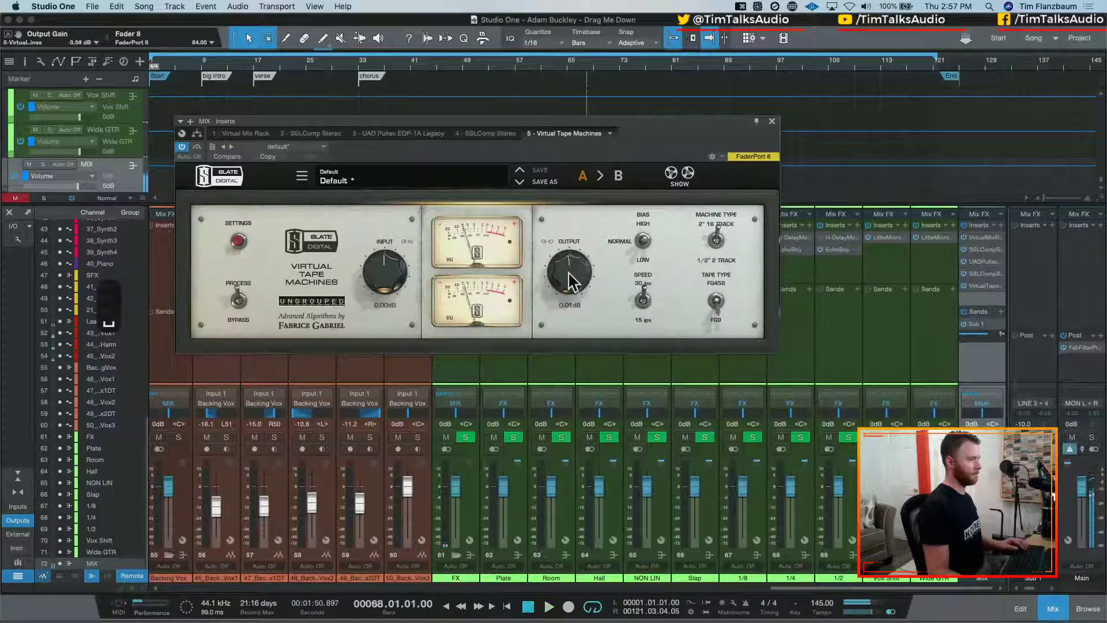
{"action": "key", "text": "space"}
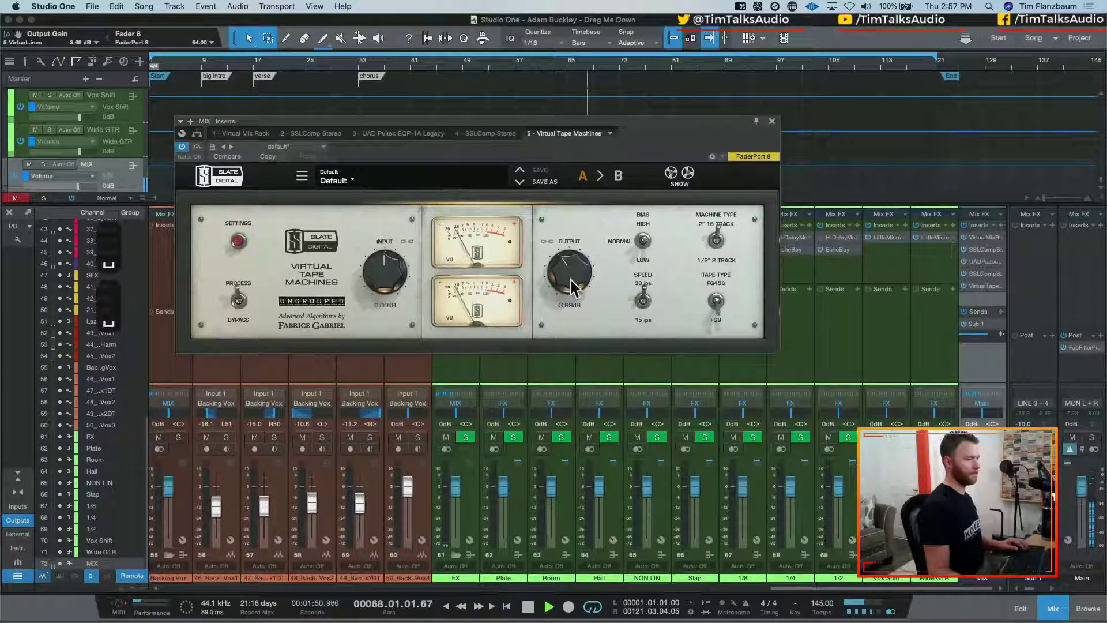
Compare the MIX channel's loudness with all its inserts bypassed and active
{"action": "left_click", "coordinate": [963, 226]}
{"action": "left_click", "coordinate": [964, 226]}
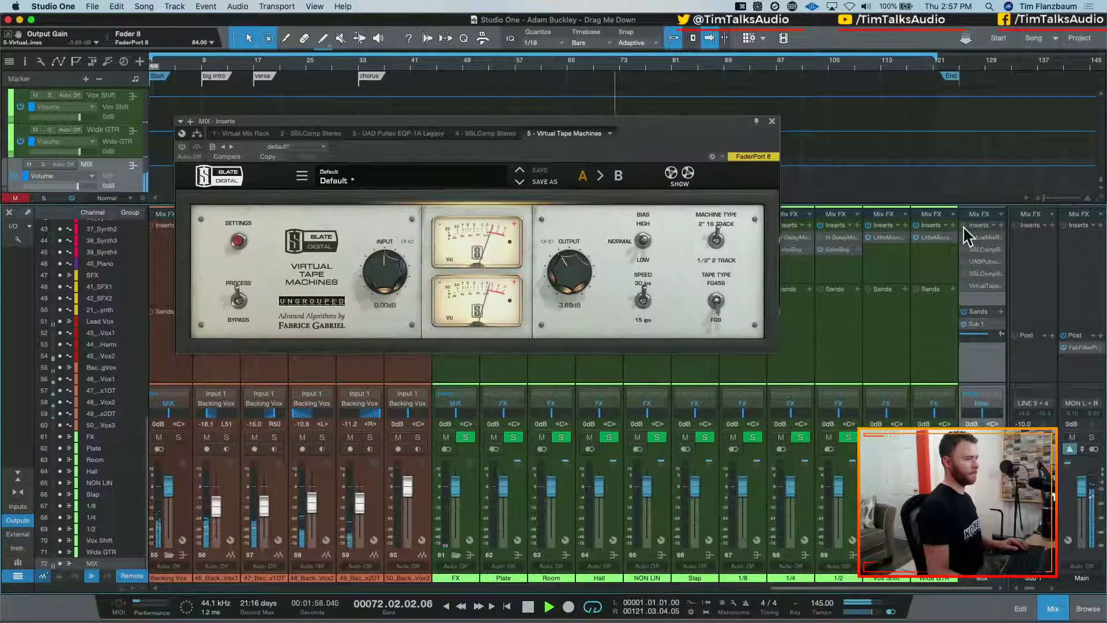
{"action": "left_click", "coordinate": [964, 226]}
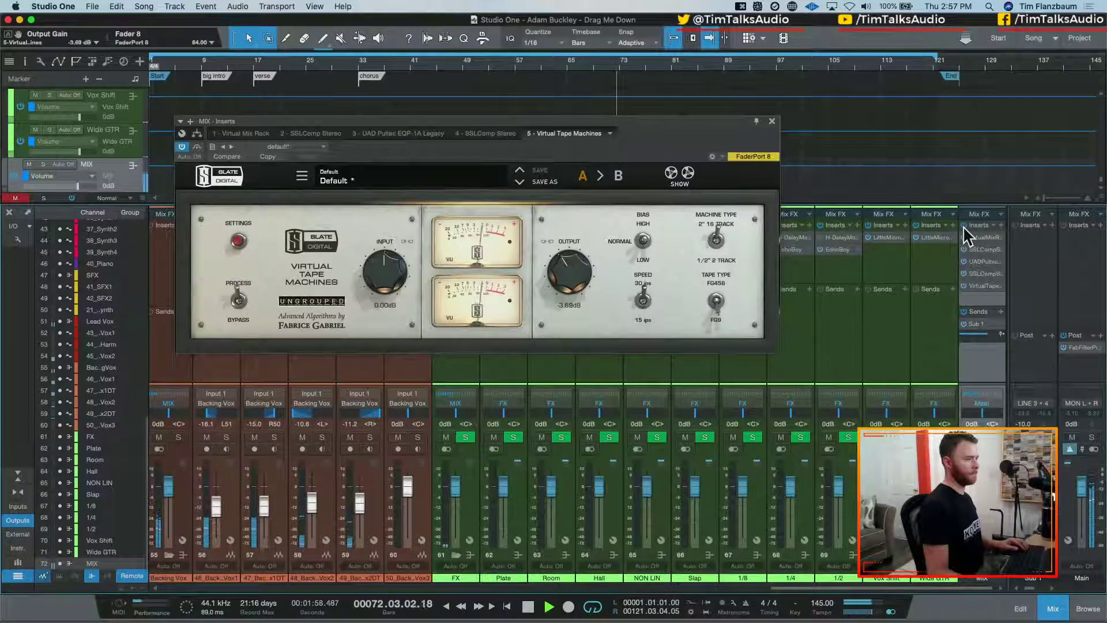
Set the tape machine's output gain to -2 dB and compare the mix with the MIX inserts bypassed and active
{"action": "left_click", "coordinate": [570, 305]}
{"action": "type", "text": "-2"}
{"action": "key", "text": "Return"}
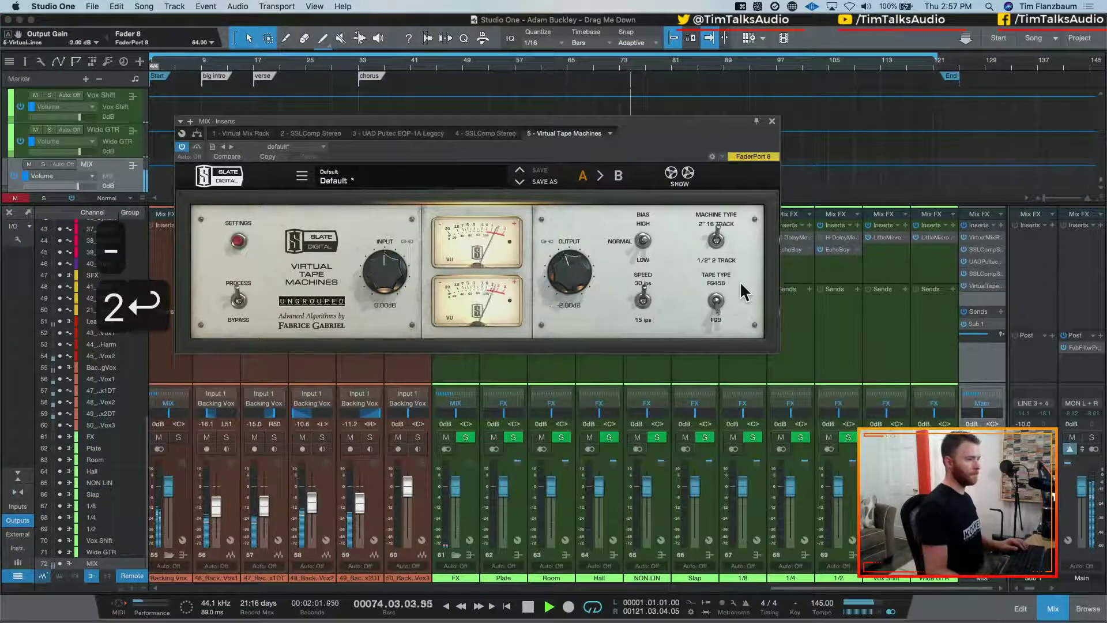
{"action": "left_click", "coordinate": [962, 226]}
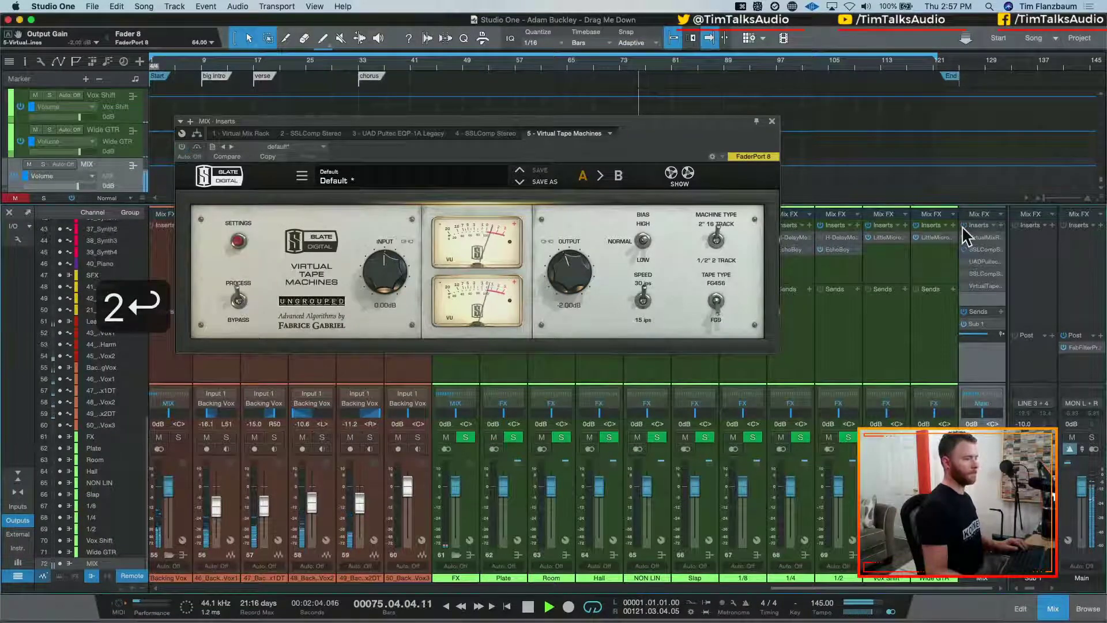
{"action": "left_click", "coordinate": [963, 227]}
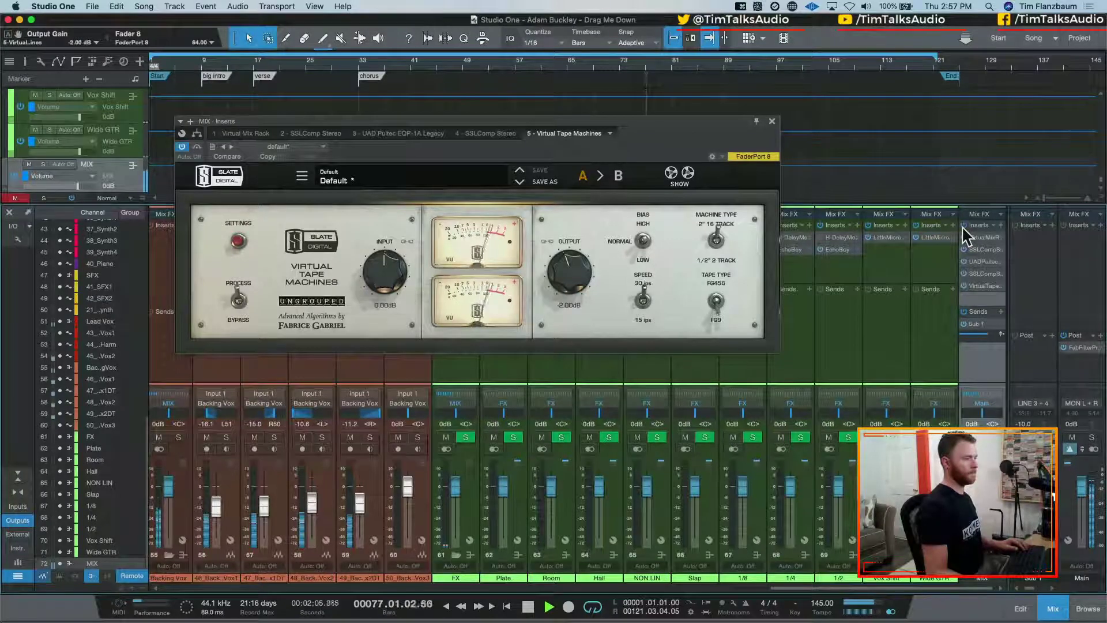
Set the tape output gain to -3 dB with the MIX inserts bypassed, turn the inserts back on, stop playback and close the plug-in
{"action": "left_click", "coordinate": [962, 227]}
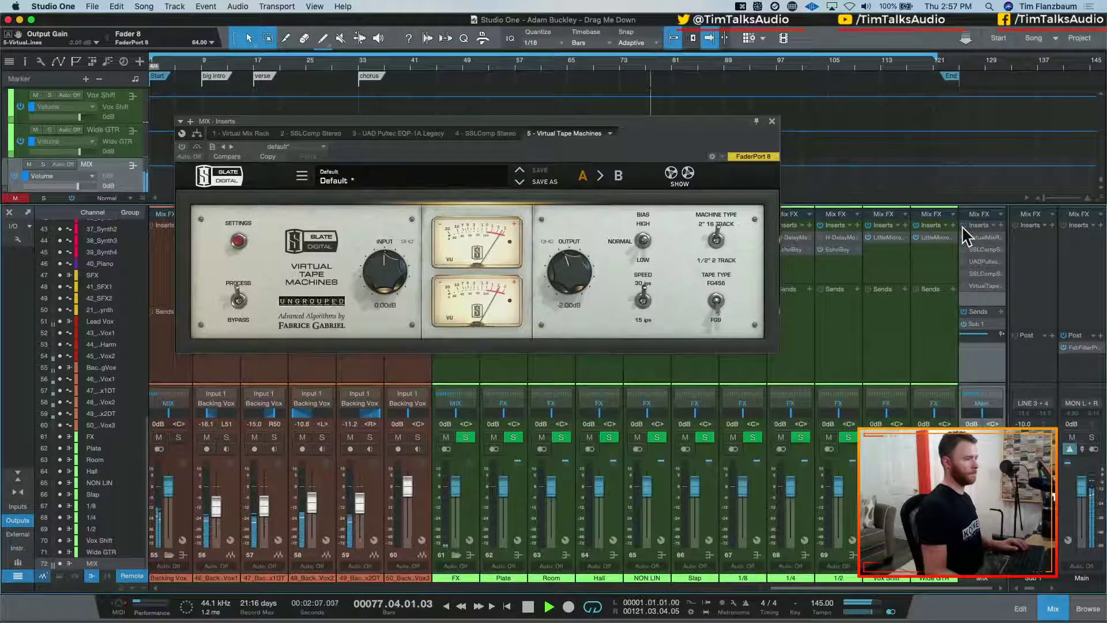
{"action": "left_click", "coordinate": [576, 309]}
{"action": "type", "text": "-3"}
{"action": "key", "text": "Return"}
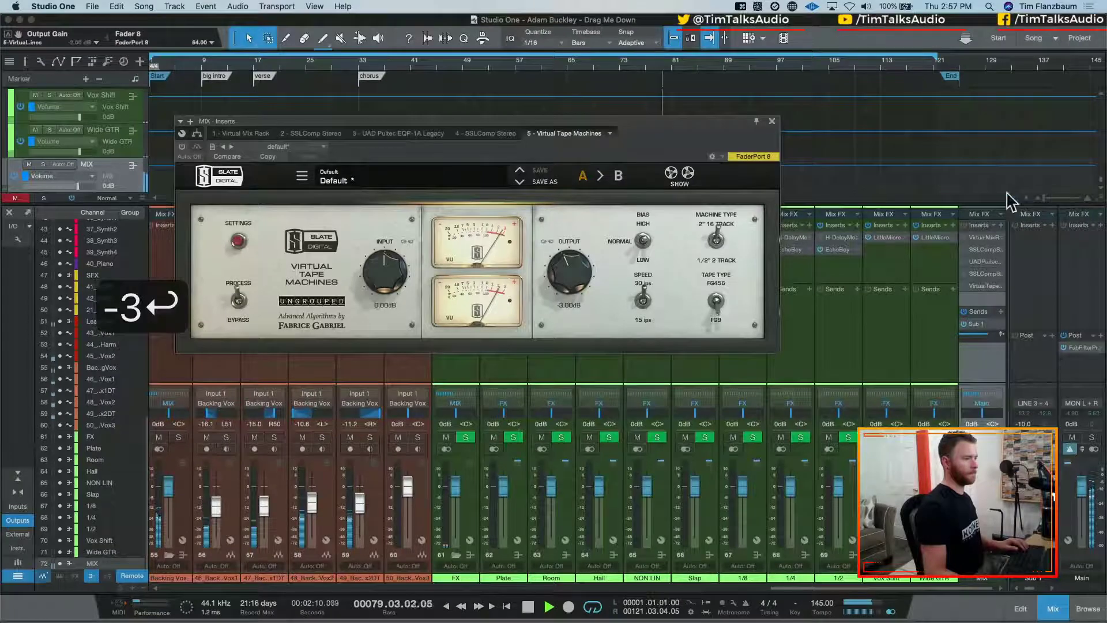
{"action": "left_click", "coordinate": [963, 227]}
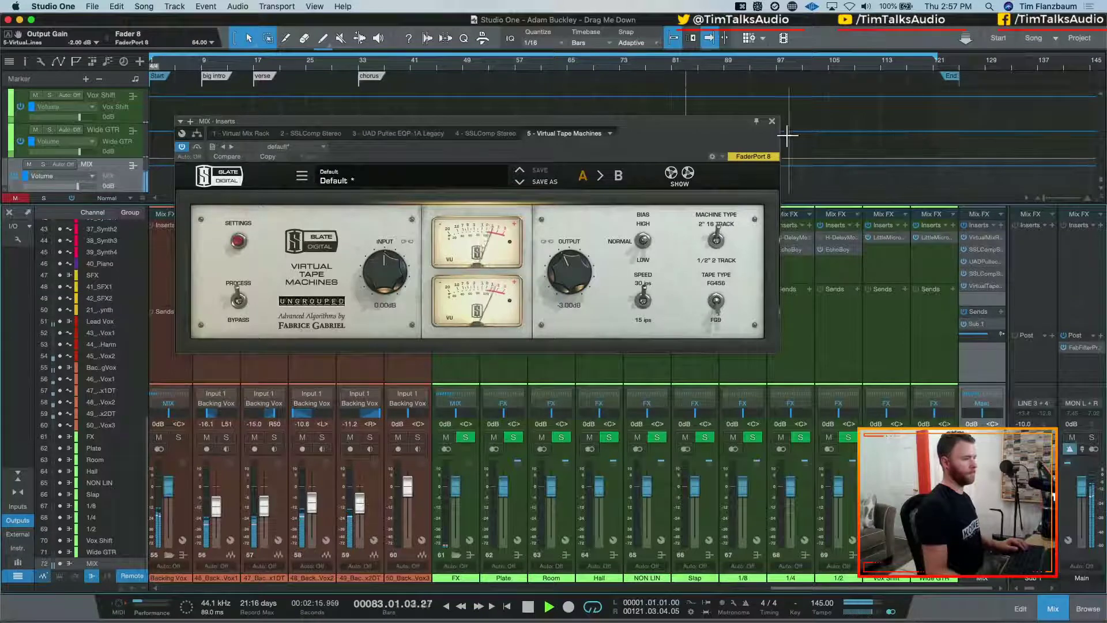
{"action": "key", "text": "space"}
{"action": "left_click", "coordinate": [772, 121]}
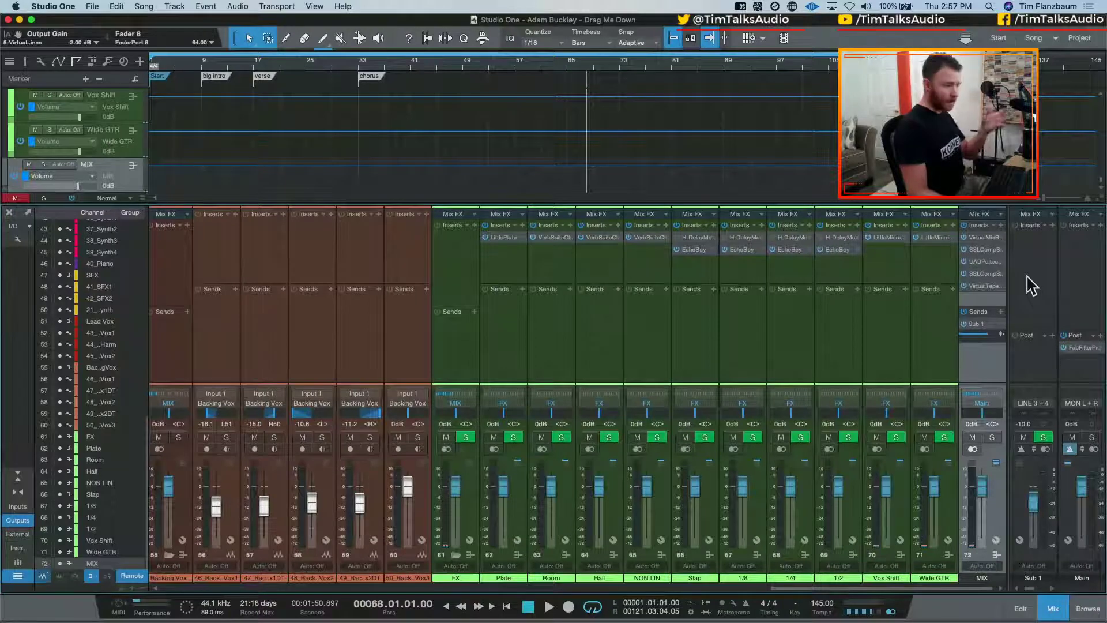
Review the MIX channel's five plug-ins in chain order, from Virtual Mix Rack to Virtual Tape Machines, briefly playing the song at both SSL compressors
{"action": "double_click", "coordinate": [981, 238]}
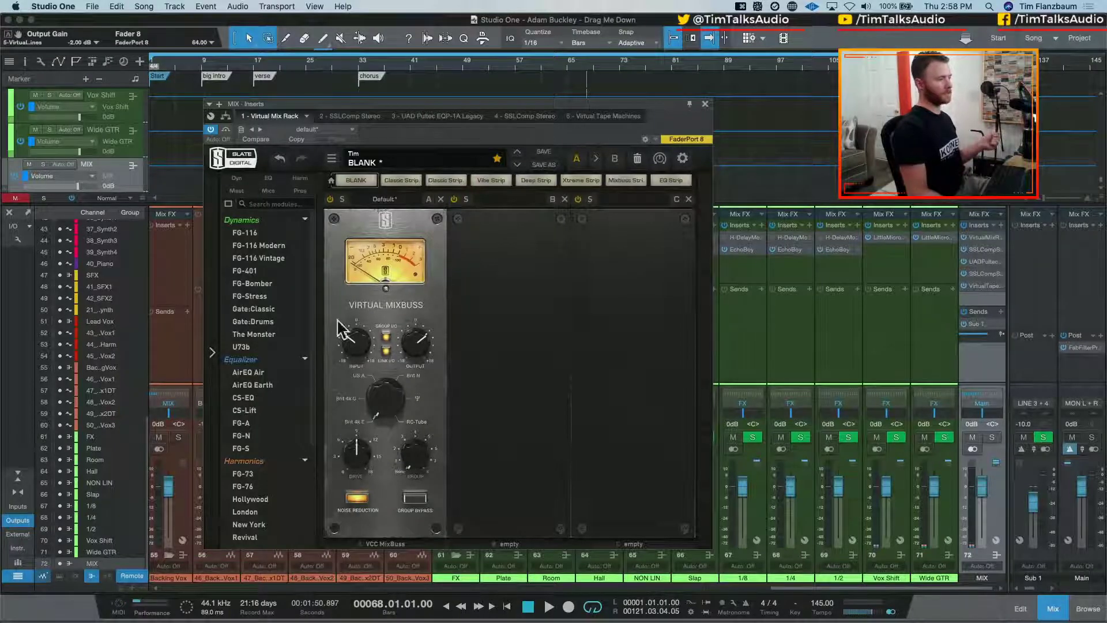
{"action": "left_click", "coordinate": [344, 116]}
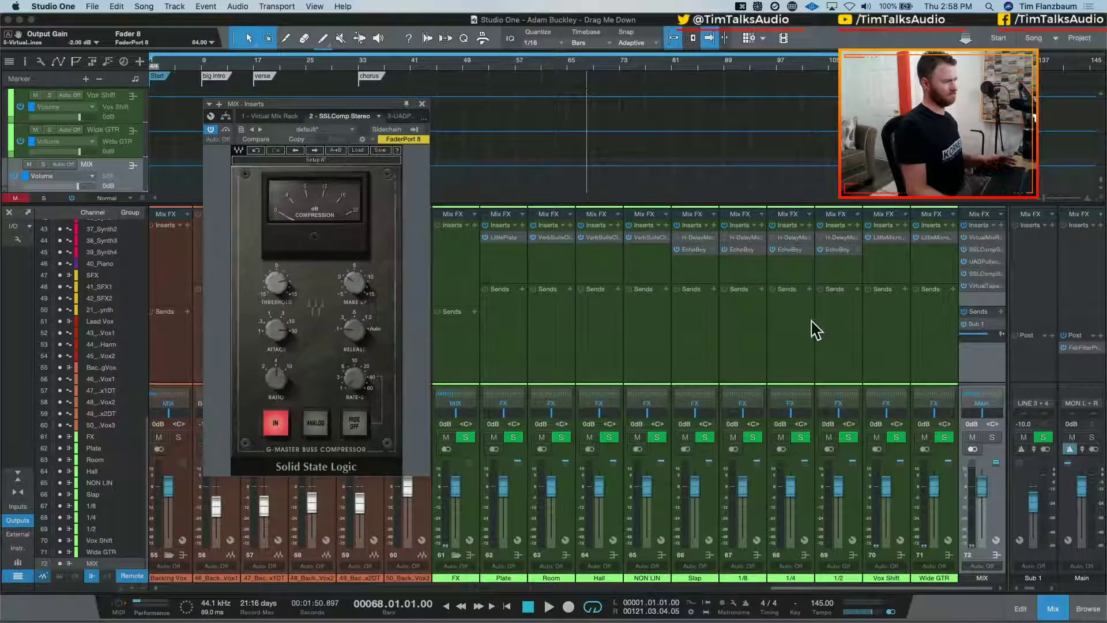
{"action": "key", "text": "space"}
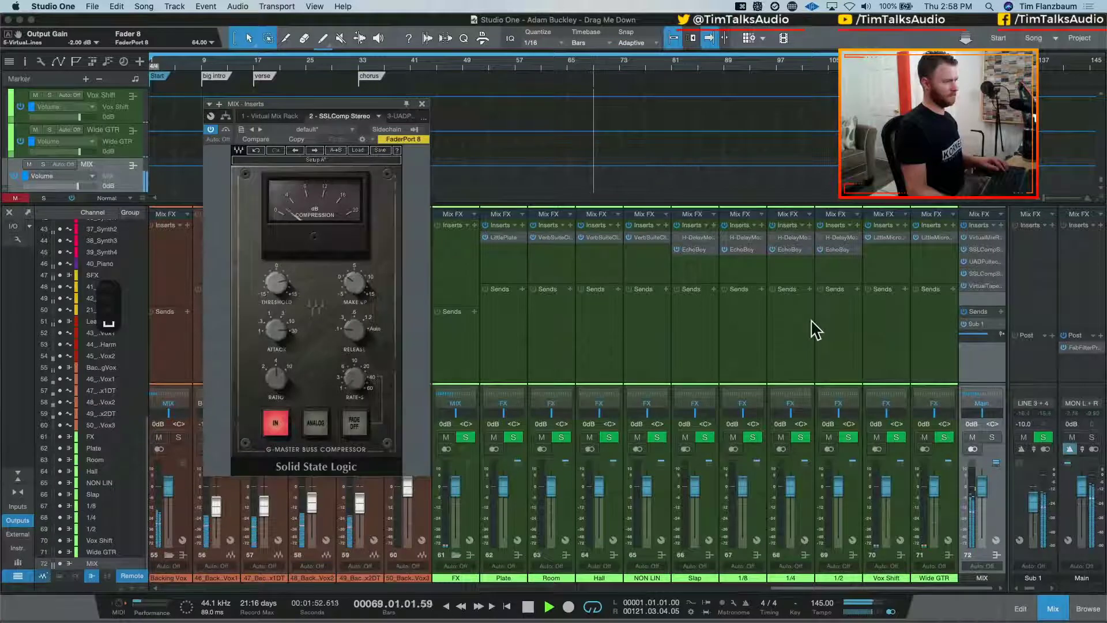
{"action": "key", "text": "space"}
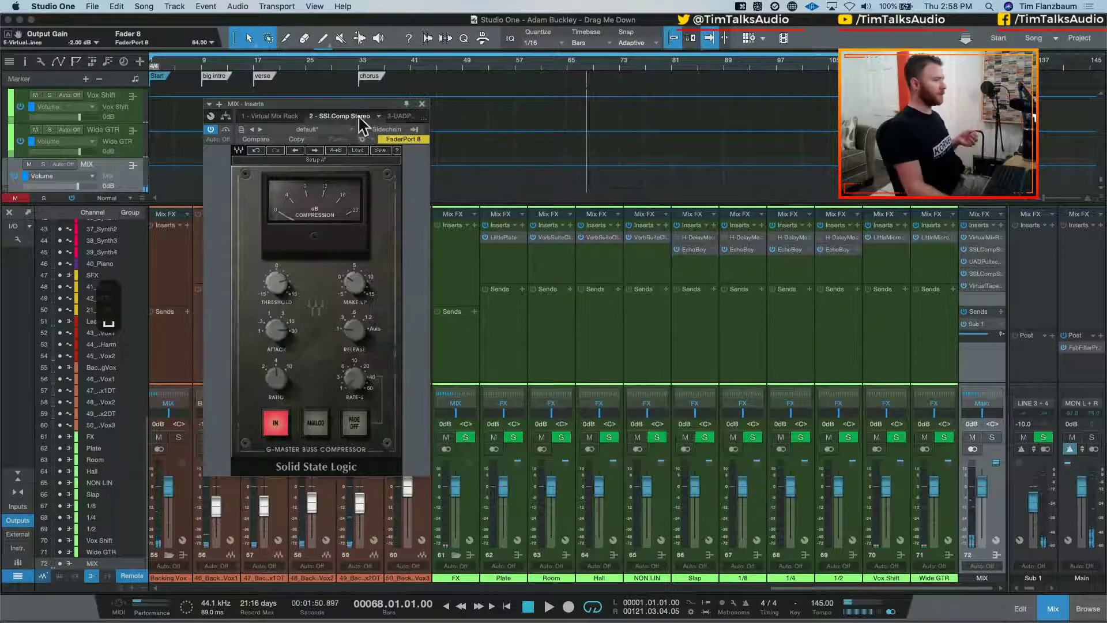
{"action": "left_click", "coordinate": [401, 116]}
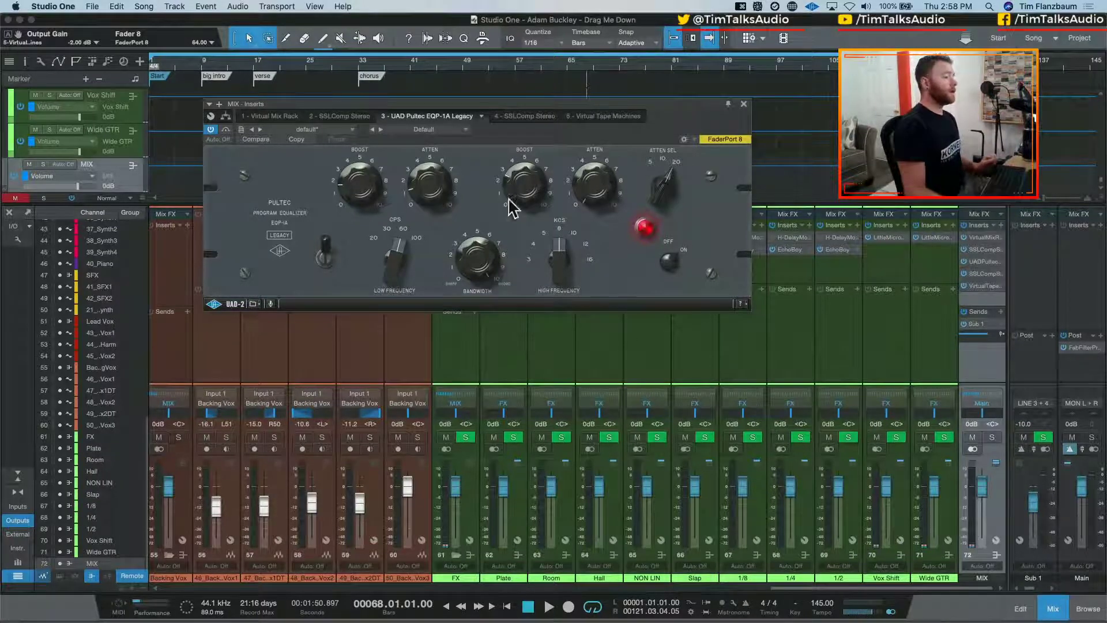
{"action": "left_click", "coordinate": [531, 117]}
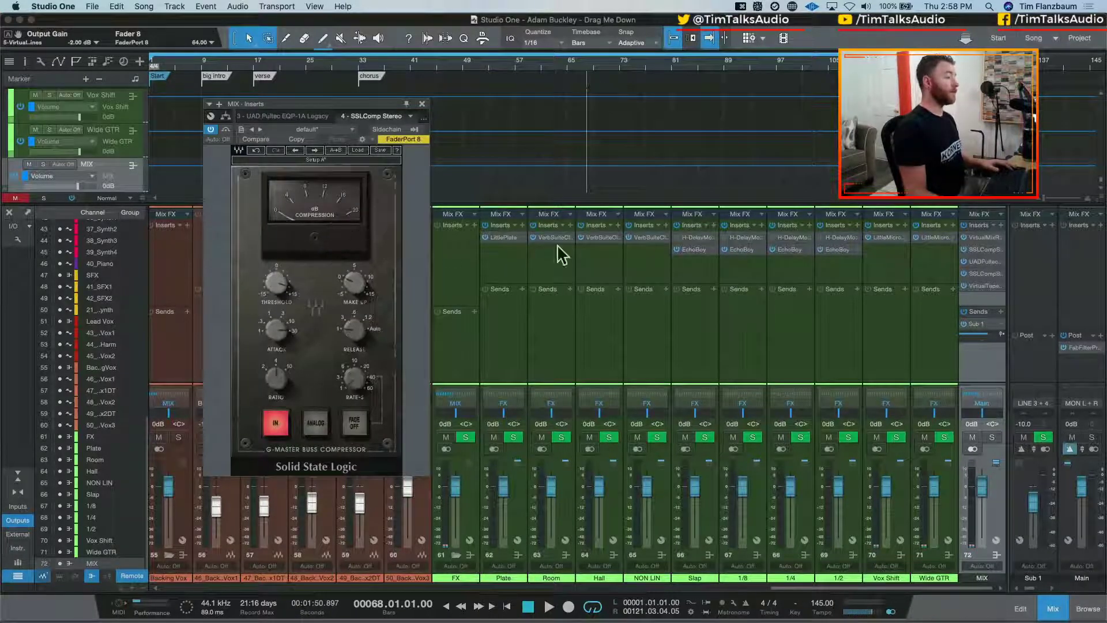
{"action": "key", "text": "space"}
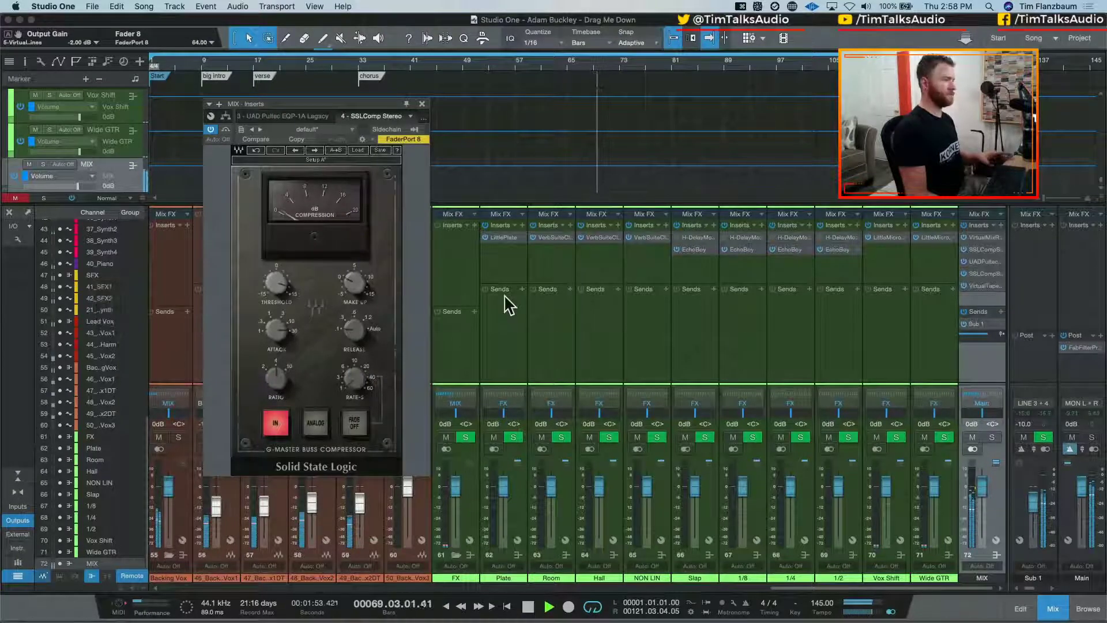
{"action": "key", "text": "space"}
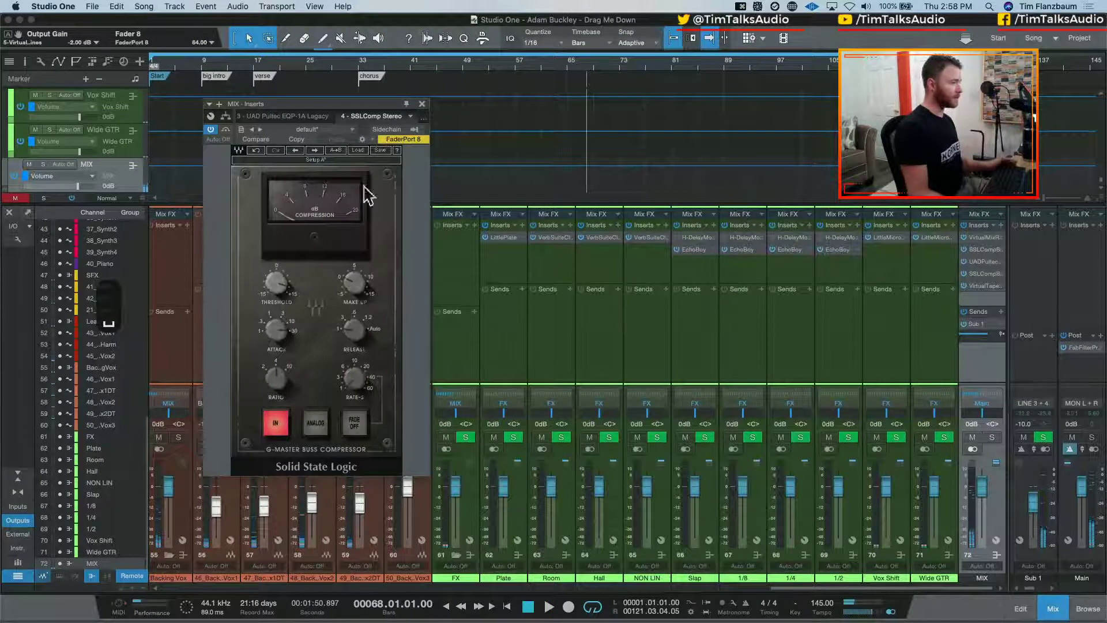
{"action": "left_click", "coordinate": [411, 116]}
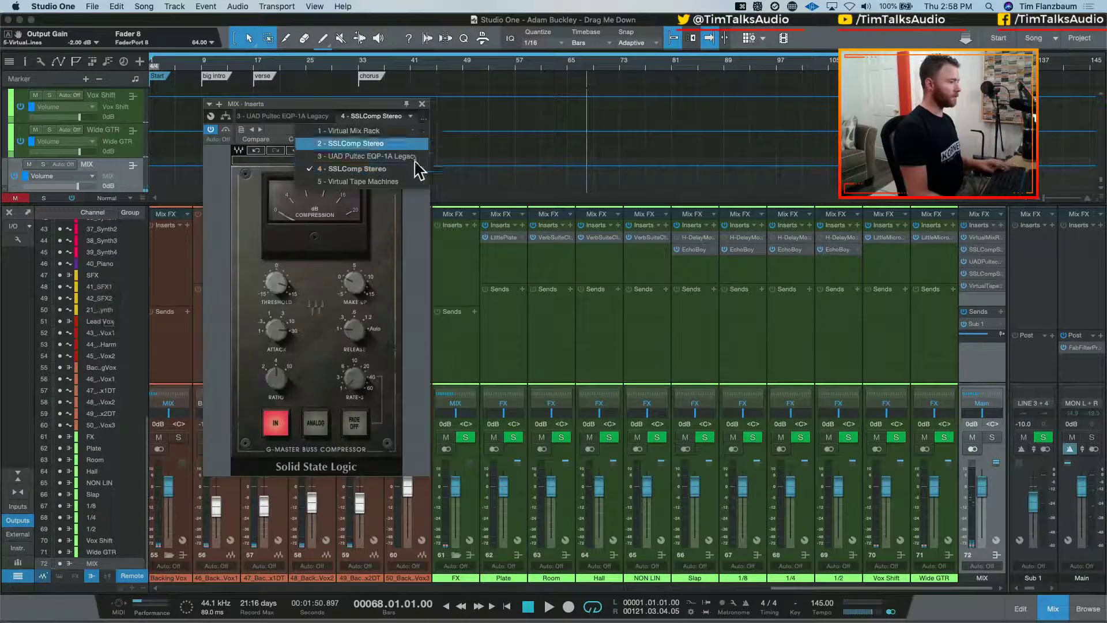
{"action": "left_click", "coordinate": [359, 182]}
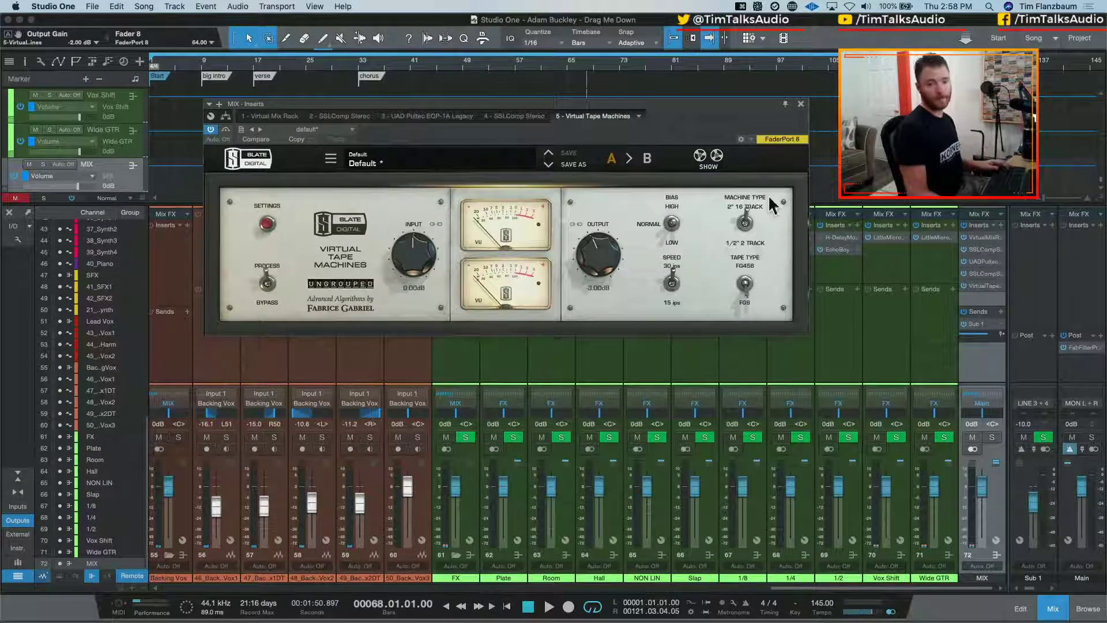
Compare the playing mix with all MIX inserts bypassed and active, then close the tape plug-in and save the song
{"action": "key", "text": "space"}
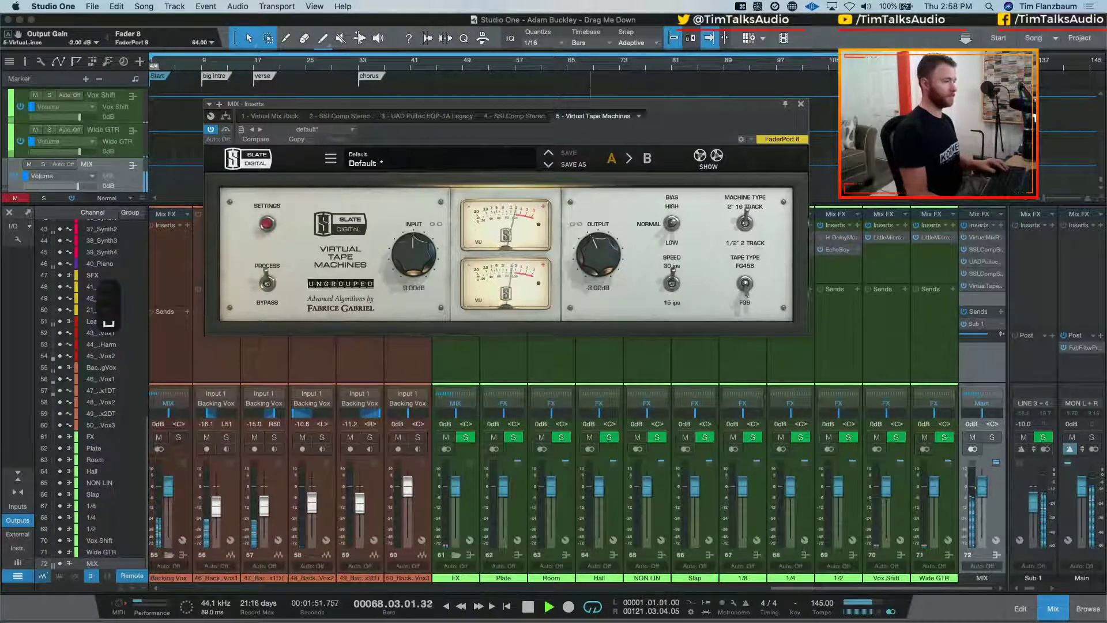
{"action": "left_click", "coordinate": [965, 225]}
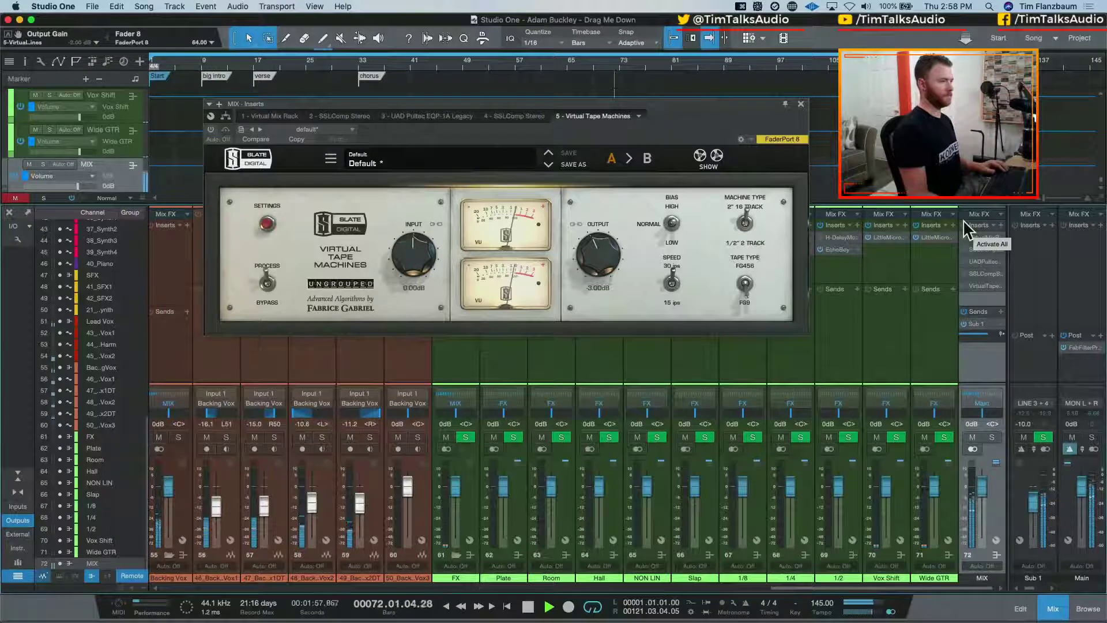
{"action": "left_click", "coordinate": [964, 224]}
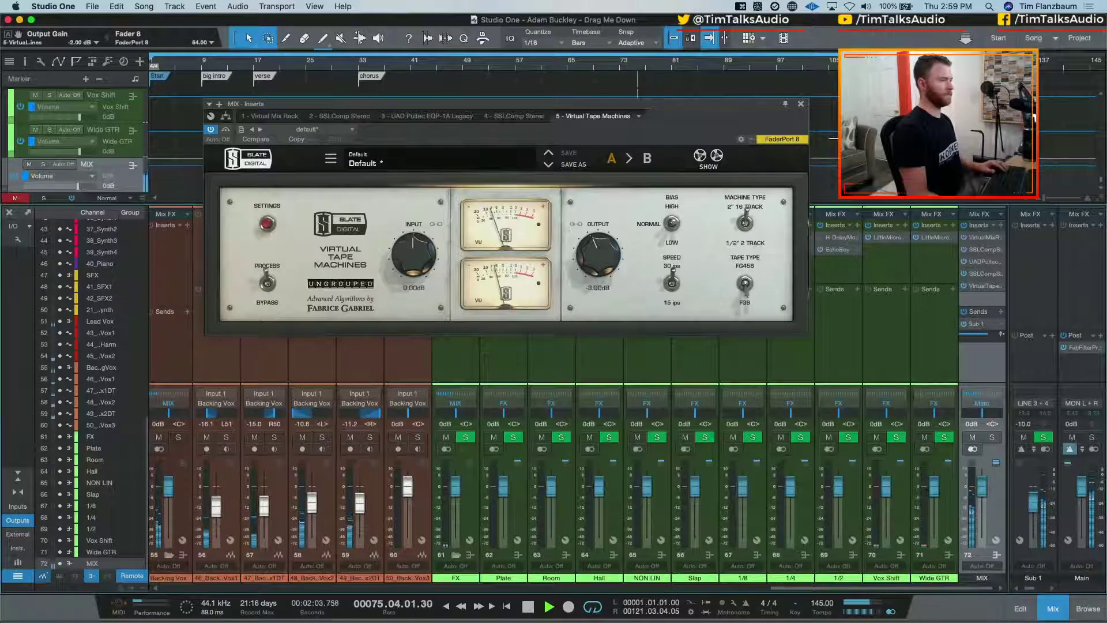
{"action": "key", "text": "space"}
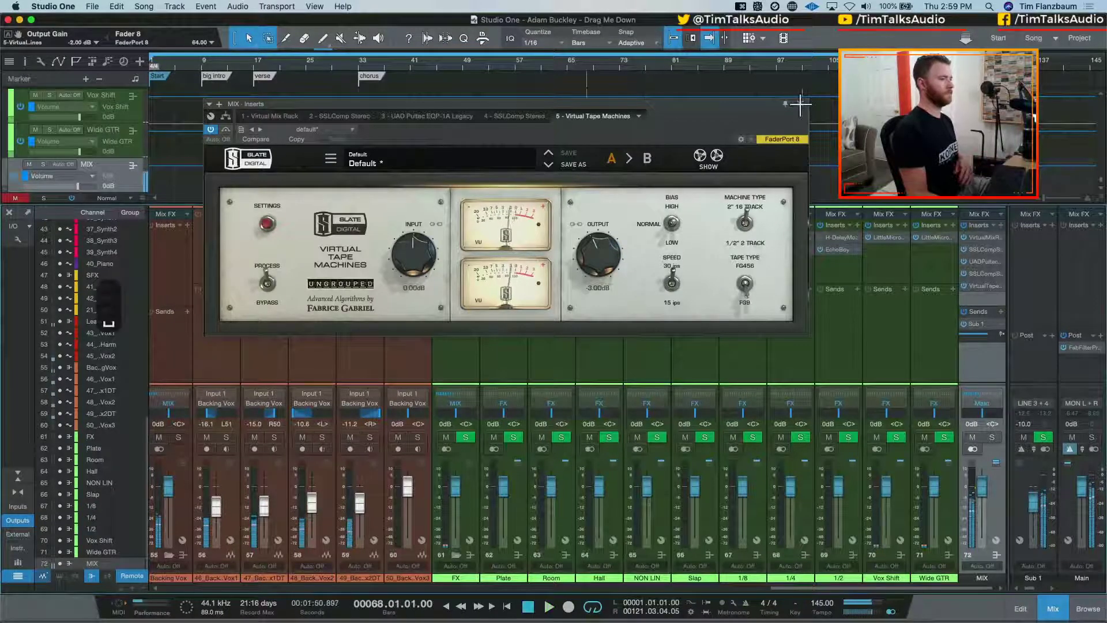
{"action": "left_click", "coordinate": [801, 104]}
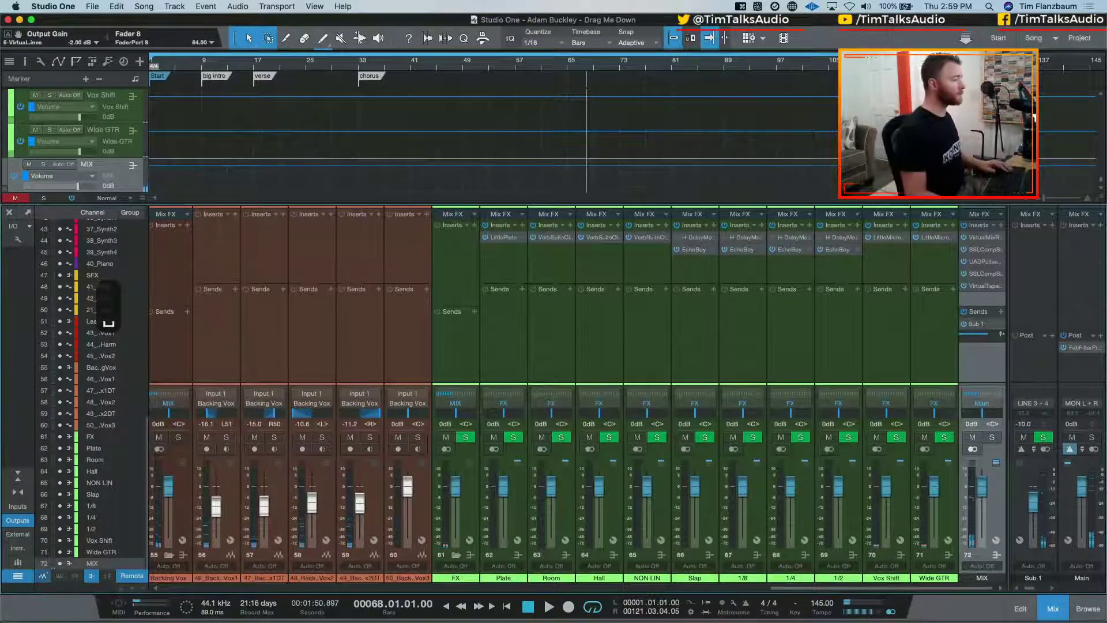
{"action": "key", "text": "super+s"}
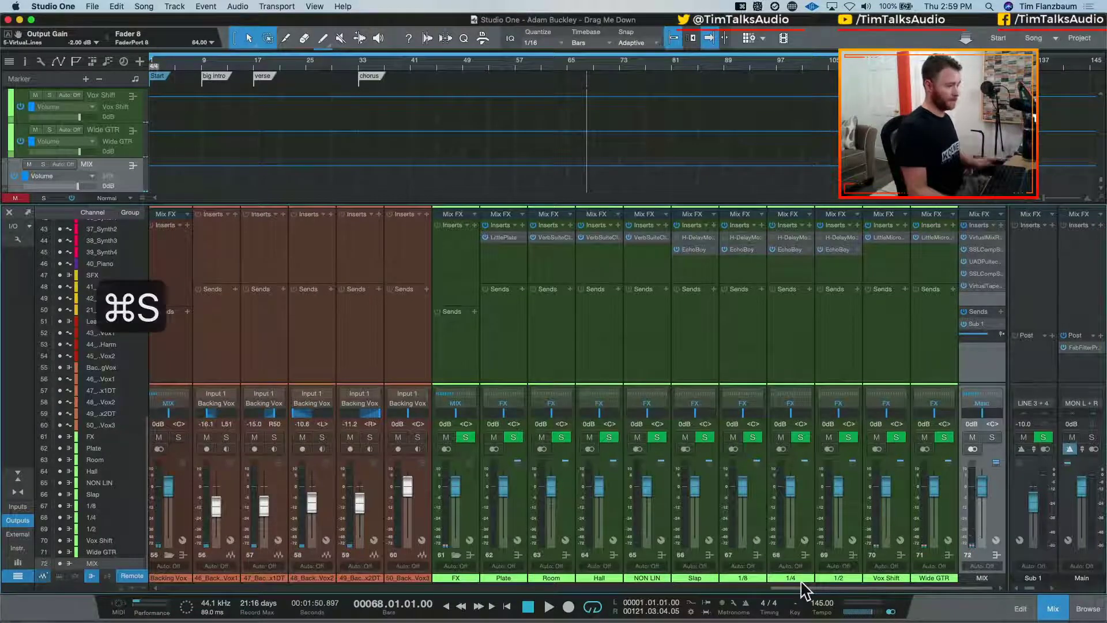
Insert a CLA-76 Mono compressor on the 43_LeadVox1 channel, adjust its attack and set its release to 7
{"action": "left_click_drag", "start_coordinate": [805, 589], "coordinate": [654, 594]}
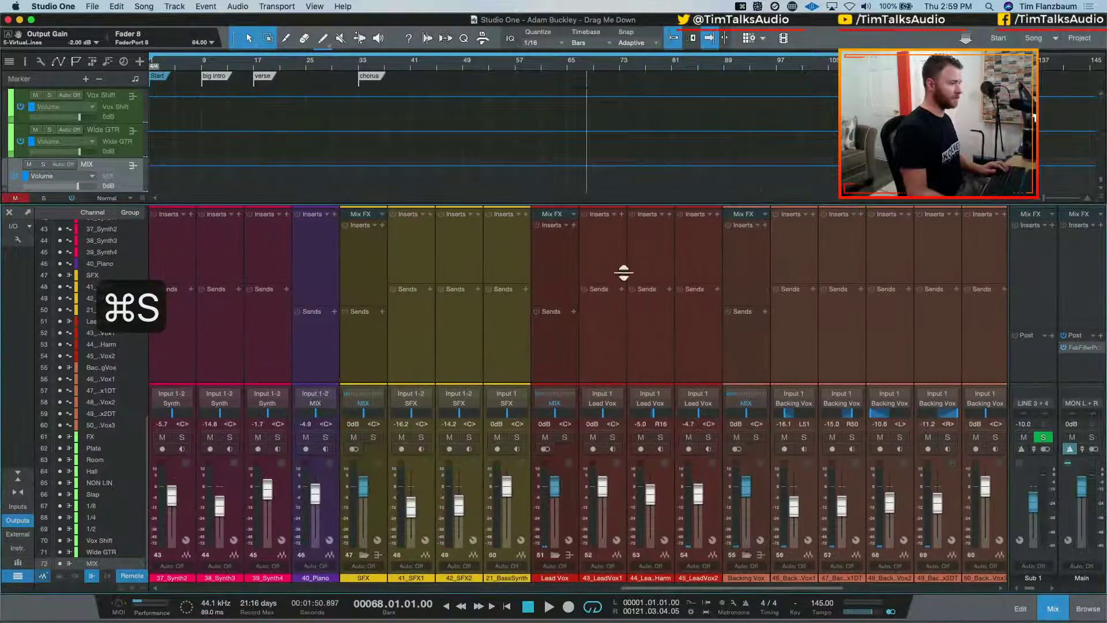
{"action": "left_click", "coordinate": [622, 215]}
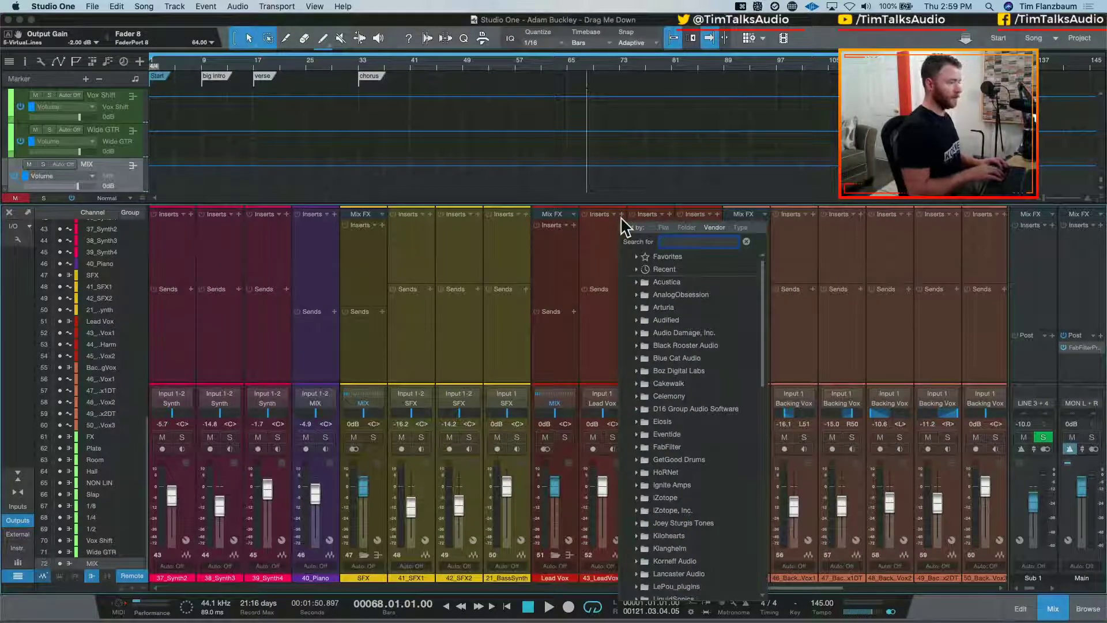
{"action": "type", "text": "cla"}
{"action": "key", "text": "Down"}
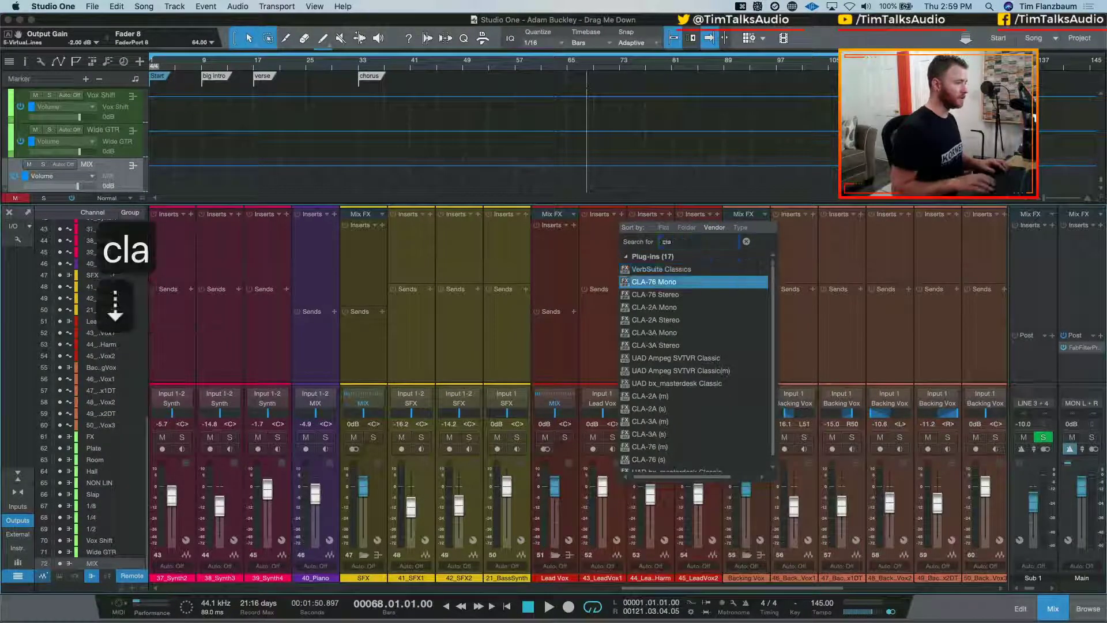
{"action": "key", "text": "Return"}
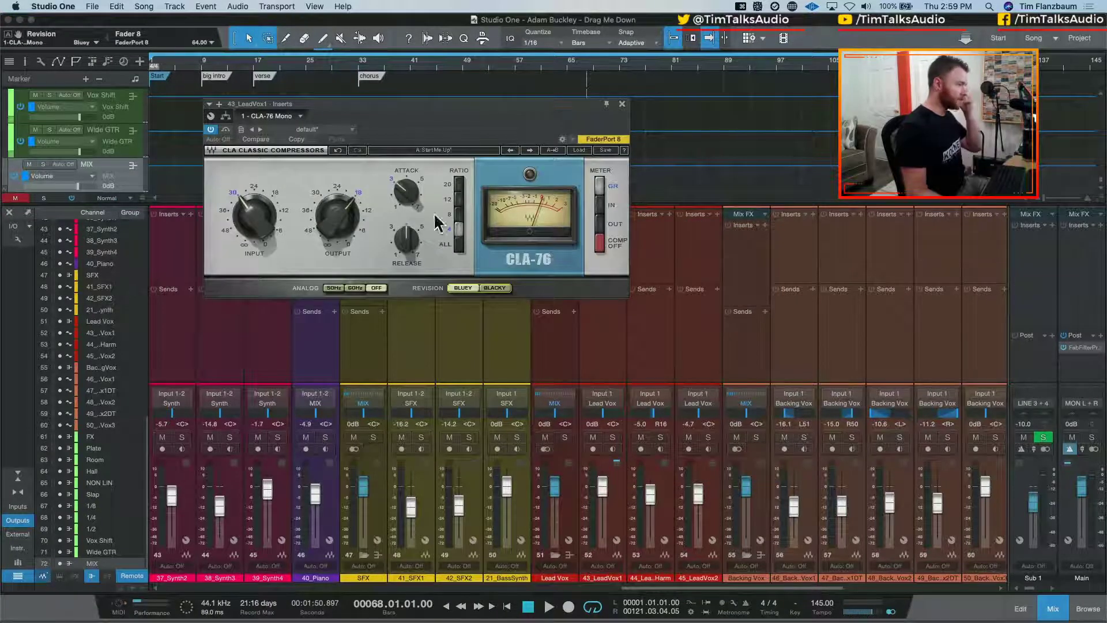
{"action": "left_click_drag", "start_coordinate": [415, 242], "coordinate": [394, 219]}
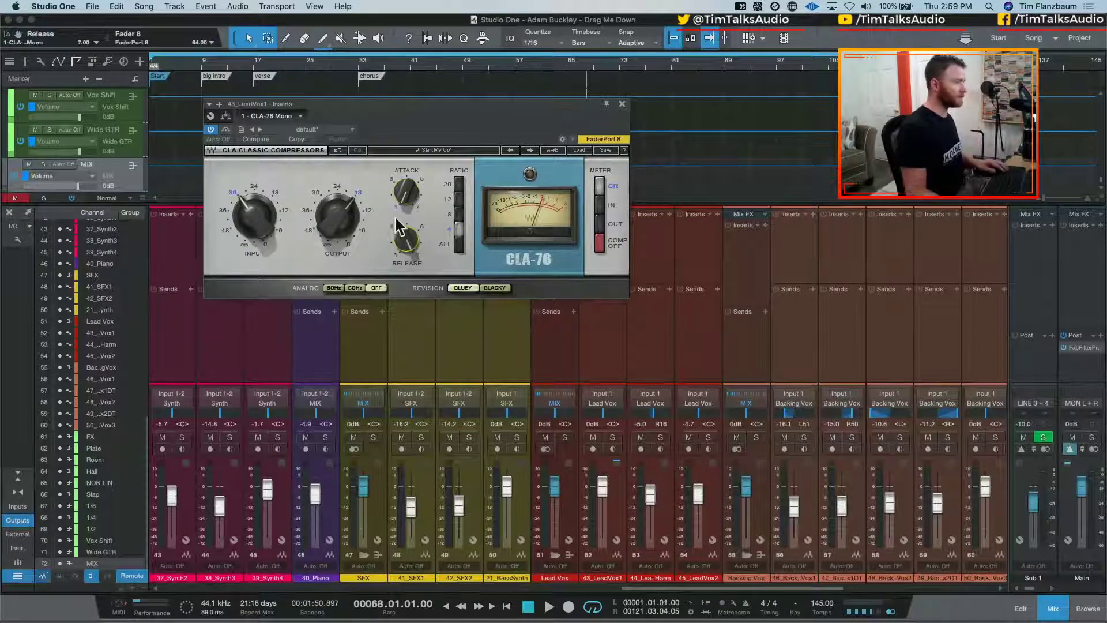
Copy the CLA-76 Mono from 43_LeadVox1 to the 45_LeadVox2 and 44_LeadVox1Harm channels
{"action": "left_click_drag", "start_coordinate": [479, 104], "coordinate": [379, 199]}
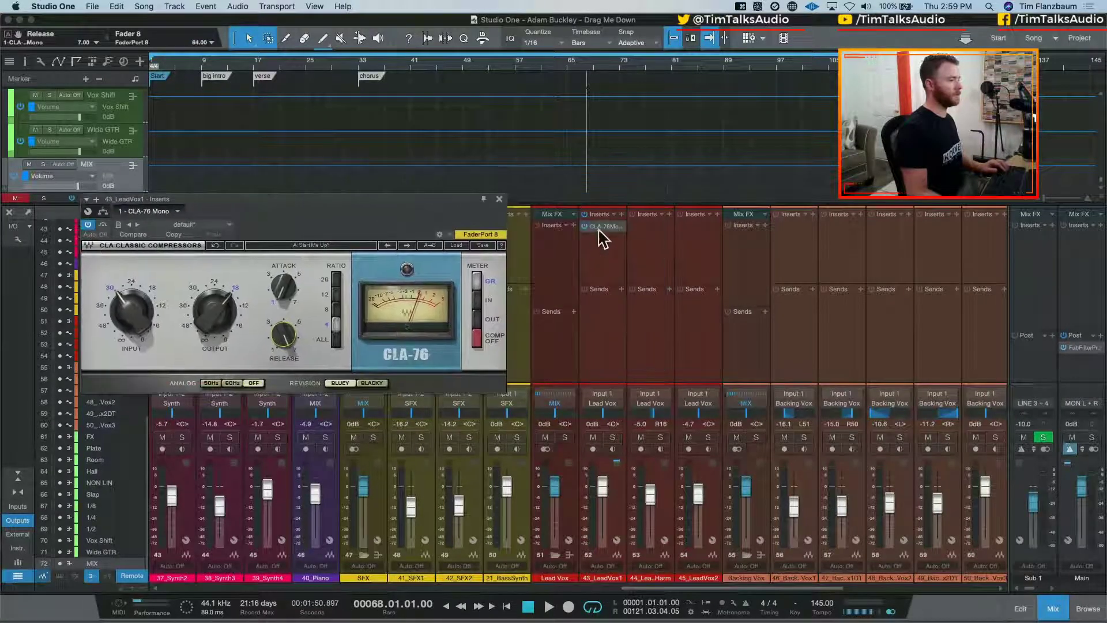
{"action": "left_click_drag", "start_coordinate": [600, 228], "coordinate": [650, 242]}
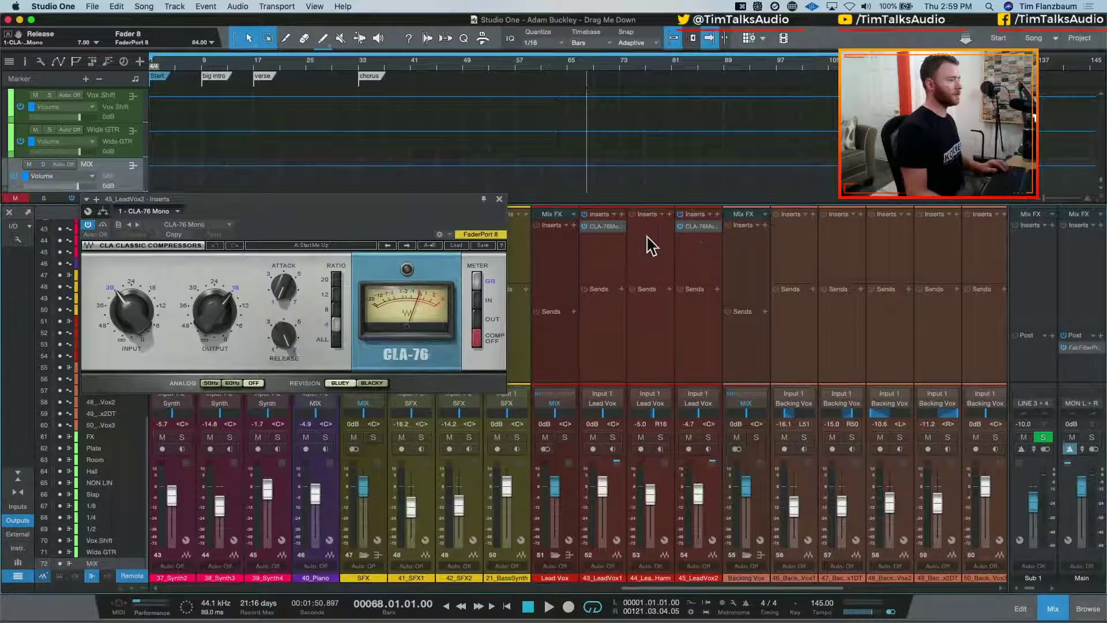
{"action": "left_click", "coordinate": [637, 230]}
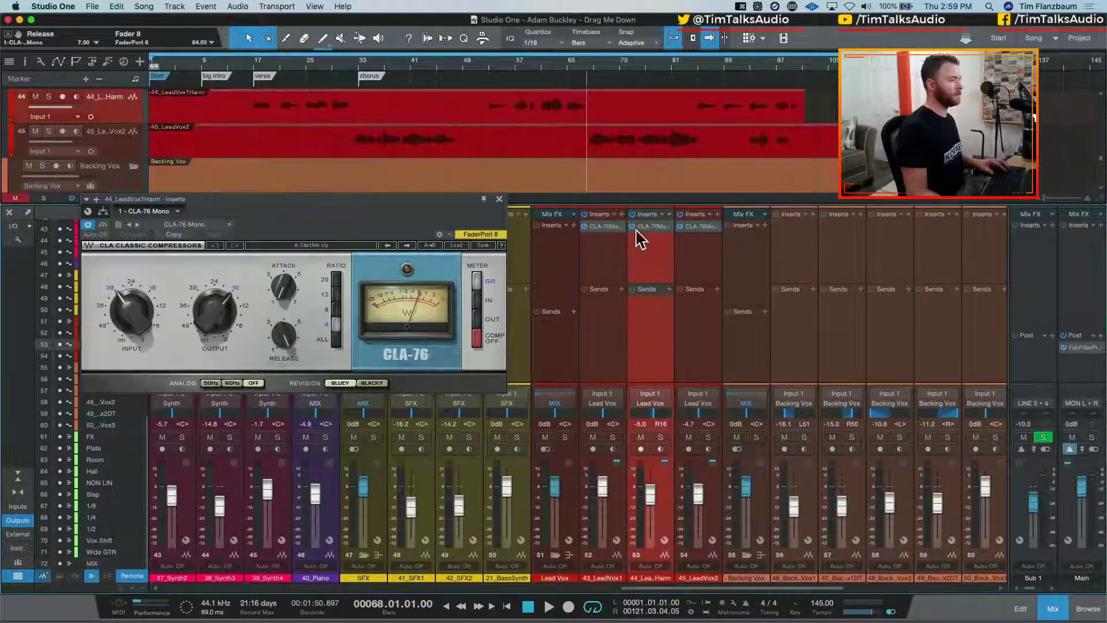
Remove all inserts from the 43_LeadVox1 and 44_LeadVox1Harm channels together
{"action": "left_click", "coordinate": [594, 264], "text": "shift"}
{"action": "left_click", "coordinate": [615, 214]}
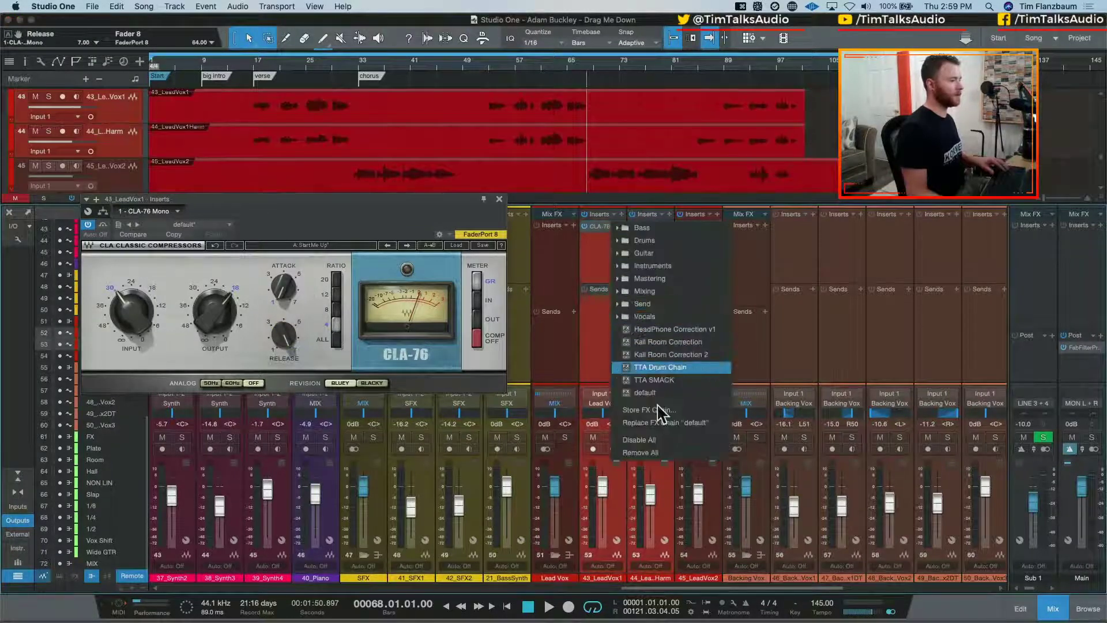
{"action": "left_click", "coordinate": [666, 453]}
Open the CLA-76 on 45_LeadVox2 and set its input to about -34.1 during playback
{"action": "left_click", "coordinate": [705, 264]}
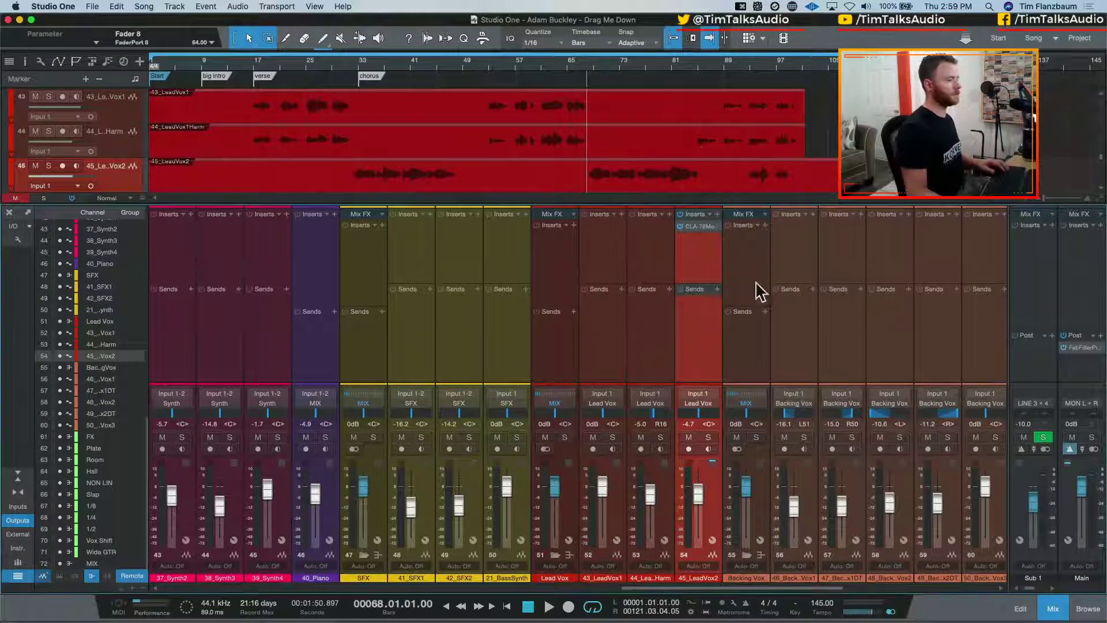
{"action": "scroll", "coordinate": [576, 307], "scroll_direction": "right", "scroll_amount": 3}
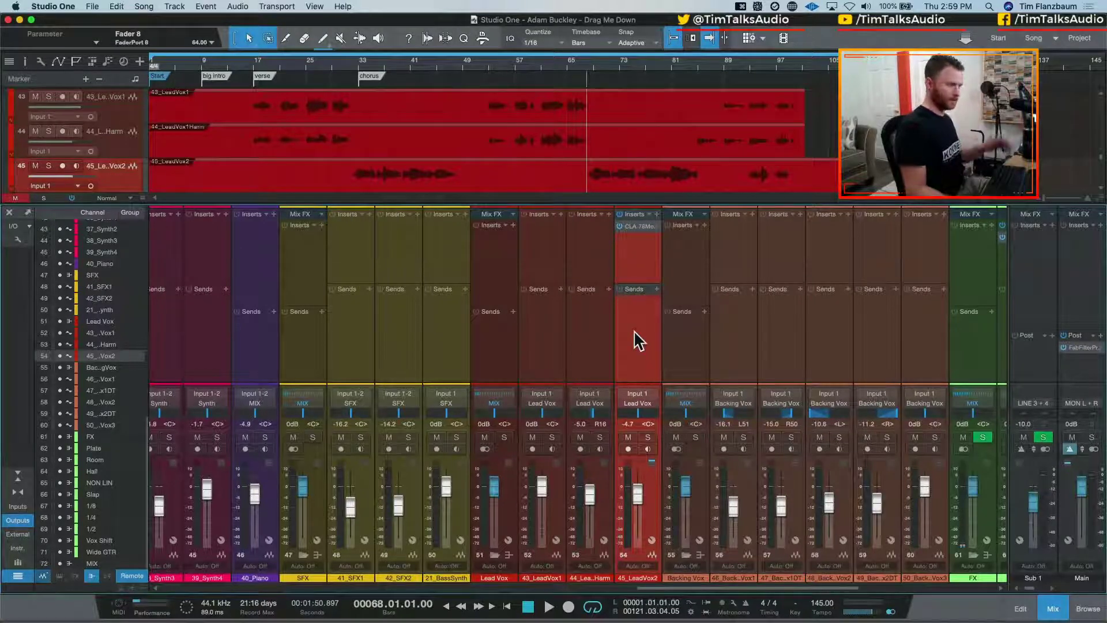
{"action": "left_click", "coordinate": [640, 228]}
{"action": "key", "text": "space"}
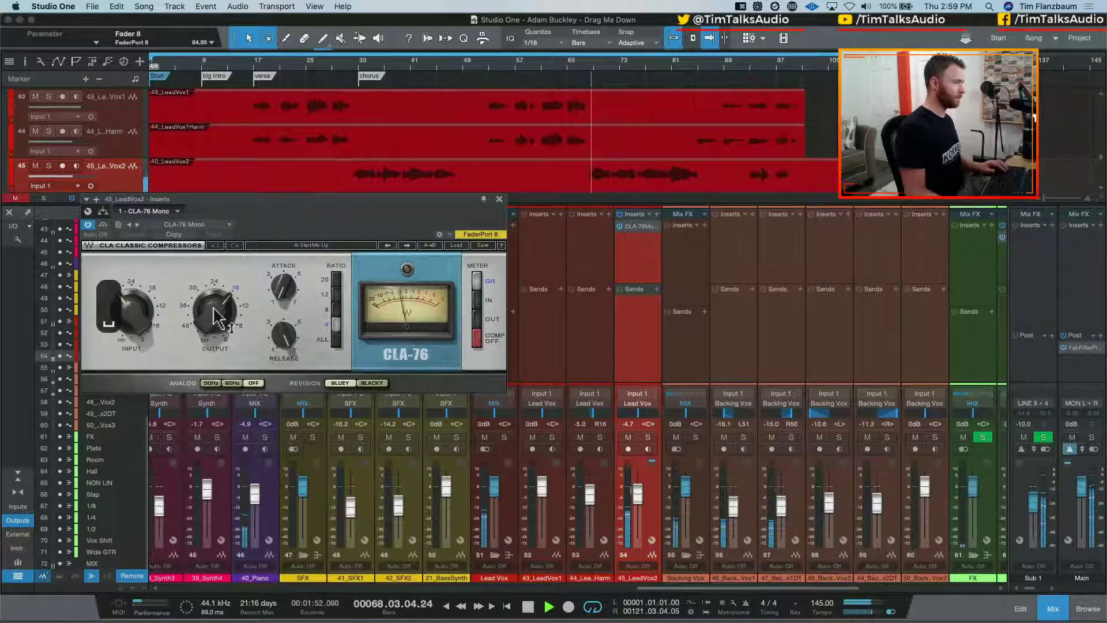
{"action": "left_click_drag", "start_coordinate": [131, 311], "coordinate": [131, 311]}
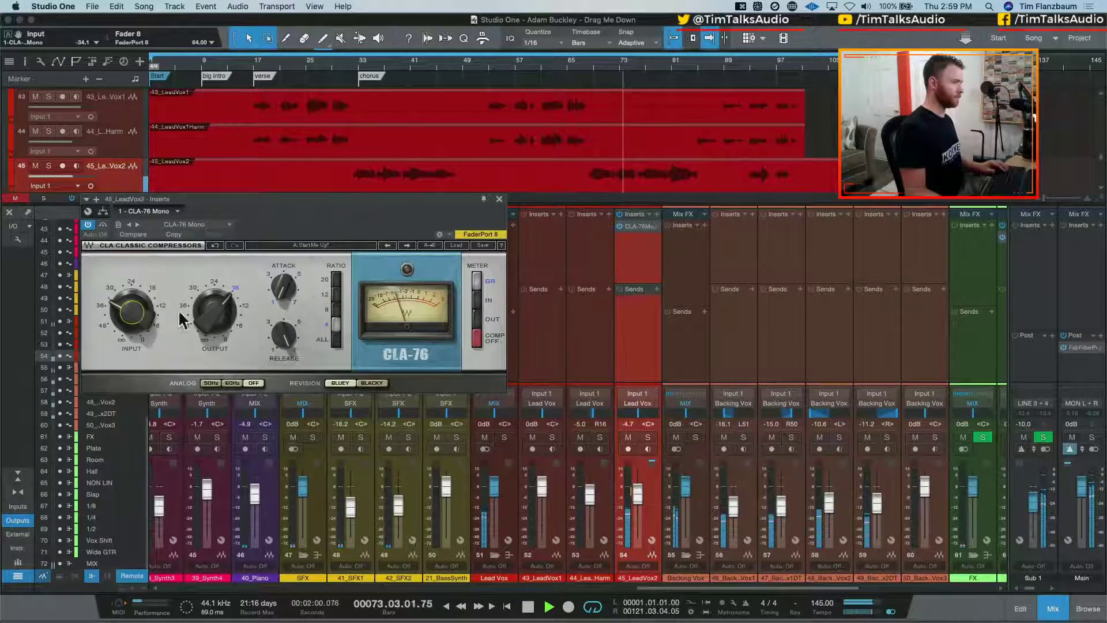
Level-match the CLA-76 on 45_LeadVox2 against bypass with its output at -15.5, then close the plug-in and stop playback
{"action": "left_click", "coordinate": [103, 224]}
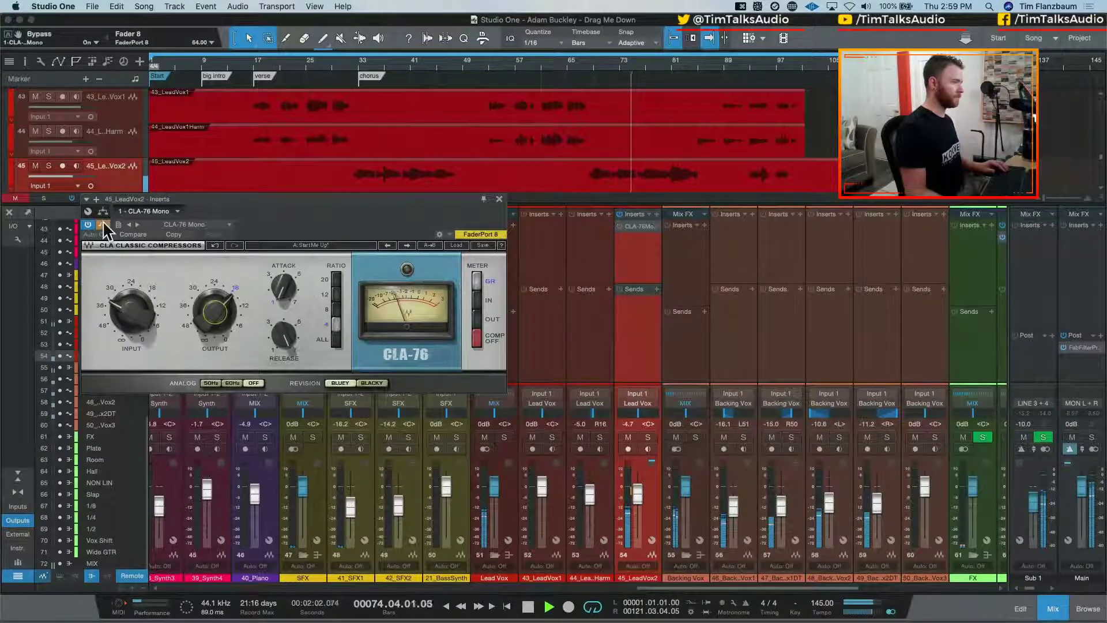
{"action": "left_click", "coordinate": [104, 223]}
{"action": "left_click_drag", "start_coordinate": [213, 311], "coordinate": [215, 319]}
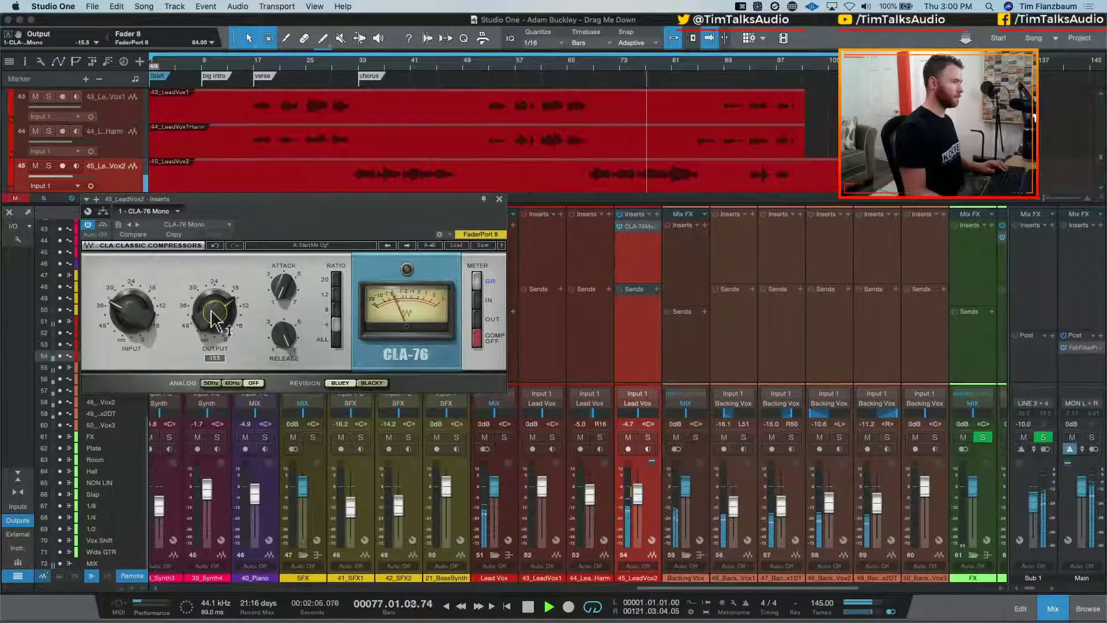
{"action": "left_click", "coordinate": [103, 224]}
{"action": "left_click", "coordinate": [104, 224]}
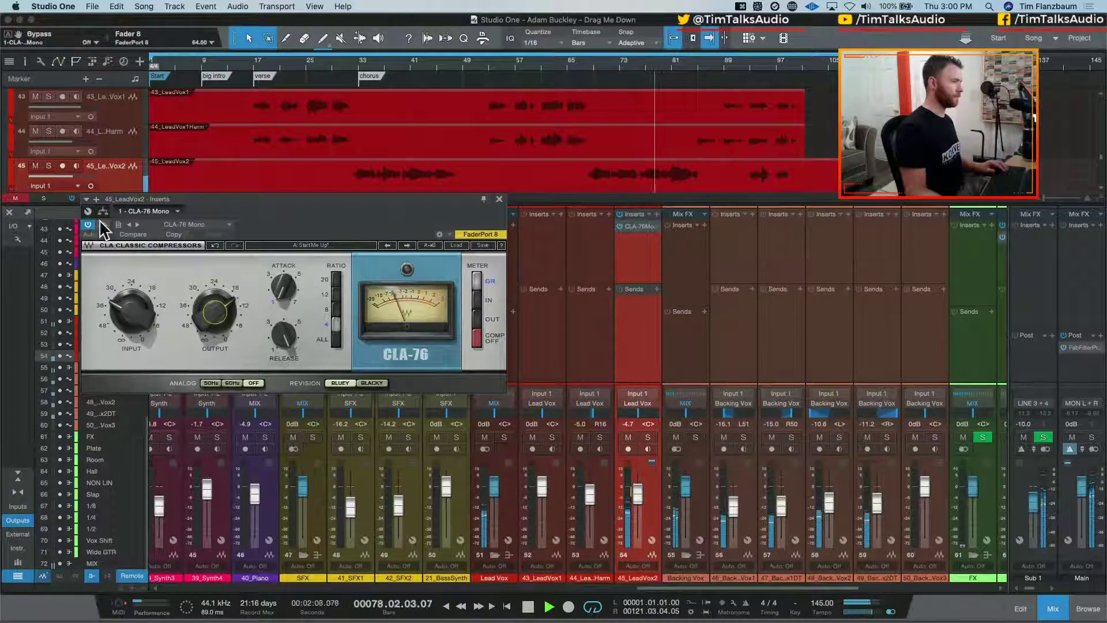
{"action": "left_click", "coordinate": [103, 225]}
{"action": "left_click", "coordinate": [104, 225]}
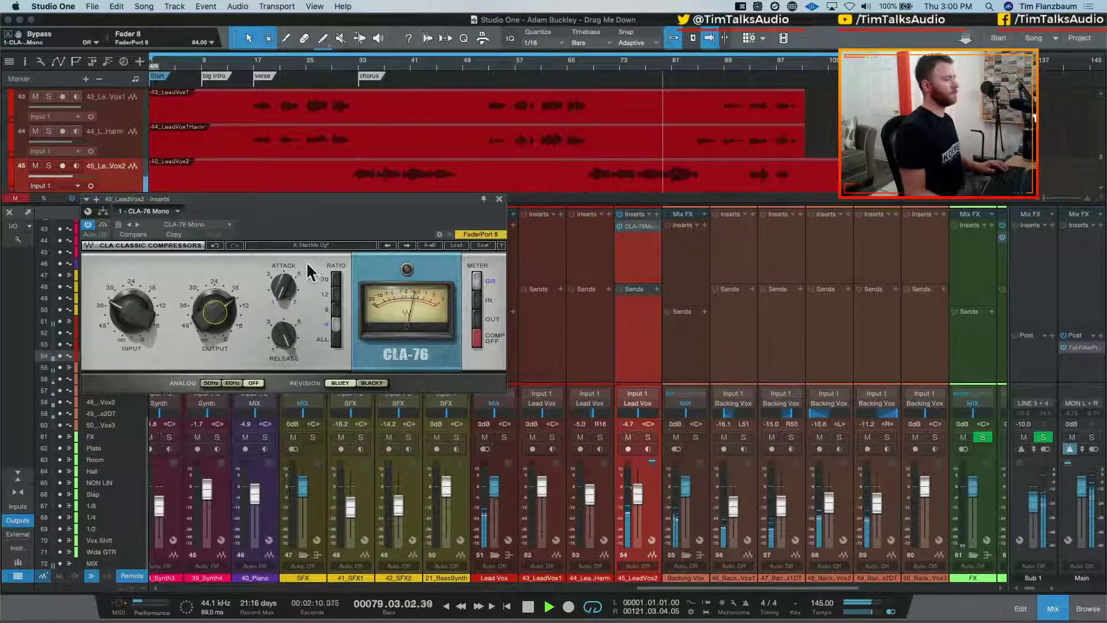
{"action": "left_click", "coordinate": [499, 200]}
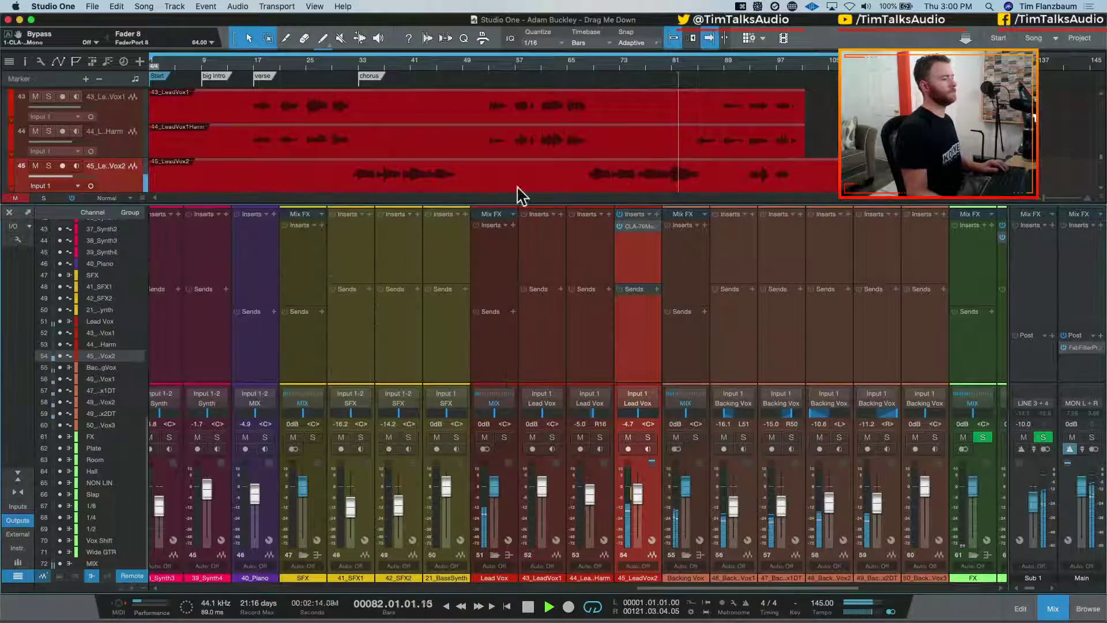
{"action": "key", "text": "space"}
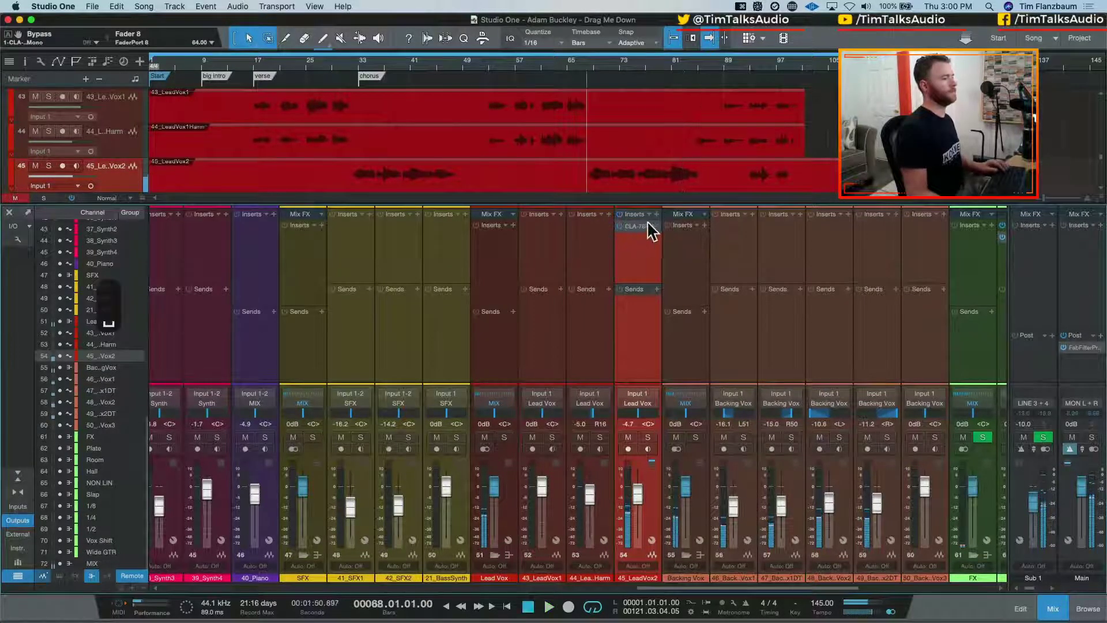
{"action": "left_click", "coordinate": [655, 216]}
{"action": "type", "text": "pawn"}
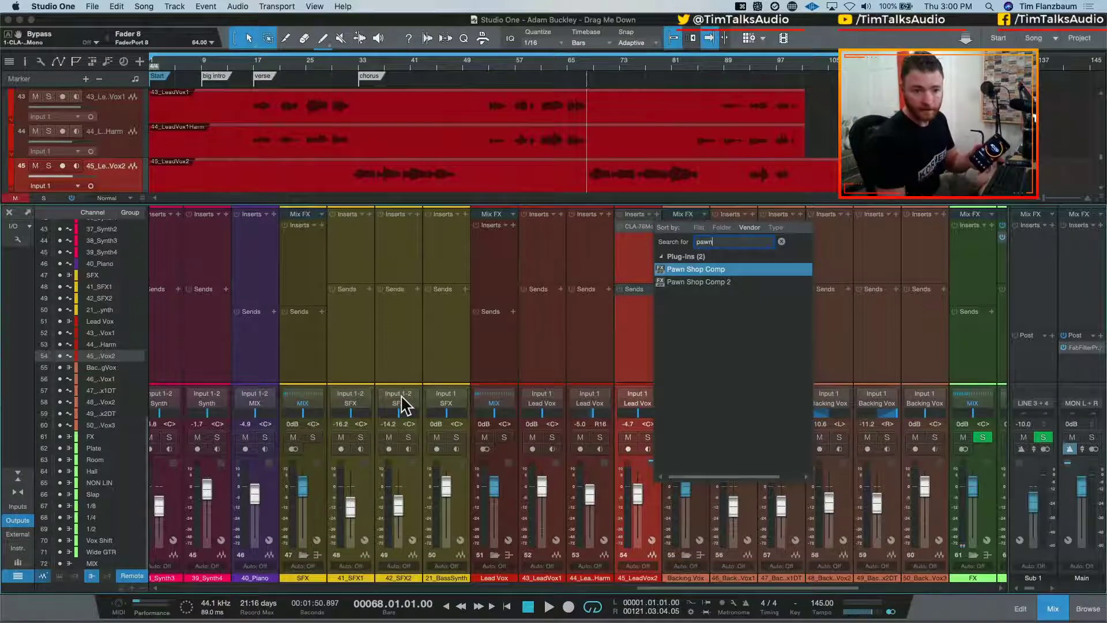
{"action": "key", "text": "Down"}
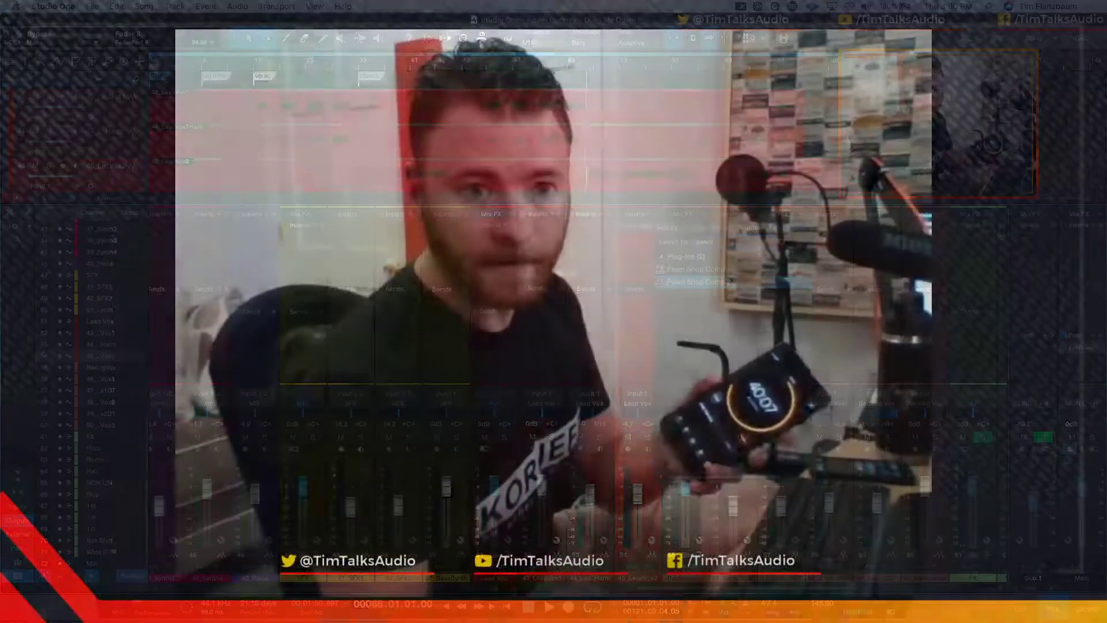
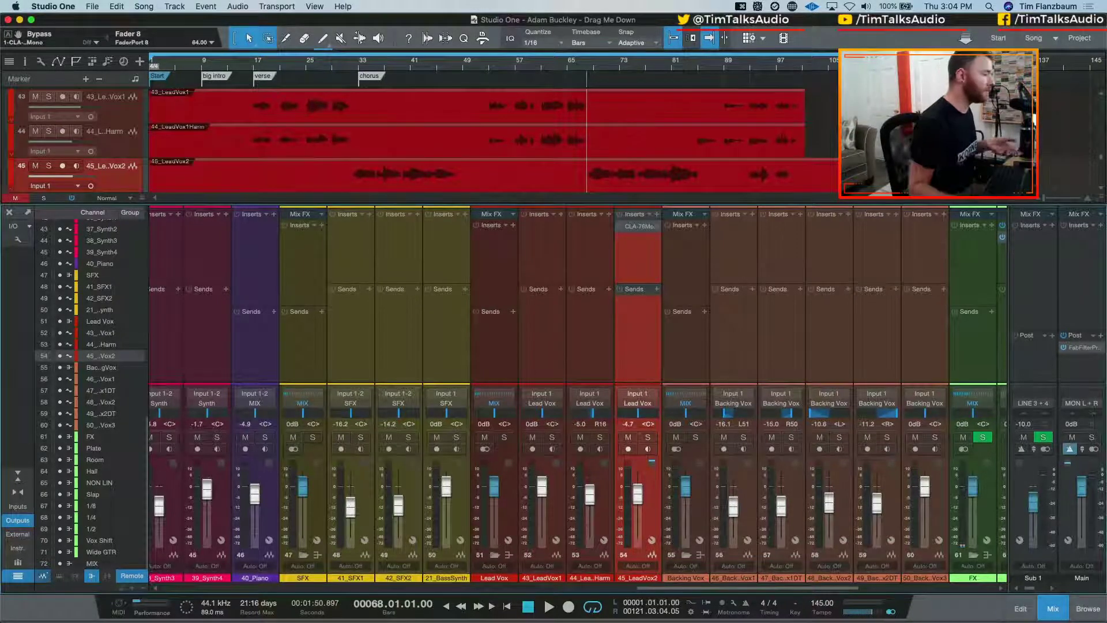
Insert Pawn Shop Comp 2 after the CLA-76 on the 45_LeadVox2 channel
{"action": "left_click", "coordinate": [655, 217]}
{"action": "type", "text": "pawn"}
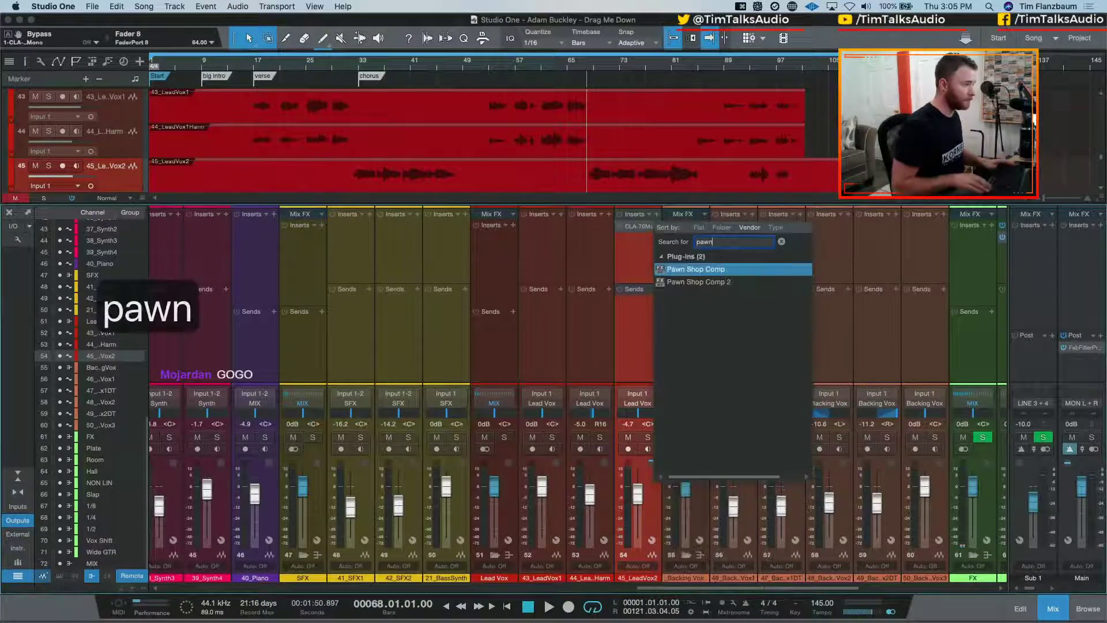
{"action": "key", "text": "Down"}
{"action": "key", "text": "Return"}
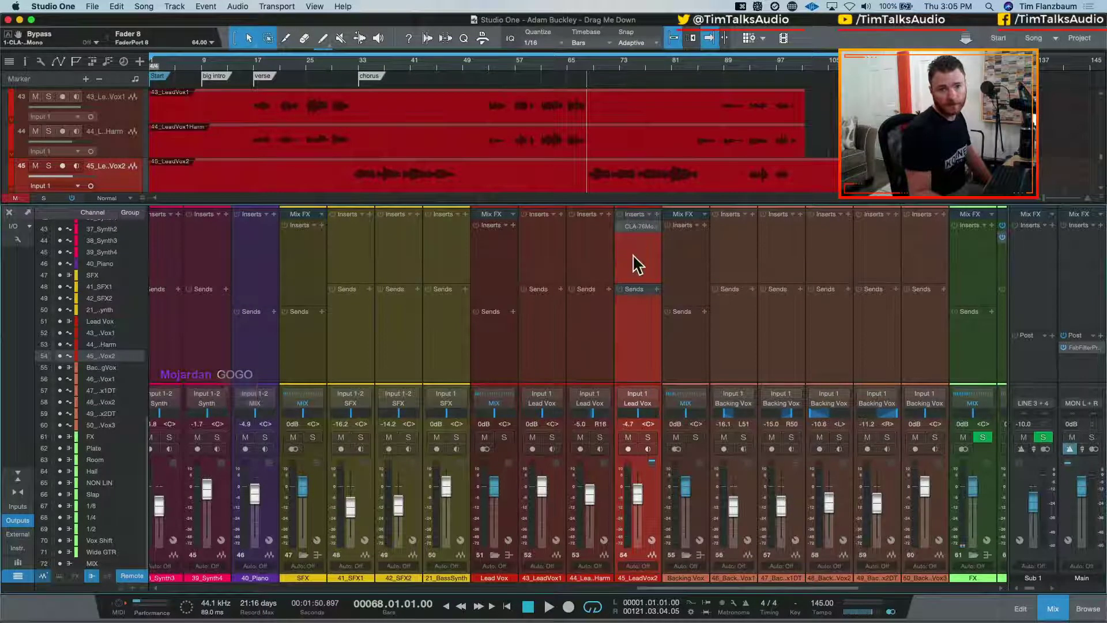
Browse the Dan Korneff preset categories in Pawn Shop Comp 2, such as Vocals and Percussion, without loading a preset
{"action": "left_click_drag", "start_coordinate": [367, 215], "coordinate": [386, 118]}
{"action": "left_click", "coordinate": [359, 248]}
{"action": "left_click", "coordinate": [268, 242]}
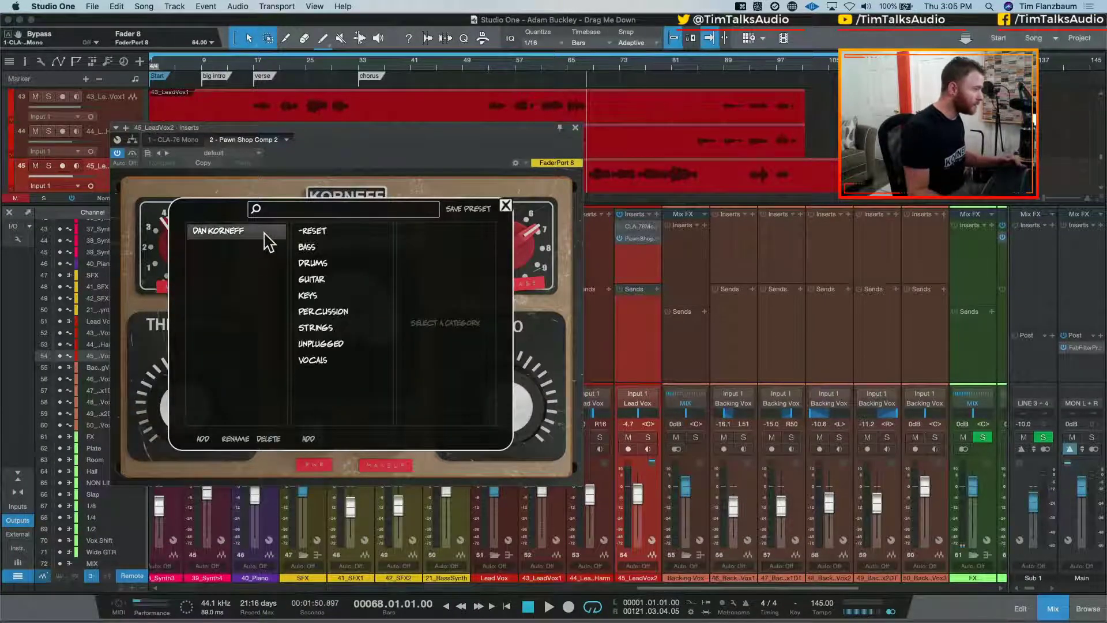
{"action": "left_click", "coordinate": [333, 361]}
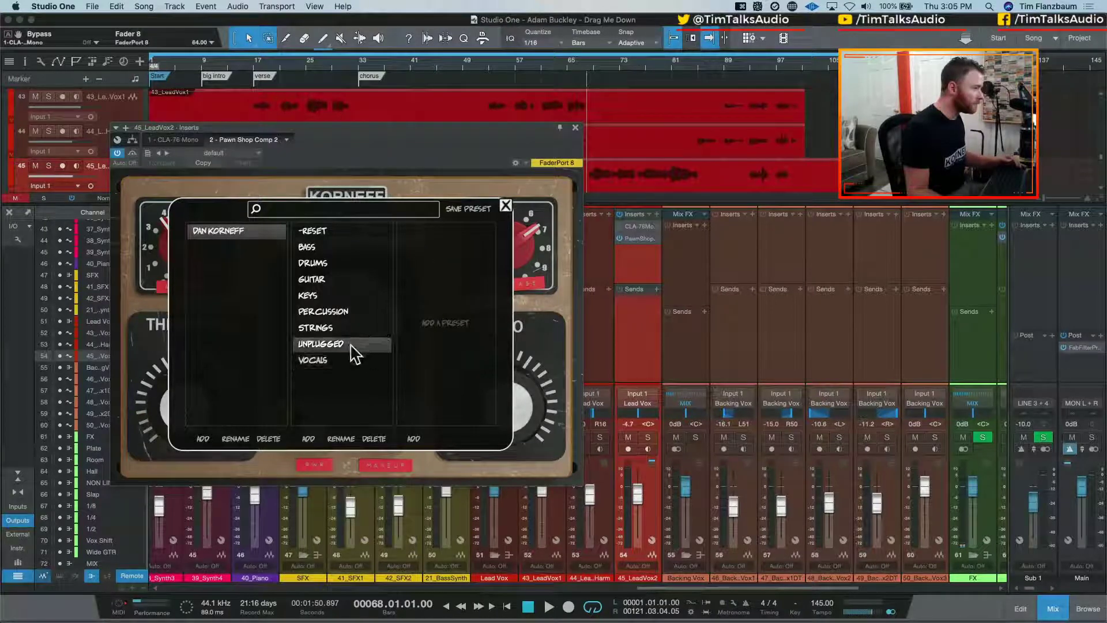
{"action": "left_click", "coordinate": [341, 312]}
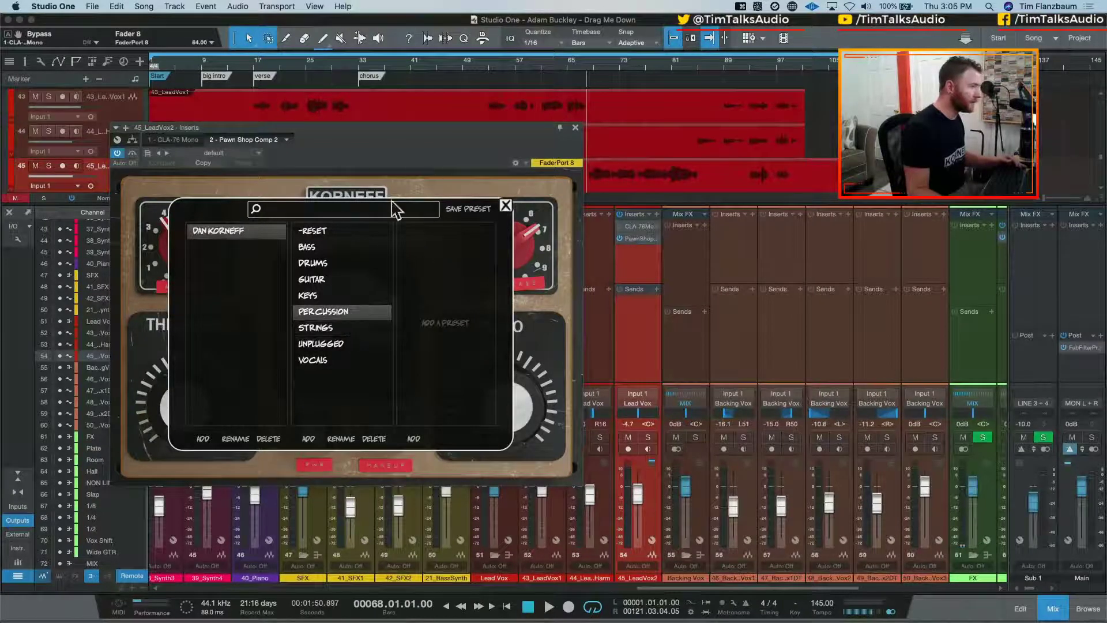
{"action": "left_click", "coordinate": [505, 206]}
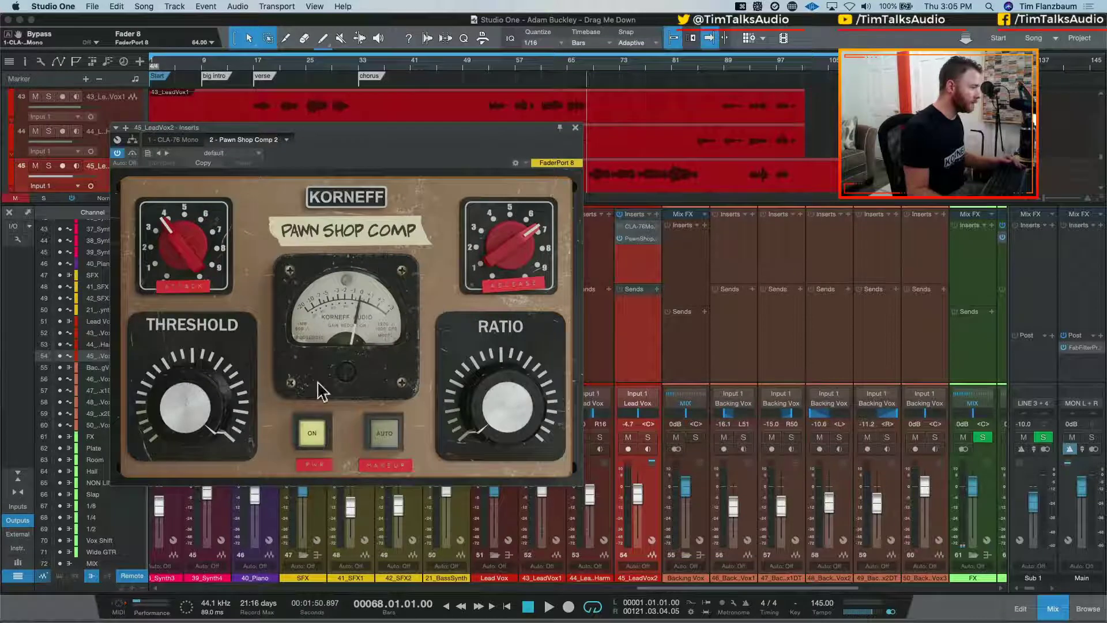
Turn on auto makeup and set threshold to about -13 dB, ratio to 4.0:1, attack to about 7 and release to about 38.5 ms
{"action": "left_click", "coordinate": [372, 433]}
{"action": "left_click_drag", "start_coordinate": [224, 386], "coordinate": [240, 440]}
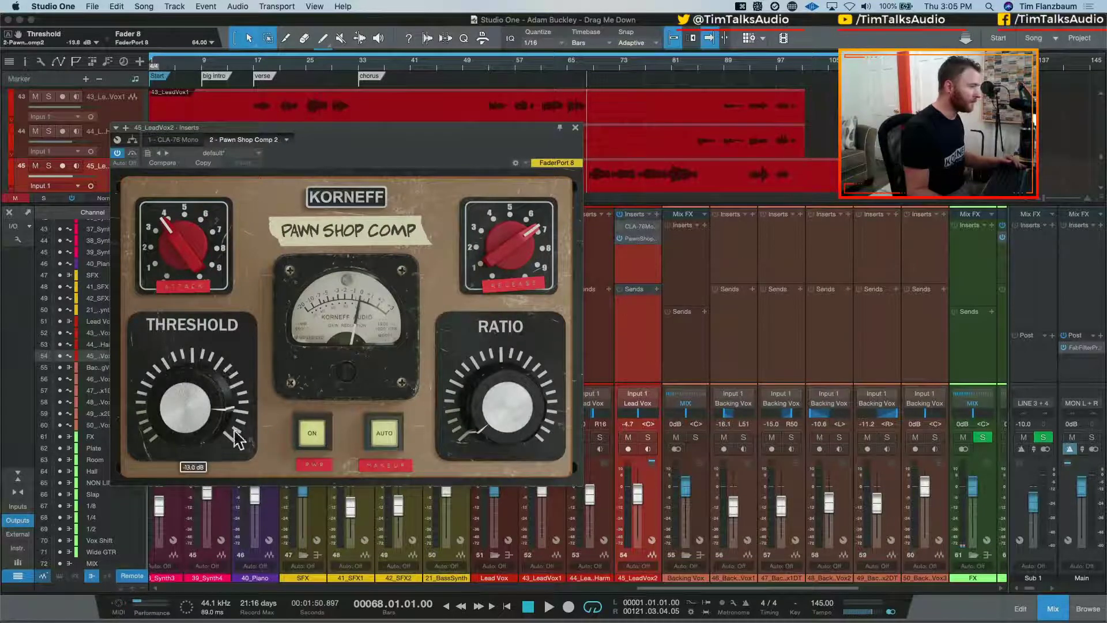
{"action": "mouse_move", "coordinate": [470, 408]}
{"action": "left_mouse_down"}
{"action": "mouse_move", "coordinate": [466, 375]}
{"action": "mouse_move", "coordinate": [468, 395]}
{"action": "left_mouse_up"}
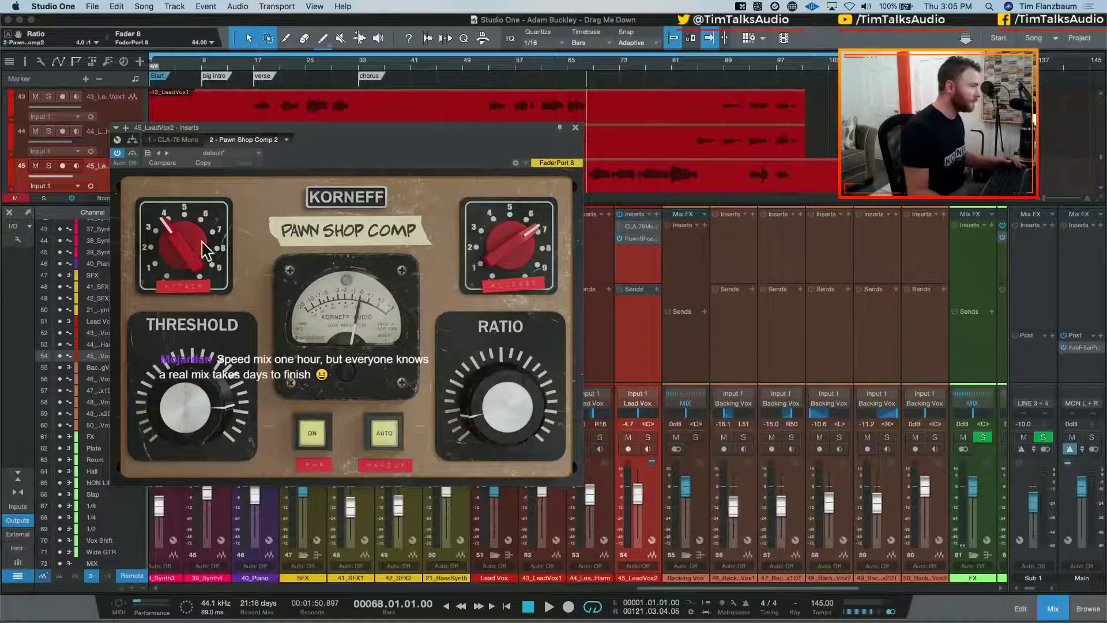
{"action": "left_click_drag", "start_coordinate": [192, 253], "coordinate": [188, 206]}
{"action": "left_click_drag", "start_coordinate": [509, 251], "coordinate": [510, 286]}
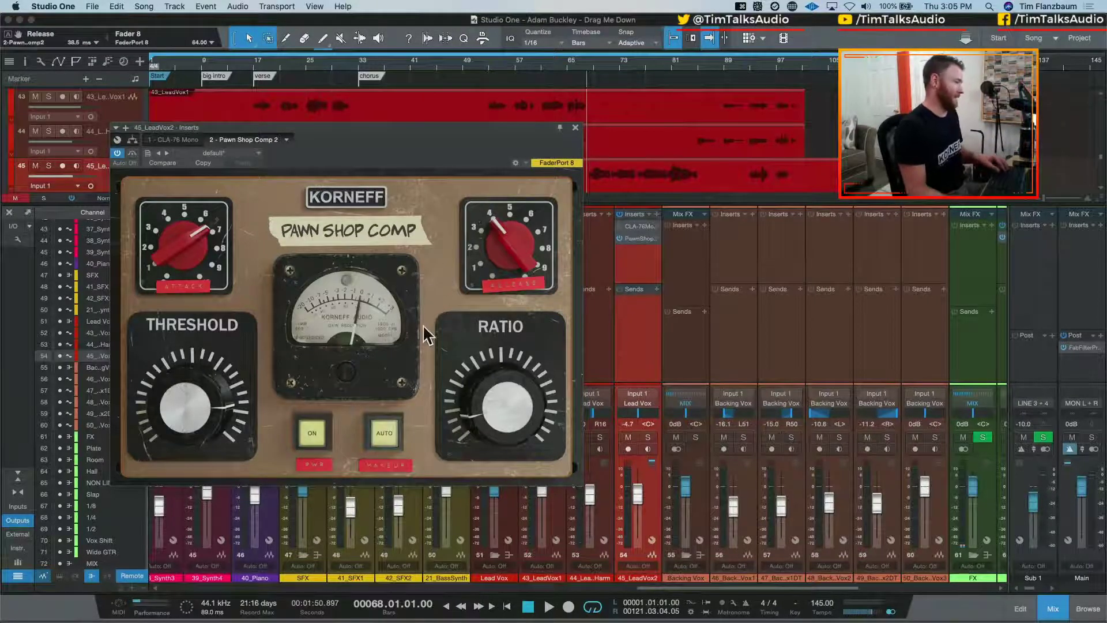
Reset the compressor's threshold to 0.0 dB, start playback and lower the threshold to about -25.2 dB
{"action": "left_click_drag", "start_coordinate": [183, 437], "coordinate": [196, 330]}
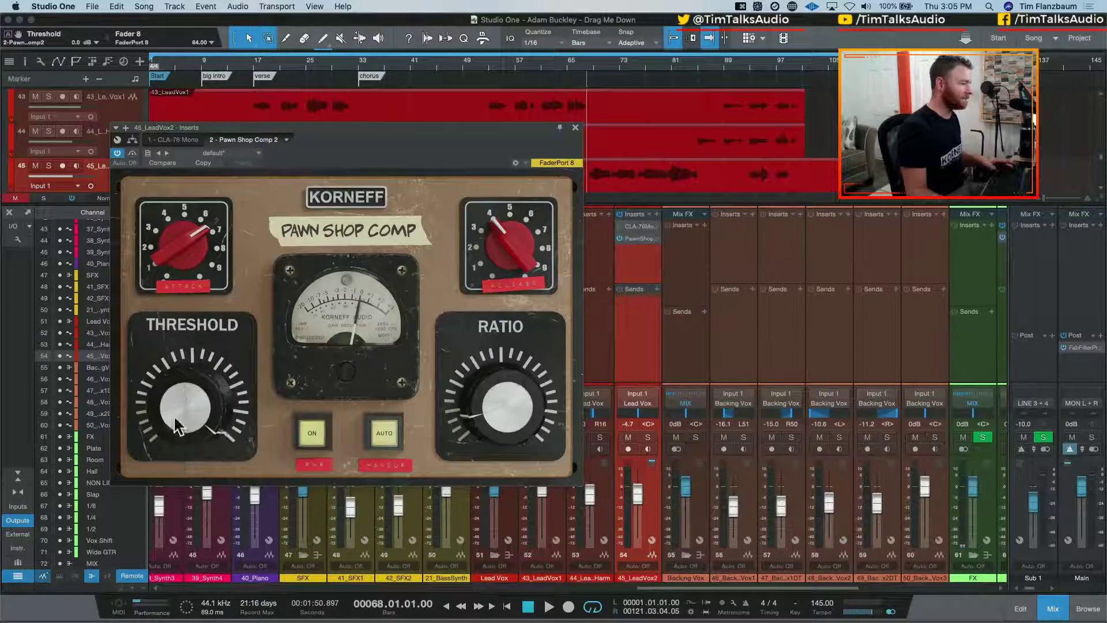
{"action": "key", "text": "space"}
{"action": "left_click_drag", "start_coordinate": [188, 388], "coordinate": [173, 438]}
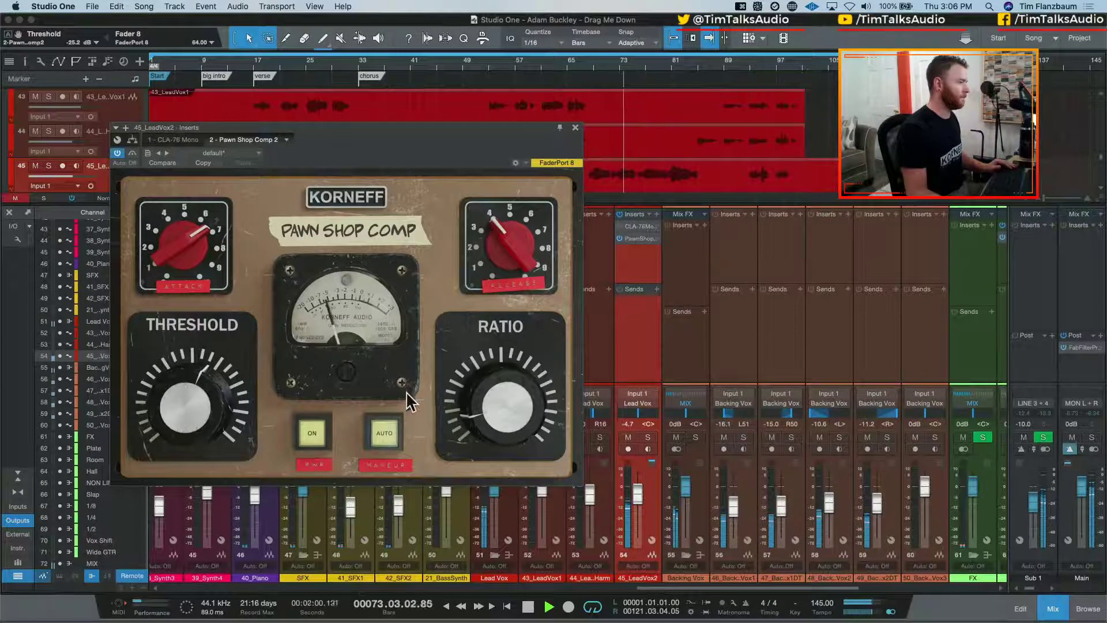
Compare the lead vocal with Pawn Shop Comp 2 powered off and on during playback, leaving it on
{"action": "left_click", "coordinate": [378, 426]}
{"action": "left_click", "coordinate": [316, 432]}
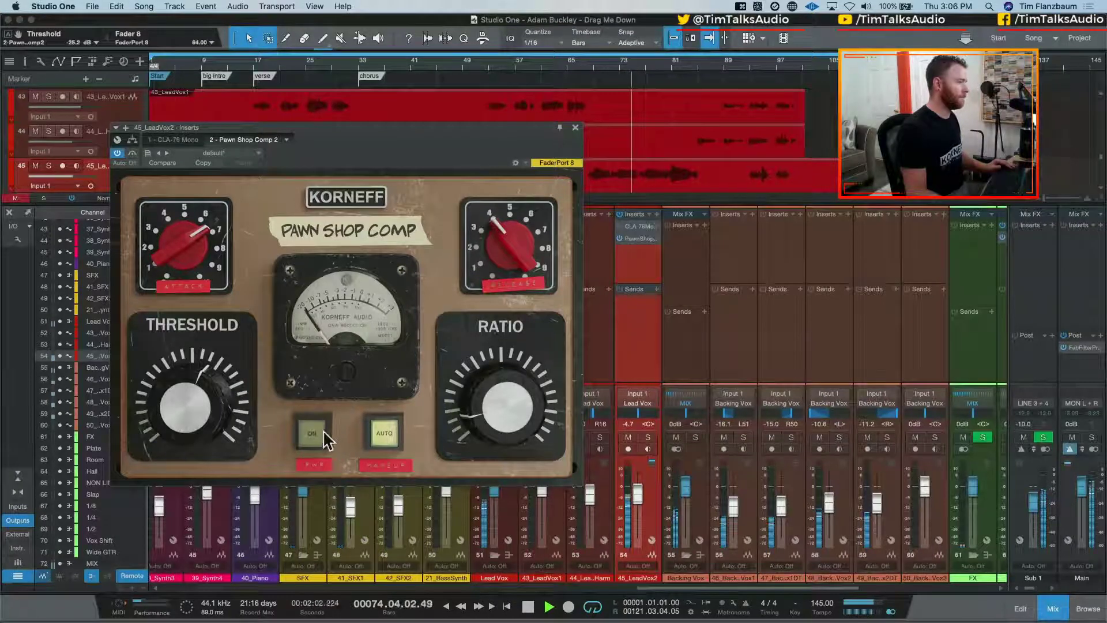
{"action": "left_click", "coordinate": [318, 428]}
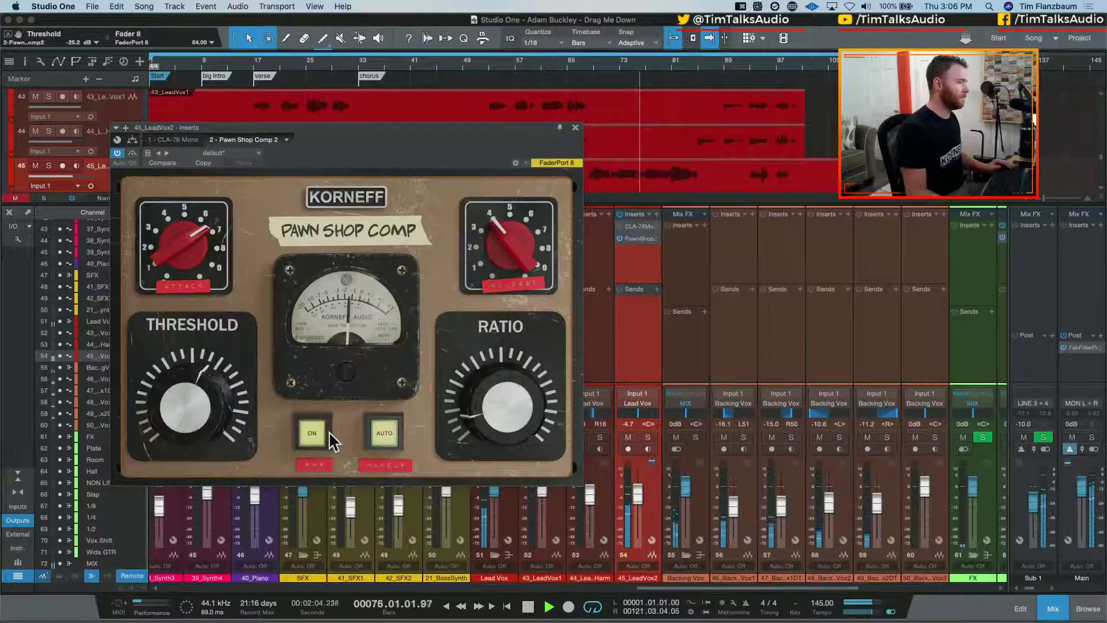
{"action": "left_click", "coordinate": [318, 429]}
{"action": "left_click", "coordinate": [318, 429]}
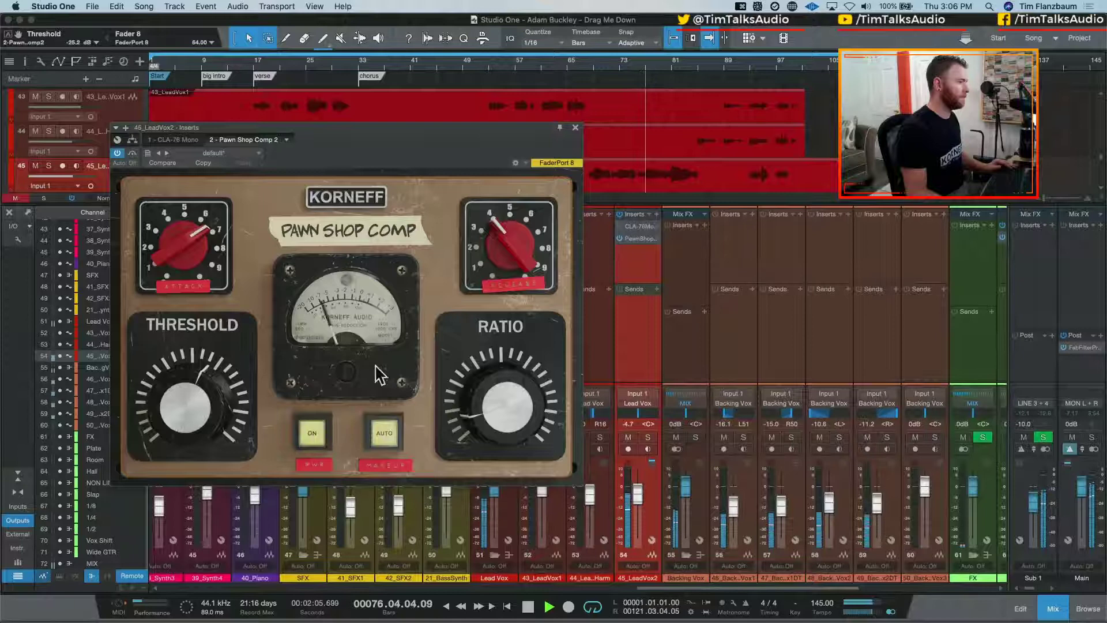
Open the internal controls of Pawn Shop Comp 2, try the Steel output transformer, and set it to Iron
{"action": "left_click", "coordinate": [352, 195]}
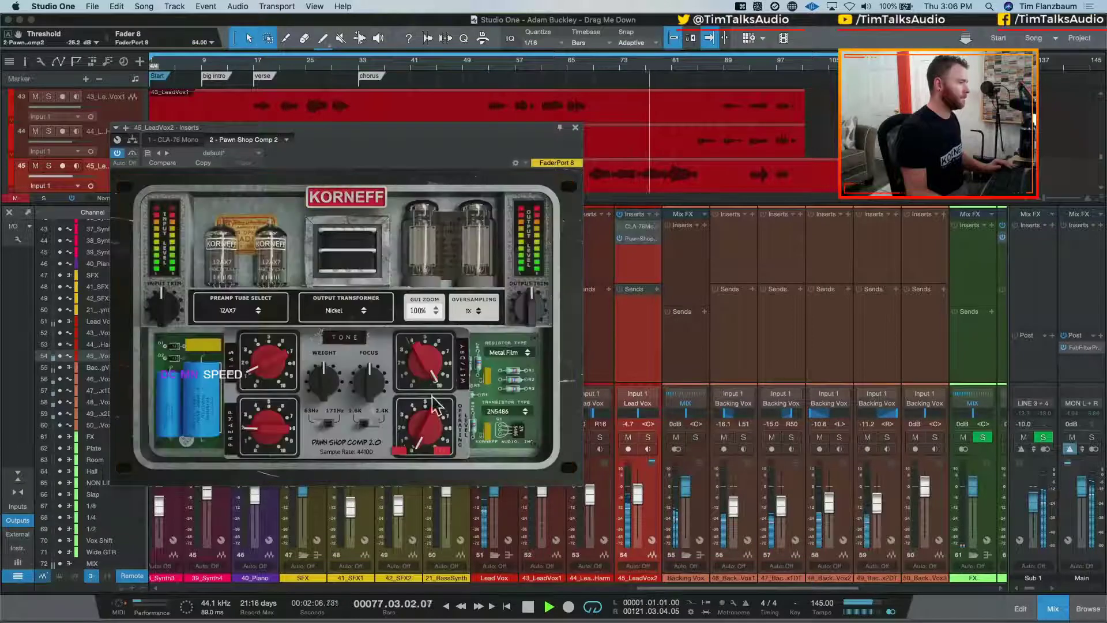
{"action": "left_click", "coordinate": [343, 312]}
{"action": "left_click", "coordinate": [345, 322]}
{"action": "left_click", "coordinate": [337, 311]}
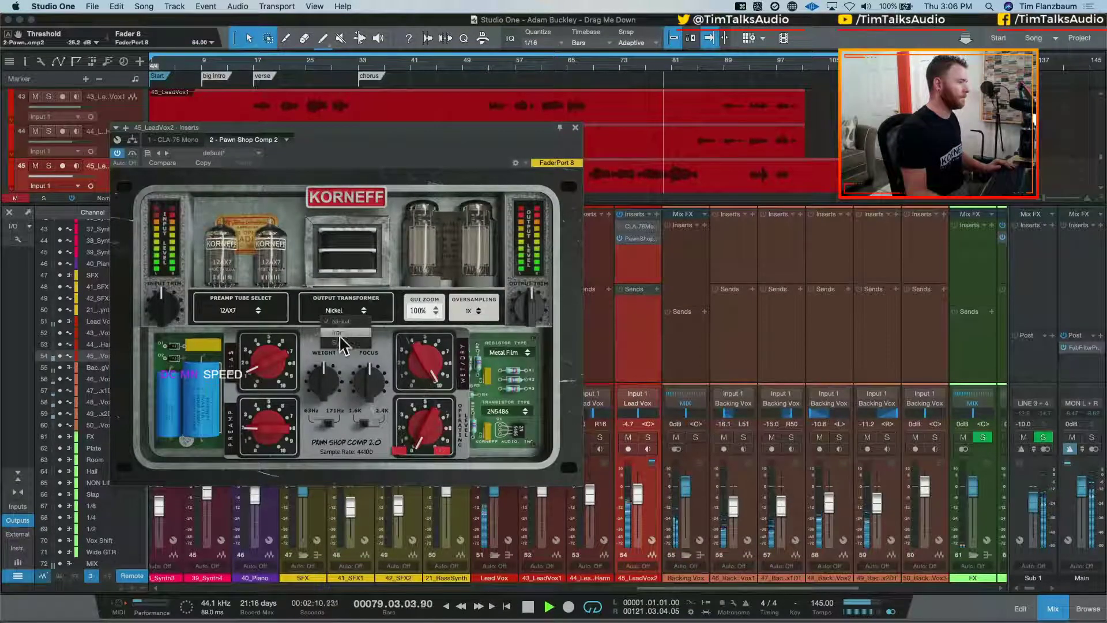
{"action": "left_click", "coordinate": [338, 332]}
{"action": "left_click", "coordinate": [343, 312]}
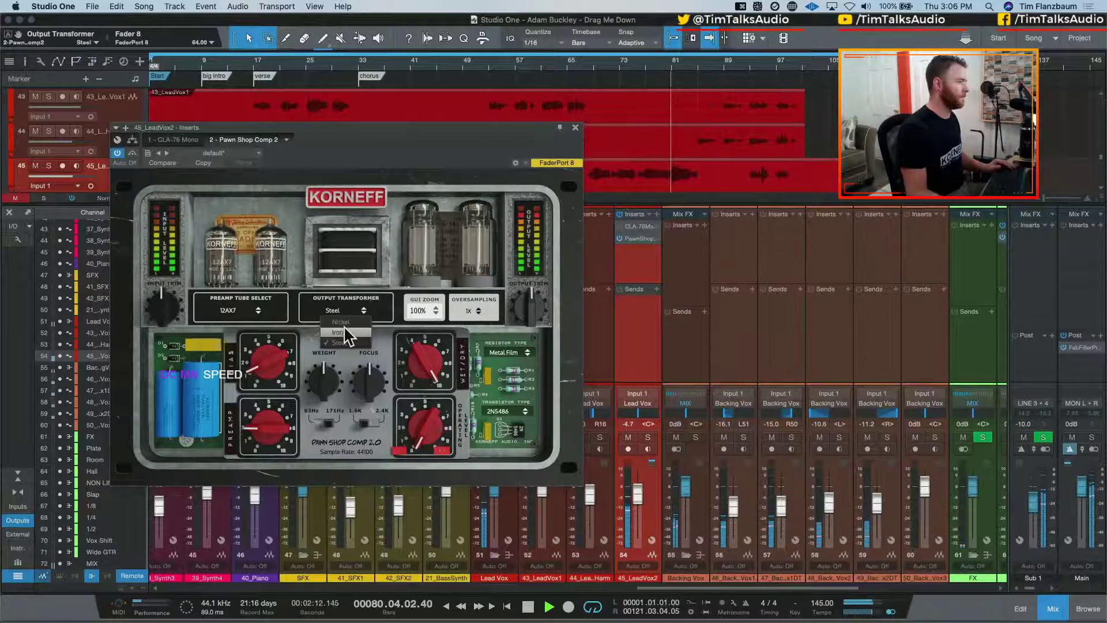
{"action": "left_click", "coordinate": [340, 332]}
Audition the 5751 and ECC83 preamp tubes on the lead vocal during playback and settle on 5751
{"action": "left_click", "coordinate": [230, 311]}
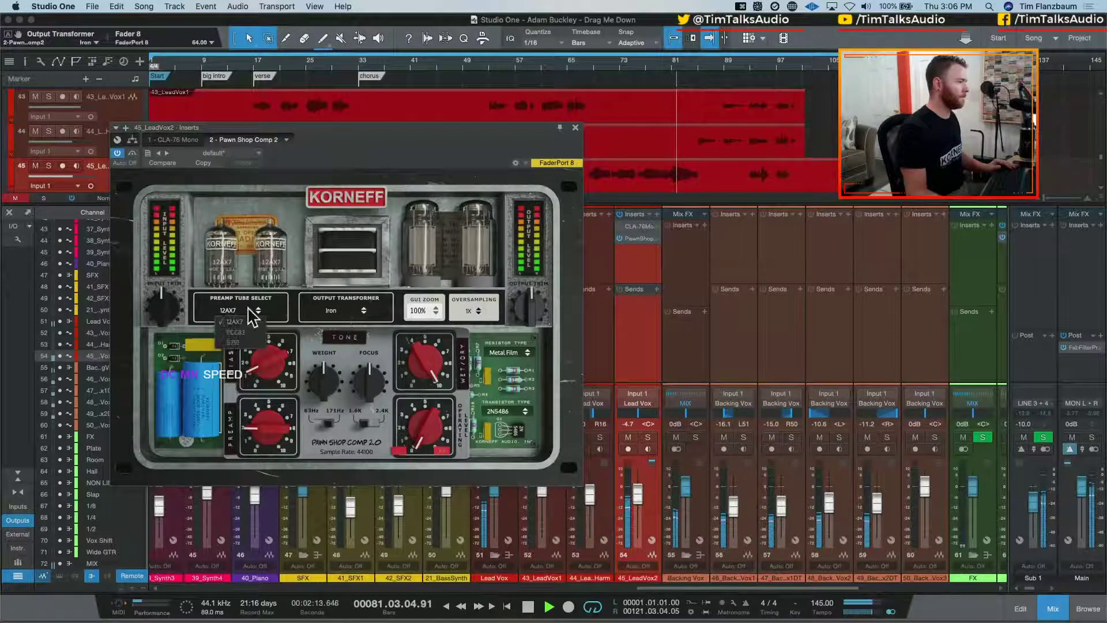
{"action": "left_click", "coordinate": [238, 324]}
{"action": "left_click", "coordinate": [235, 315]}
{"action": "left_click", "coordinate": [236, 329]}
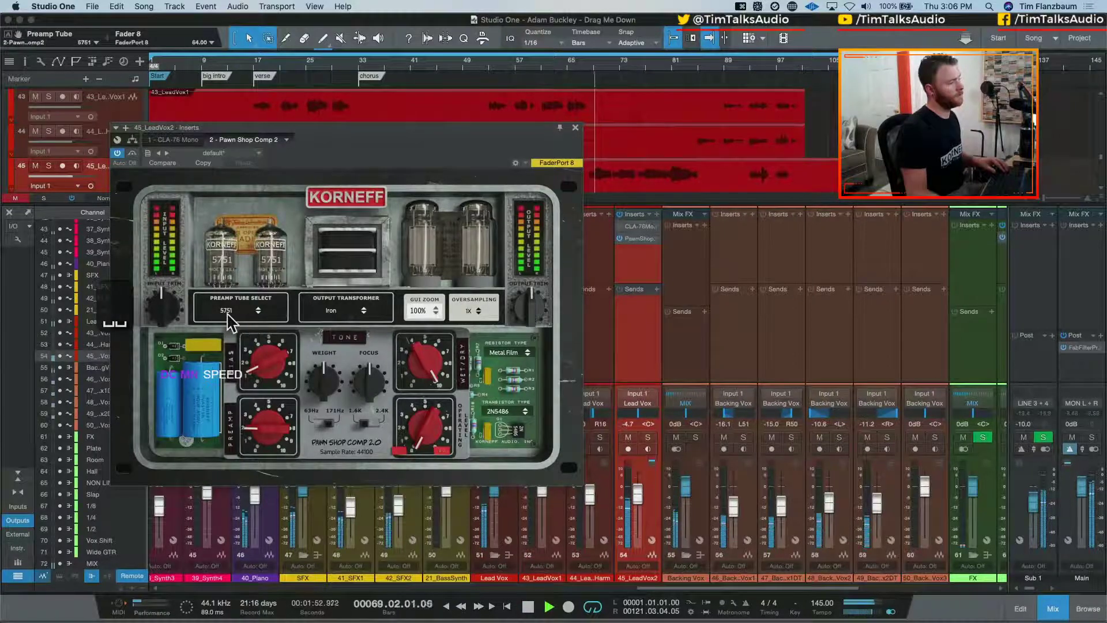
{"action": "left_click", "coordinate": [231, 316]}
{"action": "left_click", "coordinate": [232, 320]}
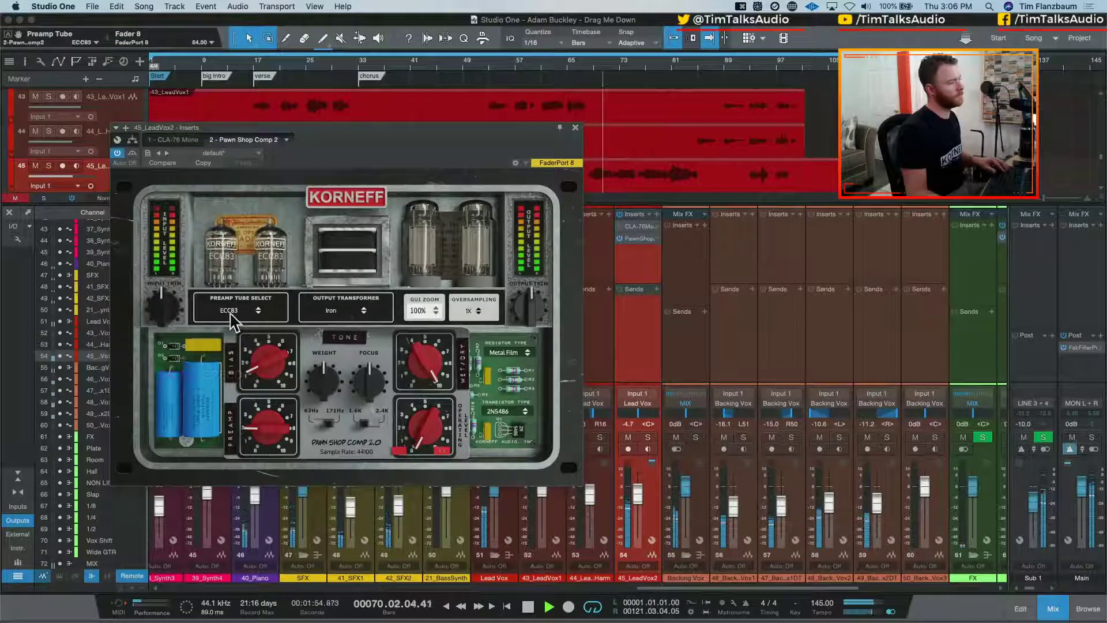
{"action": "left_click", "coordinate": [231, 316]}
{"action": "left_click", "coordinate": [242, 330]}
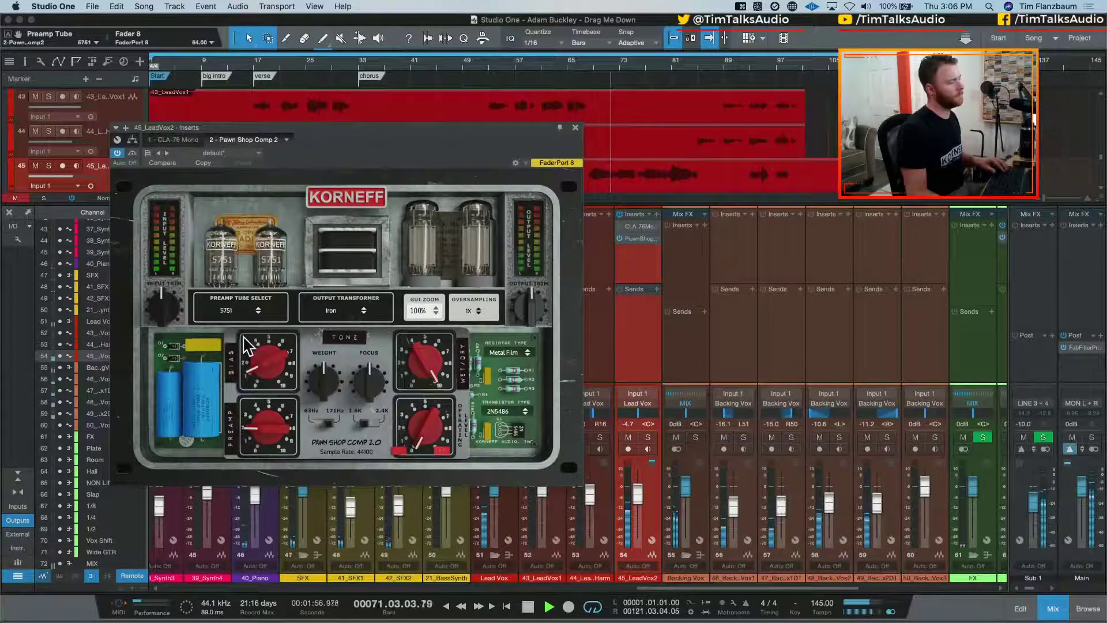
Audition the output transformer types against Nickel, return to Iron, and close the plug-in with playback stopped
{"action": "left_click", "coordinate": [341, 317]}
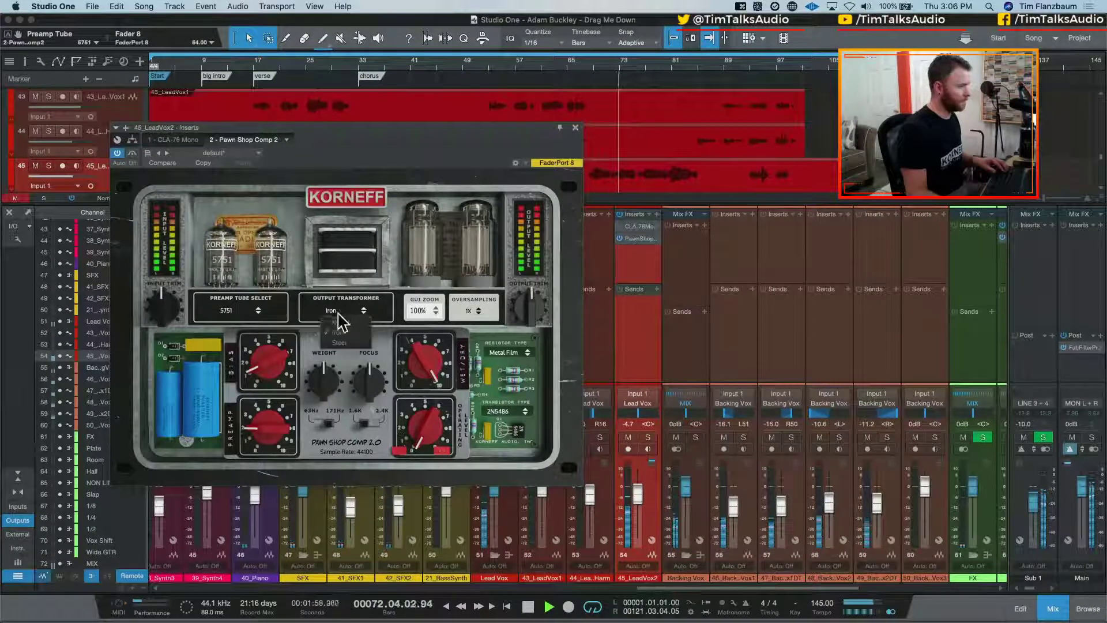
{"action": "left_click", "coordinate": [346, 328]}
{"action": "left_click", "coordinate": [344, 321]}
{"action": "left_click", "coordinate": [346, 330]}
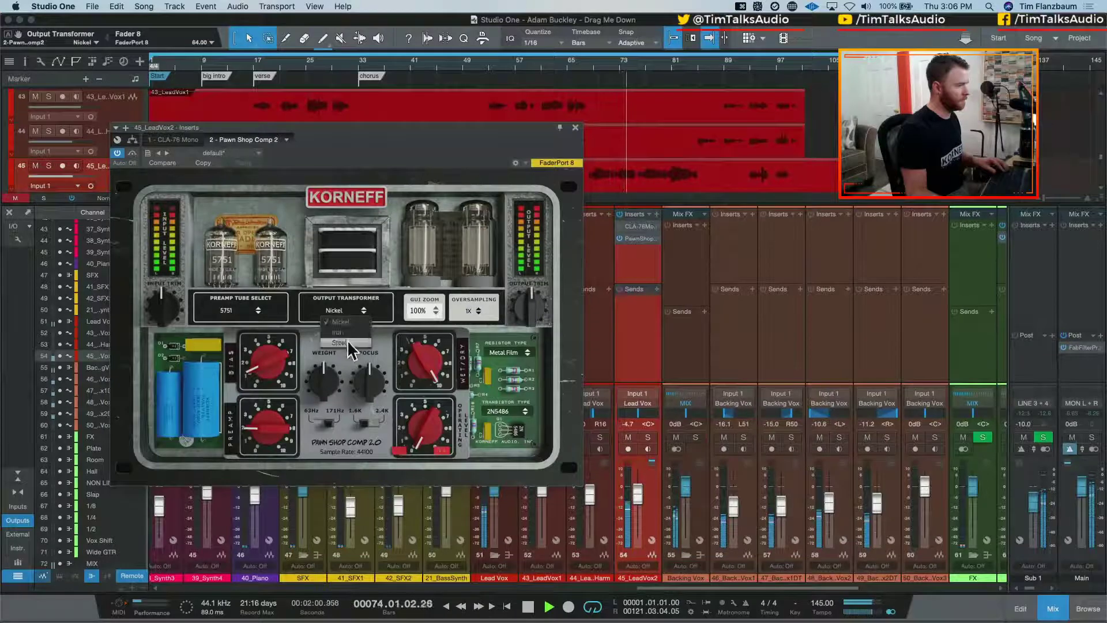
{"action": "left_click", "coordinate": [343, 323]}
{"action": "left_click", "coordinate": [346, 330]}
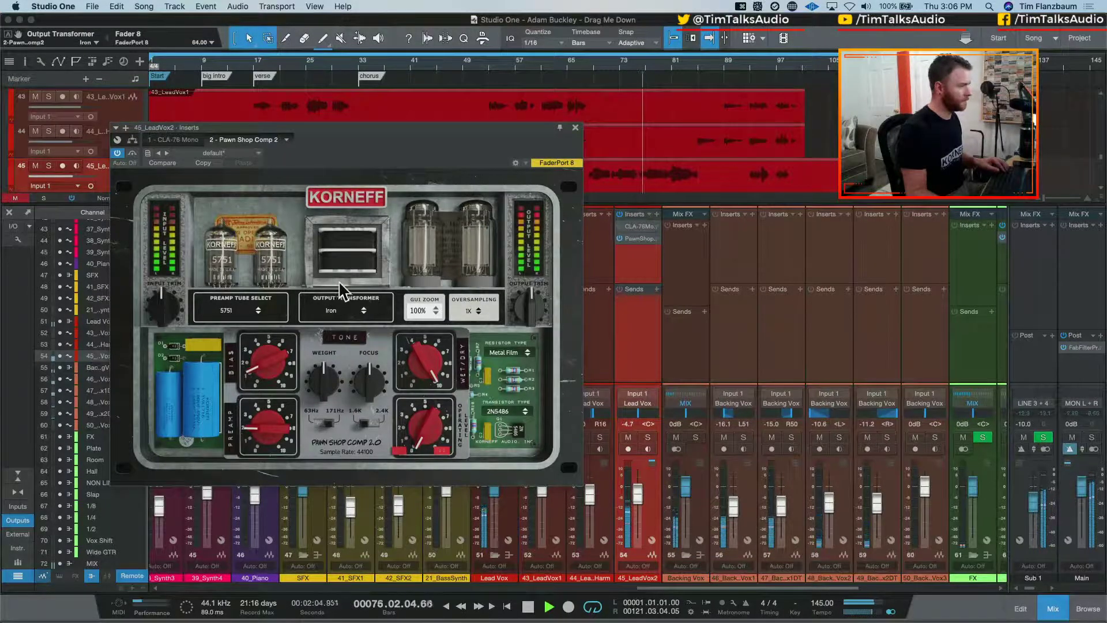
{"action": "key", "text": "space"}
{"action": "left_click", "coordinate": [575, 128]}
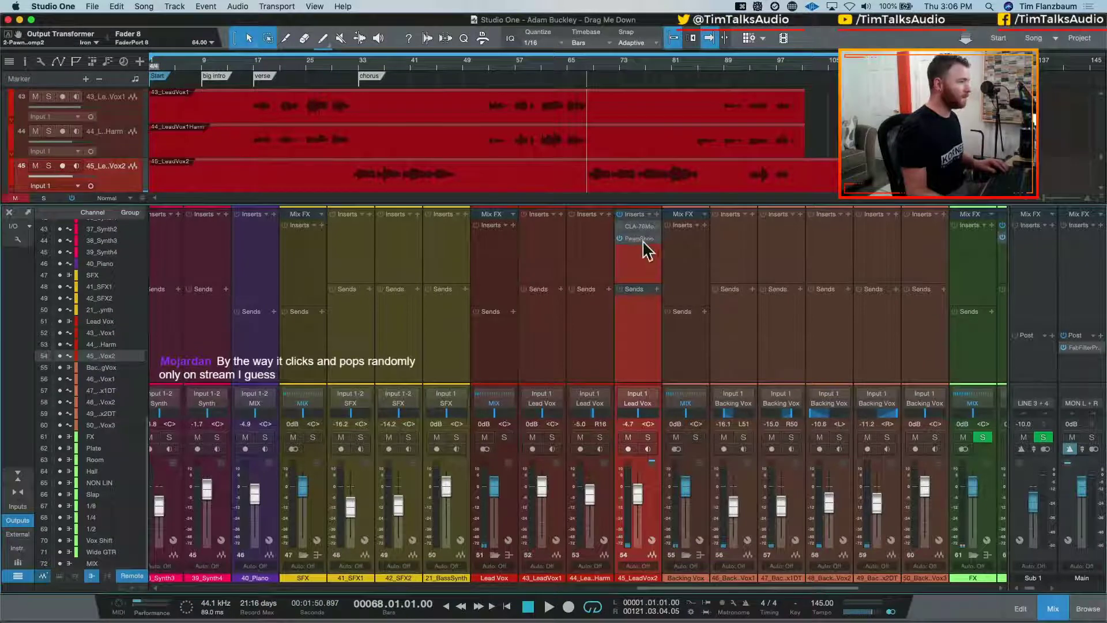
Copy Pawn Shop Comp 2 from 45_LeadVox2 to the 43_LeadVox1 and 44_LeadVox1Harm channels, then close its window
{"action": "left_click", "coordinate": [591, 247]}
{"action": "left_click", "coordinate": [534, 253], "text": "shift"}
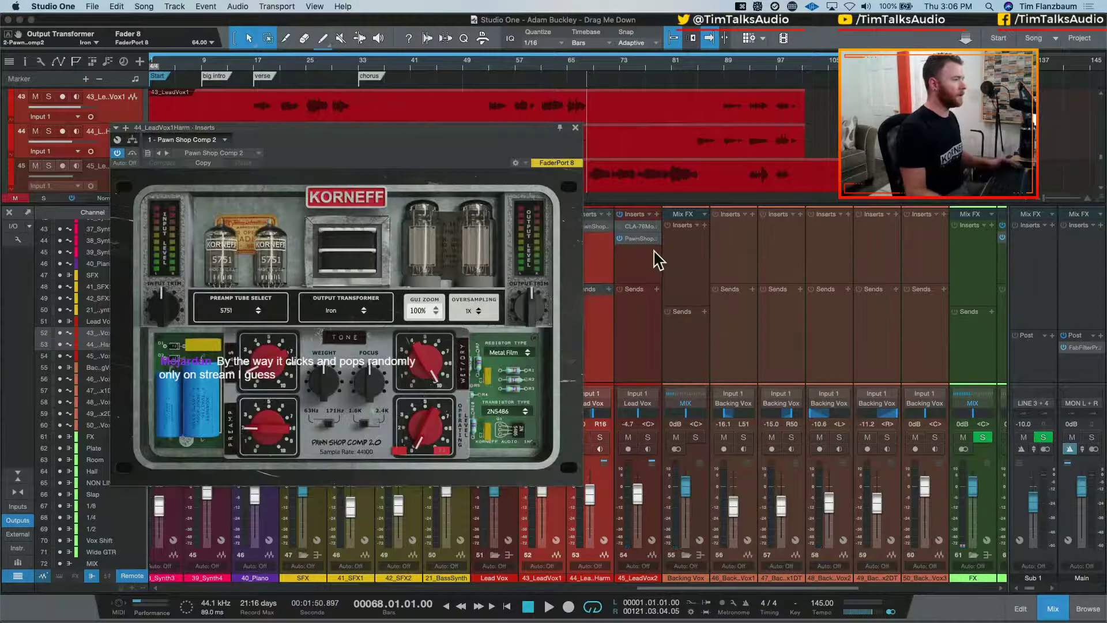
{"action": "left_click", "coordinate": [576, 126]}
Copy Pawn Shop Comp 2 to all five backing vocal channels, 46 through 50, then close its window
{"action": "left_click", "coordinate": [732, 265]}
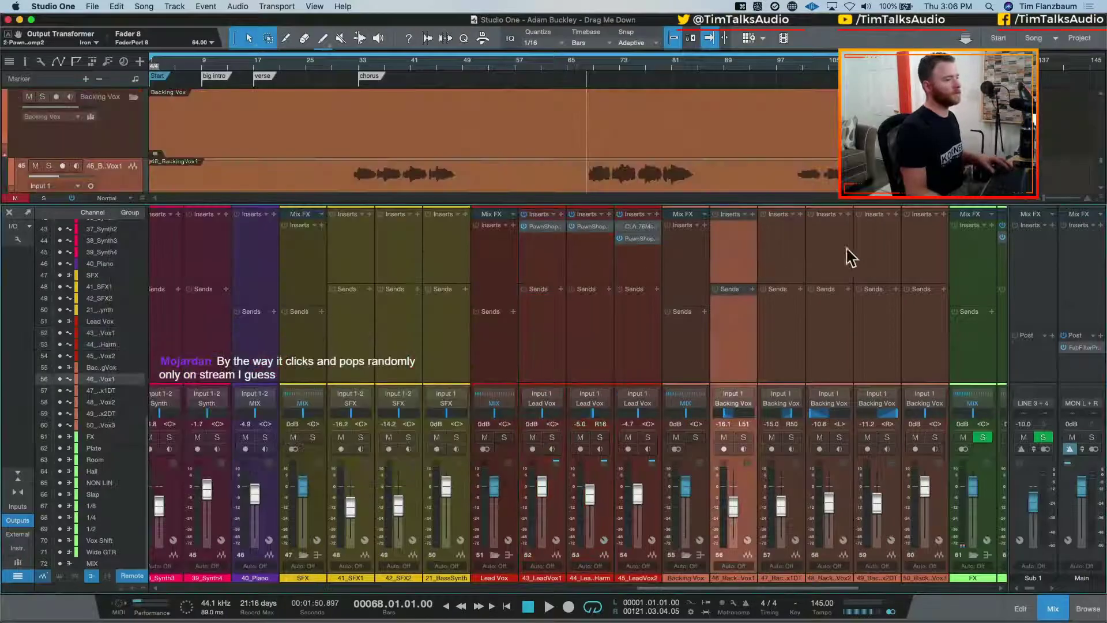
{"action": "left_click", "coordinate": [919, 248], "text": "shift"}
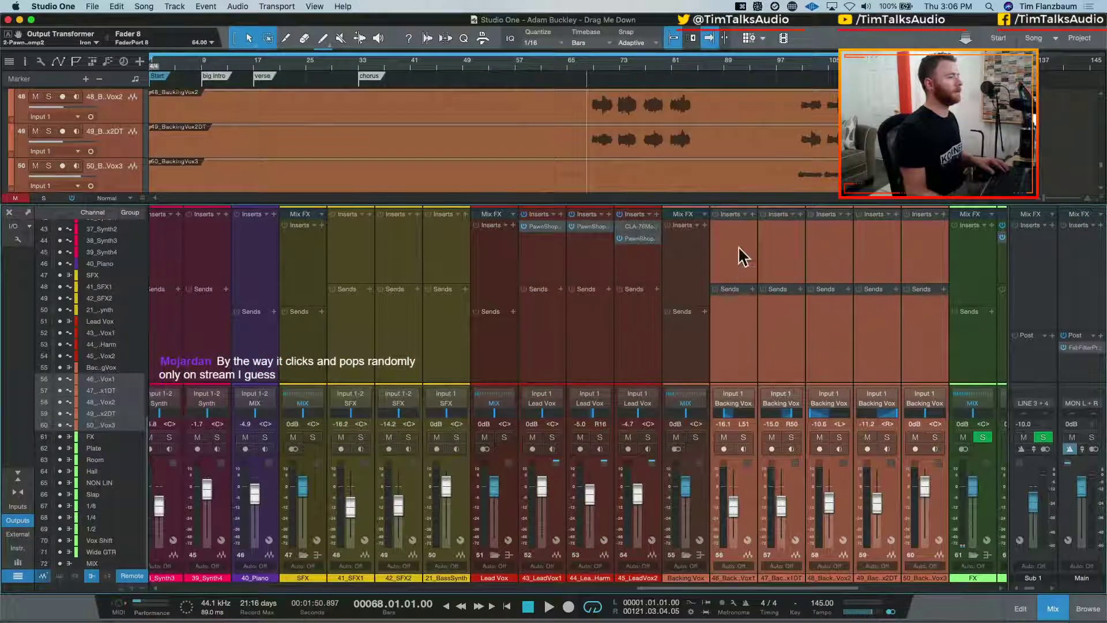
{"action": "key", "text": "shift+p"}
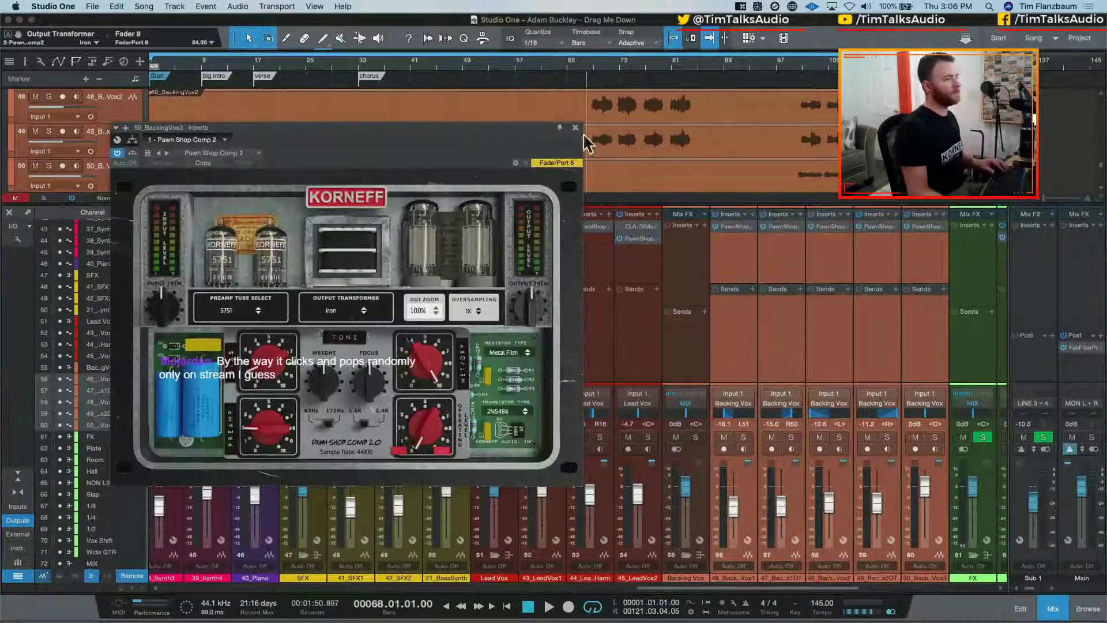
{"action": "scroll", "coordinate": [647, 146], "scroll_direction": "down", "scroll_amount": 1}
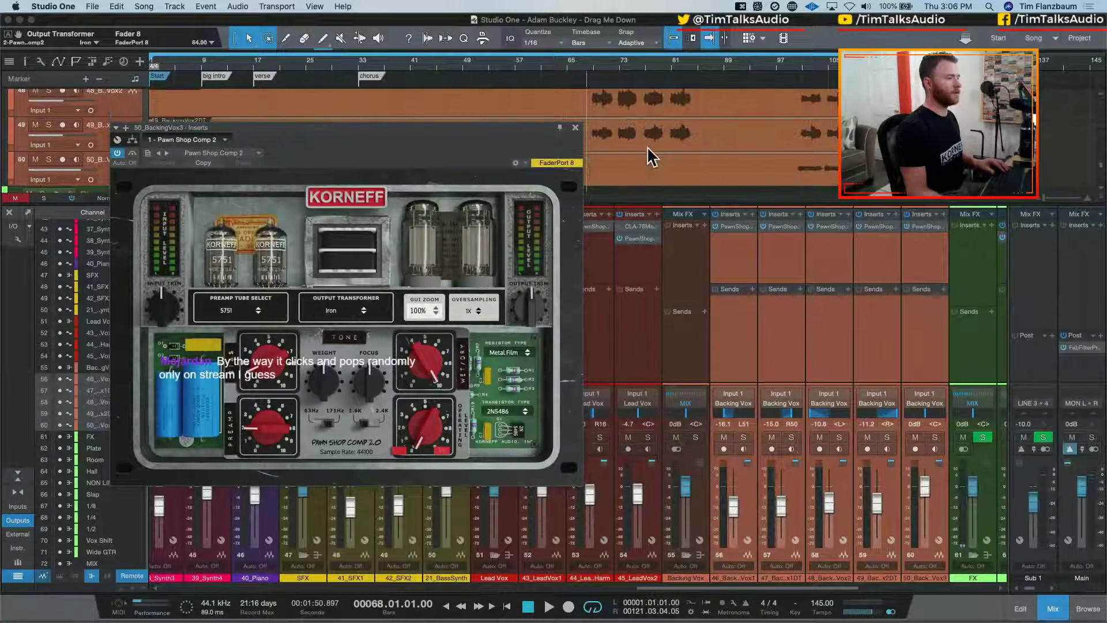
{"action": "scroll", "coordinate": [647, 146], "scroll_direction": "up", "scroll_amount": 1}
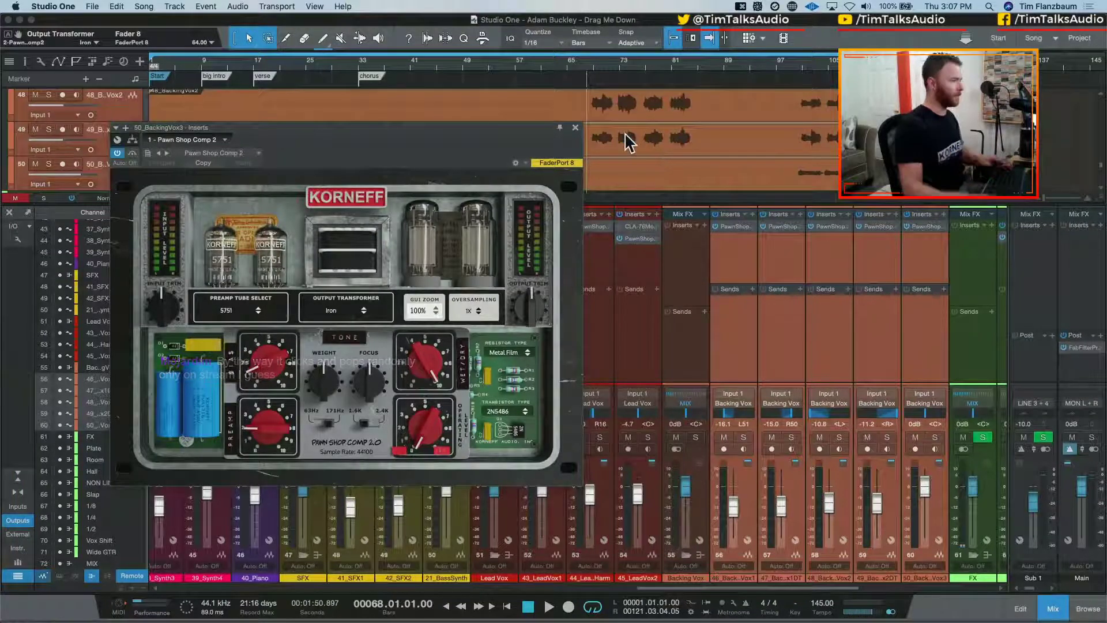
{"action": "left_click", "coordinate": [575, 128]}
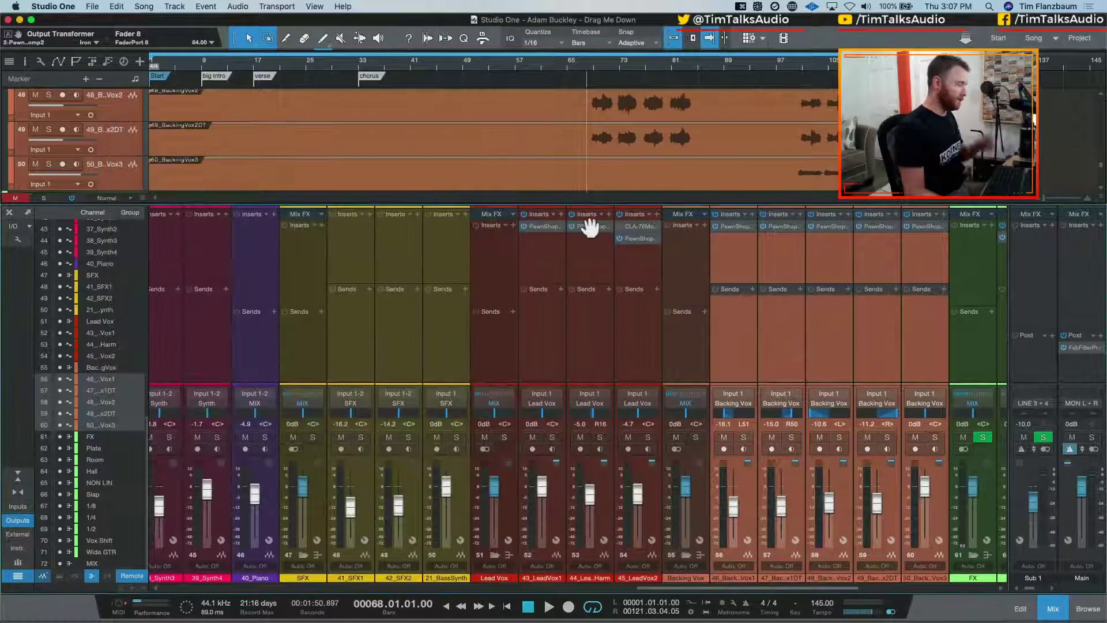
Insert FabFilter Pro-Q 3 on 45_LeadVox2 and place it between the CLA-76 and Pawn Shop Comp 2
{"action": "left_click", "coordinate": [655, 265]}
{"action": "left_click", "coordinate": [656, 214]}
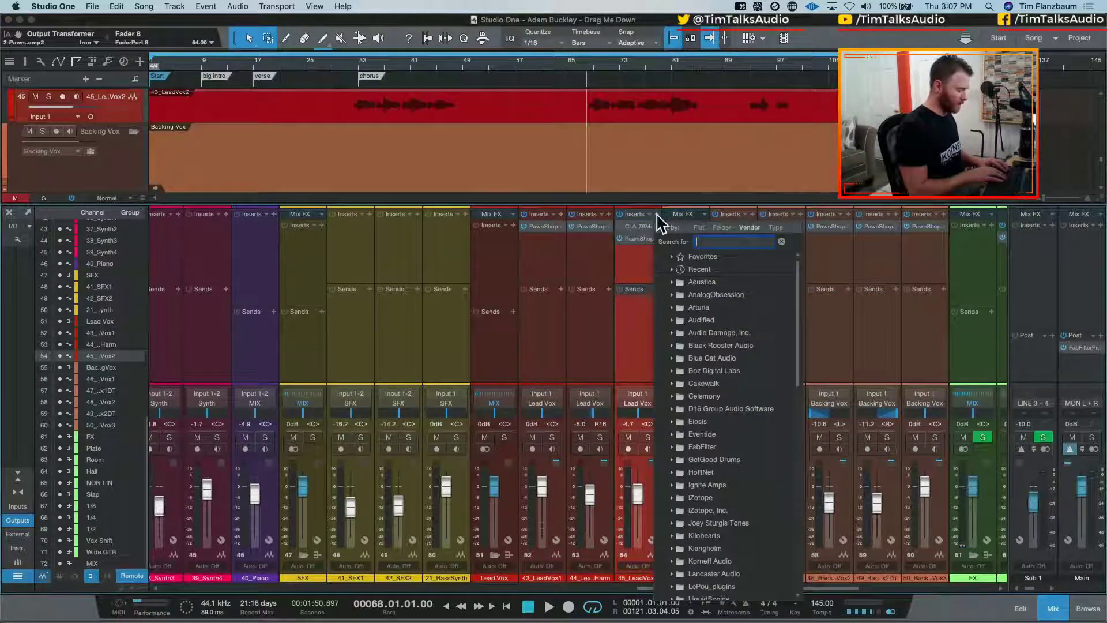
{"action": "type", "text": "fab"}
{"action": "key", "text": "Return"}
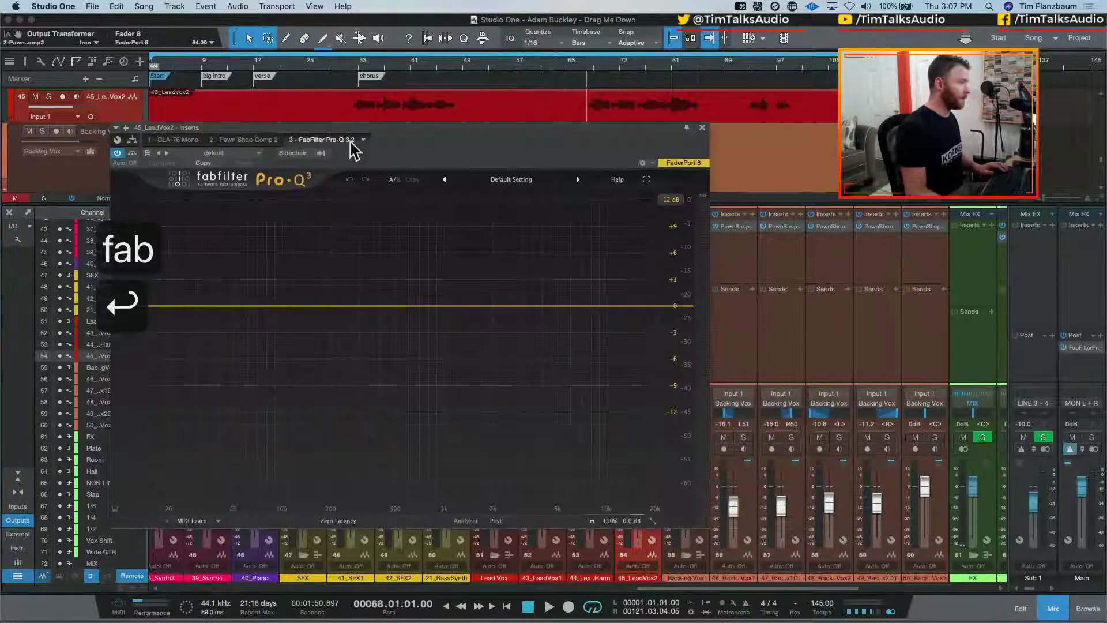
{"action": "left_click_drag", "start_coordinate": [351, 141], "coordinate": [213, 142]}
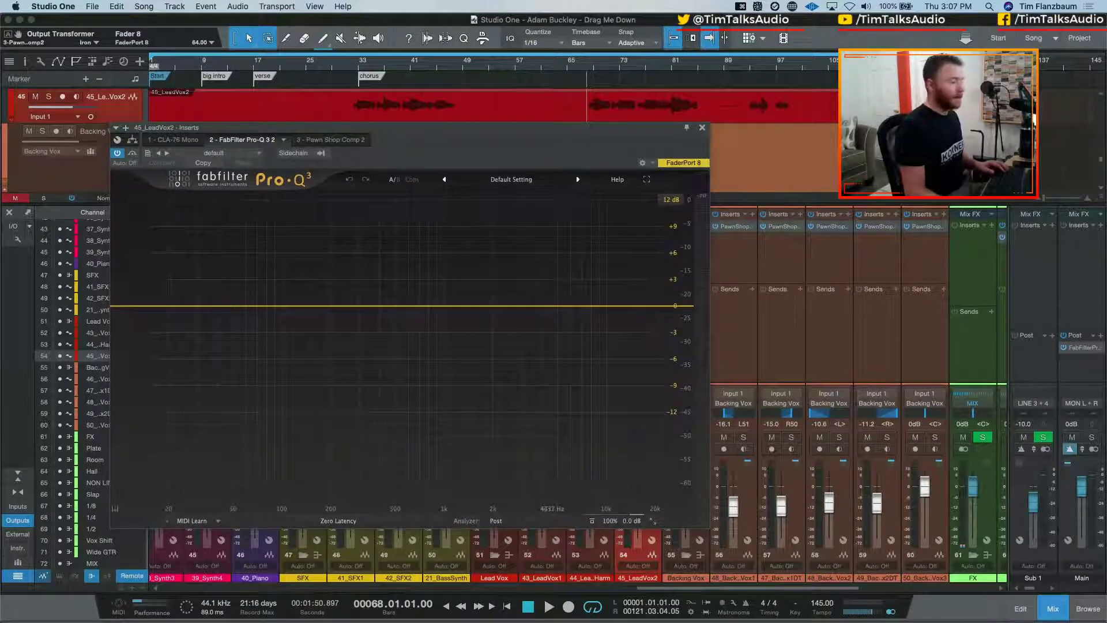
Set the Sub 1 output level to -12 dB and start playback
{"action": "left_click", "coordinate": [1024, 424]}
{"action": "type", "text": "-12"}
{"action": "key", "text": "Return"}
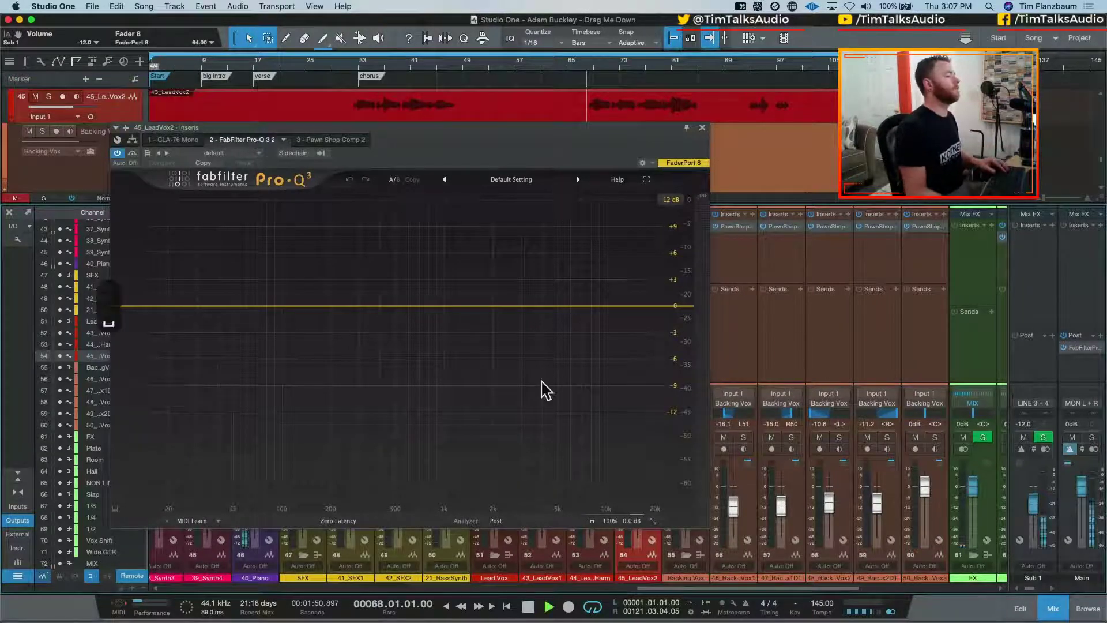
{"action": "key", "text": "space"}
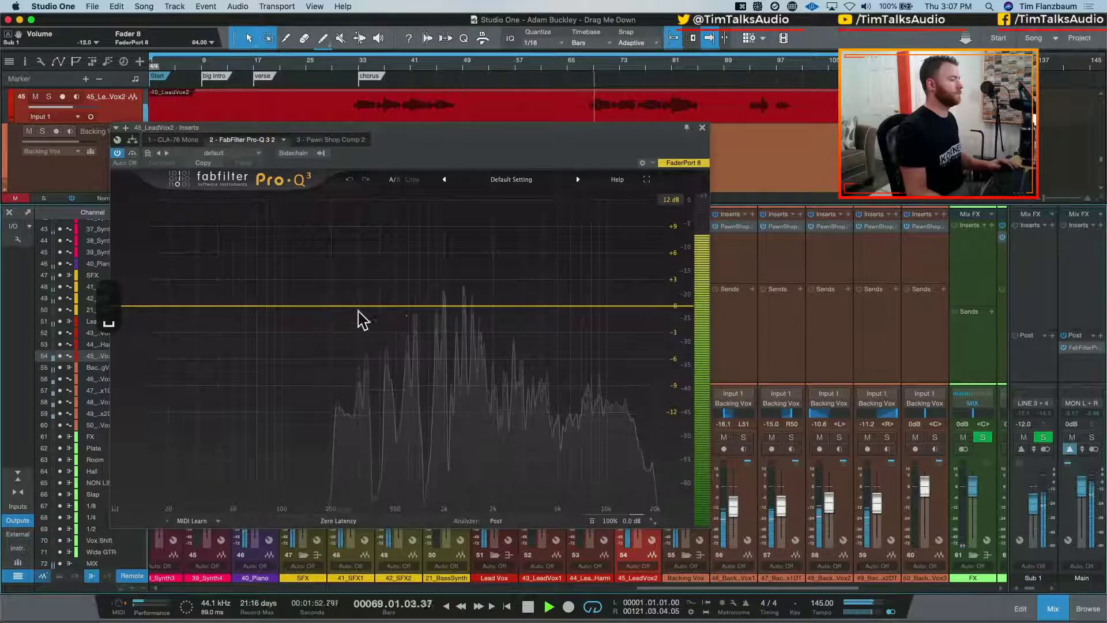
Add a narrow bell boost of about 4.2 dB with Q about 5.3 near 905 Hz and sweep it in isolation
{"action": "left_click_drag", "start_coordinate": [396, 305], "coordinate": [455, 228]}
{"action": "left_click", "coordinate": [495, 237]}
{"action": "left_click_drag", "start_coordinate": [492, 464], "coordinate": [476, 417]}
{"action": "left_click_drag", "start_coordinate": [464, 235], "coordinate": [462, 241]}
{"action": "left_click_drag", "start_coordinate": [462, 230], "coordinate": [454, 230]}
Solo 45_LeadVox2, replay the section and tune the bell band to about 986 Hz
{"action": "key", "text": "a"}
{"action": "key", "text": "a"}
{"action": "key", "text": "s"}
{"action": "key", "text": "space"}
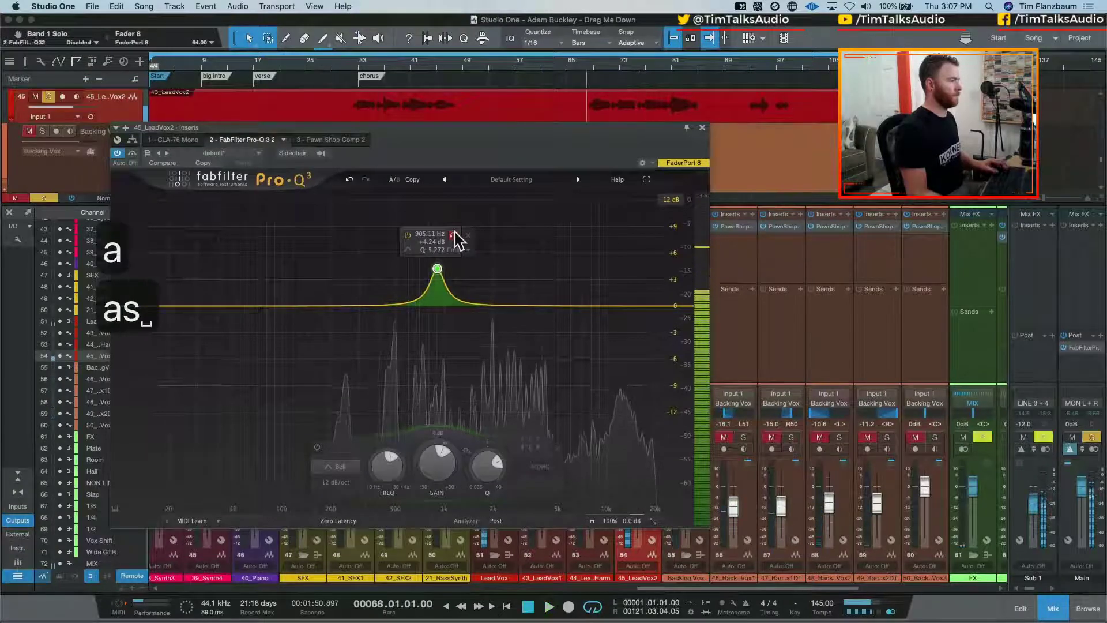
{"action": "key", "text": "space"}
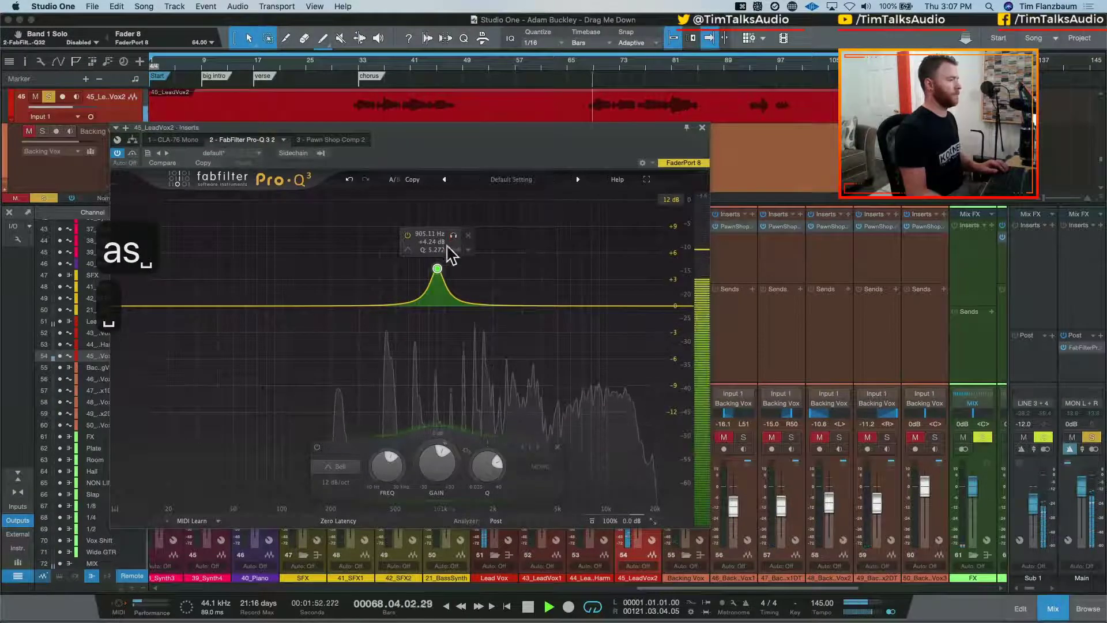
{"action": "left_click_drag", "start_coordinate": [454, 236], "coordinate": [464, 242]}
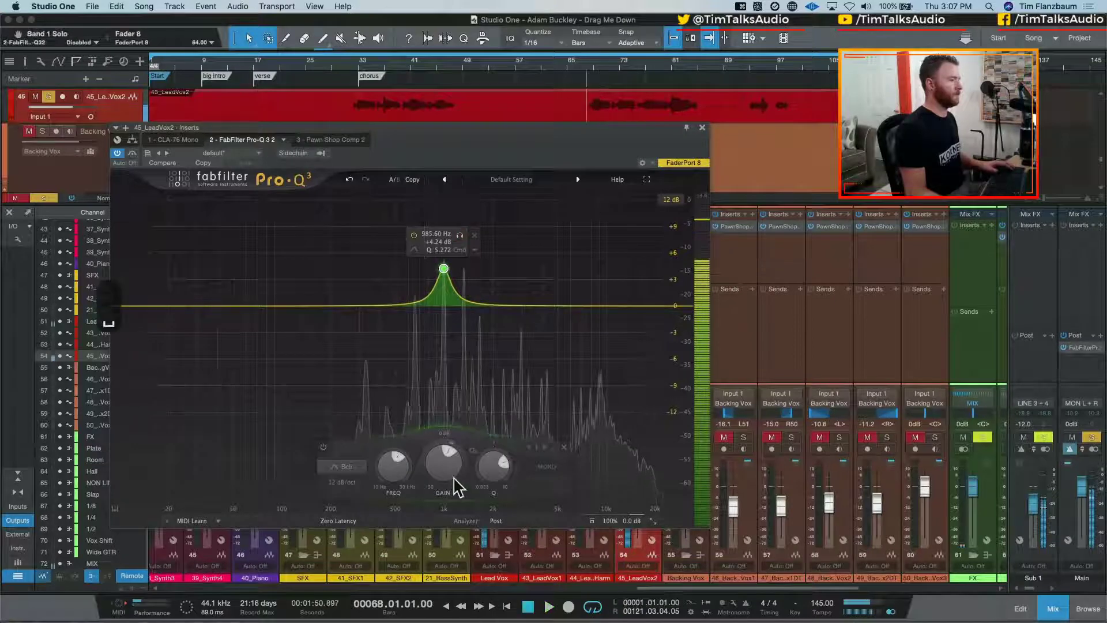
Turn the 986 Hz band into a dynamic cut with 0 dB static gain and a range of about -4.8 dB
{"action": "left_click_drag", "start_coordinate": [455, 479], "coordinate": [445, 523]}
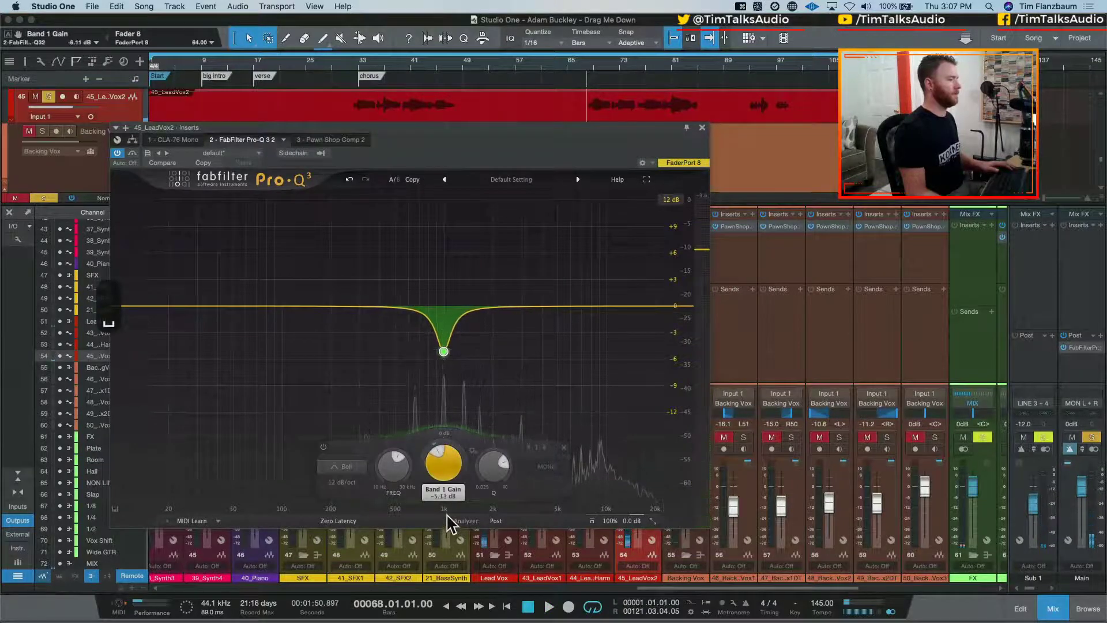
{"action": "left_click_drag", "start_coordinate": [424, 455], "coordinate": [426, 495]}
{"action": "left_click", "coordinate": [438, 469], "text": "super"}
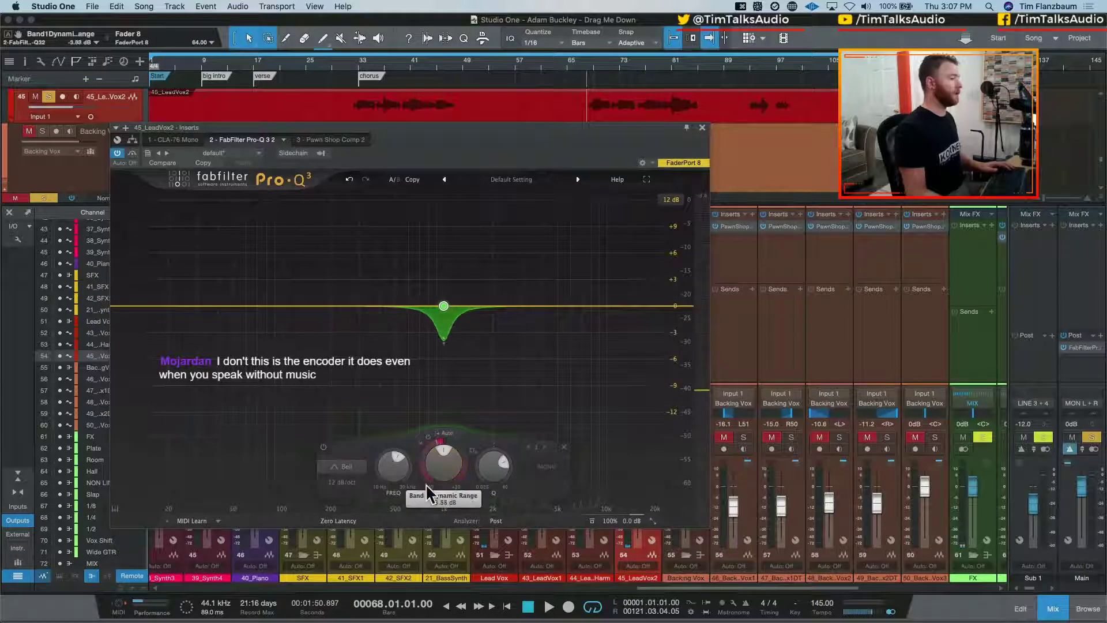
Add a second dynamic cut just below 2 kHz with Q about 4.3 and replay the vocal to check it
{"action": "key", "text": "space"}
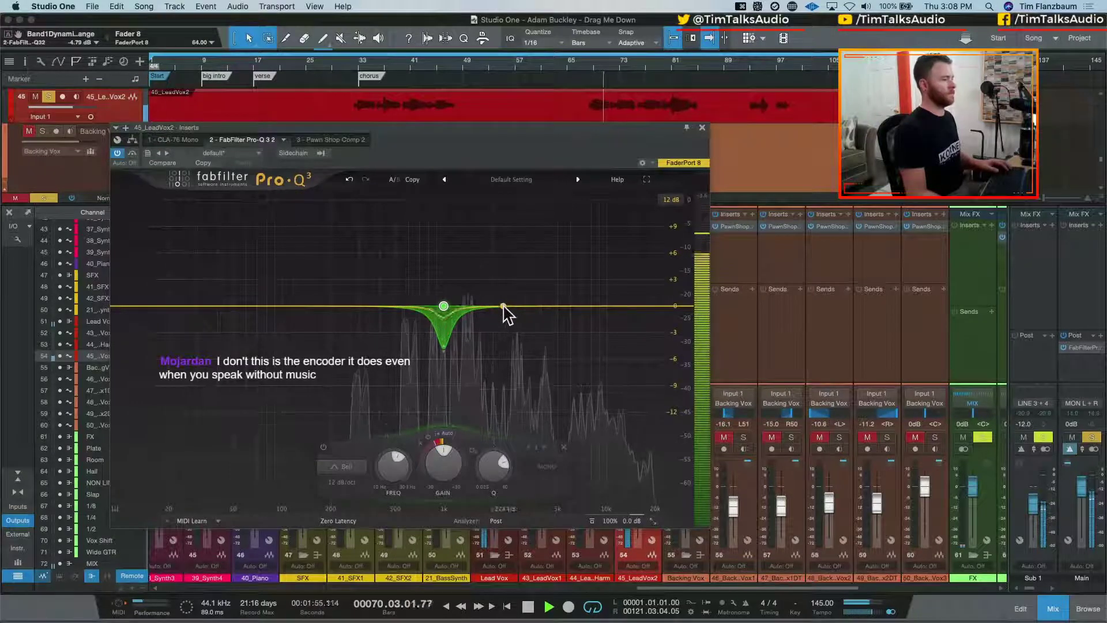
{"action": "left_click_drag", "start_coordinate": [510, 300], "coordinate": [492, 209]}
{"action": "key", "text": "space"}
{"action": "left_click_drag", "start_coordinate": [479, 469], "coordinate": [469, 508]}
{"action": "key", "text": "space"}
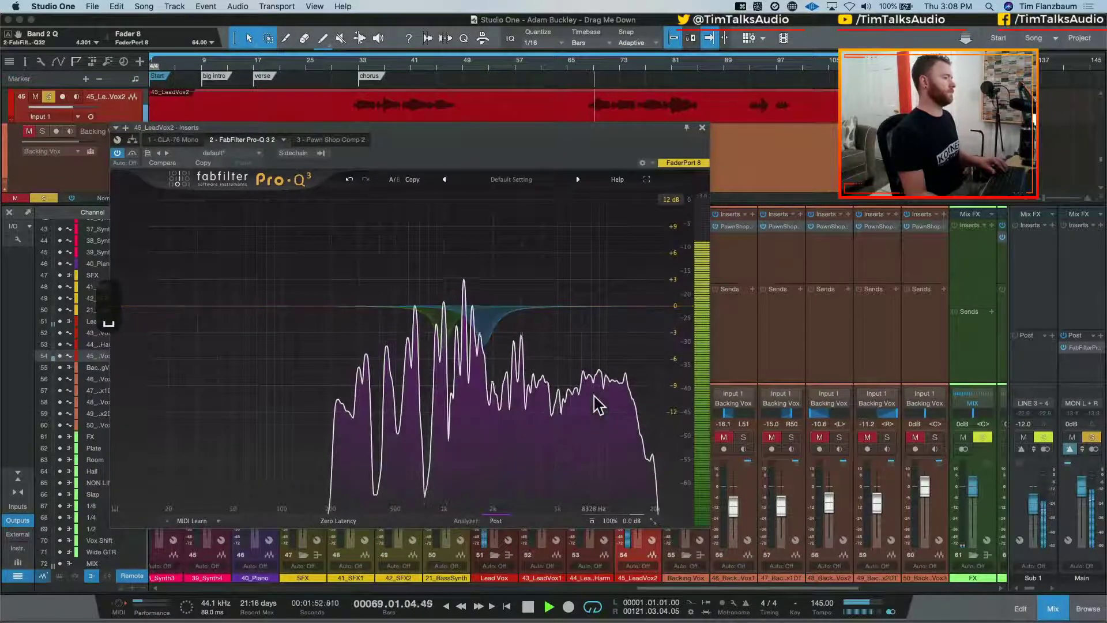
Close the EQ, clear the solo, and copy Pro-Q 3 to 43_LeadVox1 and 44_LeadVox1Harm ahead of Pawn Shop Comp 2
{"action": "left_click", "coordinate": [703, 127]}
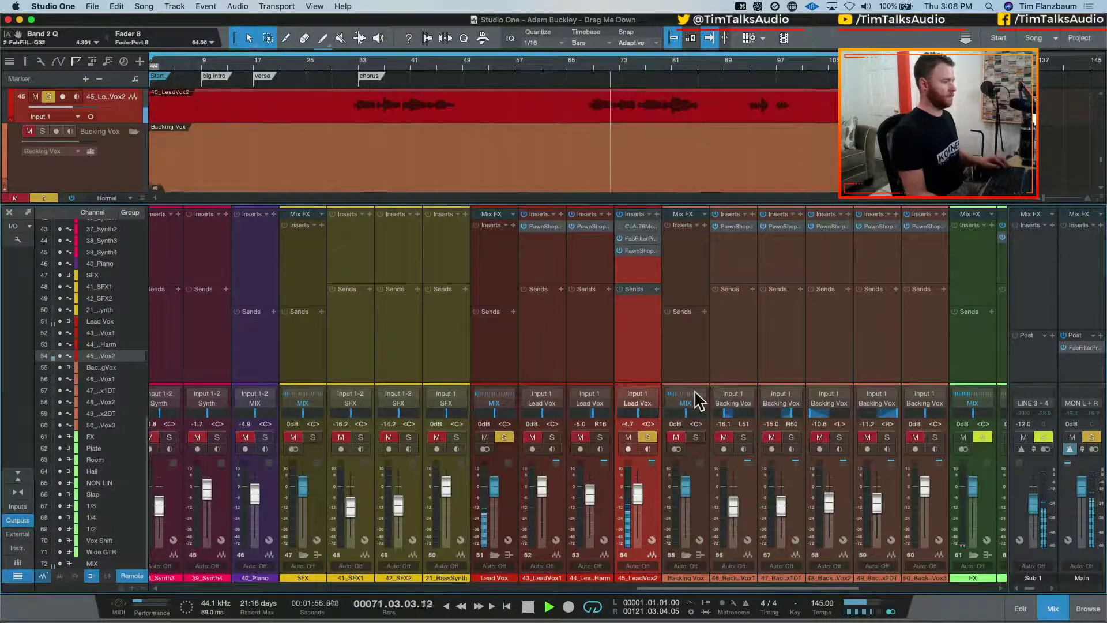
{"action": "key", "text": "shift+super+s"}
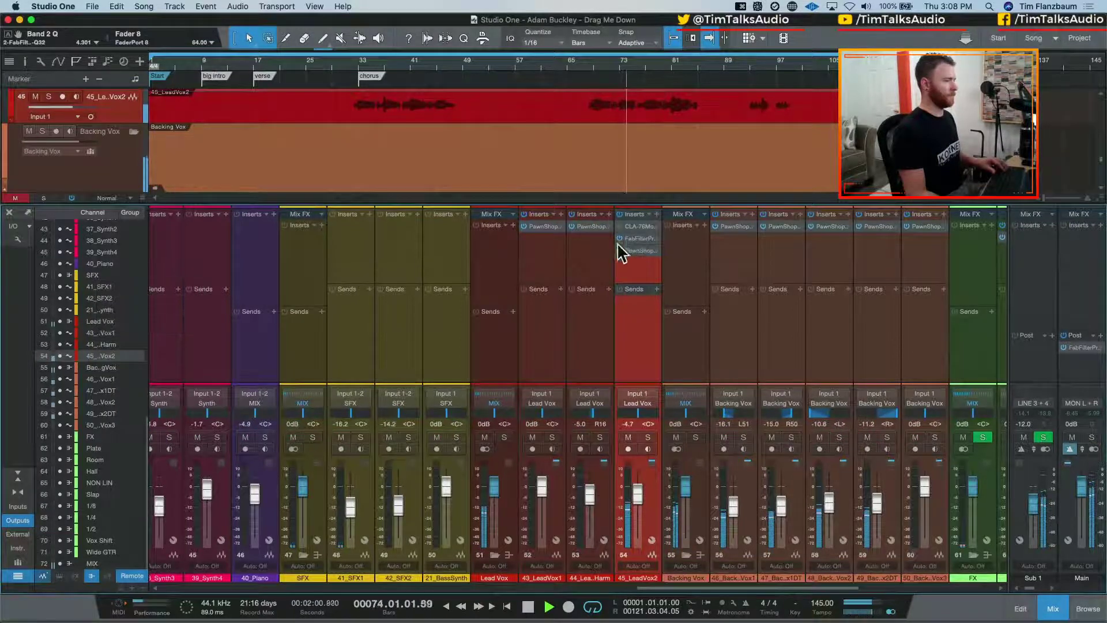
{"action": "left_click_drag", "start_coordinate": [622, 253], "coordinate": [587, 219]}
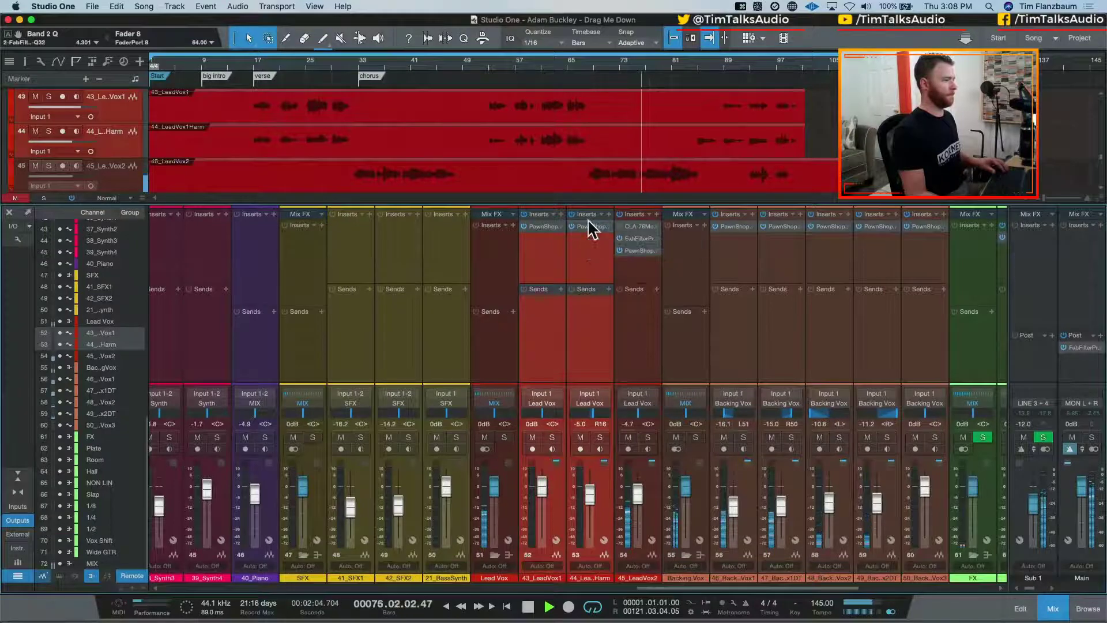
{"action": "key", "text": "super+z"}
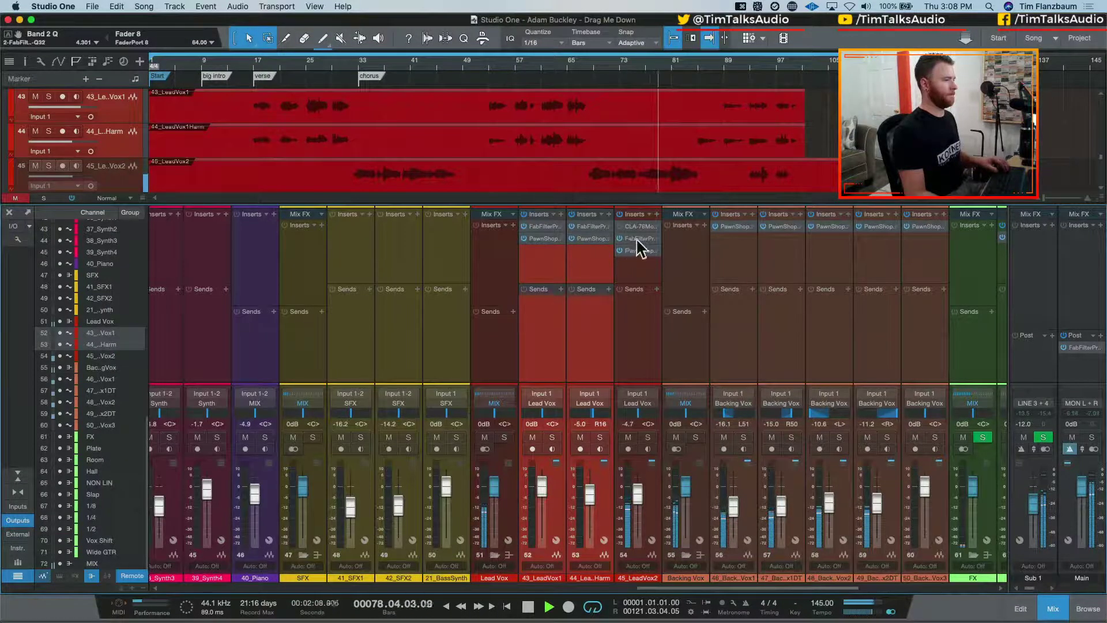
Stop playback, copy Pro-Q 3 to all five backing vocal channels ahead of Pawn Shop Comp 2, and close its window
{"action": "left_click", "coordinate": [742, 262]}
{"action": "key", "text": "space"}
{"action": "left_click", "coordinate": [921, 260], "text": "shift"}
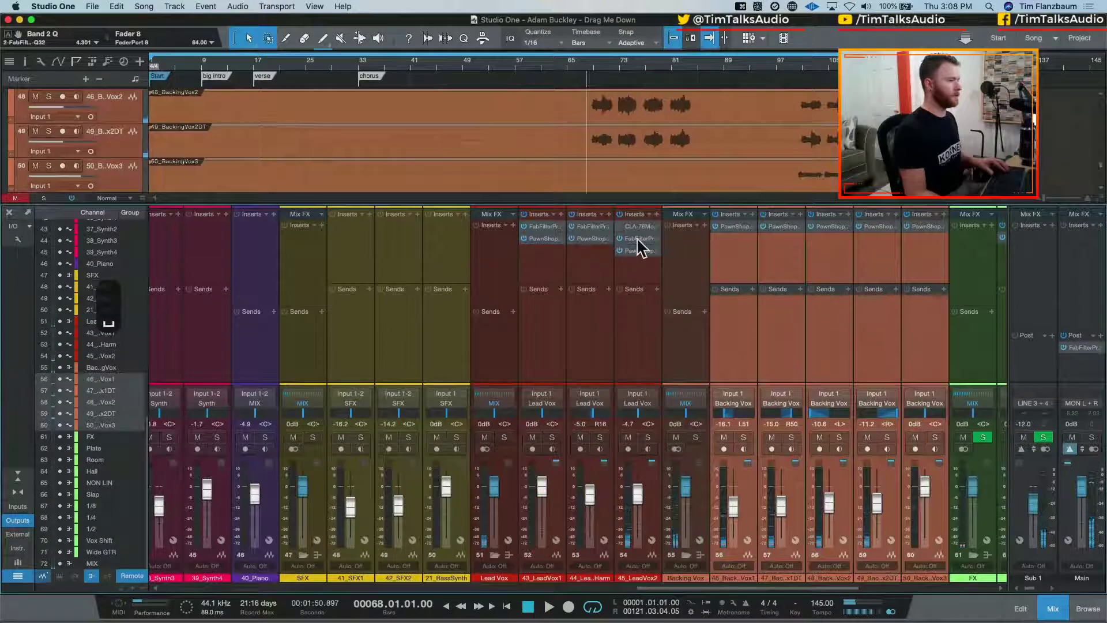
{"action": "left_click_drag", "start_coordinate": [638, 239], "coordinate": [730, 219]}
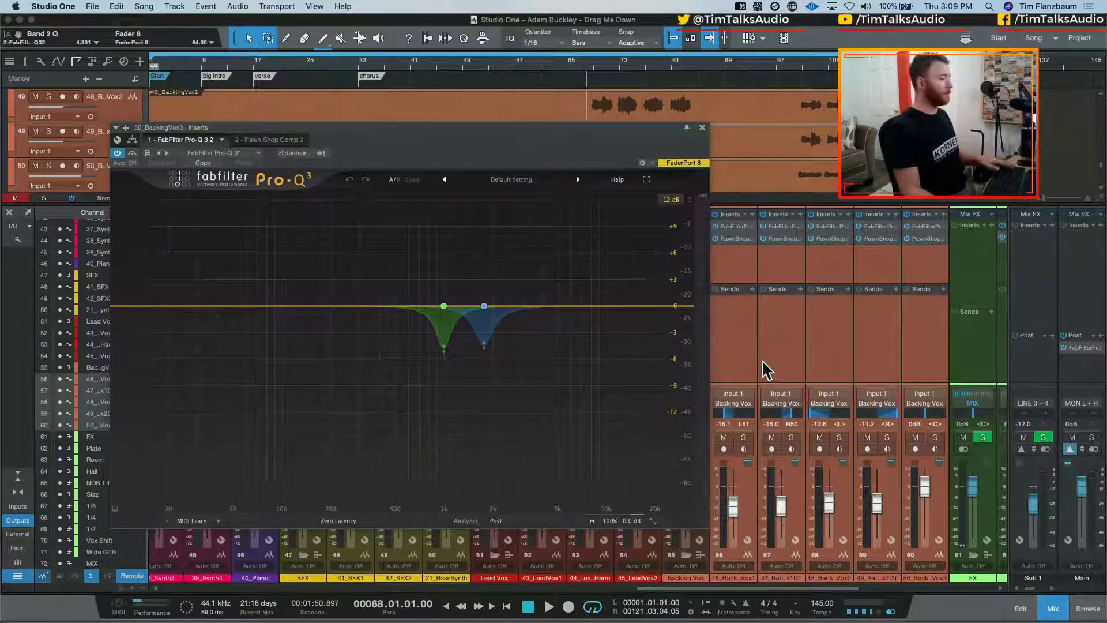
{"action": "key", "text": "super+Tab"}
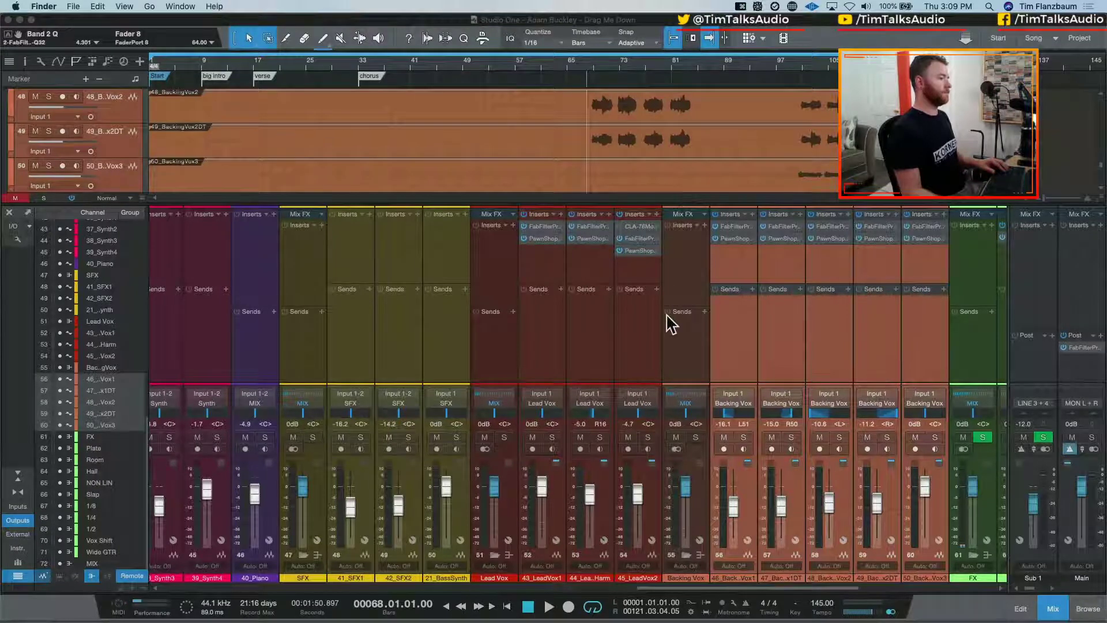
Audition the Backing Vox bus at -3 dB during playback, settle on a fader level of -2.5 dB, and stop playback
{"action": "double_click", "coordinate": [678, 285]}
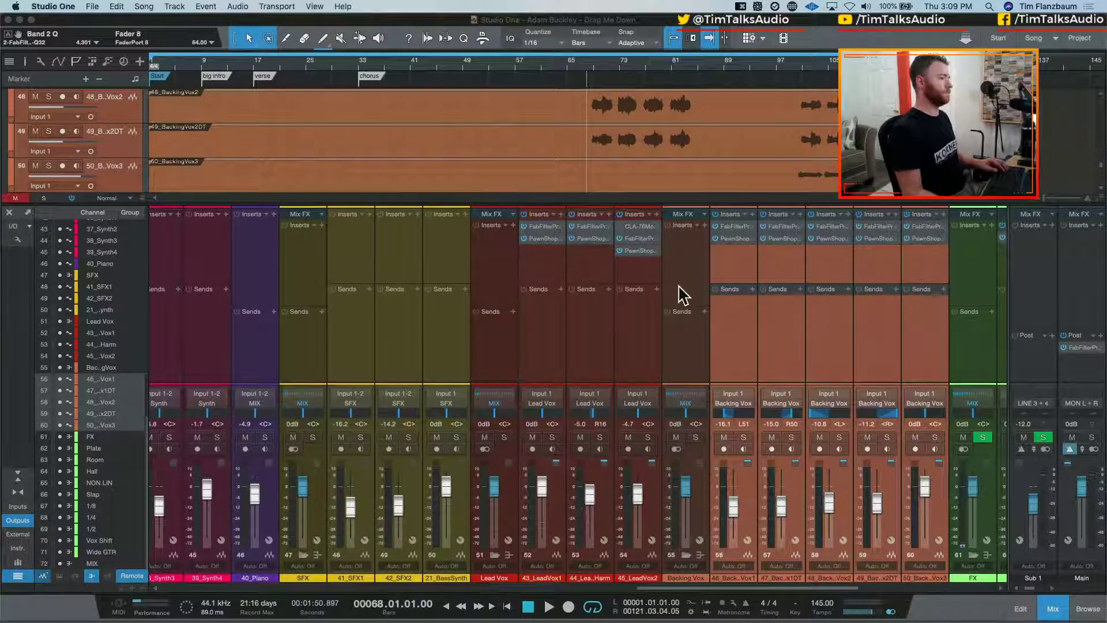
{"action": "key", "text": "space"}
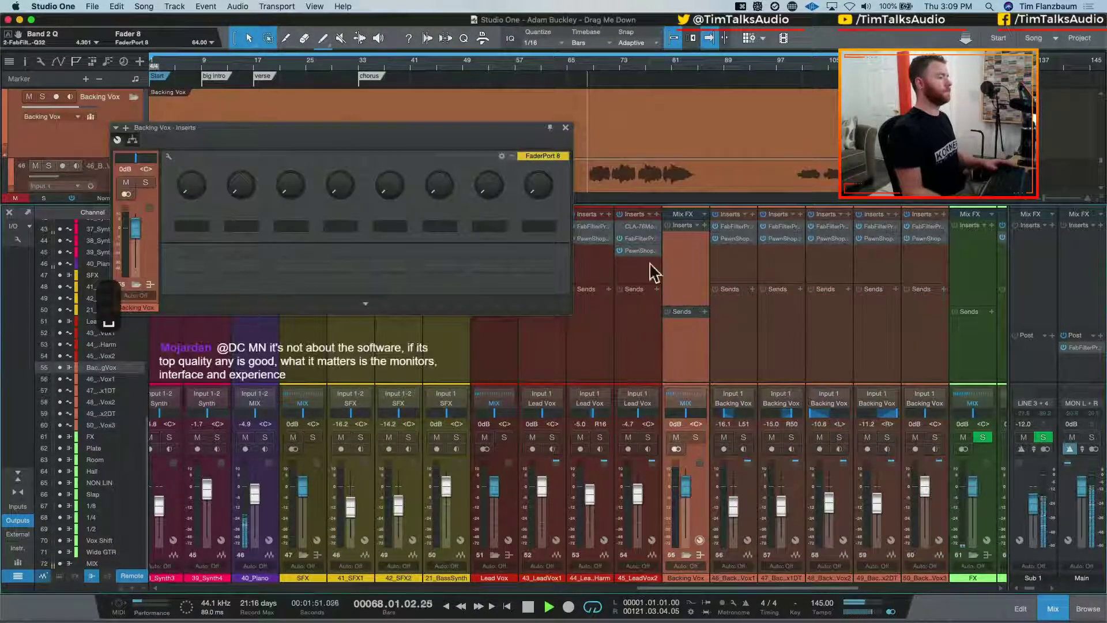
{"action": "left_click", "coordinate": [564, 128]}
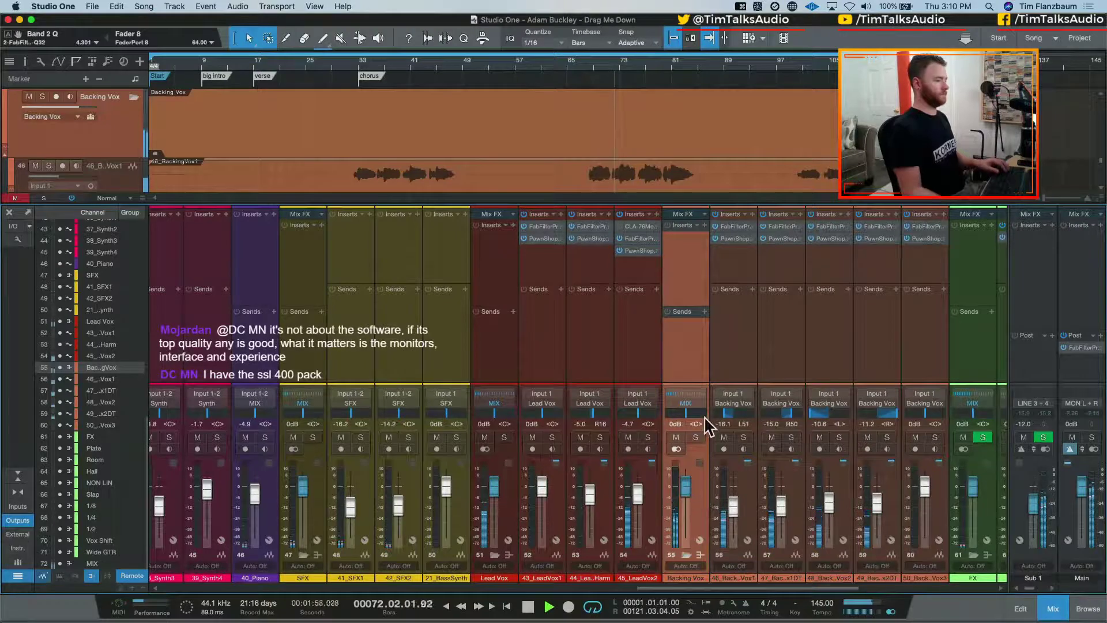
{"action": "left_click", "coordinate": [678, 423]}
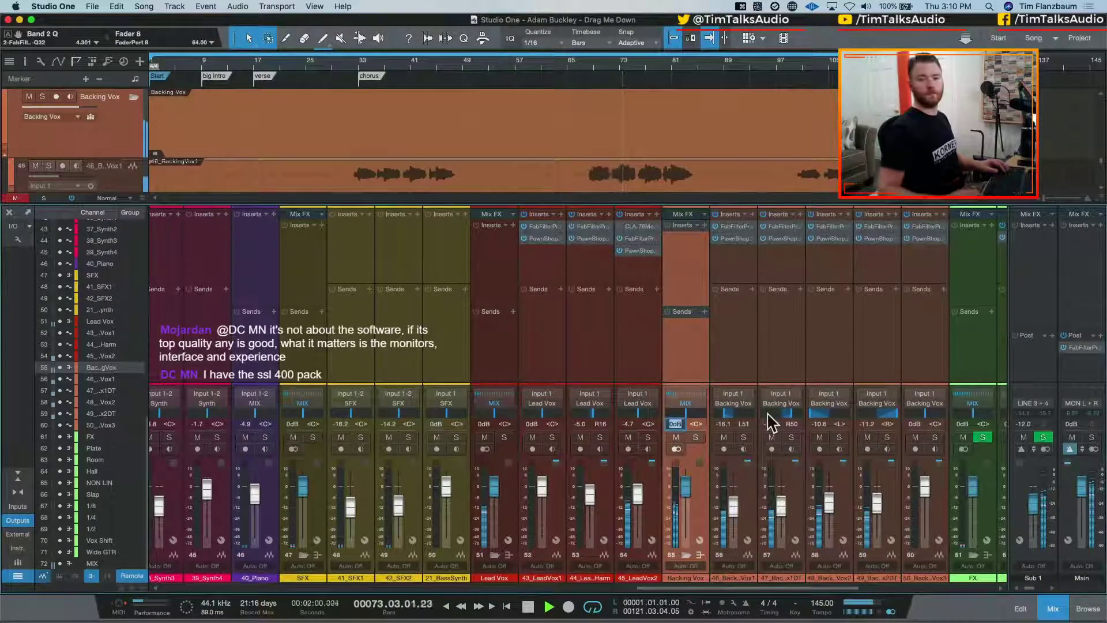
{"action": "type", "text": "-36"}
{"action": "key", "text": "Return"}
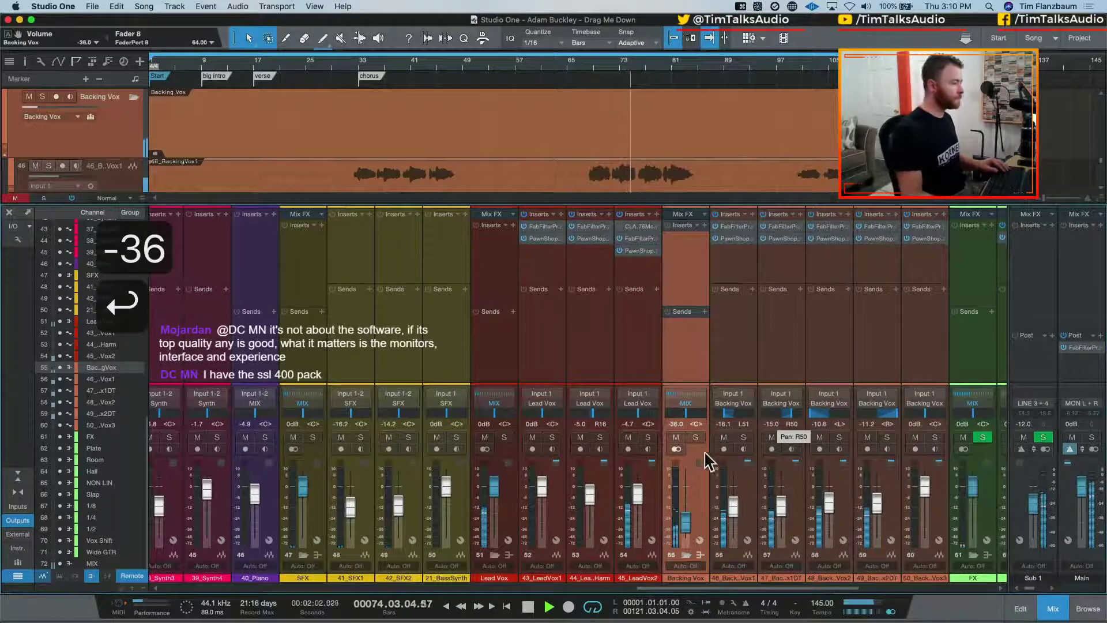
{"action": "left_click", "coordinate": [678, 424]}
{"action": "type", "text": "-3"}
{"action": "key", "text": "Return"}
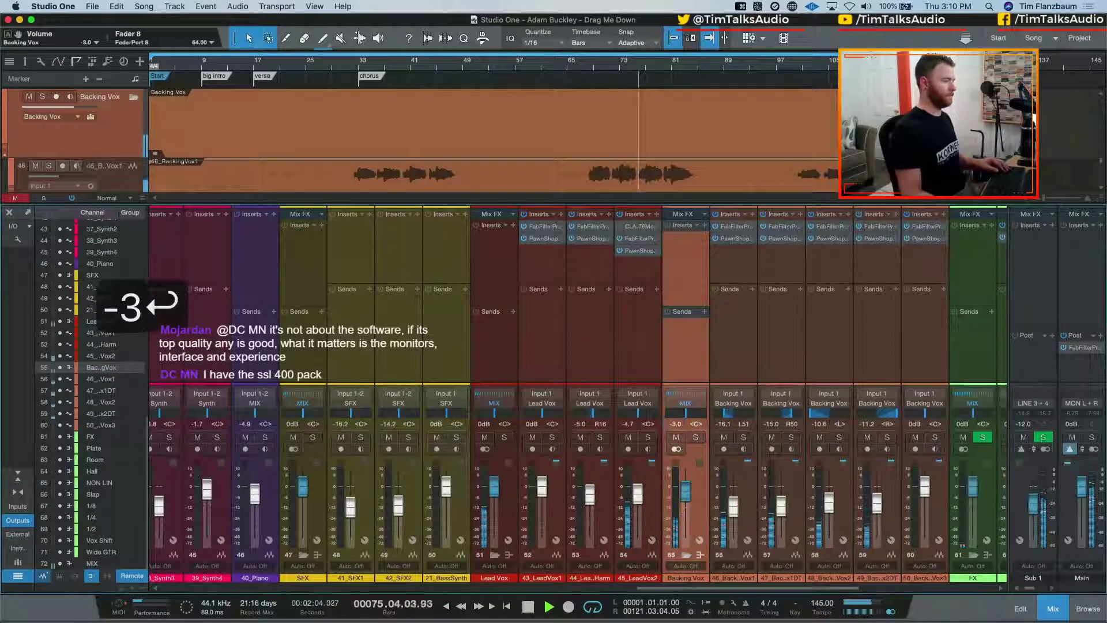
{"action": "left_click", "coordinate": [679, 424]}
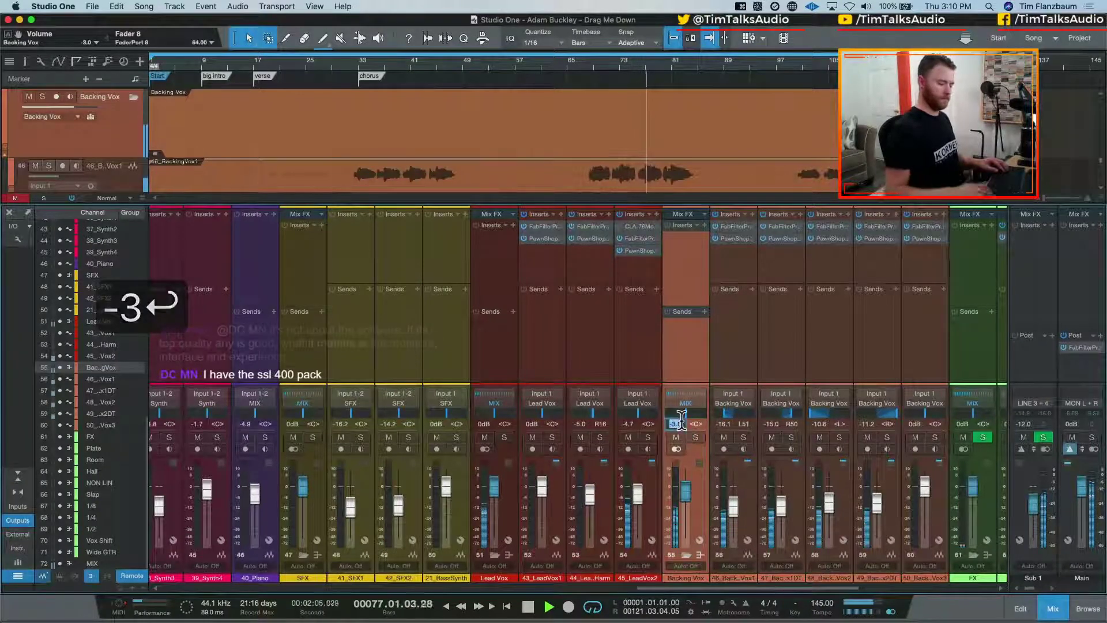
{"action": "type", "text": "-2.5"}
{"action": "key", "text": "Return"}
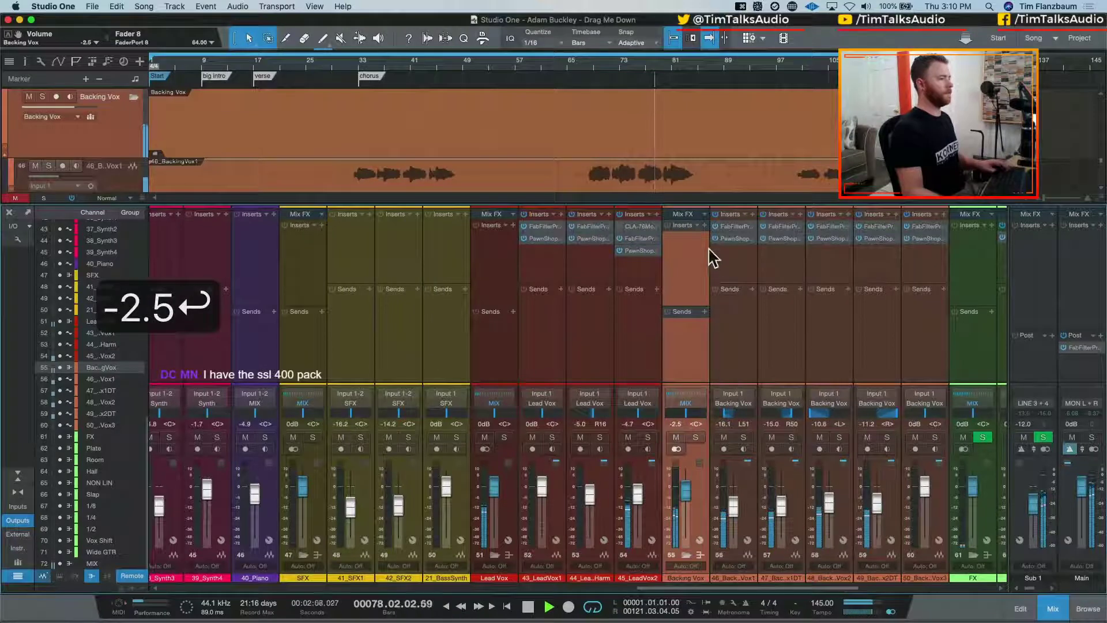
{"action": "key", "text": "space"}
Insert the JST BG-Vocals plug-in on the Backing Vox bus
{"action": "left_click", "coordinate": [704, 225]}
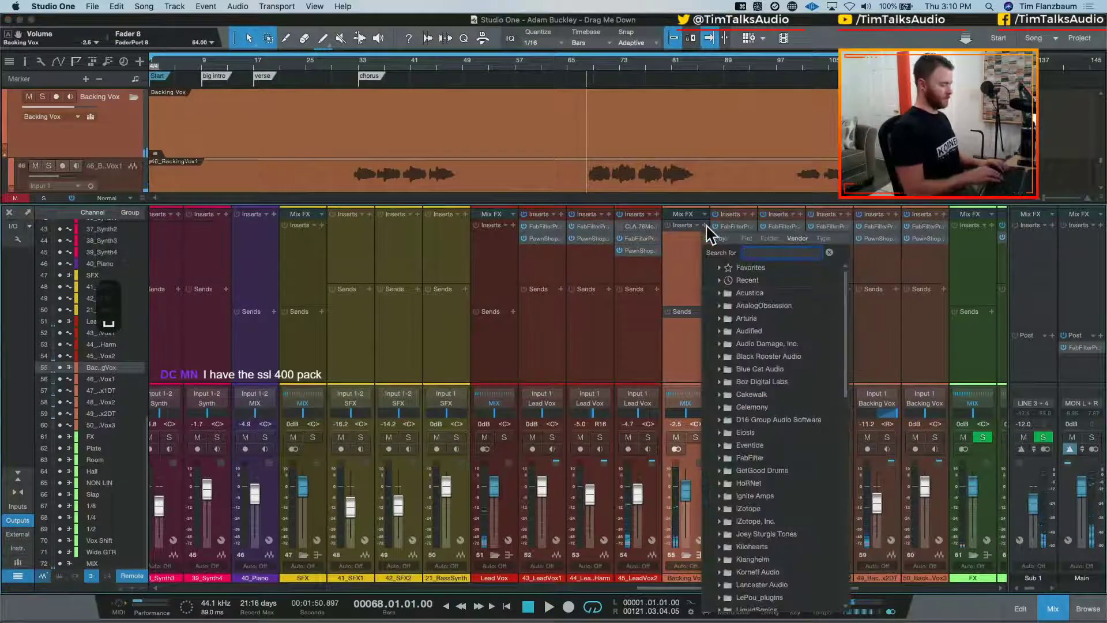
{"action": "key", "text": "BackSpace"}
{"action": "type", "text": "b"}
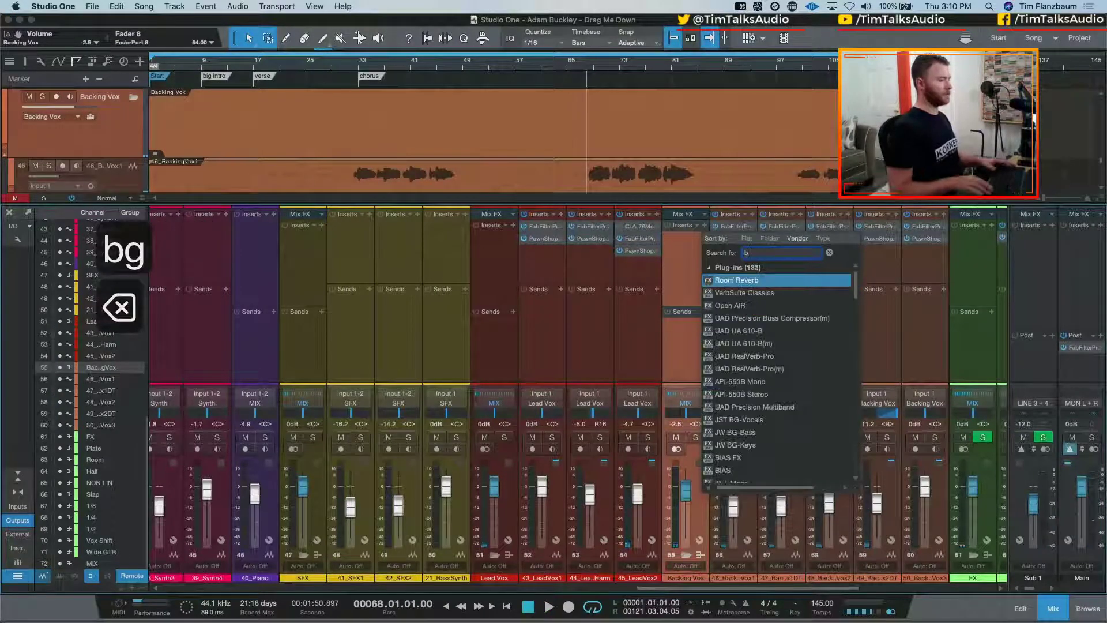
{"action": "type", "text": "gg"}
{"action": "key", "text": "Return"}
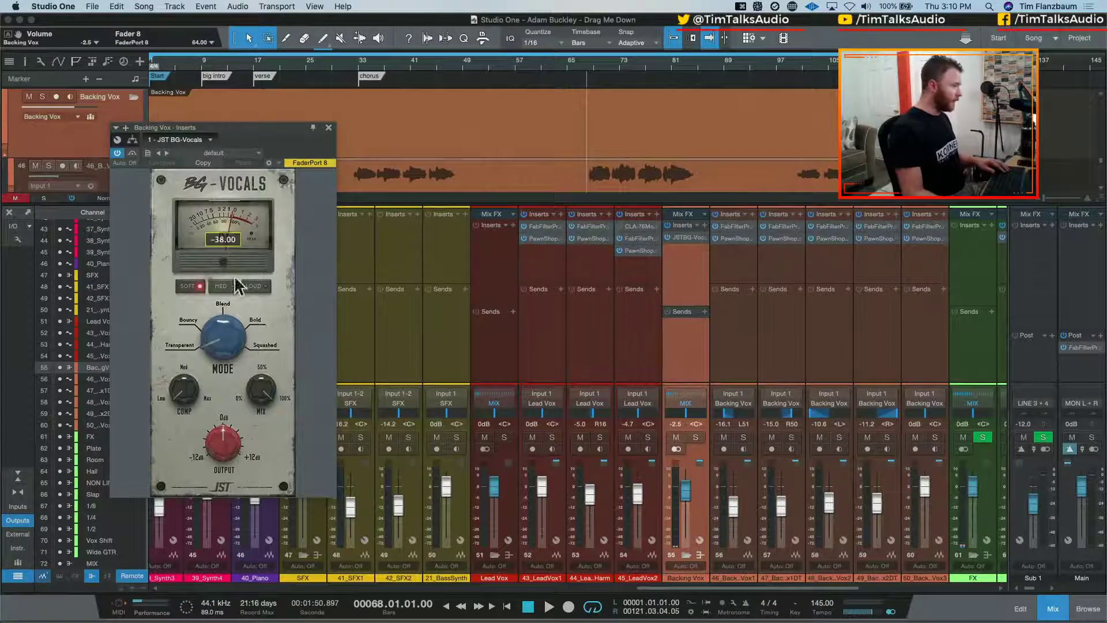
Set the BG-Vocals mode to Squashed, reduce its compression, set the output to -0.8 dB, and start playback
{"action": "left_click_drag", "start_coordinate": [218, 331], "coordinate": [200, 156]}
{"action": "left_click_drag", "start_coordinate": [183, 390], "coordinate": [183, 337]}
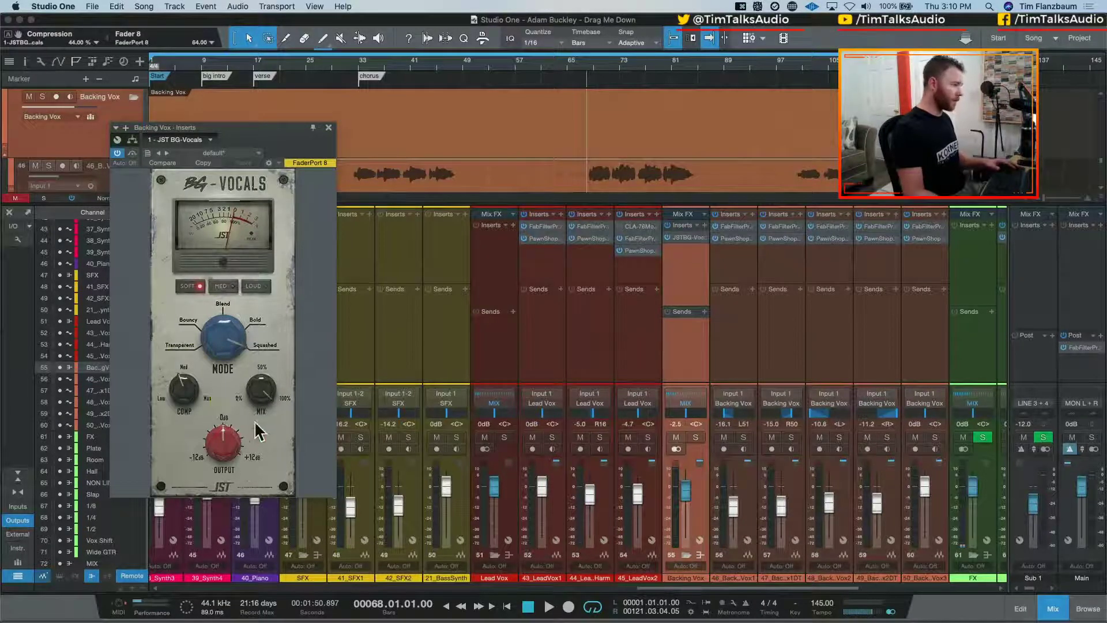
{"action": "left_click_drag", "start_coordinate": [184, 389], "coordinate": [244, 446]}
{"action": "key", "text": "space"}
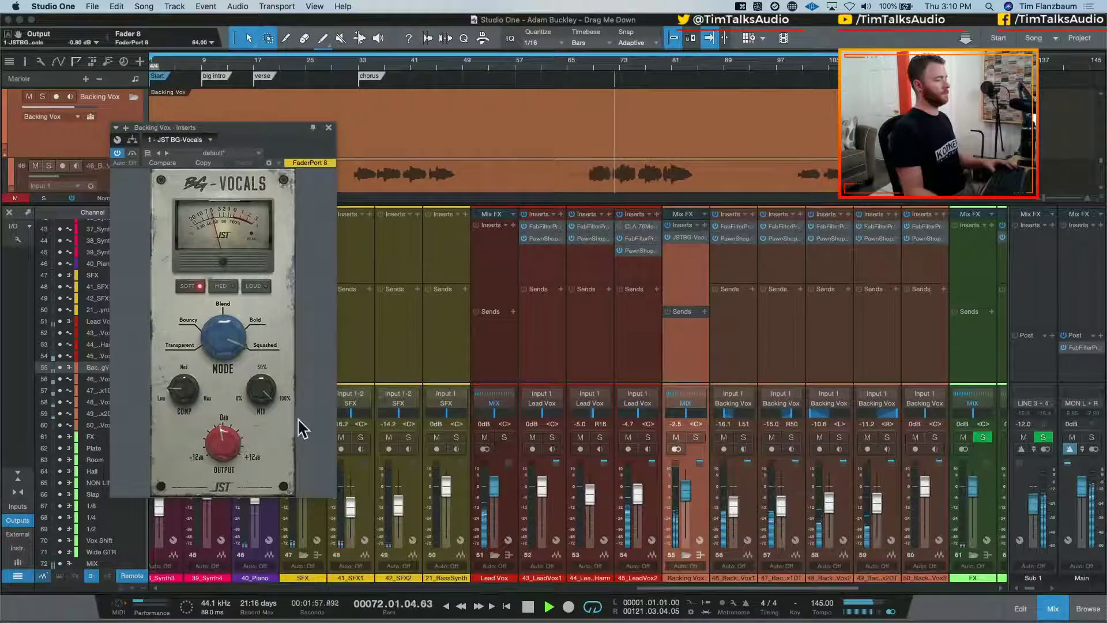
While listening, set the BG-Vocals compression to 46%, the mode to Bold and the character to Loud
{"action": "mouse_move", "coordinate": [240, 385]}
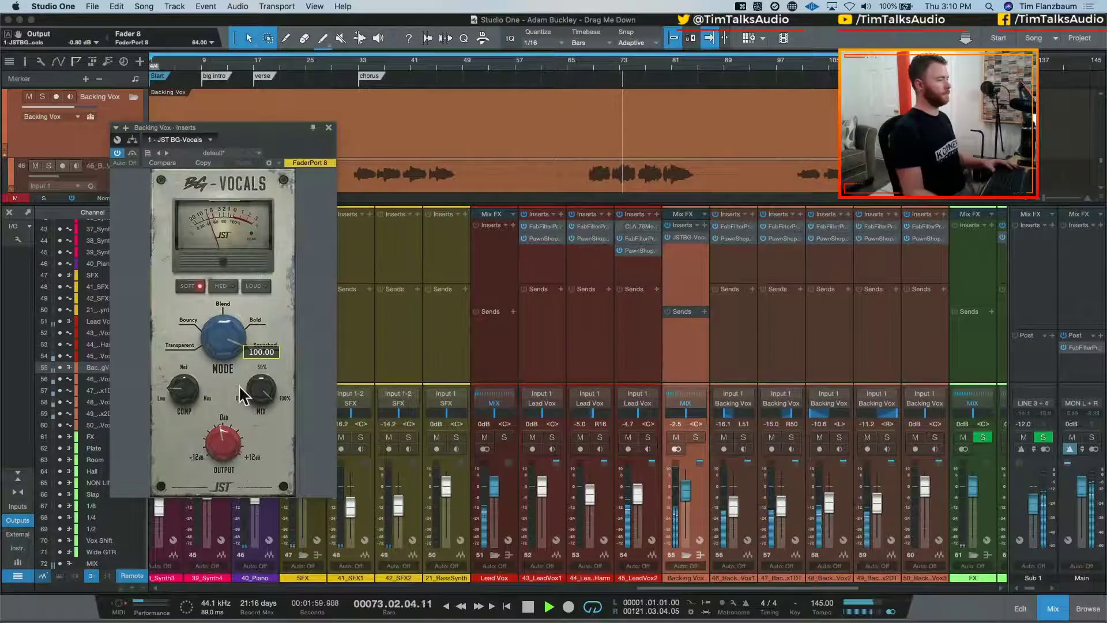
{"action": "left_click_drag", "start_coordinate": [188, 387], "coordinate": [190, 361]}
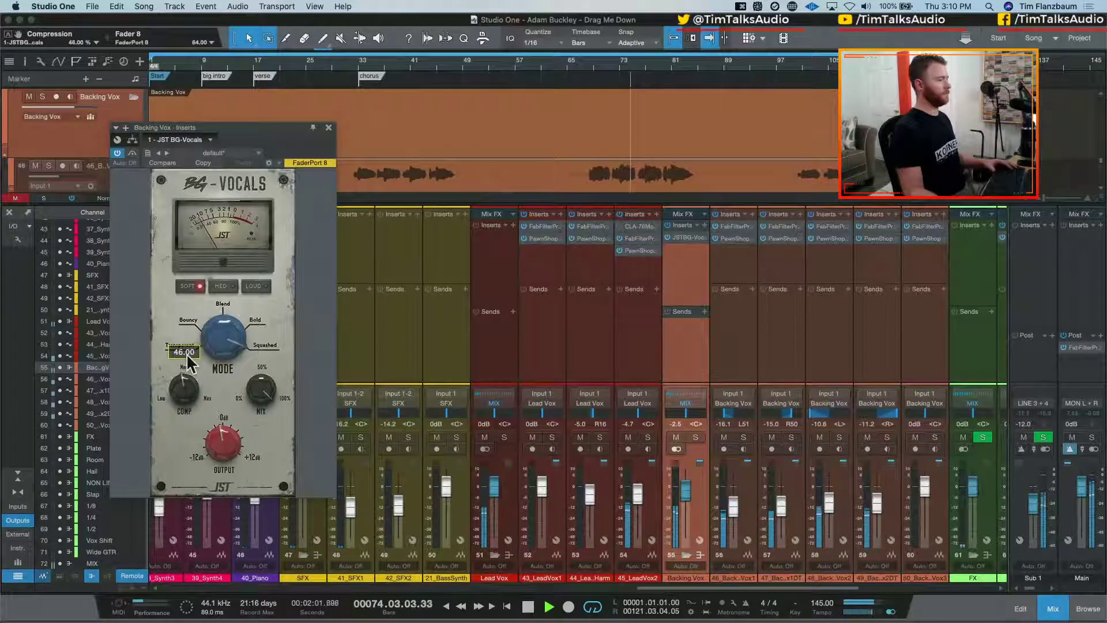
{"action": "left_click_drag", "start_coordinate": [224, 309], "coordinate": [226, 341]}
{"action": "left_click", "coordinate": [255, 285]}
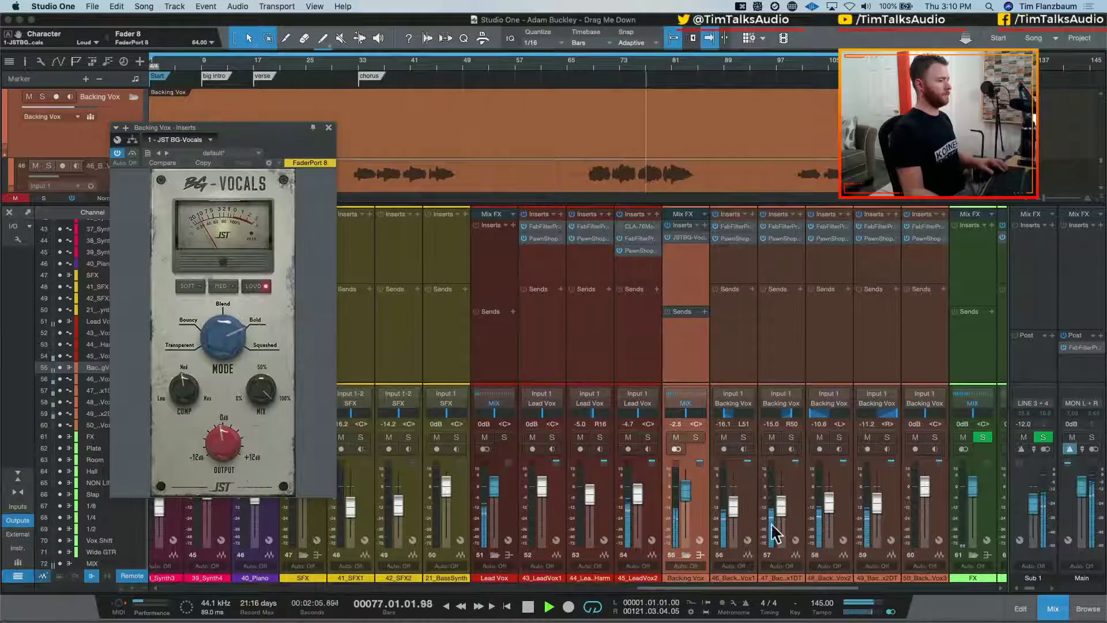
Raise the first backing vocal to -9.2 dB and its double to -8.1 dB, and close the EQ window
{"action": "left_click_drag", "start_coordinate": [745, 502], "coordinate": [739, 497]}
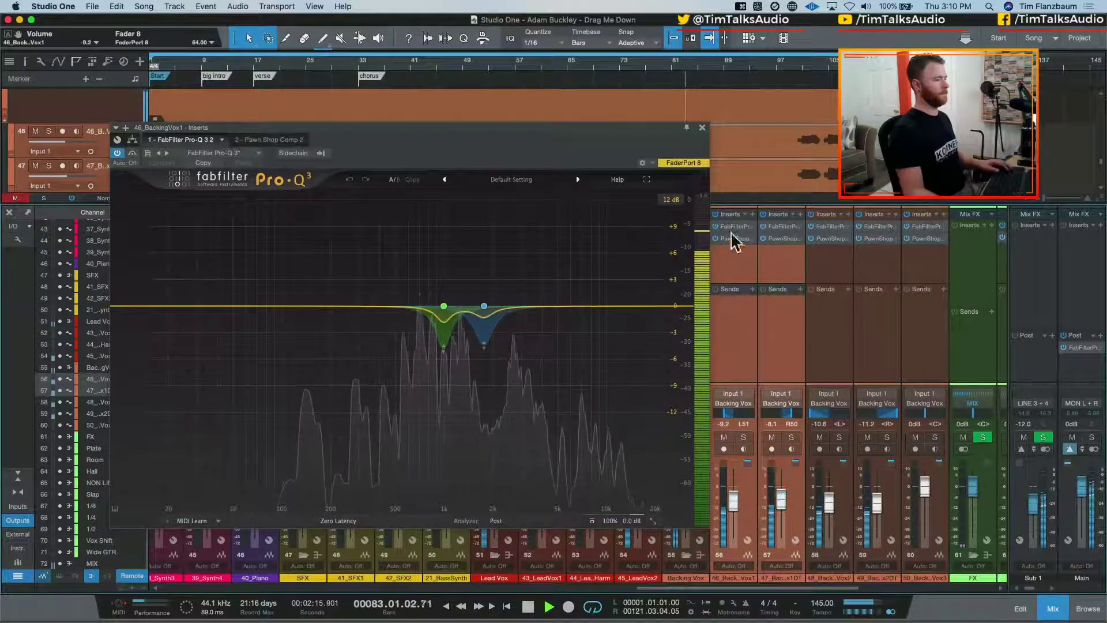
{"action": "left_click", "coordinate": [702, 127]}
Change the Backing Vox bus's BG-Vocals character to Soft and its compression to about 26%
{"action": "left_click", "coordinate": [695, 311]}
{"action": "left_click", "coordinate": [692, 238]}
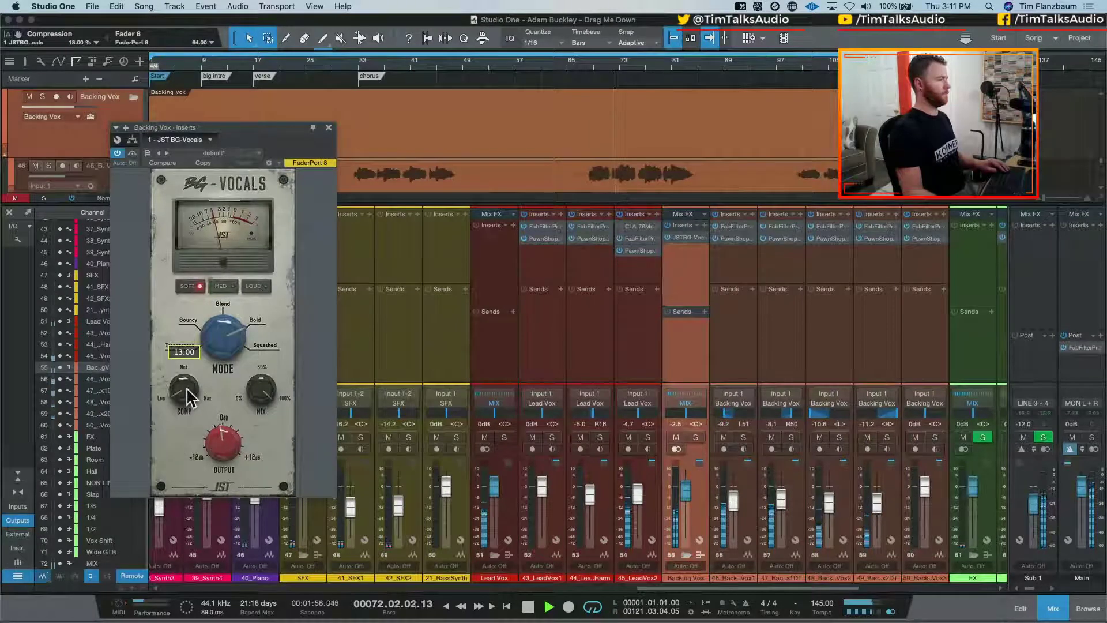
{"action": "scroll", "coordinate": [188, 398], "scroll_direction": "up", "scroll_amount": 4}
{"action": "scroll", "coordinate": [188, 393], "scroll_direction": "up", "scroll_amount": 10}
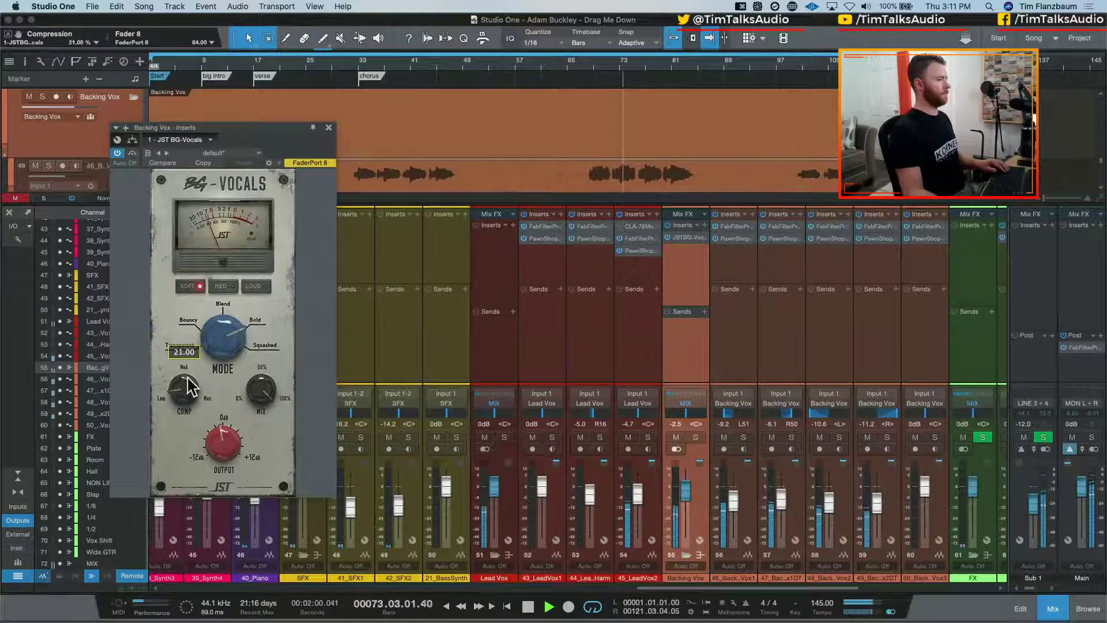
{"action": "left_click", "coordinate": [328, 128]}
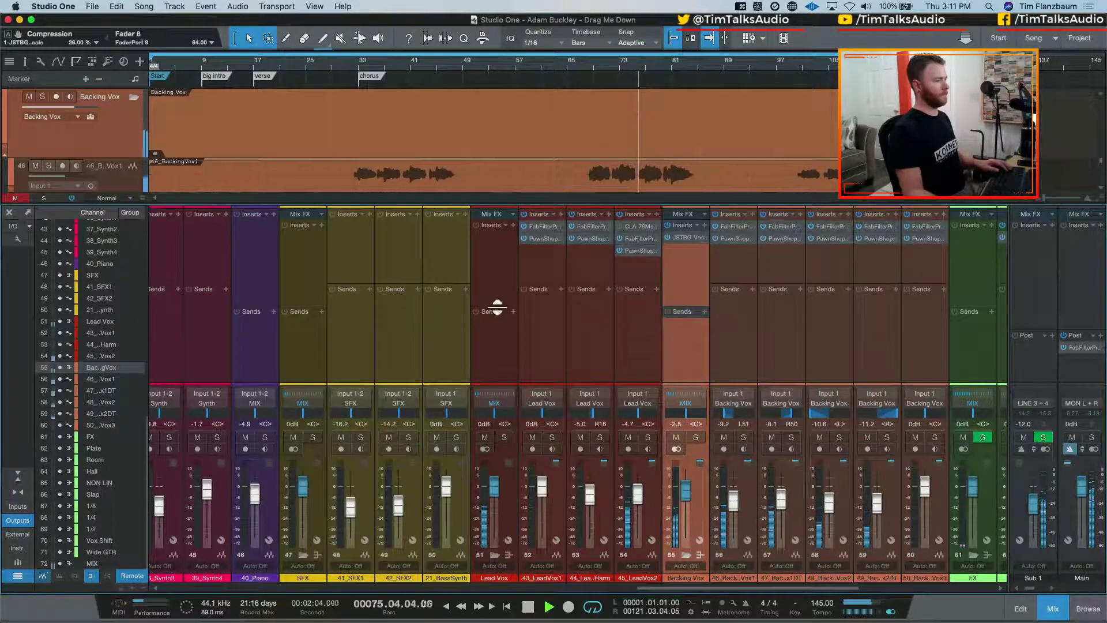
Add a Slap send to the Lead Vox bus and set its send level to -13.2 dB
{"action": "mouse_move", "coordinate": [497, 307]}
{"action": "left_mouse_down"}
{"action": "mouse_move", "coordinate": [494, 292]}
{"action": "mouse_move", "coordinate": [497, 306]}
{"action": "left_mouse_up"}
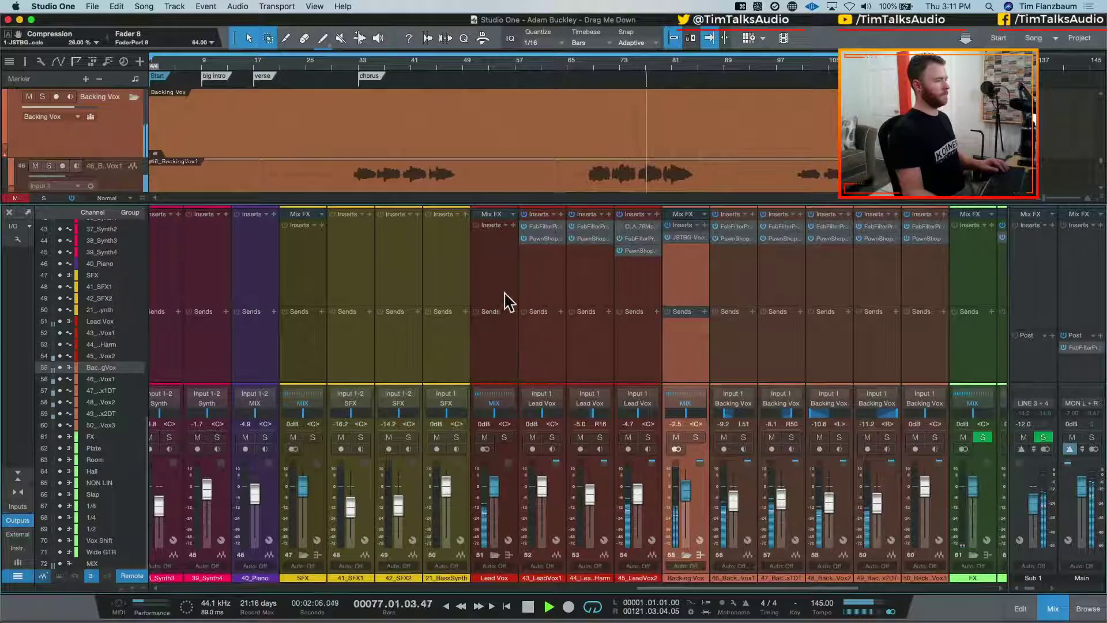
{"action": "left_click", "coordinate": [512, 312]}
{"action": "type", "text": "slap"}
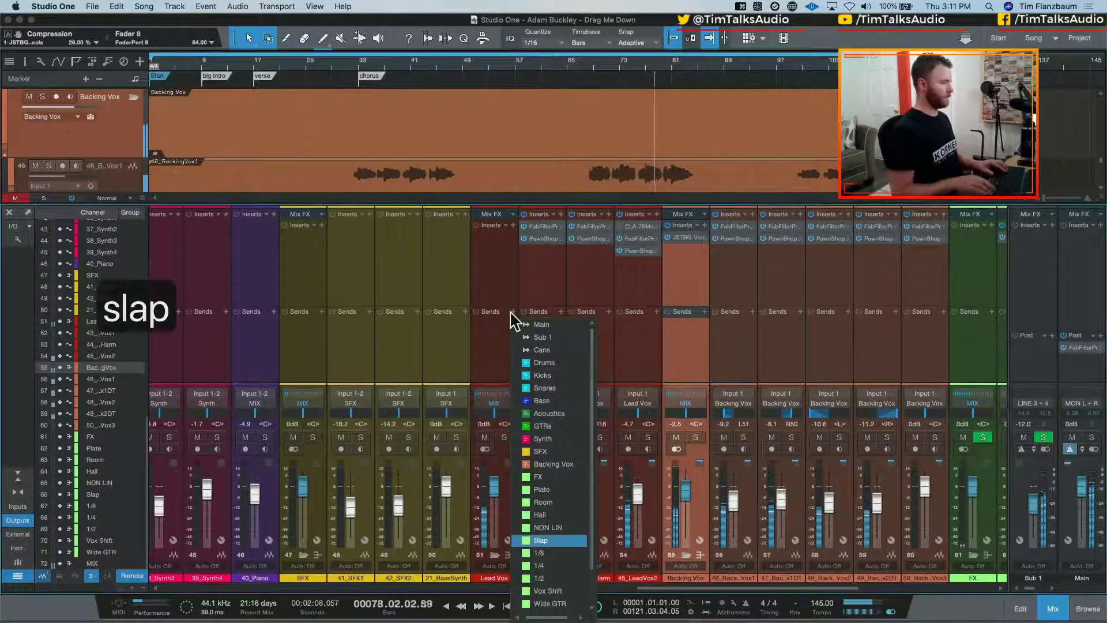
{"action": "left_click", "coordinate": [545, 541]}
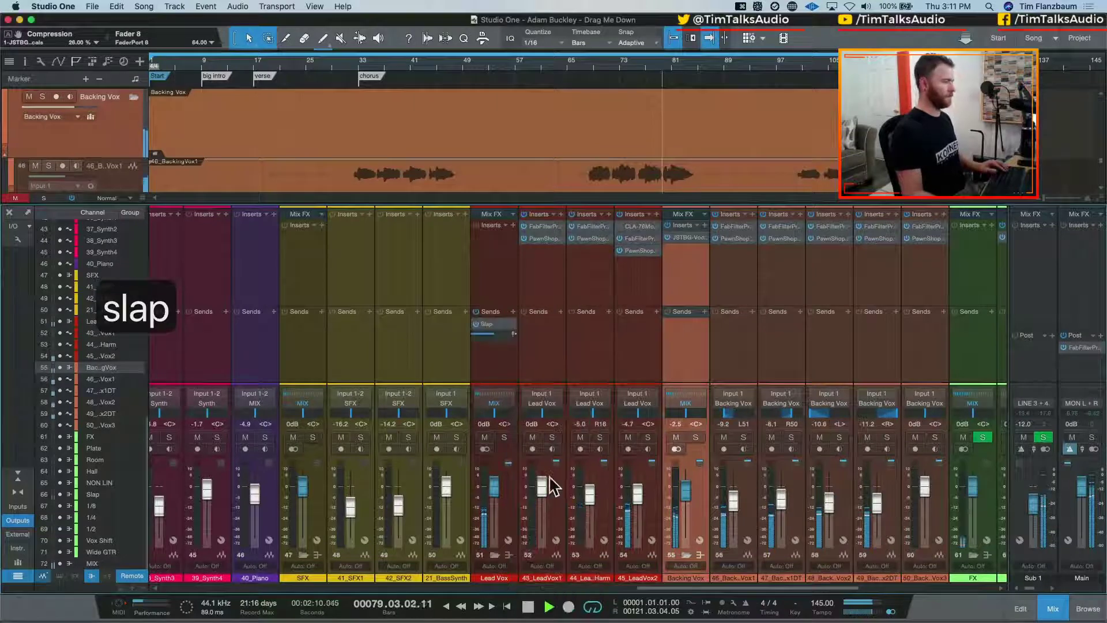
{"action": "left_click_drag", "start_coordinate": [489, 334], "coordinate": [482, 335]}
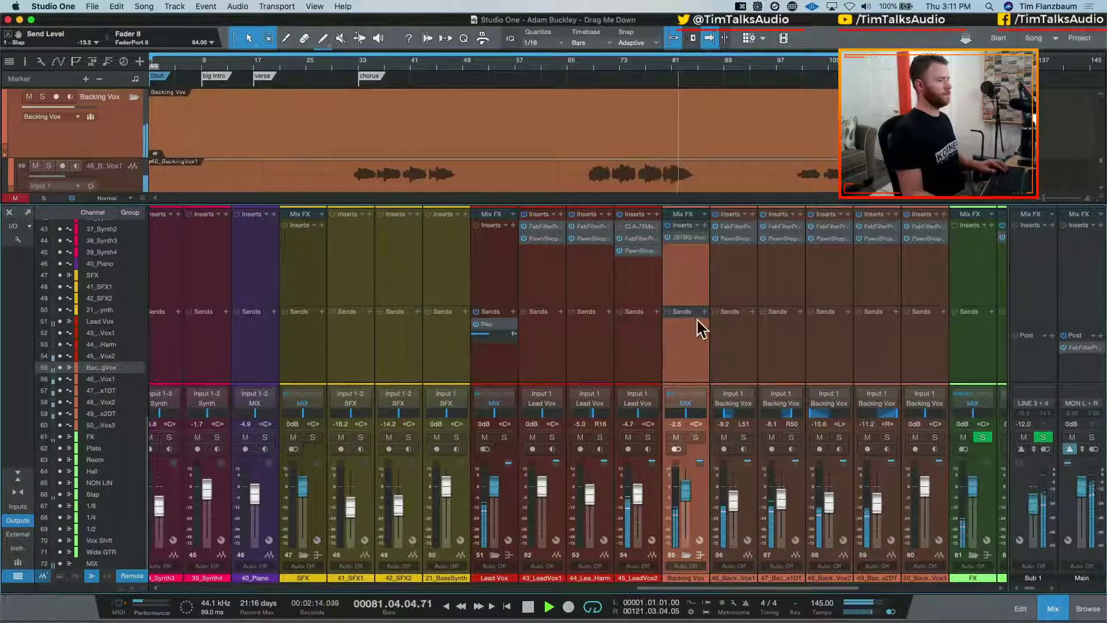
Add a Slap send to the Backing Vox bus, switch that send off, and stop playback
{"action": "left_click", "coordinate": [704, 312]}
{"action": "type", "text": "slap"}
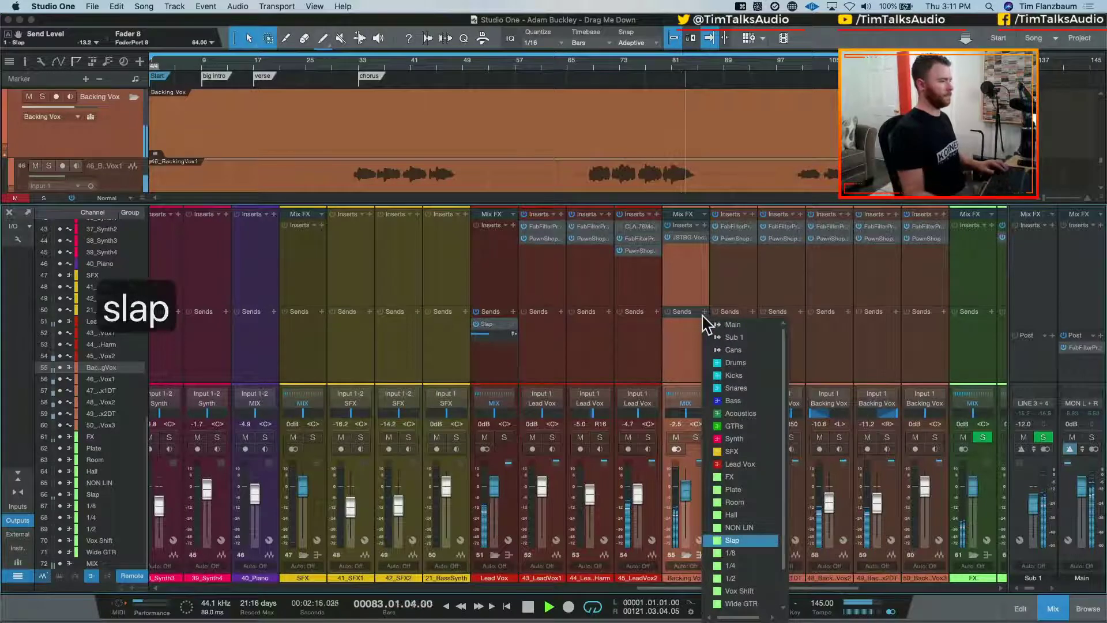
{"action": "key", "text": "Return"}
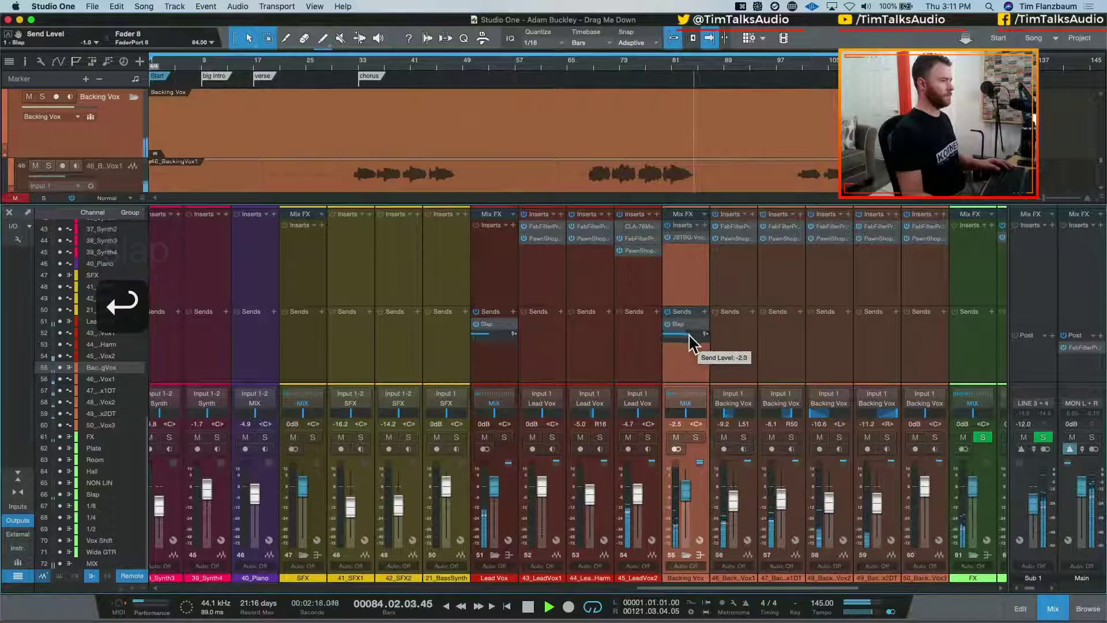
{"action": "left_click", "coordinate": [669, 324]}
{"action": "key", "text": "space"}
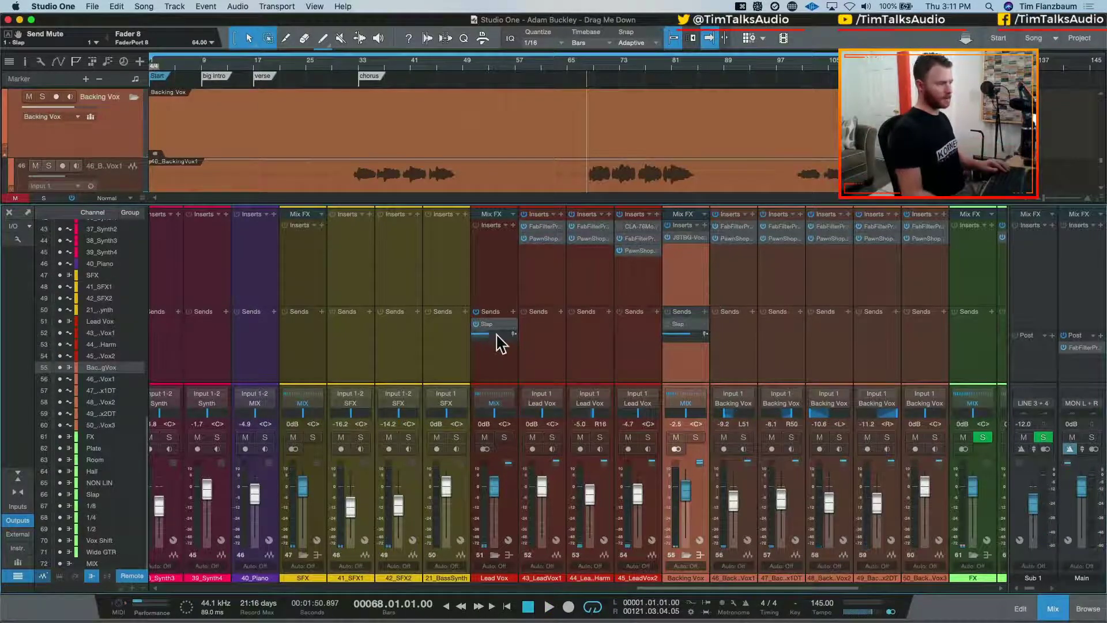
Solo the 45_LeadVox2 track and listen to it with the Slap channel's EchoBoy open and moved clear of the Lead Vox bus
{"action": "left_click_drag", "start_coordinate": [864, 588], "coordinate": [971, 584]}
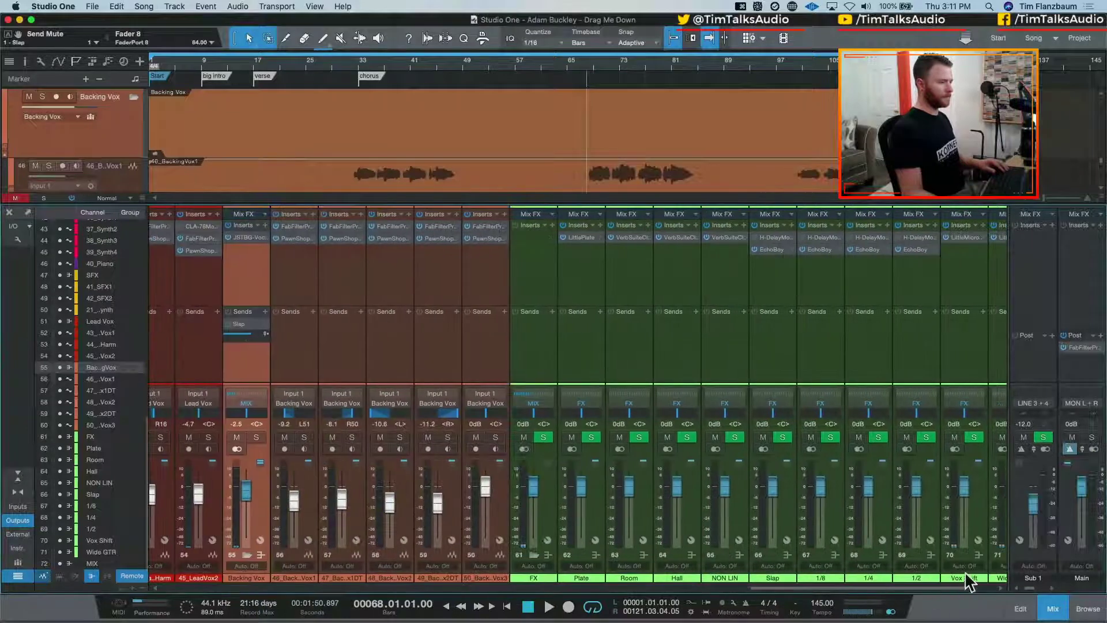
{"action": "left_click", "coordinate": [775, 249]}
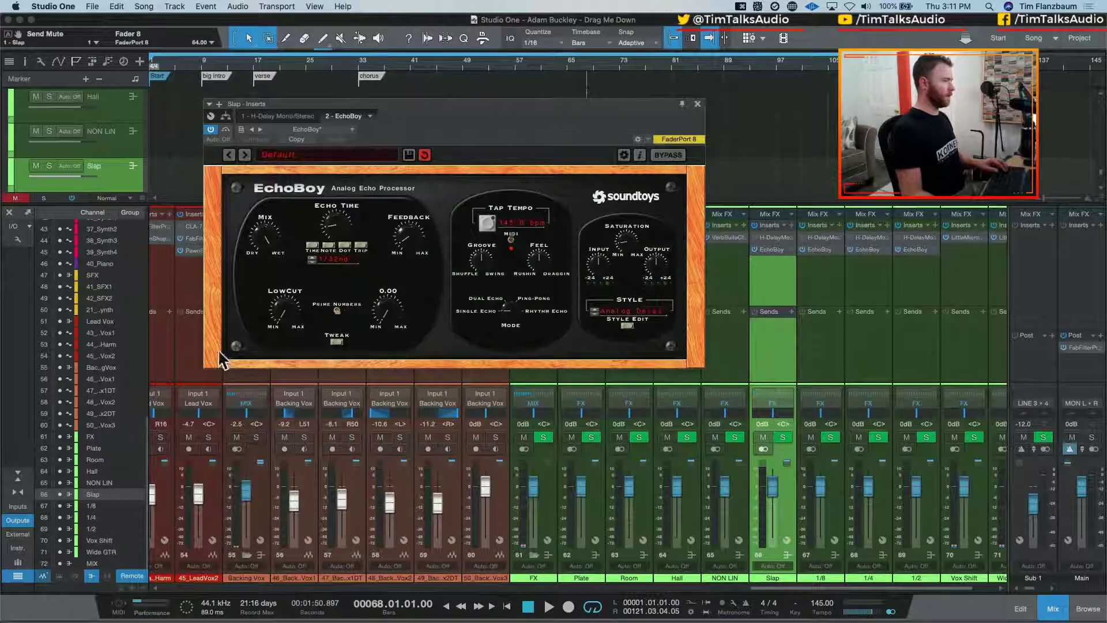
{"action": "left_click", "coordinate": [193, 349]}
{"action": "key", "text": "s"}
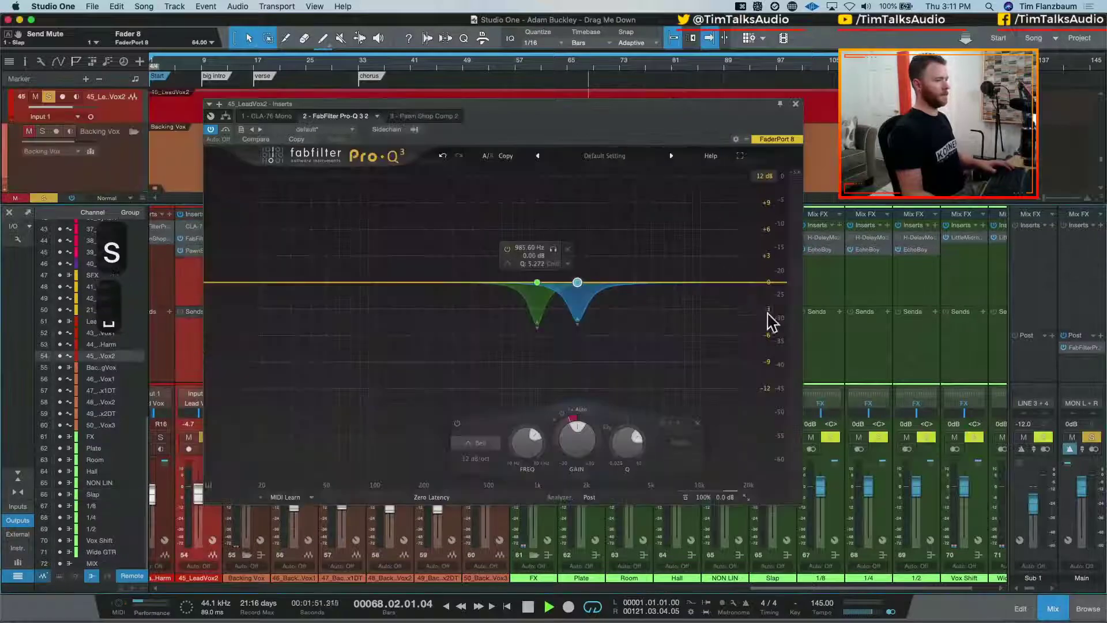
{"action": "left_click", "coordinate": [824, 345]}
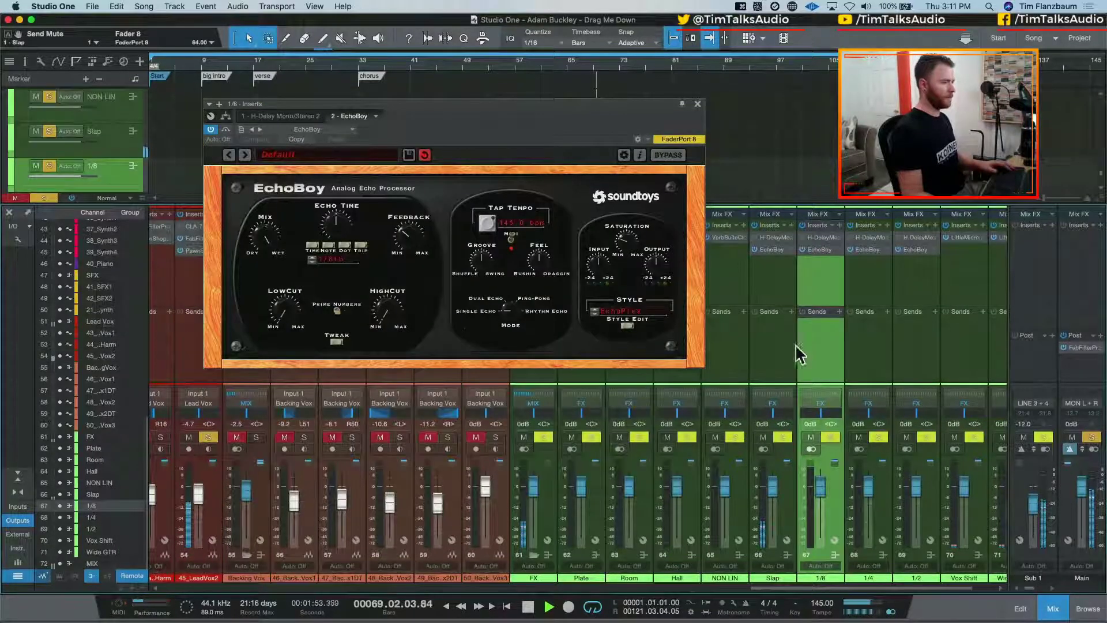
{"action": "left_click", "coordinate": [793, 353]}
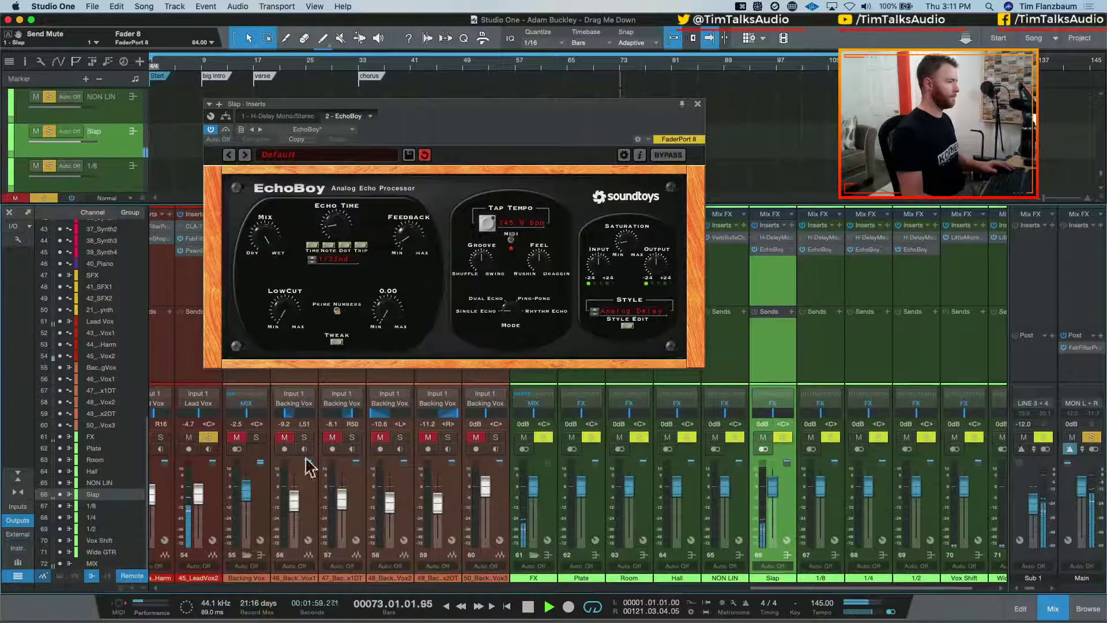
{"action": "scroll", "coordinate": [750, 522], "scroll_direction": "left", "scroll_amount": 5}
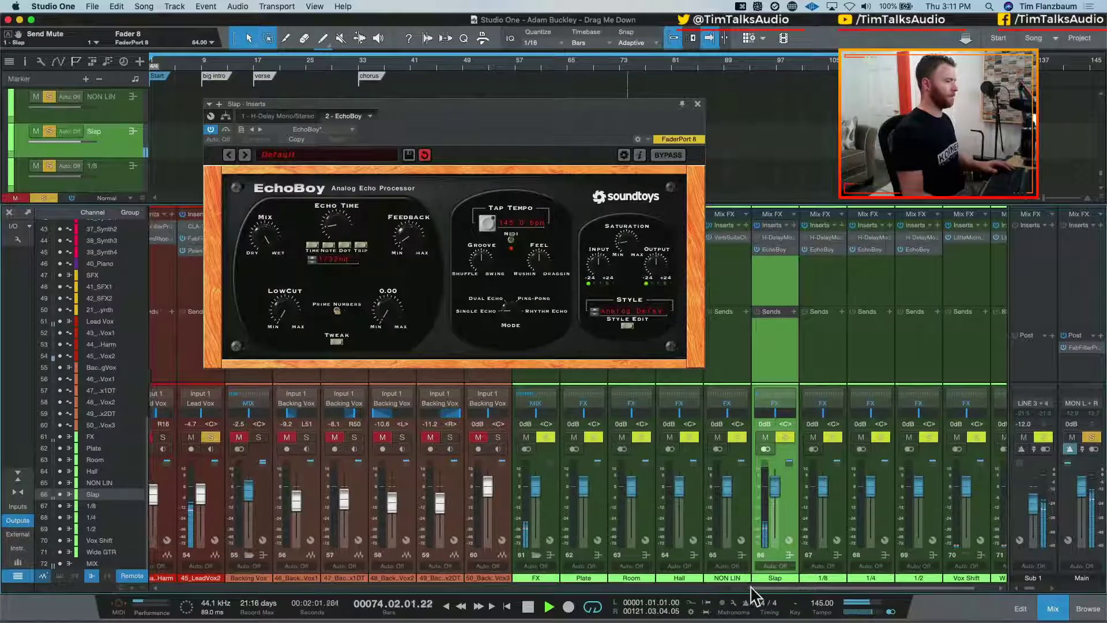
{"action": "left_click_drag", "start_coordinate": [326, 113], "coordinate": [419, 110]}
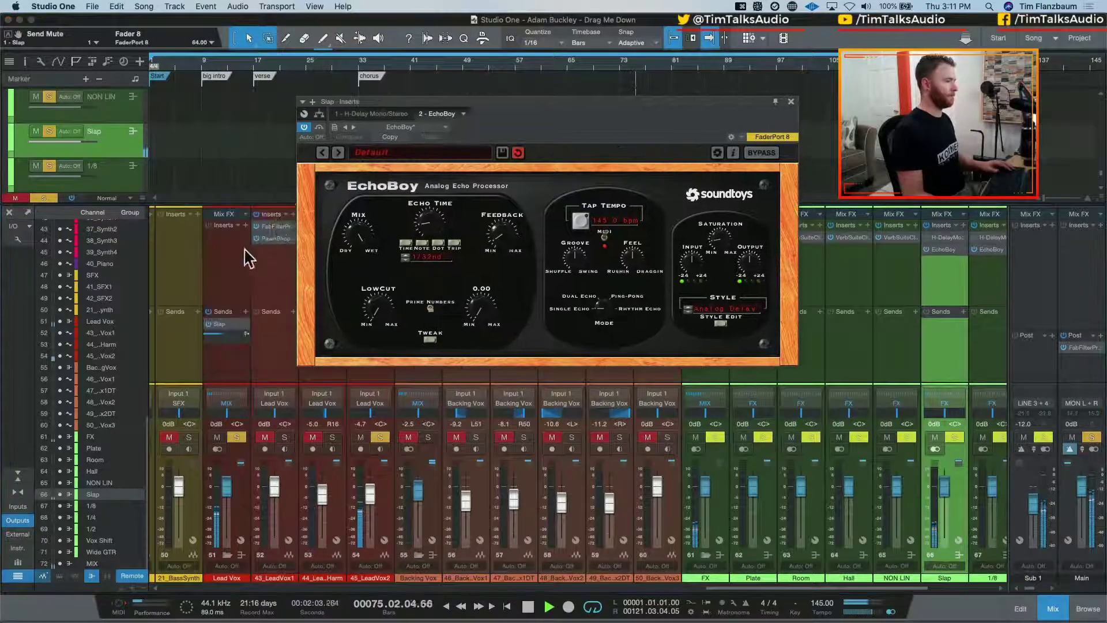
Set the feedback of the Slap channel's EchoBoy to 0.32 and audition the delay on the soloed lead vocal
{"action": "key", "text": "space"}
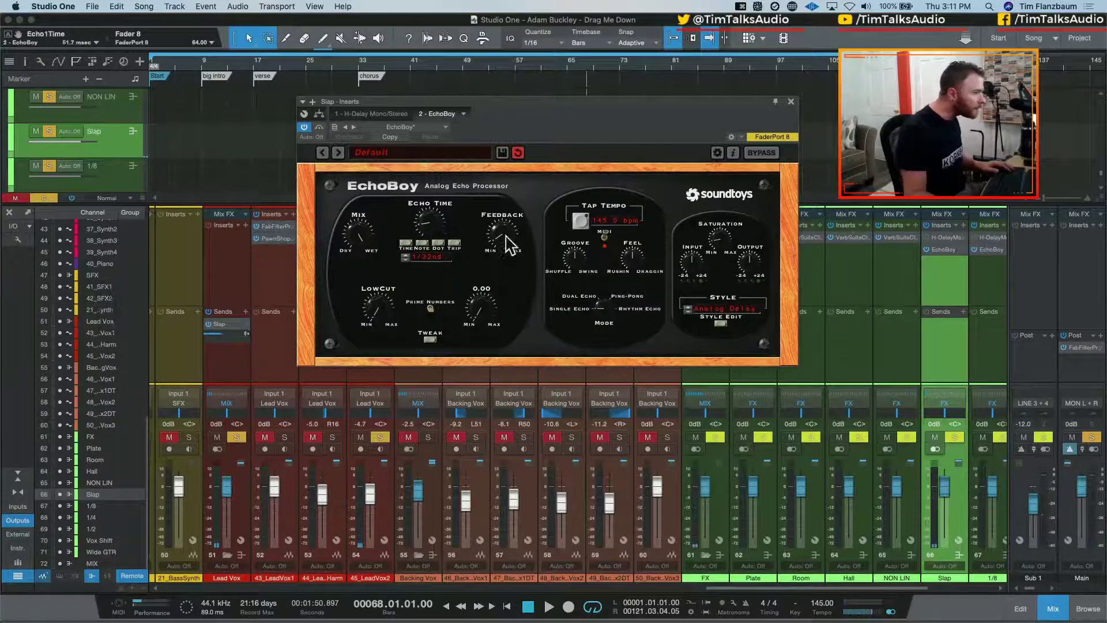
{"action": "mouse_move", "coordinate": [509, 245]}
{"action": "left_mouse_down"}
{"action": "mouse_move", "coordinate": [512, 228]}
{"action": "mouse_move", "coordinate": [509, 243]}
{"action": "left_mouse_up"}
{"action": "key", "text": "space"}
{"action": "key", "text": "space"}
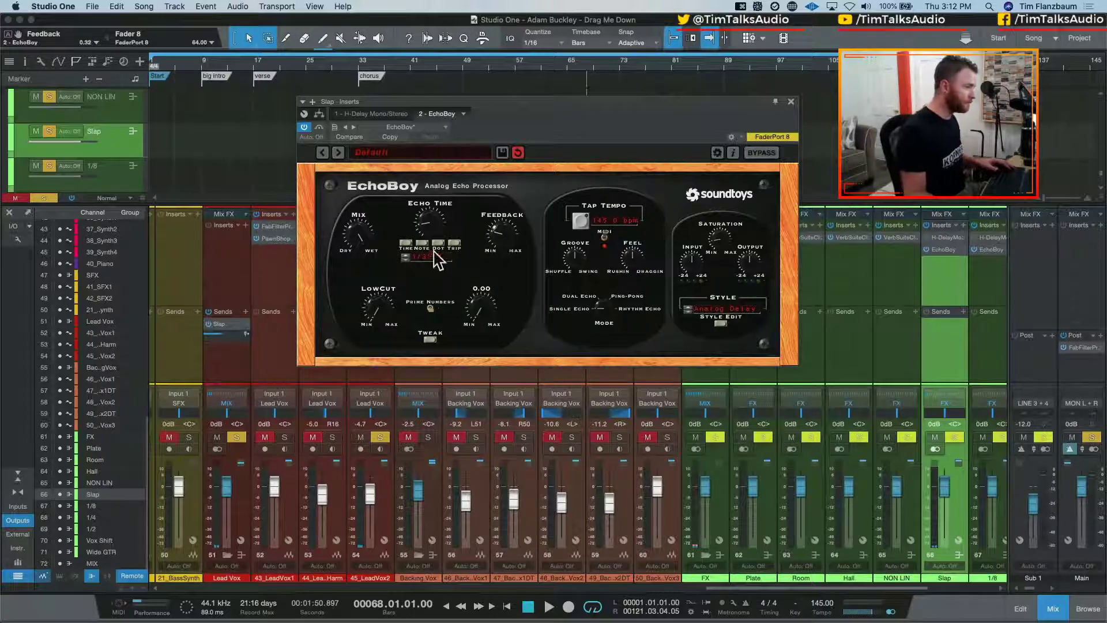
Play the song and compare the Lead Vox bus with its Slap send muted and active
{"action": "key", "text": "space"}
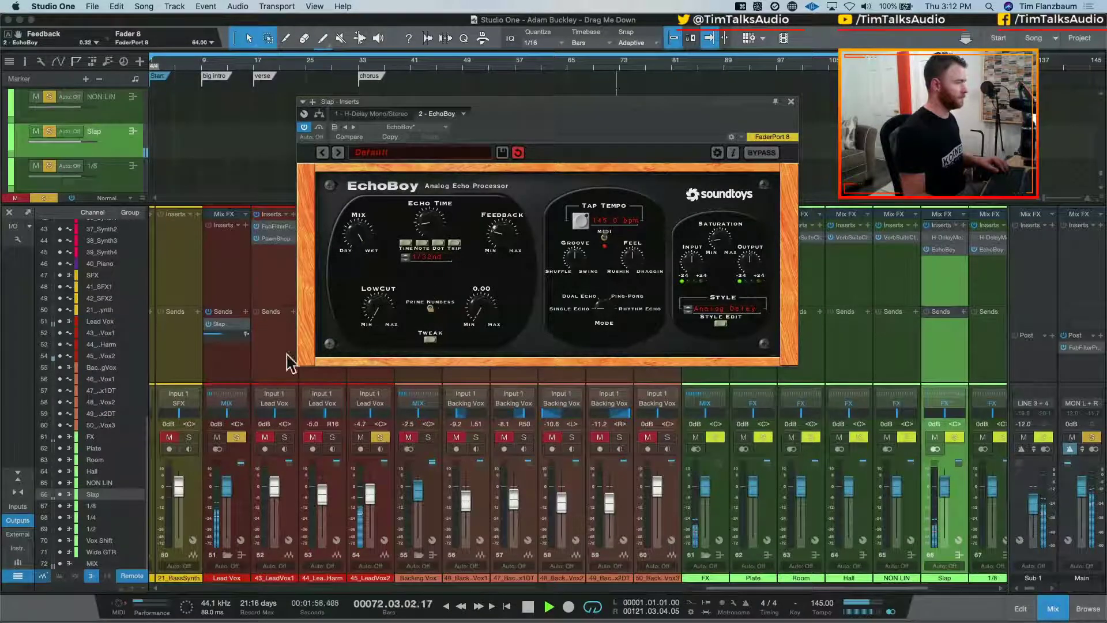
{"action": "left_click", "coordinate": [207, 324]}
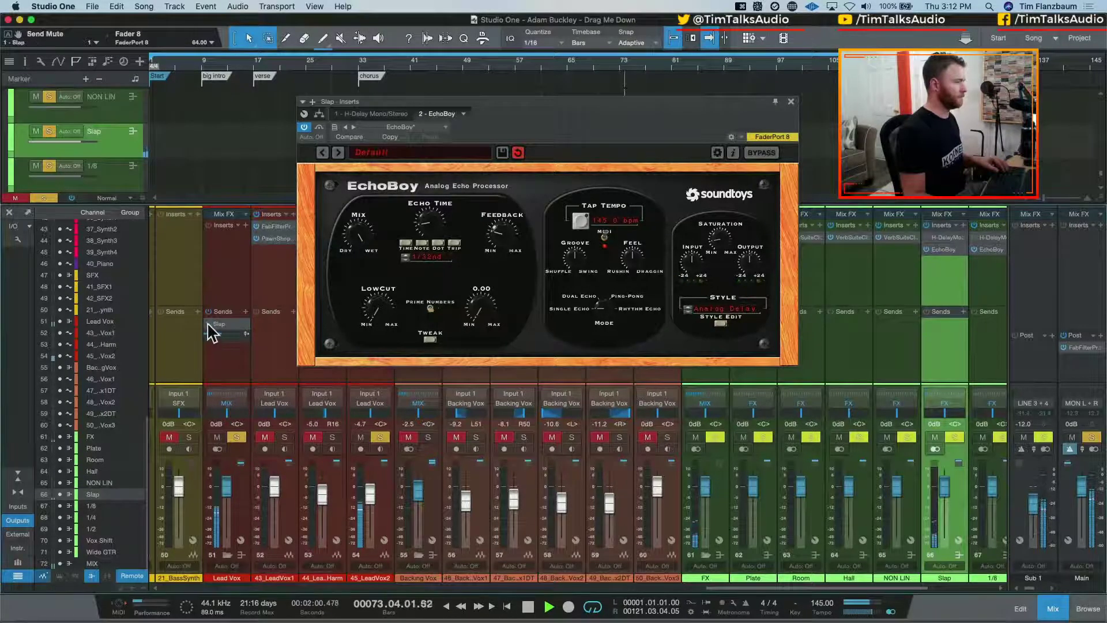
{"action": "left_click", "coordinate": [209, 324]}
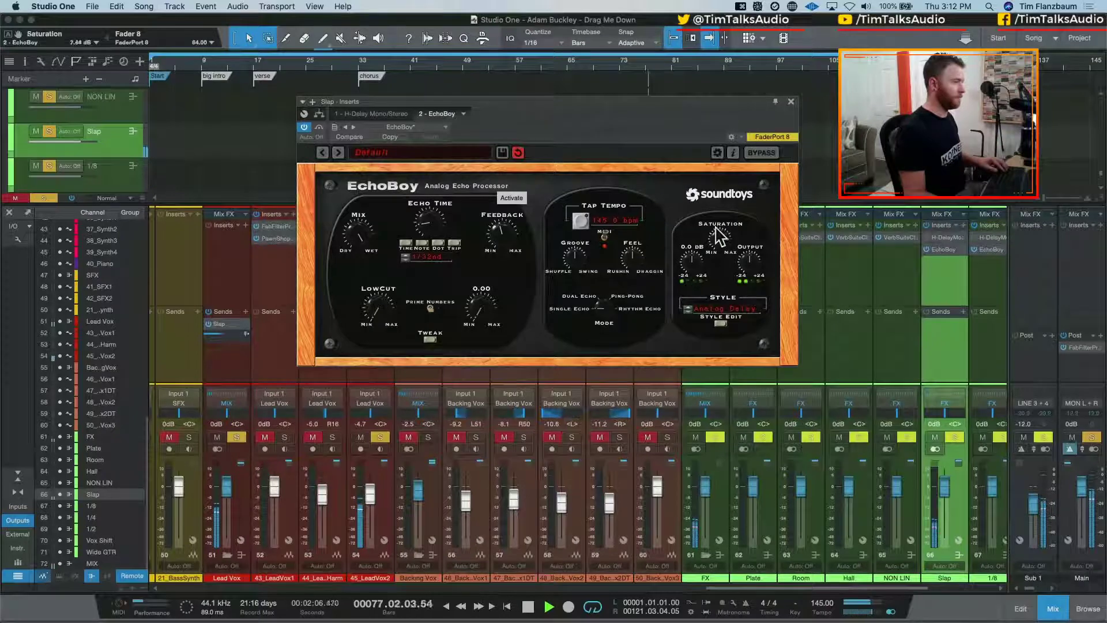
{"action": "left_click", "coordinate": [207, 323]}
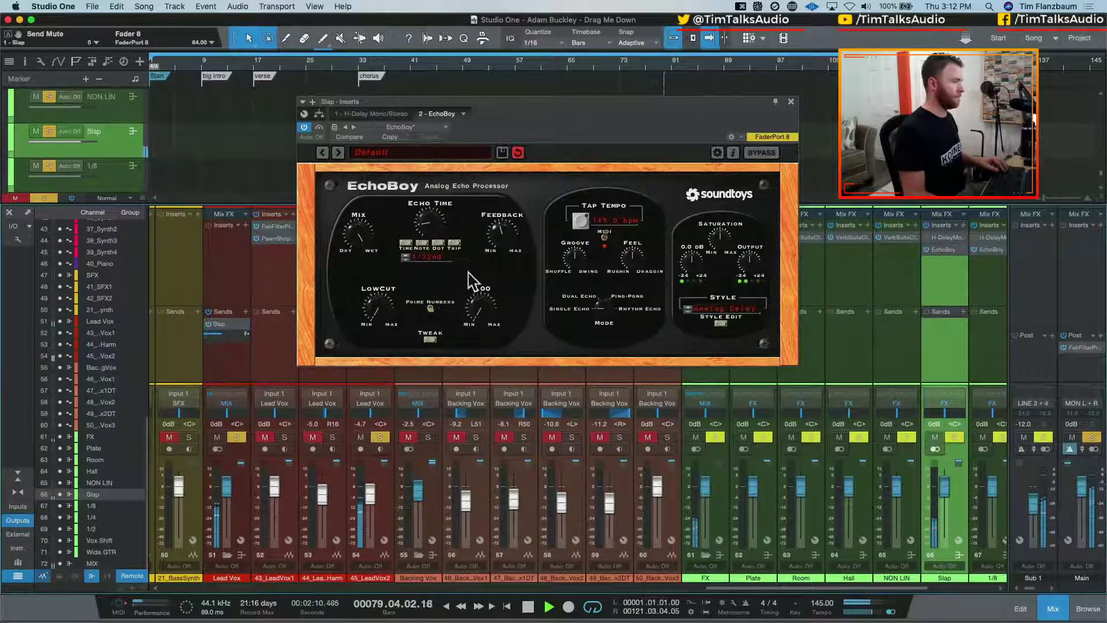
Clear all channel solos to hear the full mix and close the EchoBoy plug-in window
{"action": "key", "text": "shift+super+s"}
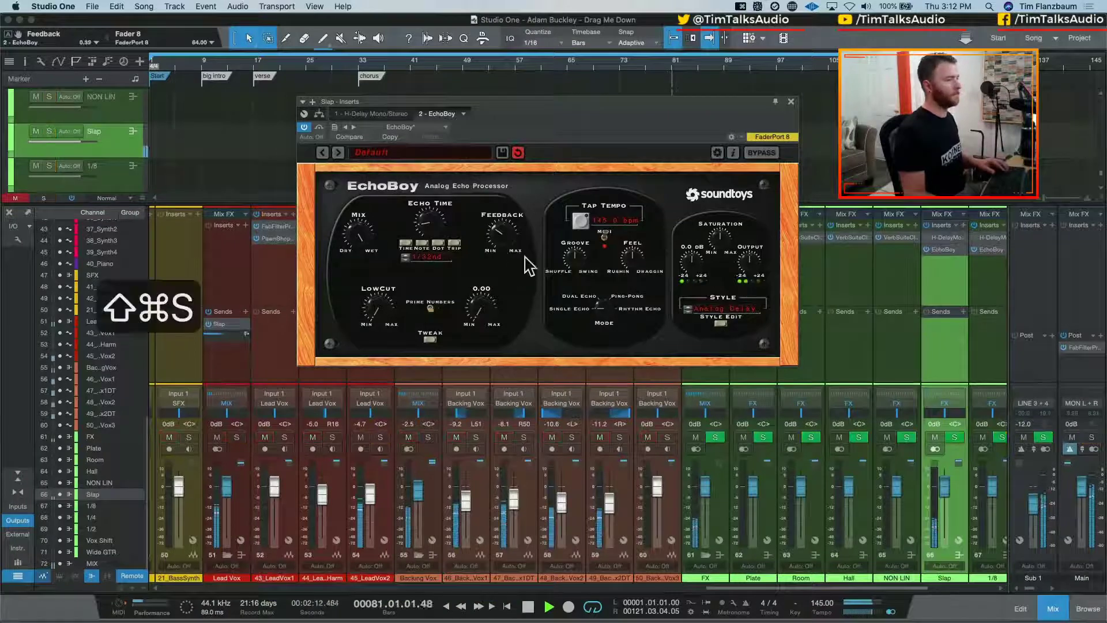
{"action": "left_click", "coordinate": [791, 101]}
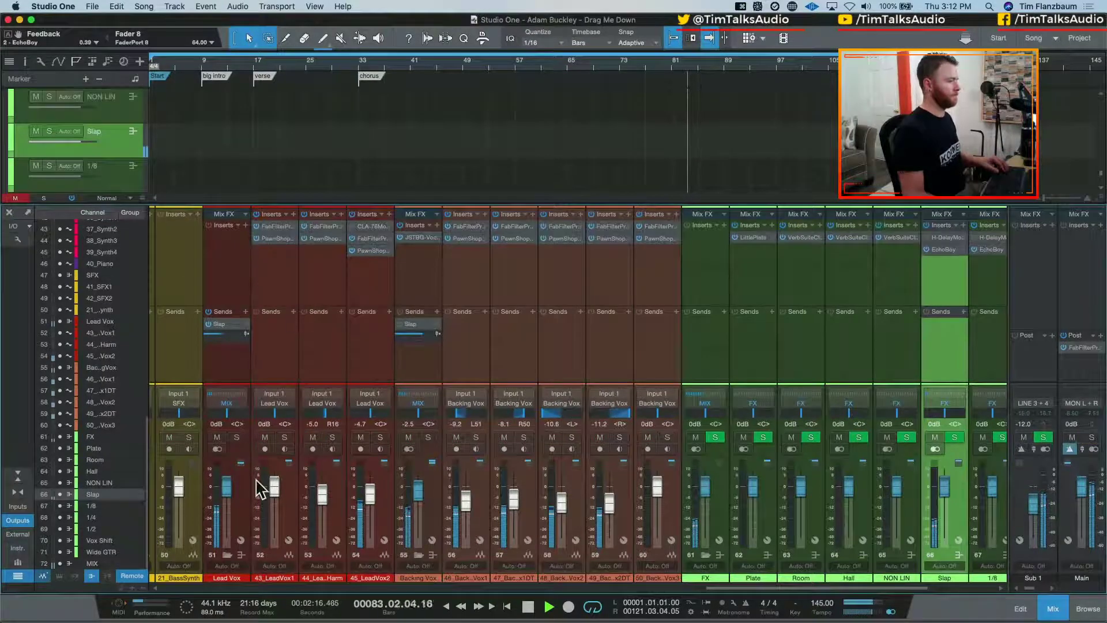
Compare the Lead Vox bus in mono and stereo during playback
{"action": "left_click", "coordinate": [218, 449]}
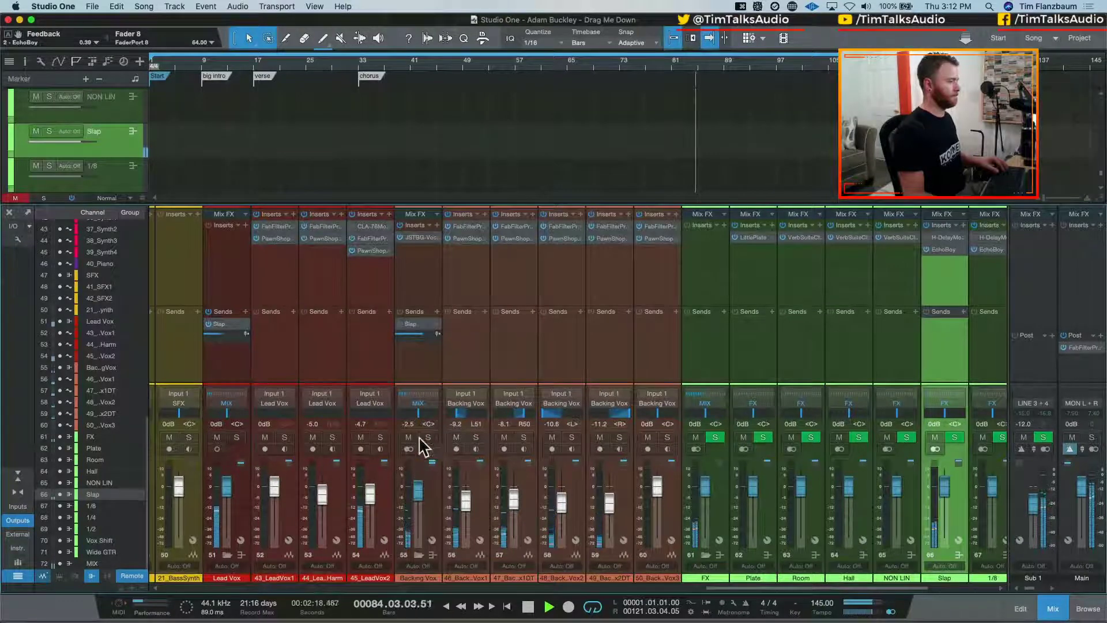
{"action": "left_click", "coordinate": [217, 448]}
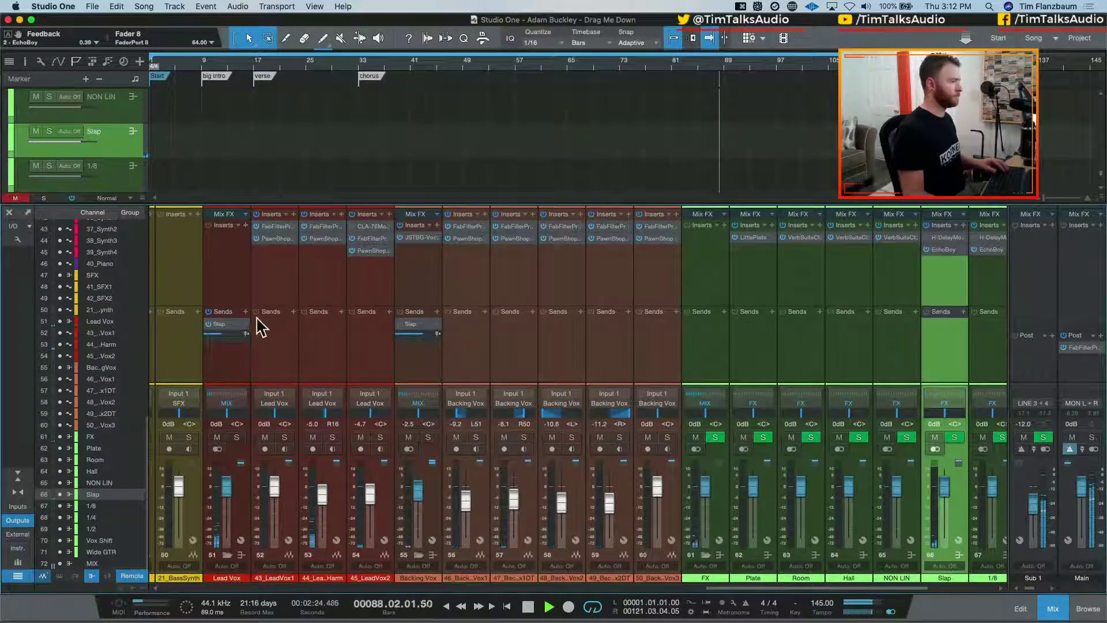
Add a send to the 1/4 delay on the 44_LeadVox1Harm channel and stop playback
{"action": "left_click", "coordinate": [339, 319]}
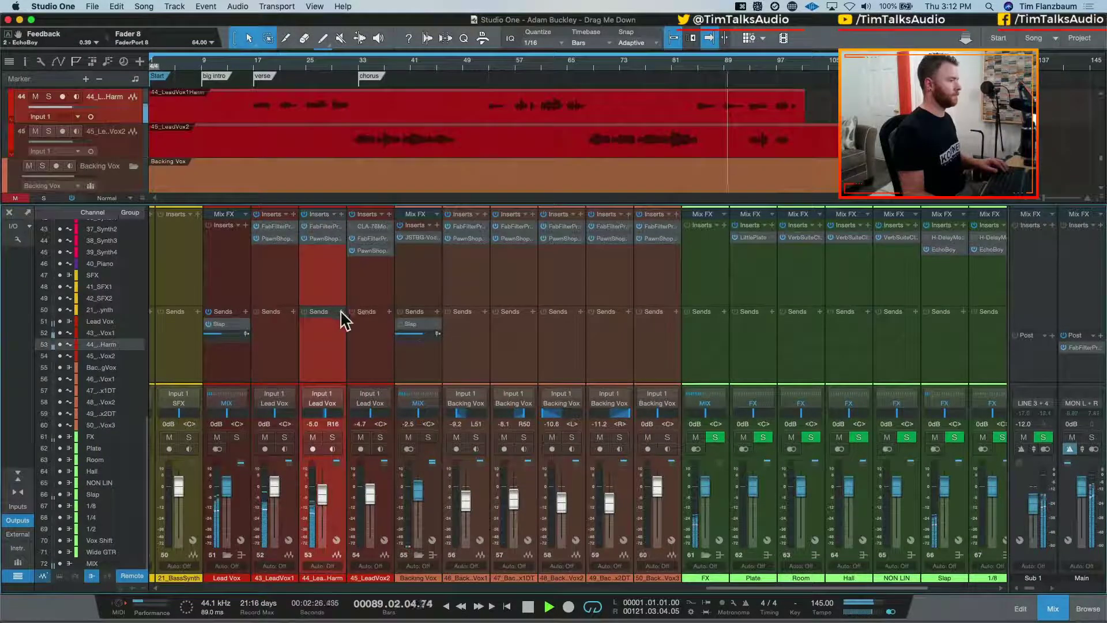
{"action": "left_click", "coordinate": [340, 313]}
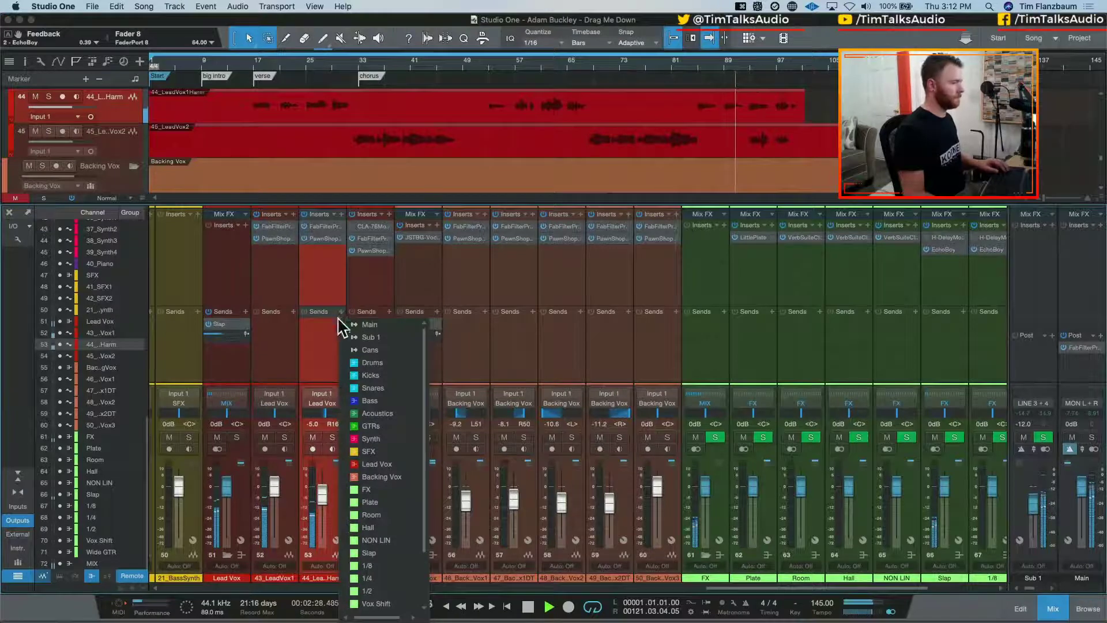
{"action": "left_click", "coordinate": [403, 577]}
{"action": "key", "text": "space"}
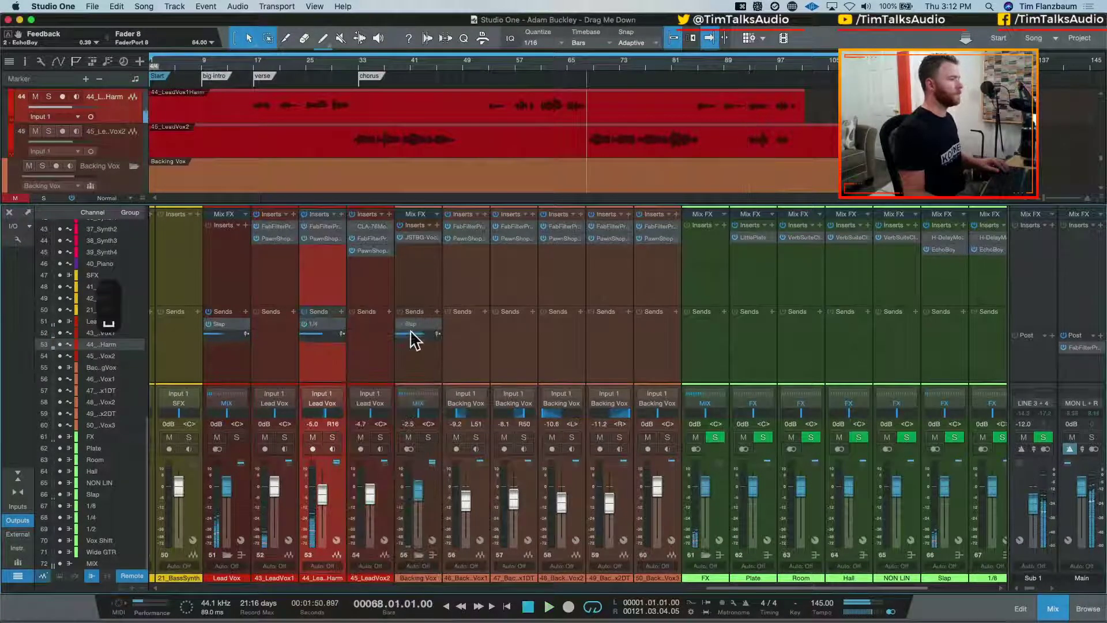
Play from bar 64 and lower the 1/4 delay send on 44_LeadVox1Harm to about -20.8 dB
{"action": "scroll", "coordinate": [563, 178], "scroll_direction": "up", "scroll_amount": 2}
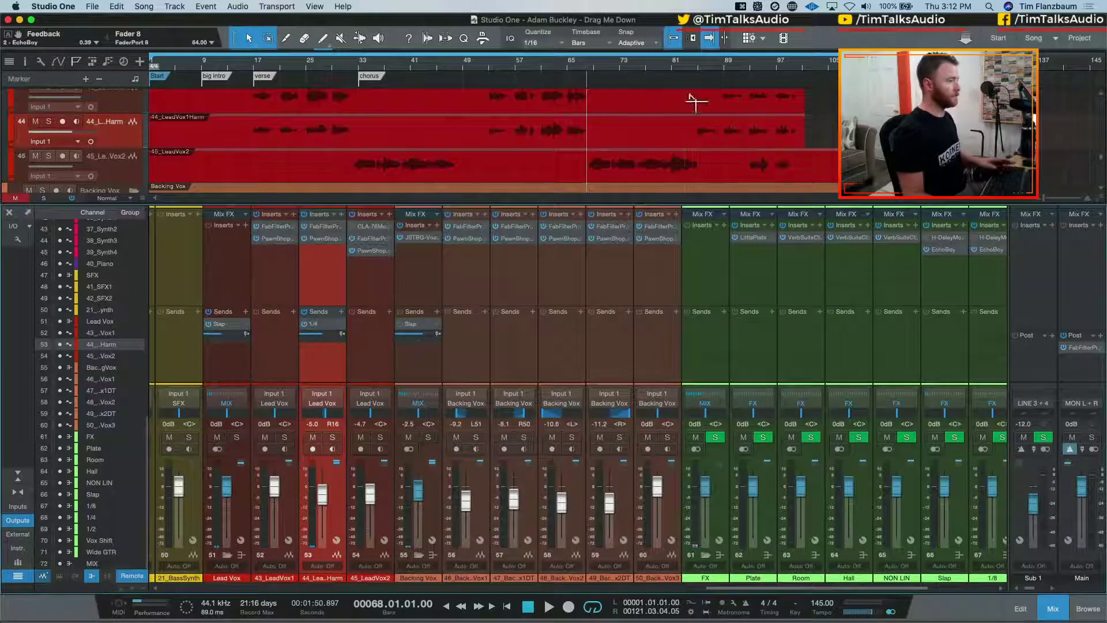
{"action": "key", "text": "space"}
{"action": "key", "text": "space"}
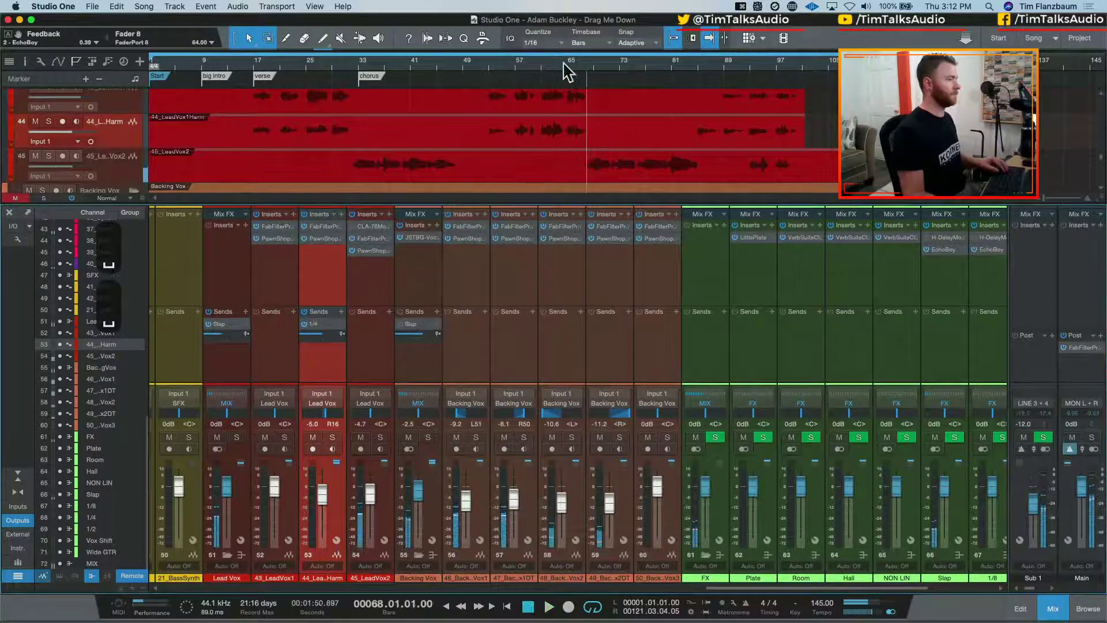
{"action": "left_click", "coordinate": [563, 73]}
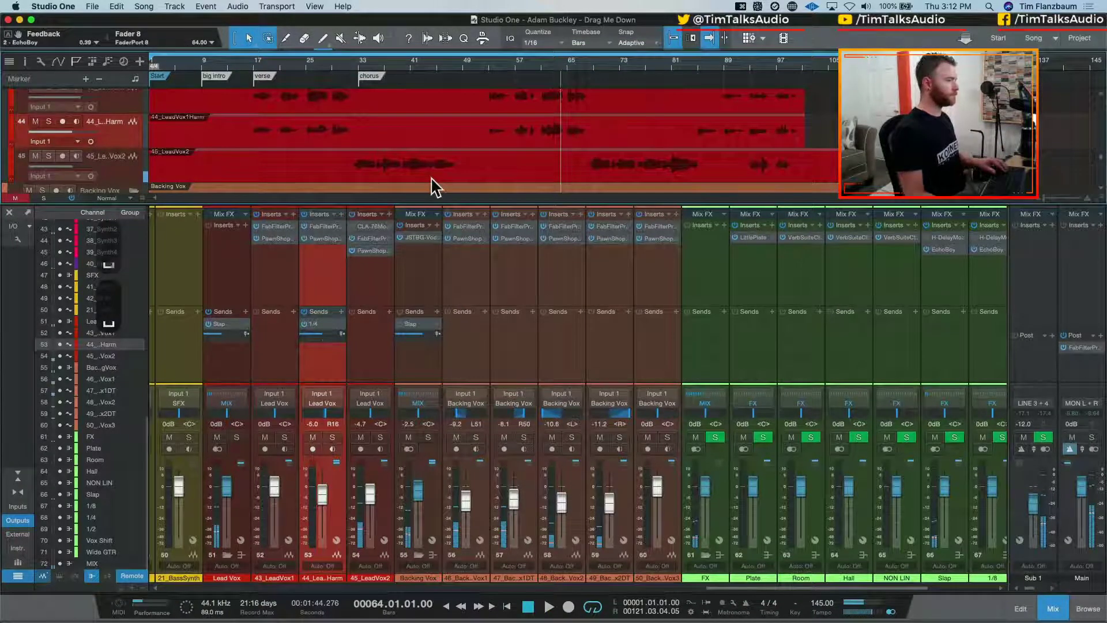
{"action": "key", "text": "space"}
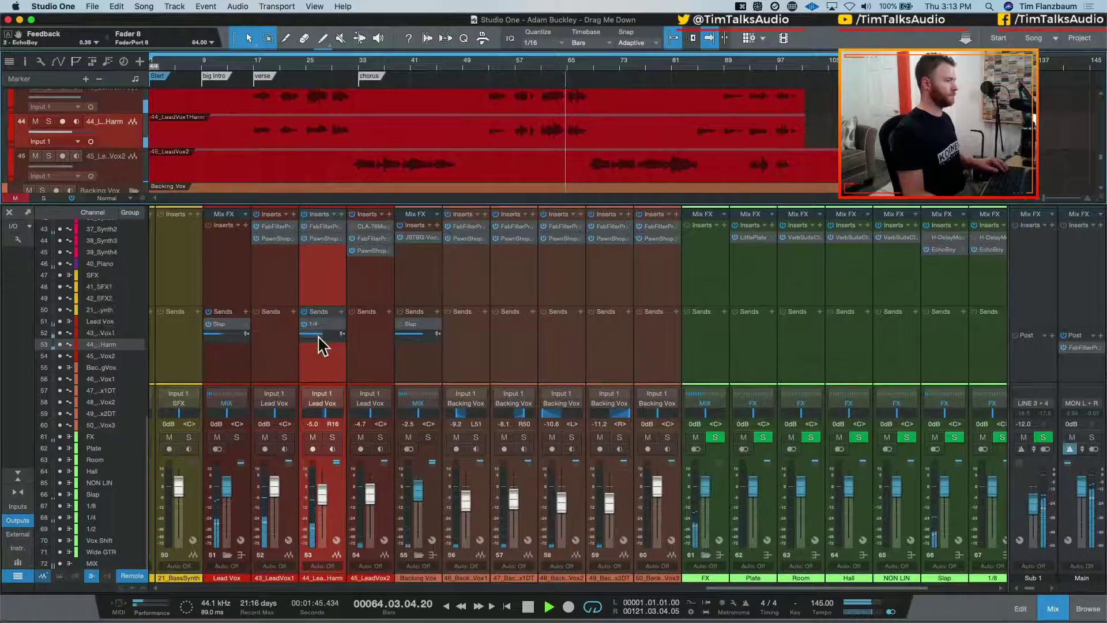
{"action": "left_click_drag", "start_coordinate": [321, 344], "coordinate": [312, 347]}
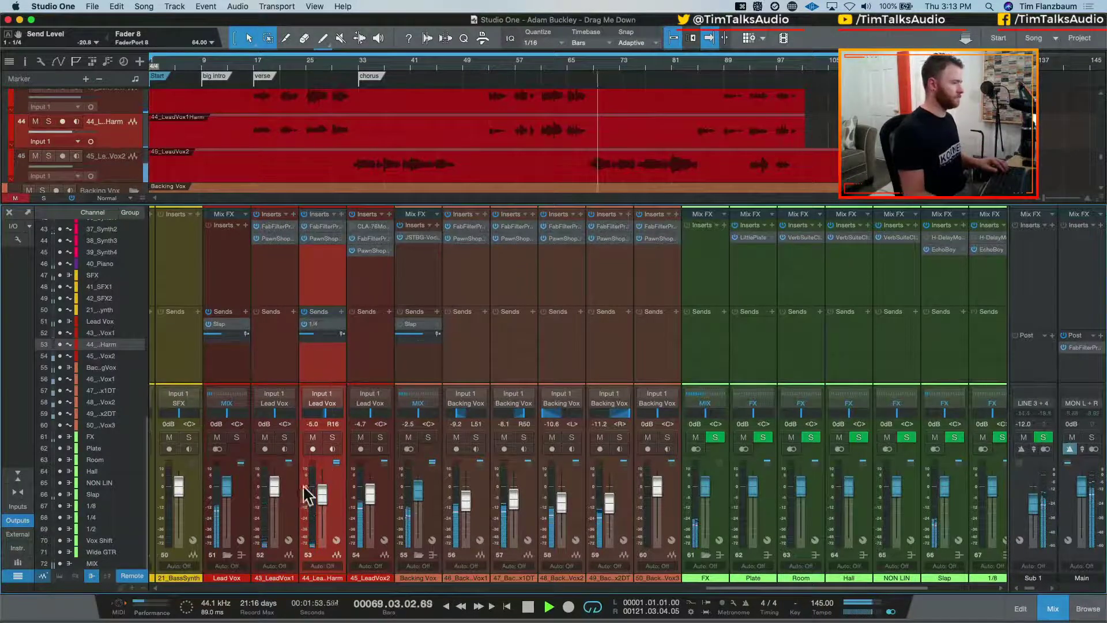
Set the 43_LeadVox1 volume to -4.7 dB, lowering the selected harmony channel along with it
{"action": "left_click_drag", "start_coordinate": [279, 489], "coordinate": [279, 505]}
{"action": "left_click", "coordinate": [267, 424]}
{"action": "type", "text": "-4.7"}
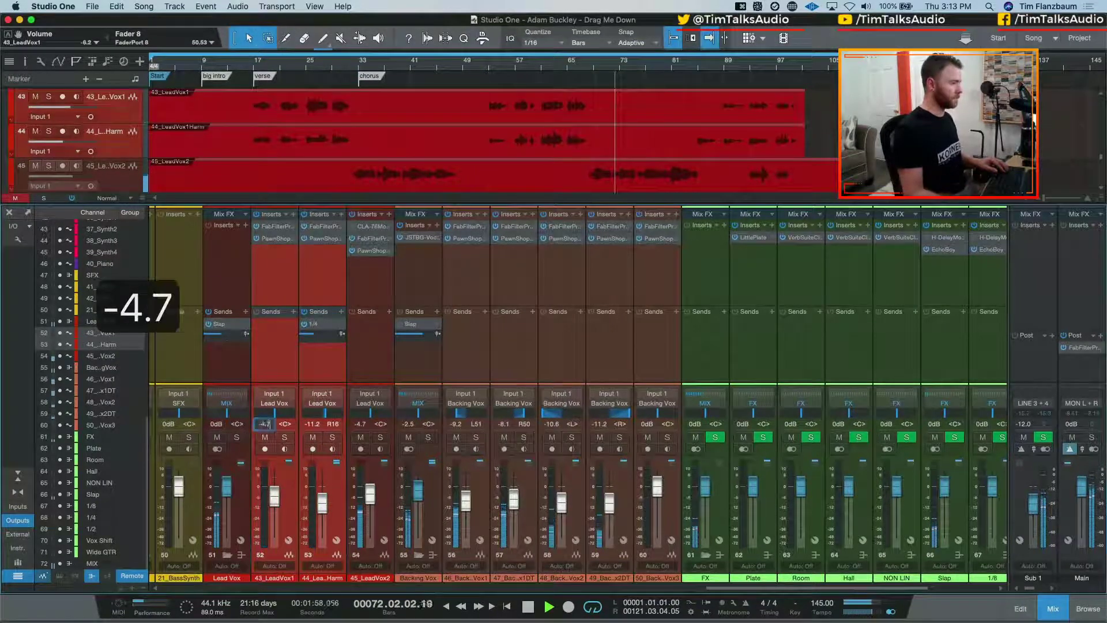
{"action": "key", "text": "Return"}
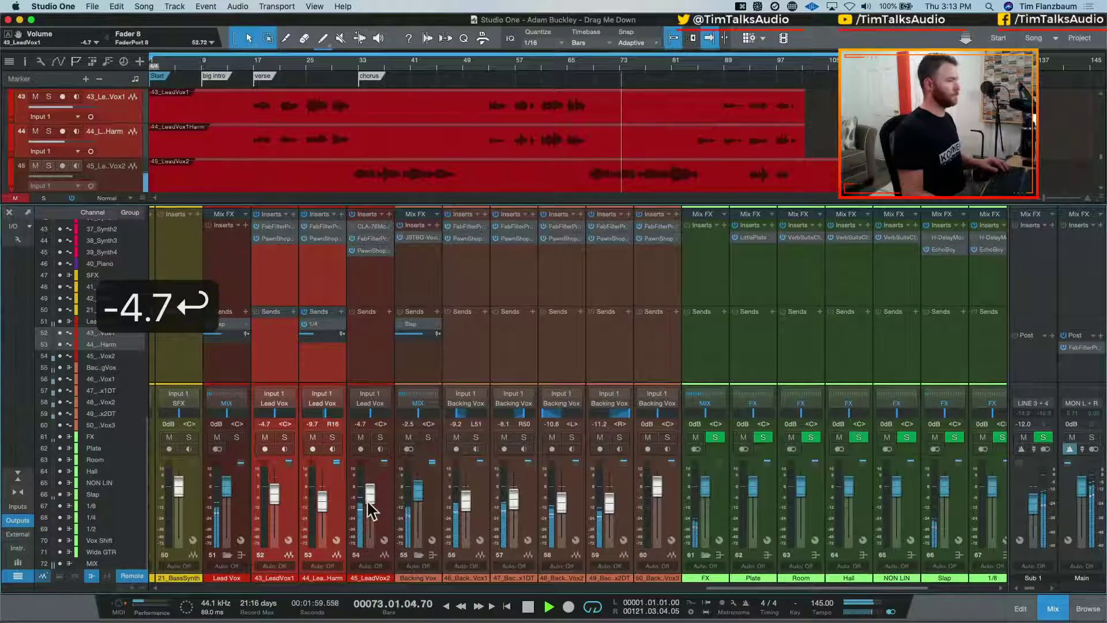
Raise 45_LeadVox2 to -4.0 dB and set 43_LeadVox1 to -4 dB together with the harmony channel
{"action": "left_click_drag", "start_coordinate": [371, 495], "coordinate": [371, 492]}
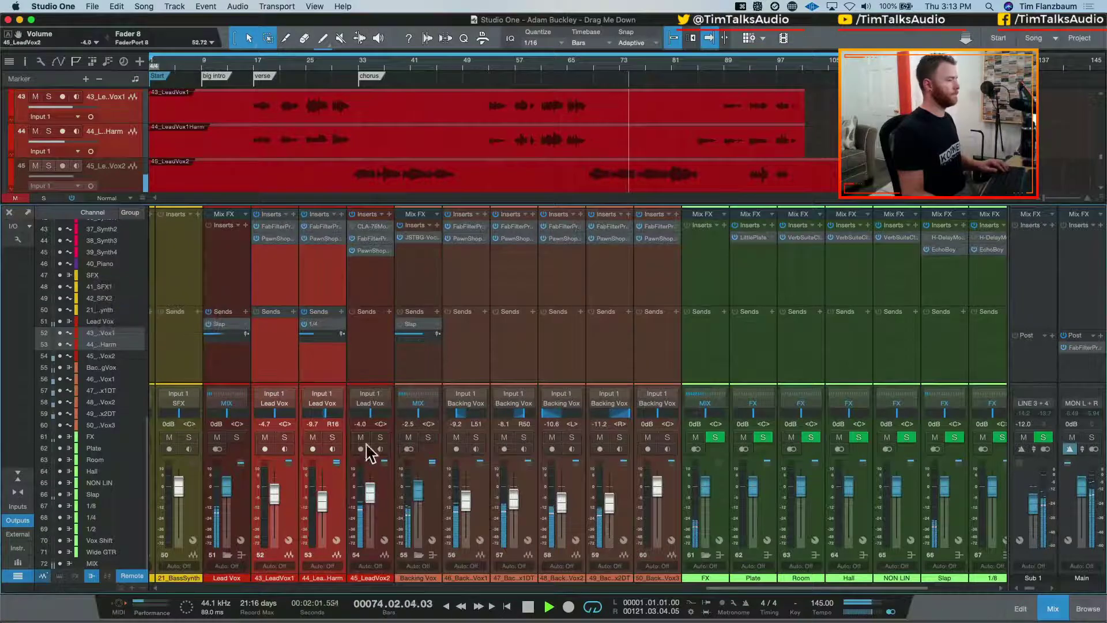
{"action": "left_click", "coordinate": [362, 429]}
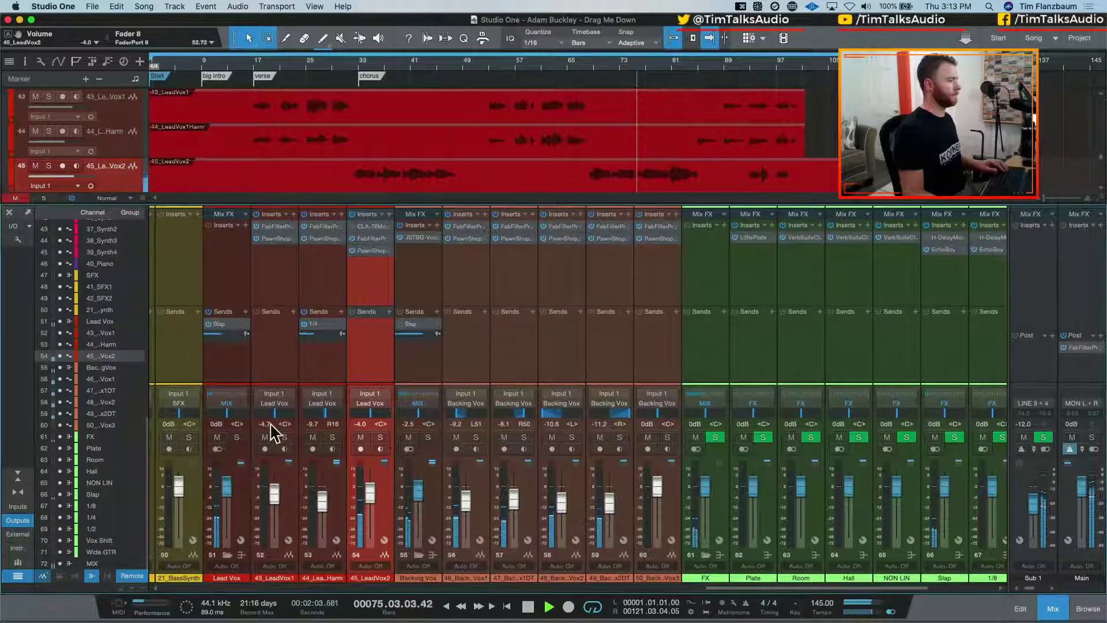
{"action": "left_click", "coordinate": [340, 510]}
{"action": "left_click", "coordinate": [267, 426]}
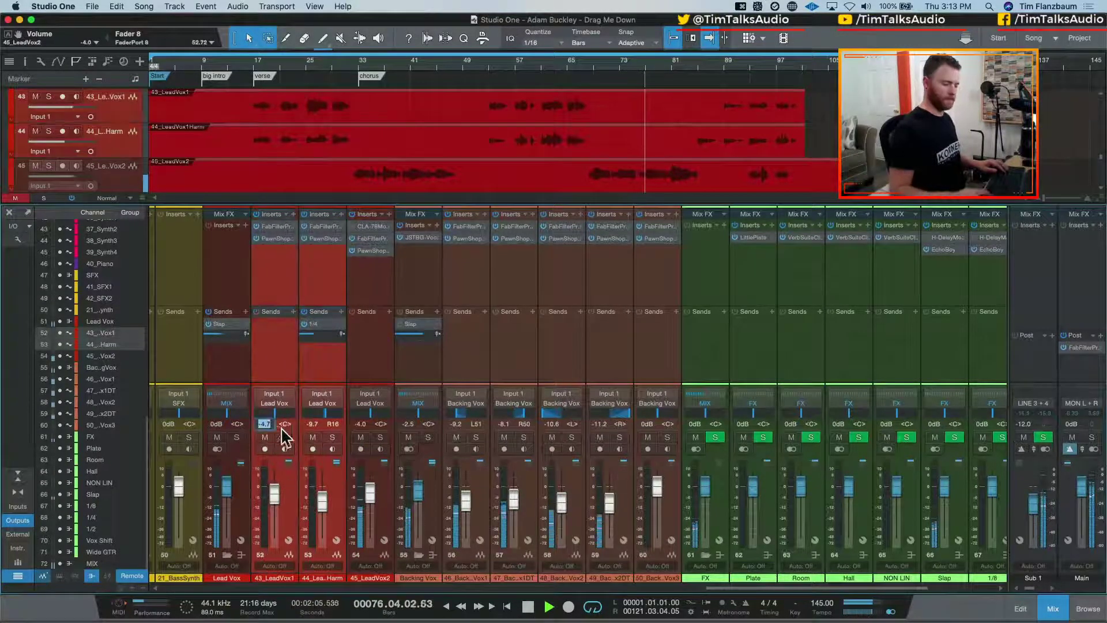
{"action": "type", "text": "-4"}
{"action": "key", "text": "Return"}
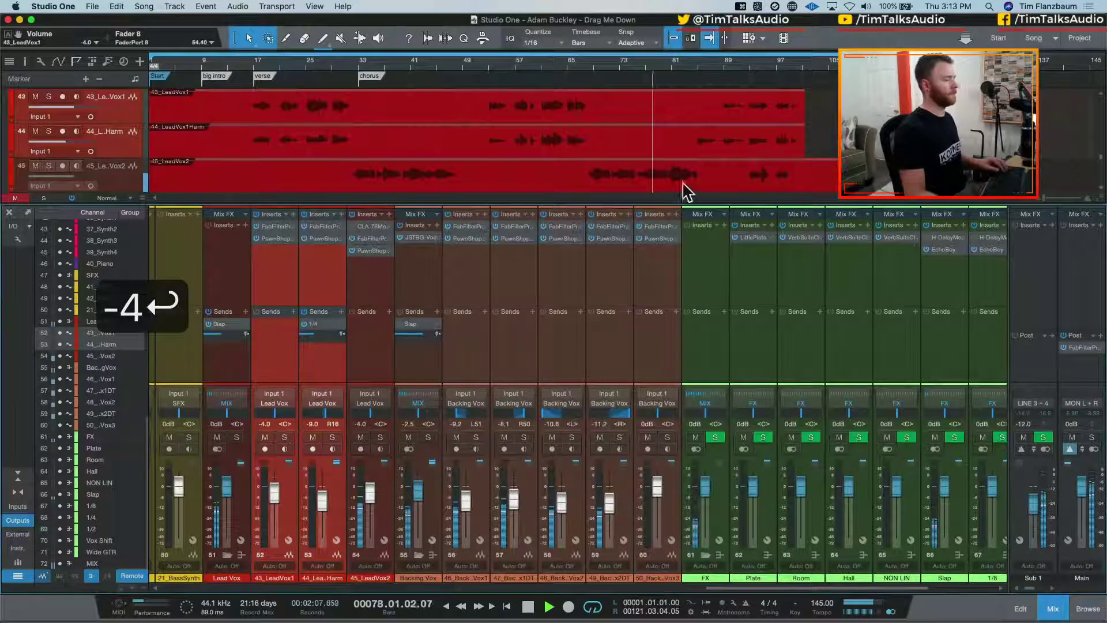
Add a 1/4 delay send to the Backing Vox bus and mute that send
{"action": "mouse_move", "coordinate": [741, 588]}
{"action": "left_mouse_down"}
{"action": "mouse_move", "coordinate": [759, 591]}
{"action": "mouse_move", "coordinate": [749, 593]}
{"action": "left_mouse_up"}
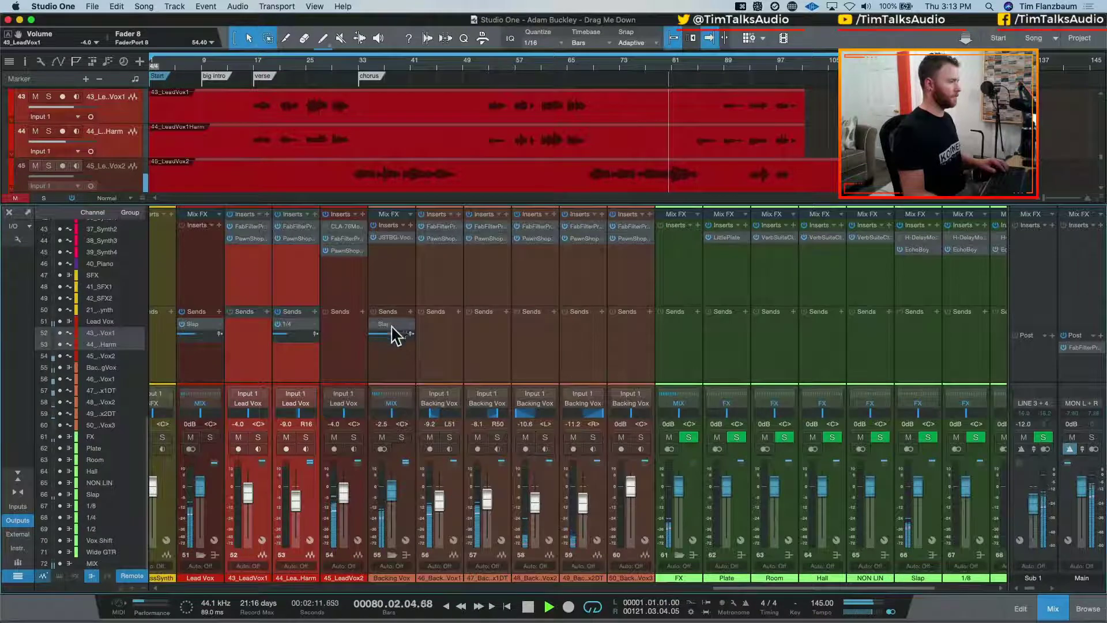
{"action": "left_click", "coordinate": [411, 314]}
{"action": "left_click", "coordinate": [439, 565]}
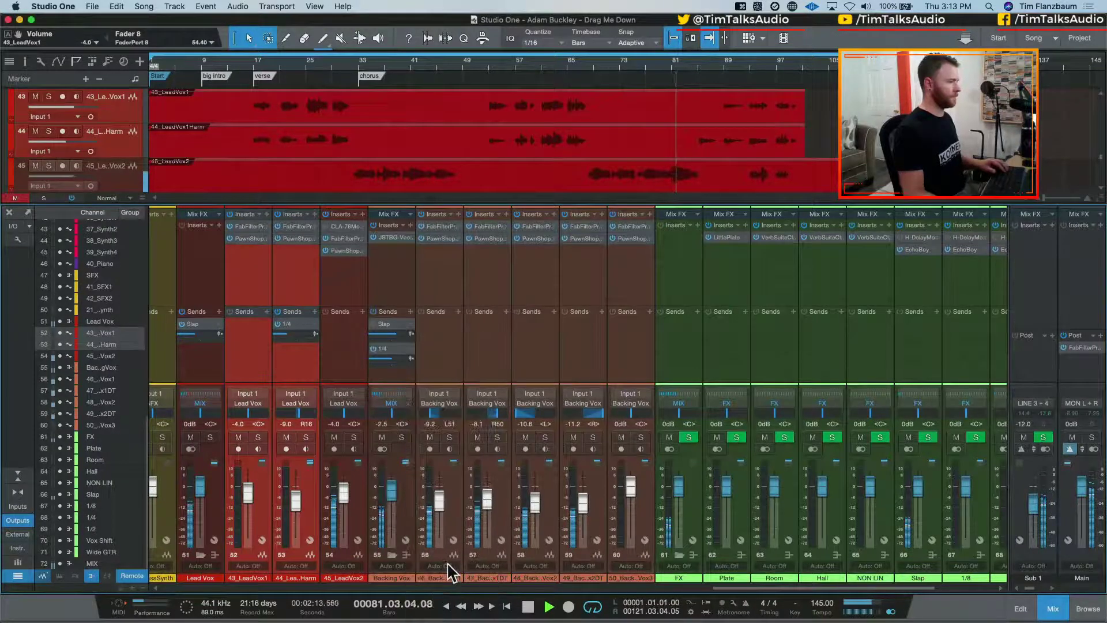
{"action": "mouse_move", "coordinate": [395, 359]}
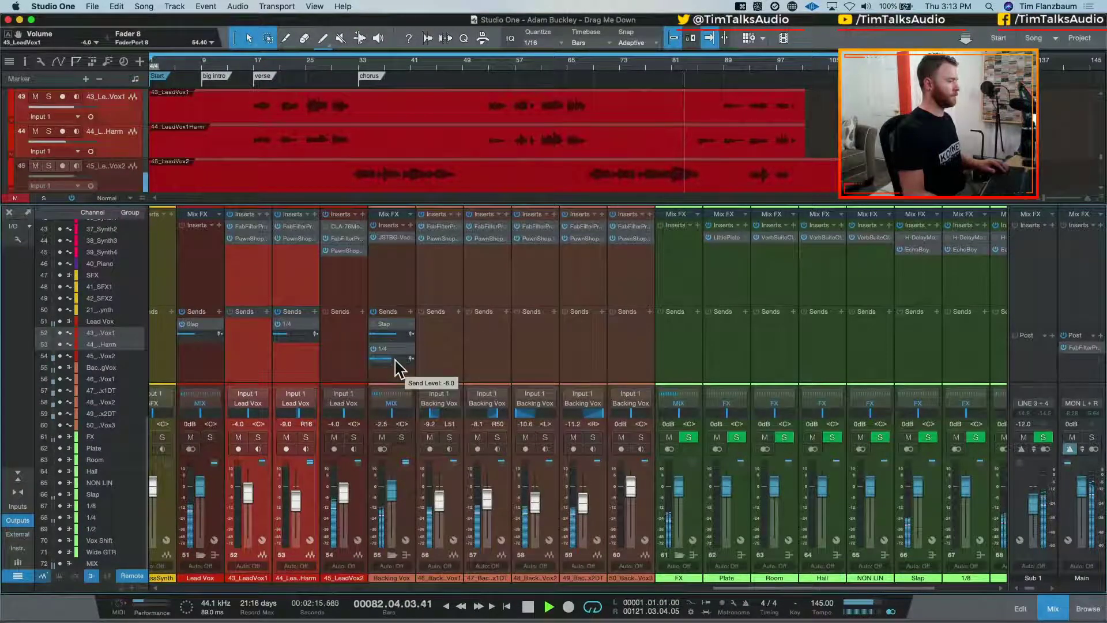
{"action": "left_click", "coordinate": [374, 349]}
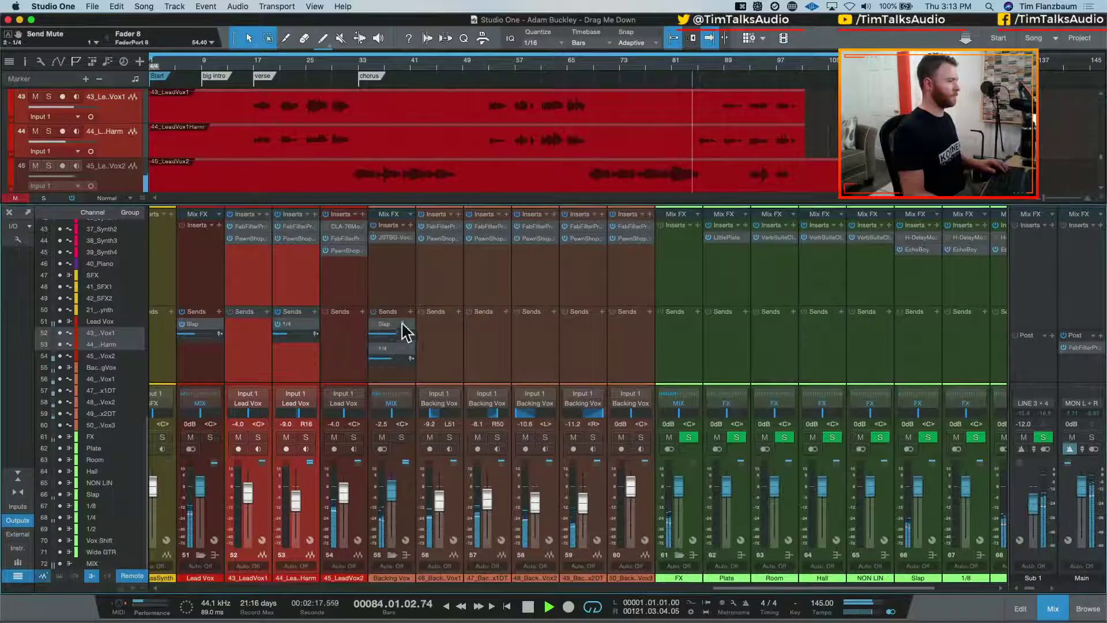
Add a Hall reverb send to the Backing Vox bus, audition it from bar 64 and mute it
{"action": "left_click", "coordinate": [411, 312]}
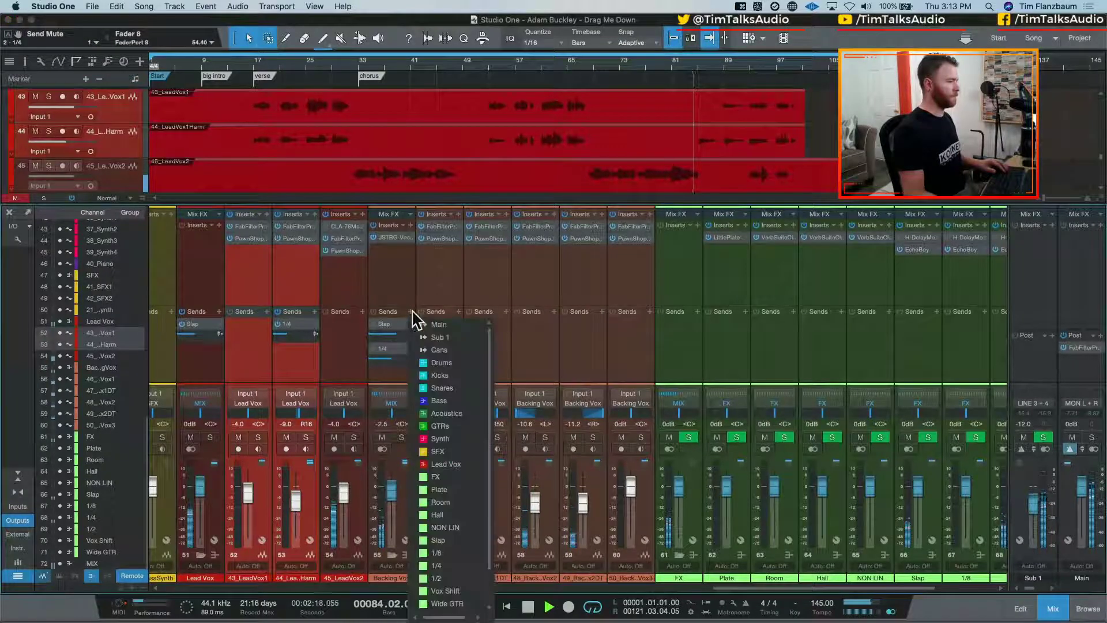
{"action": "left_click", "coordinate": [463, 517]}
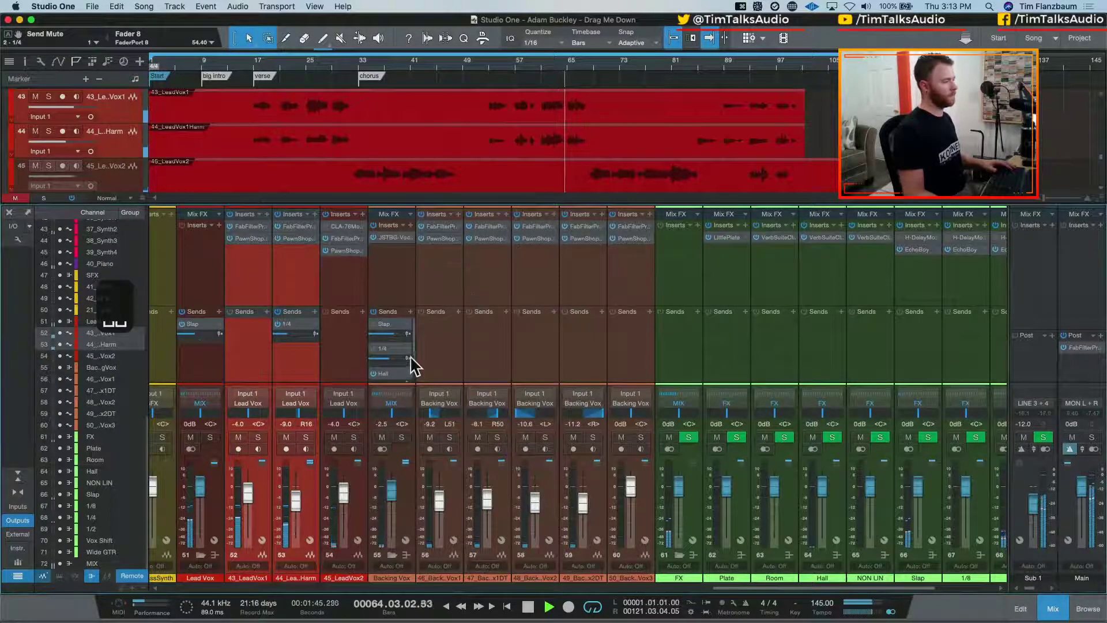
{"action": "scroll", "coordinate": [414, 366], "scroll_direction": "down", "scroll_amount": 1}
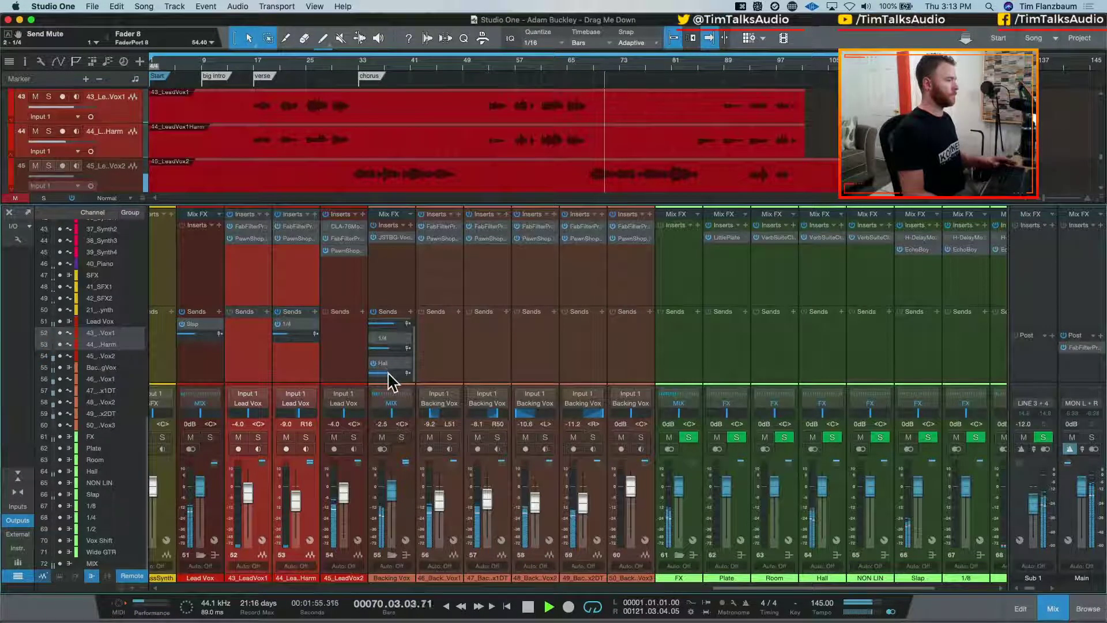
{"action": "scroll", "coordinate": [388, 382], "scroll_direction": "down", "scroll_amount": 4}
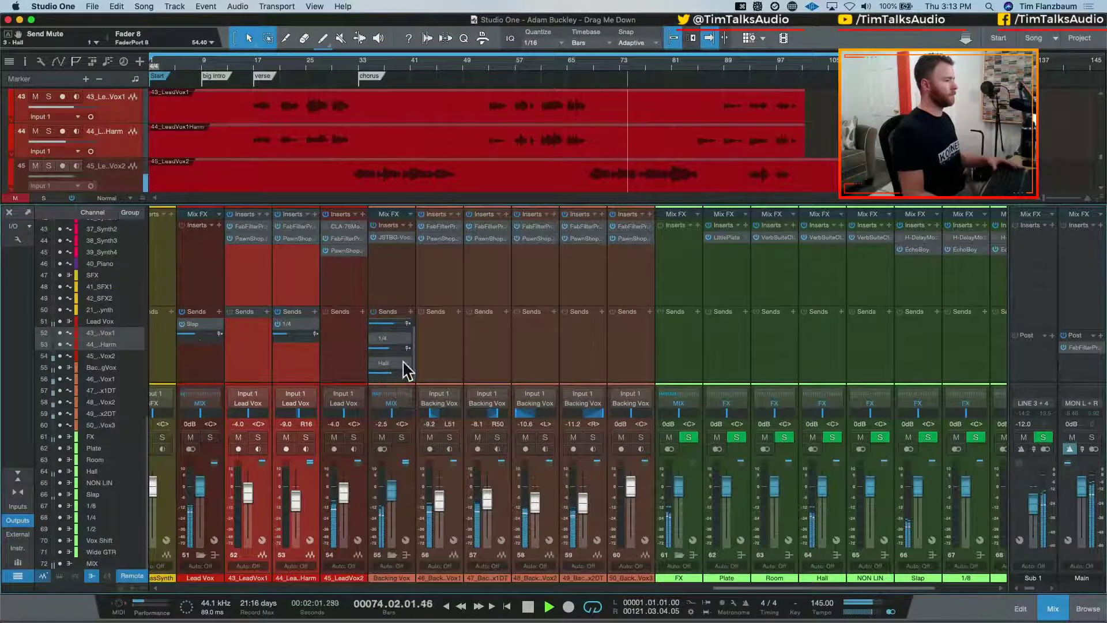
Add a Room reverb send to the Backing Vox bus and lower its level to about -5.3 dB
{"action": "left_click", "coordinate": [410, 325]}
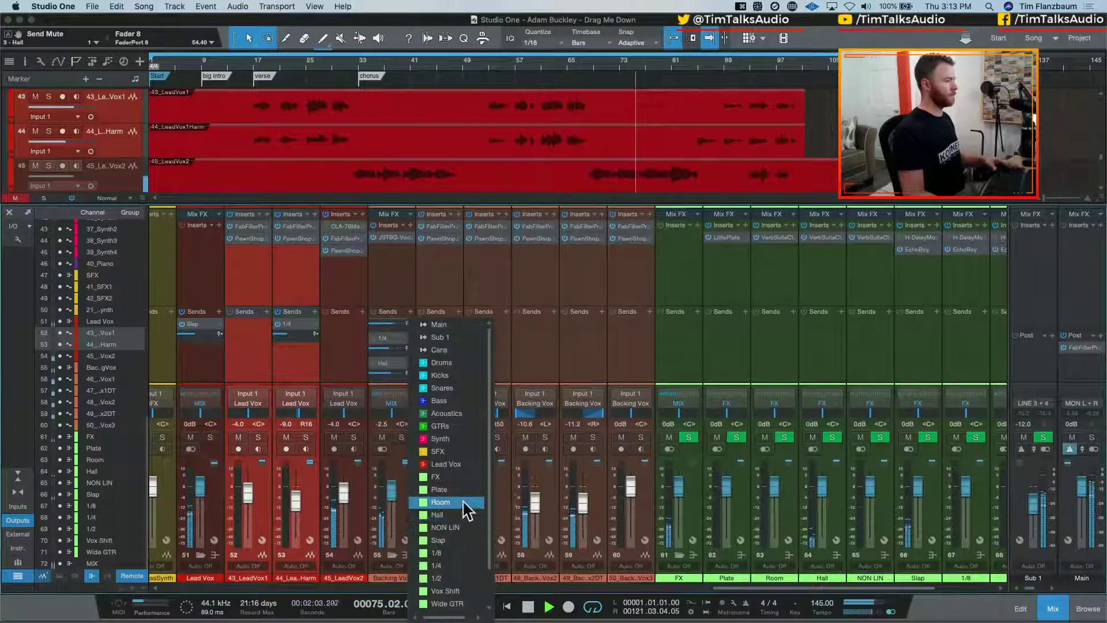
{"action": "left_click", "coordinate": [439, 540]}
{"action": "scroll", "coordinate": [412, 363], "scroll_direction": "down", "scroll_amount": 2}
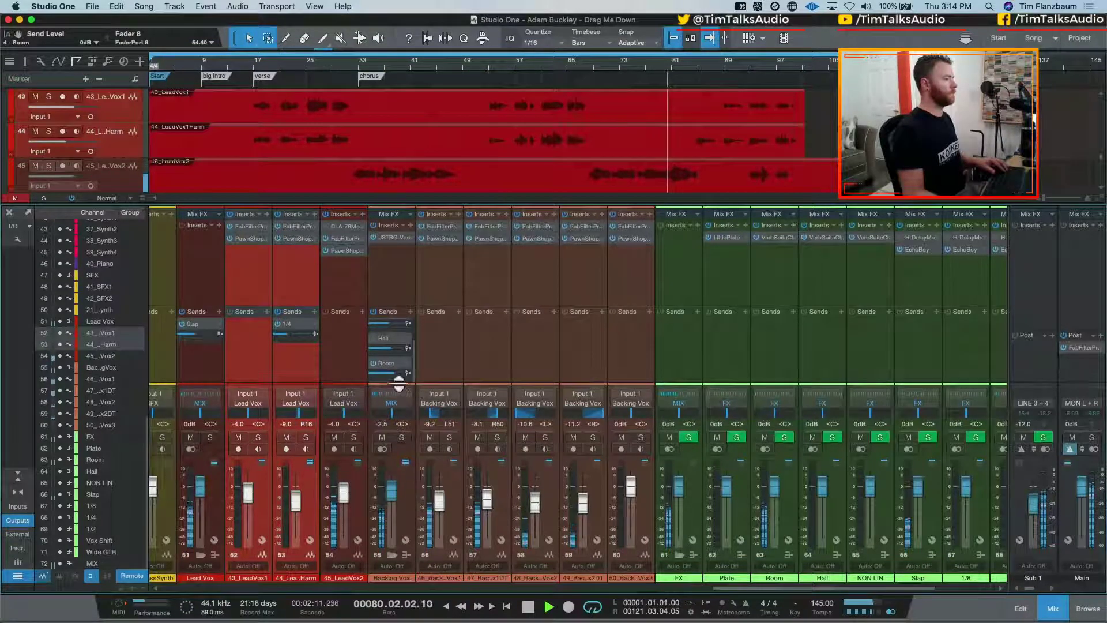
{"action": "left_click_drag", "start_coordinate": [396, 374], "coordinate": [390, 381]}
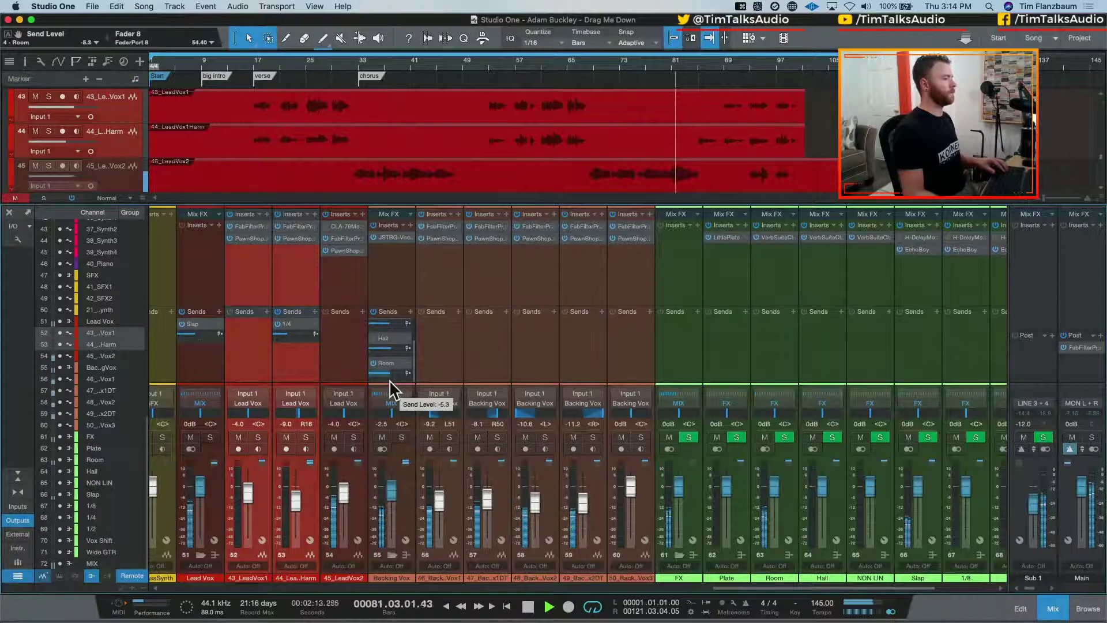
Stop playback and insert the CLA-3A Stereo compressor on the GTRs bus
{"action": "left_click_drag", "start_coordinate": [723, 589], "coordinate": [508, 588]}
{"action": "key", "text": "space"}
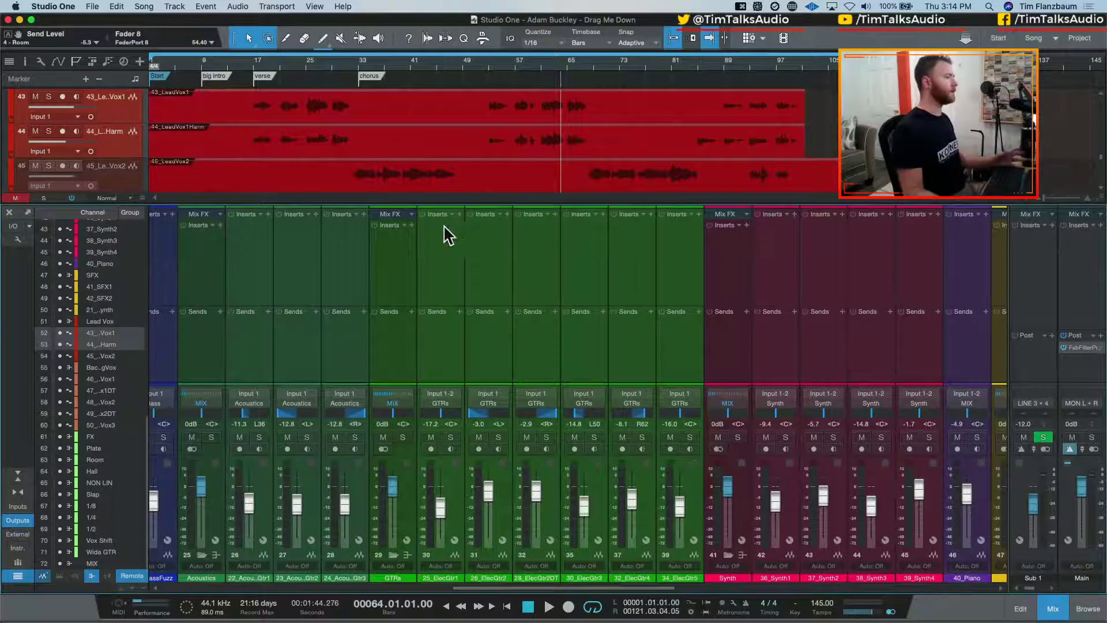
{"action": "left_click", "coordinate": [411, 226]}
{"action": "type", "text": "cla"}
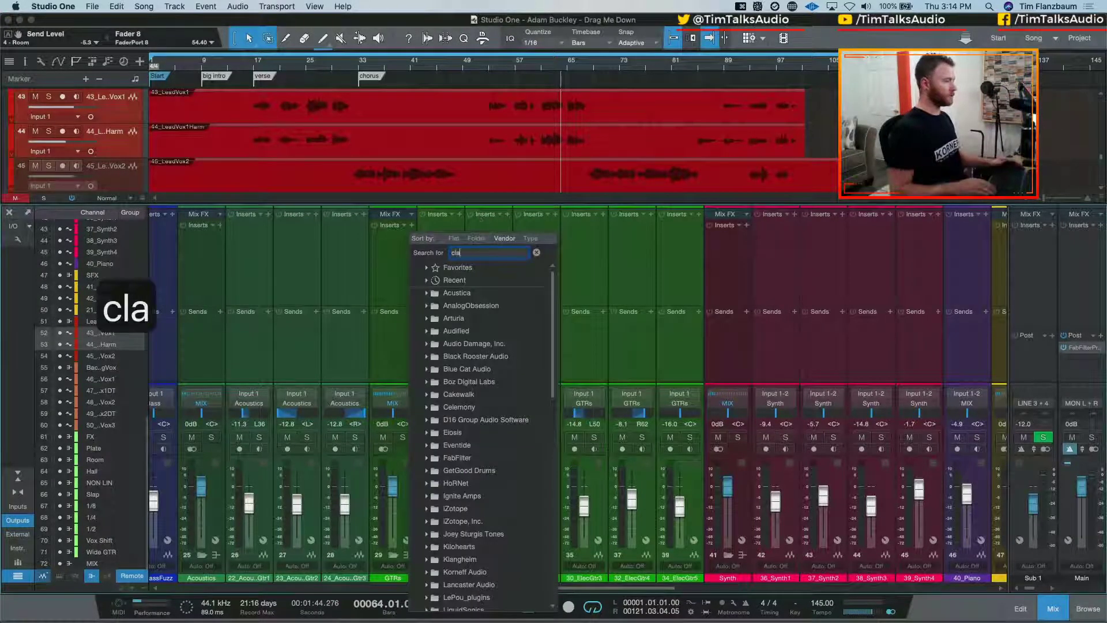
{"action": "key", "text": "Down"}
{"action": "key", "text": "Down"}
{"action": "key", "text": "Down"}
{"action": "key", "text": "Down"}
{"action": "key", "text": "Down"}
{"action": "key", "text": "Down"}
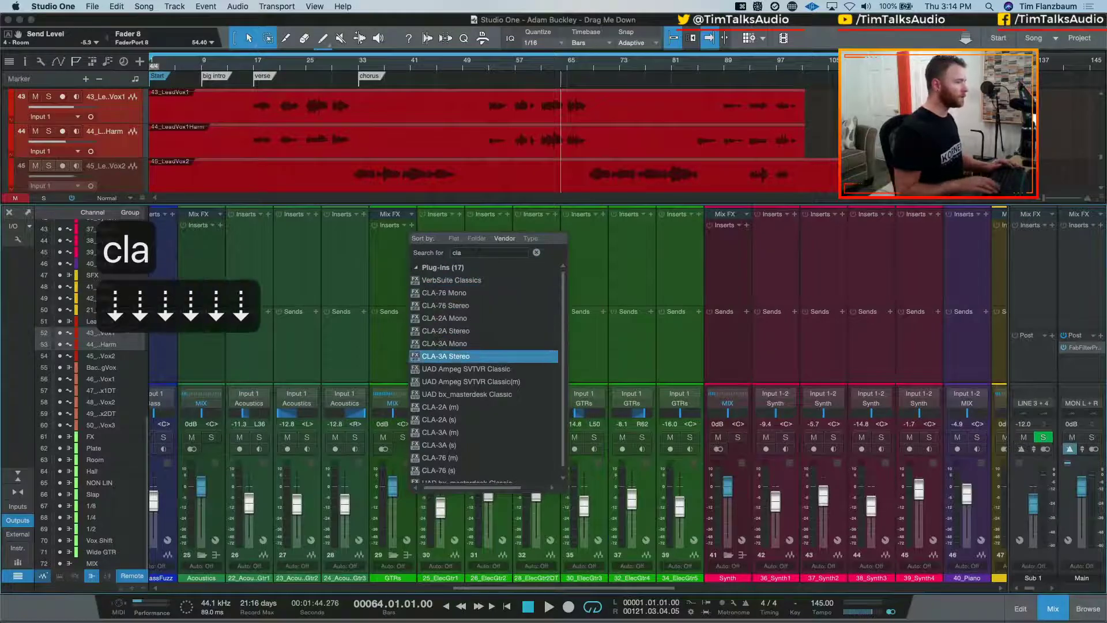
{"action": "key", "text": "Return"}
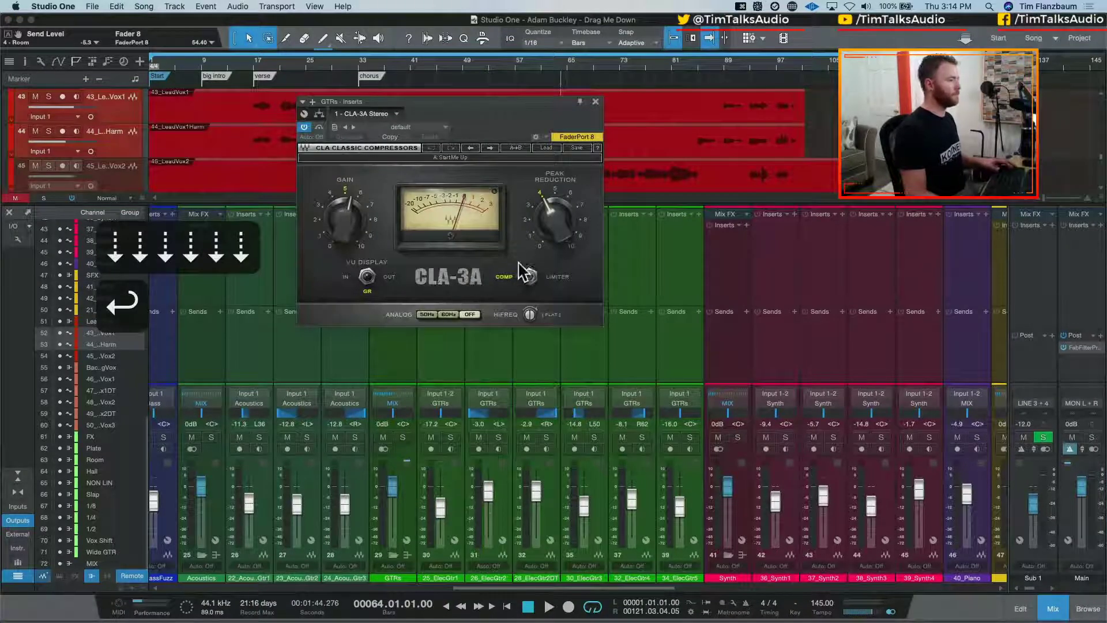
Play the song from bar 64 and raise 34_ElecGtr5 to -12.8 dB
{"action": "key", "text": "space"}
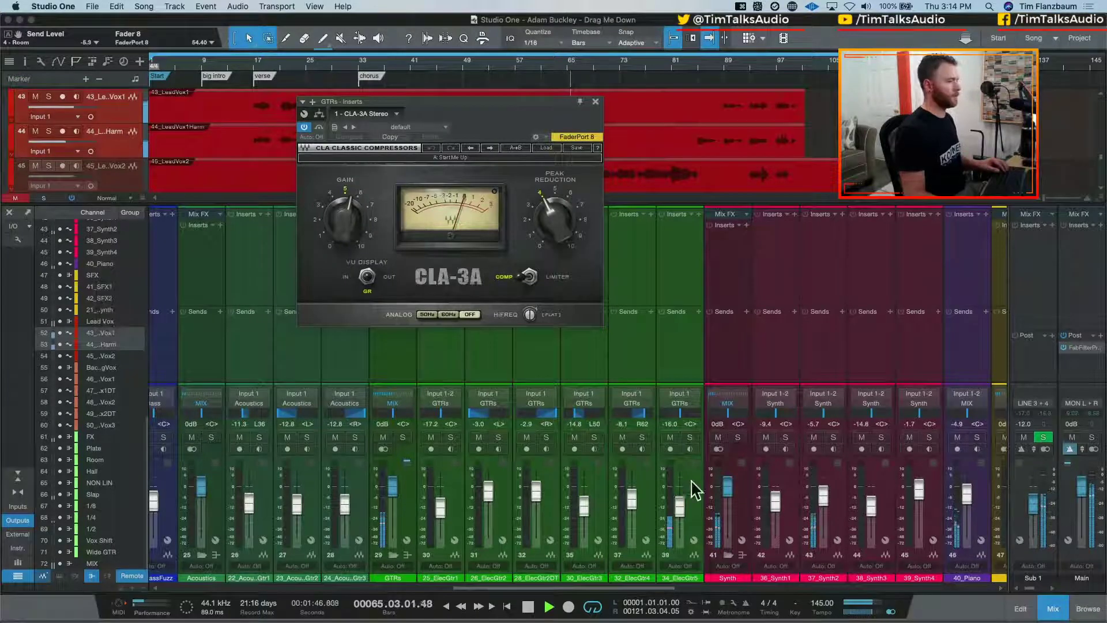
{"action": "left_click_drag", "start_coordinate": [681, 511], "coordinate": [684, 507]}
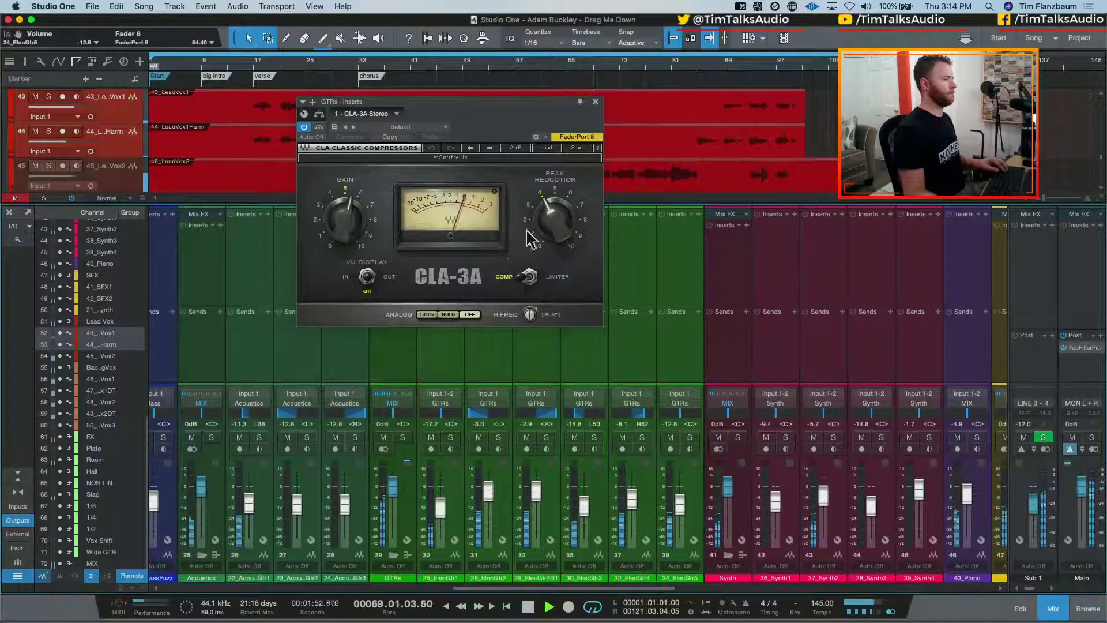
Set the CLA-3A gain to about 4.65 and peak reduction to about 5.2, trying Limiter mode before returning to Comp
{"action": "left_click_drag", "start_coordinate": [363, 217], "coordinate": [363, 221]}
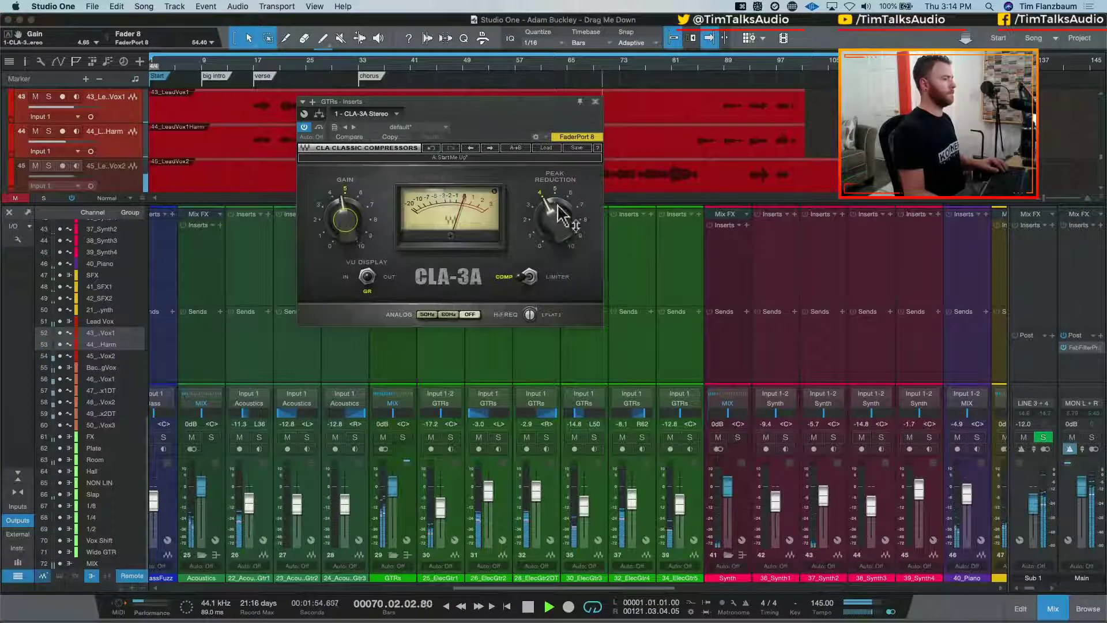
{"action": "left_click_drag", "start_coordinate": [565, 217], "coordinate": [565, 204]}
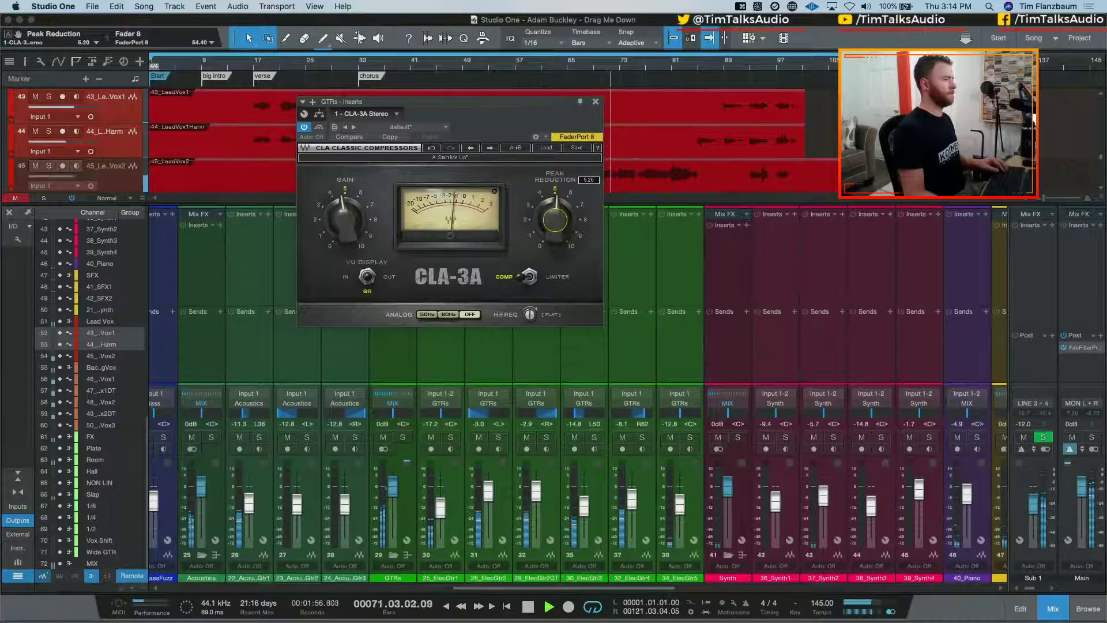
{"action": "left_click", "coordinate": [534, 280]}
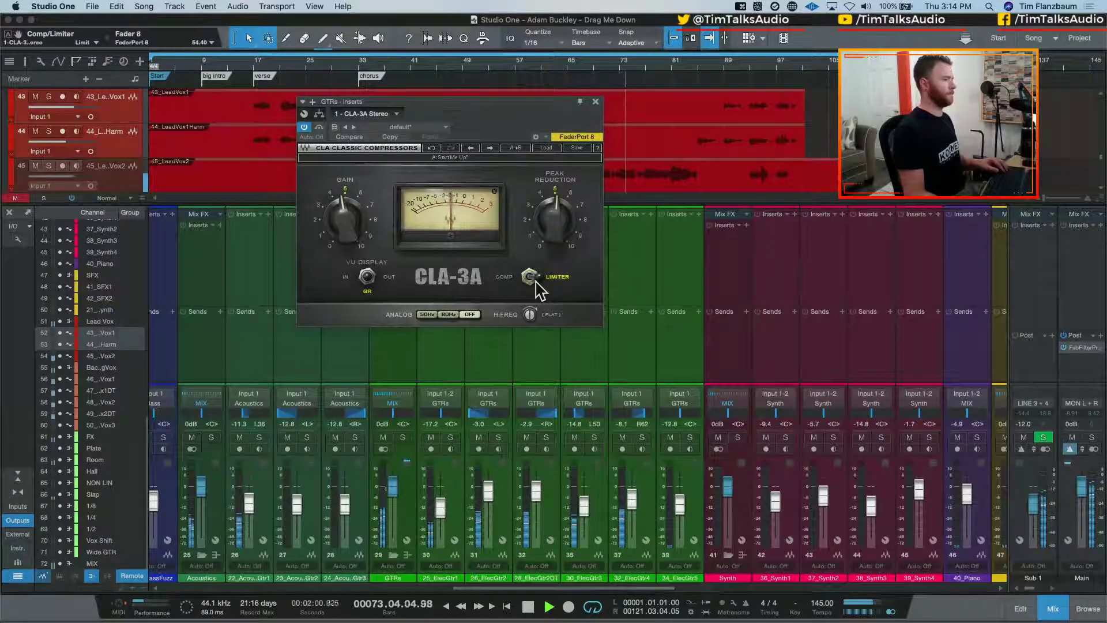
{"action": "left_click", "coordinate": [534, 280]}
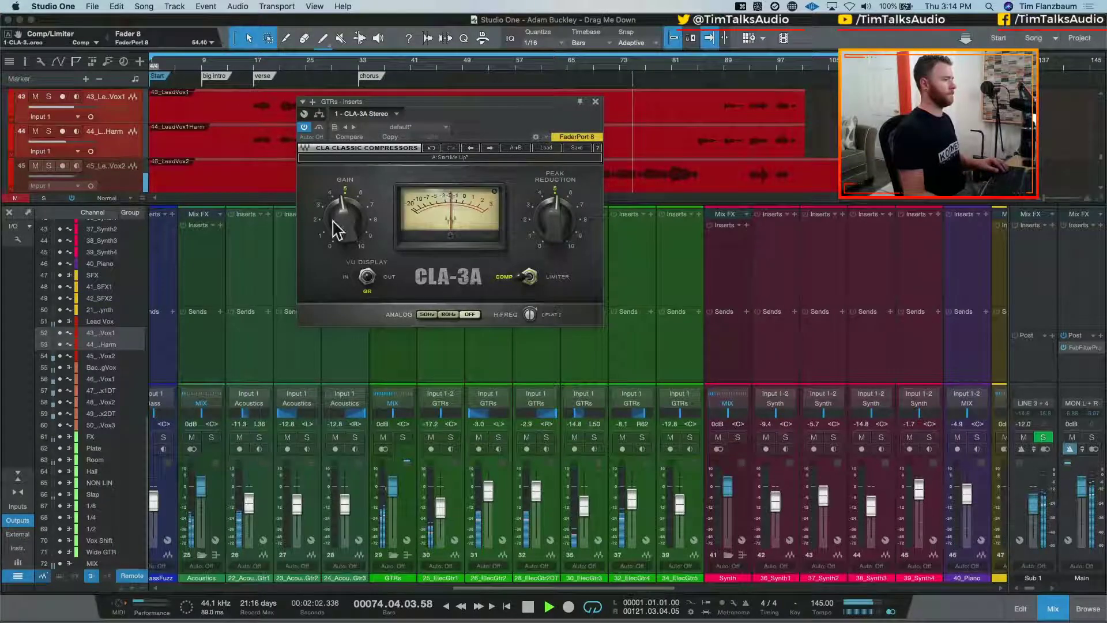
Compare the CLA-3A against bypass with the GTRs bus soloed, fine-tune its gain to 4.73, and clear the solo
{"action": "left_click", "coordinate": [319, 127]}
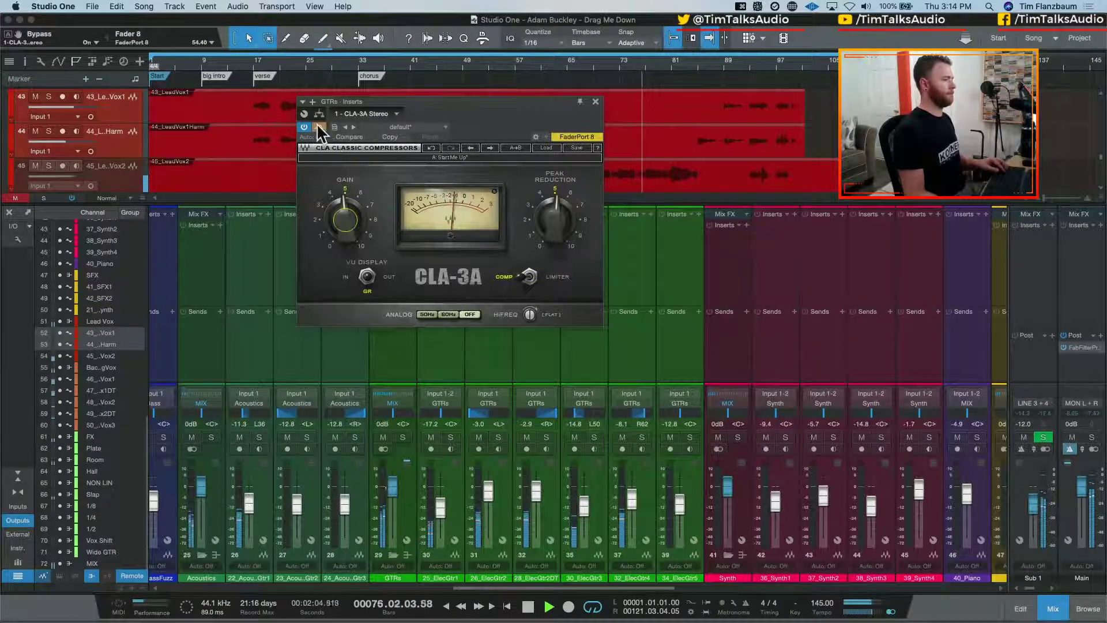
{"action": "left_click", "coordinate": [319, 127]}
{"action": "key", "text": "s"}
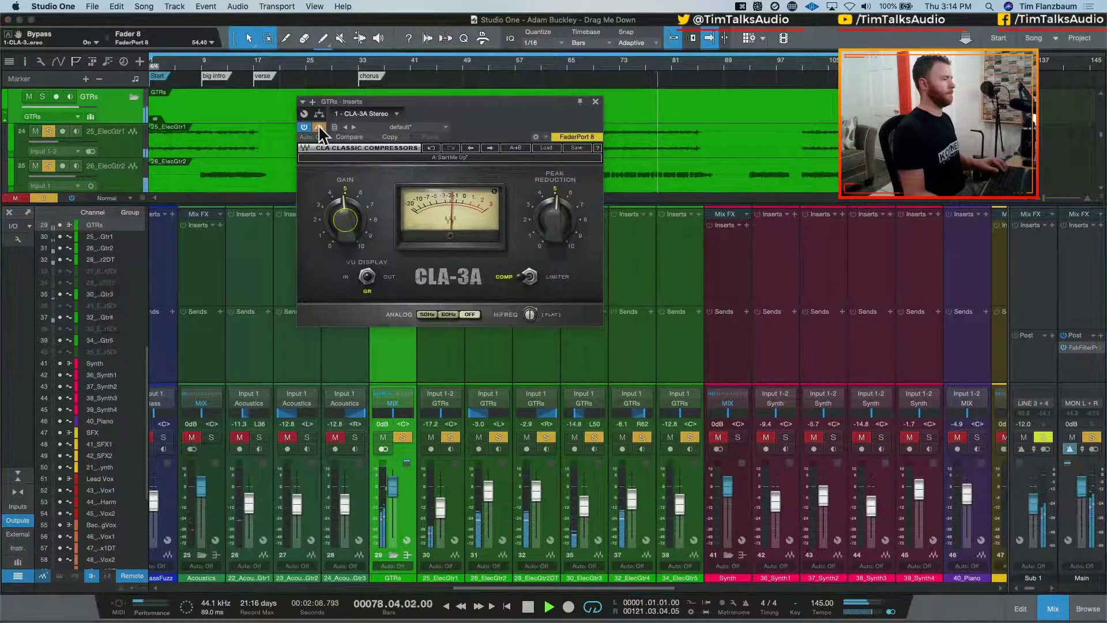
{"action": "left_click", "coordinate": [343, 212]}
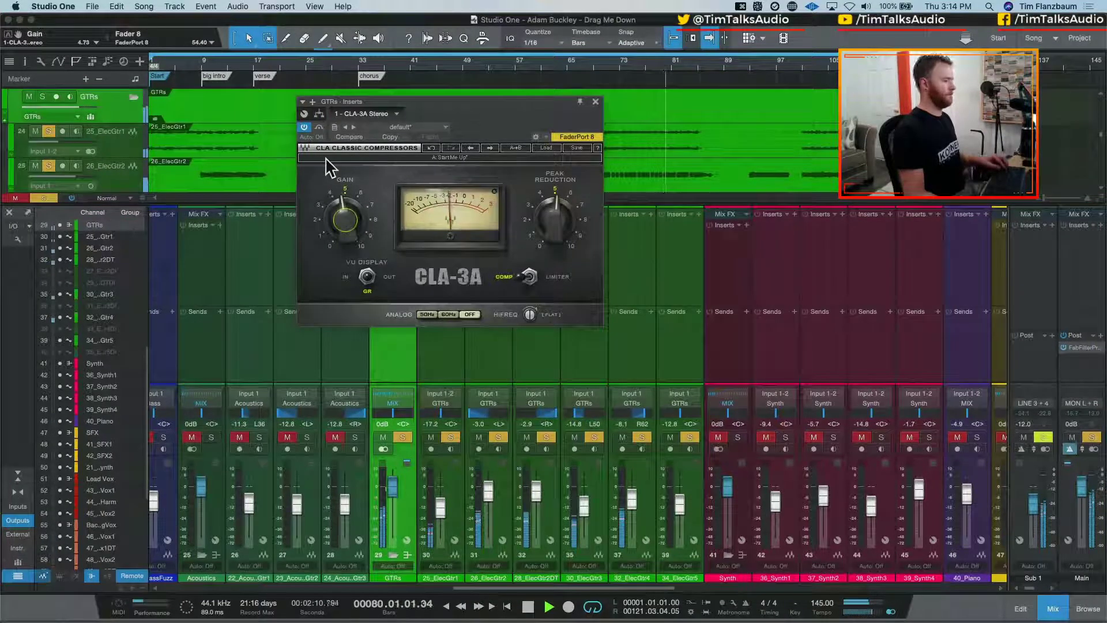
{"action": "key", "text": "shift+super+s"}
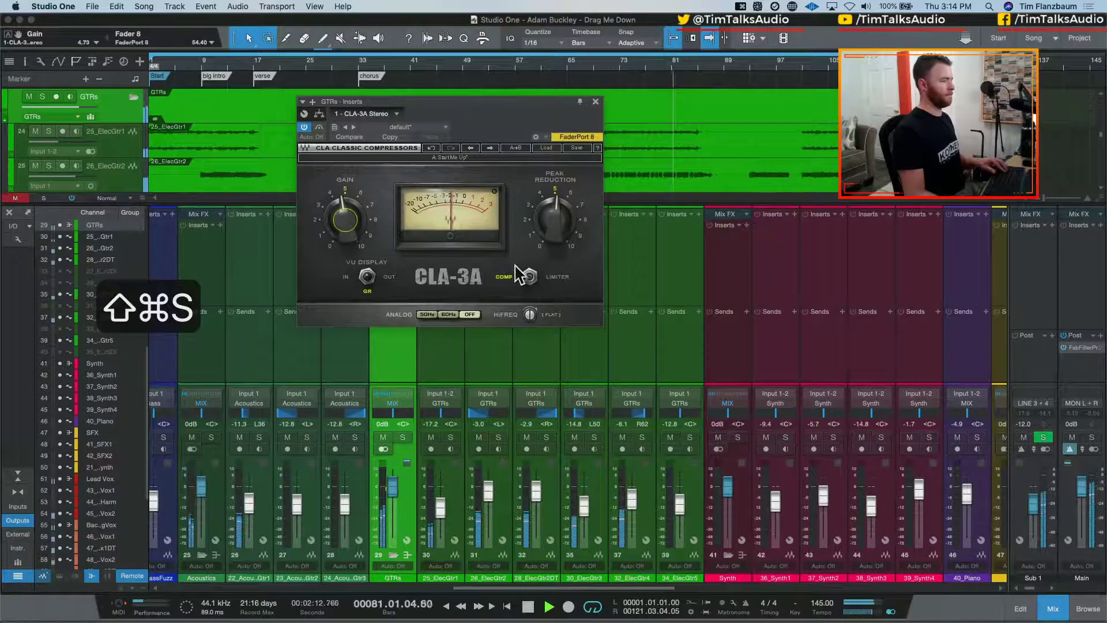
{"action": "left_click", "coordinate": [596, 102]}
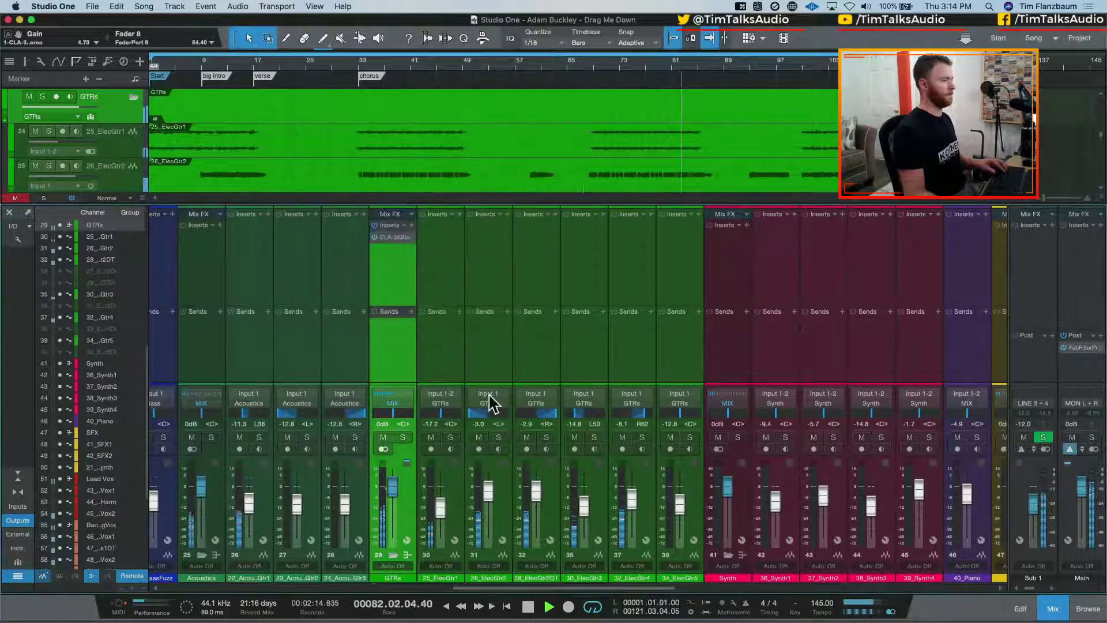
Insert SSLChannel Mono on 26_ElecGtr2 and copy the plug-in to 28_ElecGtr2DT
{"action": "left_click", "coordinate": [513, 248]}
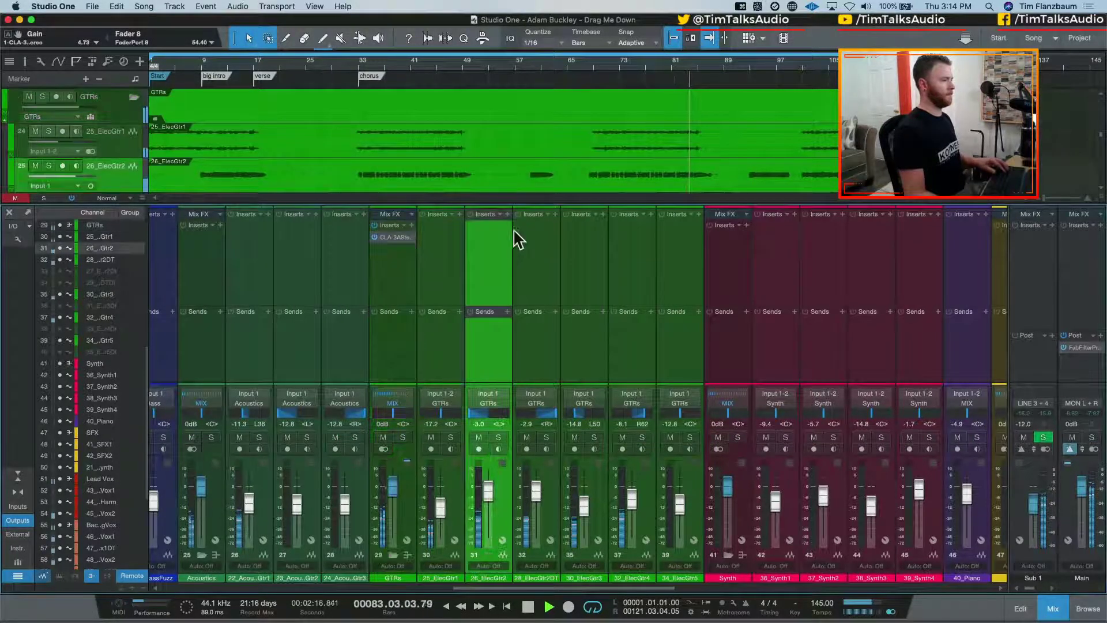
{"action": "left_click", "coordinate": [508, 215]}
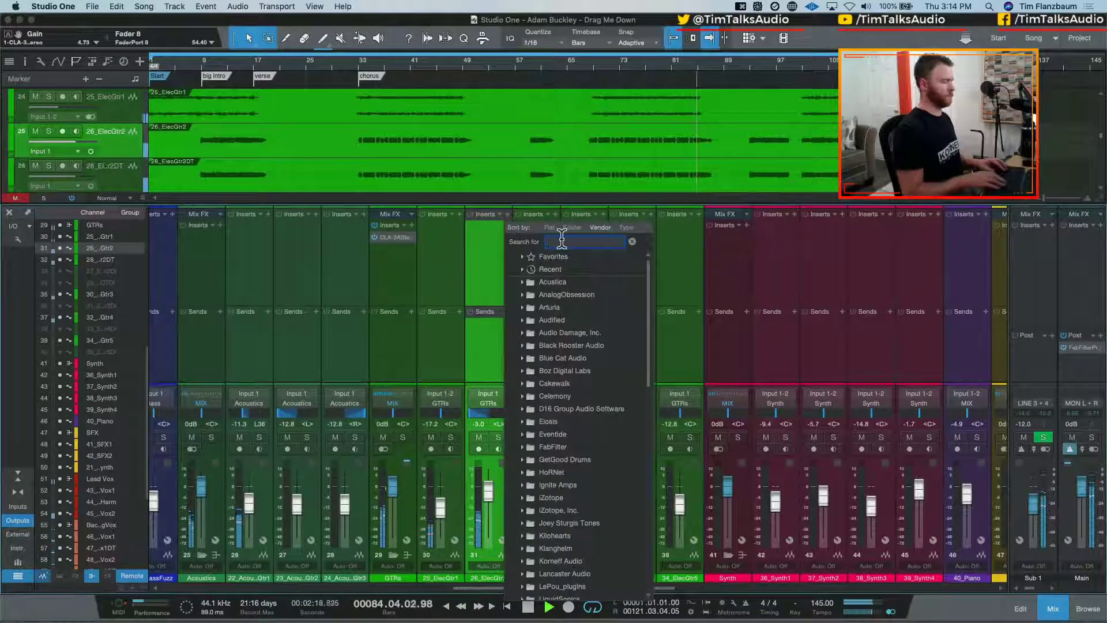
{"action": "type", "text": "ssl"}
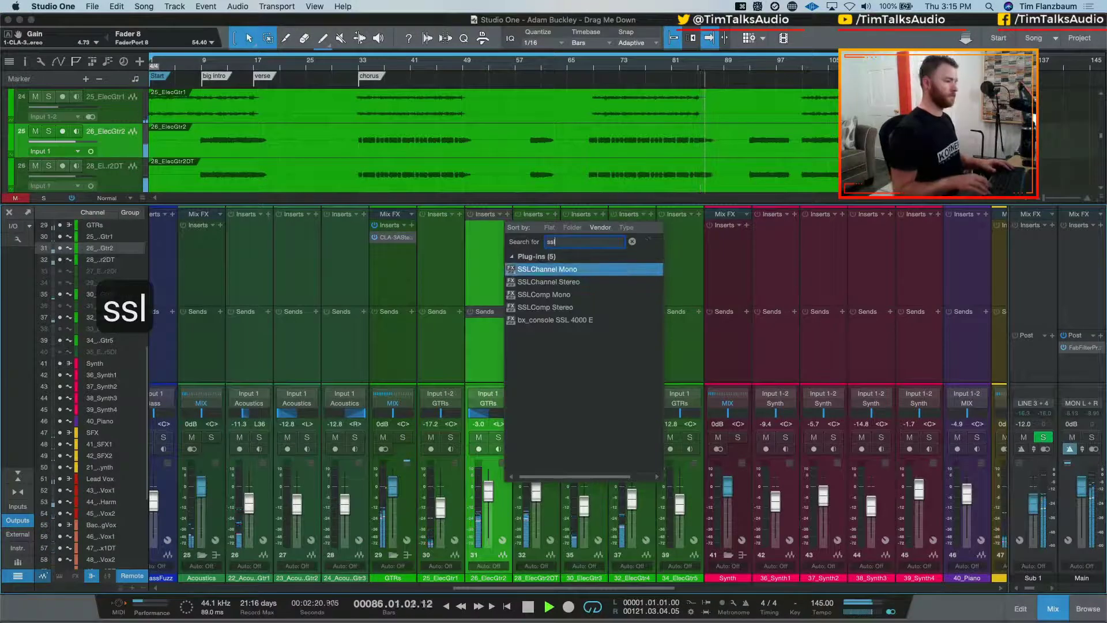
{"action": "key", "text": "Return"}
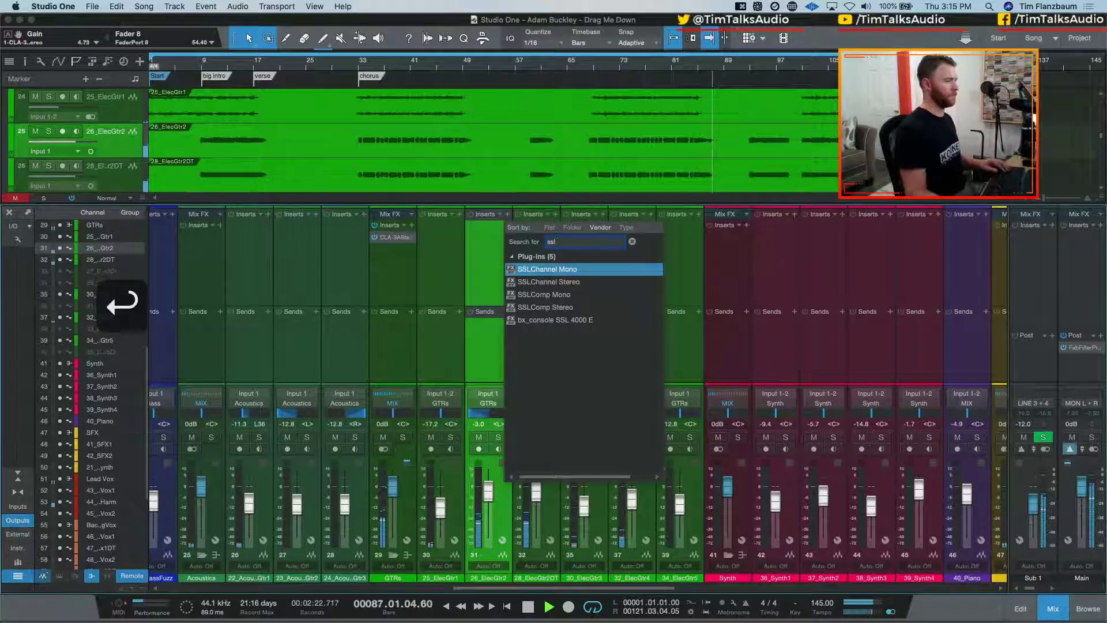
{"action": "left_click", "coordinate": [516, 102]}
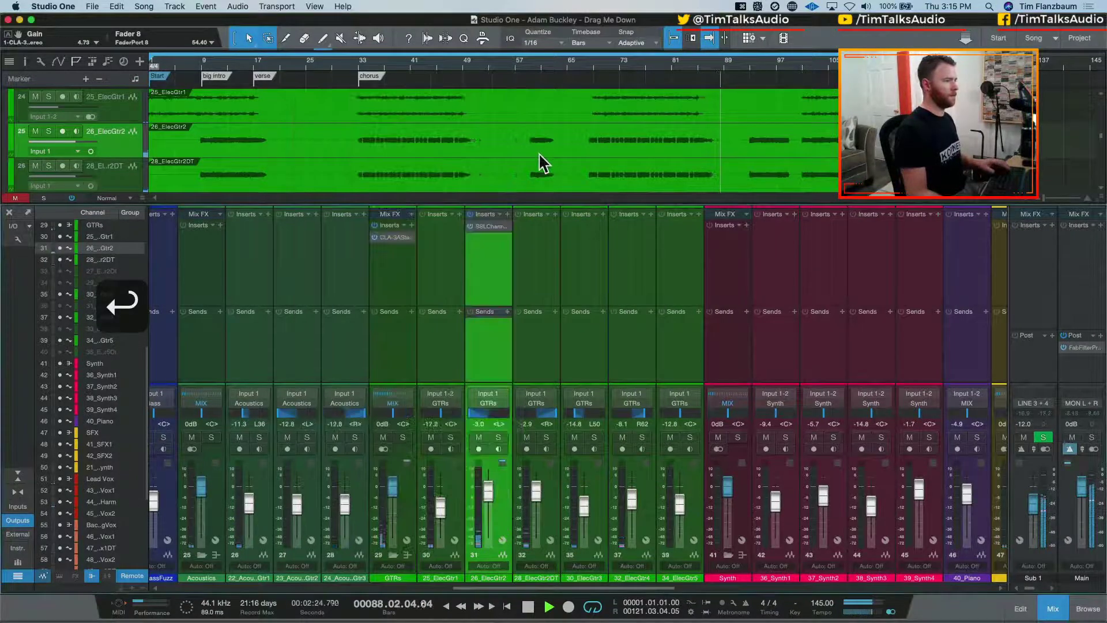
{"action": "key", "text": "space"}
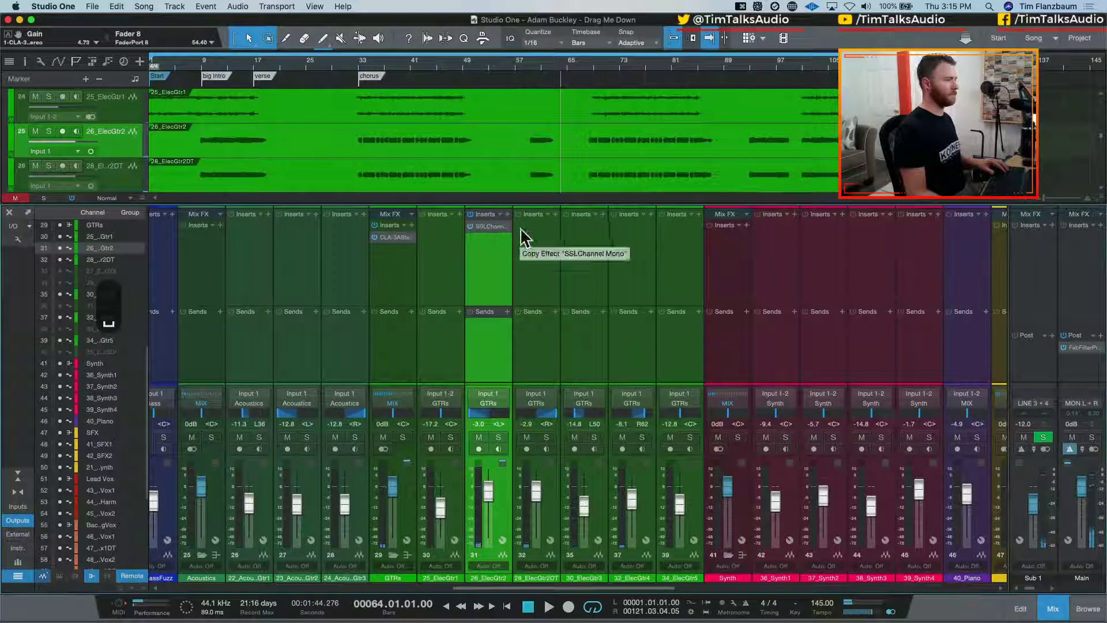
{"action": "left_click", "coordinate": [489, 226]}
{"action": "left_click", "coordinate": [515, 101]}
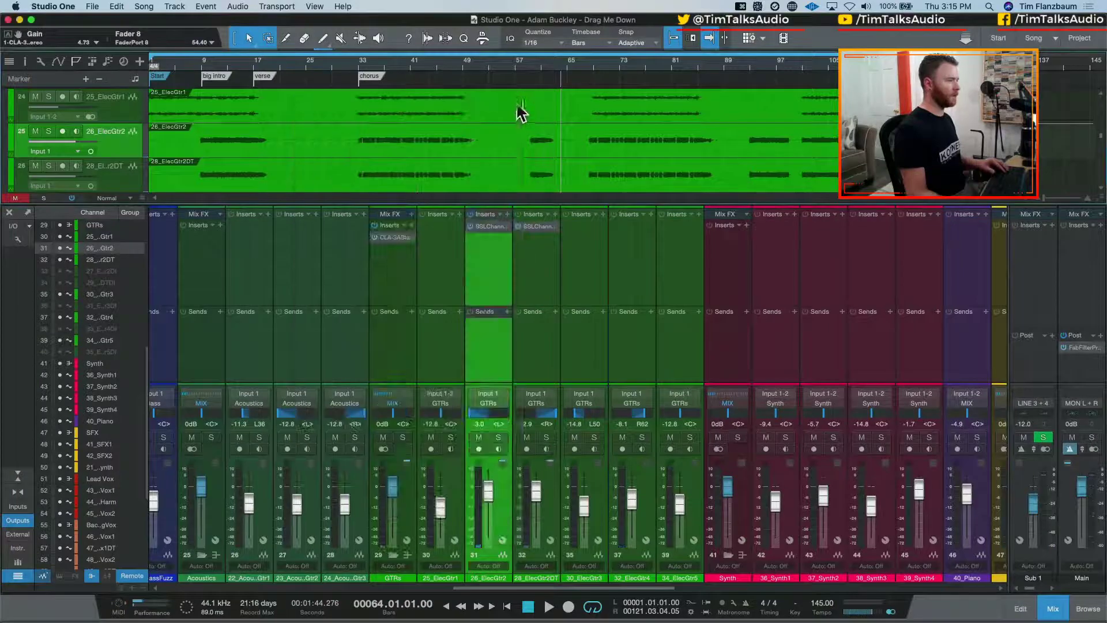
Set the 26_ElecGtr2 SSLChannel to a 39 Hz high-pass and a 2.2 dB HF bell boost, and copy these settings to 28_ElecGtr2DT
{"action": "left_click", "coordinate": [489, 226]}
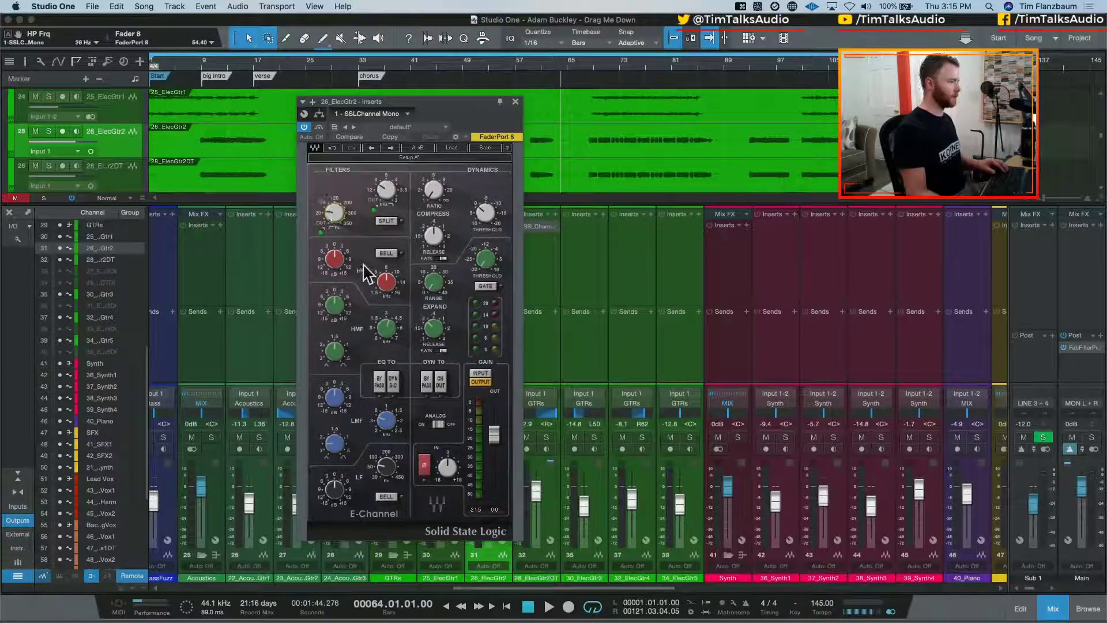
{"action": "left_click", "coordinate": [387, 254]}
{"action": "left_click_drag", "start_coordinate": [386, 280], "coordinate": [334, 257]}
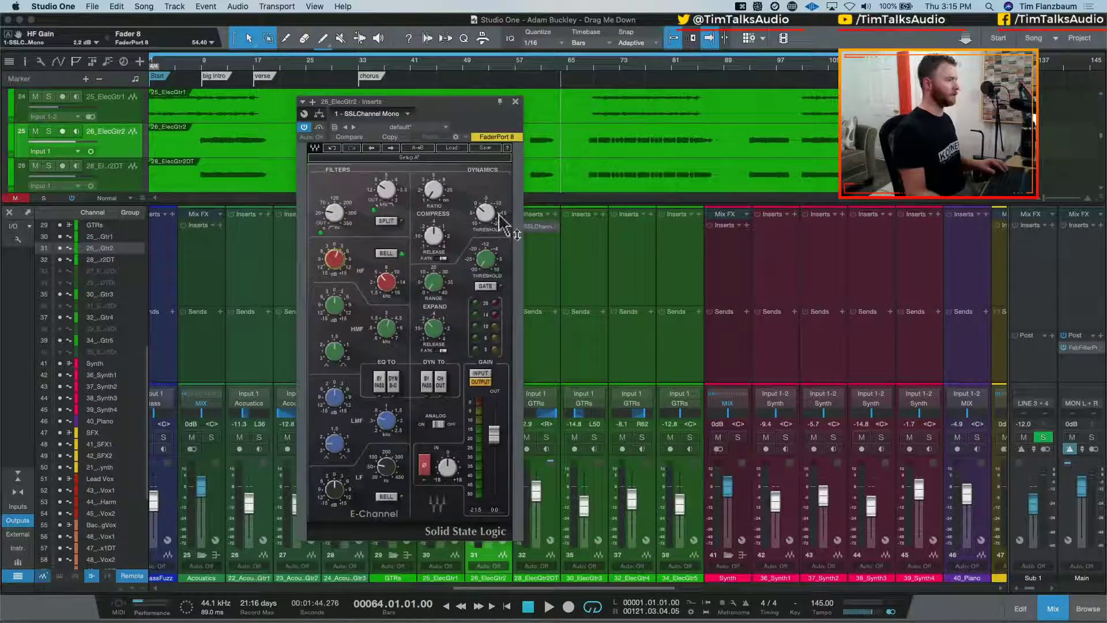
{"action": "left_click_drag", "start_coordinate": [451, 102], "coordinate": [340, 85]}
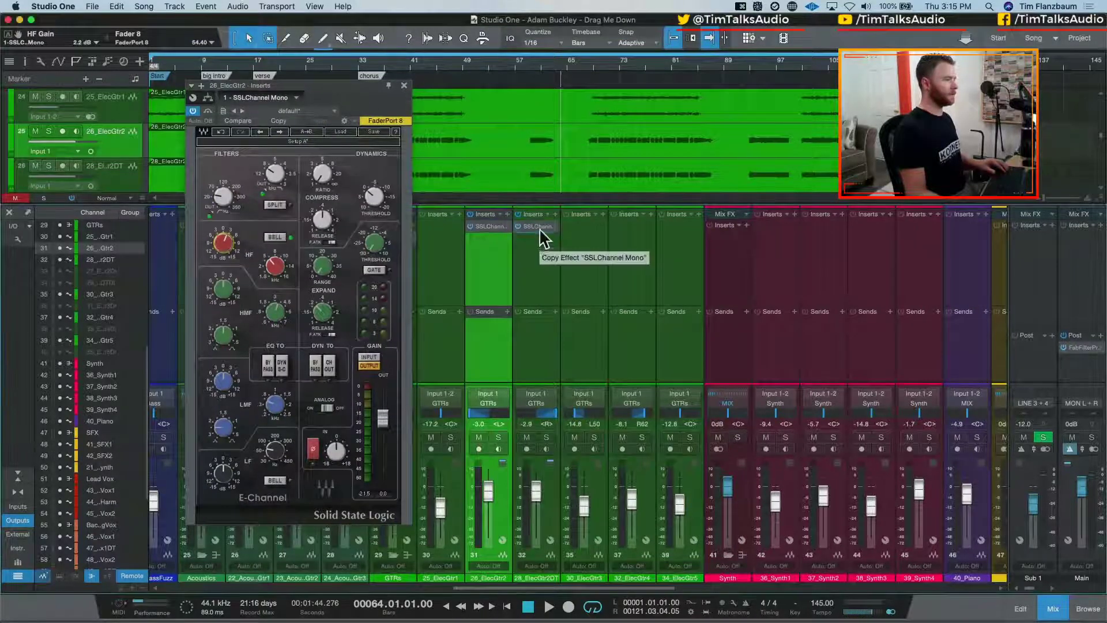
{"action": "left_click", "coordinate": [540, 226]}
Audition 26_ElecGtr2 and 28_ElecGtr2DT soloed together, stop playback and clear all solos
{"action": "left_click", "coordinate": [542, 284], "text": "shift"}
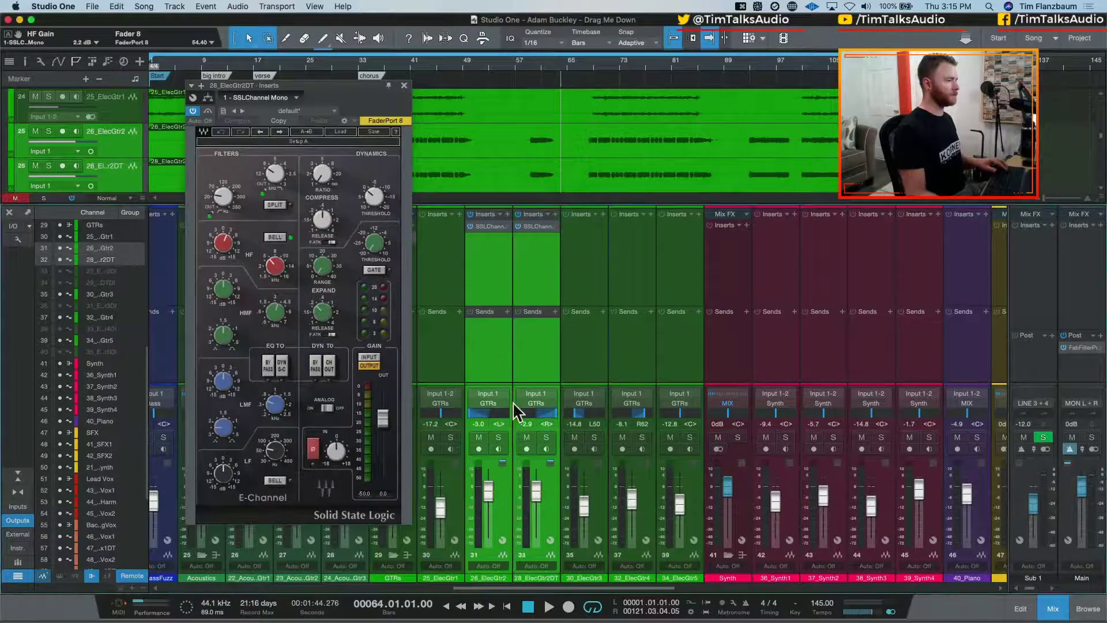
{"action": "key", "text": "s"}
{"action": "key", "text": "space"}
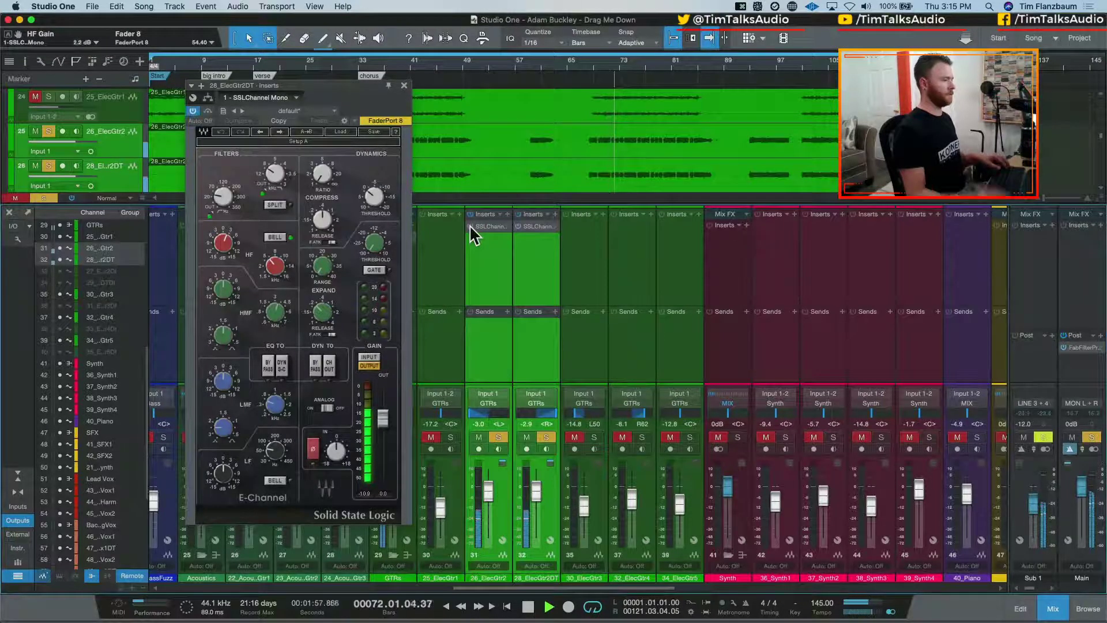
{"action": "key", "text": "space"}
{"action": "key", "text": "shift+super+s"}
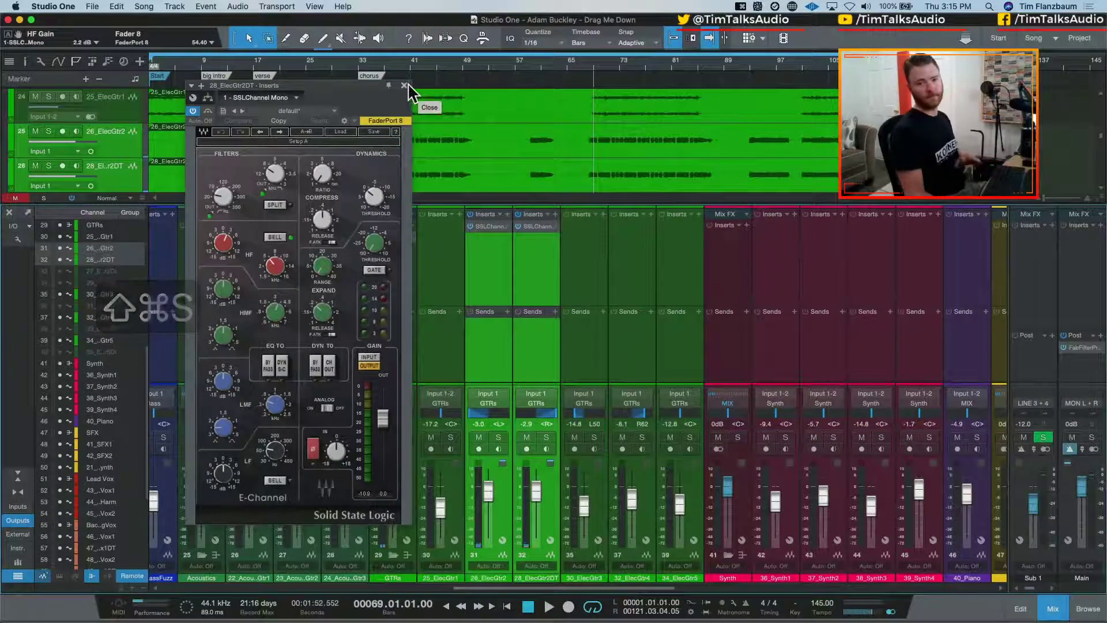
Raise the SSLChannel HF gain on 28_ElecGtr2DT to 2.7 dB during full-mix playback and close the plug-in
{"action": "key", "text": "space"}
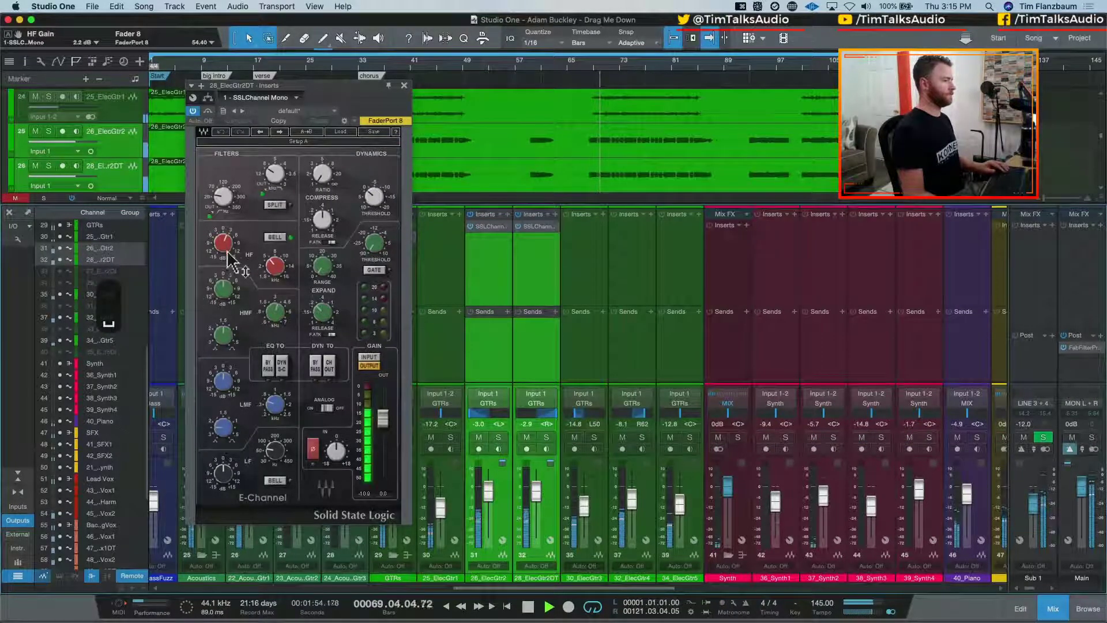
{"action": "left_click_drag", "start_coordinate": [224, 243], "coordinate": [224, 240]}
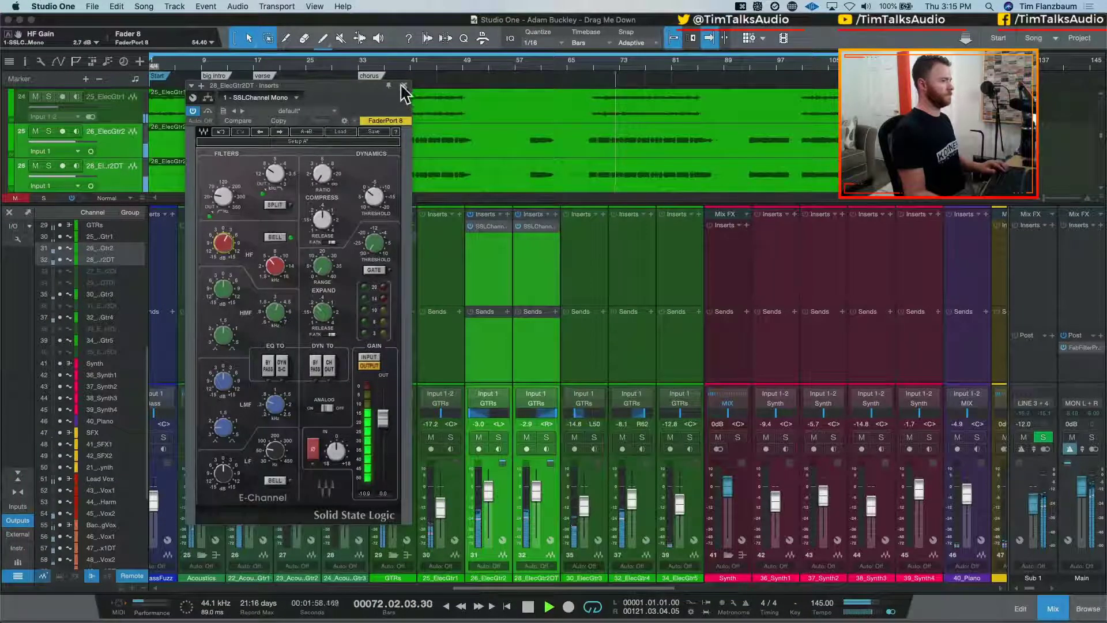
{"action": "left_click", "coordinate": [403, 85]}
{"action": "left_click", "coordinate": [577, 578]}
{"action": "left_click_drag", "start_coordinate": [574, 584], "coordinate": [574, 582]}
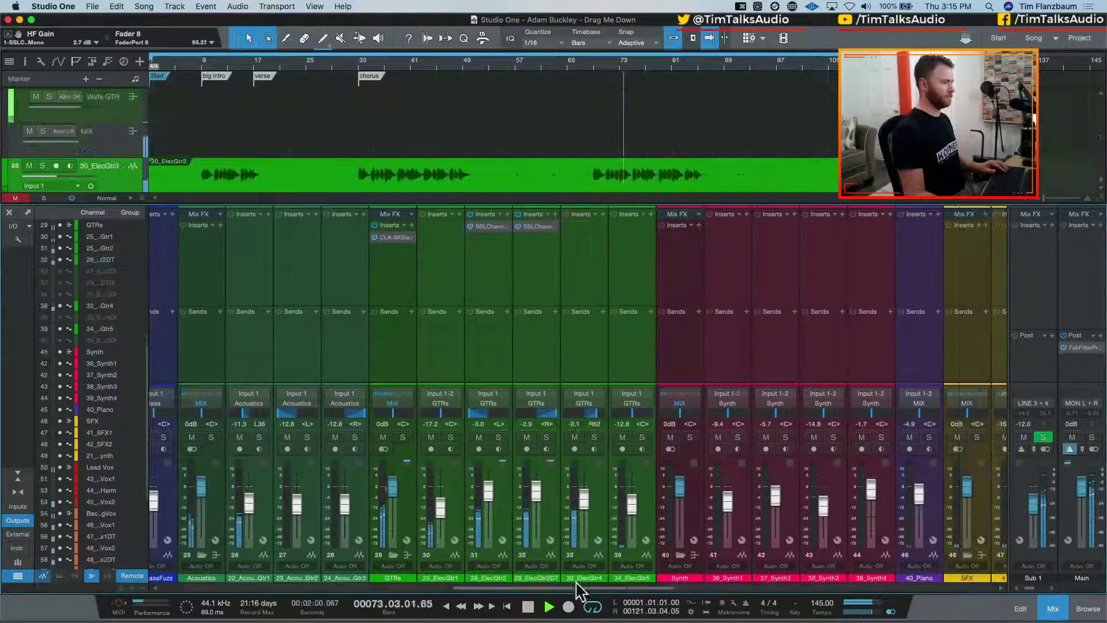
{"action": "key", "text": "cmd+z"}
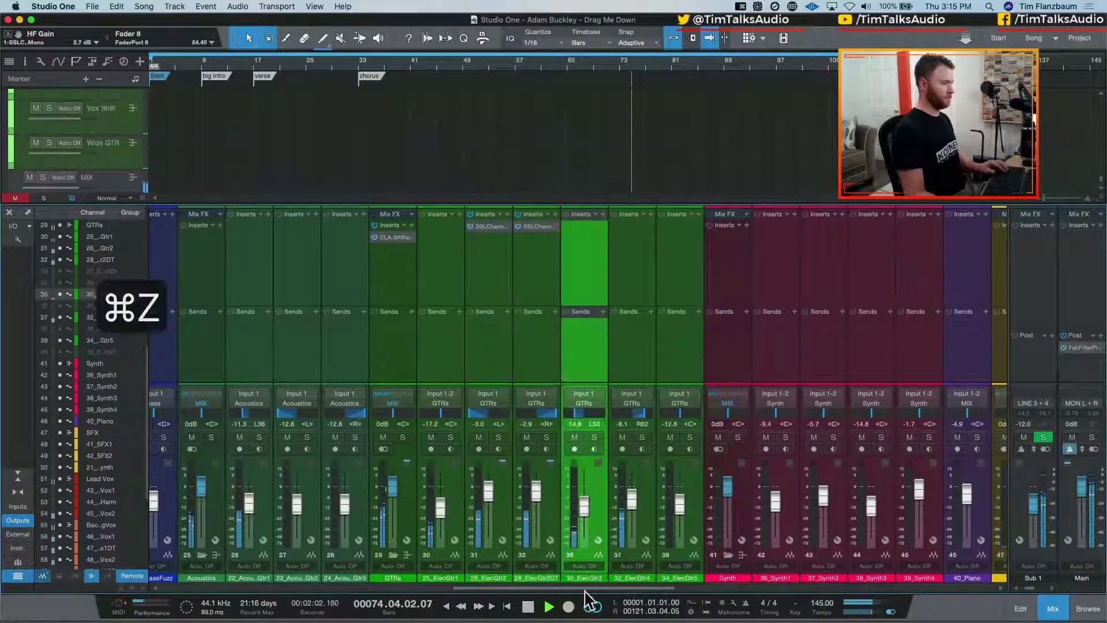
Audition 30_ElecGtr3 in solo, clear its solo and select it together with 32_ElecGtr4
{"action": "left_click", "coordinate": [600, 438]}
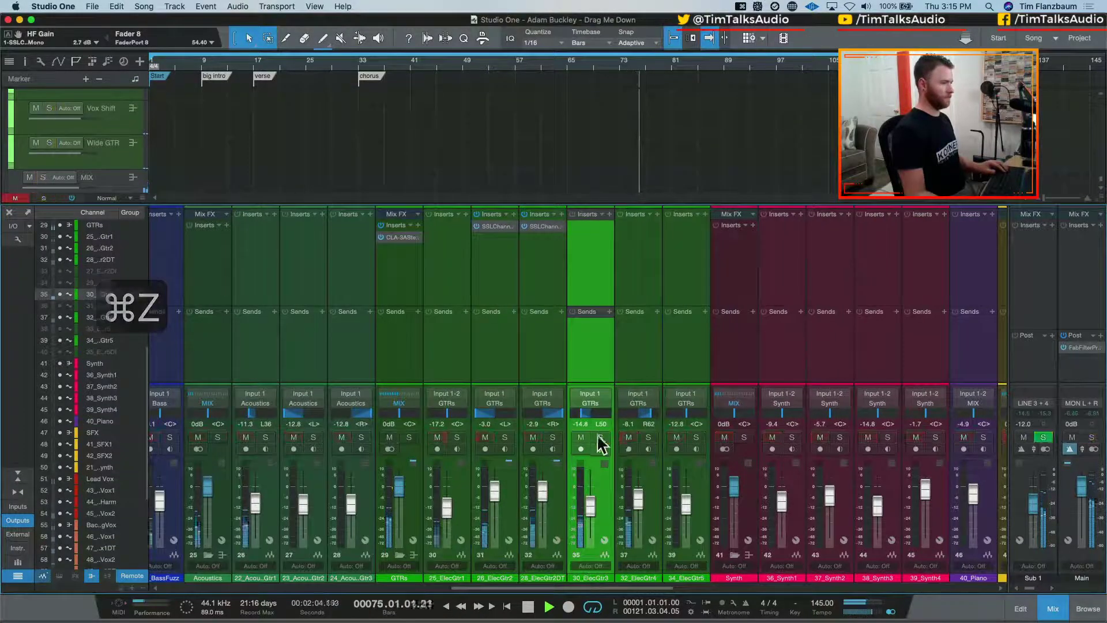
{"action": "left_click", "coordinate": [600, 437]}
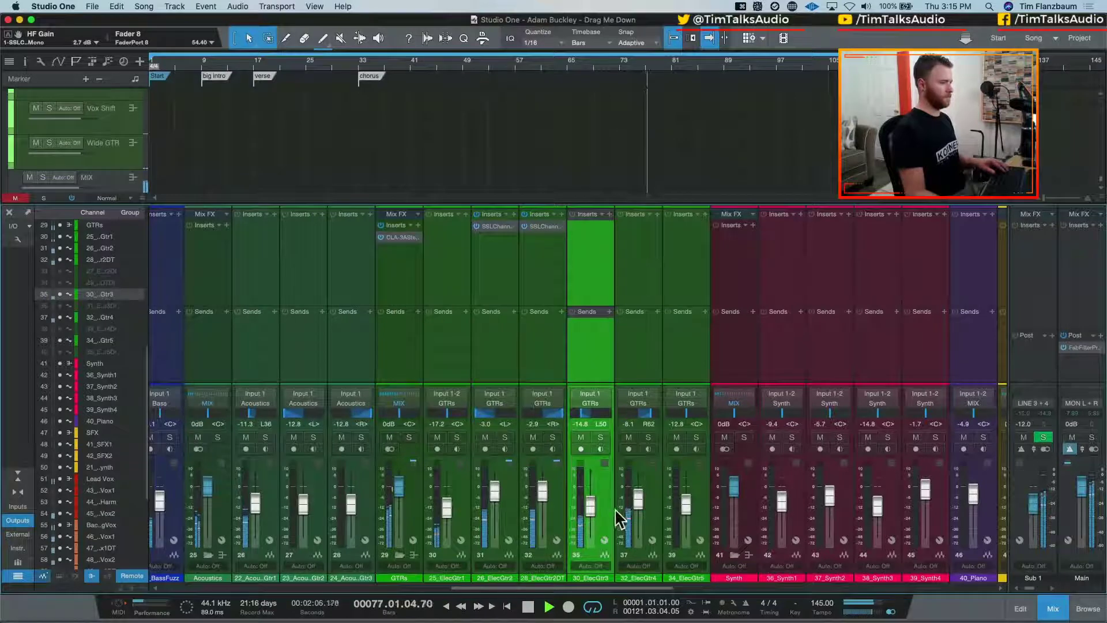
{"action": "left_click", "coordinate": [657, 499], "text": "shift"}
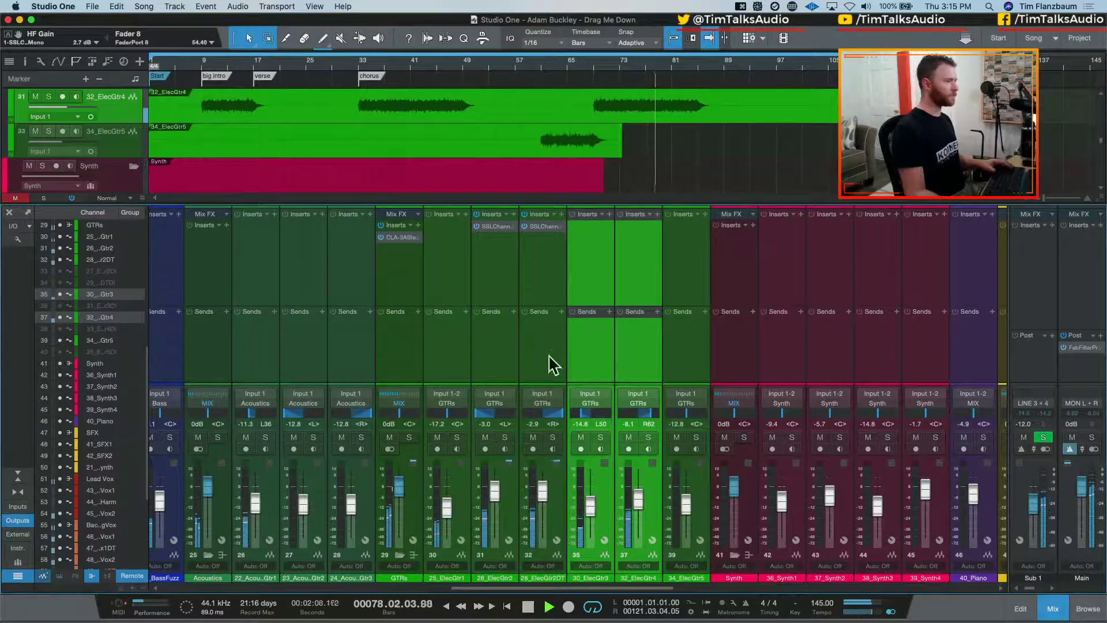
Add a send to the Wide GTR bus on 26_ElecGtr2
{"action": "left_click", "coordinate": [512, 319]}
{"action": "left_click", "coordinate": [514, 312]}
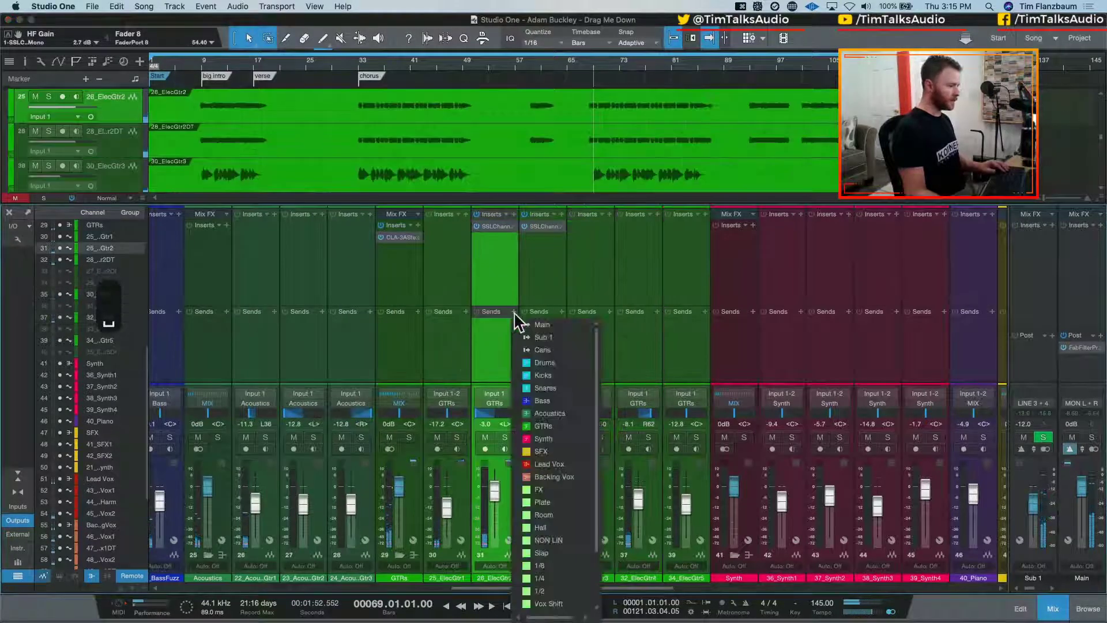
{"action": "scroll", "coordinate": [562, 577], "scroll_direction": "down", "scroll_amount": 3}
{"action": "left_click", "coordinate": [551, 566]}
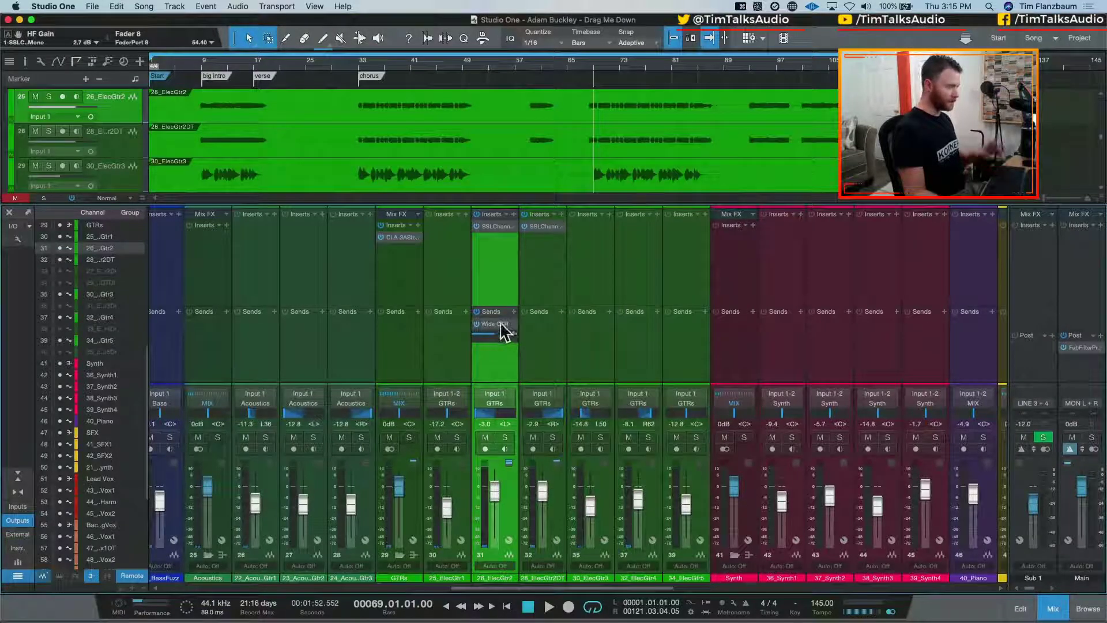
Inspect the LittleMicroShift plug-in on the Wide GTR channel, close it and return to the guitar channels
{"action": "left_click_drag", "start_coordinate": [679, 589], "coordinate": [1050, 563]}
{"action": "left_click", "coordinate": [932, 237]}
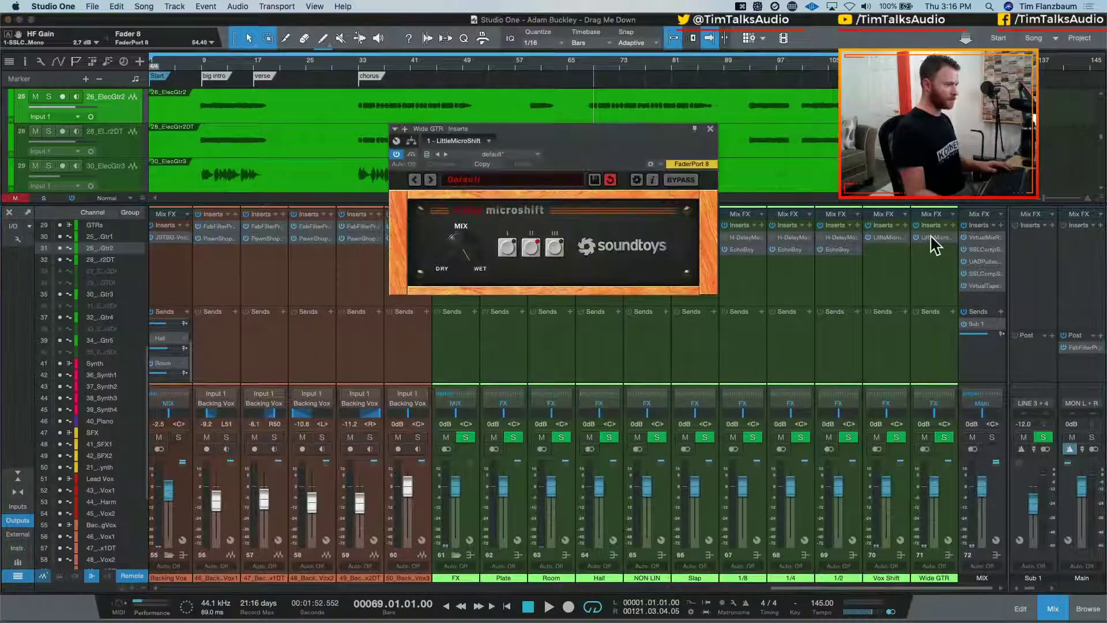
{"action": "left_click", "coordinate": [711, 129]}
{"action": "left_click_drag", "start_coordinate": [870, 589], "coordinate": [534, 591]}
Pan the Wide GTR send hard right on 26_ElecGtr2 and hard left on a matching send on 28_ElecGtr2DT
{"action": "left_click", "coordinate": [596, 367], "text": "shift"}
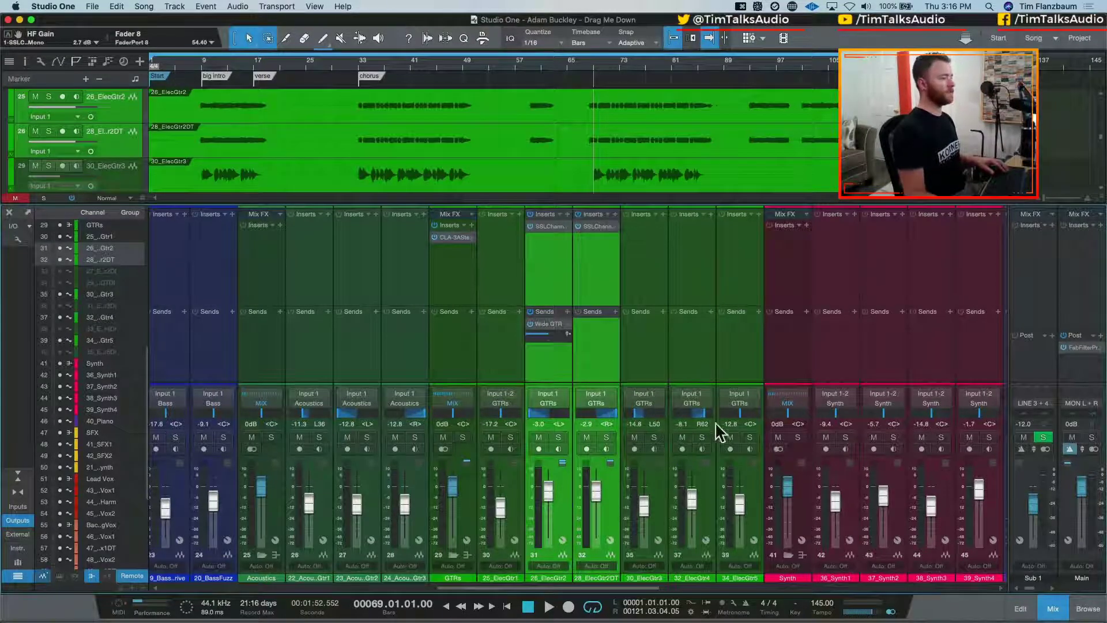
{"action": "mouse_move", "coordinate": [546, 339]}
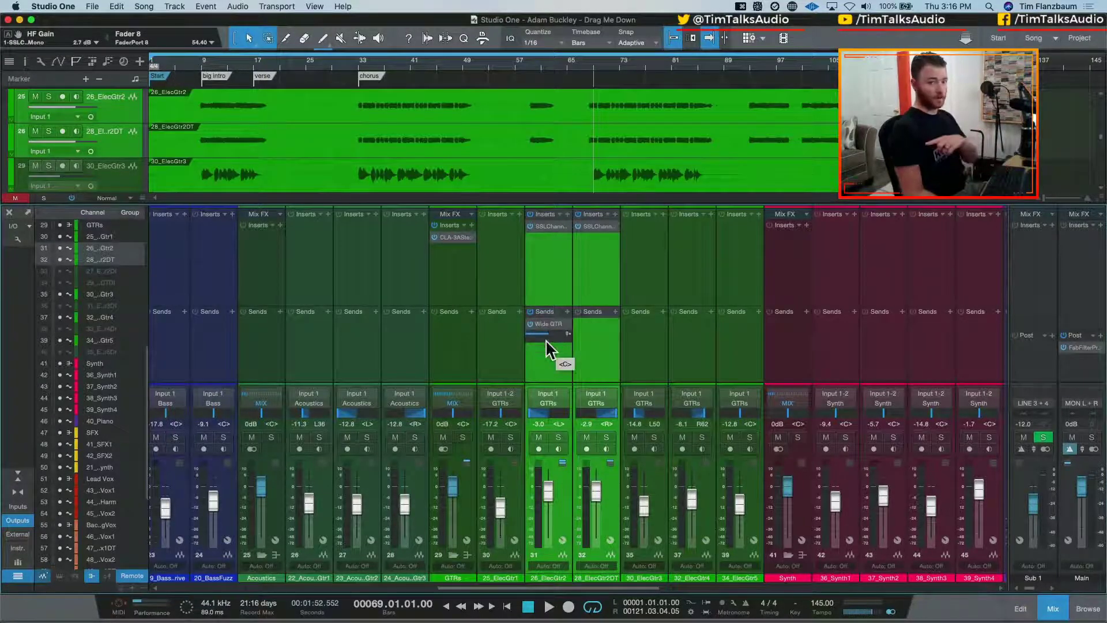
{"action": "mouse_move", "coordinate": [552, 340]}
{"action": "left_mouse_down"}
{"action": "mouse_move", "coordinate": [598, 334]}
{"action": "mouse_move", "coordinate": [532, 342]}
{"action": "left_mouse_up"}
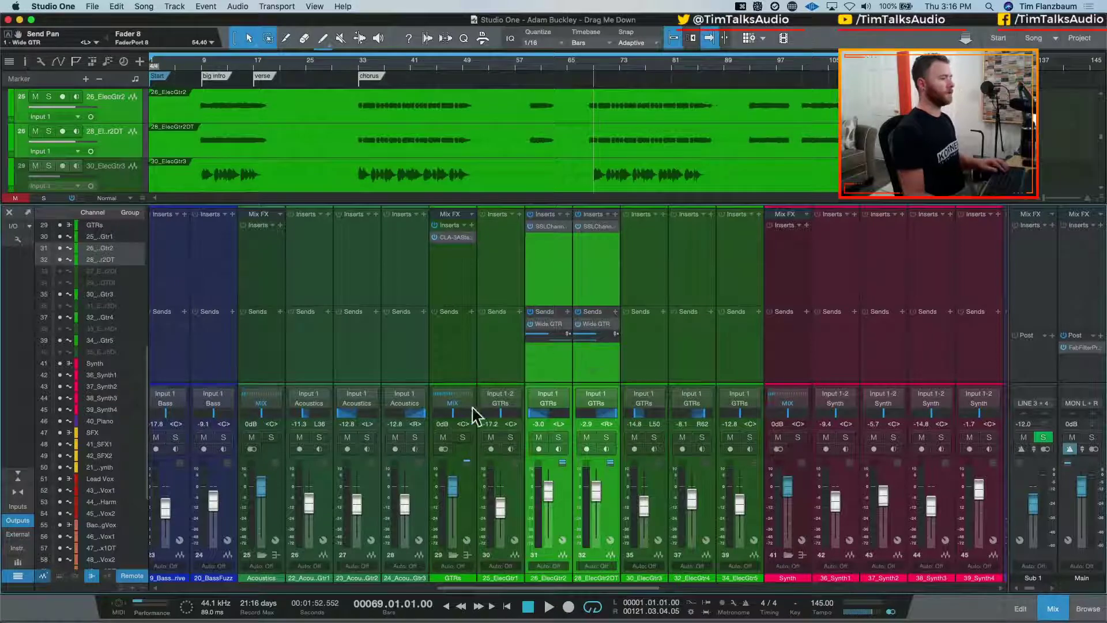
Compare the soloed 26_ElecGtr2 and 28_ElecGtr2DT with their Wide GTR sends off and on during playback, and clear all solos
{"action": "left_click", "coordinate": [530, 324]}
{"action": "key", "text": "s"}
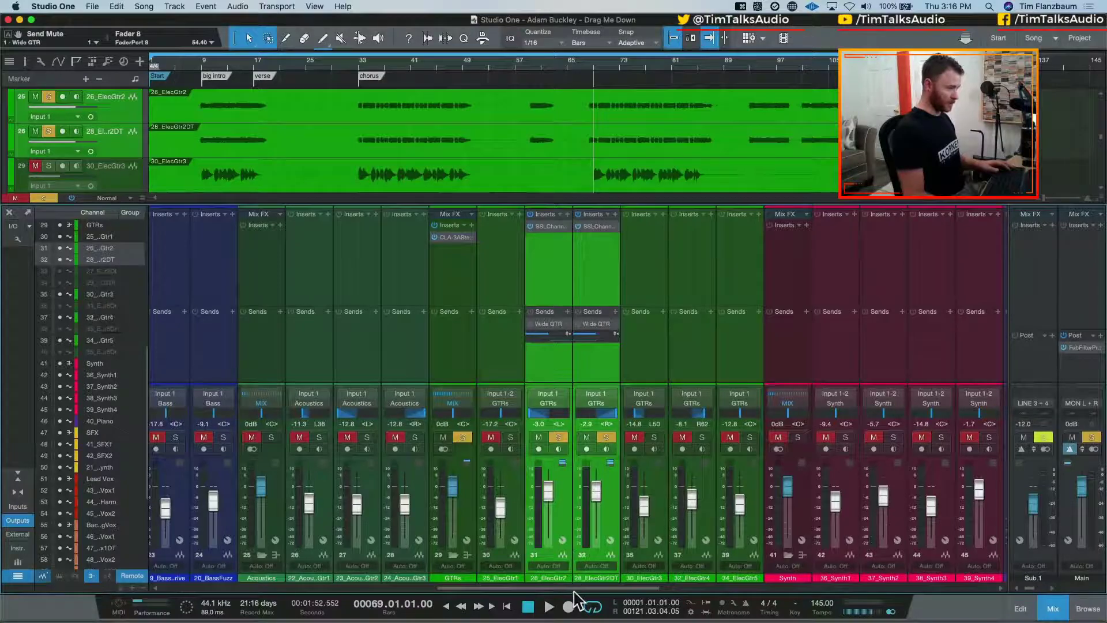
{"action": "mouse_move", "coordinate": [572, 588]}
{"action": "left_mouse_down"}
{"action": "mouse_move", "coordinate": [934, 604]}
{"action": "mouse_move", "coordinate": [571, 595]}
{"action": "mouse_move", "coordinate": [591, 591]}
{"action": "left_mouse_up"}
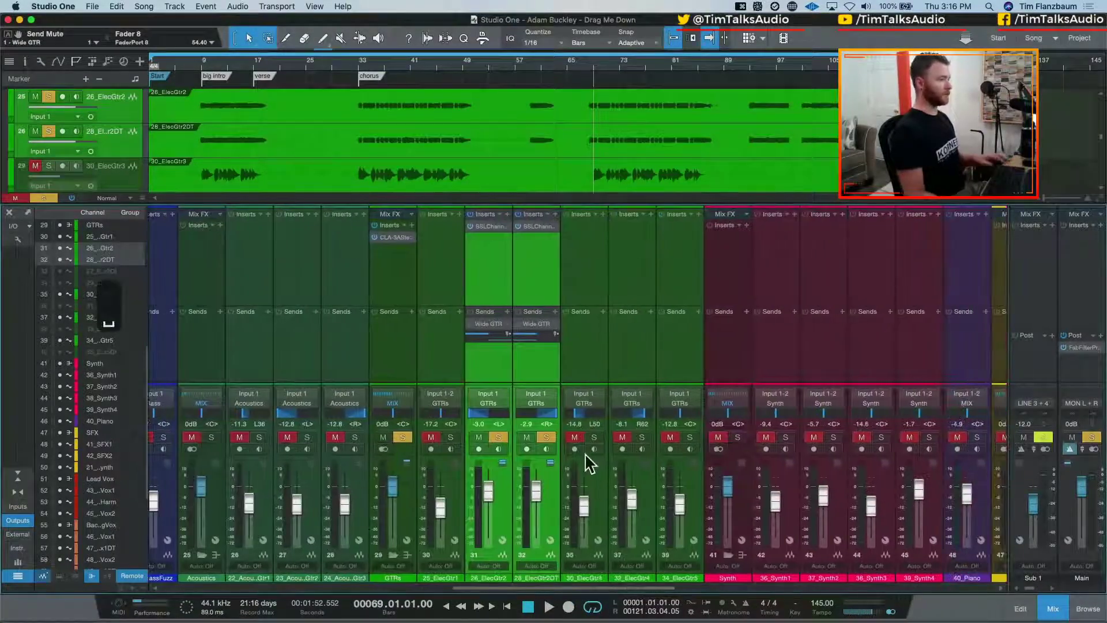
{"action": "key", "text": "space"}
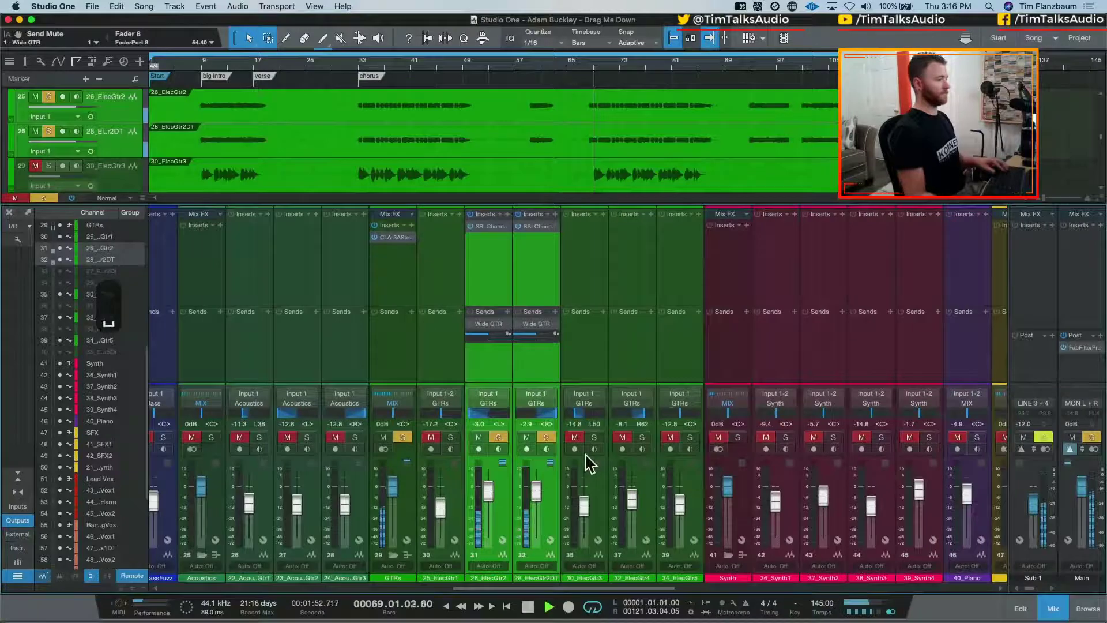
{"action": "left_click", "coordinate": [518, 325]}
{"action": "left_click", "coordinate": [517, 322]}
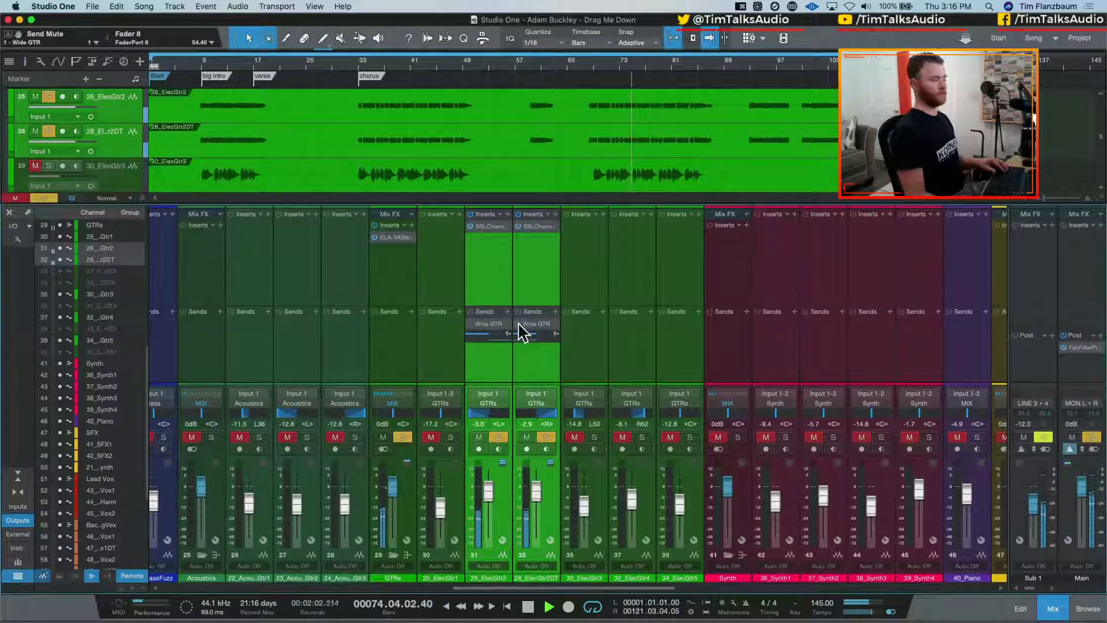
{"action": "left_click", "coordinate": [518, 322]}
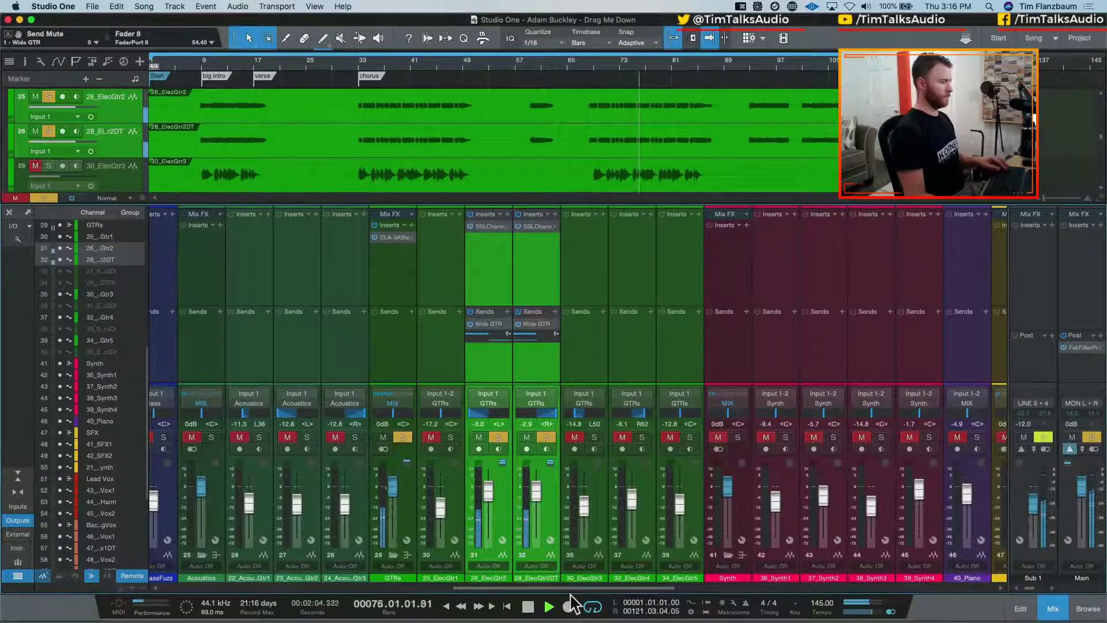
{"action": "key", "text": "shift+super+s"}
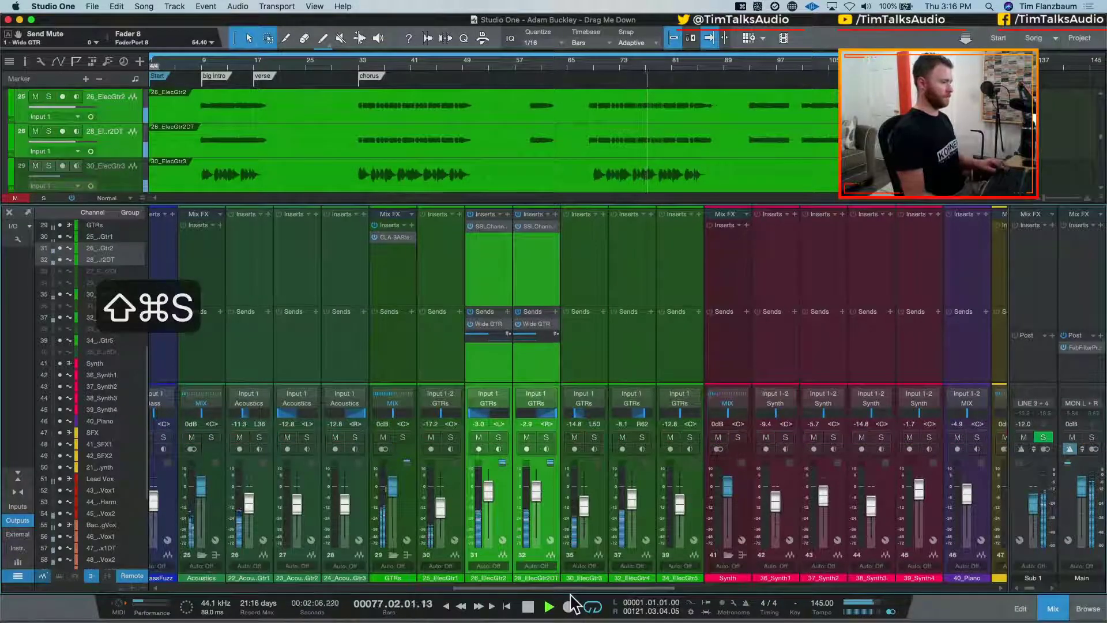
Compare the Wide GTR sends off and on in the full mix and lower the 28_ElecGtr2DT send level to -8.9 dB
{"action": "left_click", "coordinate": [519, 324]}
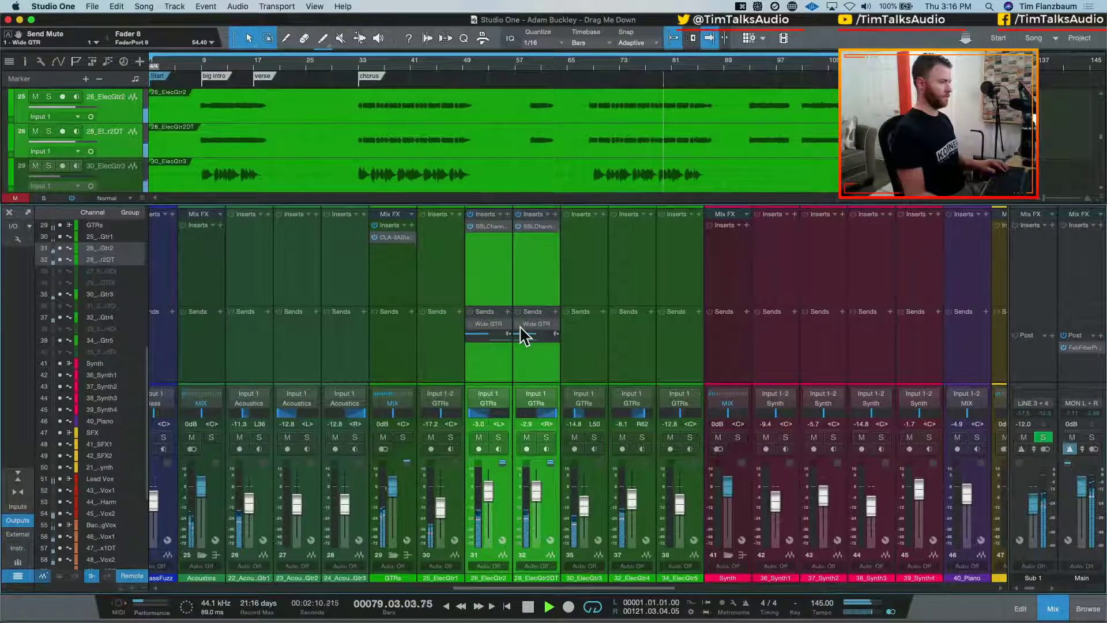
{"action": "left_click", "coordinate": [521, 327]}
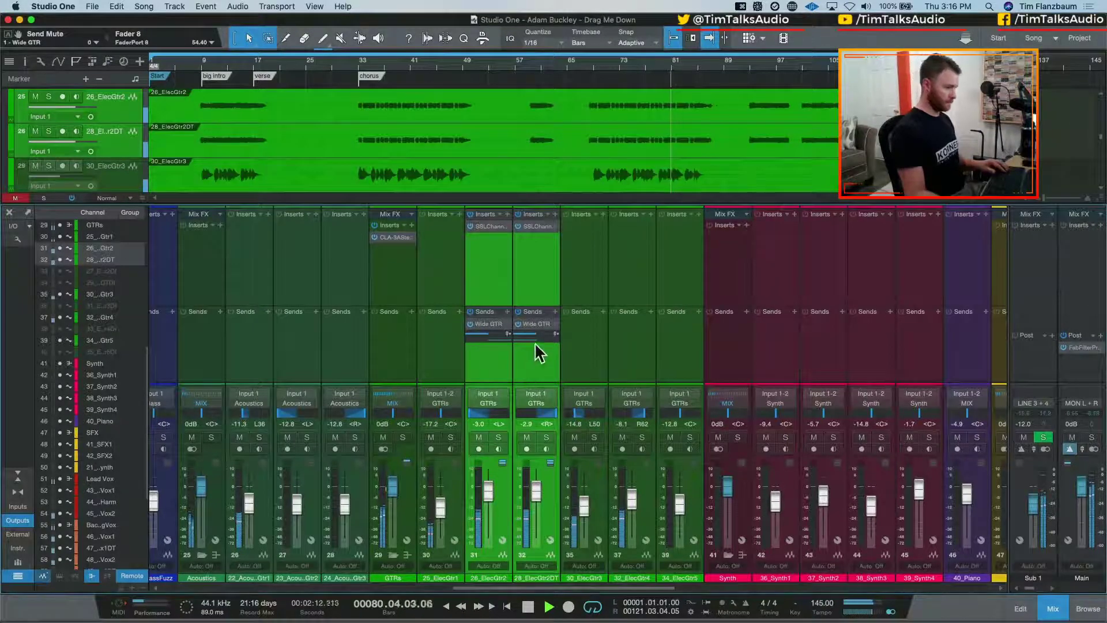
{"action": "left_click_drag", "start_coordinate": [531, 336], "coordinate": [527, 335]}
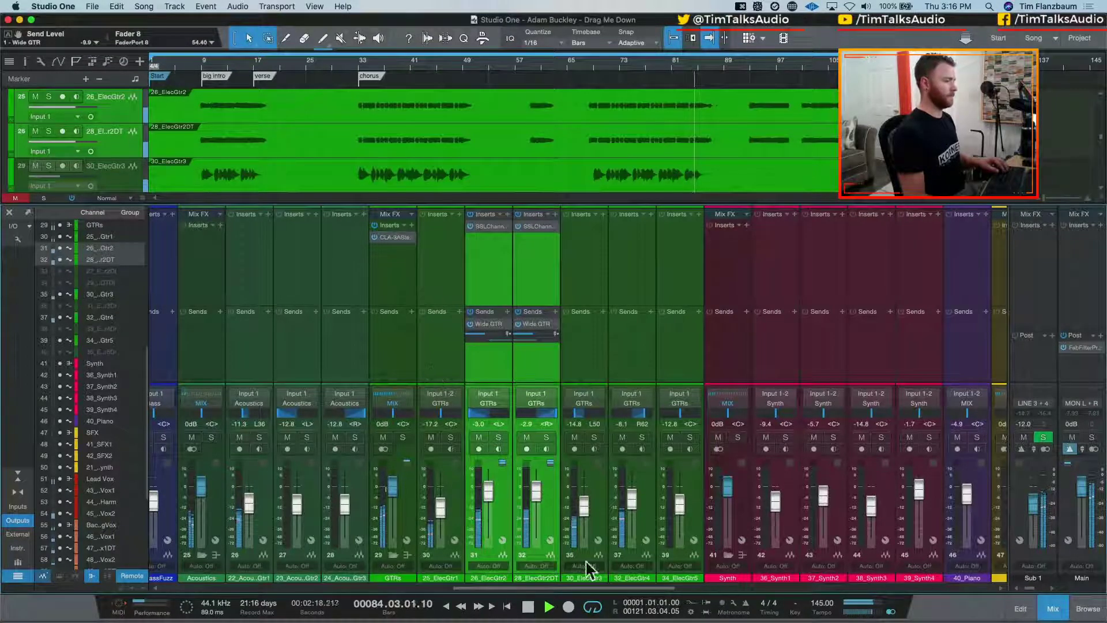
{"action": "scroll", "coordinate": [589, 591], "scroll_direction": "right", "scroll_amount": 1}
{"action": "key", "text": "space"}
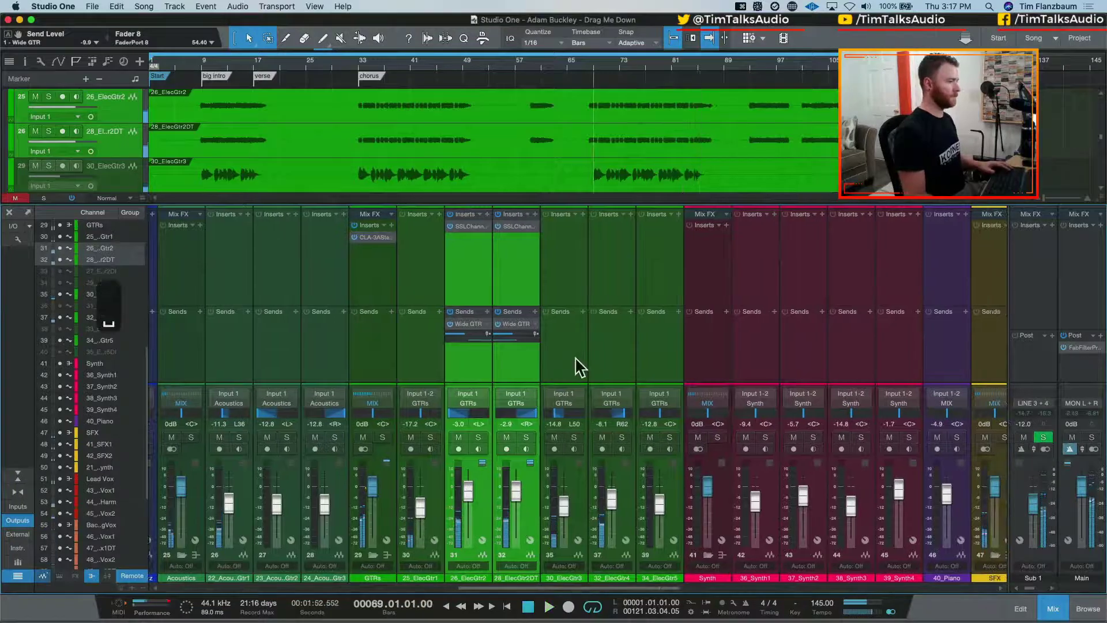
Copy the Wide GTR send to 30_ElecGtr3 and 32_ElecGtr4, panning it right on 30_ElecGtr3 and L67 on 32_ElecGtr4
{"action": "left_click", "coordinate": [548, 358]}
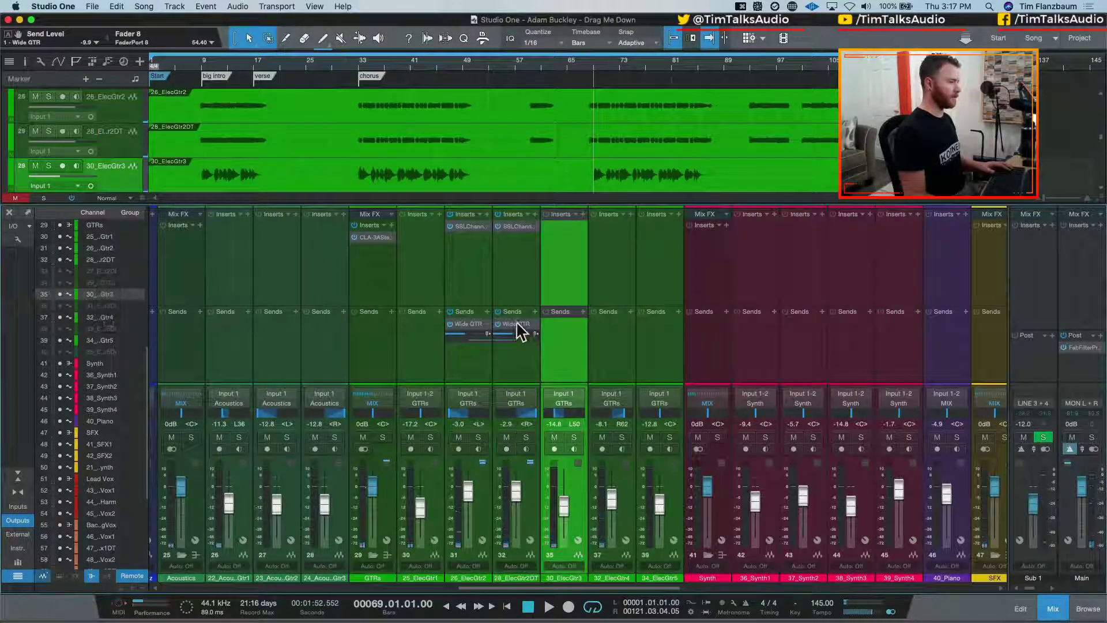
{"action": "left_click_drag", "start_coordinate": [516, 324], "coordinate": [573, 334]}
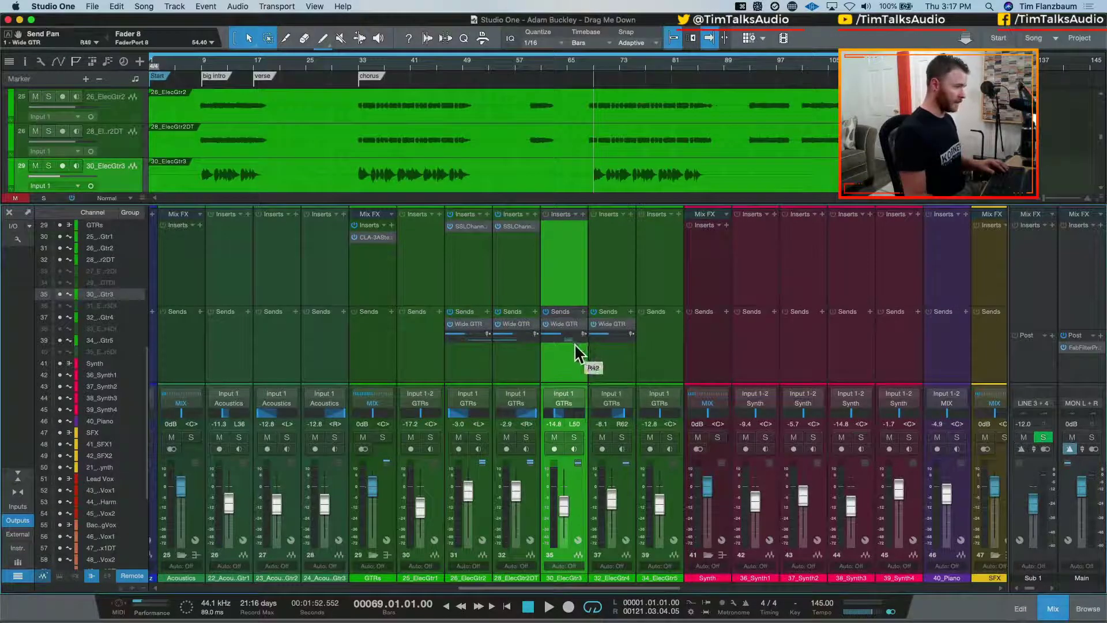
{"action": "mouse_move", "coordinate": [582, 360]}
{"action": "left_mouse_down"}
{"action": "mouse_move", "coordinate": [601, 347]}
{"action": "mouse_move", "coordinate": [605, 356]}
{"action": "mouse_move", "coordinate": [596, 346]}
{"action": "left_mouse_up"}
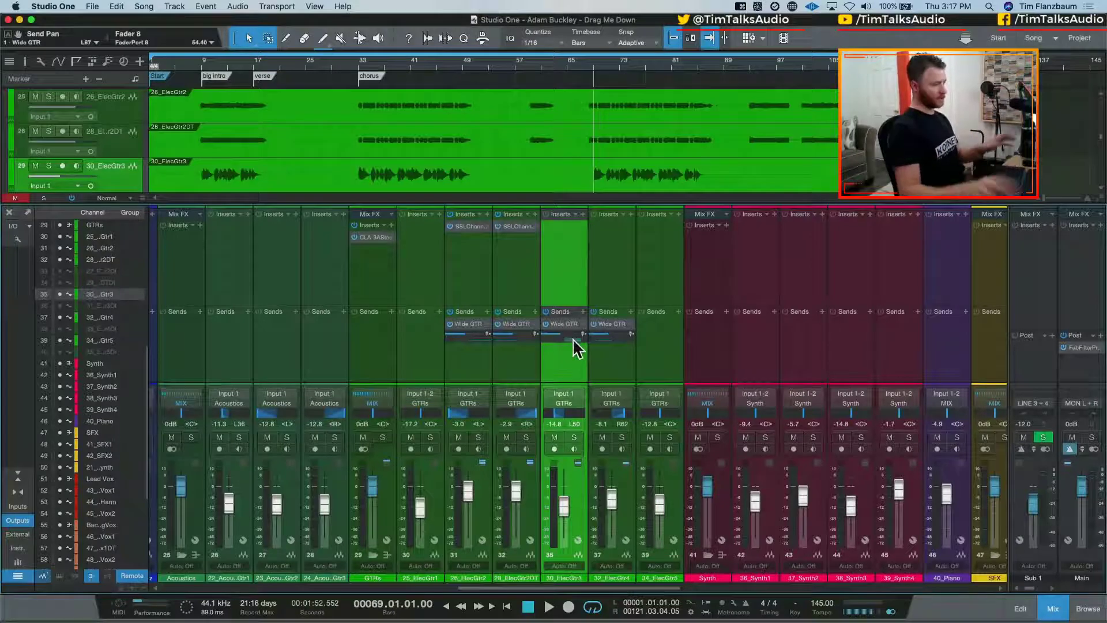
{"action": "mouse_move", "coordinate": [574, 340]}
Copy the SSLChannel from 28_ElecGtr2DT to 30_ElecGtr3 during playback and boost a lower HMF frequency by 5.5 dB
{"action": "key", "text": "space"}
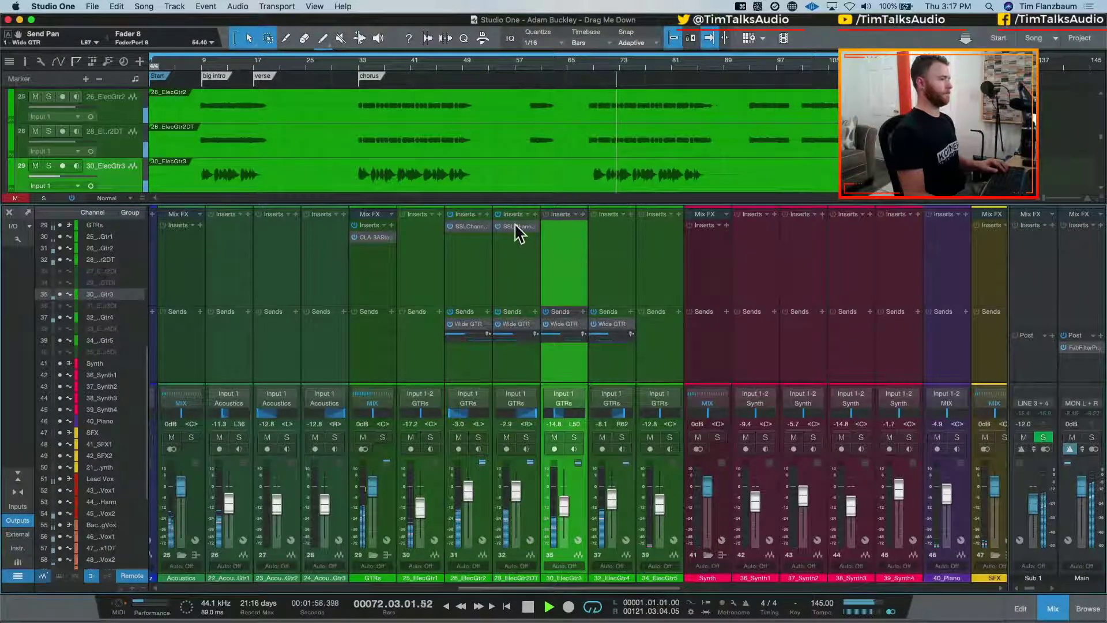
{"action": "left_click_drag", "start_coordinate": [516, 227], "coordinate": [558, 232]}
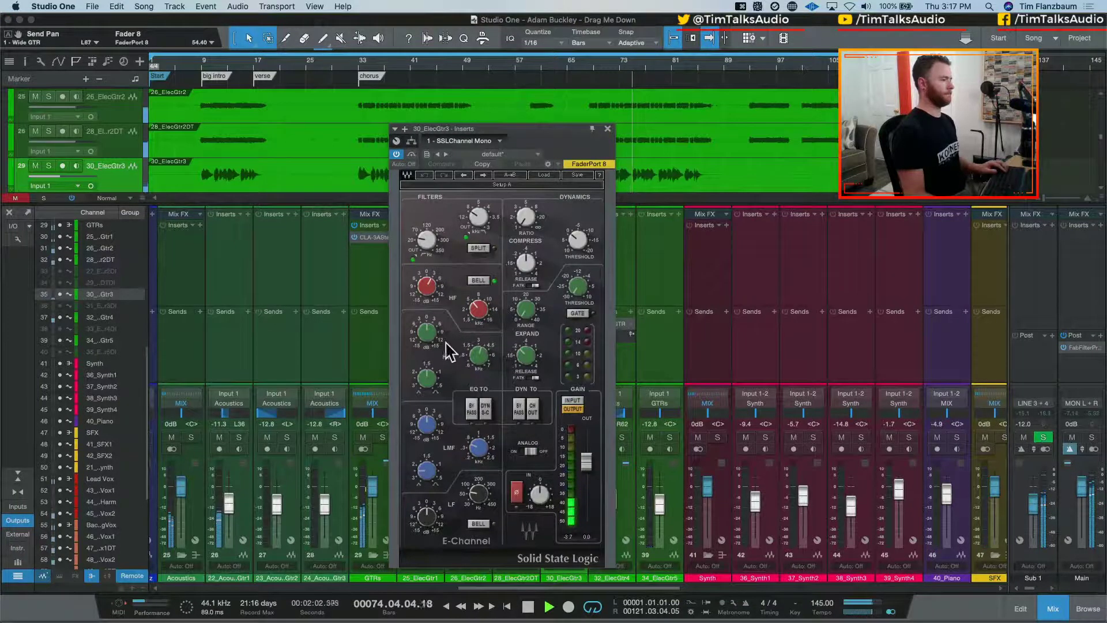
{"action": "left_click_drag", "start_coordinate": [433, 339], "coordinate": [434, 301]}
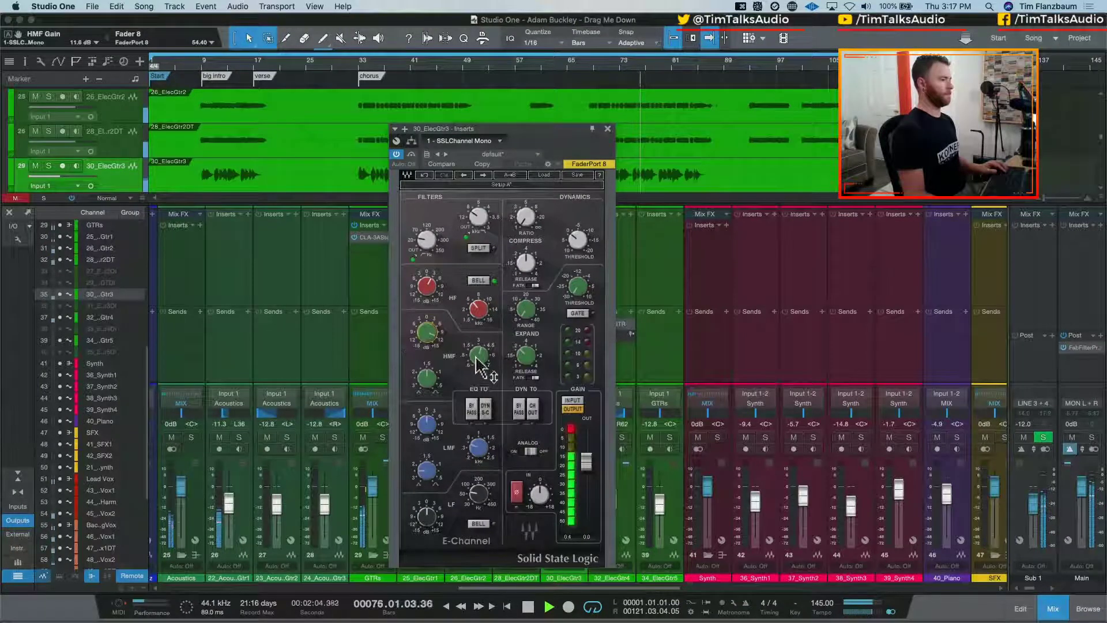
{"action": "left_click_drag", "start_coordinate": [484, 367], "coordinate": [427, 319]}
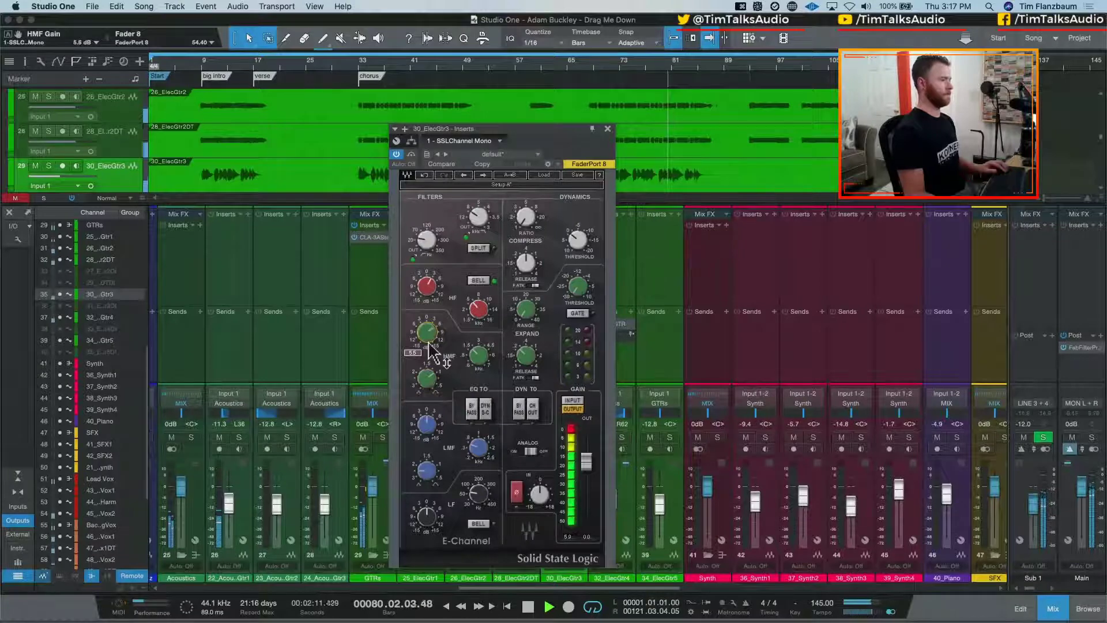
Raise the 30_ElecGtr3 HMF gain to 7.4 dB and cut HF by 5.7 dB at a lower frequency with its bell off
{"action": "left_click", "coordinate": [428, 287], "text": "alt"}
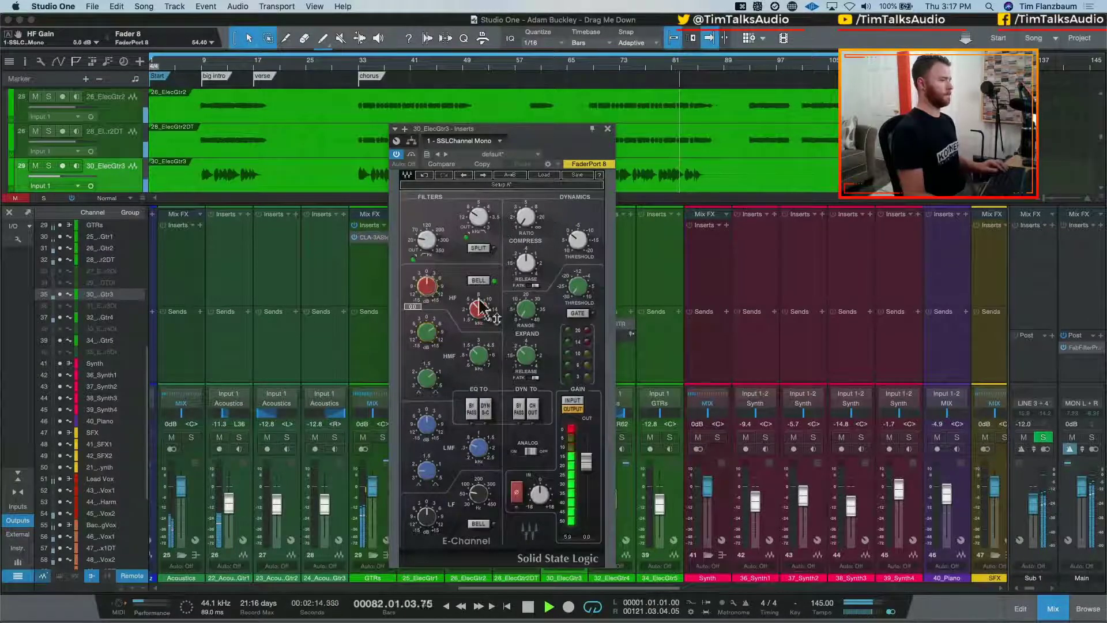
{"action": "left_click_drag", "start_coordinate": [427, 331], "coordinate": [427, 324]}
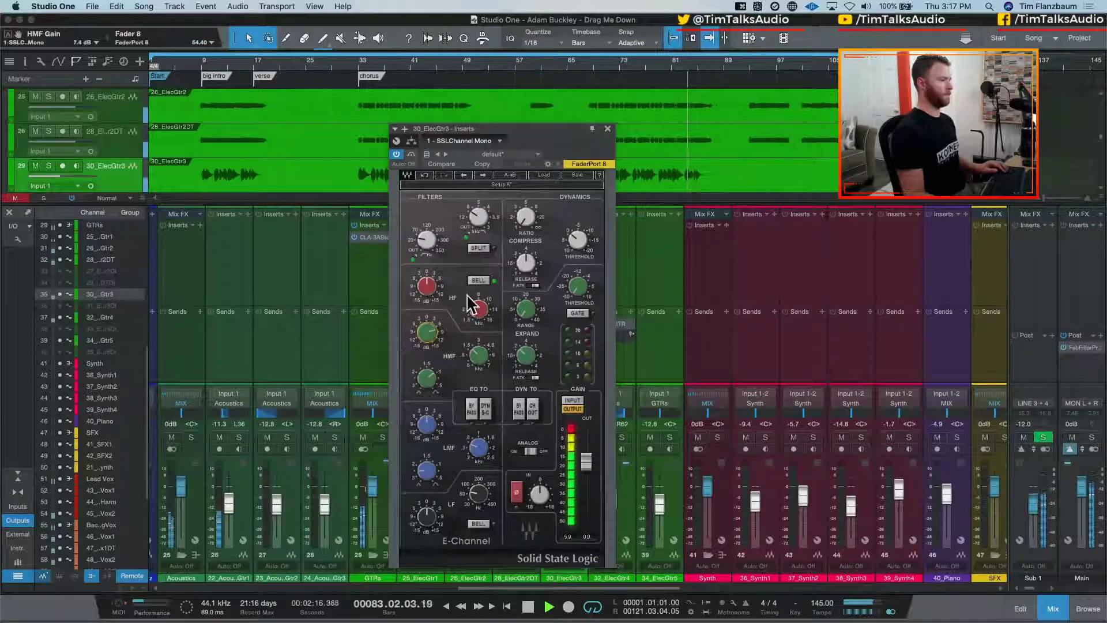
{"action": "left_click_drag", "start_coordinate": [478, 308], "coordinate": [422, 285]}
{"action": "left_click", "coordinate": [478, 279]}
Restart playback, raise the 30_ElecGtr3 HMF gain to 9.0 dB, stop playback and close the SSLChannel
{"action": "key", "text": "space"}
{"action": "key", "text": "space"}
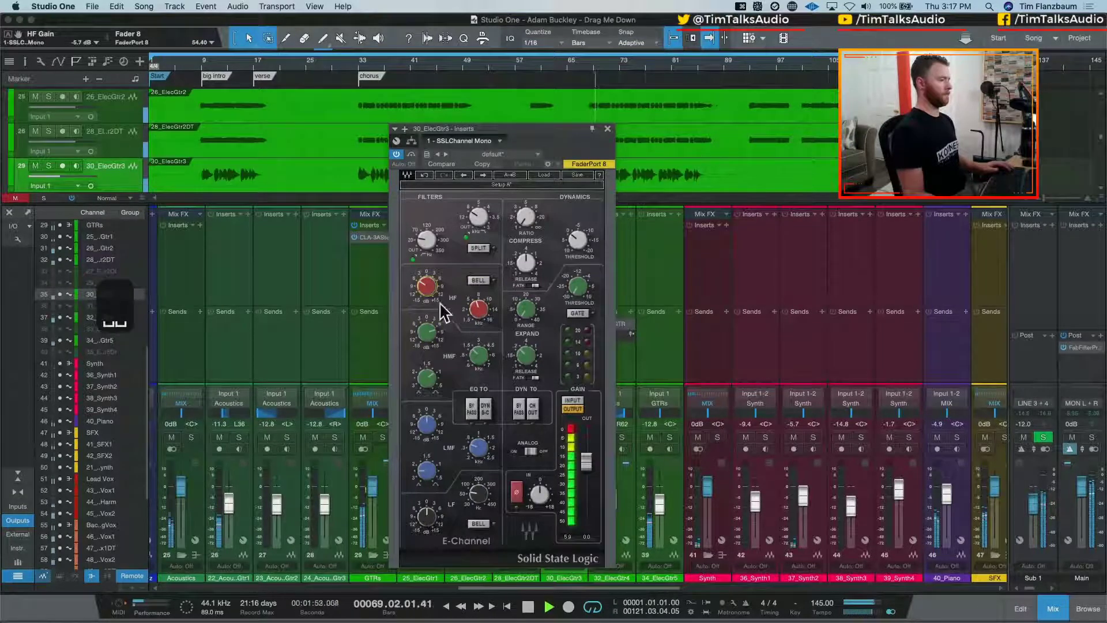
{"action": "mouse_move", "coordinate": [427, 339]}
{"action": "left_mouse_down"}
{"action": "mouse_move", "coordinate": [482, 310]}
{"action": "mouse_move", "coordinate": [428, 335]}
{"action": "left_mouse_up"}
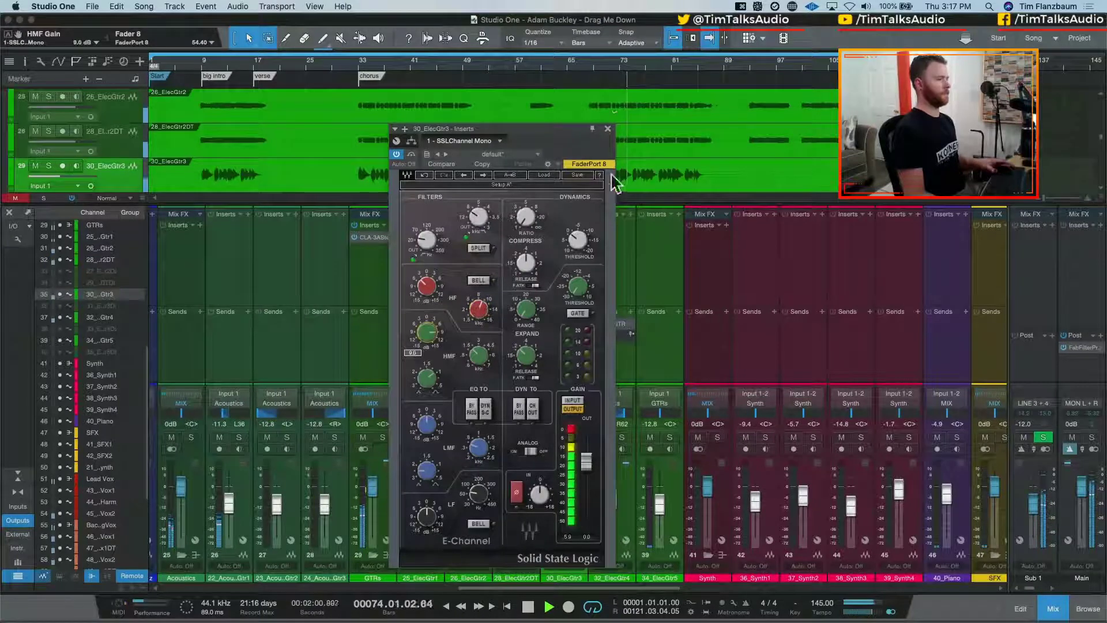
{"action": "key", "text": "space"}
{"action": "left_click", "coordinate": [607, 129]}
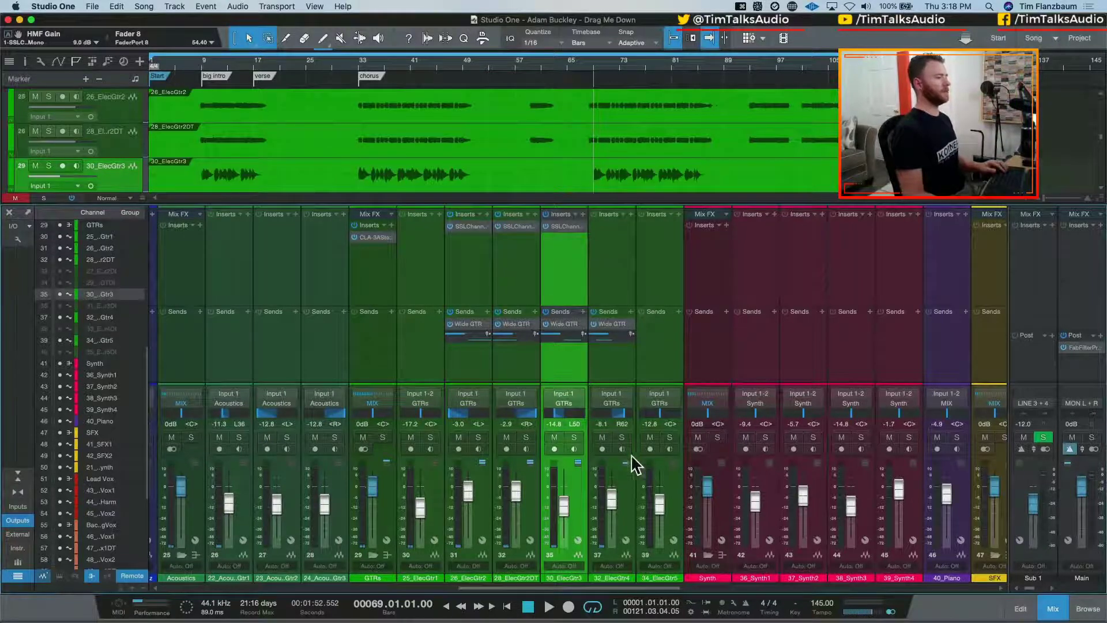
Audition 32_ElecGtr4 and 30_ElecGtr3 in solo with short playbacks, and clear all solos
{"action": "left_click", "coordinate": [621, 437]}
{"action": "key", "text": "space"}
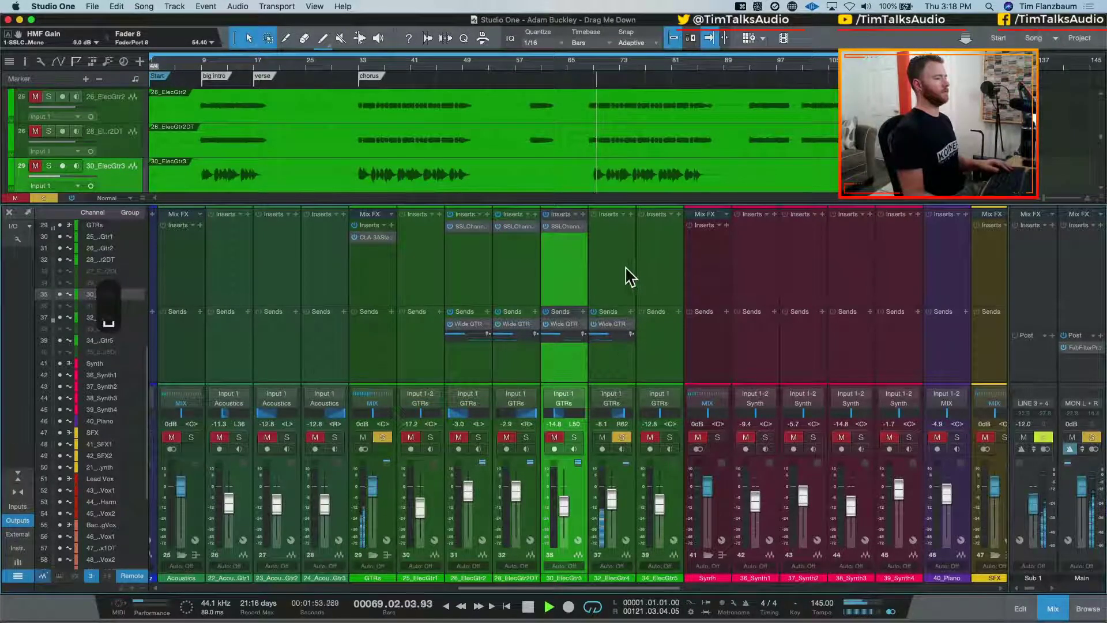
{"action": "key", "text": "space"}
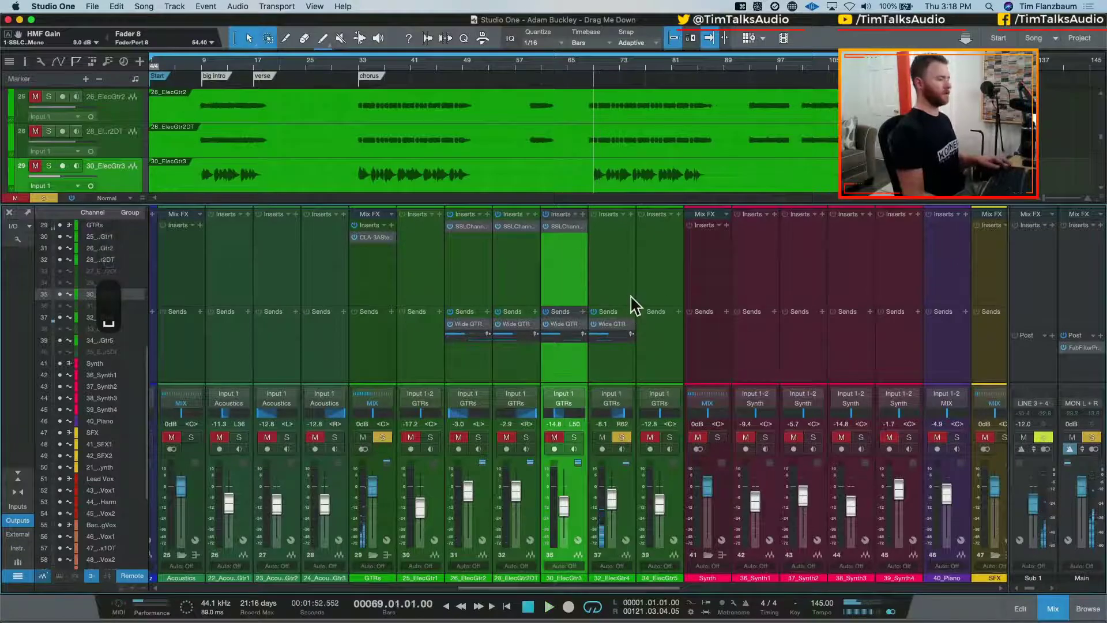
{"action": "key", "text": "s"}
{"action": "key", "text": "space"}
{"action": "key", "text": "s"}
{"action": "key", "text": "shift+super+s"}
{"action": "key", "text": "space"}
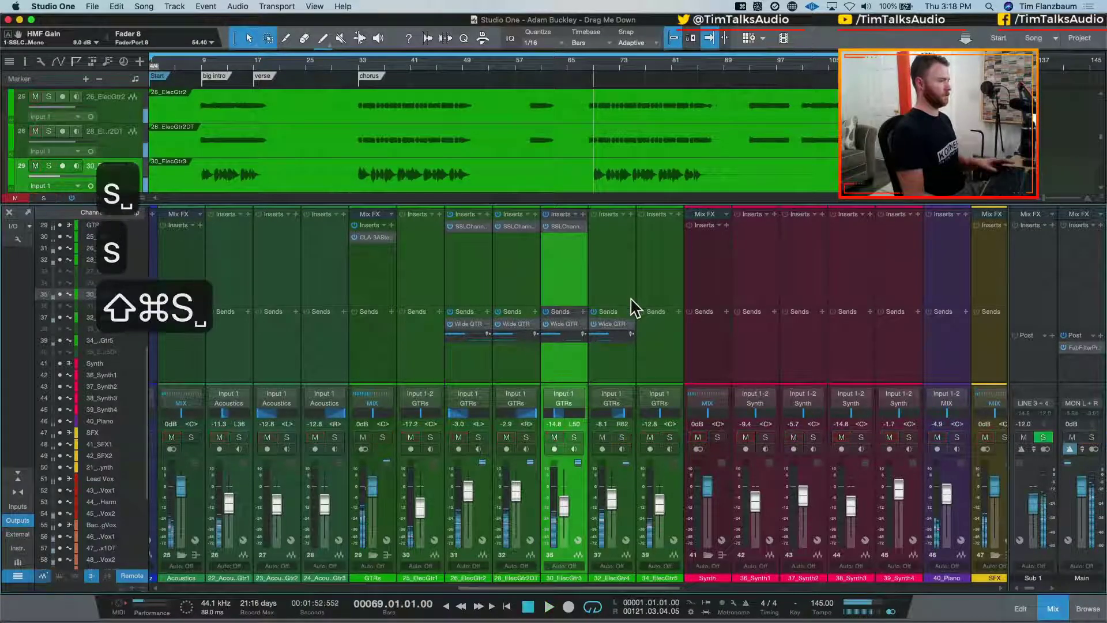
Copy the SSLChannel from 30_ElecGtr3 to 32_ElecGtr4 during full-mix playback
{"action": "key", "text": "space"}
{"action": "left_click_drag", "start_coordinate": [581, 227], "coordinate": [608, 239]}
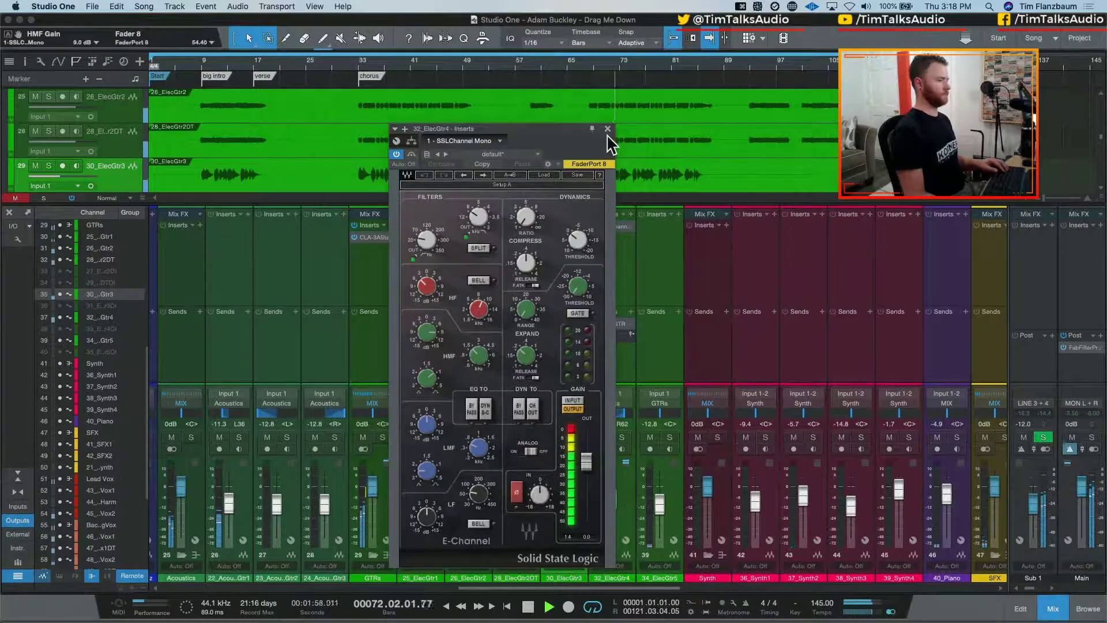
Reopen the 32_ElecGtr4 SSLChannel, set the HMF frequency to 2.58 kHz, adjust the HMF gain, stop playback and close it
{"action": "left_click", "coordinate": [608, 129]}
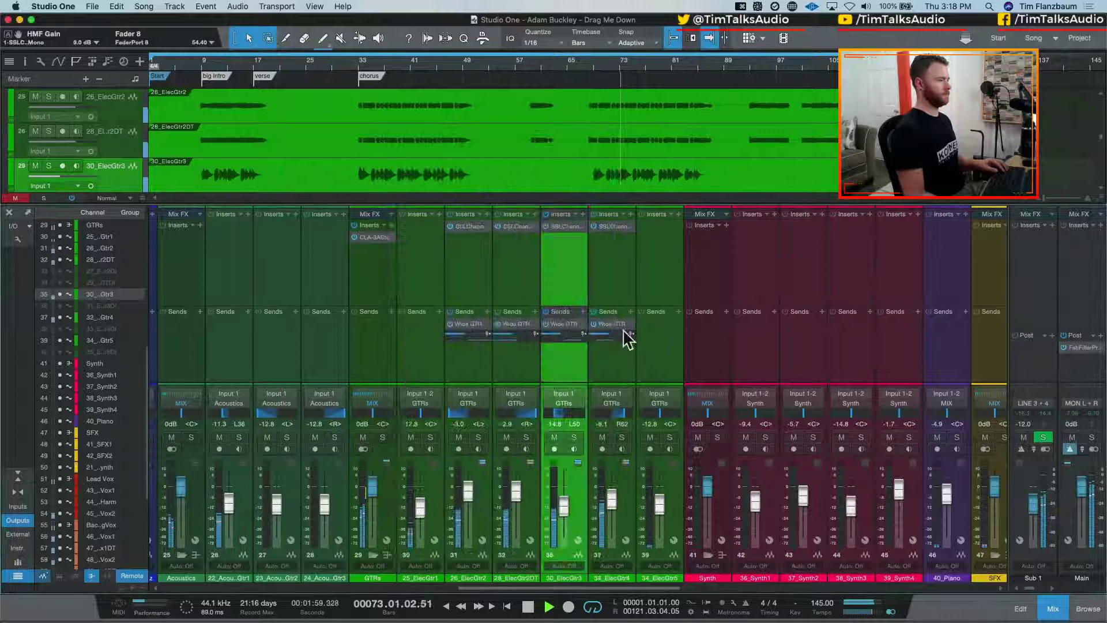
{"action": "left_click", "coordinate": [611, 225]}
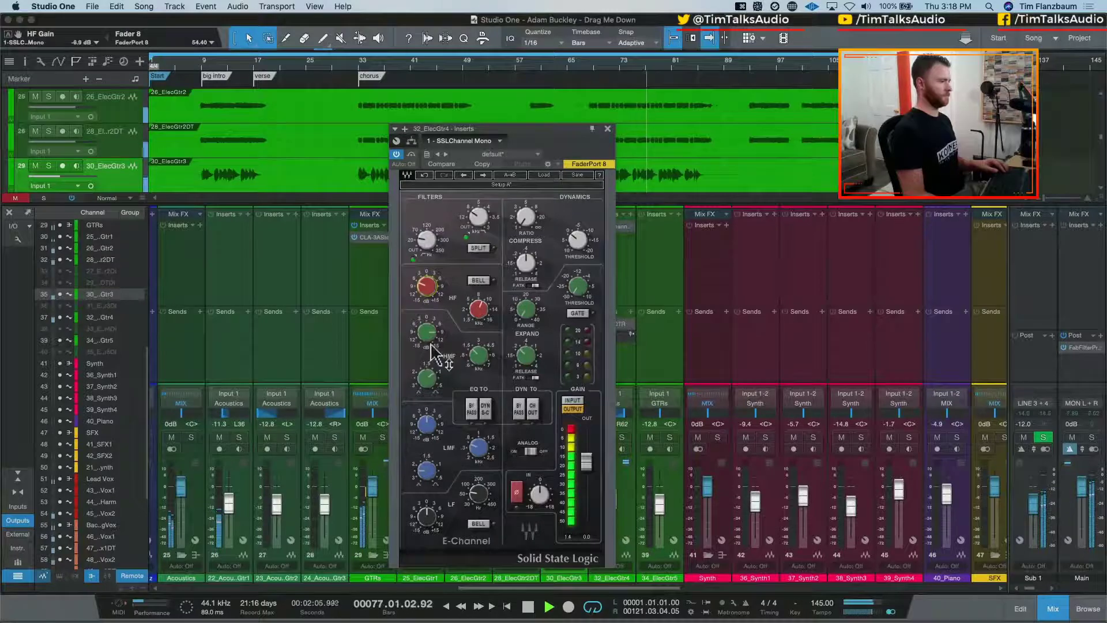
{"action": "left_click", "coordinate": [477, 369]}
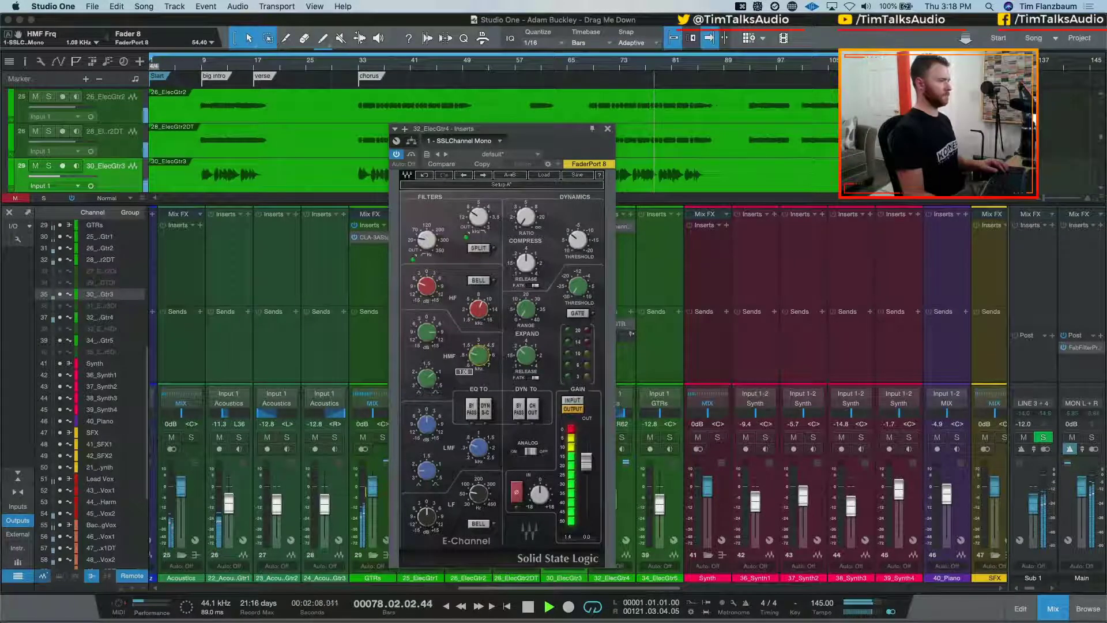
{"action": "left_click_drag", "start_coordinate": [476, 369], "coordinate": [478, 357]}
{"action": "left_click", "coordinate": [478, 353]}
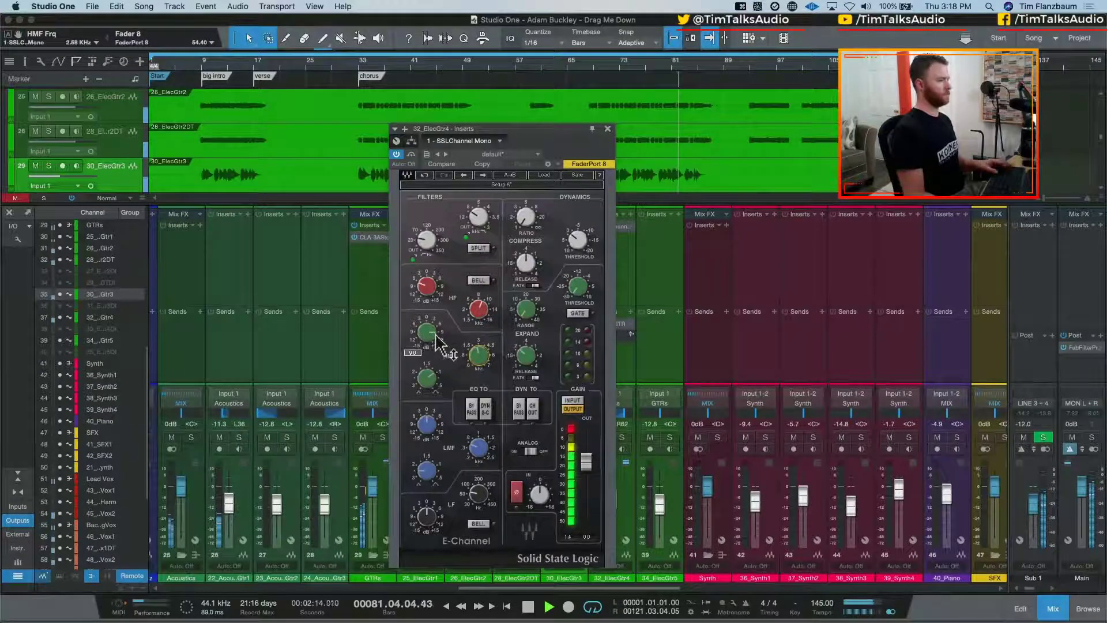
{"action": "key", "text": "space"}
{"action": "left_click_drag", "start_coordinate": [431, 337], "coordinate": [431, 344]}
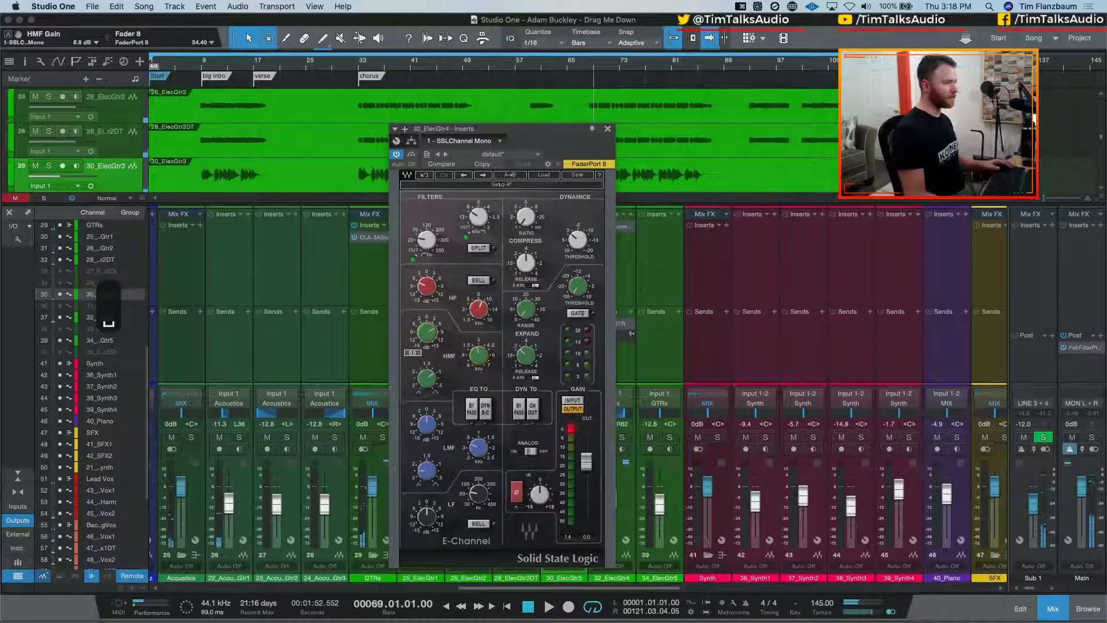
{"action": "left_click", "coordinate": [608, 128]}
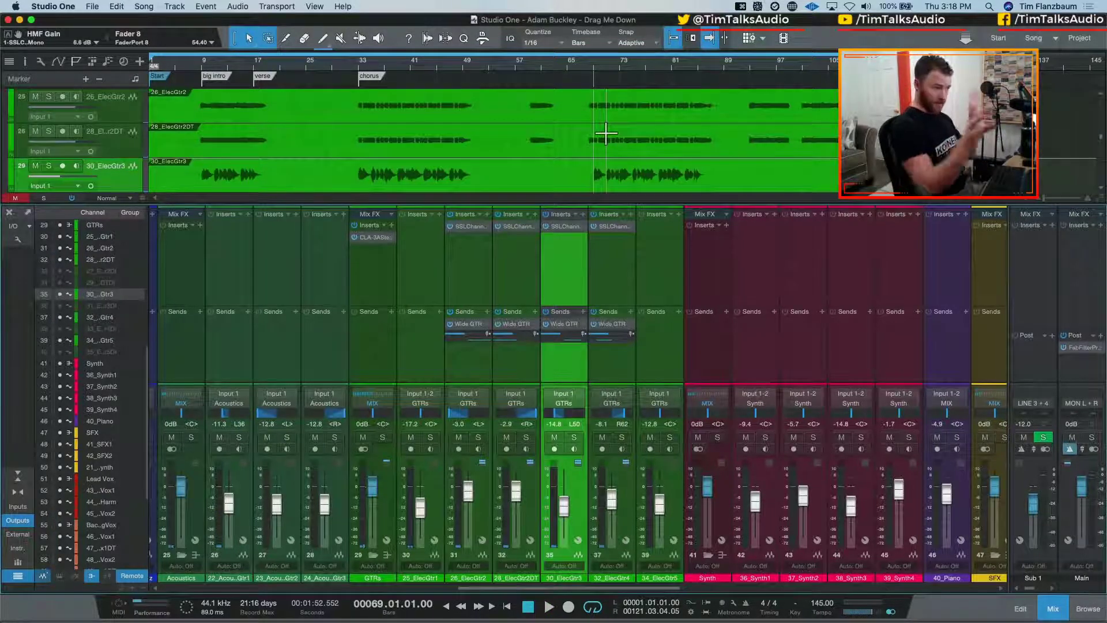
Select 26_ElecGtr2 and 28_ElecGtr2DT, and insert the UAD Pultec EQP-1A Legacy on the GTRs bus
{"action": "left_click", "coordinate": [511, 296]}
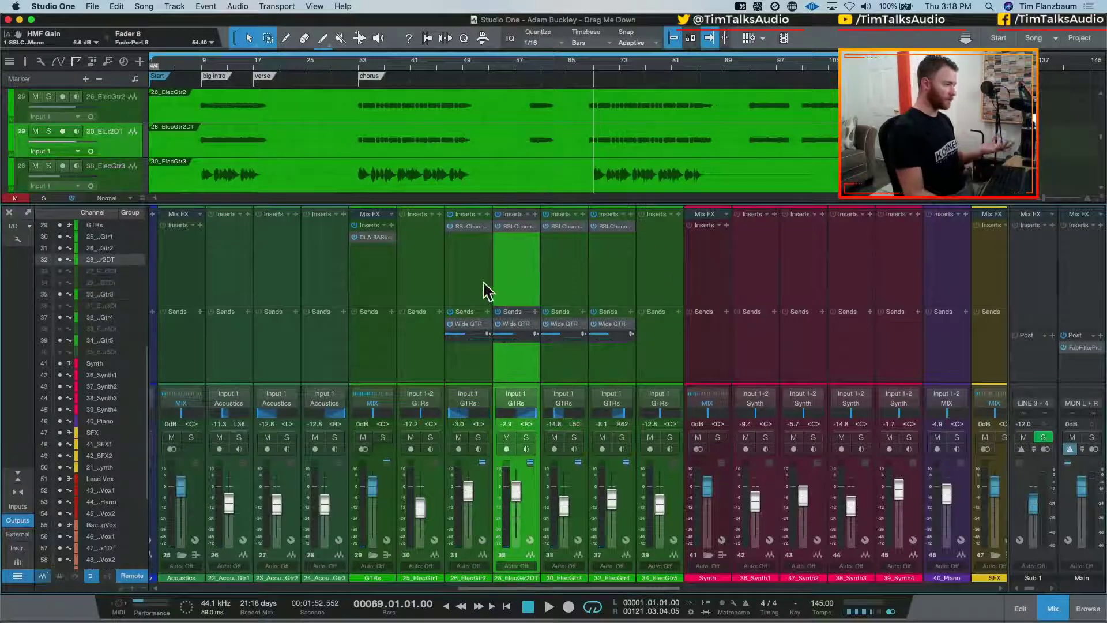
{"action": "left_click", "coordinate": [472, 287], "text": "shift"}
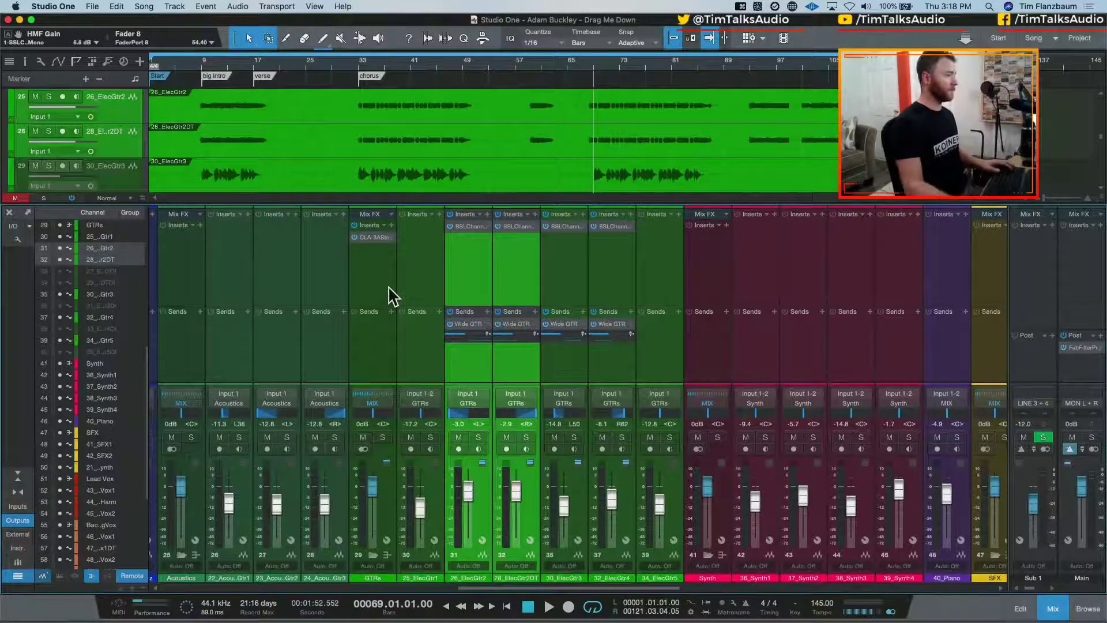
{"action": "left_click", "coordinate": [392, 225]}
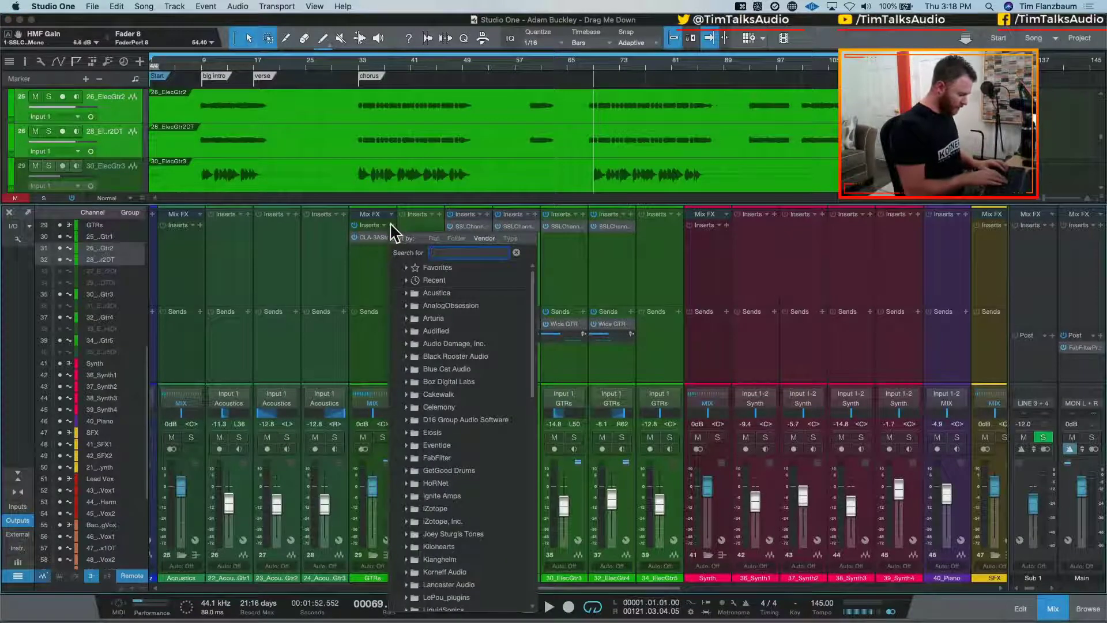
{"action": "type", "text": "plu"}
{"action": "key", "text": "BackSpace"}
{"action": "key", "text": "BackSpace"}
{"action": "key", "text": "BackSpace"}
{"action": "key", "text": "BackSpace"}
{"action": "key", "text": "BackSpace"}
{"action": "key", "text": "BackSpace"}
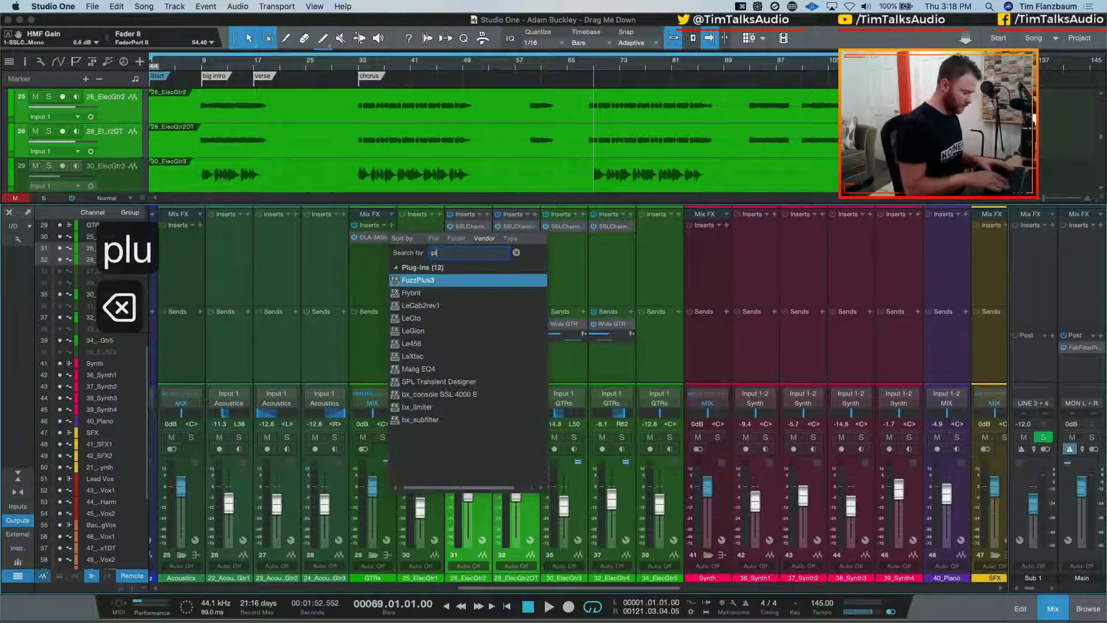
{"action": "type", "text": "pul"}
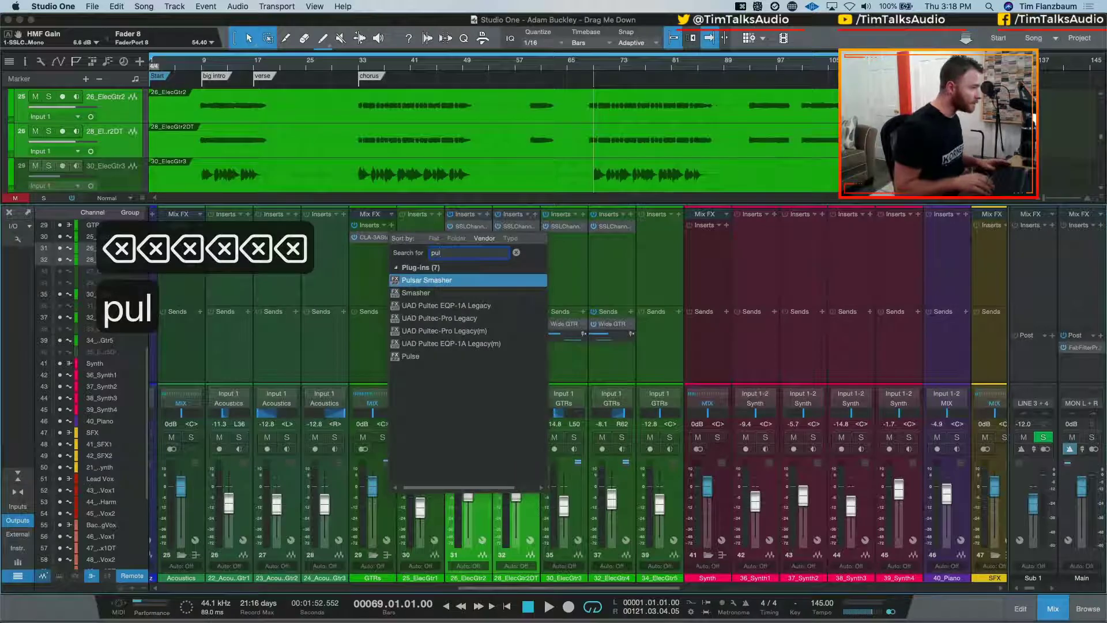
{"action": "key", "text": "Down"}
{"action": "key", "text": "Down"}
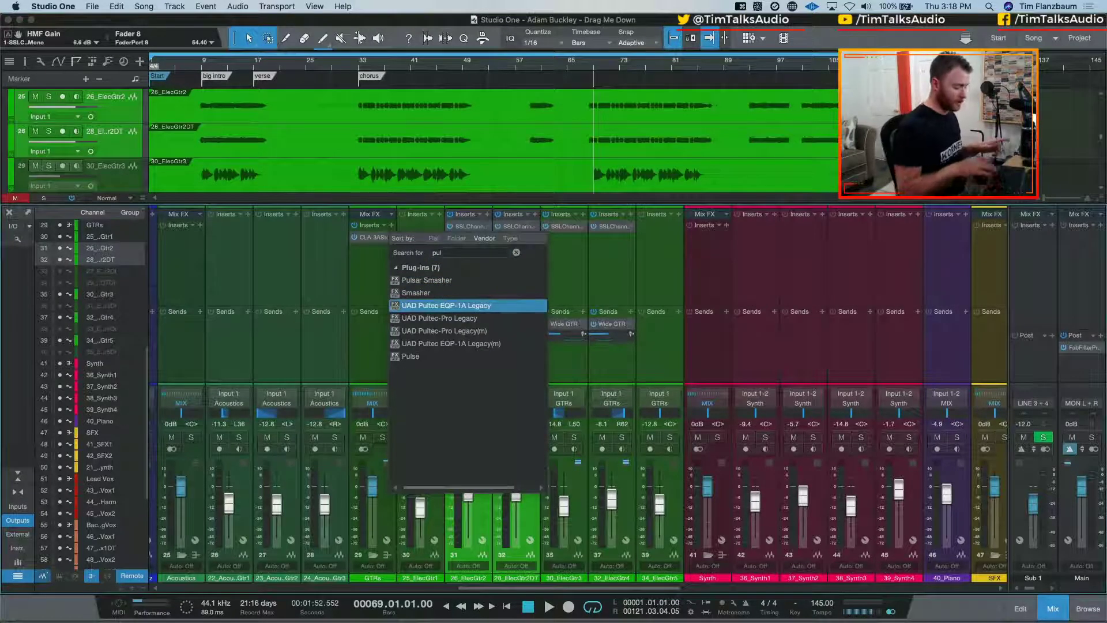
{"action": "key", "text": "Return"}
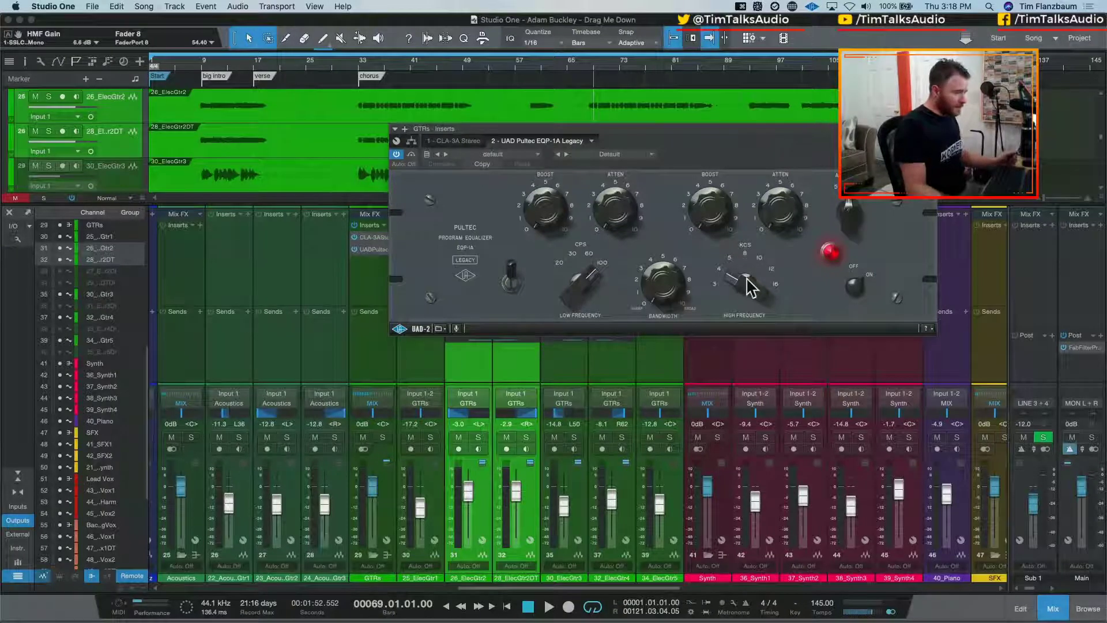
Set the Pultec high frequency to 16 KCS and the low frequency to 60 CPS, and solo the GTRs bus
{"action": "left_click_drag", "start_coordinate": [751, 275], "coordinate": [748, 199]}
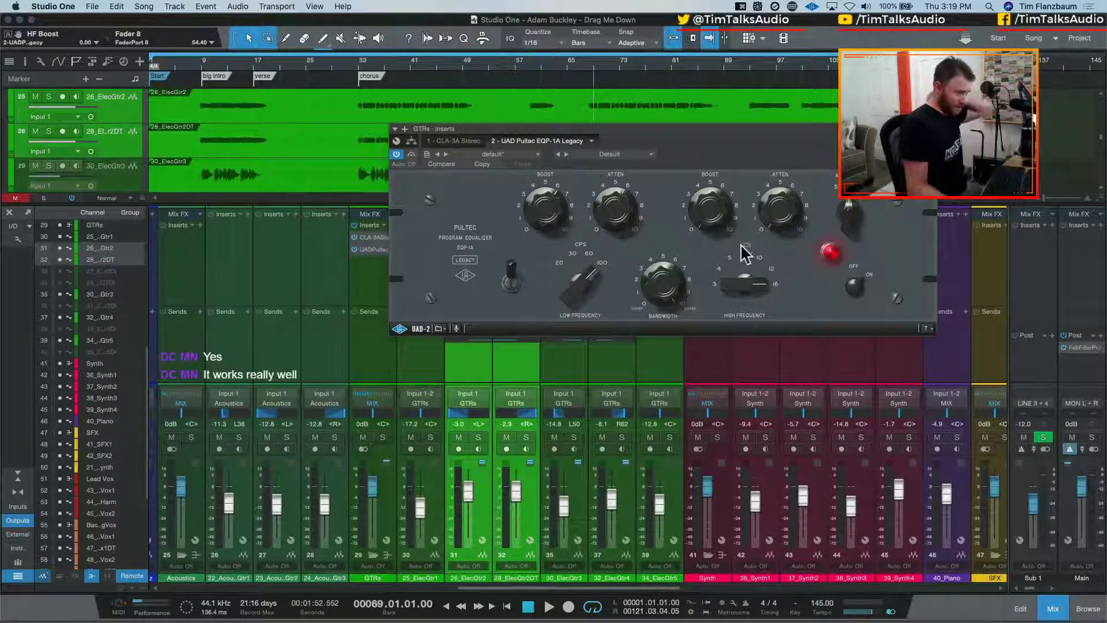
{"action": "left_click_drag", "start_coordinate": [594, 296], "coordinate": [588, 317]}
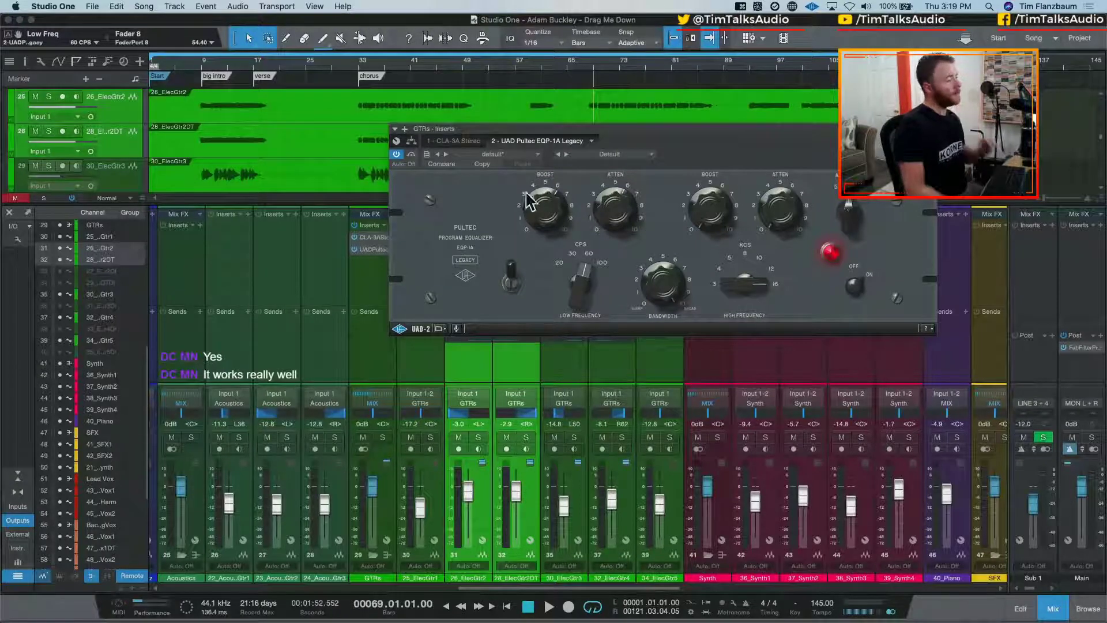
{"action": "left_click", "coordinate": [382, 438]}
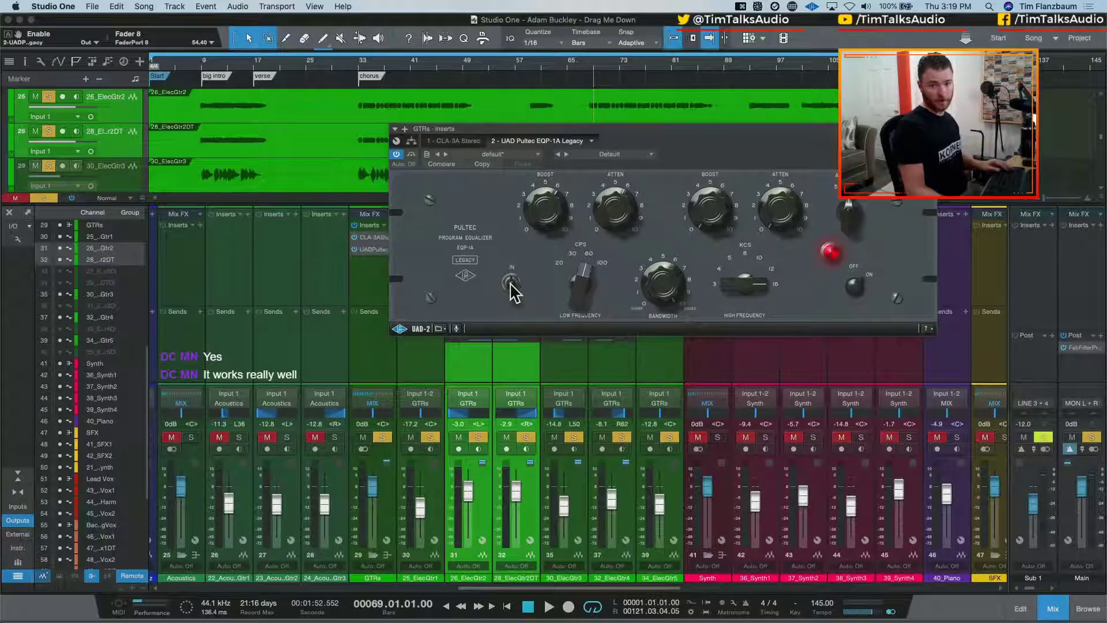
Play the soloed GTRs bus and compare the sound with the Pultec switched out and in
{"action": "key", "text": "space"}
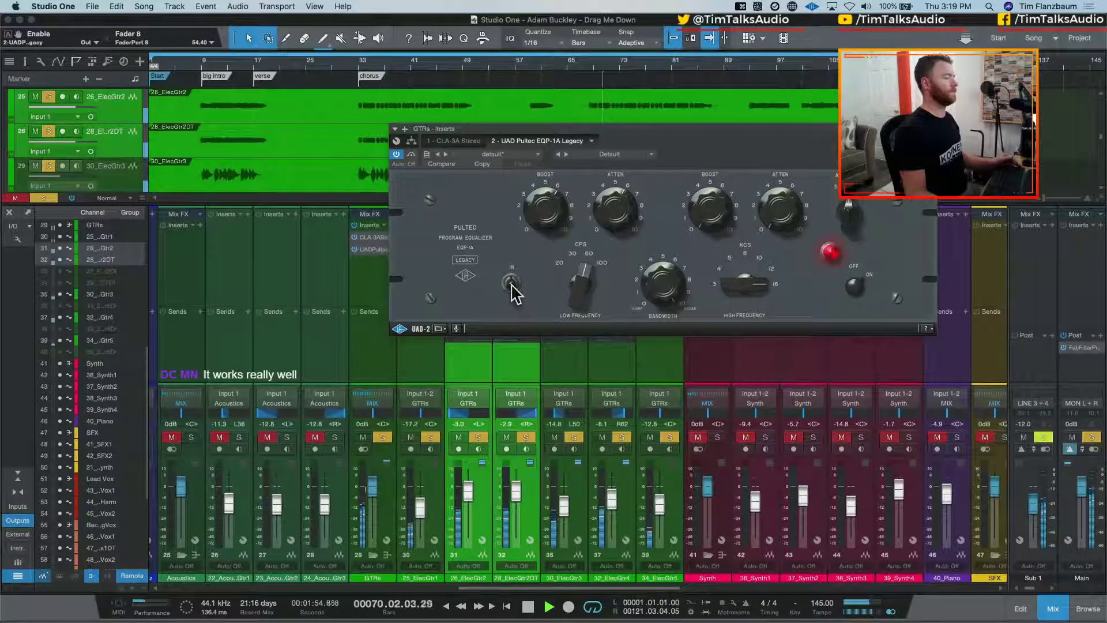
{"action": "left_click", "coordinate": [511, 289]}
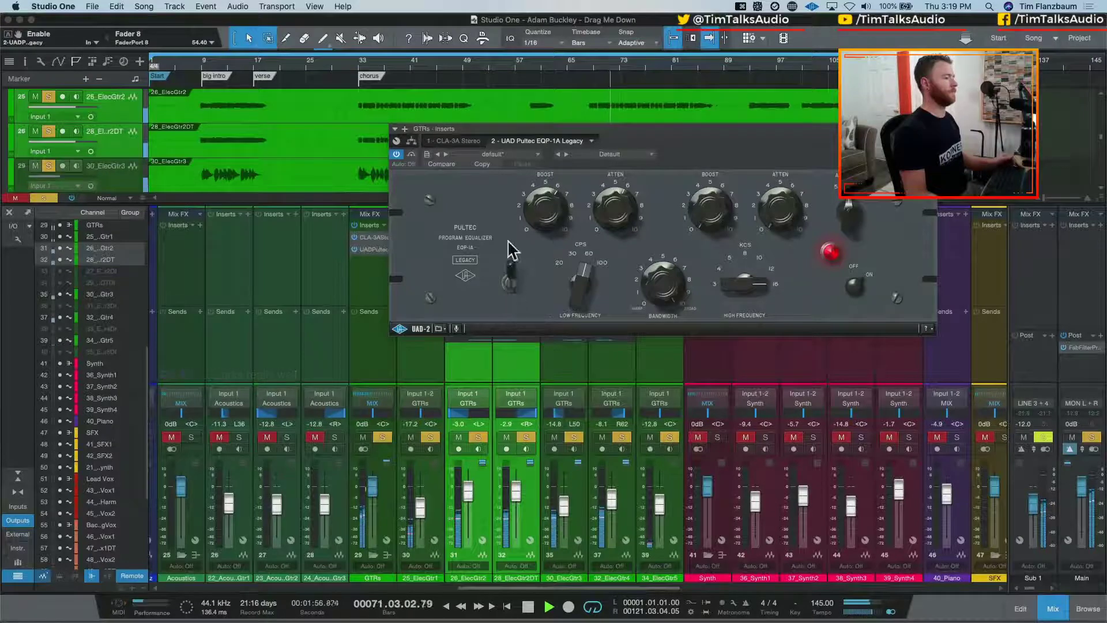
{"action": "left_click", "coordinate": [513, 282]}
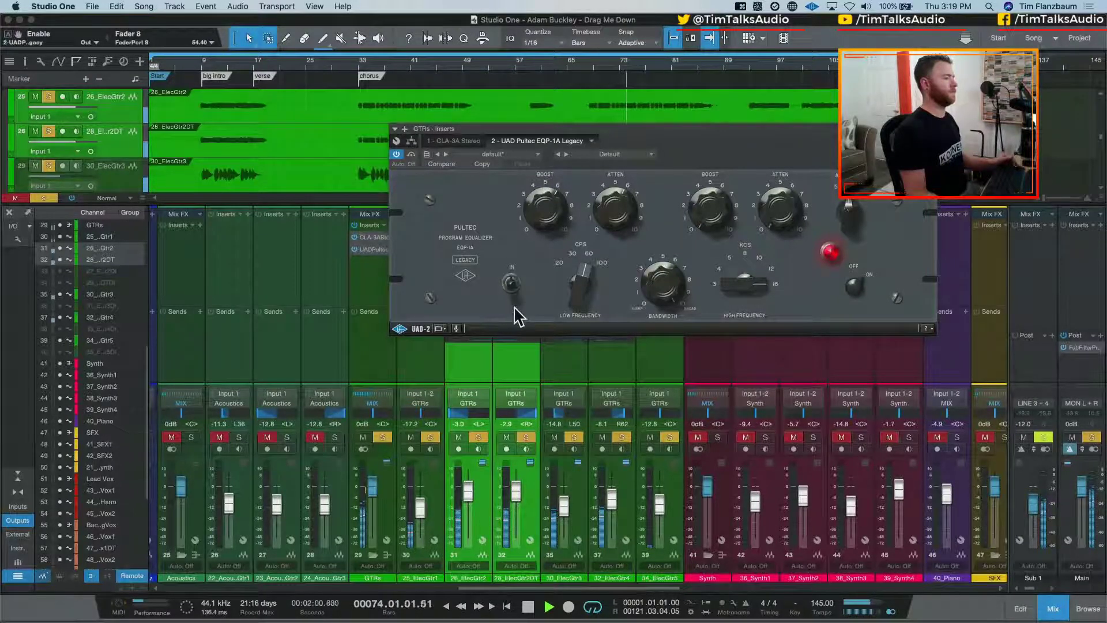
{"action": "left_click", "coordinate": [511, 276]}
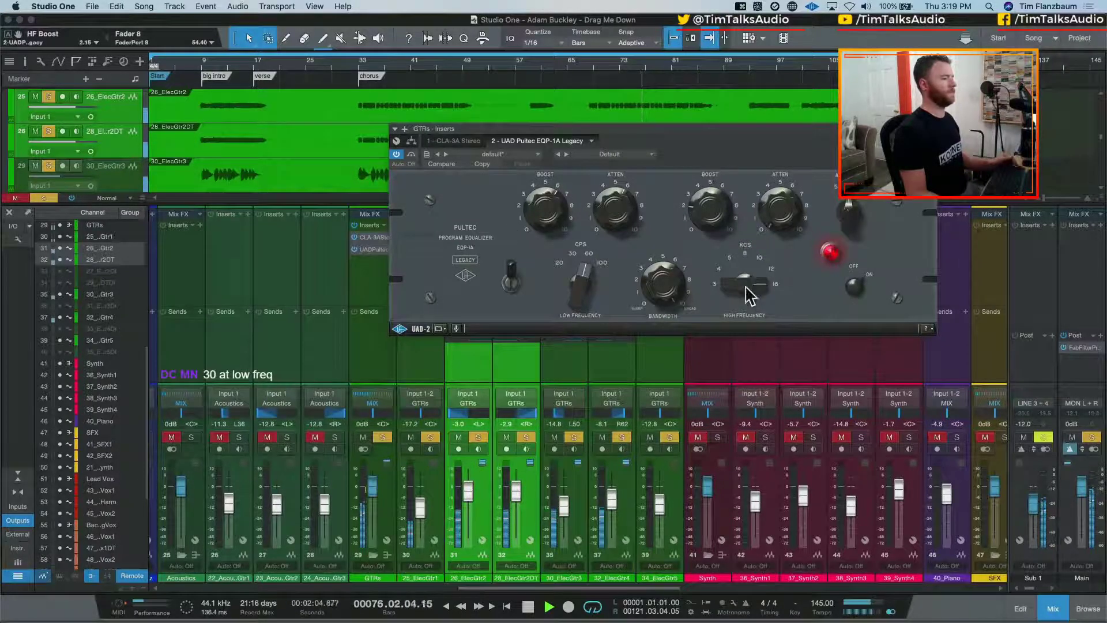
Set the Pultec high frequency to 10 KCS, HF boost to 4.60 and low frequency to 30 CPS, clearing the solos
{"action": "left_click_drag", "start_coordinate": [747, 292], "coordinate": [741, 316]}
{"action": "left_click_drag", "start_coordinate": [699, 206], "coordinate": [714, 230]}
{"action": "key", "text": "shift+super+s"}
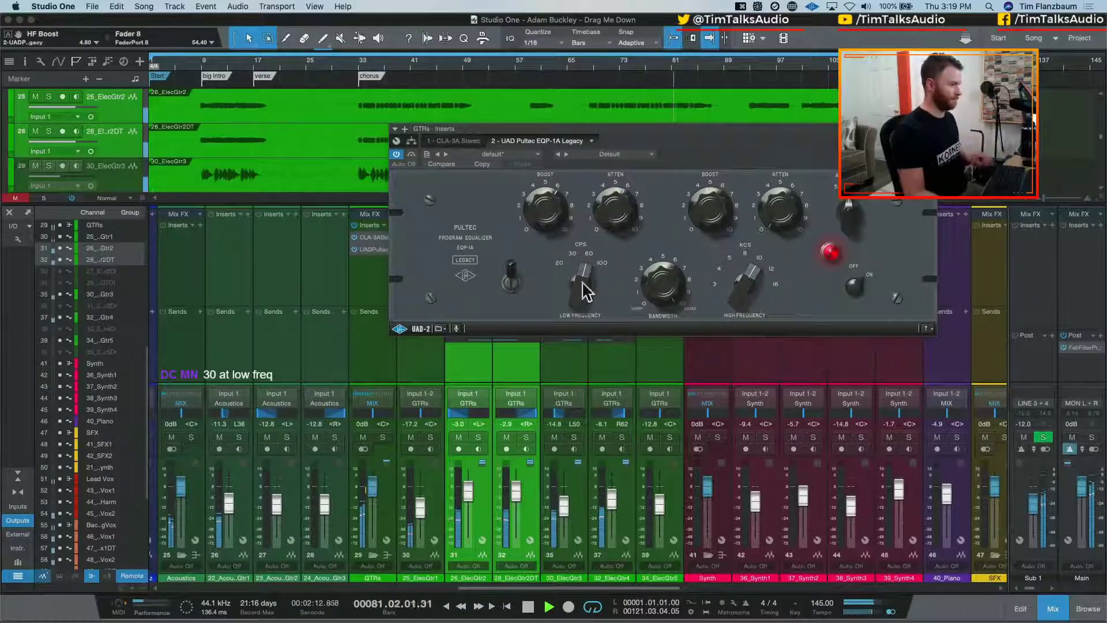
{"action": "left_click_drag", "start_coordinate": [583, 292], "coordinate": [577, 320]}
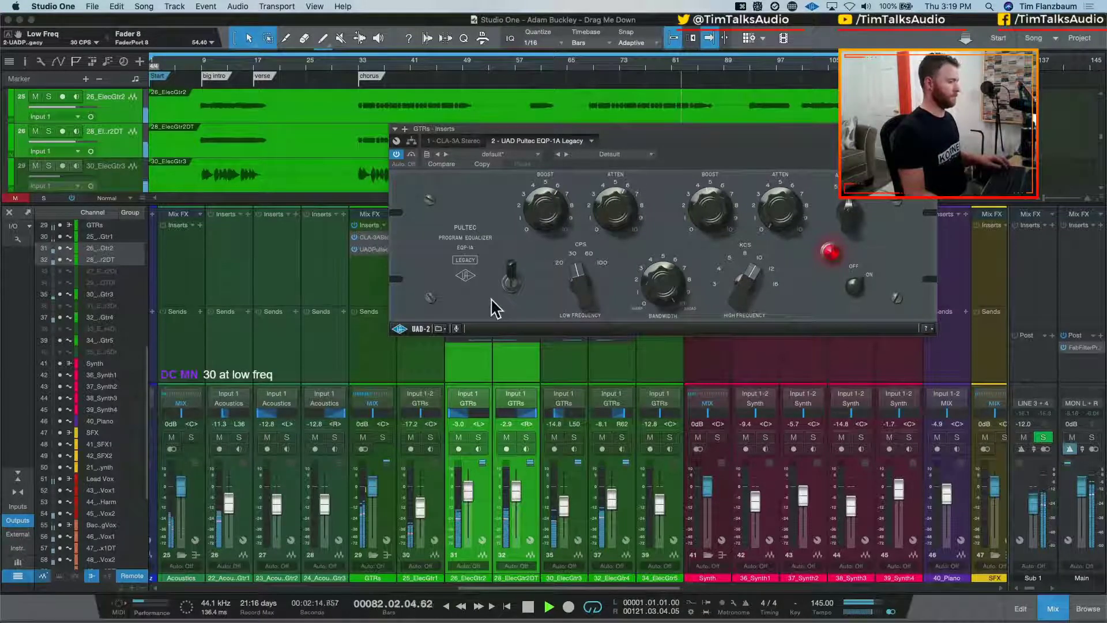
Solo the GTRs bus, switch the Pultec out, restart playback and switch it back in to compare
{"action": "left_click", "coordinate": [379, 358]}
{"action": "key", "text": "s"}
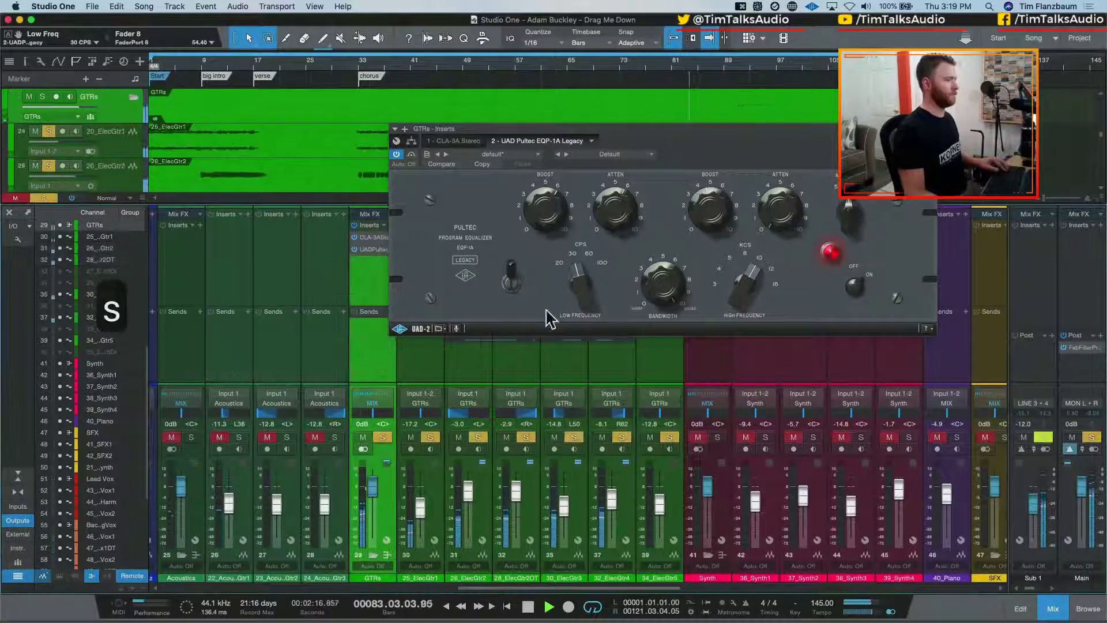
{"action": "left_click", "coordinate": [512, 283]}
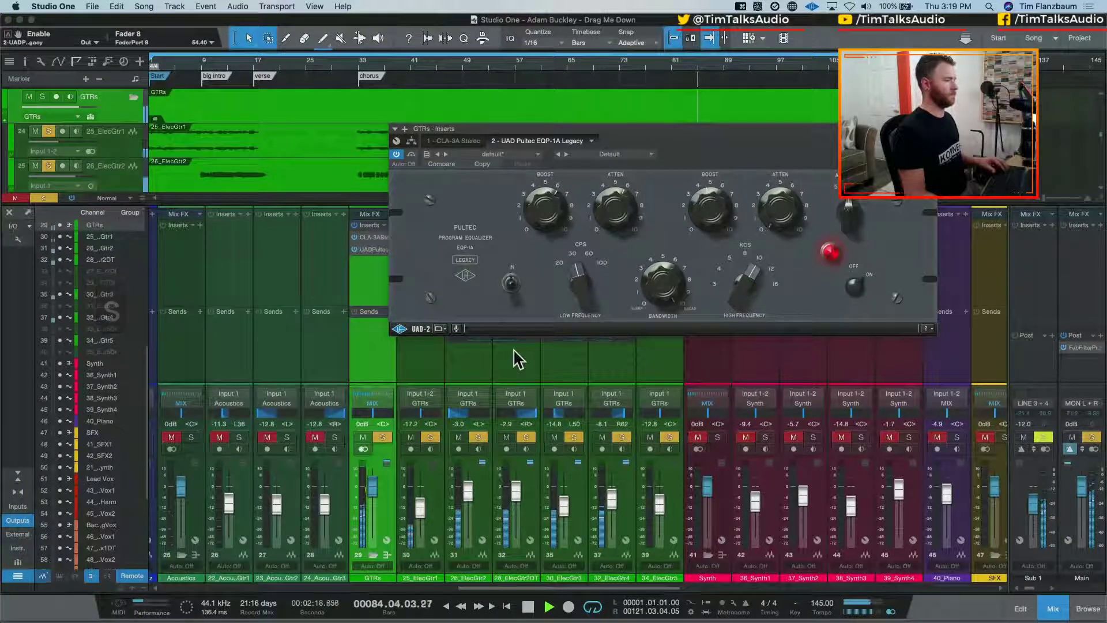
{"action": "key", "text": "space"}
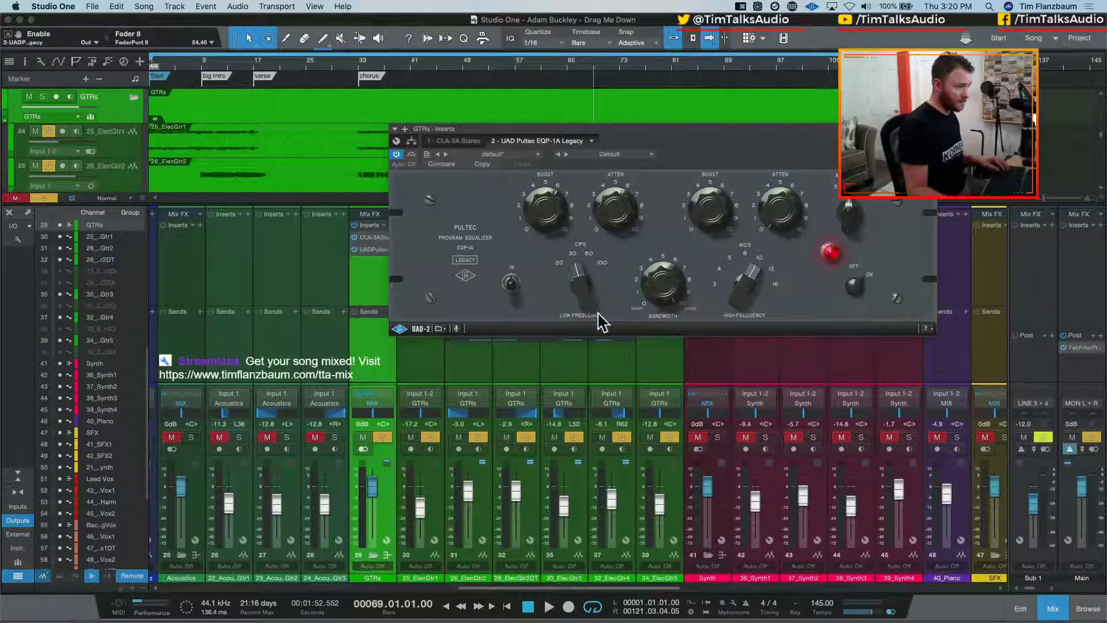
{"action": "key", "text": "space"}
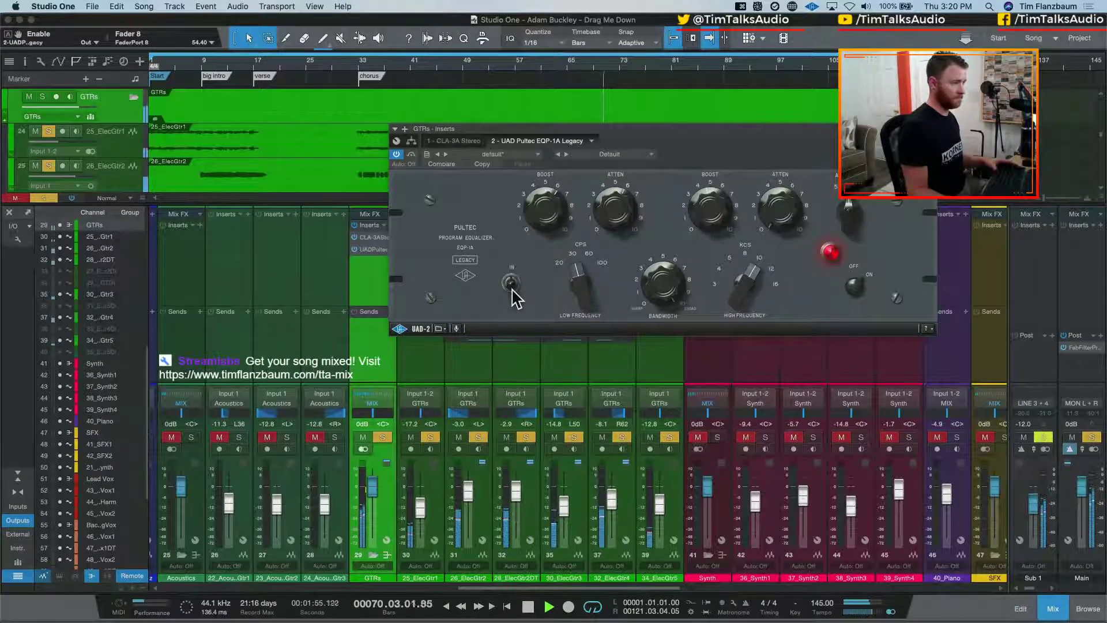
{"action": "left_click", "coordinate": [511, 286]}
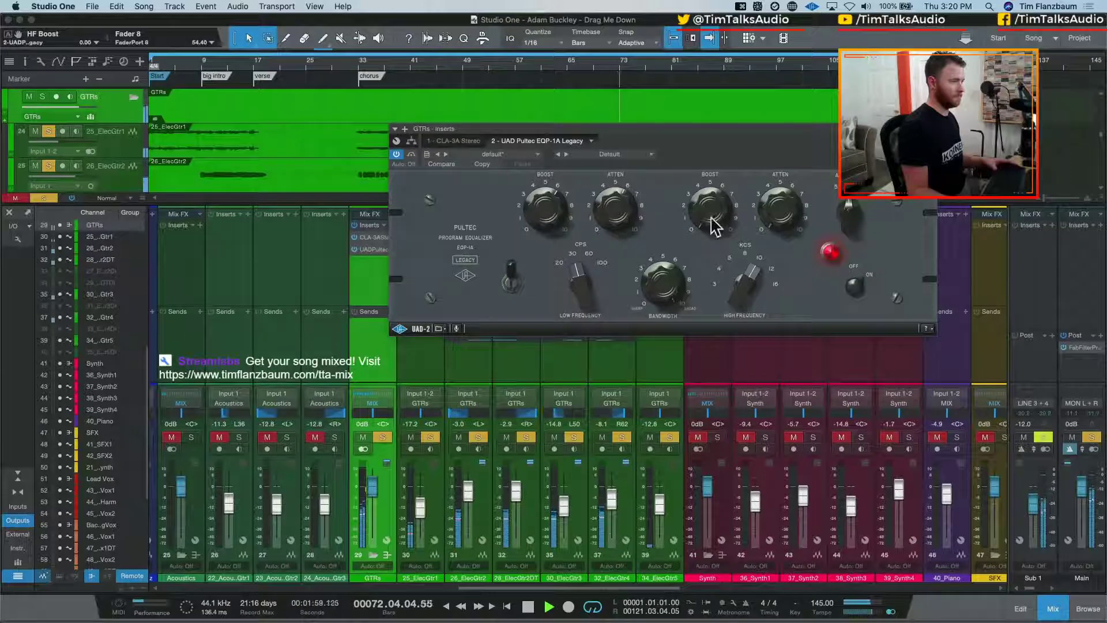
Set the Pultec HF boost to 2.25, compare the EQ out and in, and stop playback
{"action": "left_click_drag", "start_coordinate": [711, 222], "coordinate": [715, 201]}
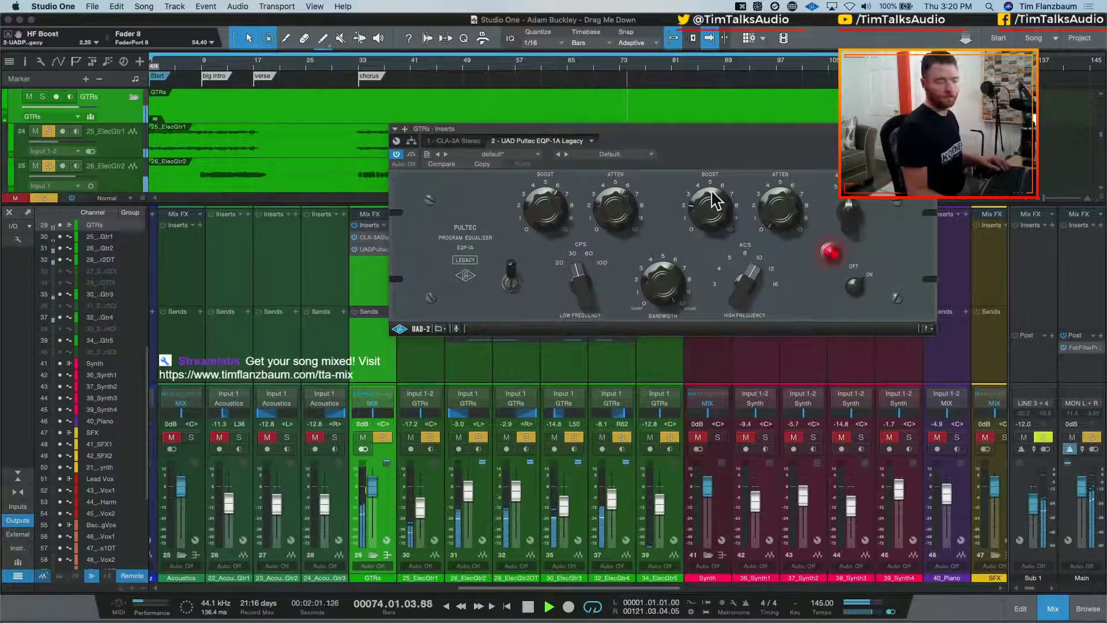
{"action": "left_click", "coordinate": [512, 281]}
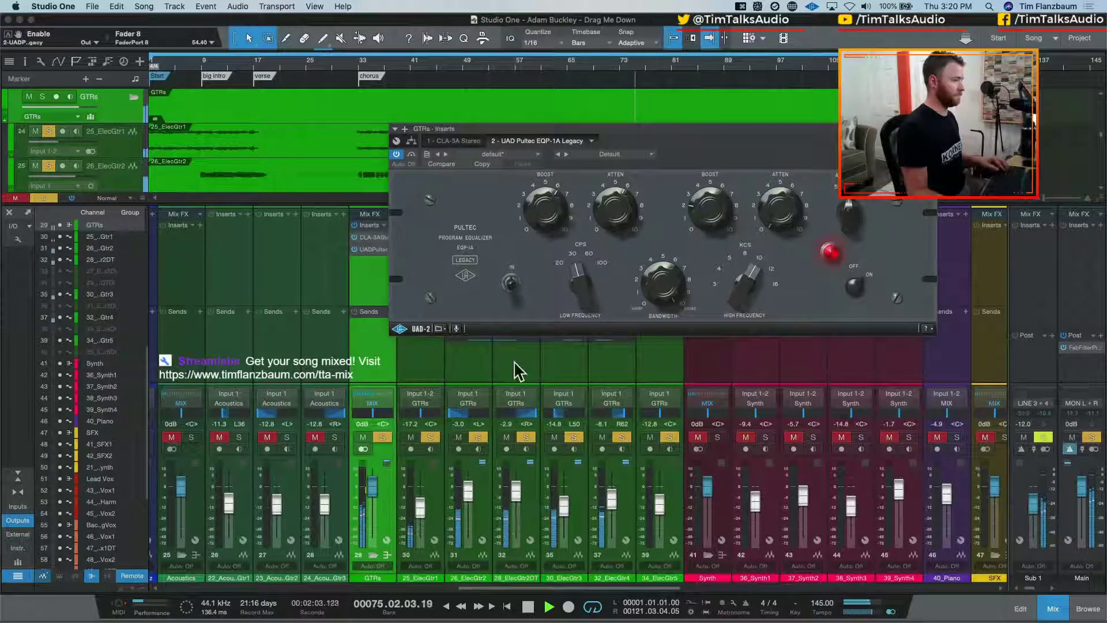
{"action": "left_click", "coordinate": [511, 281]}
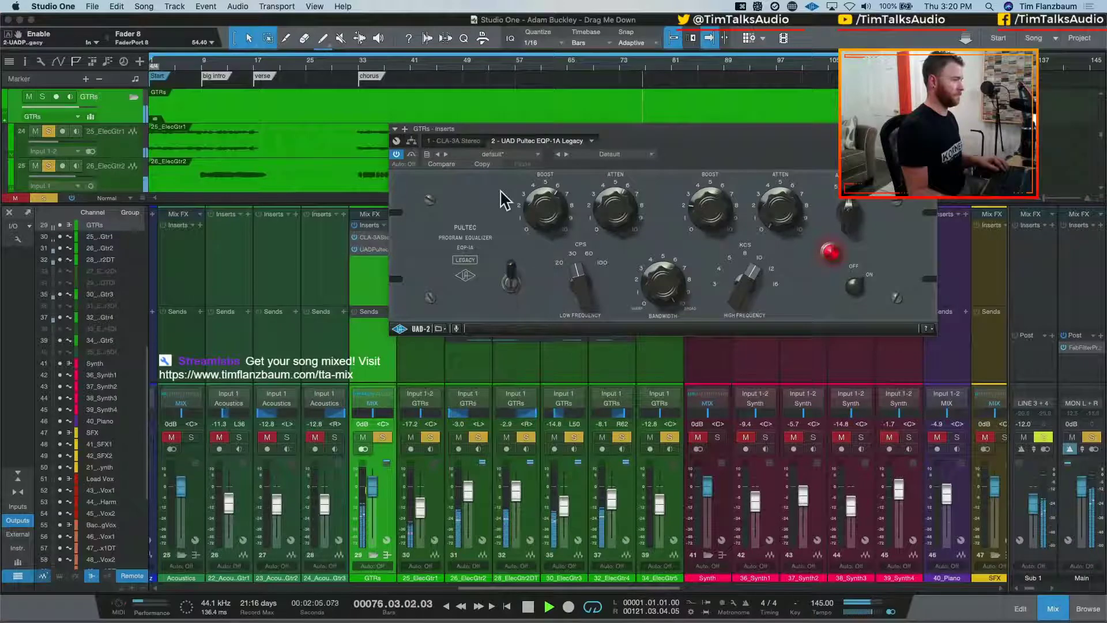
{"action": "key", "text": "space"}
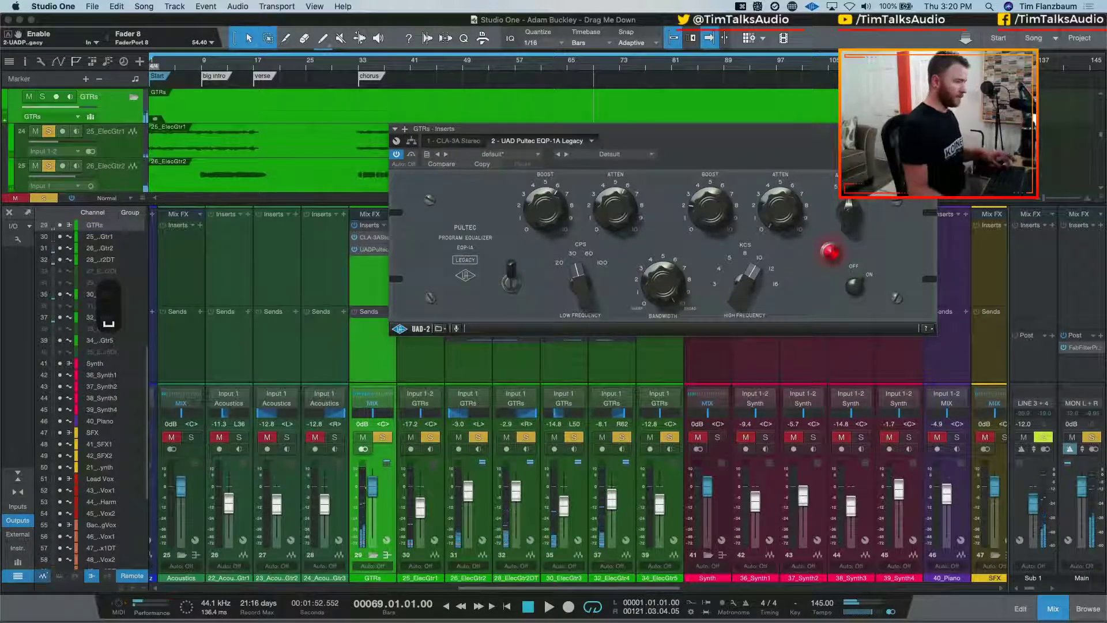
Clear all solos, play the full mix and switch the GTRs Pultec out and back in to compare
{"action": "key", "text": "shift+super+s"}
{"action": "key", "text": "space"}
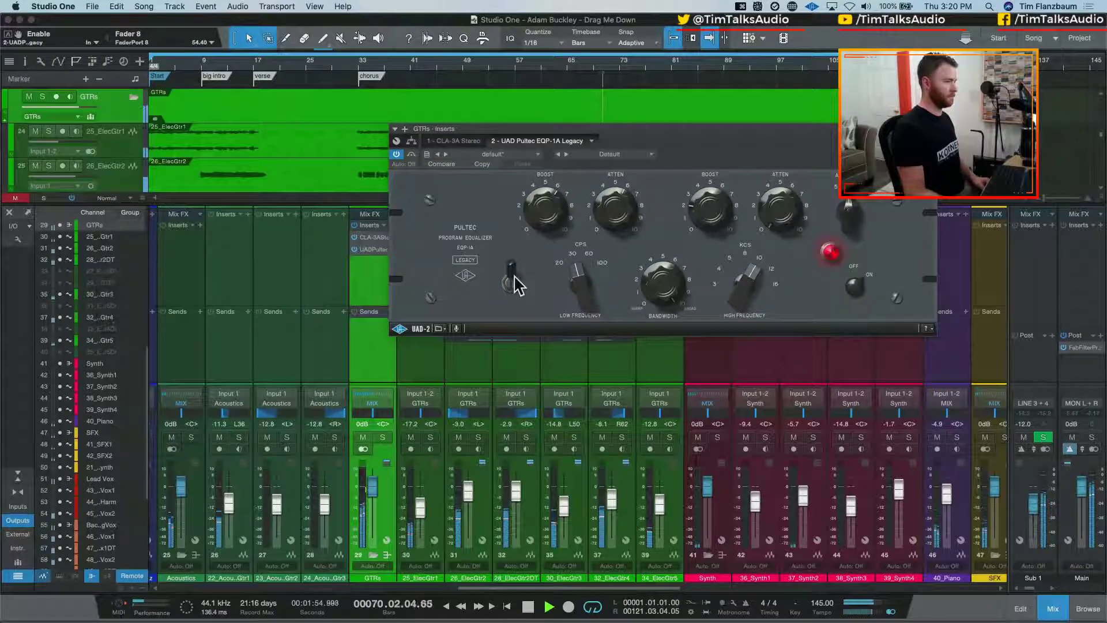
{"action": "left_click", "coordinate": [513, 278]}
{"action": "left_click_drag", "start_coordinate": [511, 282], "coordinate": [507, 247]}
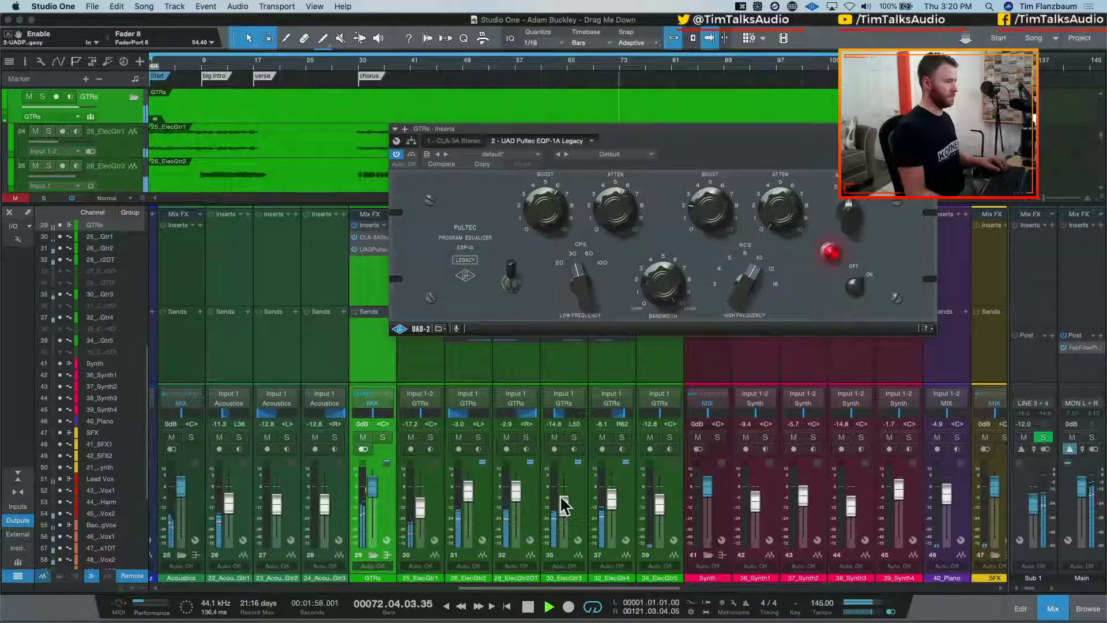
Briefly solo 25_ElecGtr1 during playback, unsolo it, stop playback and close the Pultec
{"action": "left_click", "coordinate": [433, 437]}
{"action": "left_click", "coordinate": [433, 438]}
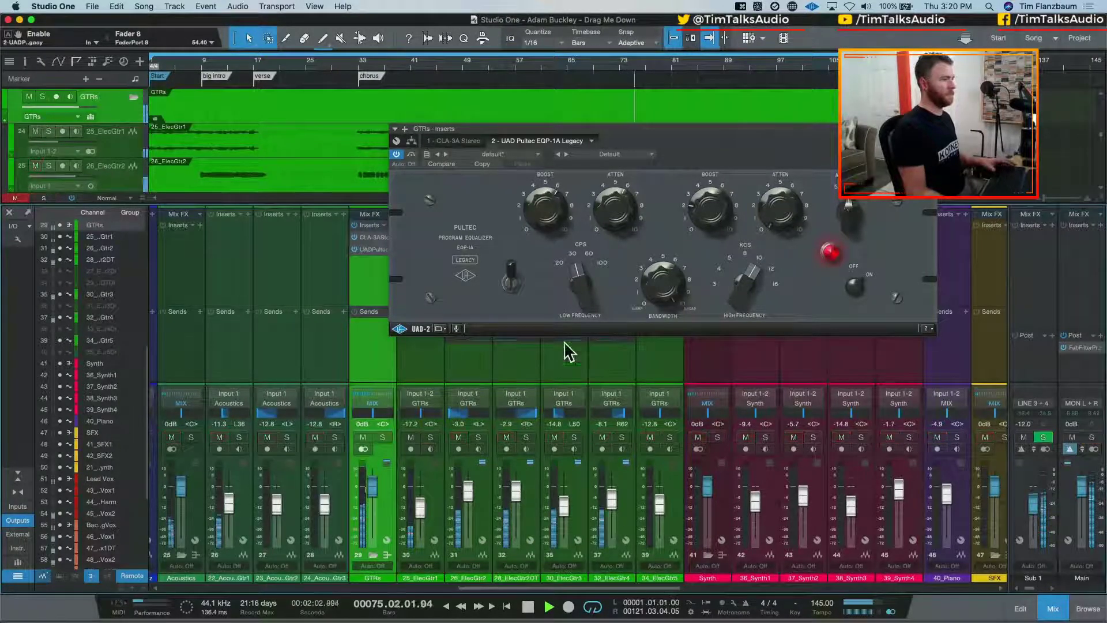
{"action": "key", "text": "space"}
{"action": "left_click", "coordinate": [931, 129]}
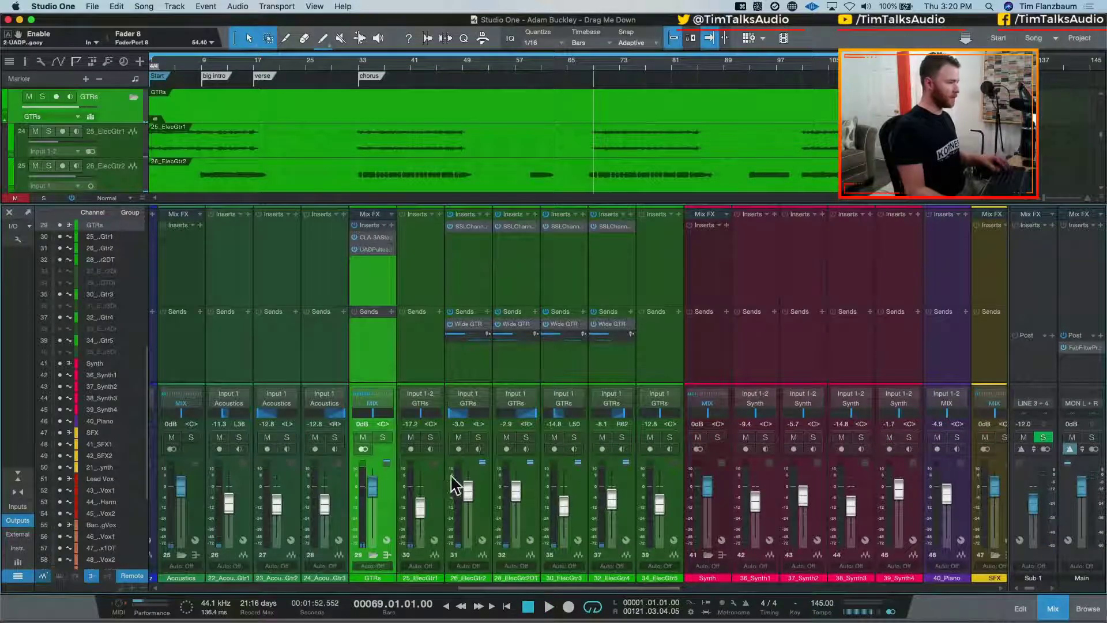
Try a lower level for 25_ElecGtr1 during playback, undo the fader change, and stop playback
{"action": "key", "text": "space"}
{"action": "left_click_drag", "start_coordinate": [421, 508], "coordinate": [432, 538]}
{"action": "key", "text": "super+z"}
{"action": "key", "text": "super+z"}
{"action": "key", "text": "super+z"}
{"action": "key", "text": "super+z"}
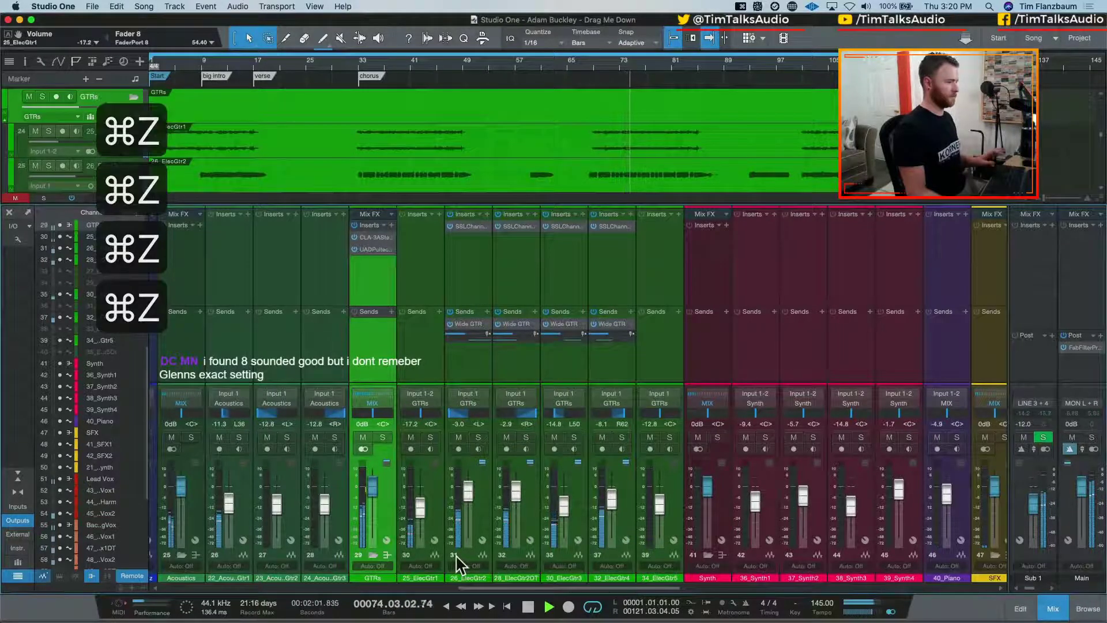
{"action": "key", "text": "super+shift+z"}
{"action": "key", "text": "space"}
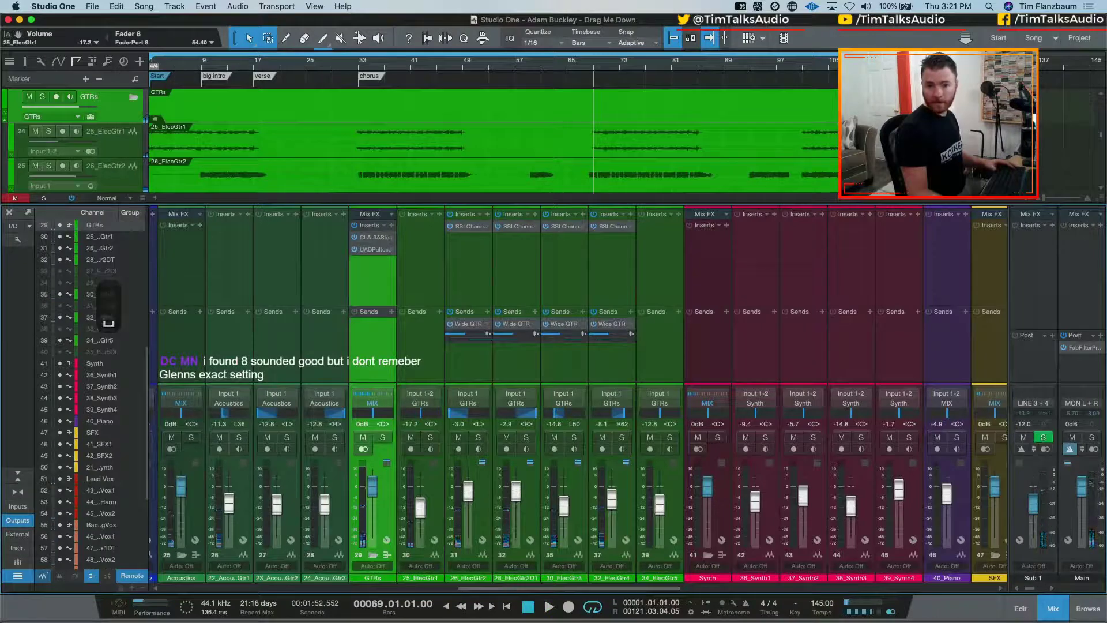
Check the Pultec on the GTRs bus, close it, and audition the mix from bar 59 with the bass channels in view
{"action": "left_click", "coordinate": [375, 249]}
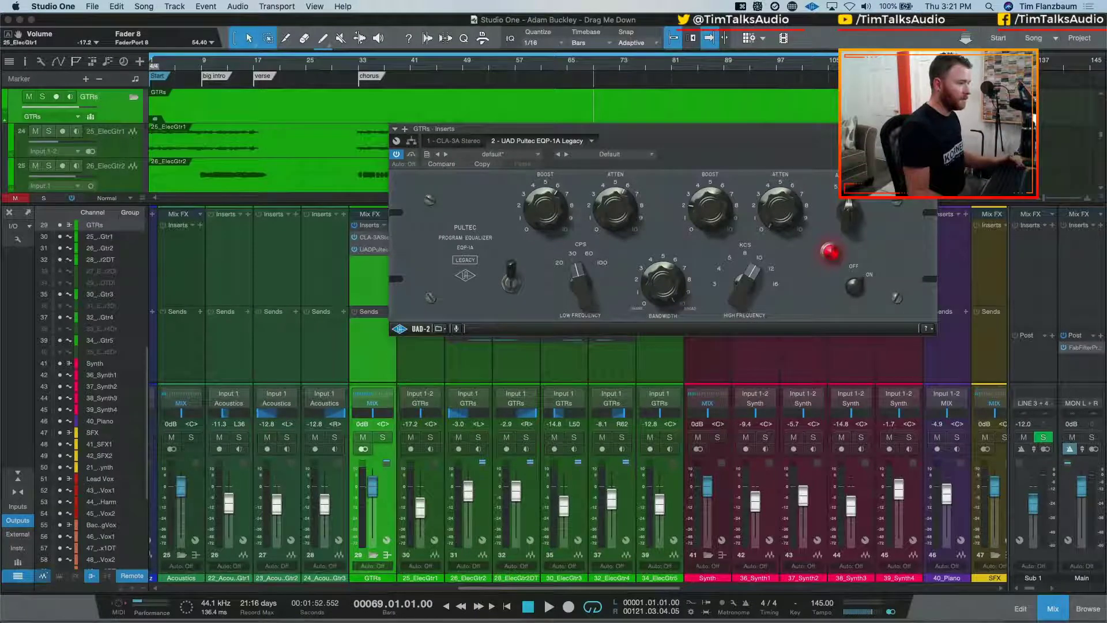
{"action": "left_click", "coordinate": [930, 128]}
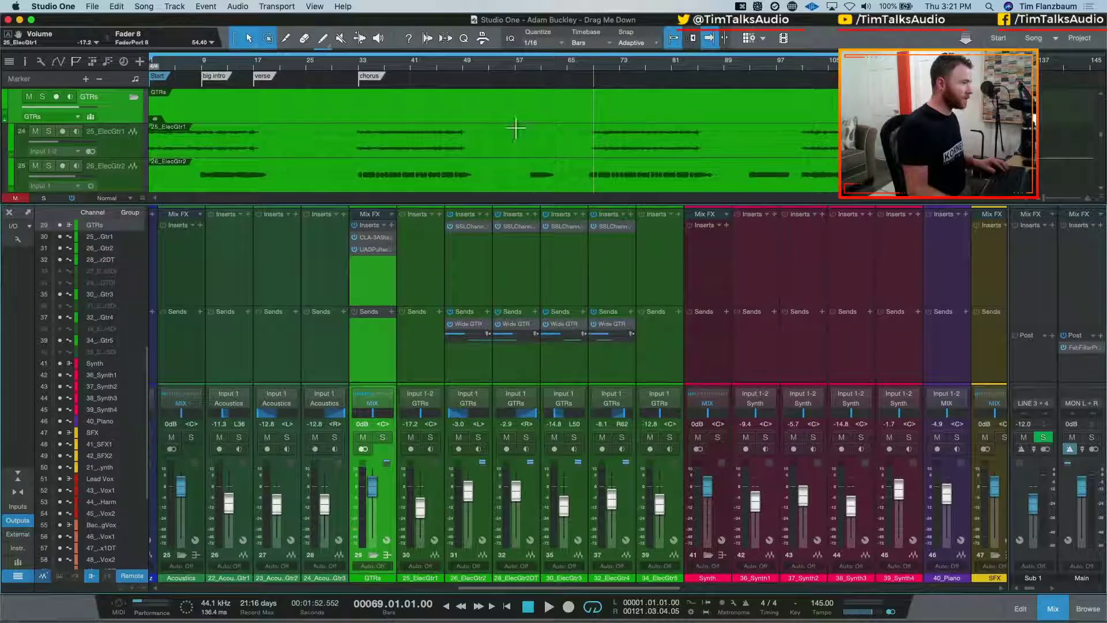
{"action": "left_click", "coordinate": [529, 64]}
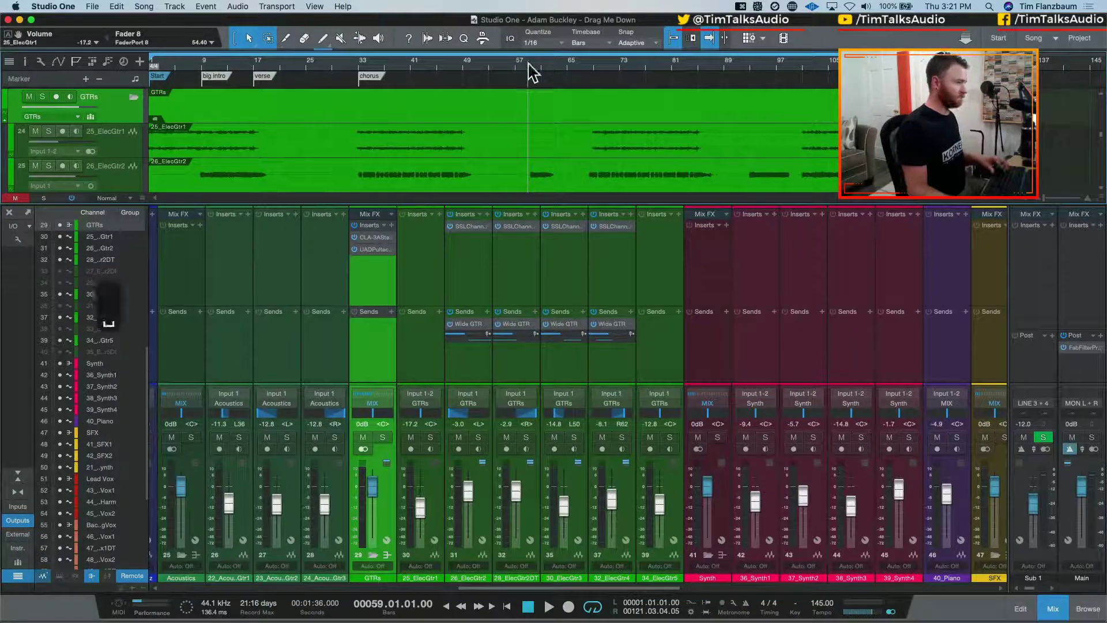
{"action": "key", "text": "space"}
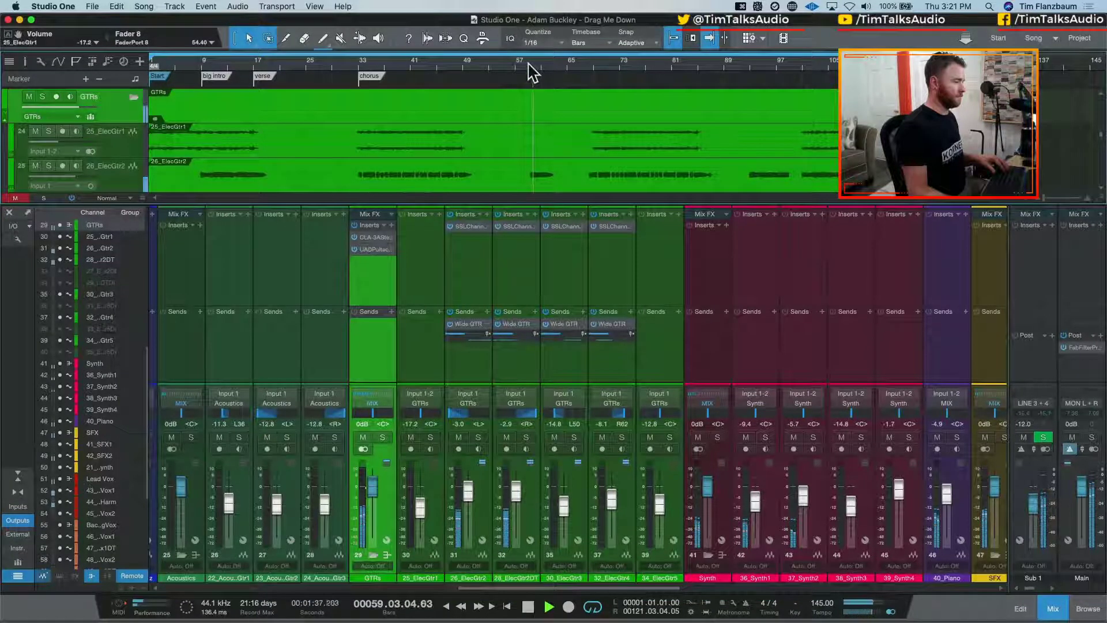
{"action": "left_click_drag", "start_coordinate": [677, 588], "coordinate": [547, 588]}
{"action": "key", "text": "space"}
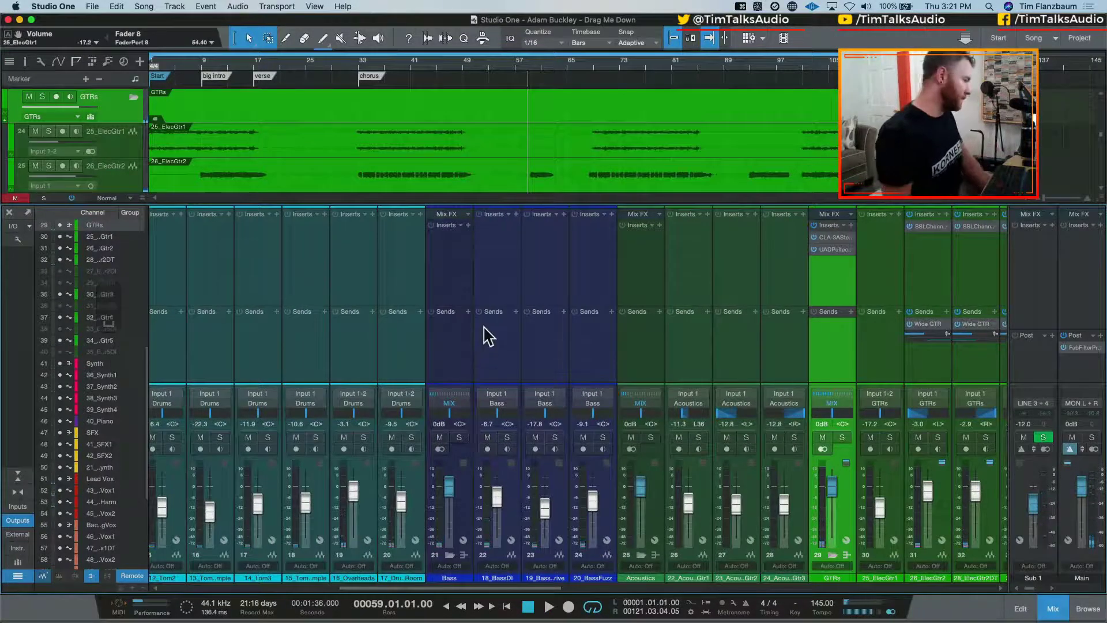
{"action": "key", "text": "space"}
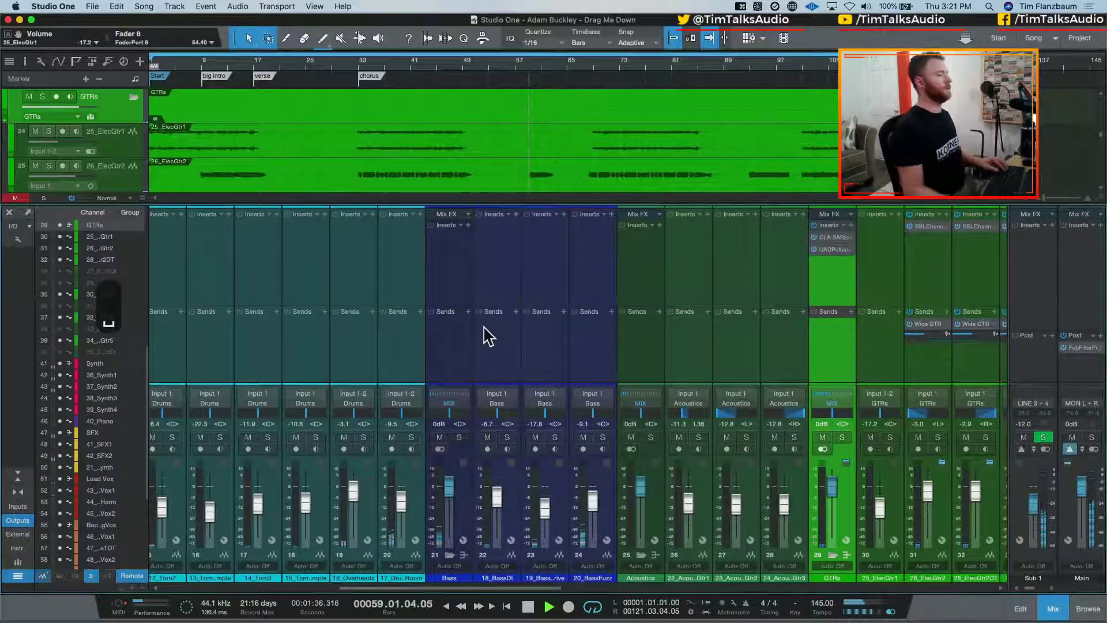
{"action": "key", "text": "space"}
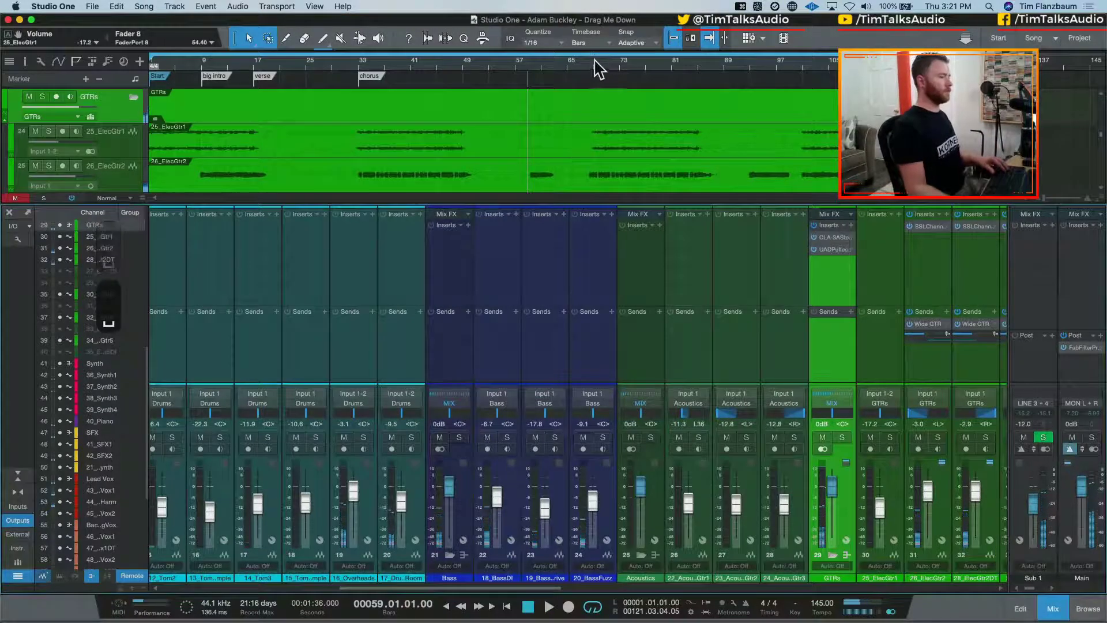
Insert a marker named chorus at bar 69
{"action": "left_click", "coordinate": [594, 68]}
{"action": "type", "text": "ychorus"}
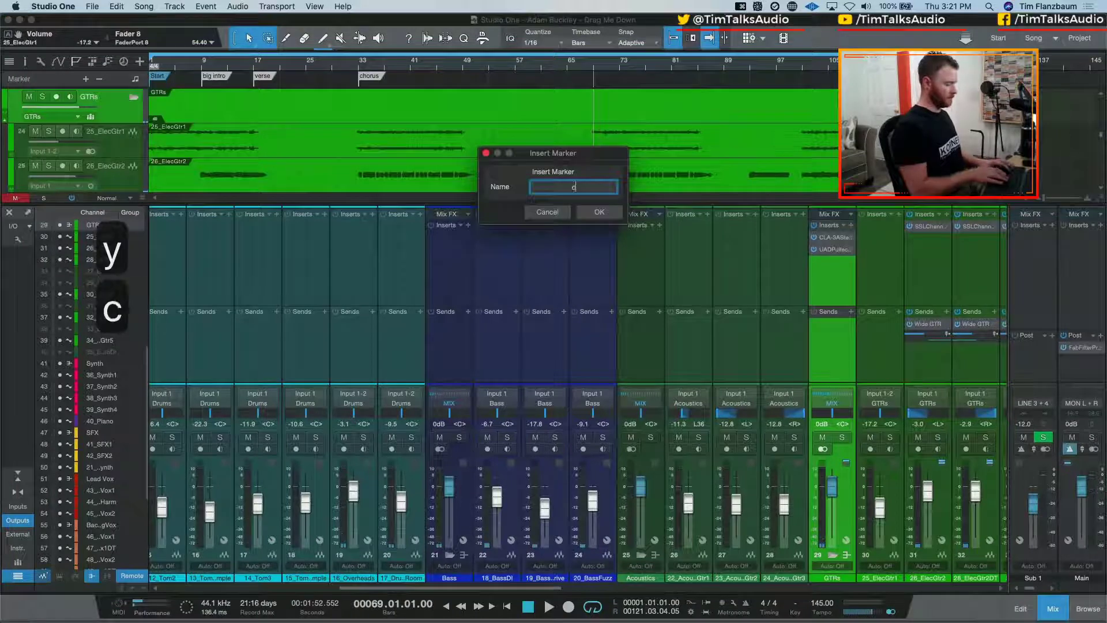
{"action": "key", "text": "Return"}
Play the second chorus, briefly solo 18_BassDI, solo 19_BassOverdrive instead and raise its level to 0 dB
{"action": "key", "text": "space"}
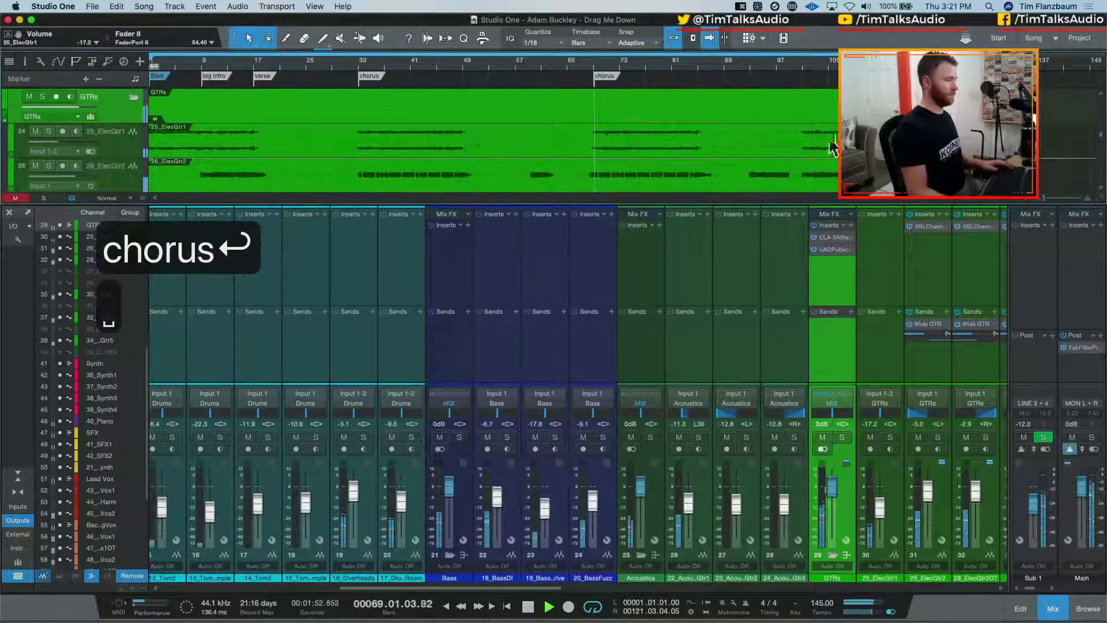
{"action": "left_click", "coordinate": [508, 437]}
{"action": "left_click", "coordinate": [508, 438]}
{"action": "left_click", "coordinate": [554, 438]}
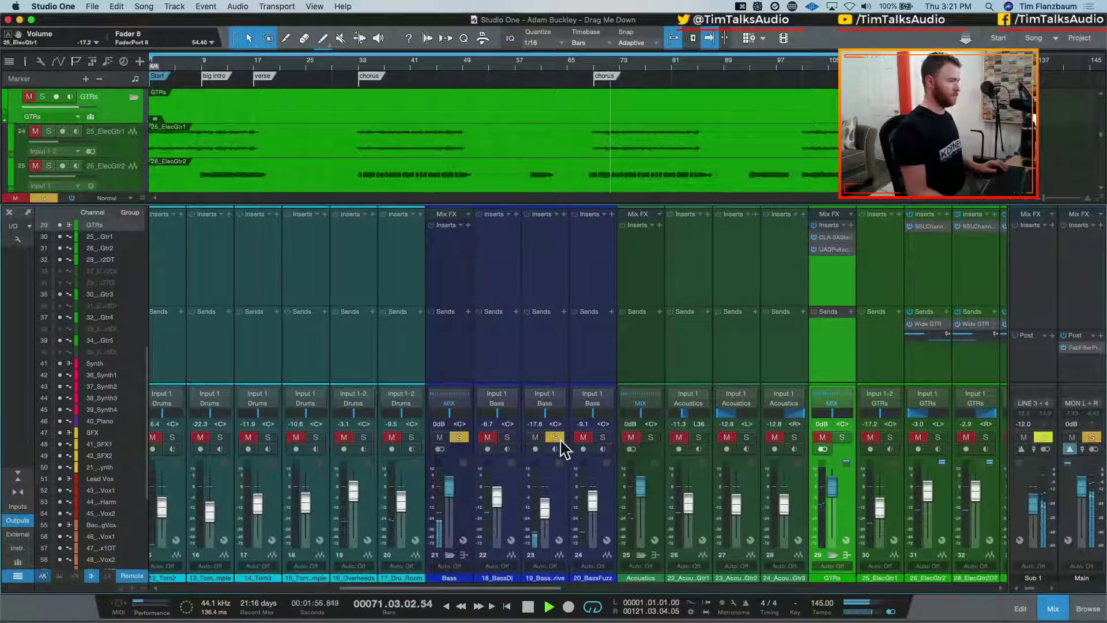
{"action": "left_click_drag", "start_coordinate": [544, 507], "coordinate": [547, 487]}
Audition the bass DI and fuzz tracks alongside the overdrive, and leave only 18_BassDI soloed within the Bass group
{"action": "left_click", "coordinate": [508, 438]}
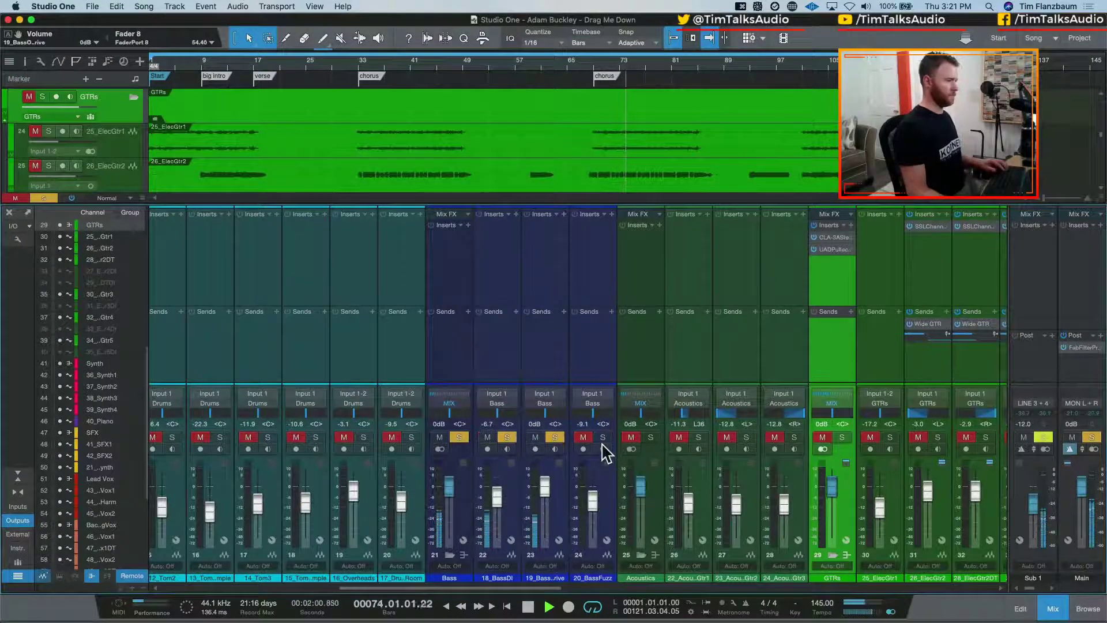
{"action": "left_click", "coordinate": [602, 438]}
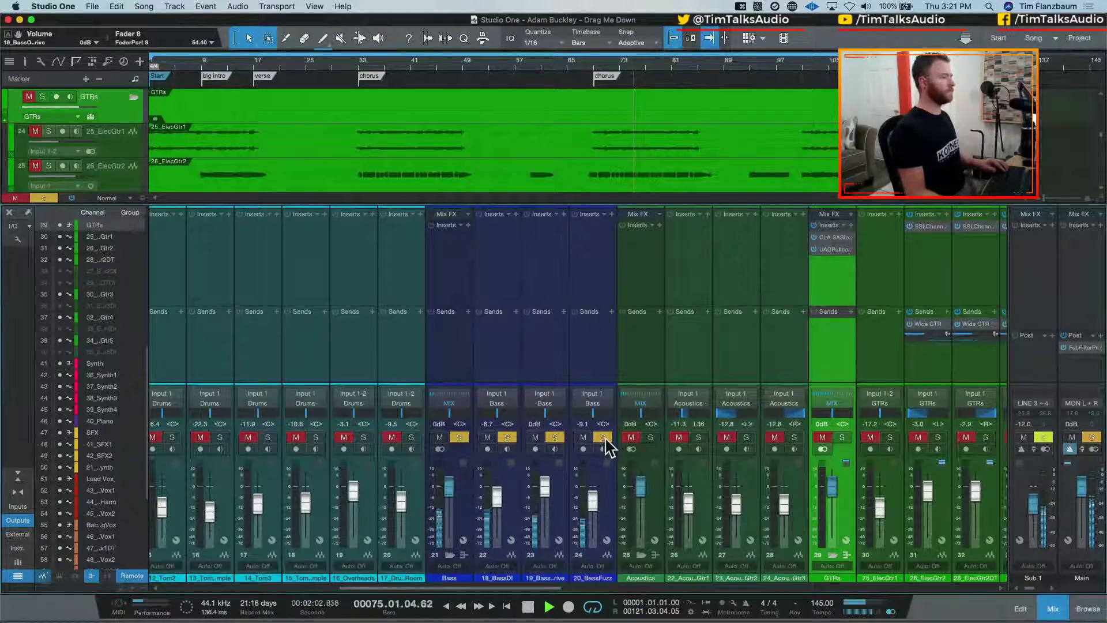
{"action": "left_click", "coordinate": [603, 438]}
{"action": "left_click", "coordinate": [506, 437]}
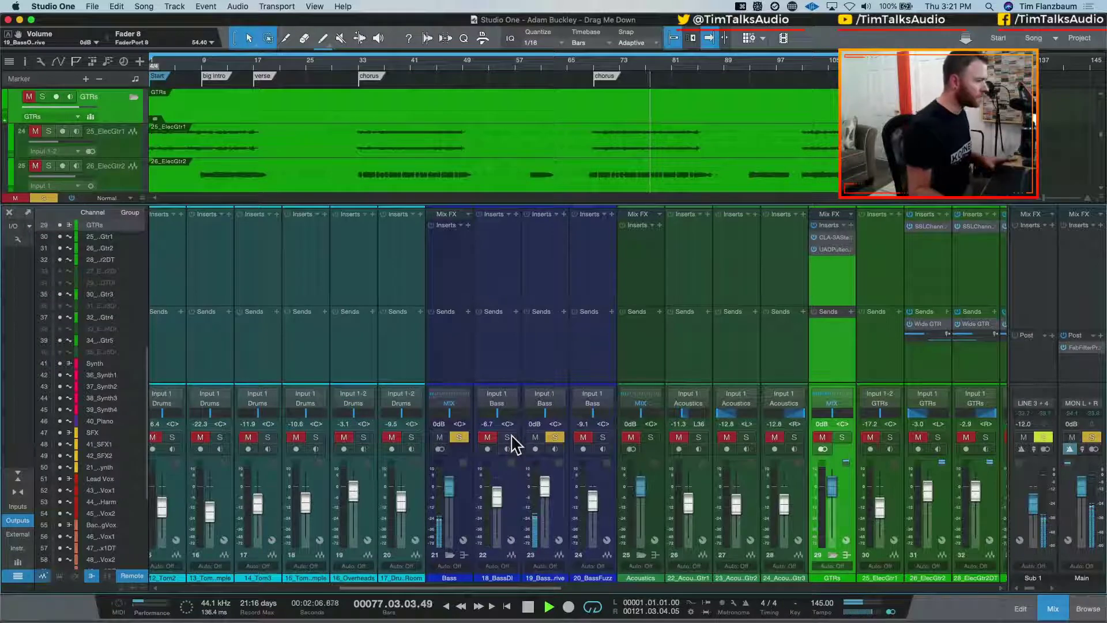
{"action": "key", "text": "space"}
{"action": "left_click", "coordinate": [507, 437]}
{"action": "left_click", "coordinate": [554, 438]}
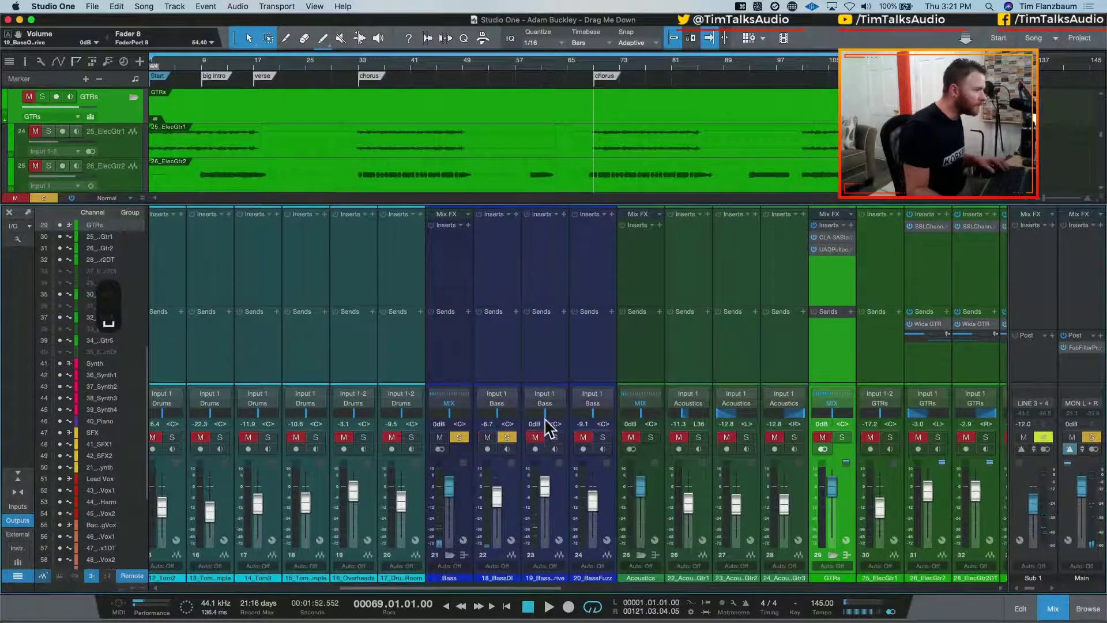
{"action": "key", "text": "space"}
{"action": "key", "text": "space"}
Insert FabFilter Pro-Q 3 on 18_BassDI, add a high cut at 200 Hz, and close the equalizer
{"action": "left_click", "coordinate": [517, 215]}
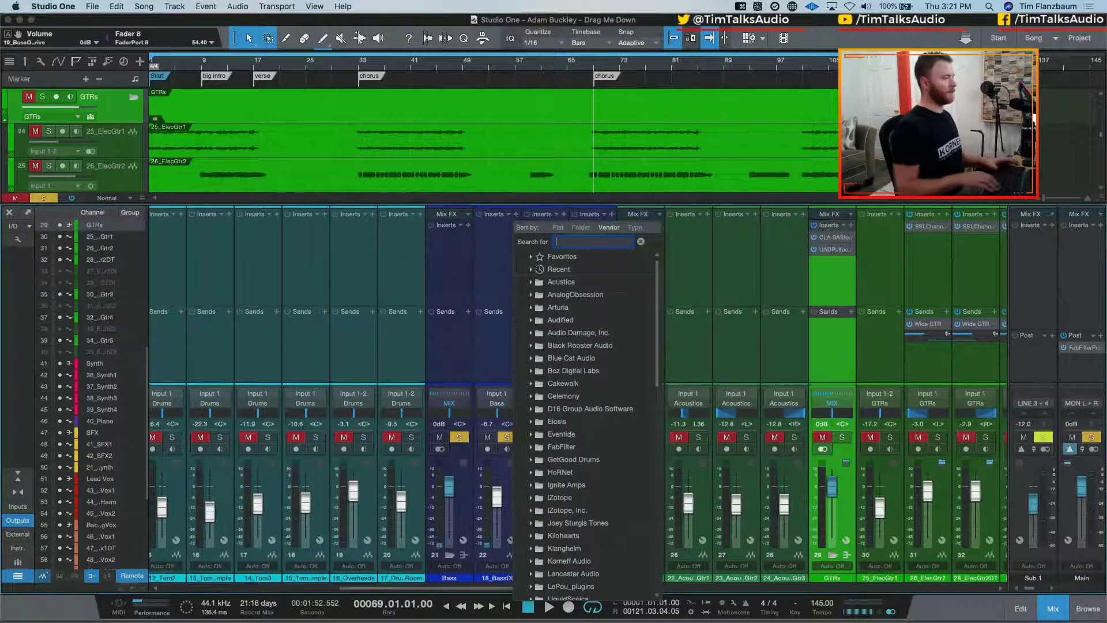
{"action": "type", "text": "fab"}
{"action": "key", "text": "Return"}
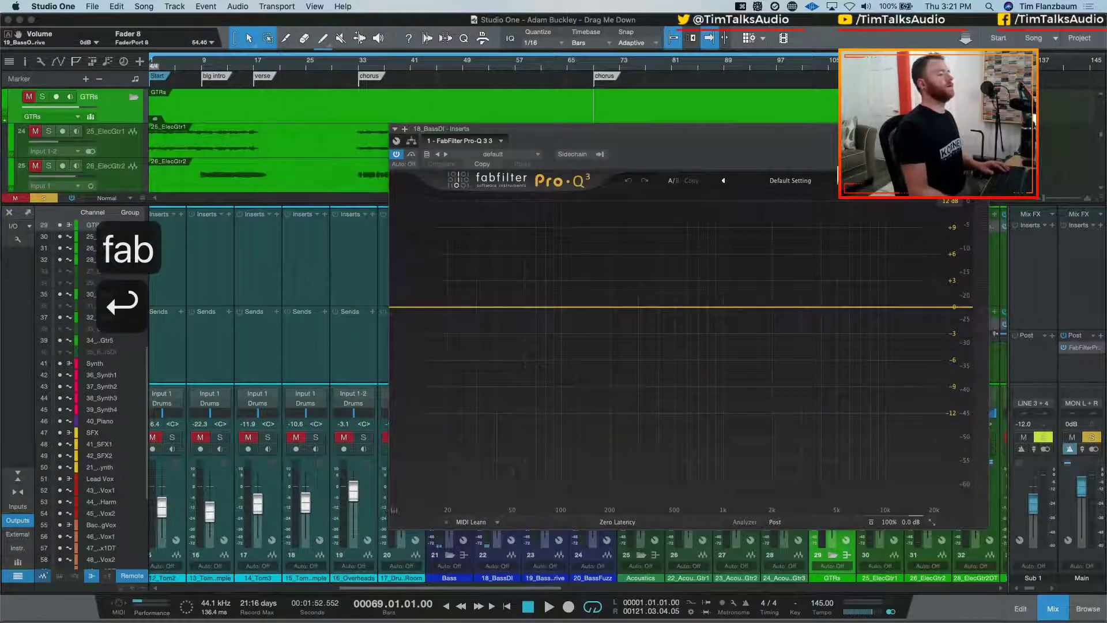
{"action": "left_click_drag", "start_coordinate": [960, 308], "coordinate": [635, 318]}
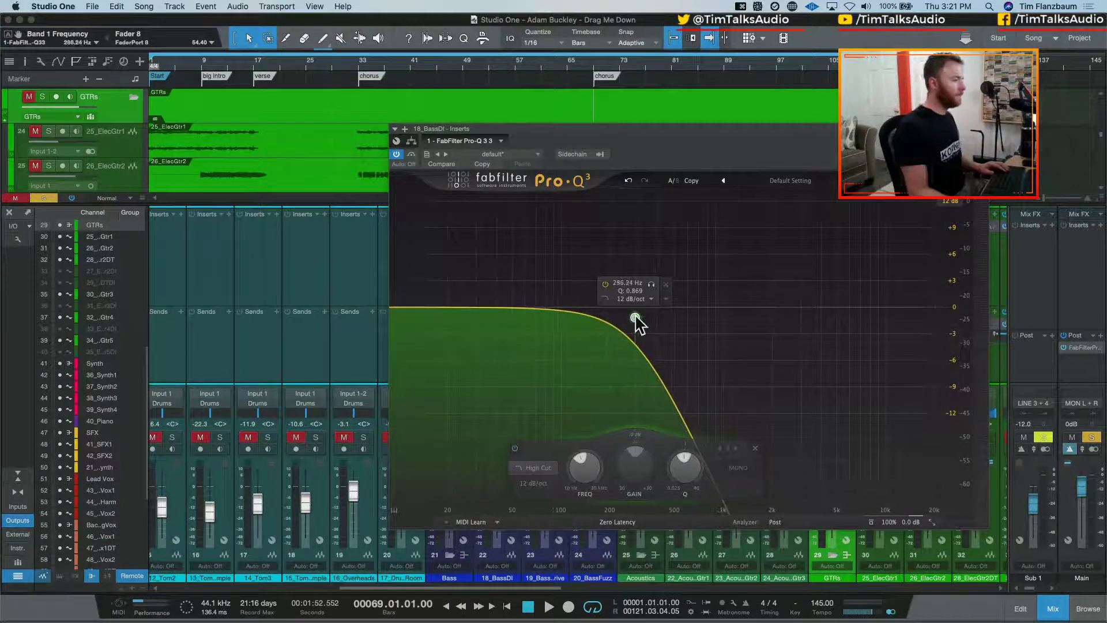
{"action": "left_click", "coordinate": [622, 282]}
{"action": "type", "text": "200"}
{"action": "key", "text": "Return"}
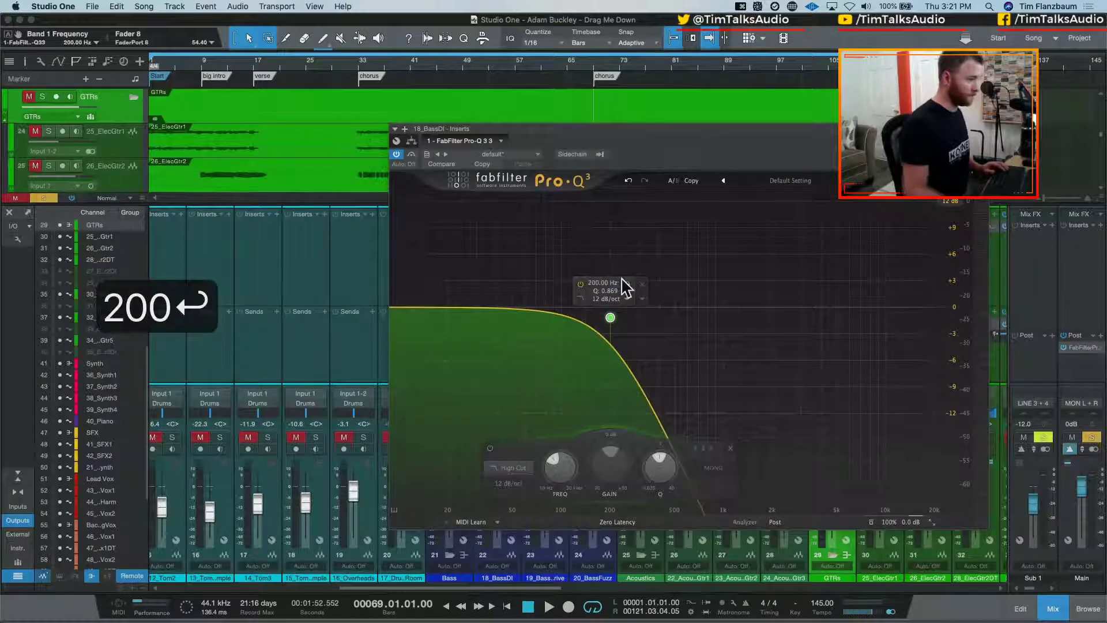
{"action": "left_click", "coordinate": [981, 129]}
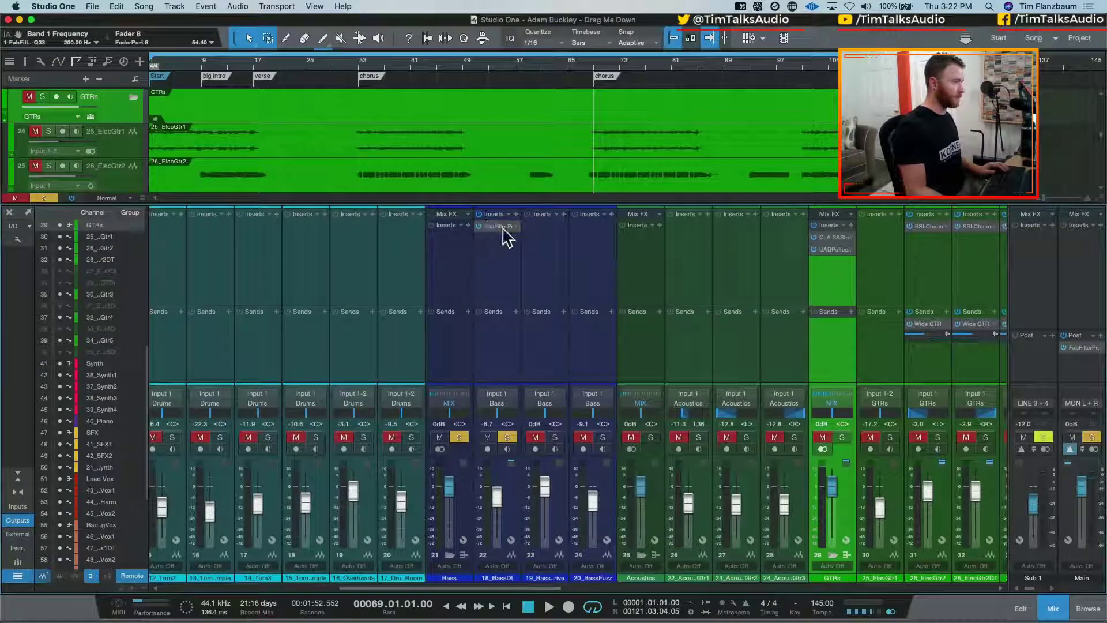
Copy the Pro-Q 3 to 19_BassOverdrive and replace its high cut with a low cut at 200 Hz
{"action": "left_click", "coordinate": [549, 237]}
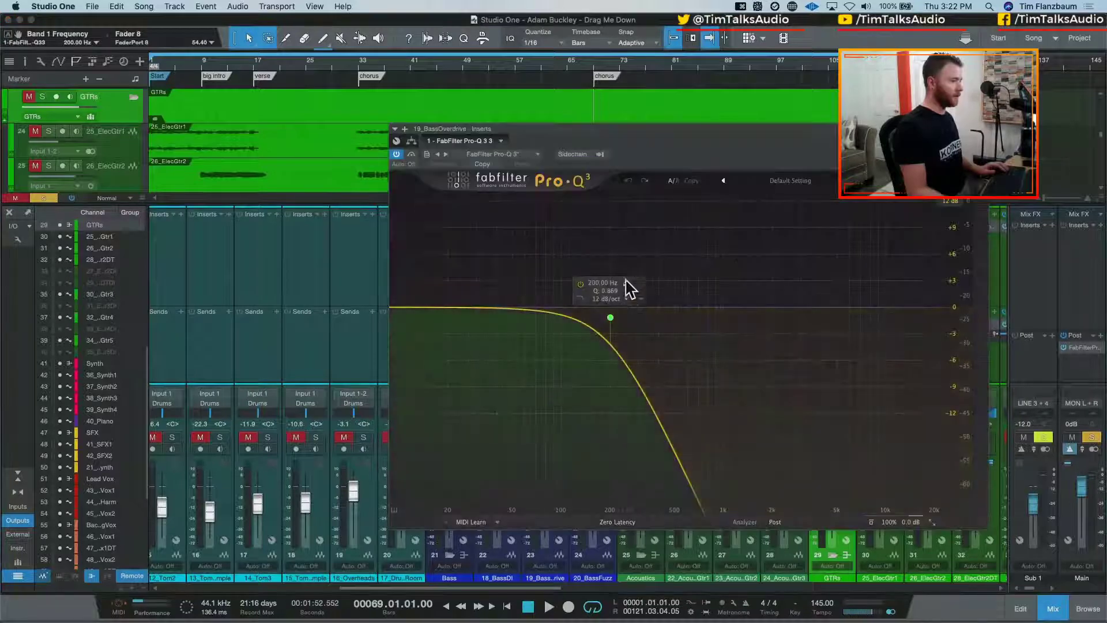
{"action": "left_click", "coordinate": [642, 283]}
{"action": "left_click", "coordinate": [409, 307]}
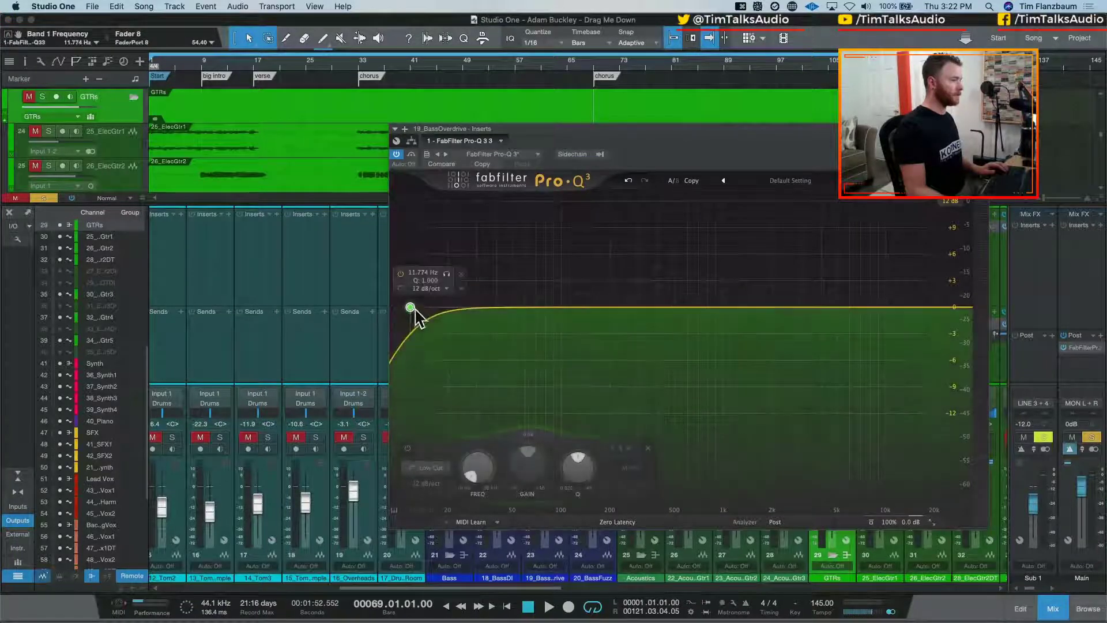
{"action": "double_click", "coordinate": [423, 272]}
{"action": "type", "text": "200"}
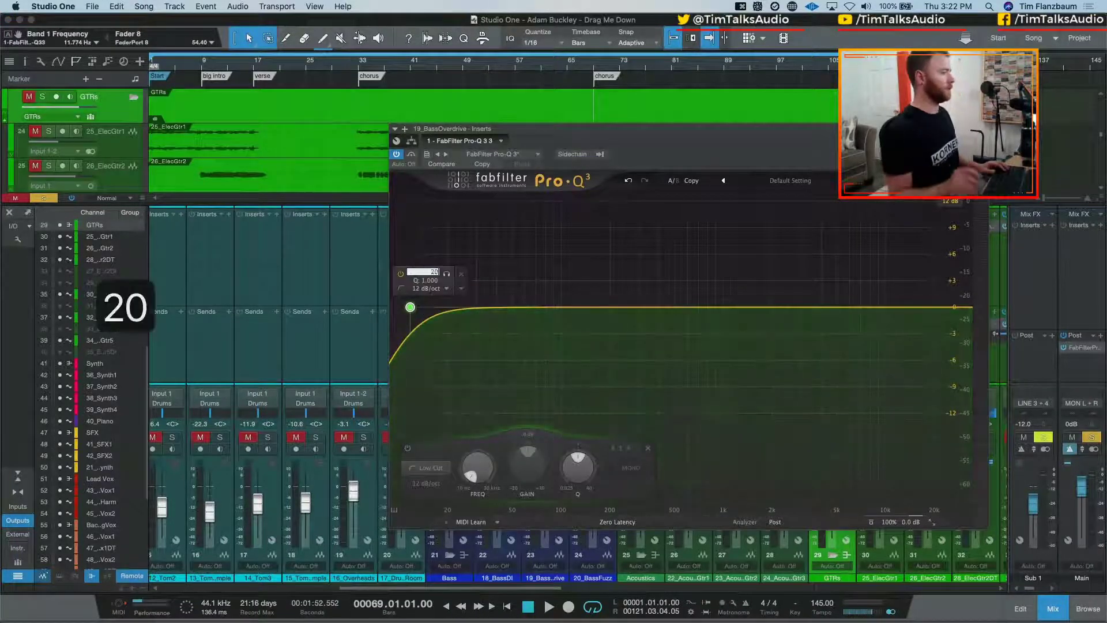
{"action": "key", "text": "Return"}
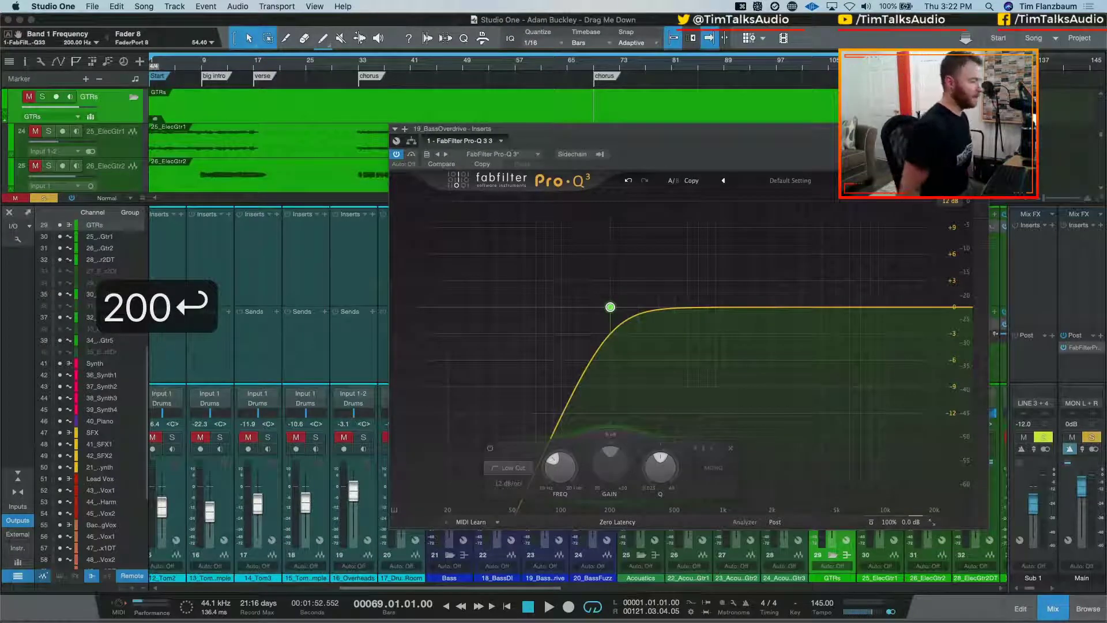
{"action": "left_click", "coordinate": [982, 129]}
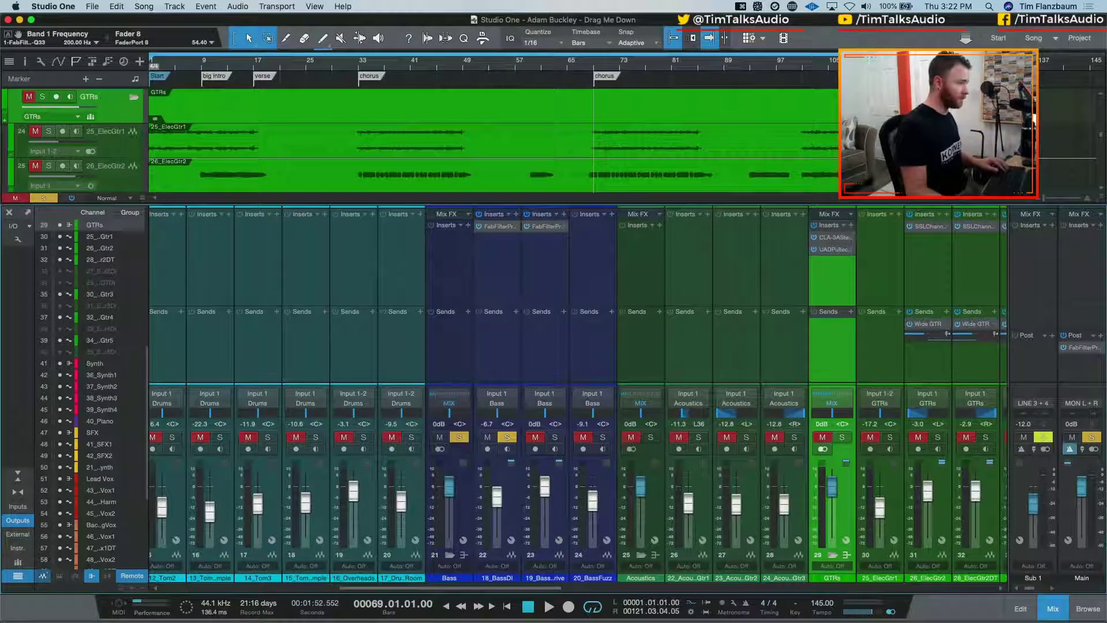
Play 18_BassDI with 19_BassOverdrive, set the DI level to -4.4 dB, and audition the DI without the overdrive
{"action": "left_click", "coordinate": [555, 437]}
{"action": "key", "text": "space"}
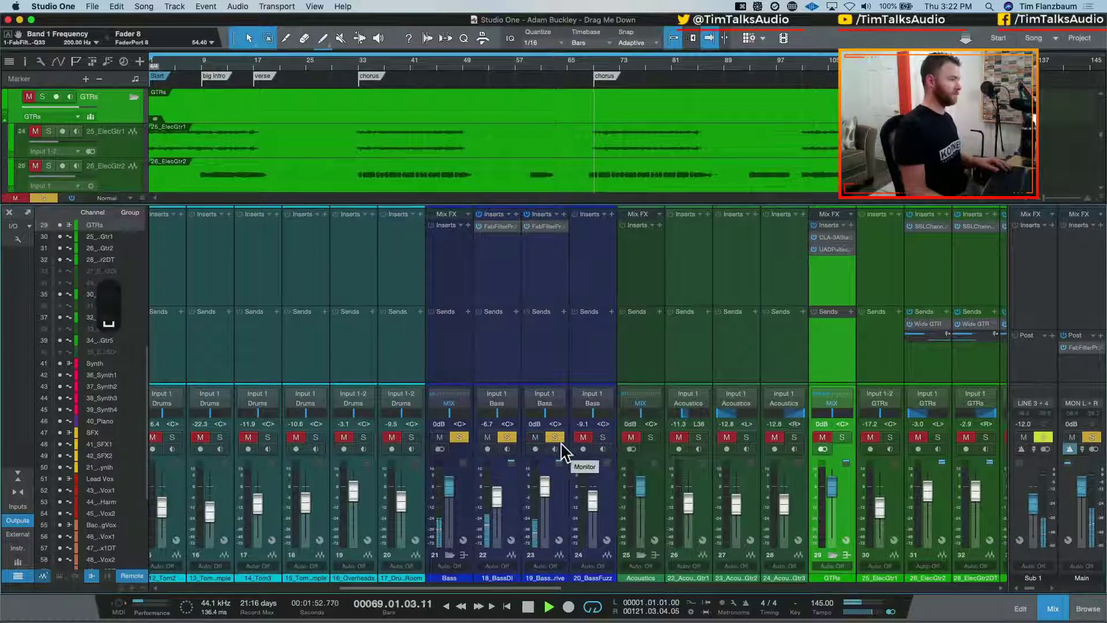
{"action": "left_click_drag", "start_coordinate": [496, 496], "coordinate": [498, 498]}
{"action": "key", "text": "space"}
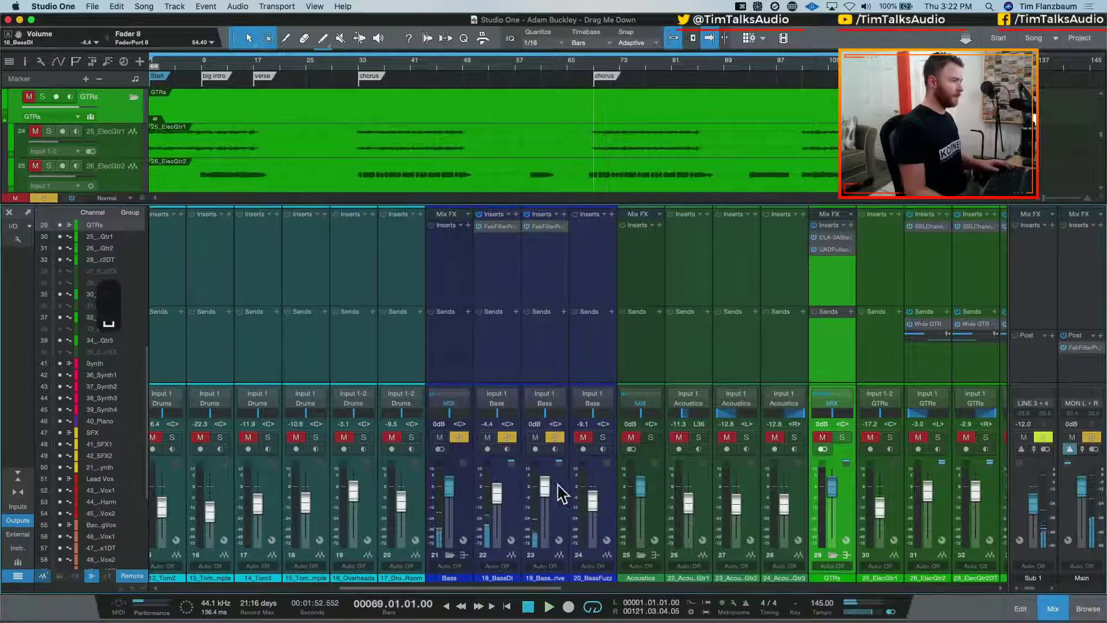
{"action": "left_click", "coordinate": [555, 437]}
{"action": "key", "text": "space"}
{"action": "key", "text": "space"}
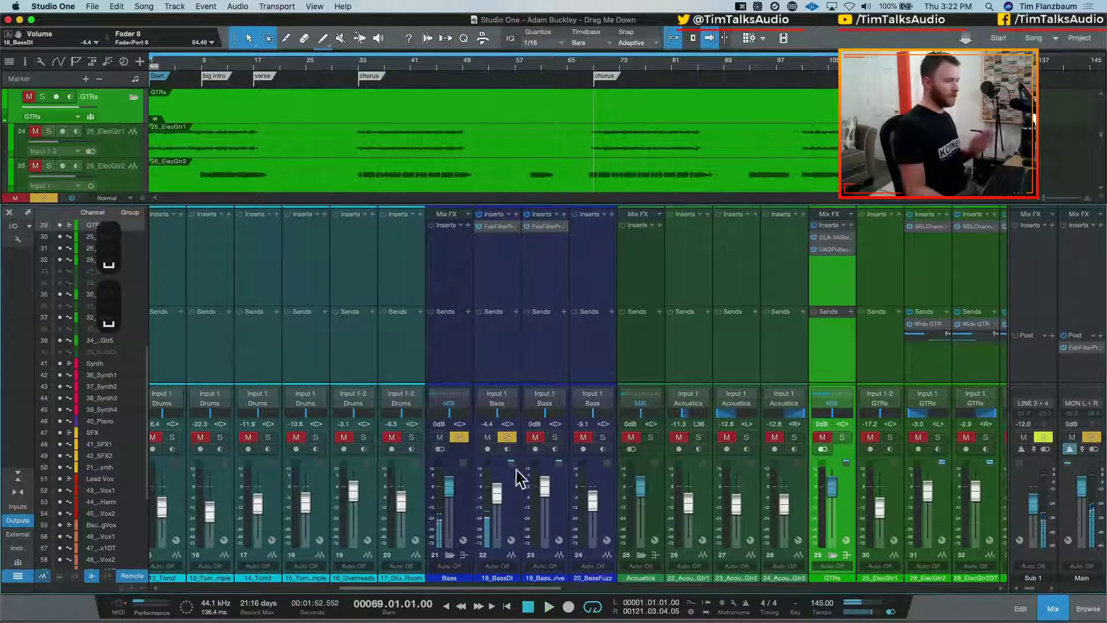
Insert L1 limiter Mono on 18_BassDI and set its linked threshold and ceiling to -9.5 dB
{"action": "left_click", "coordinate": [517, 214]}
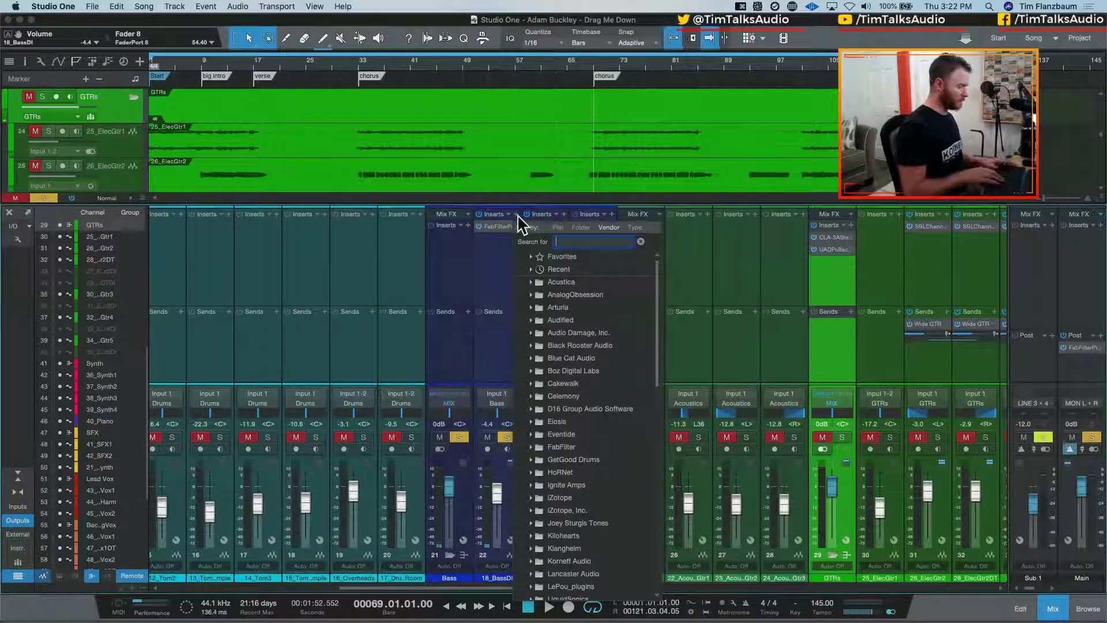
{"action": "type", "text": "l1"}
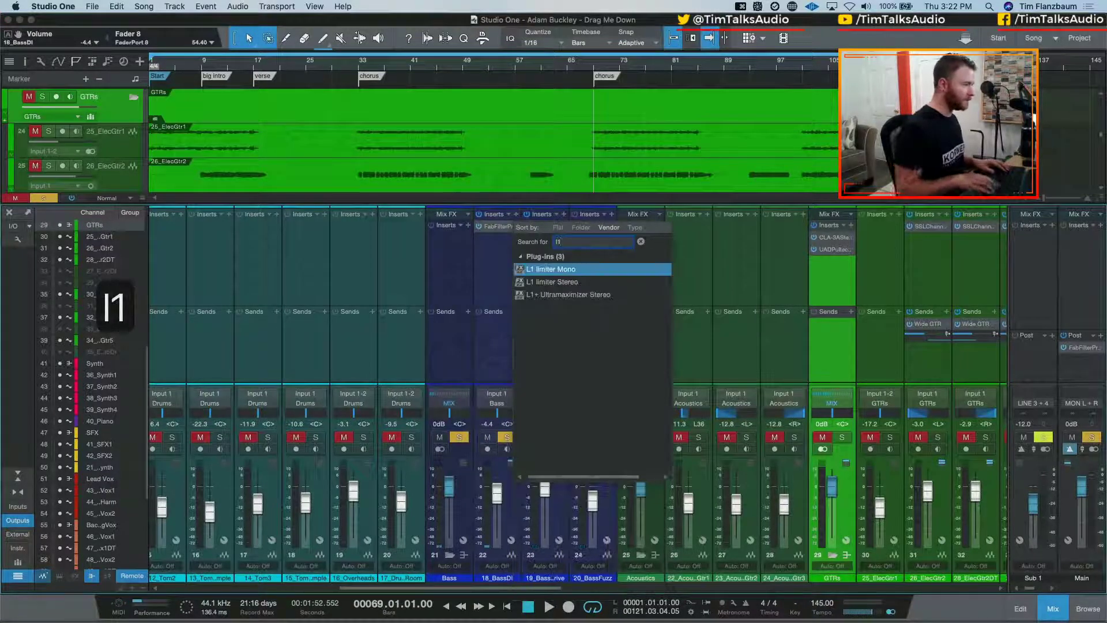
{"action": "key", "text": "Return"}
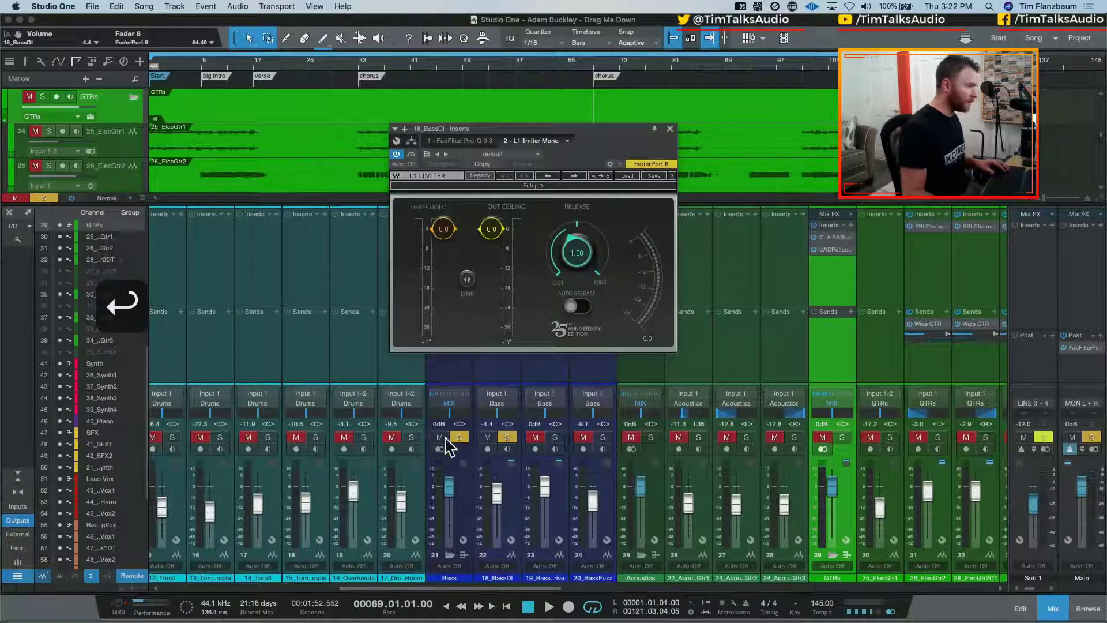
{"action": "left_click_drag", "start_coordinate": [492, 229], "coordinate": [467, 276]}
{"action": "left_click", "coordinate": [467, 279]}
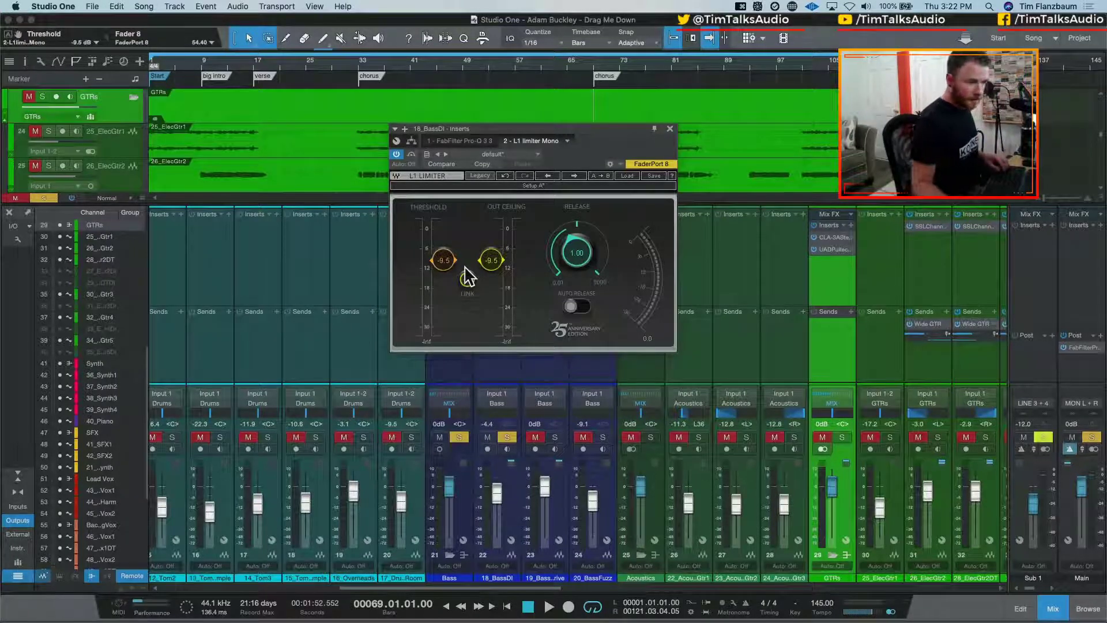
During playback, set the L1 threshold to -17.5 dB and ceiling to -10.2 dB, and solo 19_BassOverdrive alongside the DI
{"action": "key", "text": "space"}
{"action": "left_click_drag", "start_coordinate": [467, 277], "coordinate": [491, 261]}
{"action": "left_click", "coordinate": [467, 279]}
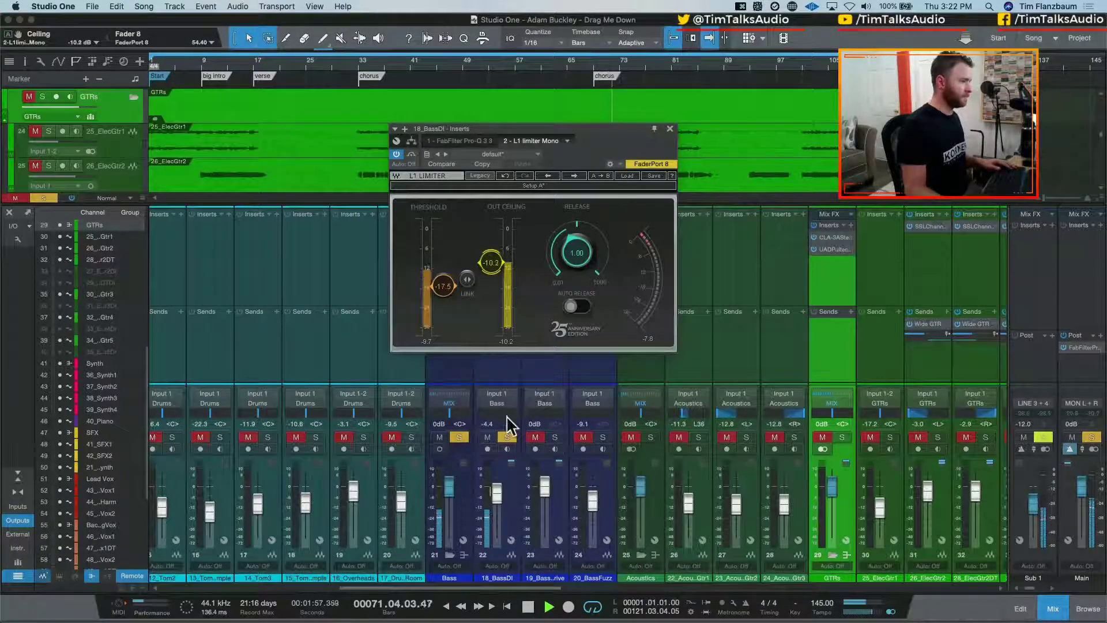
{"action": "left_click", "coordinate": [555, 437]}
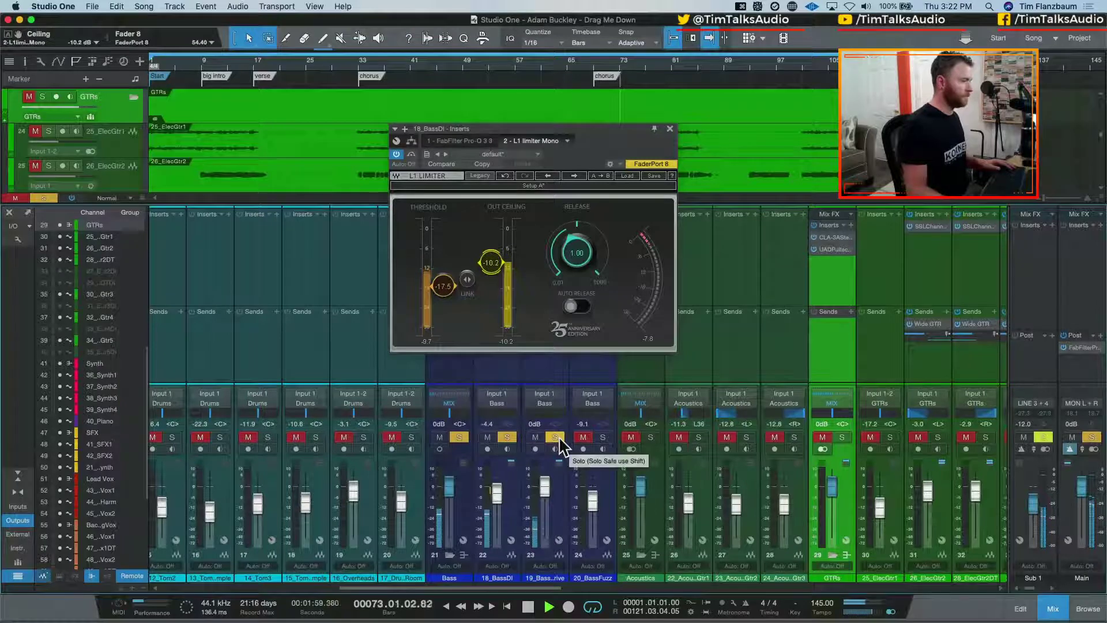
Turn on auto release in the 18_BassDI L1 limiter, clear the solos, and set its output ceiling to -6.2 dB
{"action": "left_click", "coordinate": [572, 306]}
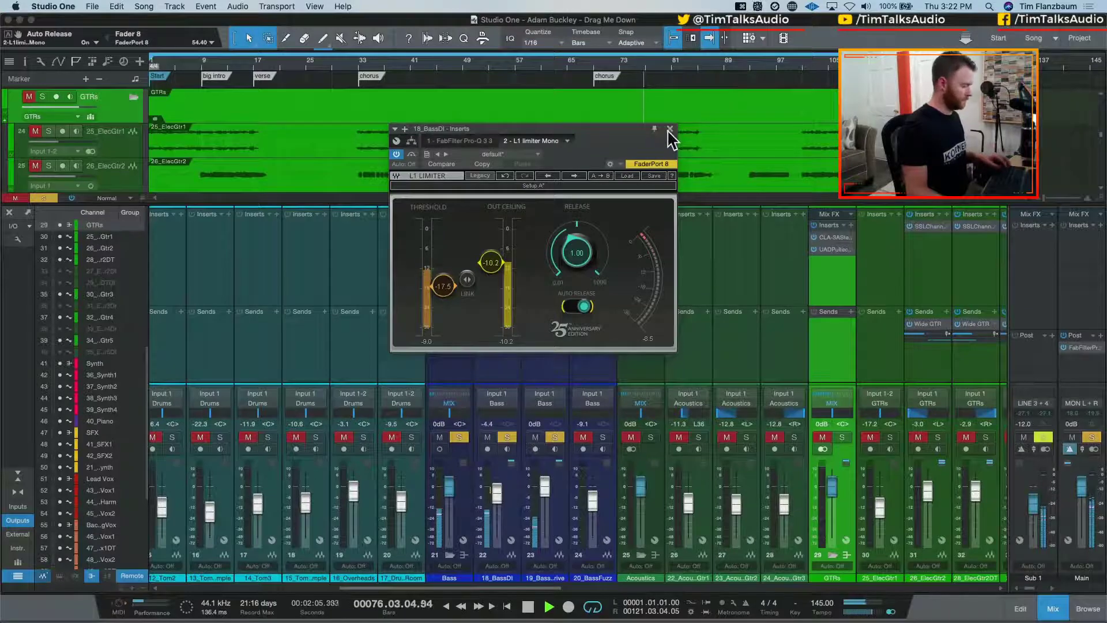
{"action": "key", "text": "shift+super+s"}
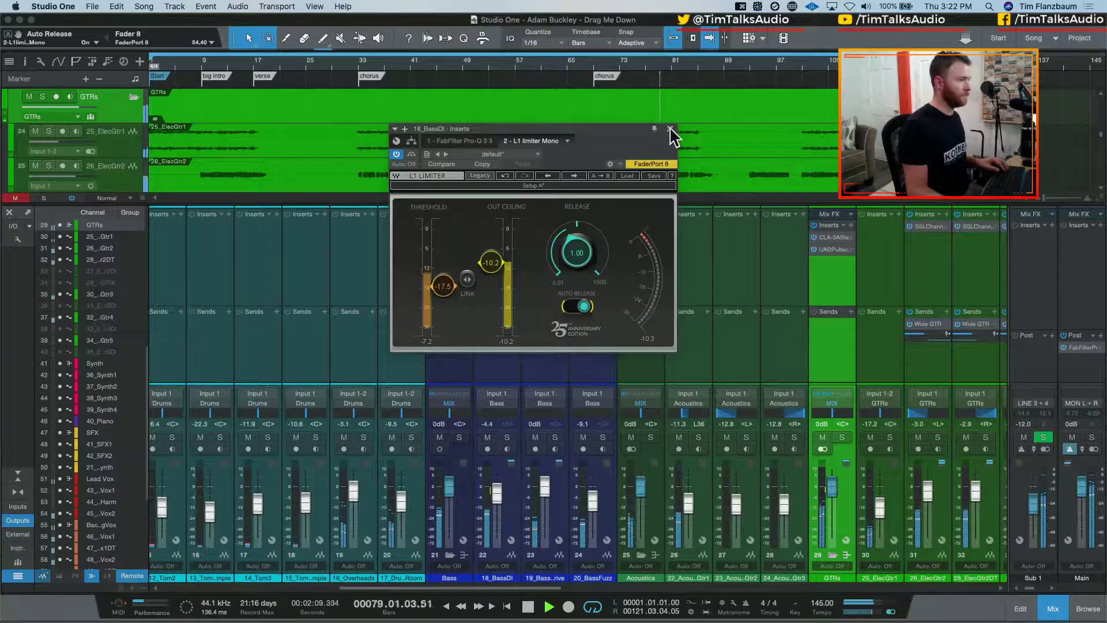
{"action": "left_click_drag", "start_coordinate": [491, 263], "coordinate": [491, 249]}
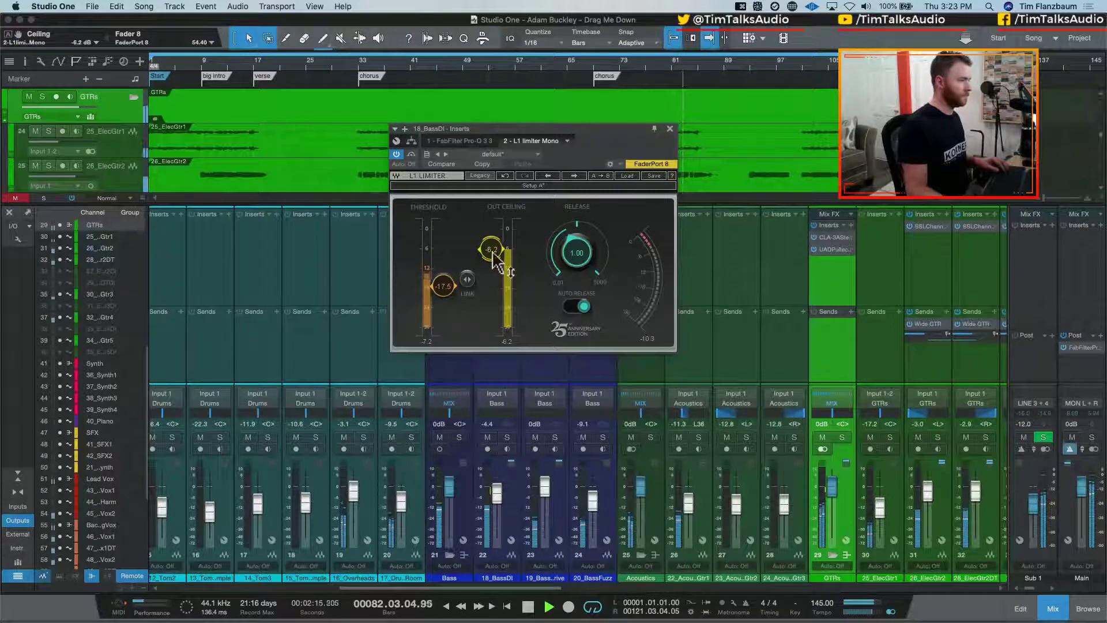
{"action": "key", "text": "space"}
{"action": "left_click", "coordinate": [670, 128]}
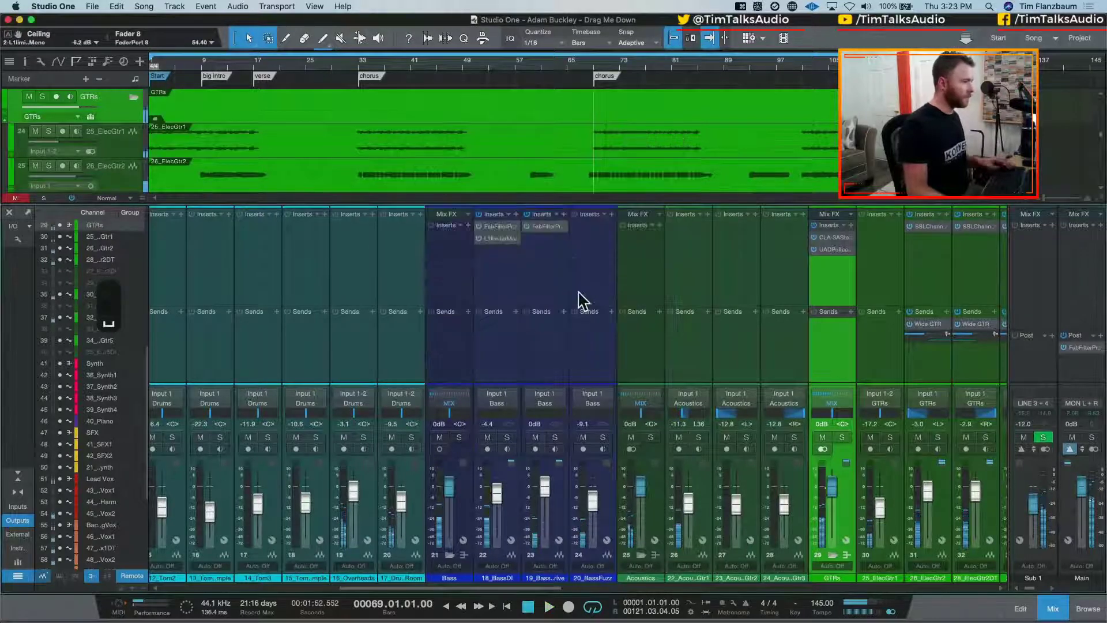
Insert the stock Compressor after the limiter on 18_BassDI and enable its external sidechain
{"action": "left_click", "coordinate": [516, 214]}
{"action": "type", "text": "comp"}
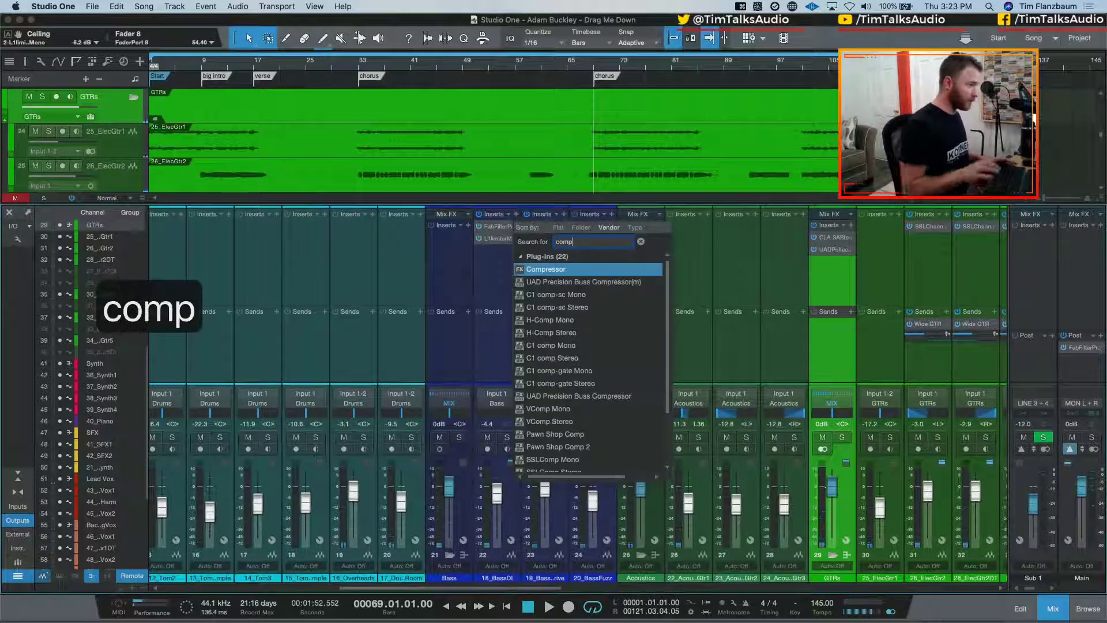
{"action": "key", "text": "Return"}
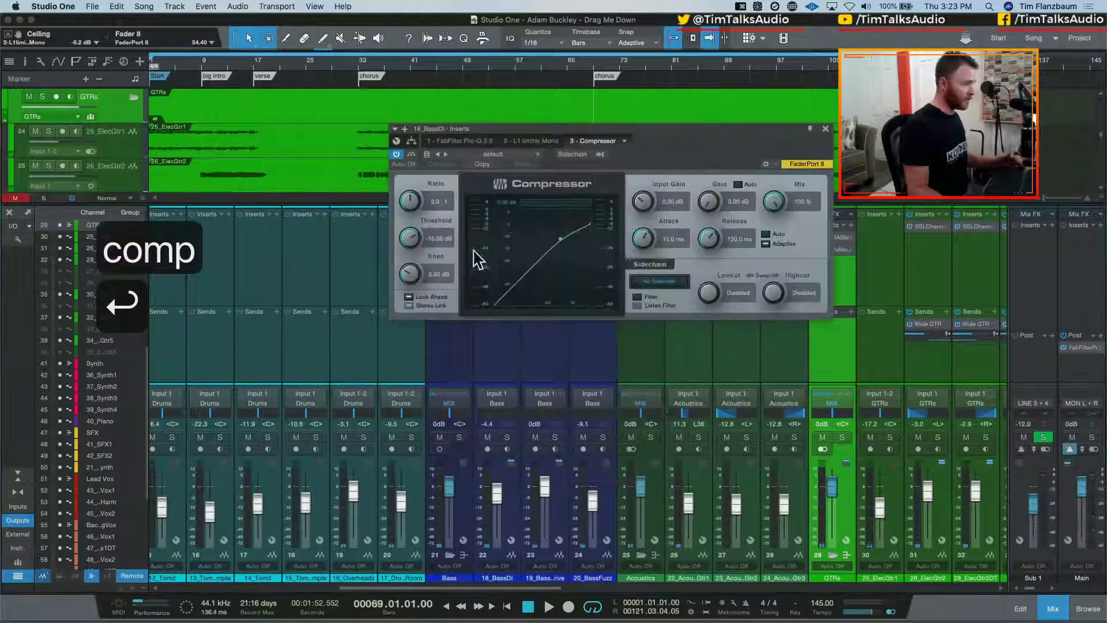
{"action": "left_click", "coordinate": [599, 154]}
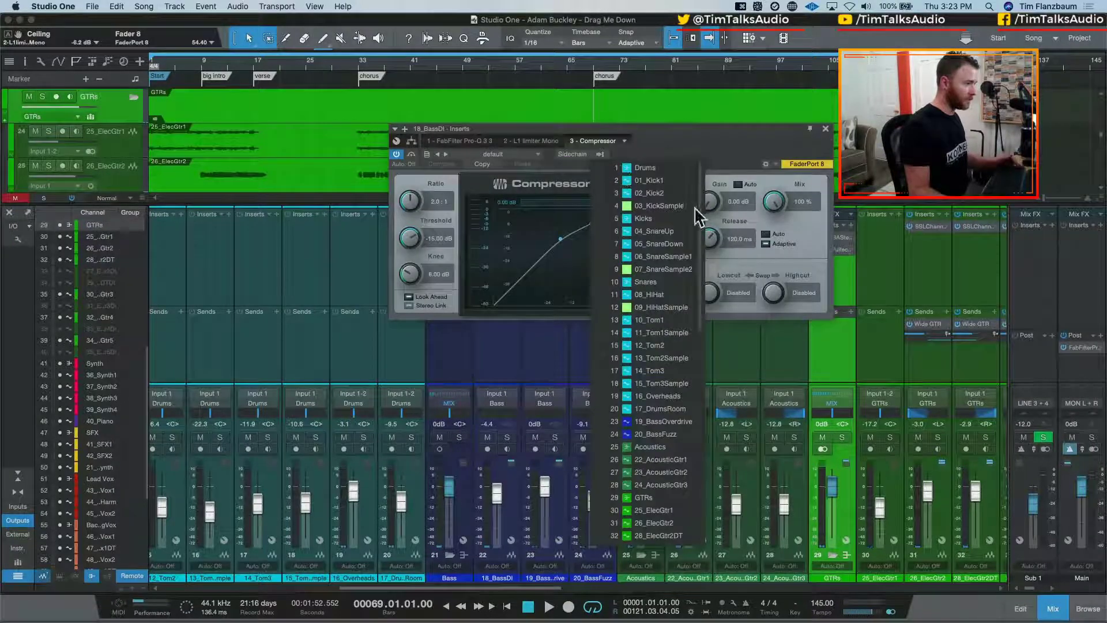
{"action": "left_click", "coordinate": [716, 144]}
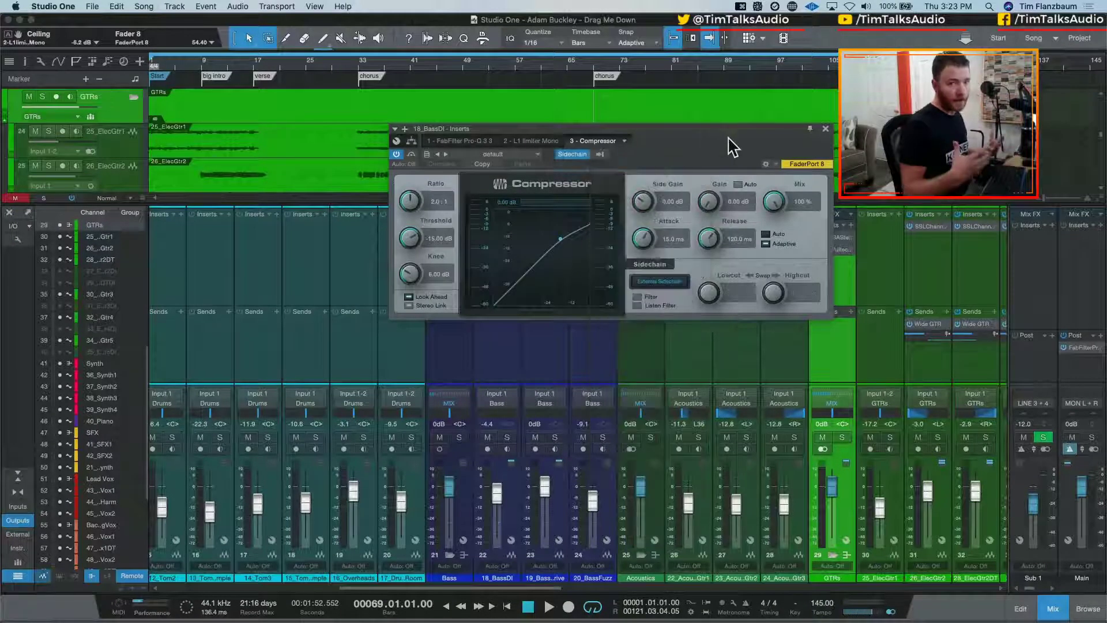
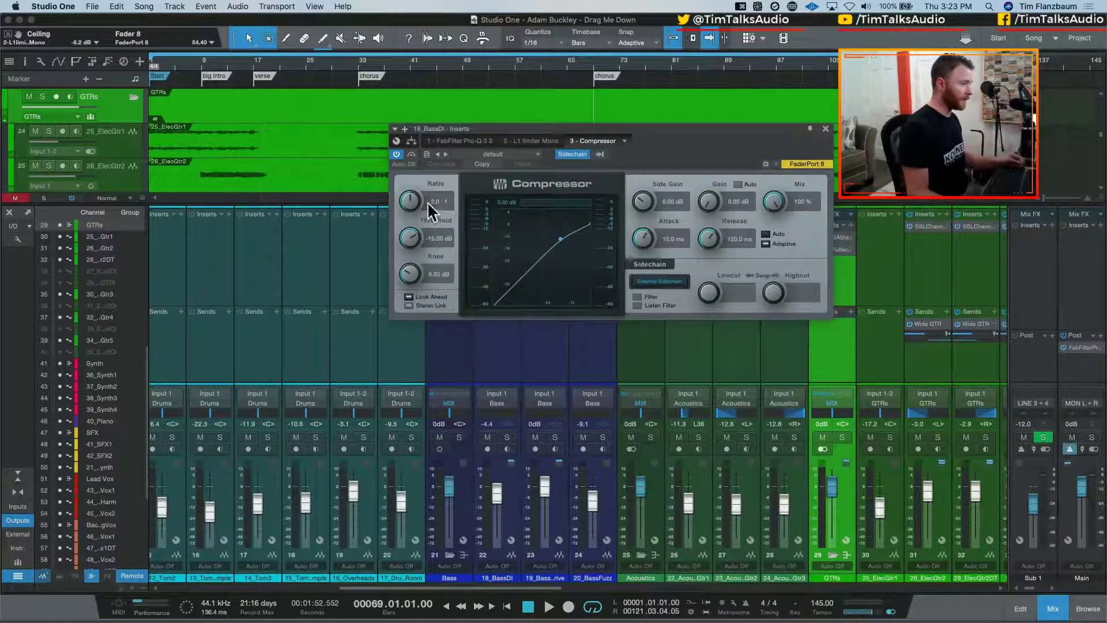
Set the 18_BassDI Compressor to a 4:1 ratio, 0.10 dB knee, 10 ms attack and 80 ms release
{"action": "type", "text": "4"}
{"action": "key", "text": "Return"}
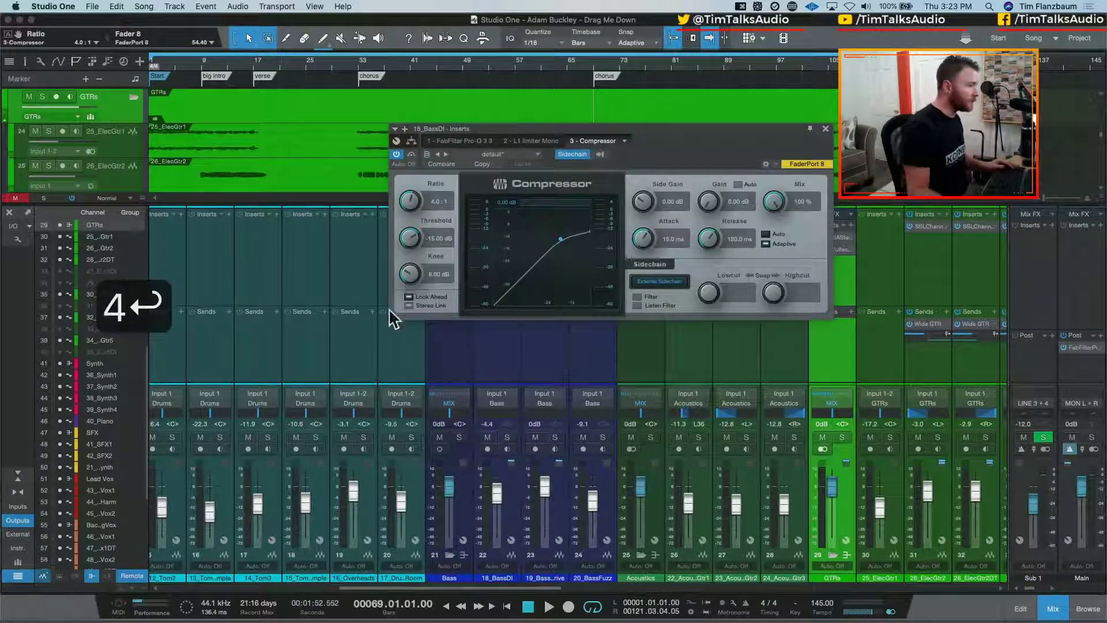
{"action": "left_click_drag", "start_coordinate": [415, 274], "coordinate": [447, 452]}
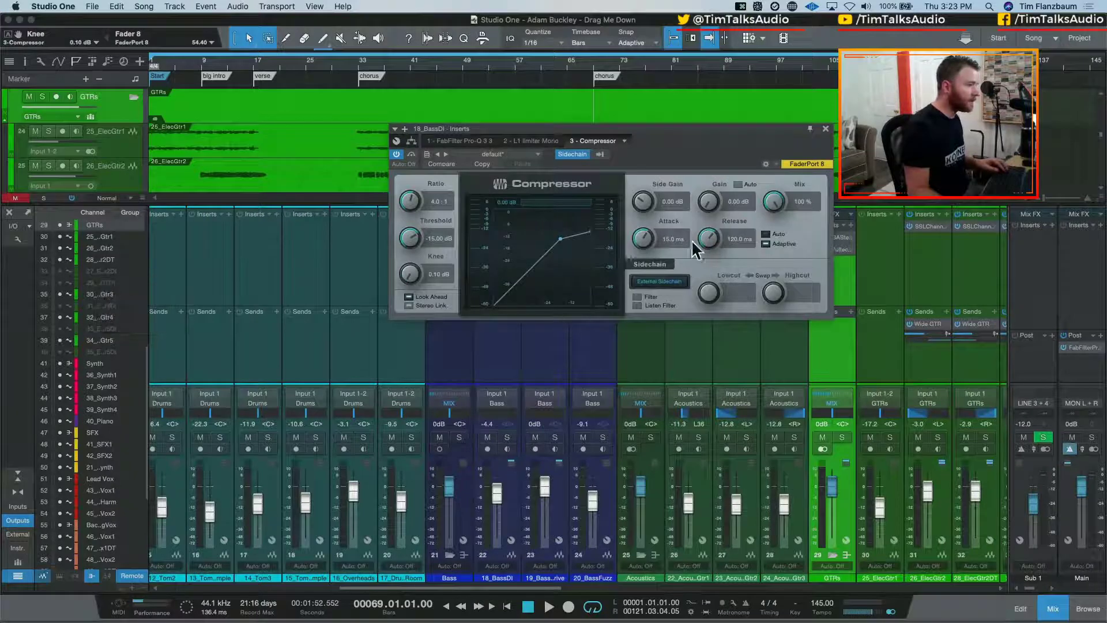
{"action": "left_click", "coordinate": [676, 238]}
{"action": "type", "text": "10"}
{"action": "key", "text": "Return"}
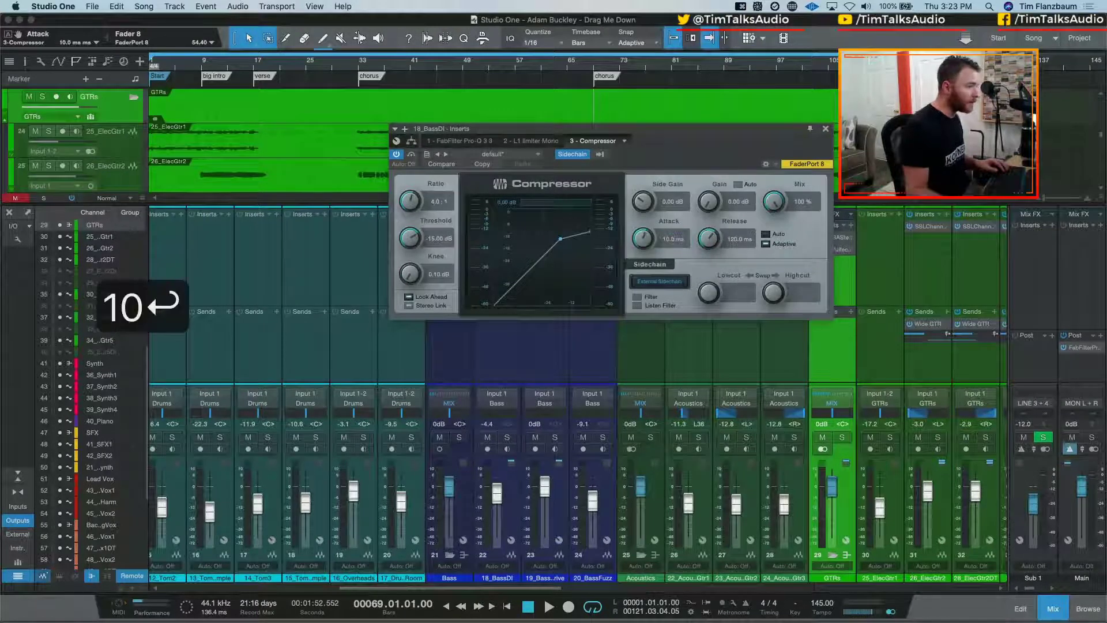
{"action": "type", "text": "80"}
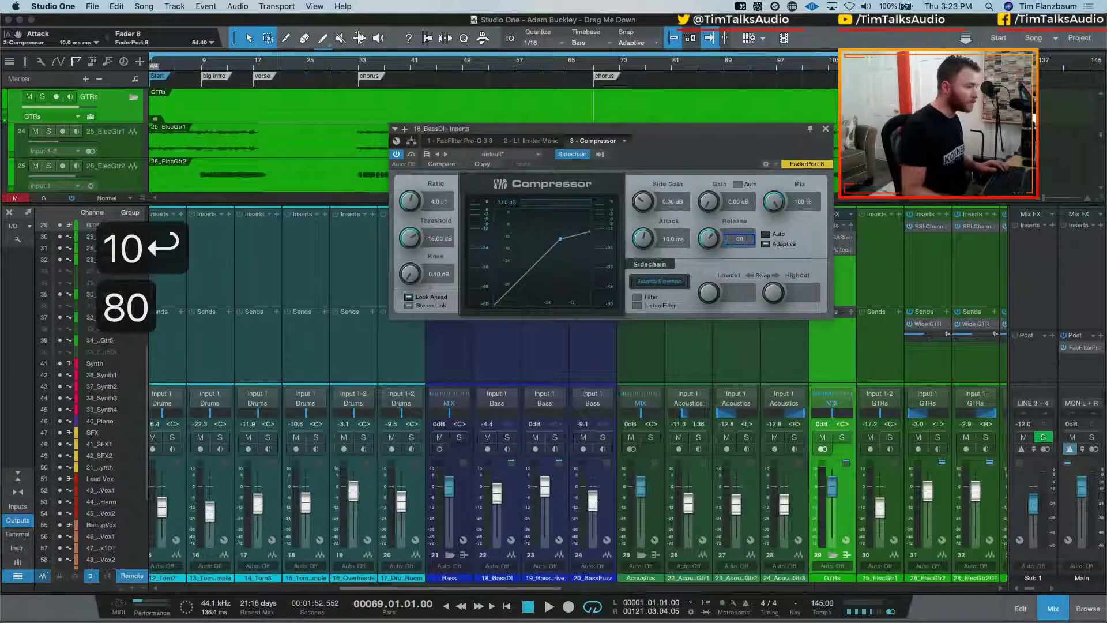
{"action": "key", "text": "Return"}
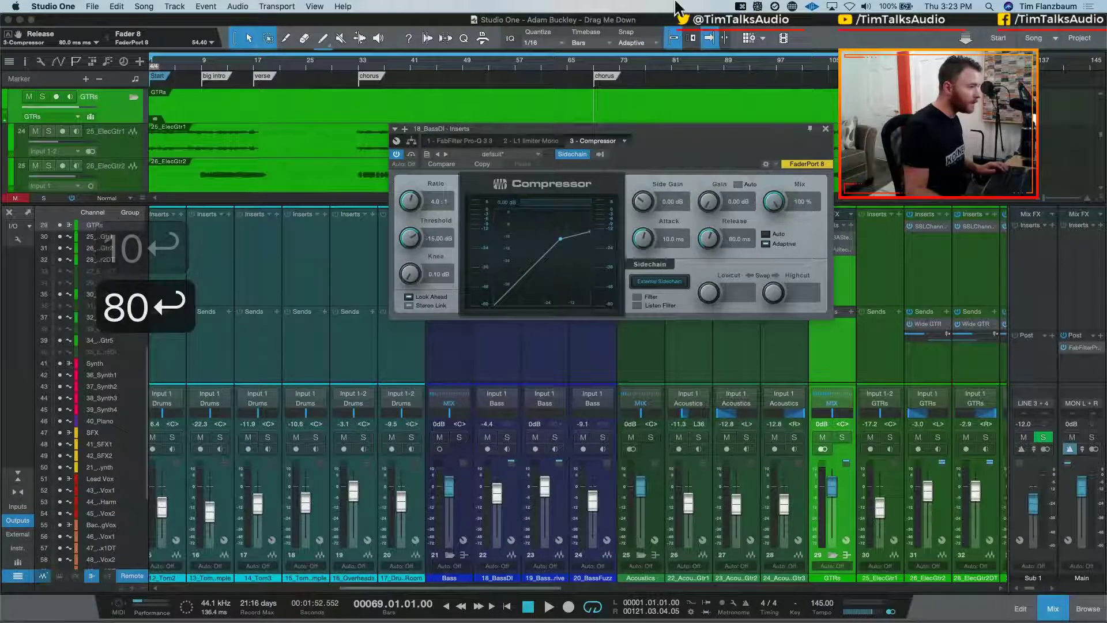
{"action": "left_click", "coordinate": [766, 242]}
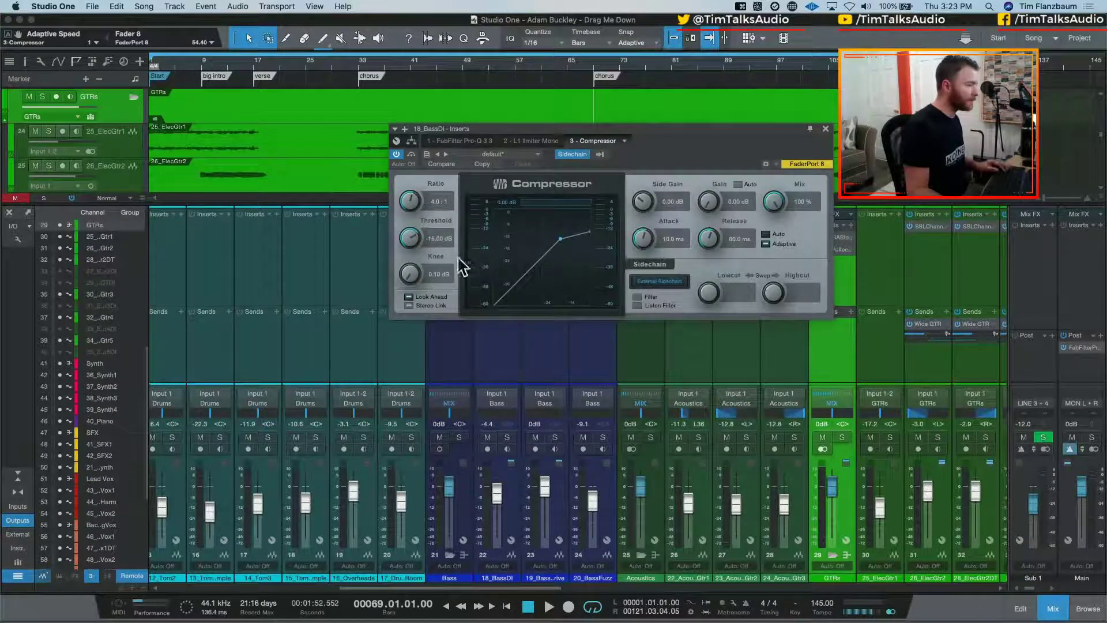
Play the chorus and compare the 18_BassDI Compressor with its sidechain off and on, and with the plug-in bypassed
{"action": "key", "text": "space"}
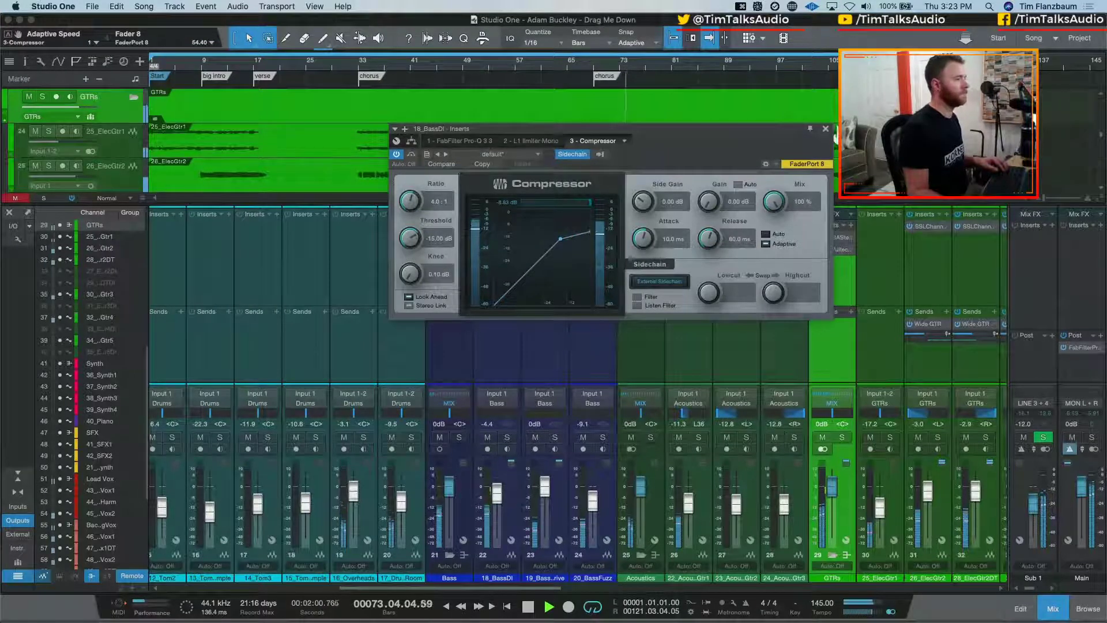
{"action": "left_click", "coordinate": [564, 156]}
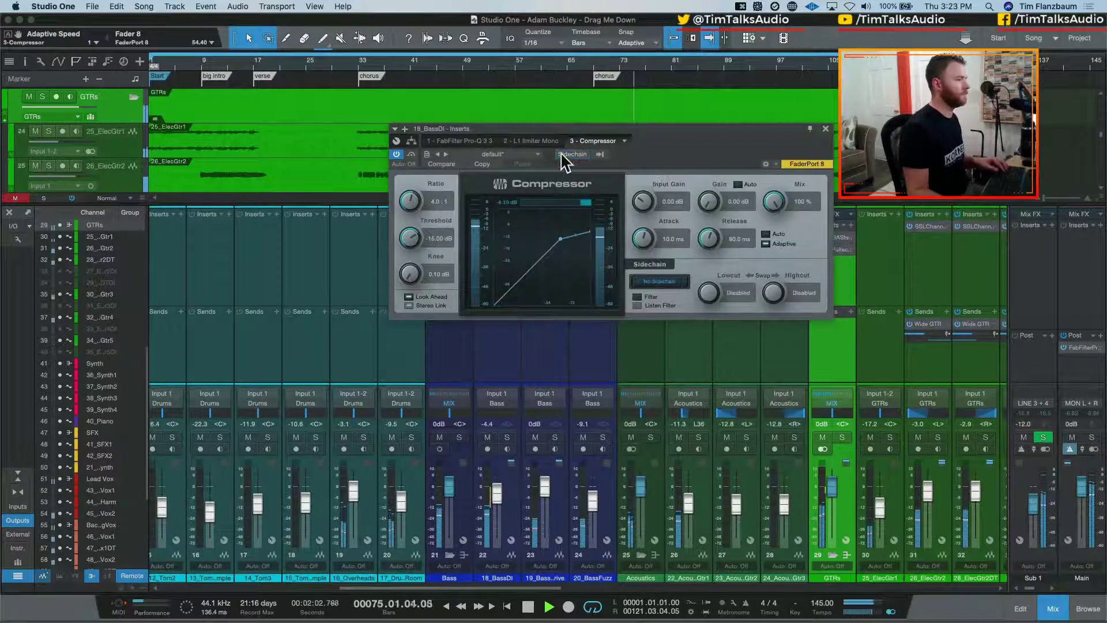
{"action": "left_click", "coordinate": [568, 154]}
{"action": "left_click", "coordinate": [396, 154]}
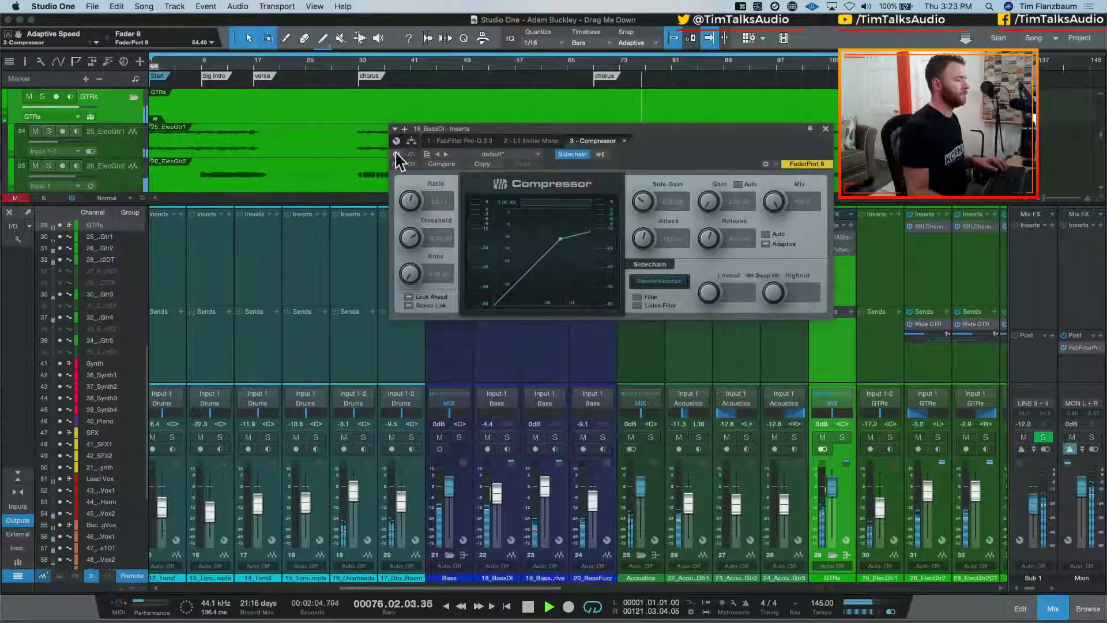
{"action": "left_click", "coordinate": [396, 155]}
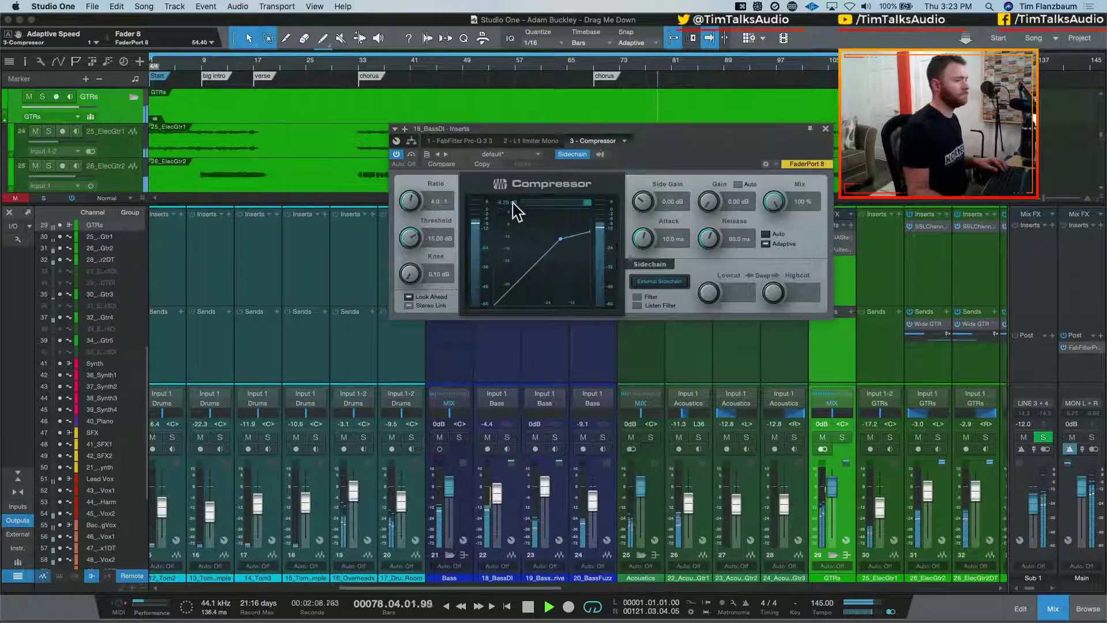
{"action": "left_click", "coordinate": [826, 129]}
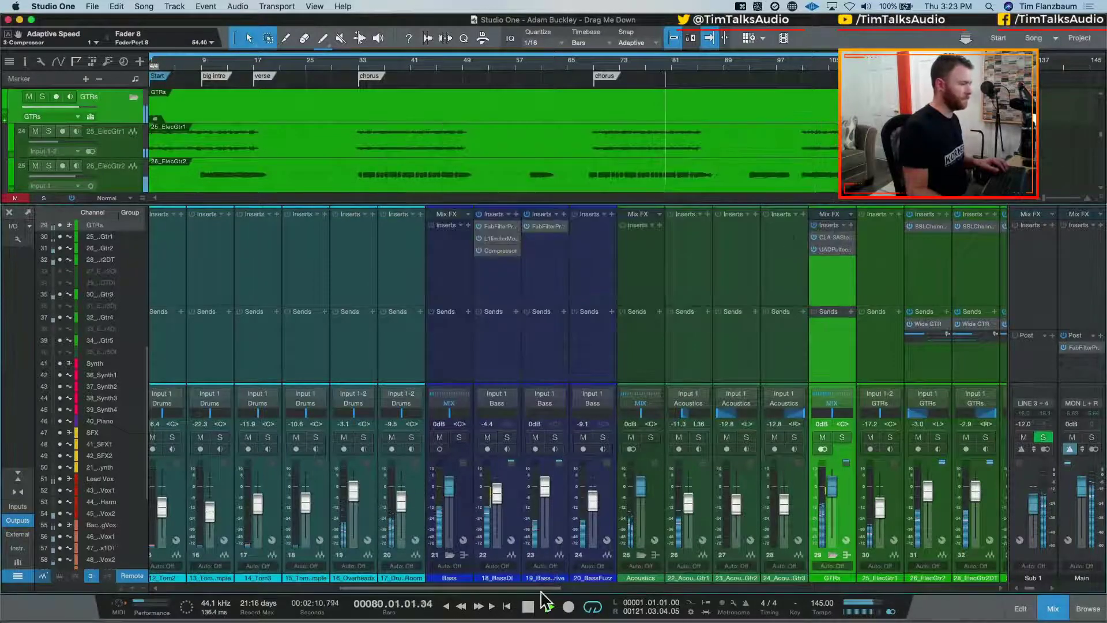
During playback, set 20_BassFuzz to -4.0 dB and 19_BassOverdrive to -7.0 dB, and check the fuzz in solo
{"action": "left_click_drag", "start_coordinate": [593, 512], "coordinate": [593, 492]}
{"action": "key", "text": "space"}
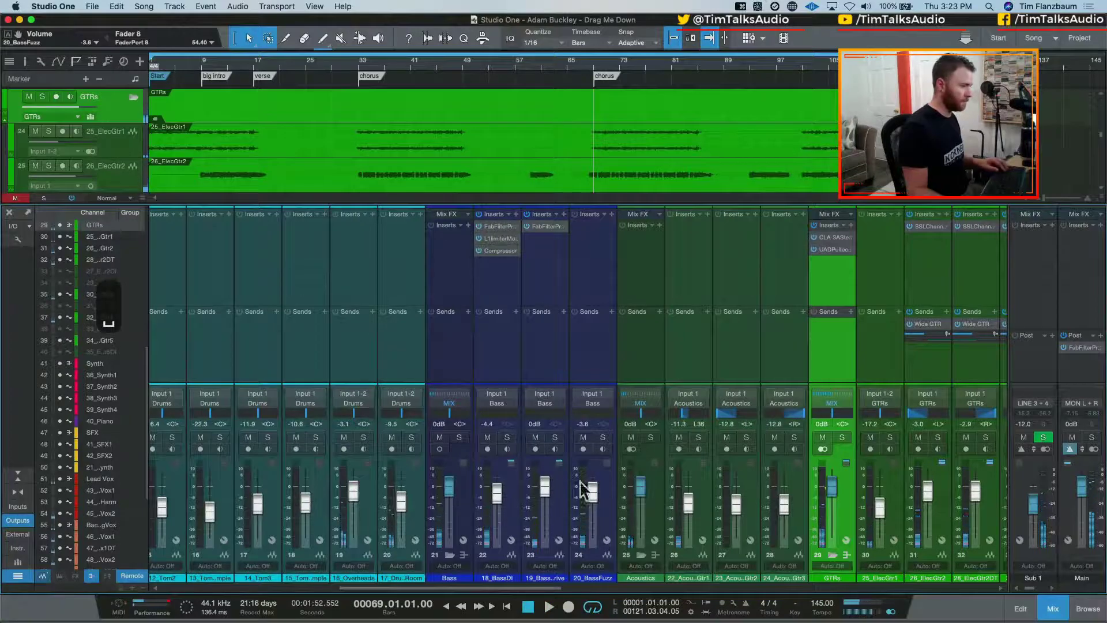
{"action": "key", "text": "space"}
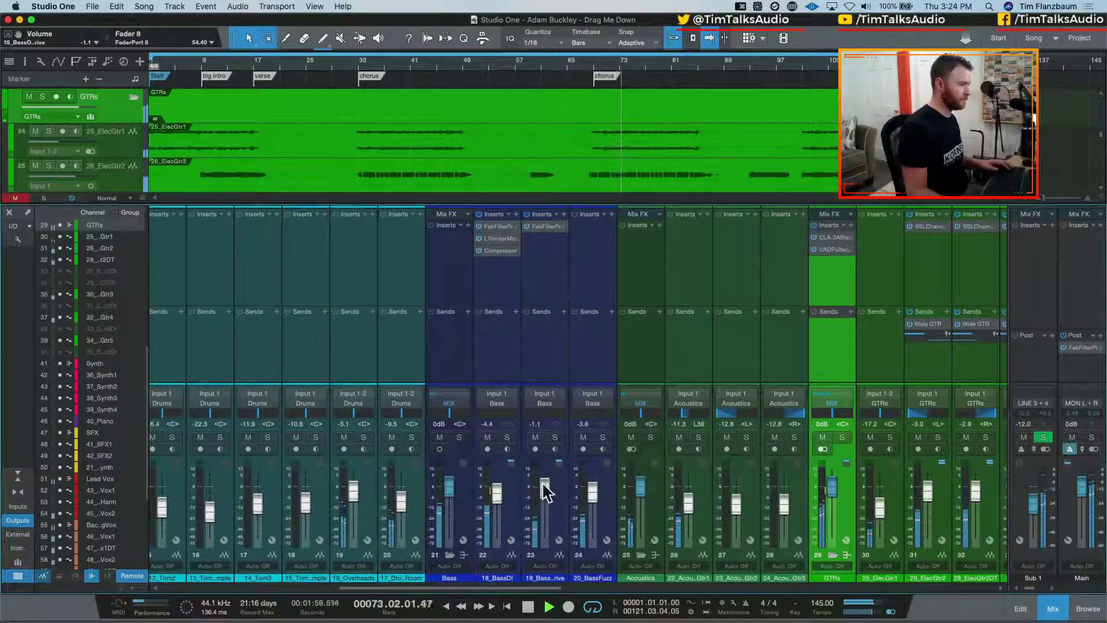
{"action": "mouse_move", "coordinate": [545, 486]}
{"action": "left_mouse_down"}
{"action": "mouse_move", "coordinate": [548, 510]}
{"action": "mouse_move", "coordinate": [583, 507]}
{"action": "mouse_move", "coordinate": [553, 506]}
{"action": "left_mouse_up"}
{"action": "left_click", "coordinate": [592, 488], "text": "super"}
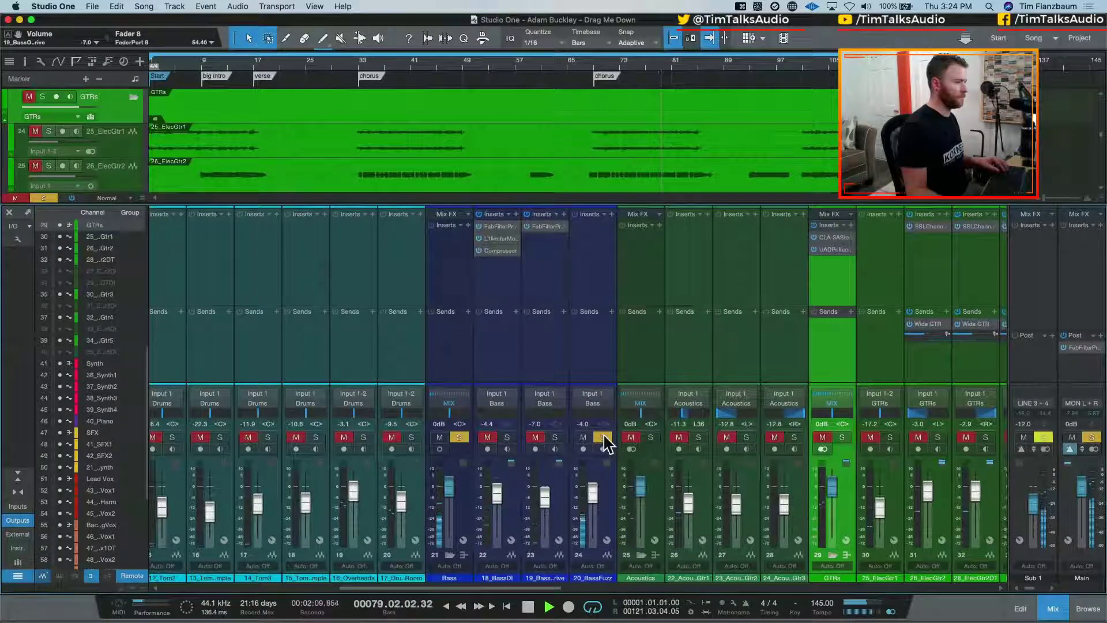
{"action": "key", "text": "space"}
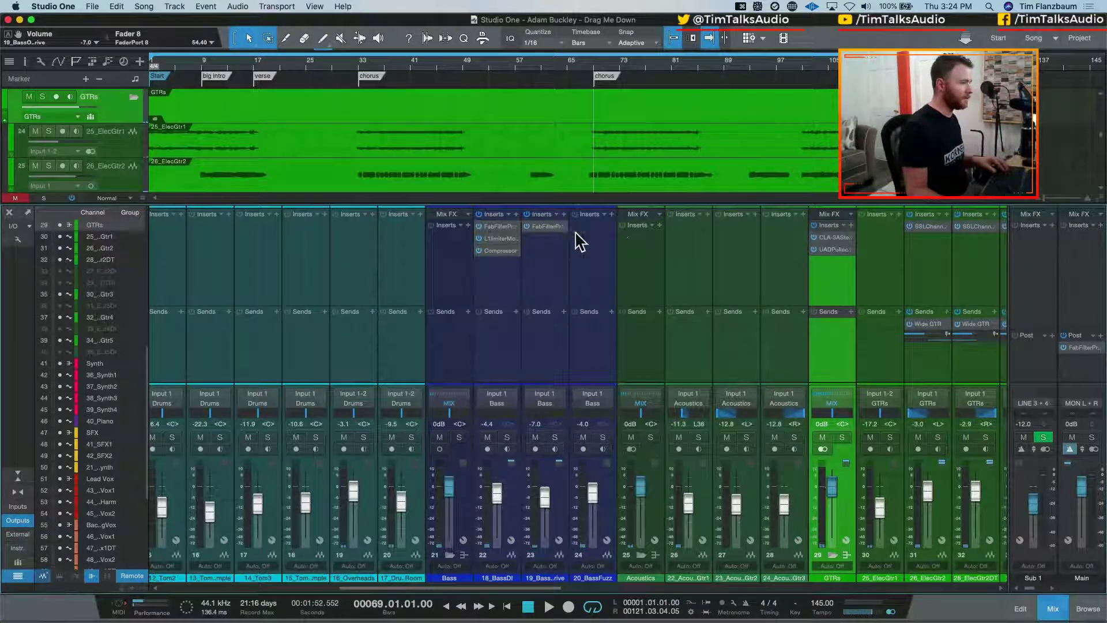
Insert FabFilter Pro-Q 3 on 20_BassFuzz and add a 12 dB/oct low cut at about 93 Hz
{"action": "left_click", "coordinate": [613, 224]}
{"action": "type", "text": "fab"}
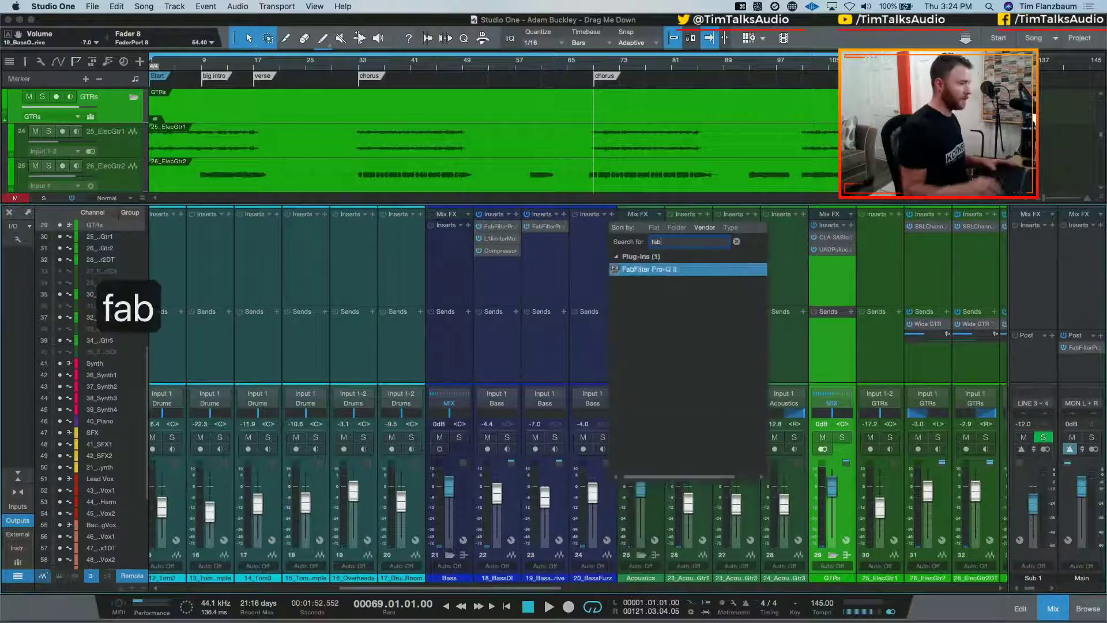
{"action": "key", "text": "Return"}
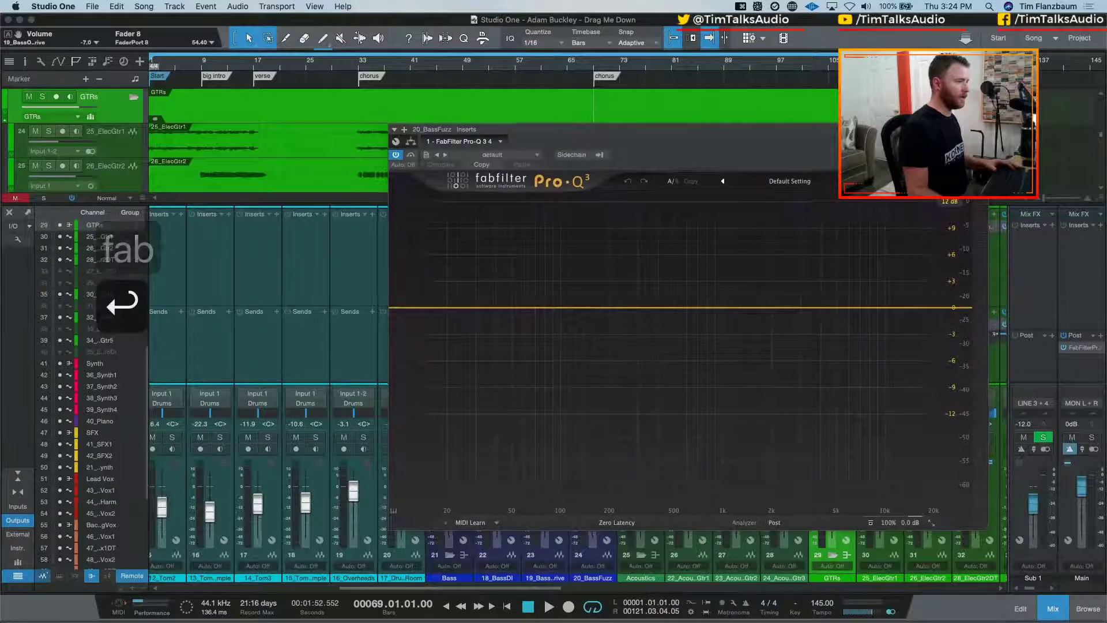
{"action": "left_click_drag", "start_coordinate": [853, 128], "coordinate": [734, 109]}
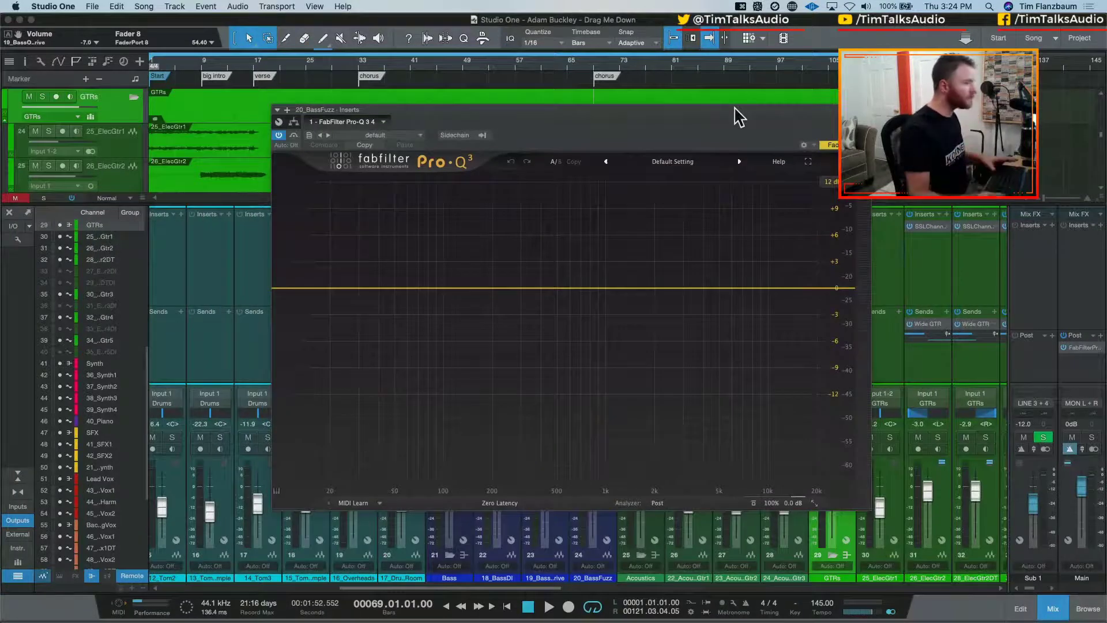
{"action": "key", "text": "space"}
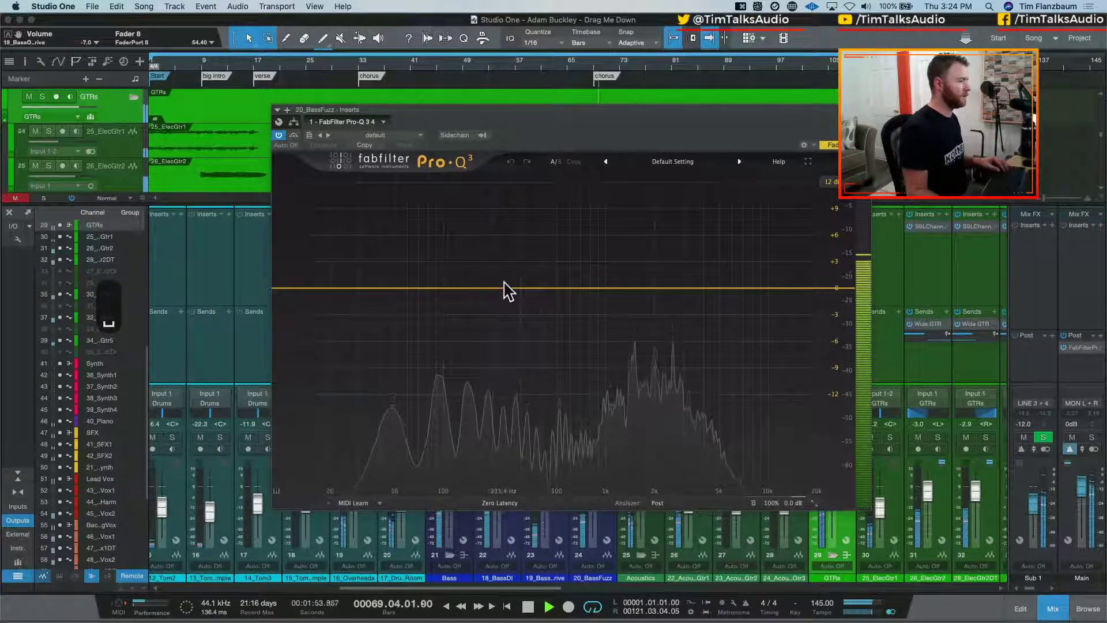
{"action": "double_click", "coordinate": [298, 287]}
{"action": "left_click_drag", "start_coordinate": [298, 288], "coordinate": [438, 303]}
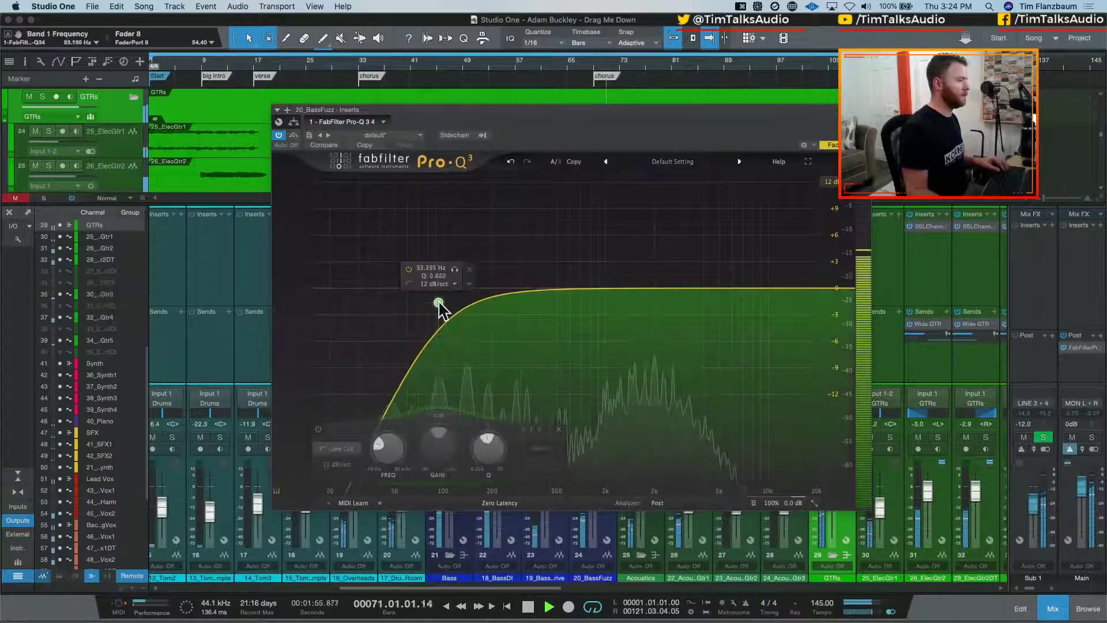
{"action": "left_click", "coordinate": [865, 109]}
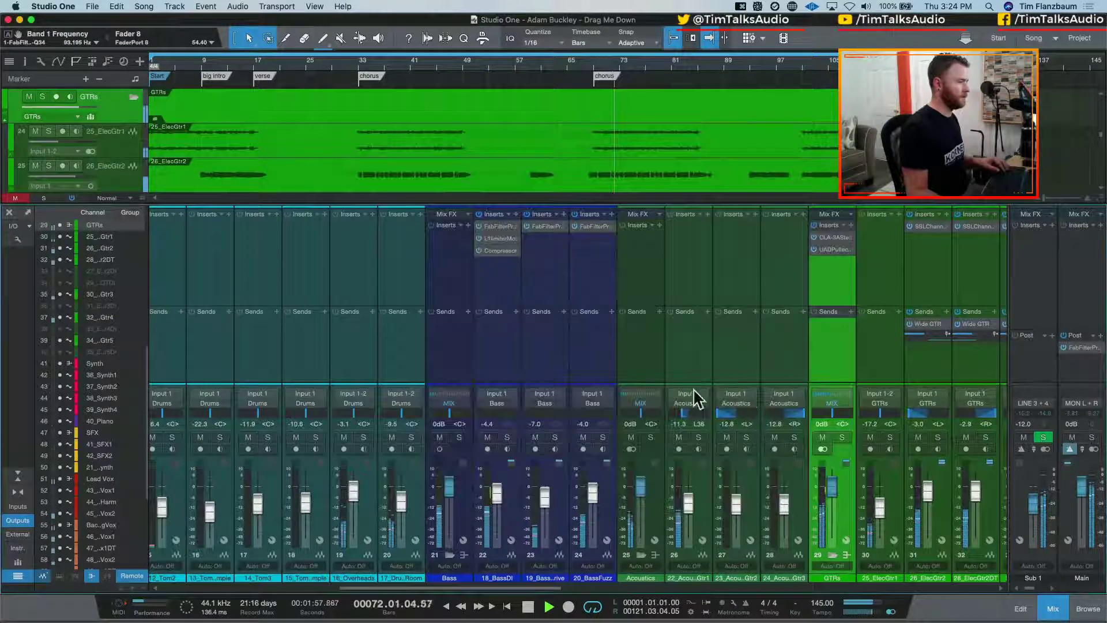
Solo the Bass bus during playback and insert the JW BG-Bass plug-in on it
{"action": "left_click", "coordinate": [459, 437]}
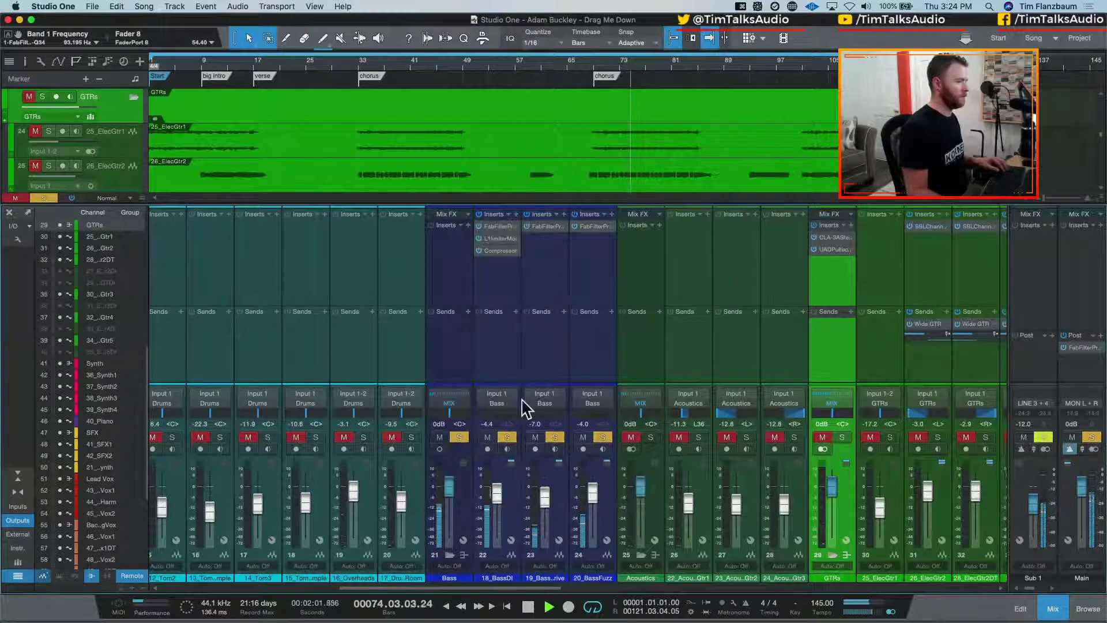
{"action": "left_click", "coordinate": [470, 224]}
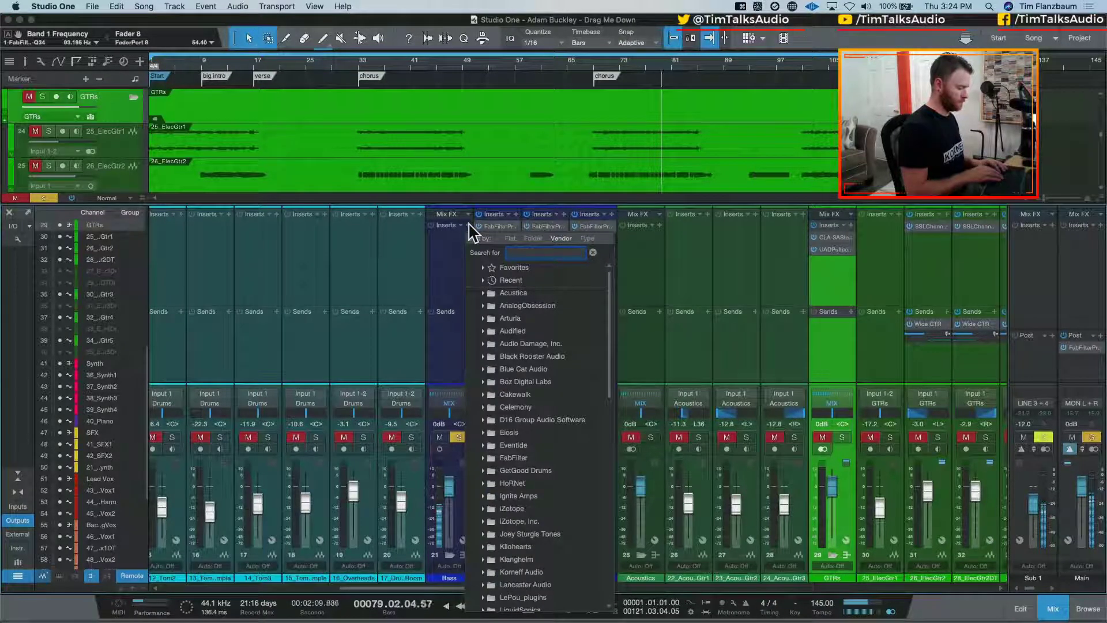
{"action": "type", "text": "jw"}
{"action": "key", "text": "Return"}
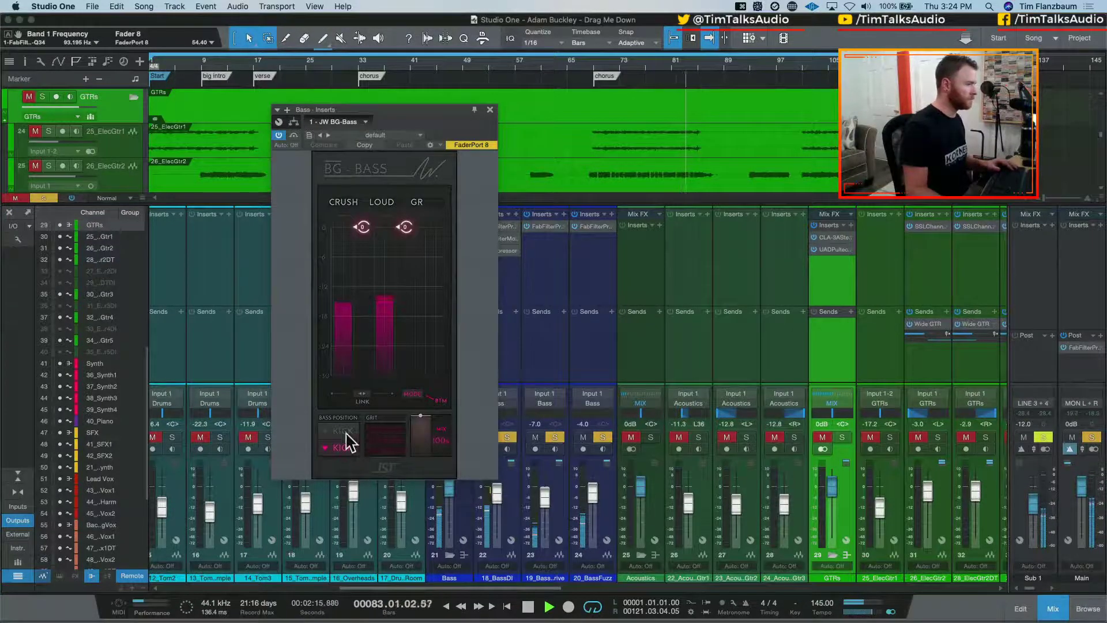
Set BG-Bass Crush to -19 and Loud to about -11 on the Bass bus, and clear the solos
{"action": "left_click", "coordinate": [363, 394]}
{"action": "left_click_drag", "start_coordinate": [362, 227], "coordinate": [406, 286]}
{"action": "left_click", "coordinate": [366, 395]}
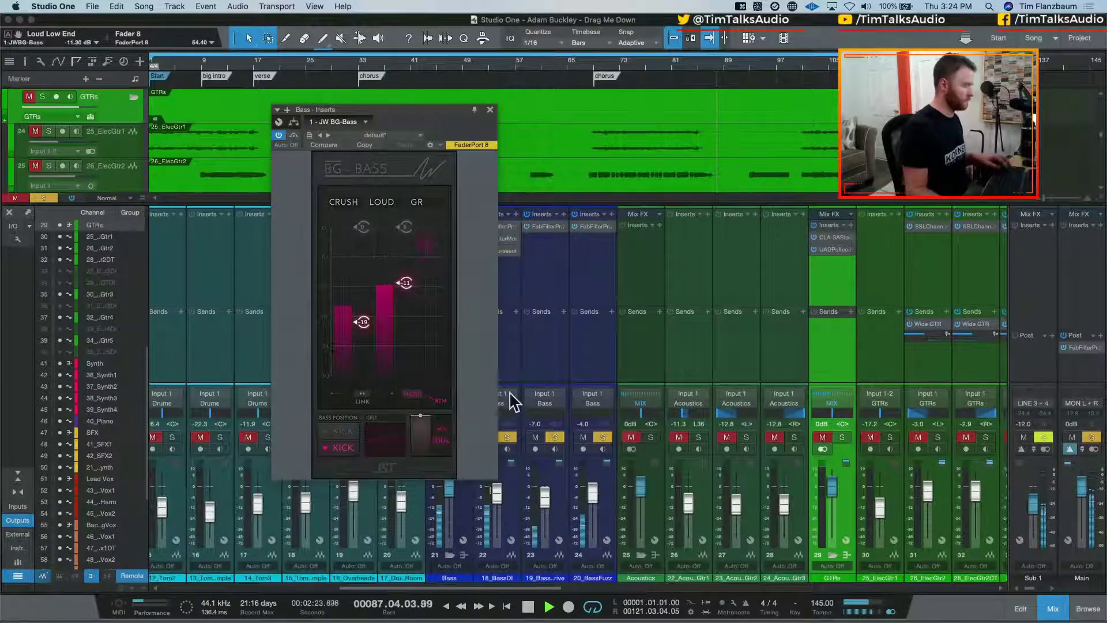
{"action": "key", "text": "super+shift+s"}
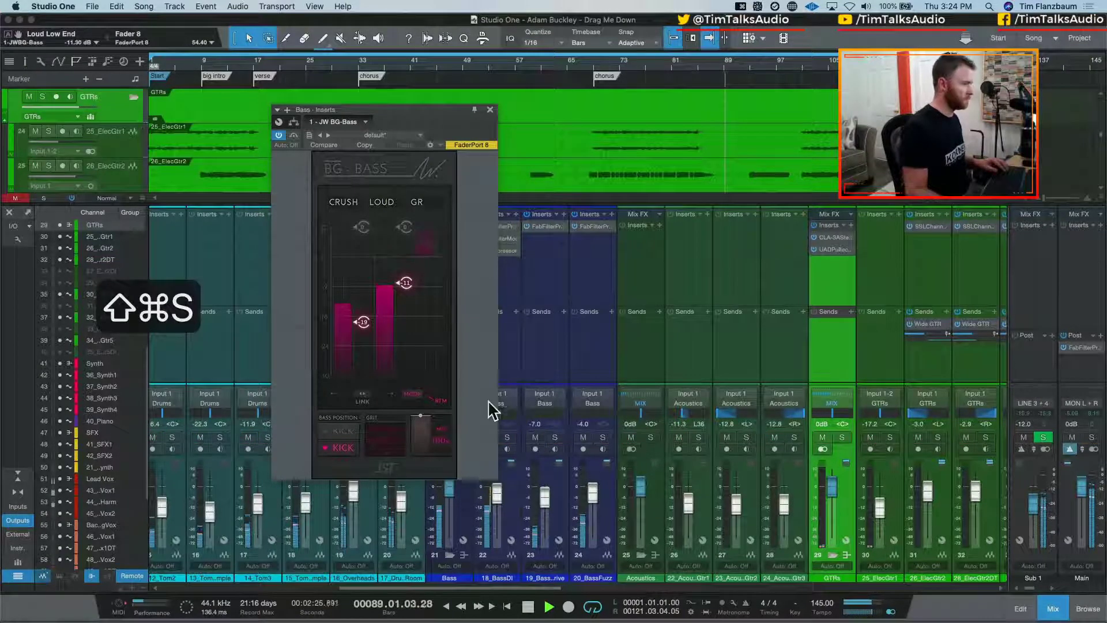
Switch BG-Bass on the Bass bus to its high-end mode and set Crush to about -25 and Loud to -16.6
{"action": "left_click", "coordinate": [417, 399]}
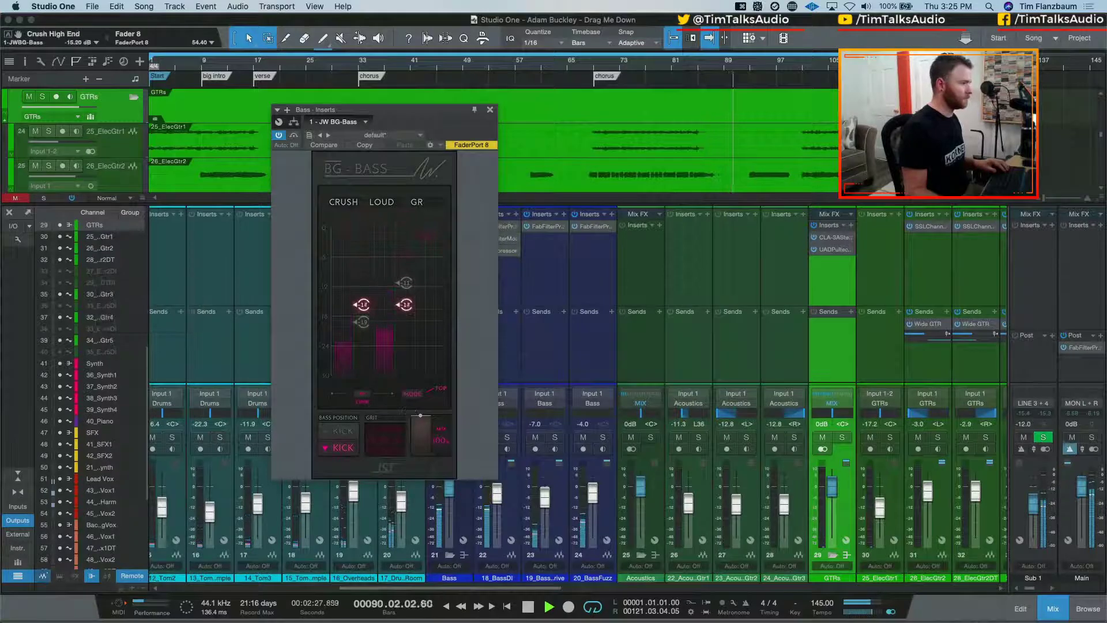
{"action": "mouse_move", "coordinate": [406, 331]}
{"action": "left_mouse_down"}
{"action": "mouse_move", "coordinate": [402, 356]}
{"action": "mouse_move", "coordinate": [411, 322]}
{"action": "left_mouse_up"}
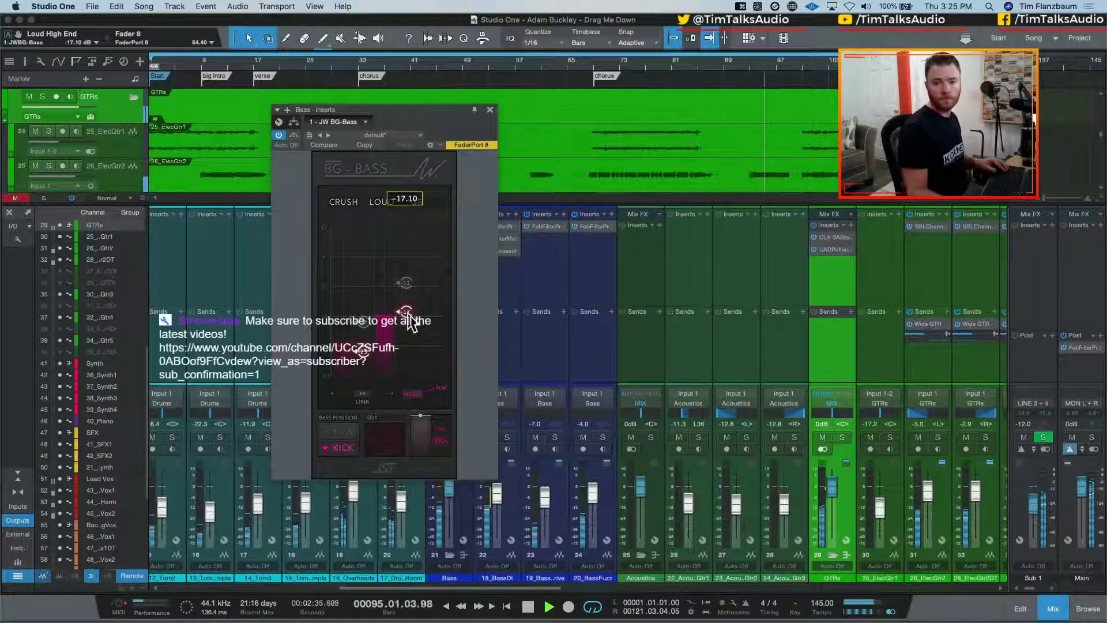
{"action": "left_click_drag", "start_coordinate": [411, 322], "coordinate": [409, 318]}
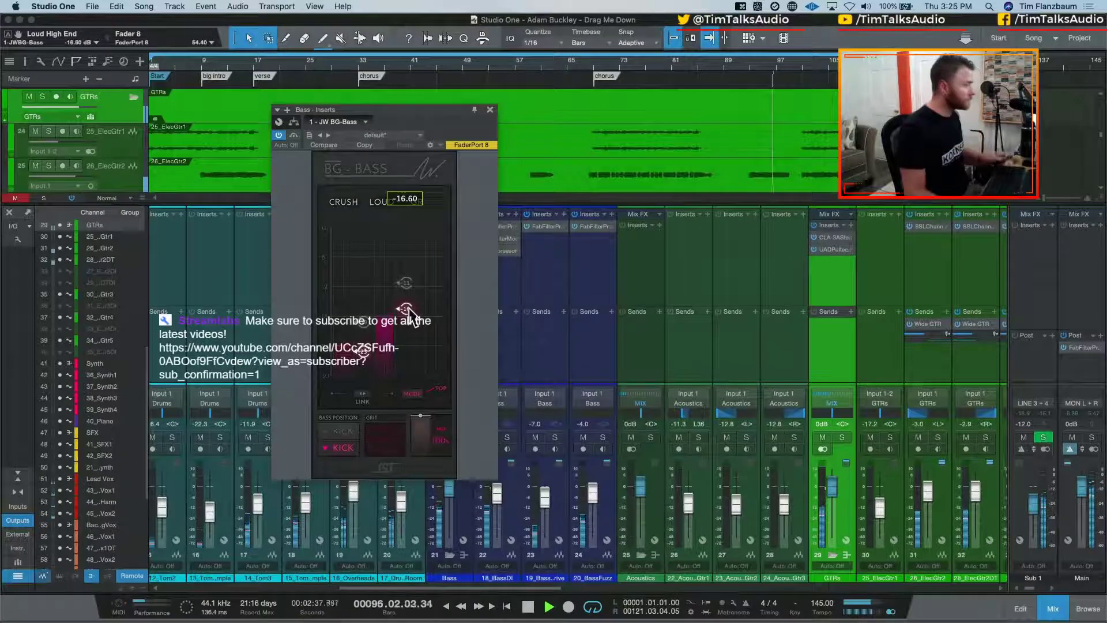
Try Grit A in BG-Bass with the Bass bus soloed, clear Grit and the solo, and close the plug-in
{"action": "left_click", "coordinate": [389, 436]}
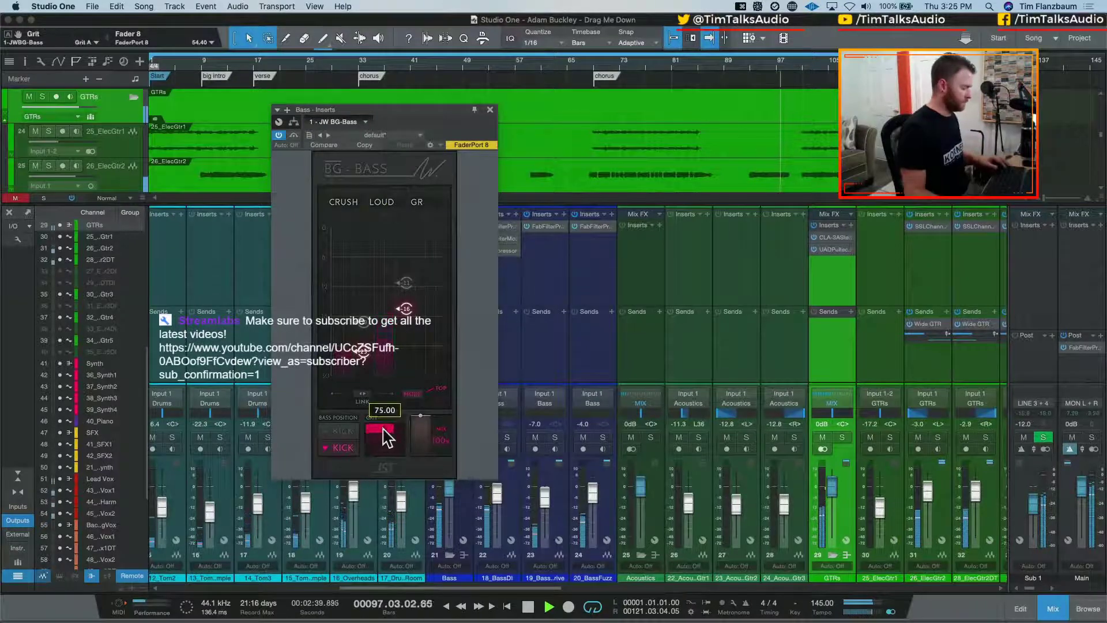
{"action": "key", "text": "s"}
{"action": "key", "text": "s"}
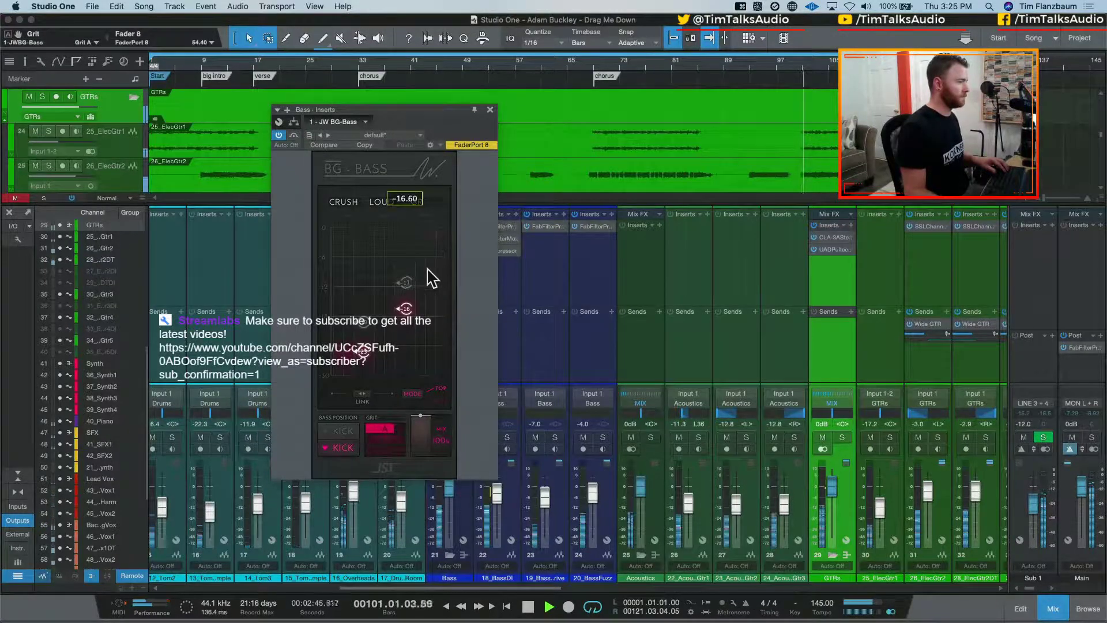
{"action": "mouse_move", "coordinate": [399, 426]}
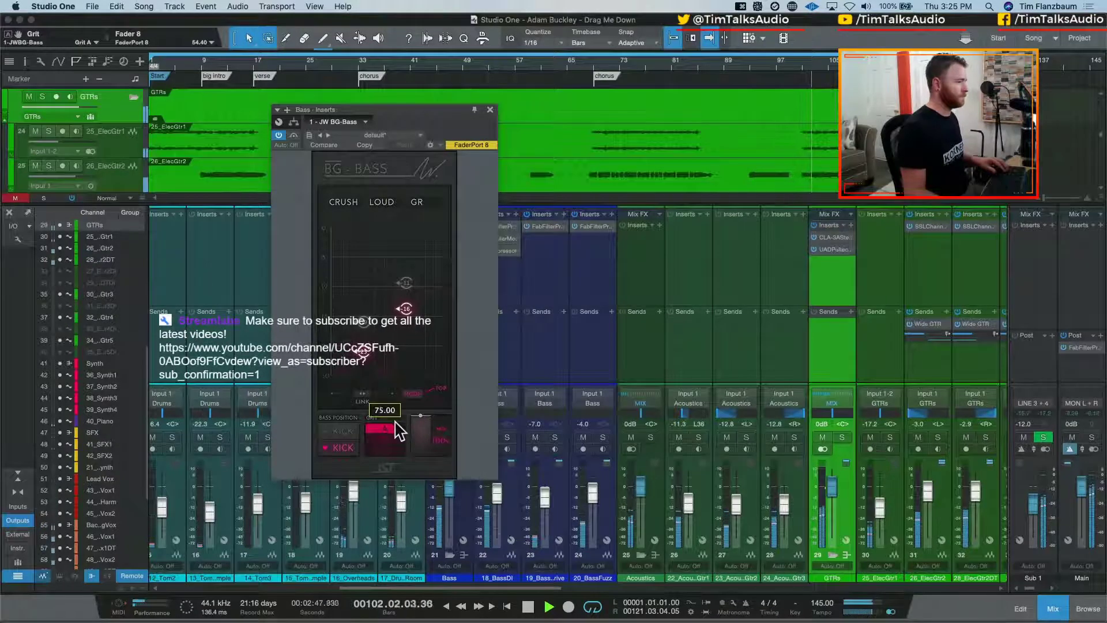
{"action": "left_click", "coordinate": [469, 507]}
{"action": "key", "text": "s"}
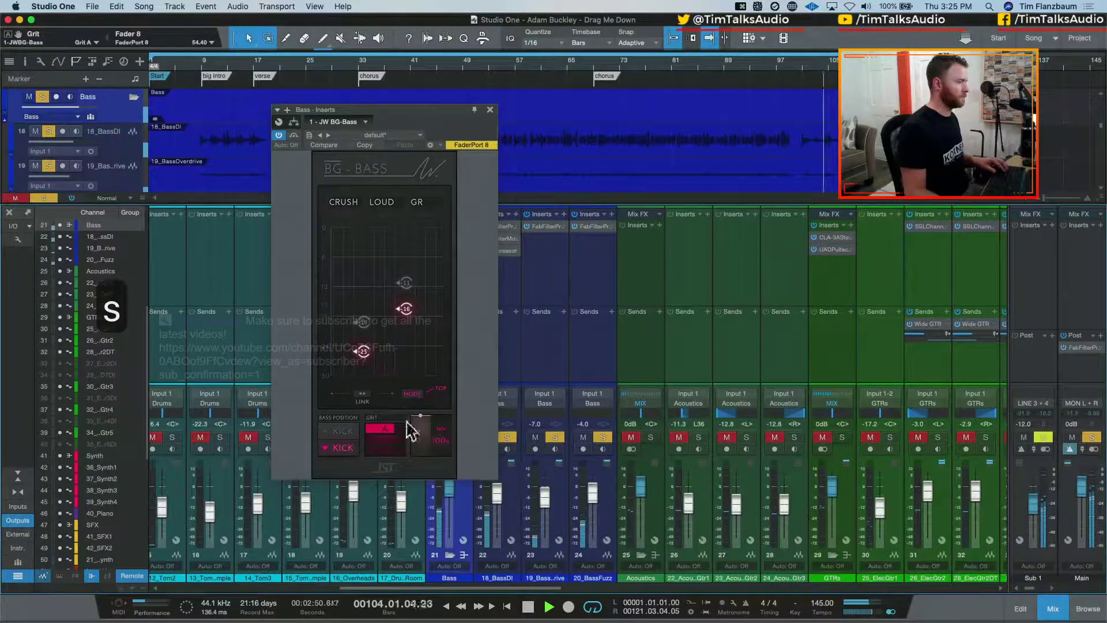
{"action": "left_click", "coordinate": [383, 446]}
{"action": "left_click", "coordinate": [385, 449]}
{"action": "left_click", "coordinate": [385, 448]}
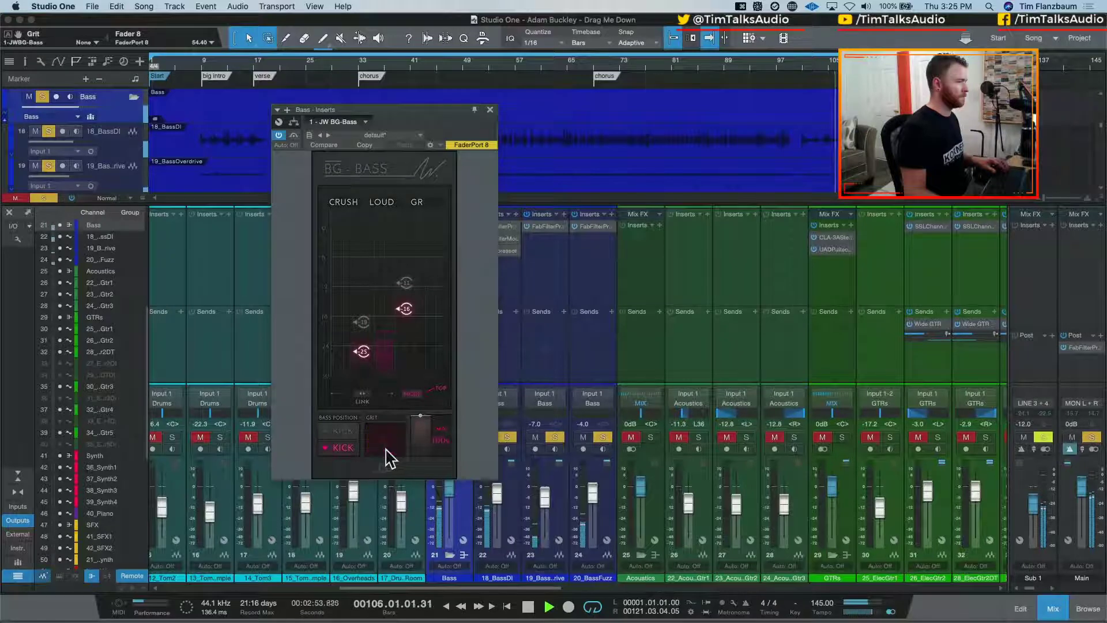
{"action": "key", "text": "s"}
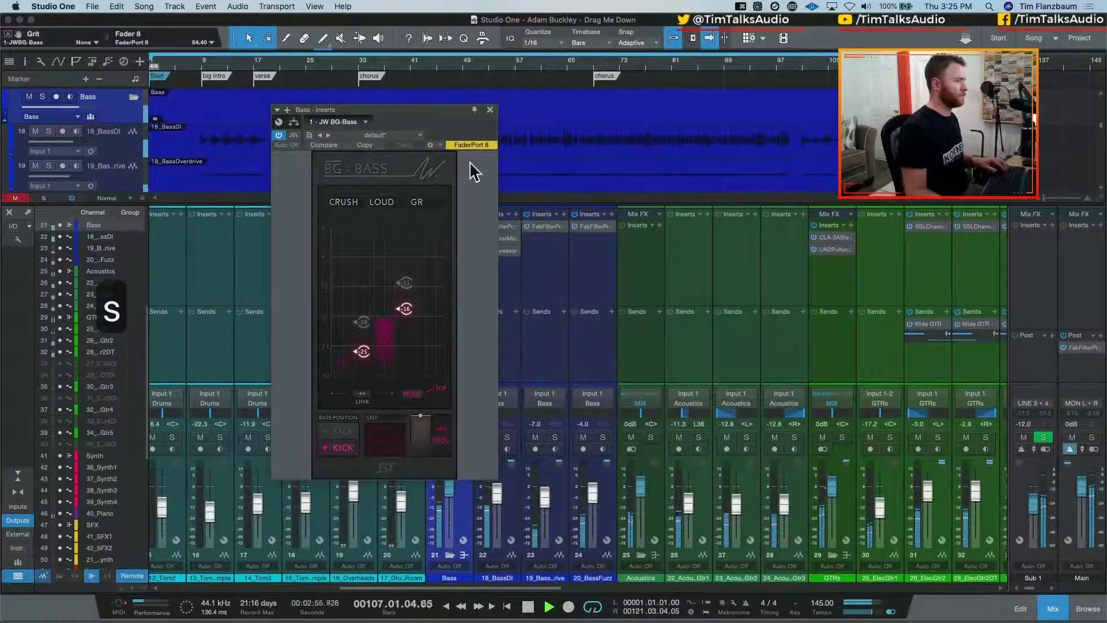
{"action": "left_click", "coordinate": [490, 110]}
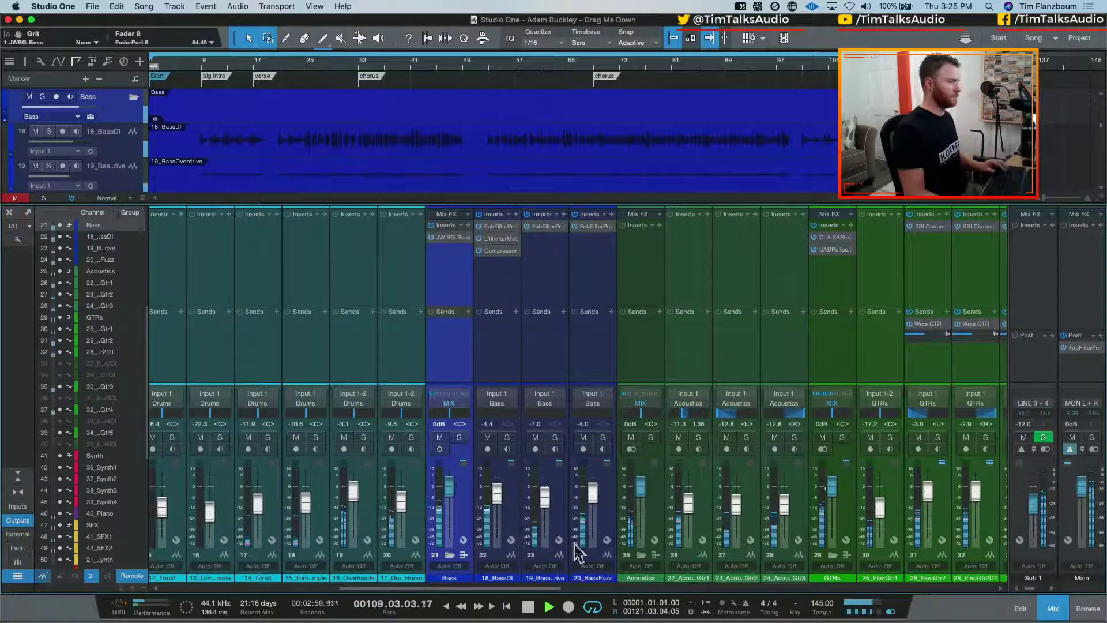
Check the mix with the Bass bus briefly muted, and solo the Bass and Kicks buses together
{"action": "left_click", "coordinate": [440, 437]}
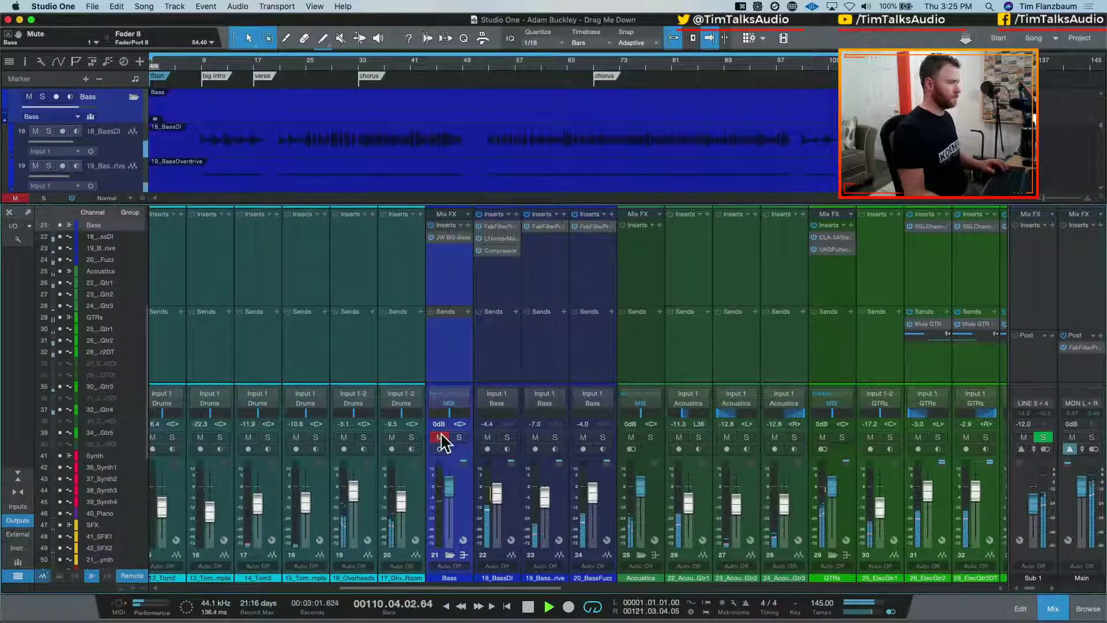
{"action": "left_click", "coordinate": [440, 437]}
{"action": "key", "text": "s"}
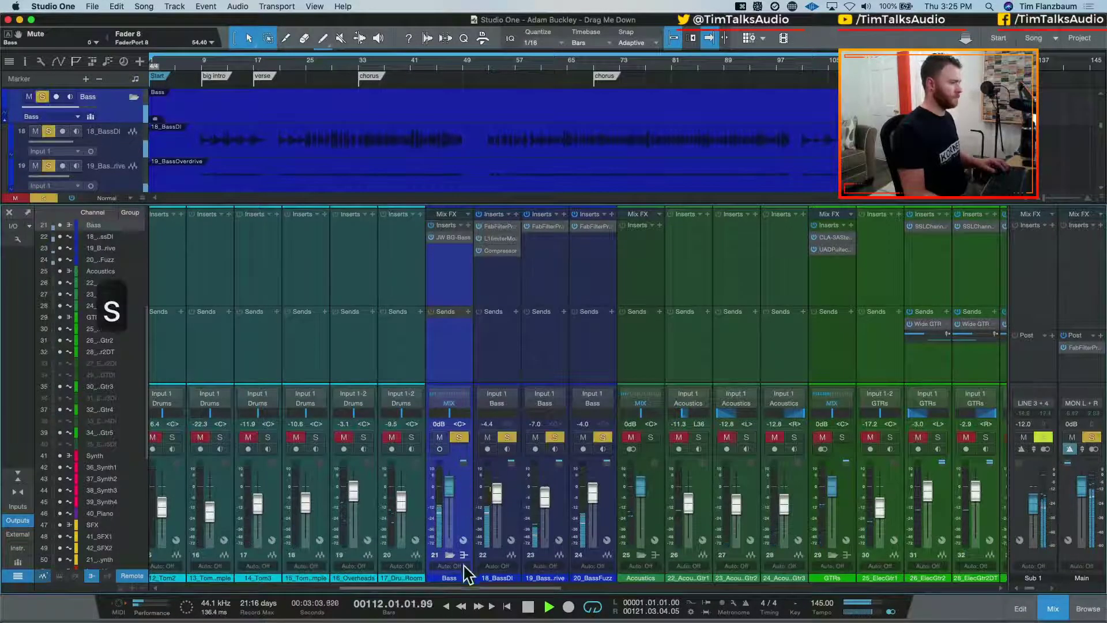
{"action": "left_click_drag", "start_coordinate": [433, 587], "coordinate": [153, 588]}
{"action": "left_click", "coordinate": [375, 437]}
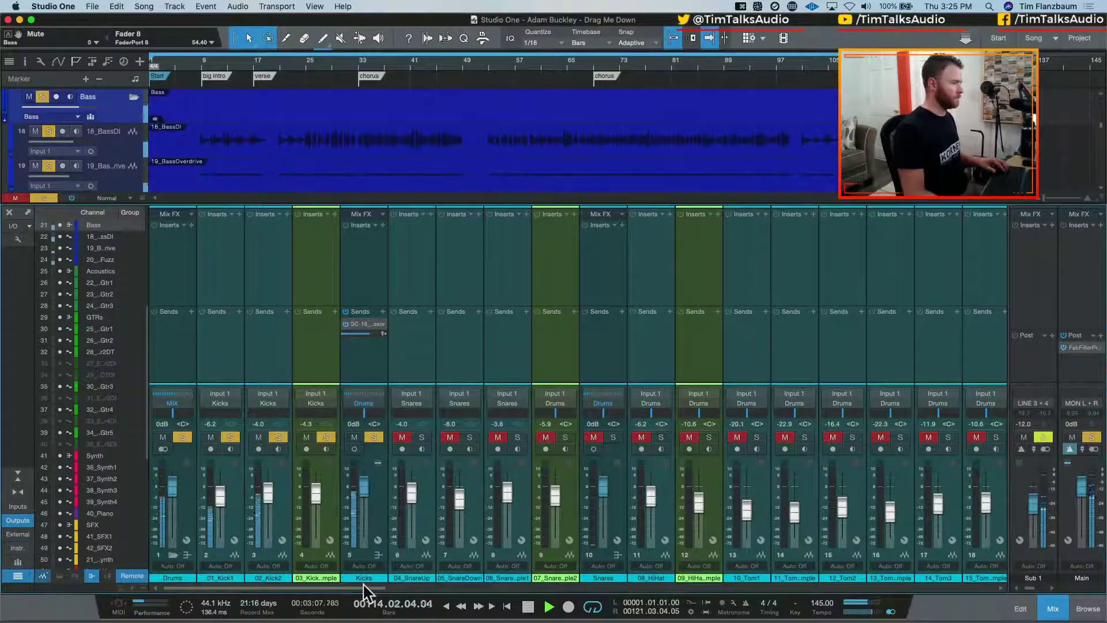
Try moving the Kicks bus channel in the mixer, stop playback, and undo the move
{"action": "scroll", "coordinate": [364, 591], "scroll_direction": "right", "scroll_amount": 1}
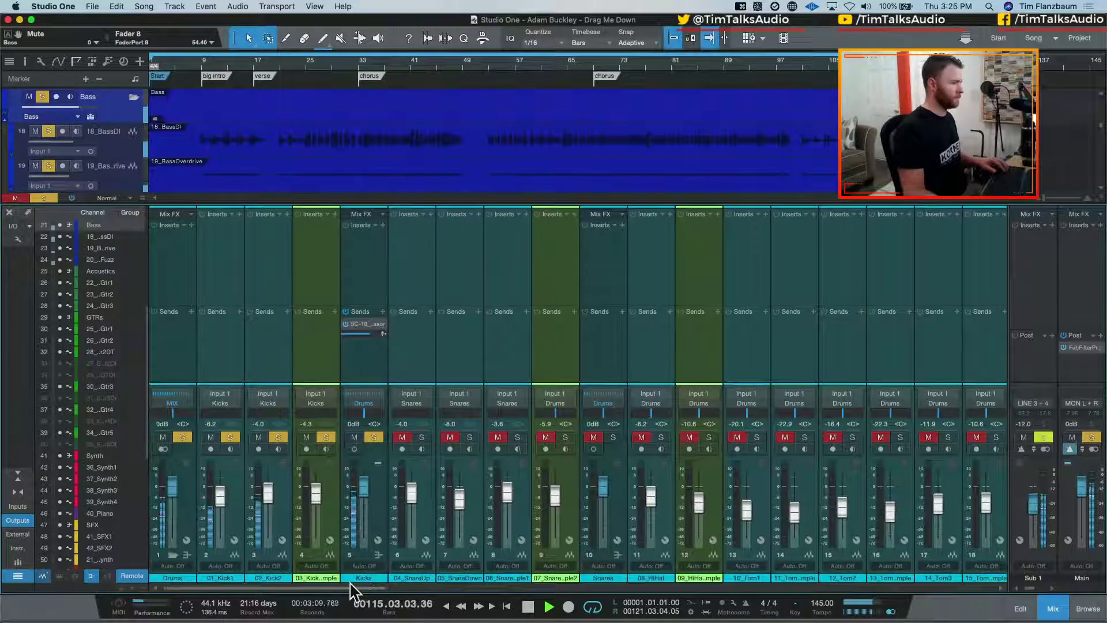
{"action": "left_click_drag", "start_coordinate": [354, 588], "coordinate": [296, 576]}
{"action": "left_click", "coordinate": [378, 497]}
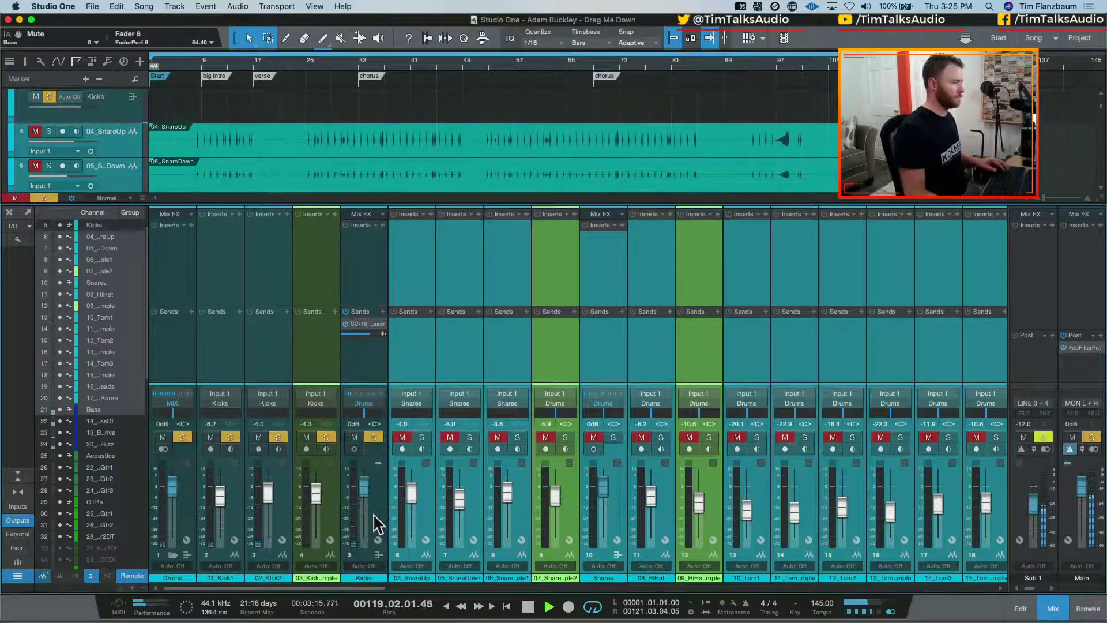
{"action": "left_click", "coordinate": [376, 525]}
{"action": "left_click_drag", "start_coordinate": [353, 588], "coordinate": [515, 589]}
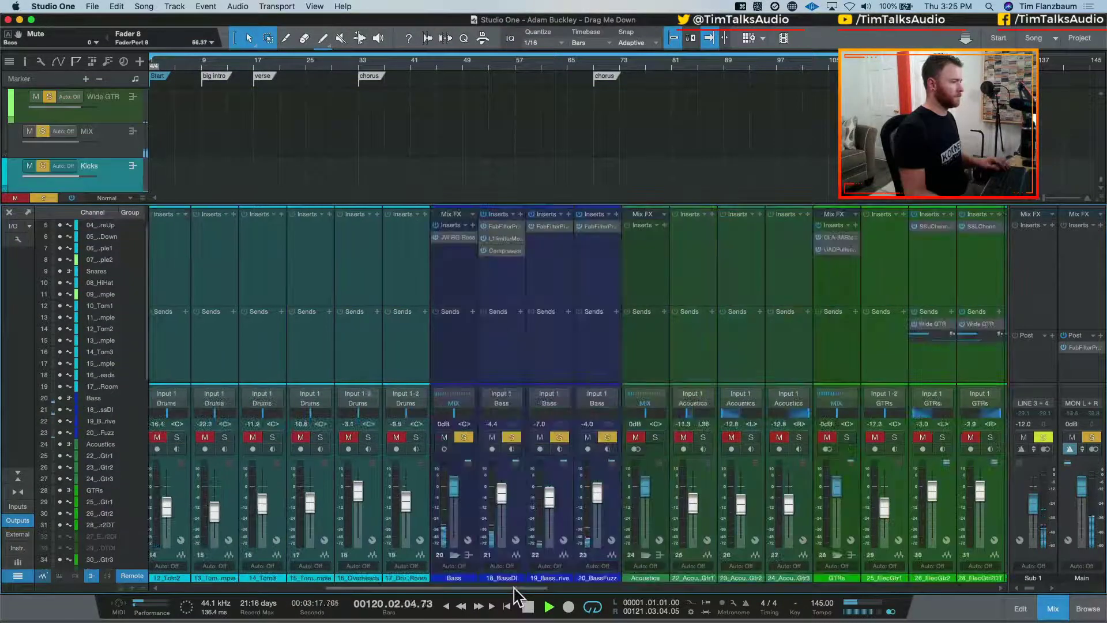
{"action": "left_click", "coordinate": [473, 486]}
{"action": "key", "text": "space"}
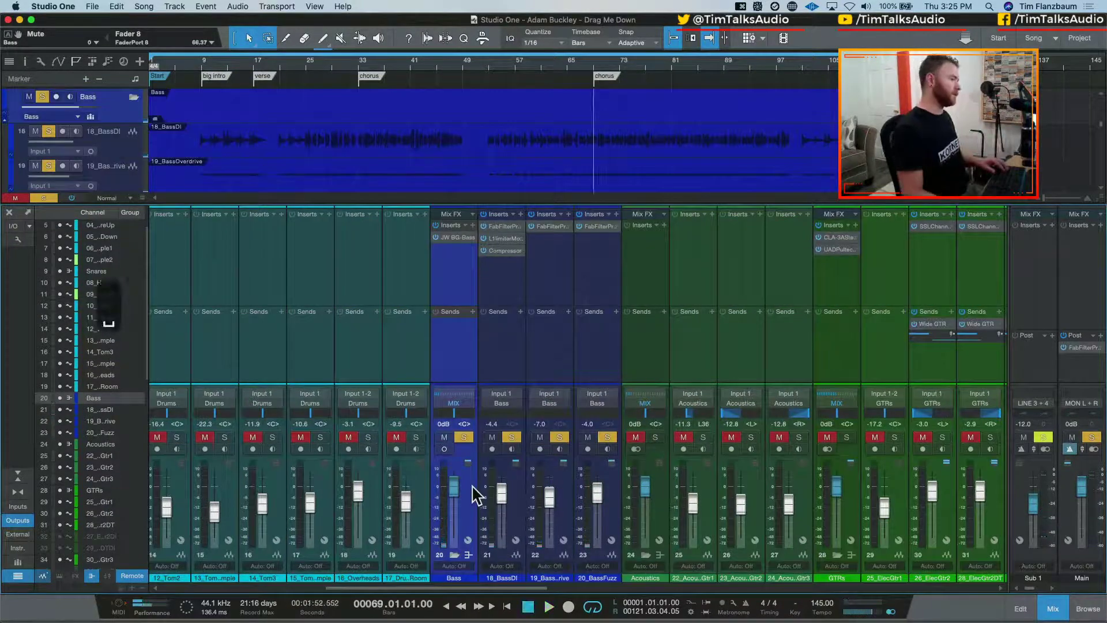
{"action": "left_click_drag", "start_coordinate": [467, 589], "coordinate": [265, 591]}
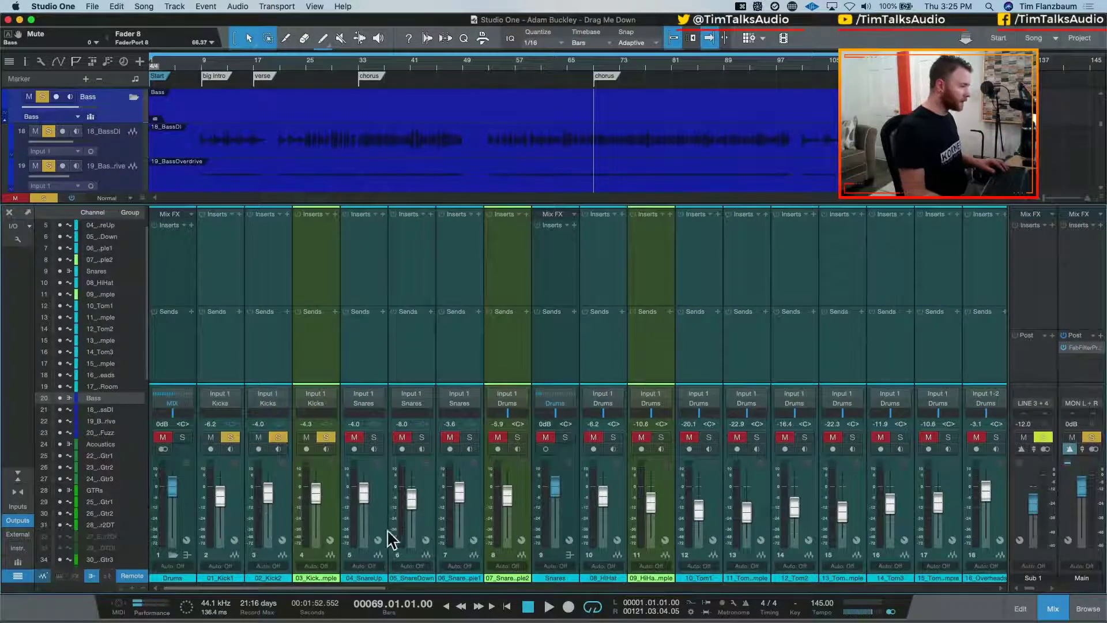
{"action": "key", "text": "cmd+z"}
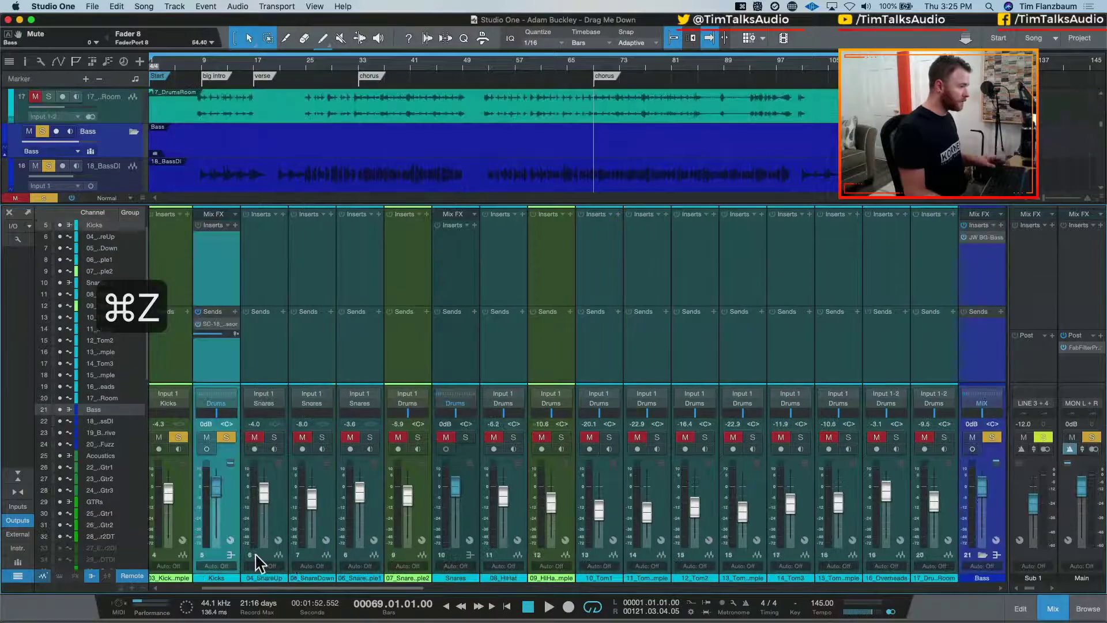
Add a new bus channel after the bass tracks and name it K/B VU
{"action": "right_click", "coordinate": [1001, 489]}
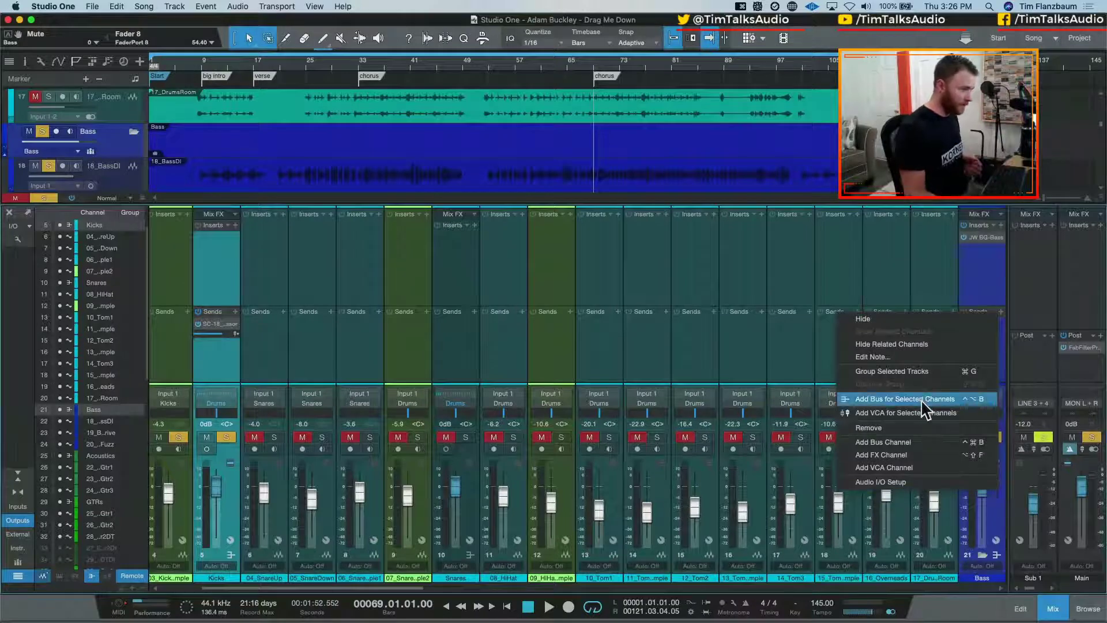
{"action": "left_click", "coordinate": [928, 443]}
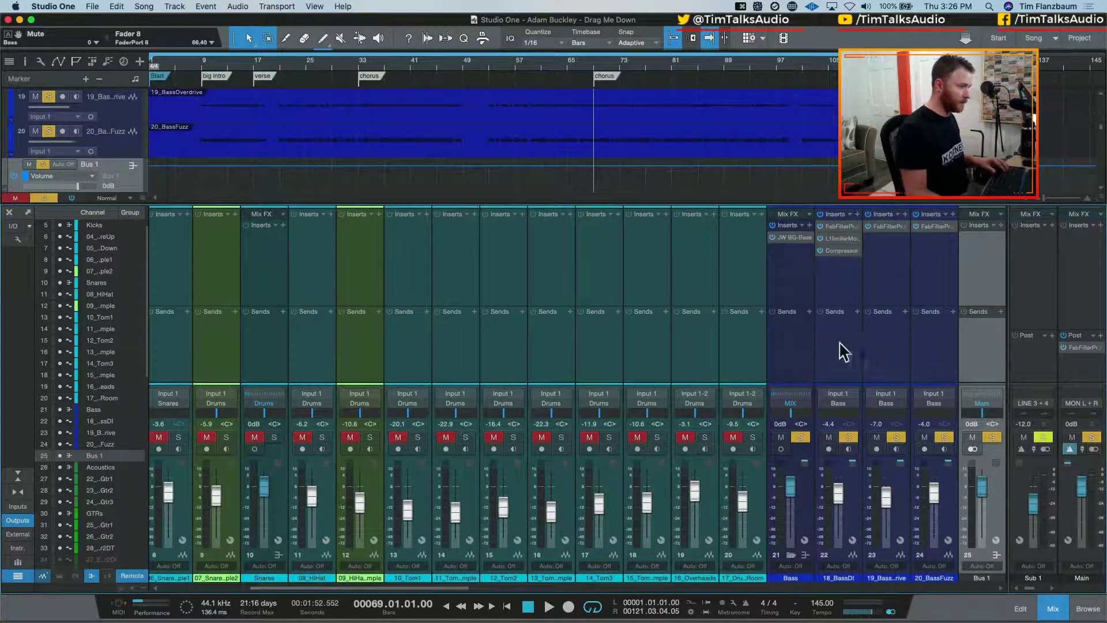
{"action": "left_click", "coordinate": [810, 312]}
{"action": "key", "text": "Escape"}
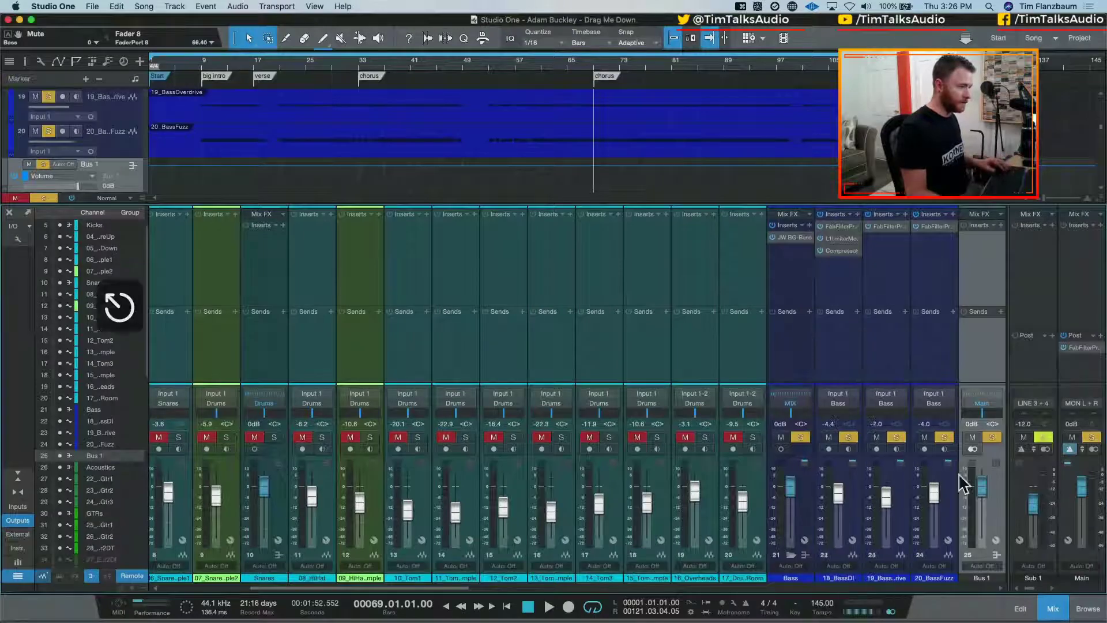
{"action": "double_click", "coordinate": [989, 577]}
{"action": "type", "text": "K/B "}
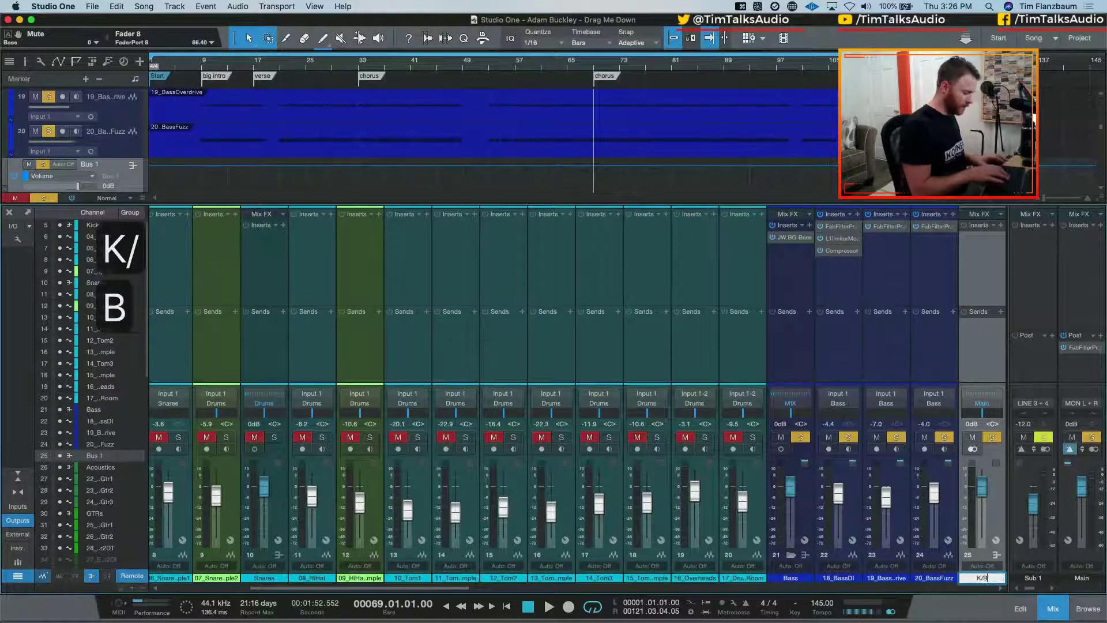
{"action": "type", "text": "VU"}
{"action": "key", "text": "Return"}
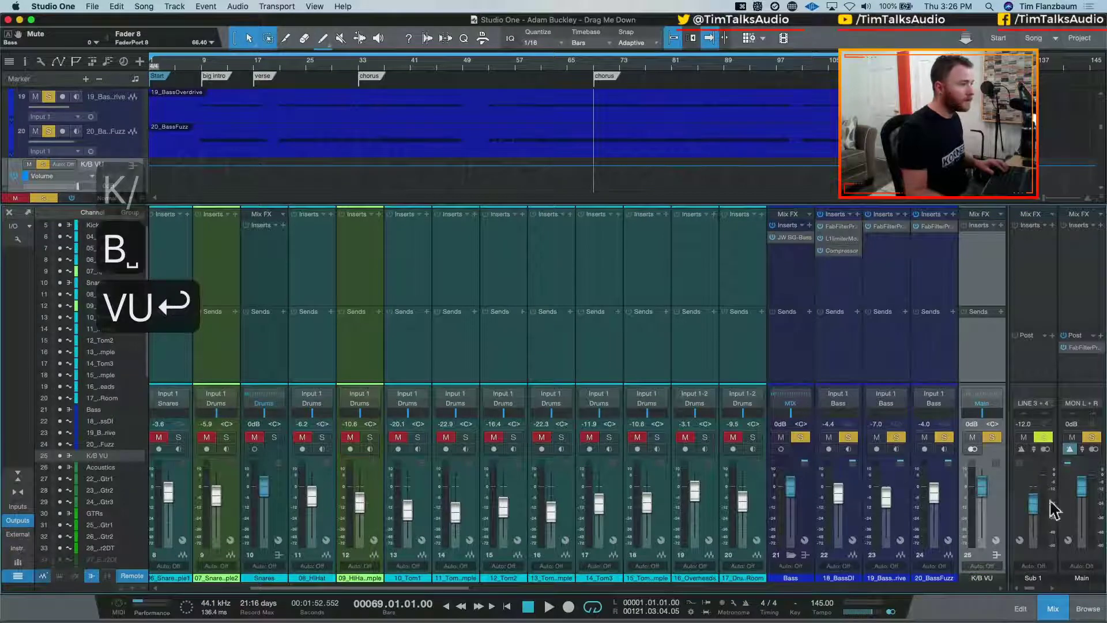
Insert the VU Meter Mono plug-in on the K/B VU bus
{"action": "left_click", "coordinate": [1001, 225]}
{"action": "type", "text": "vu"}
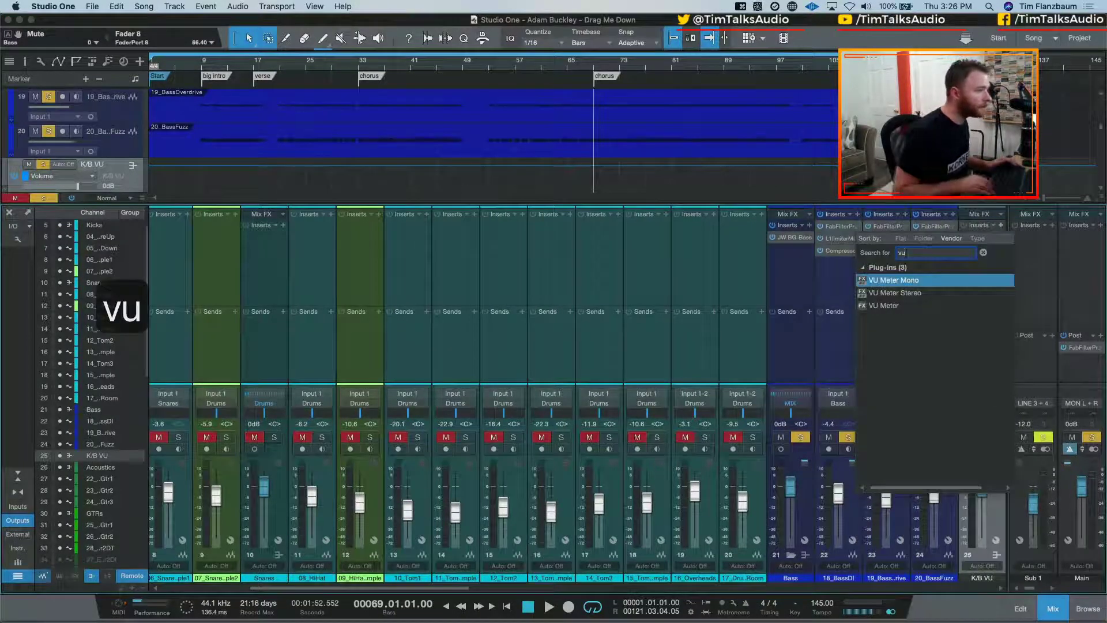
{"action": "key", "text": "Down"}
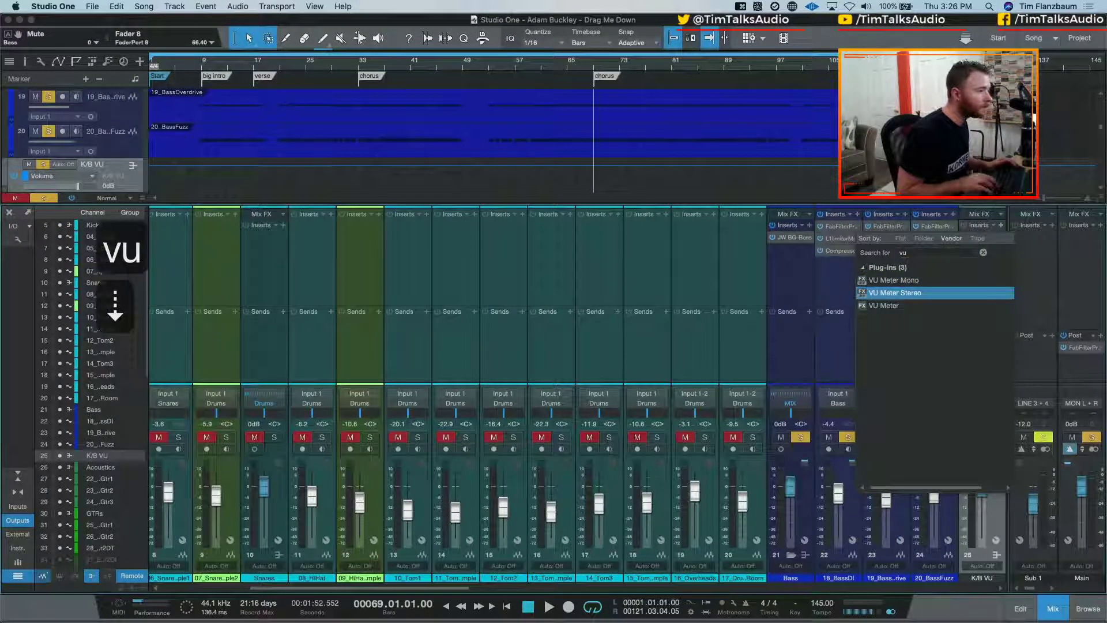
{"action": "key", "text": "Up"}
{"action": "key", "text": "Return"}
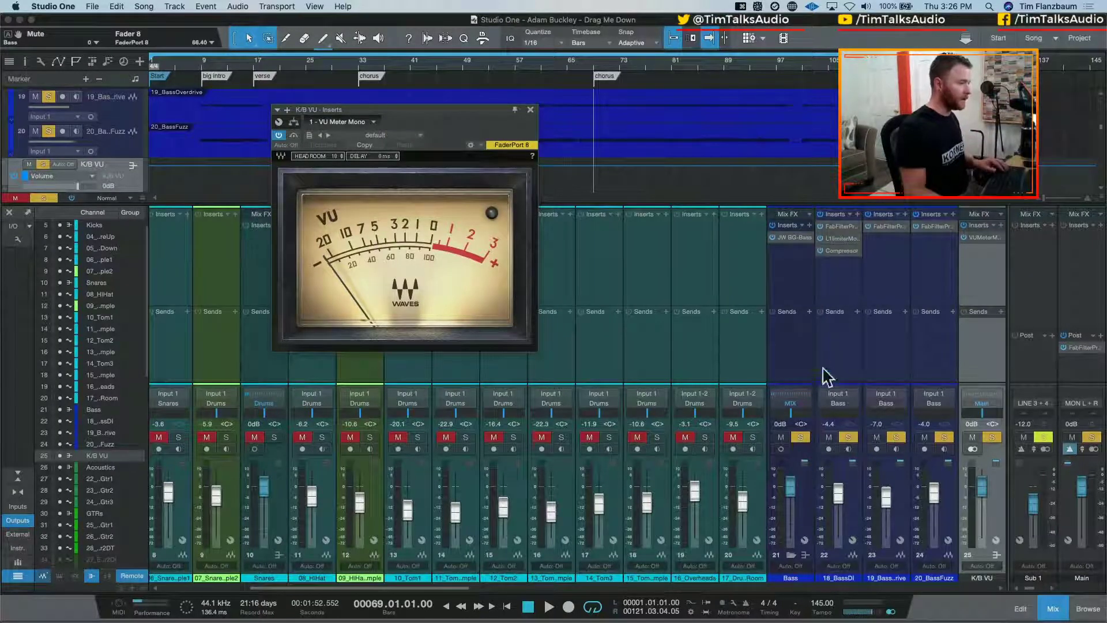
Add a send from the Kicks bus to the K/B VU bus
{"action": "left_click_drag", "start_coordinate": [486, 591], "coordinate": [176, 568]}
{"action": "left_click", "coordinate": [382, 365]}
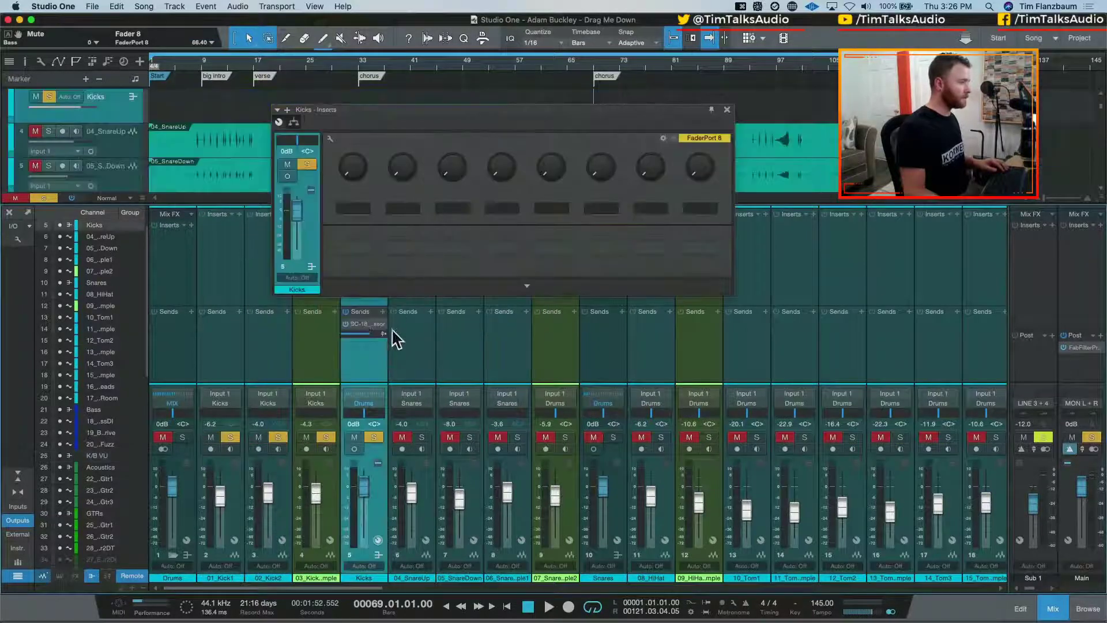
{"action": "left_click", "coordinate": [383, 312]}
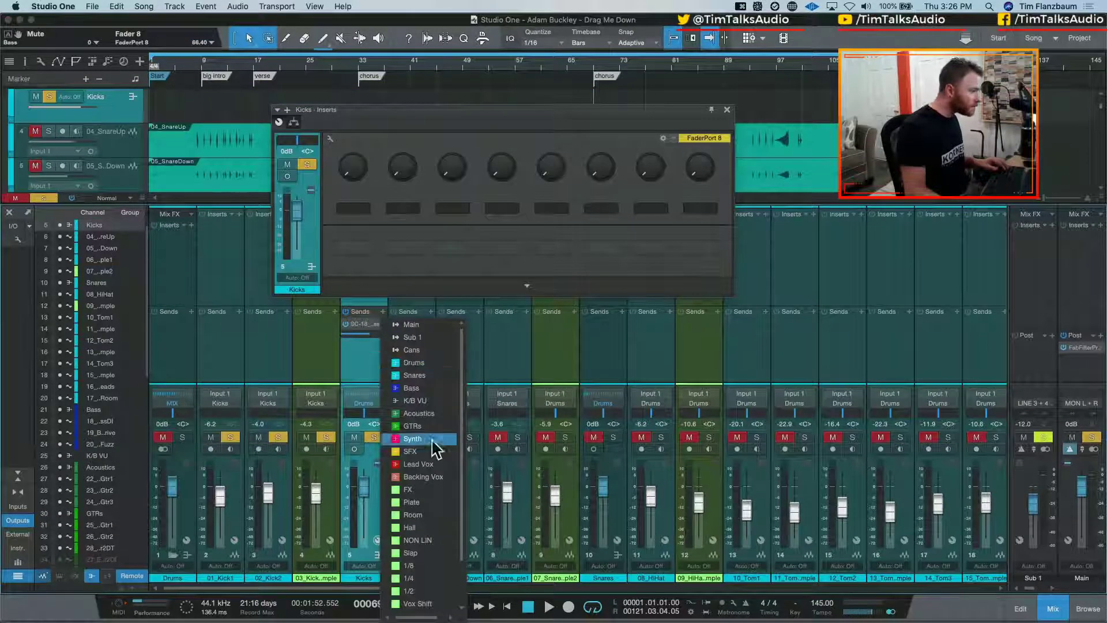
{"action": "left_click", "coordinate": [431, 400]}
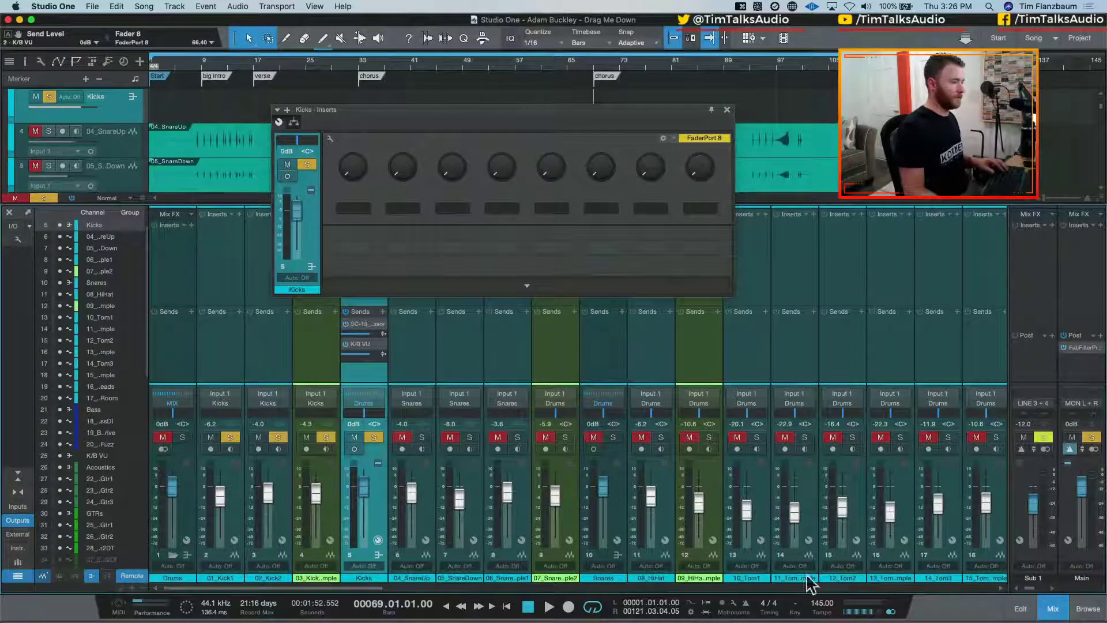
Open the K/B VU meter, unsolo and mute the Bass bus, and play from the second chorus to meter the kicks alone
{"action": "scroll", "coordinate": [750, 591], "scroll_direction": "right", "scroll_amount": 10}
{"action": "left_click", "coordinate": [693, 357]}
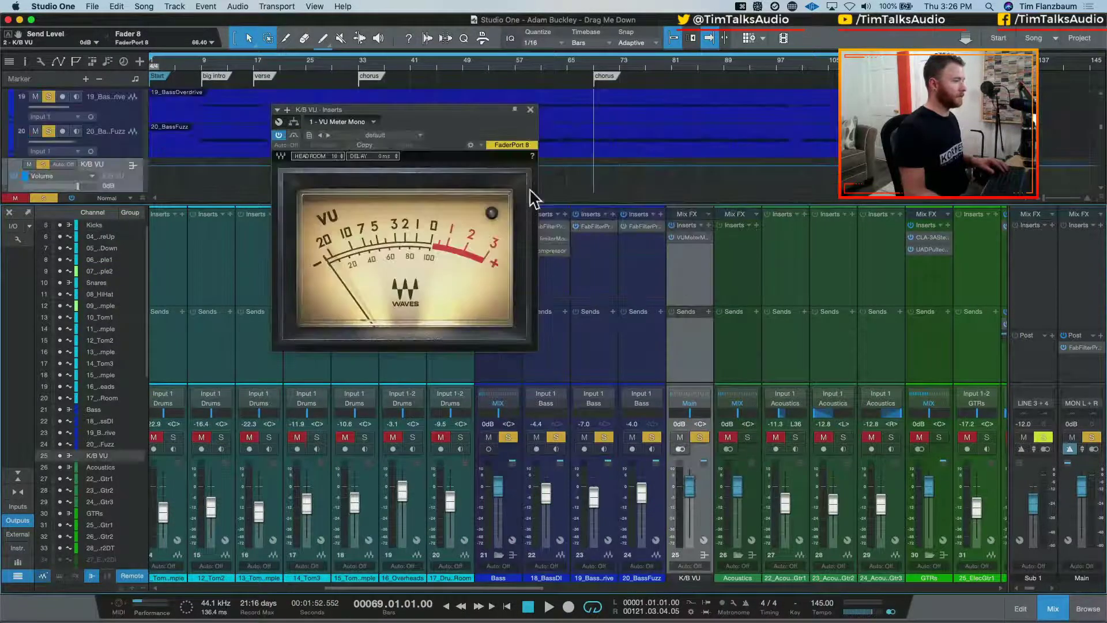
{"action": "key", "text": "space"}
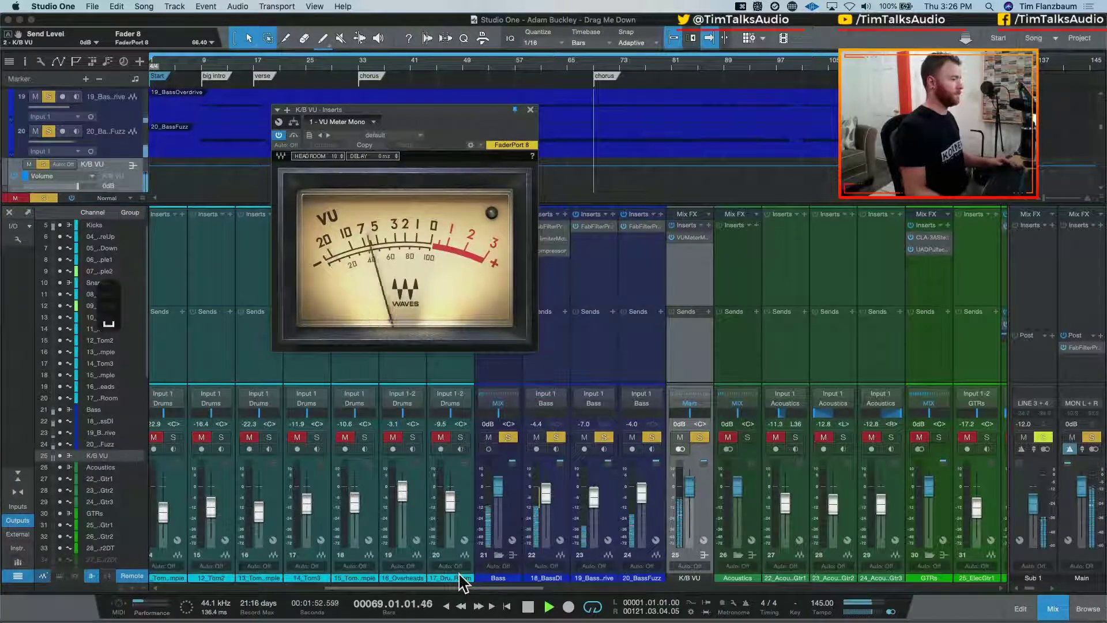
{"action": "left_click", "coordinate": [508, 437]}
{"action": "left_click", "coordinate": [489, 437]}
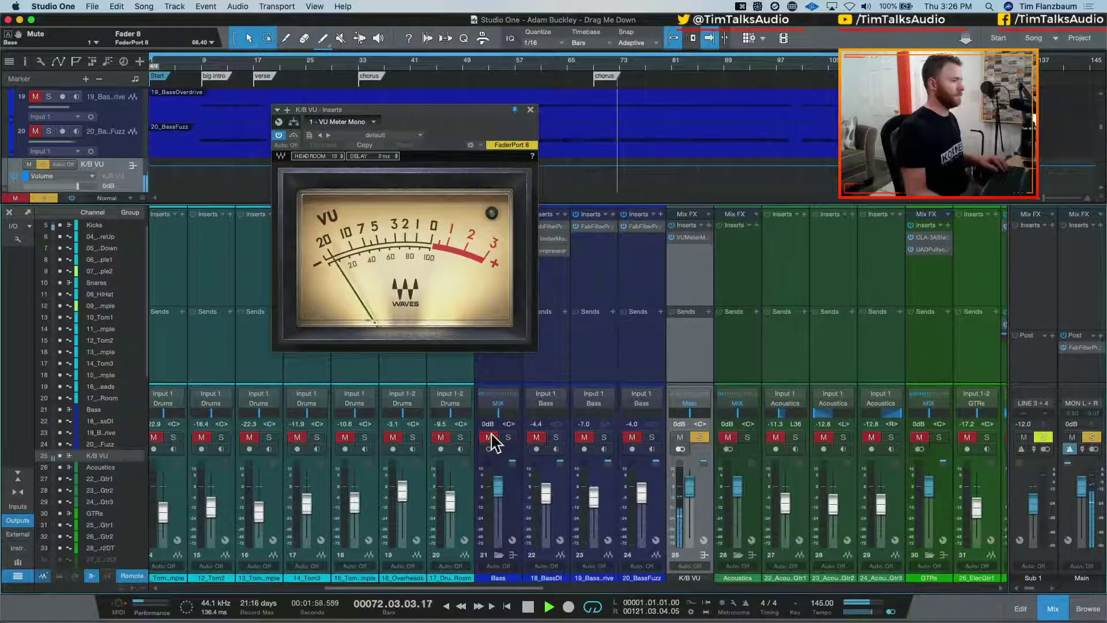
{"action": "left_click_drag", "start_coordinate": [453, 588], "coordinate": [288, 587]}
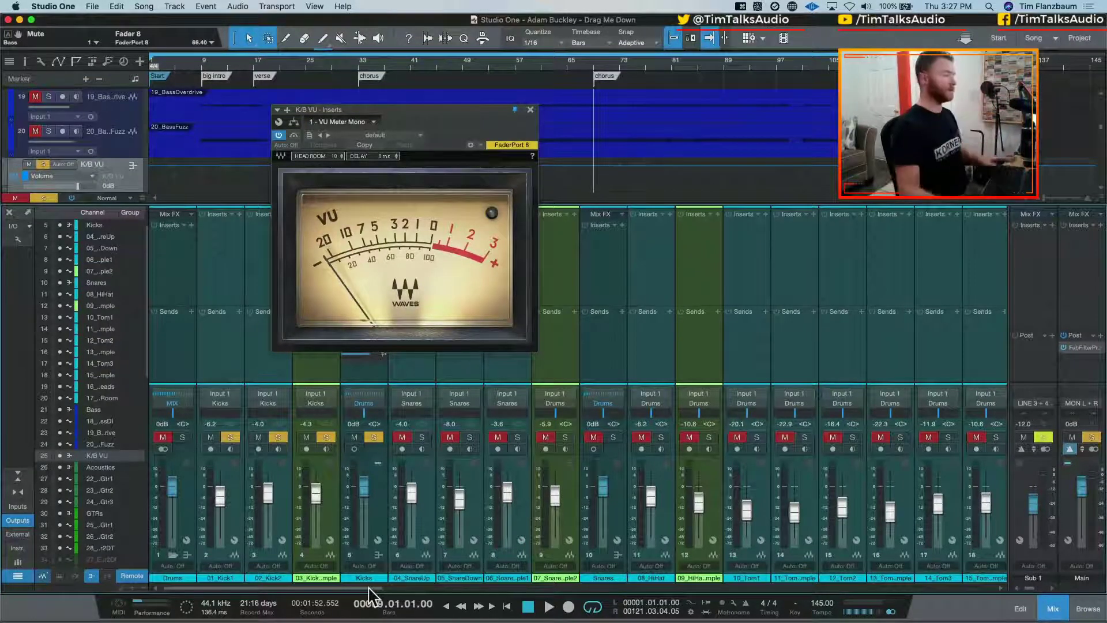
{"action": "key", "text": "space"}
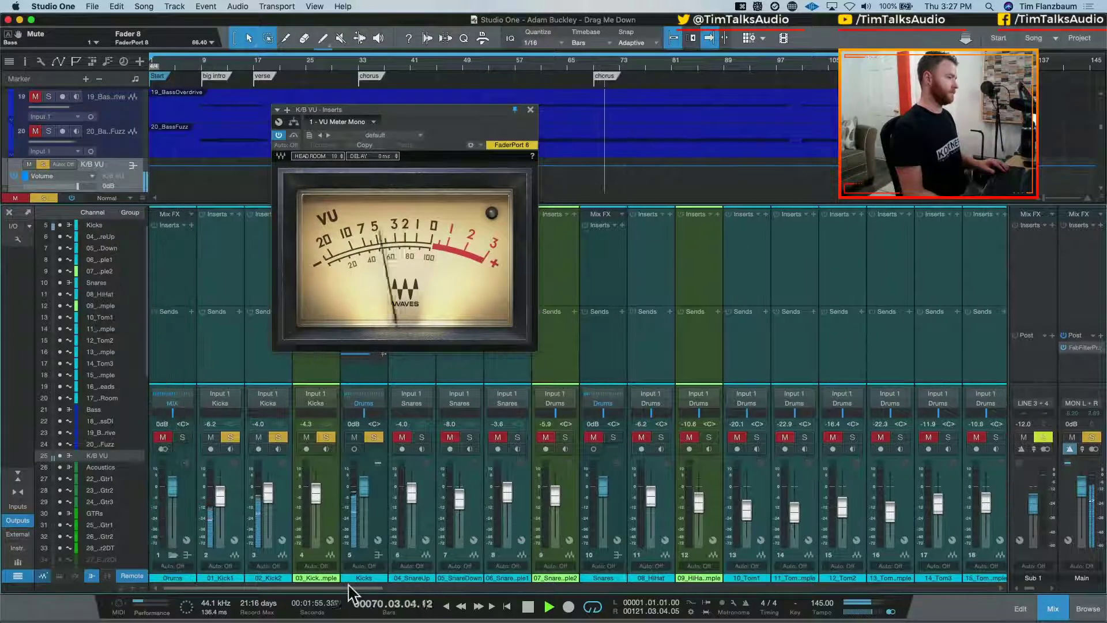
Add a send from the Bass bus to the K/B VU bus, keeping the VU meter window clear of the channel
{"action": "left_click_drag", "start_coordinate": [375, 121], "coordinate": [544, 119]}
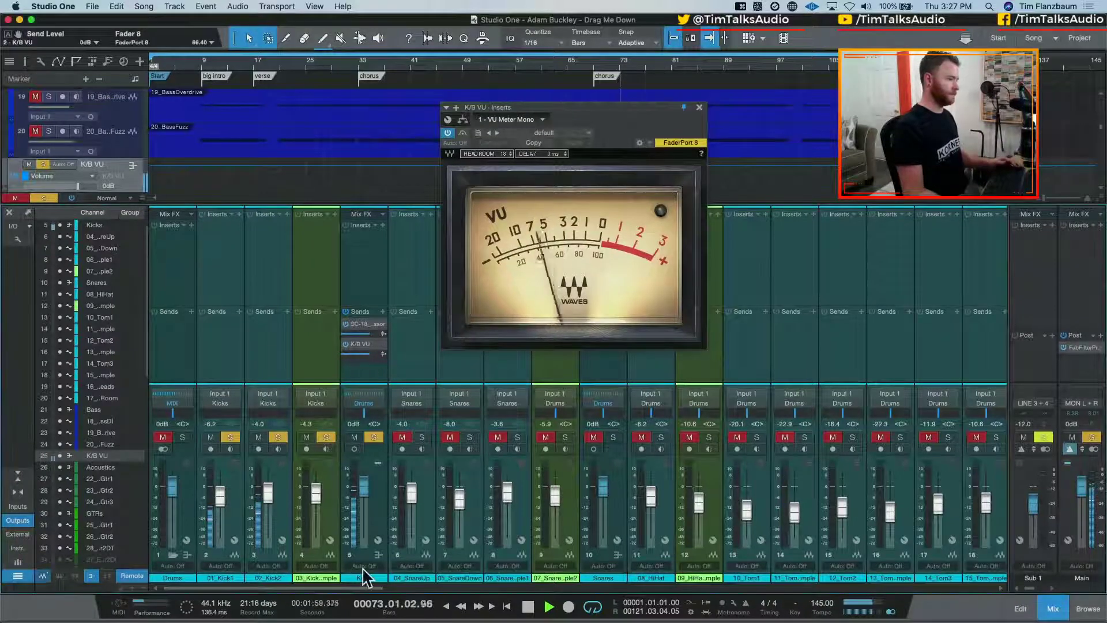
{"action": "scroll", "coordinate": [358, 588], "scroll_direction": "right", "scroll_amount": 10}
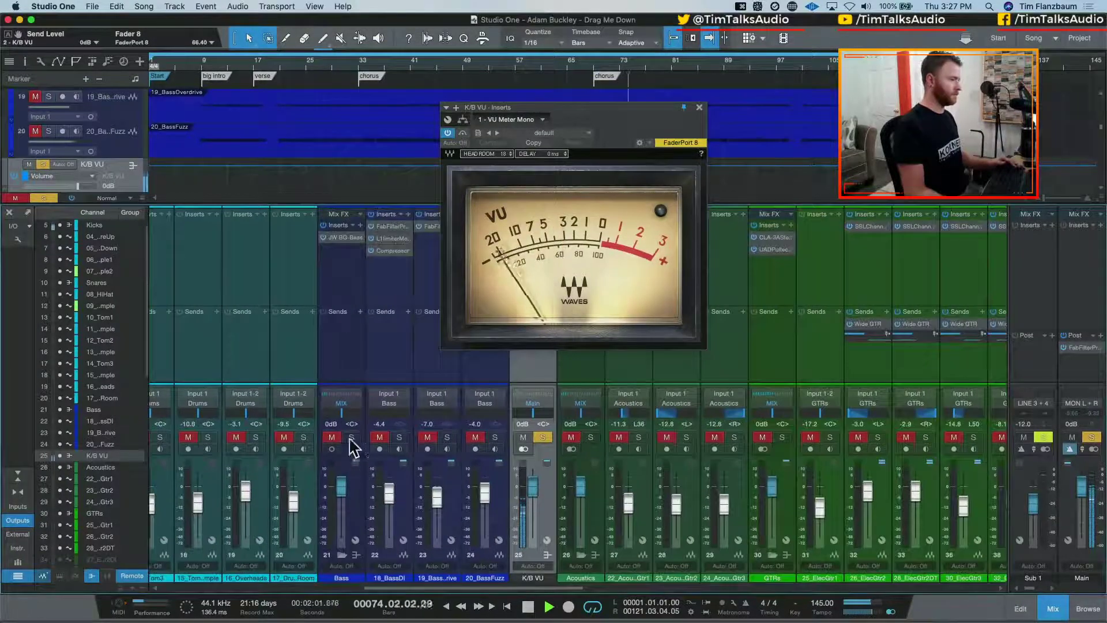
{"action": "left_click", "coordinate": [361, 312]}
{"action": "left_click", "coordinate": [410, 389]}
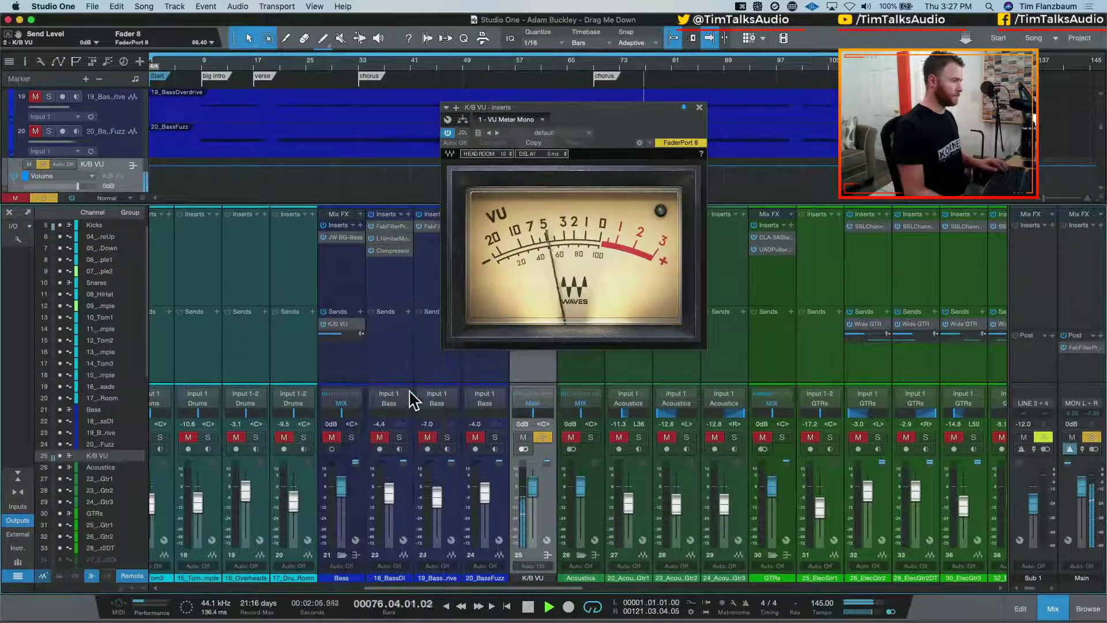
Unmute and solo the Bass bus, try lower fader levels against the VU meter, and bring the fader back to 0 dB
{"action": "left_click_drag", "start_coordinate": [341, 486], "coordinate": [346, 533]}
{"action": "left_click", "coordinate": [330, 435]}
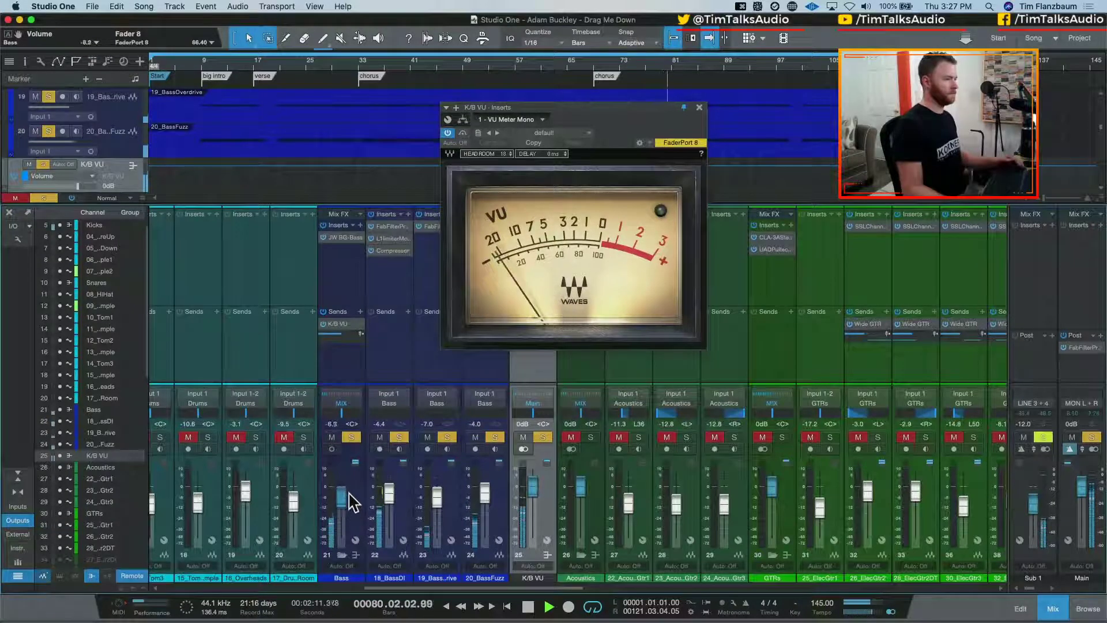
{"action": "left_click_drag", "start_coordinate": [349, 494], "coordinate": [350, 482]}
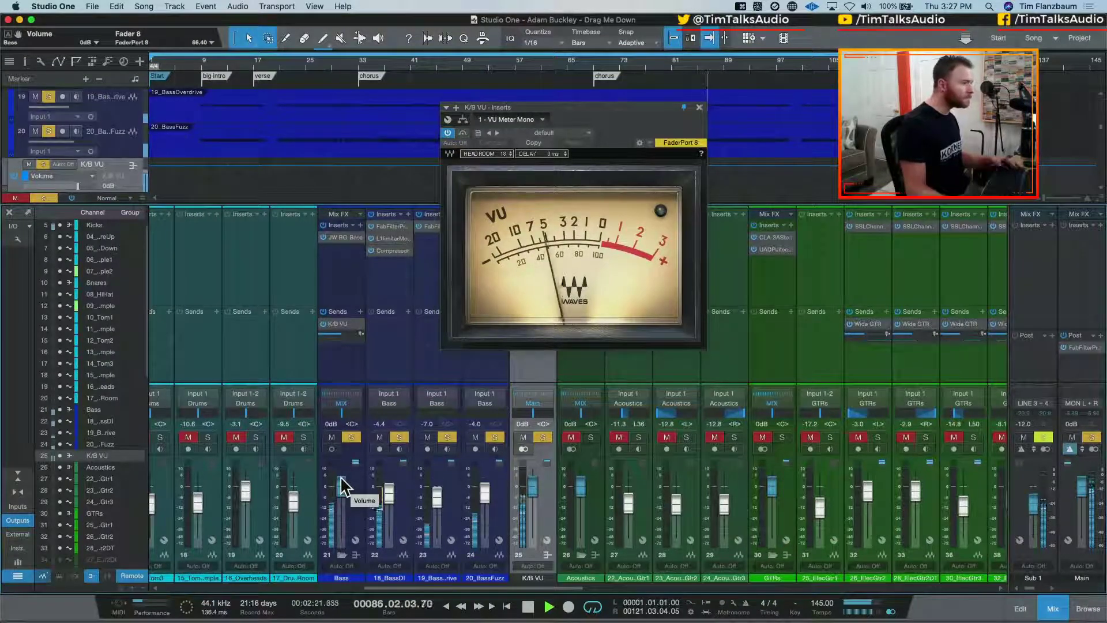
Replay the second chorus with the Bass bus's K/B VU send switched off to meter the kicks alone, and re-enable the send
{"action": "key", "text": "space"}
{"action": "left_click", "coordinate": [325, 323]}
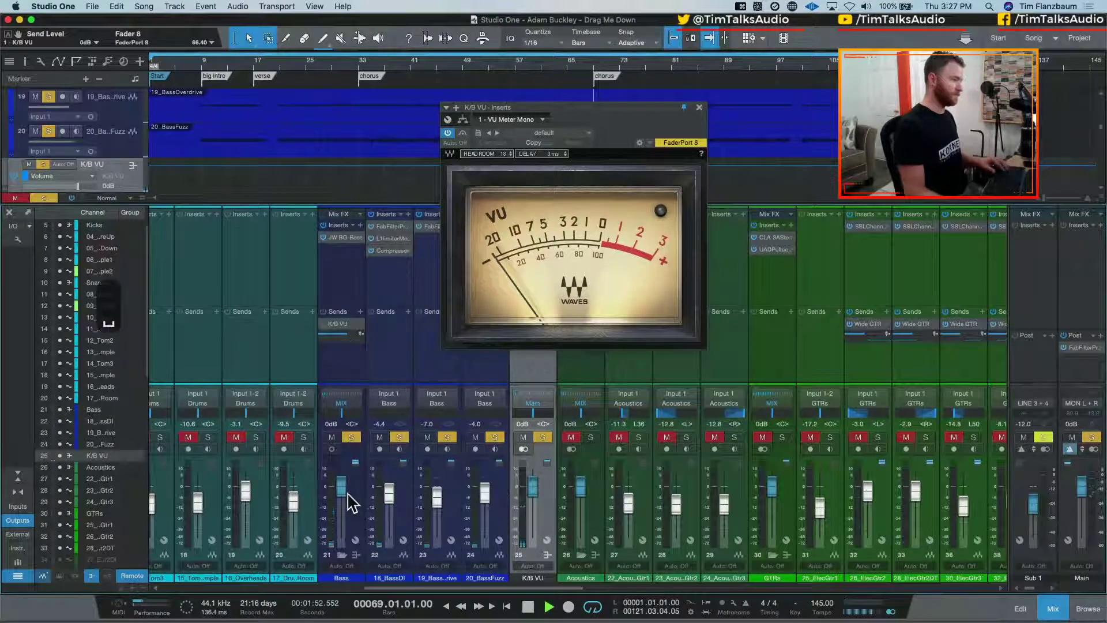
{"action": "key", "text": "space"}
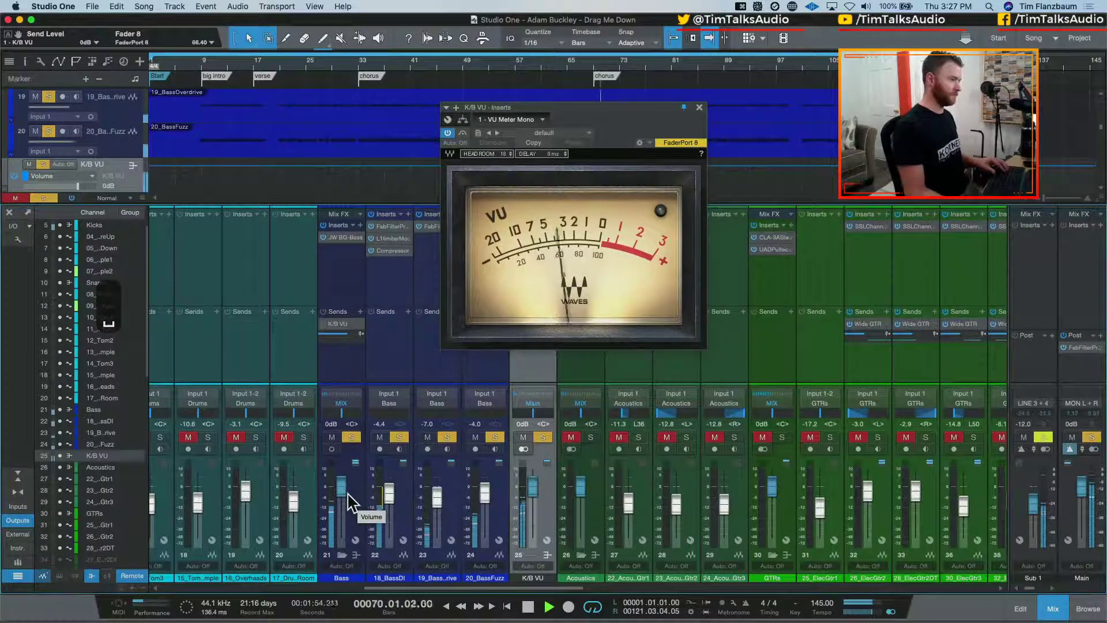
{"action": "left_click", "coordinate": [326, 324]}
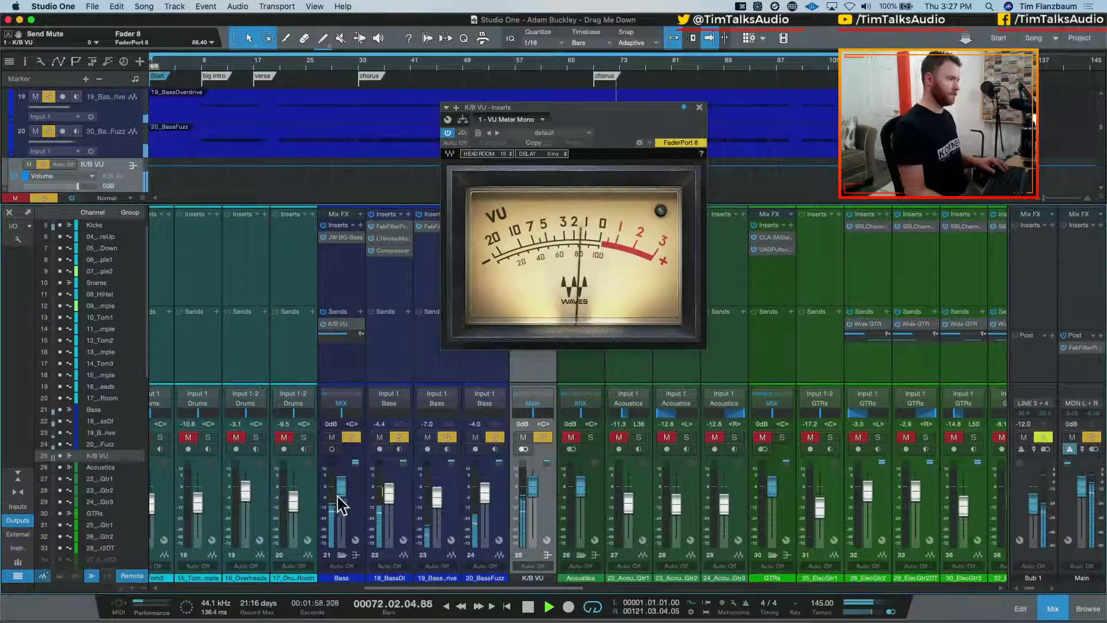
Set the Bass bus level to -2 dB
{"action": "left_click", "coordinate": [331, 424]}
{"action": "type", "text": "-2"}
{"action": "key", "text": "Return"}
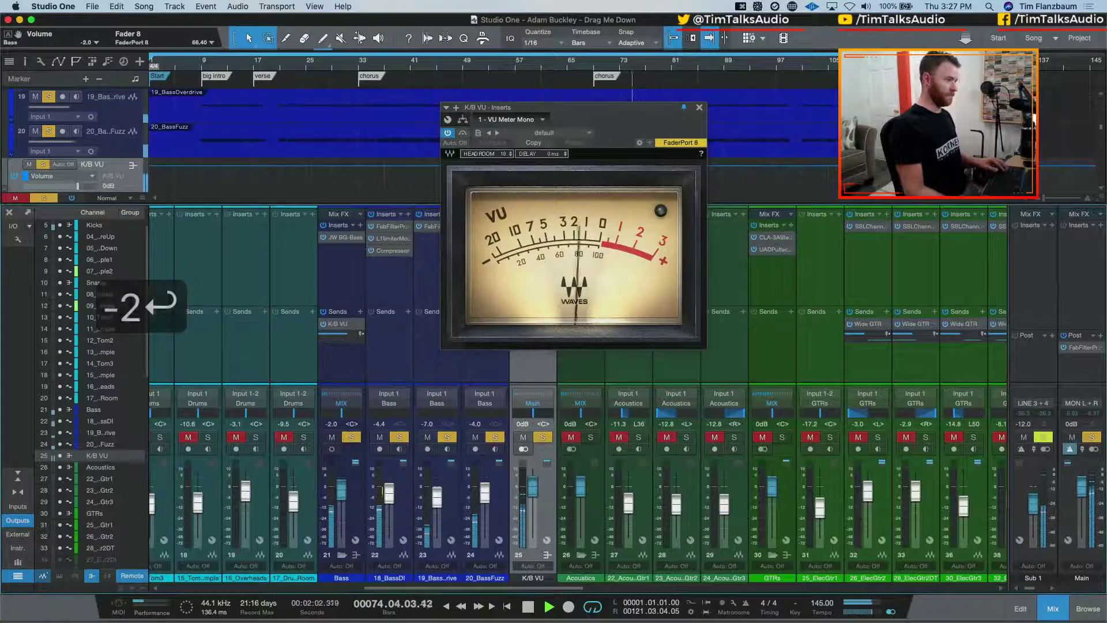
Stop playback, close the K/B VU meter window and clear all solos
{"action": "key", "text": "space"}
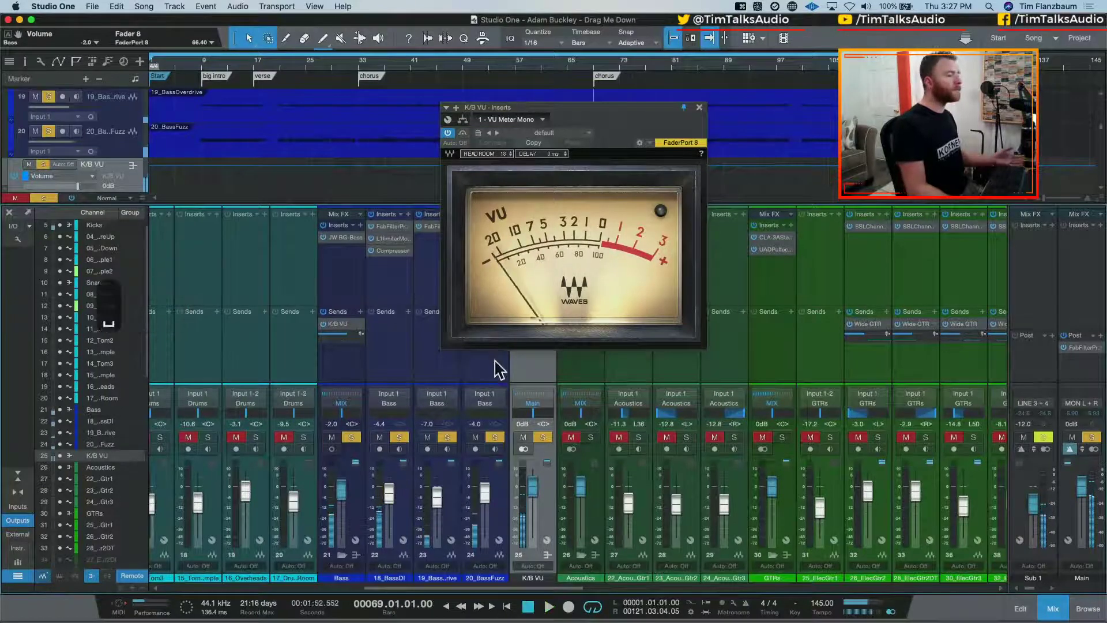
{"action": "left_click", "coordinate": [699, 107]}
{"action": "key", "text": "shift+super+s"}
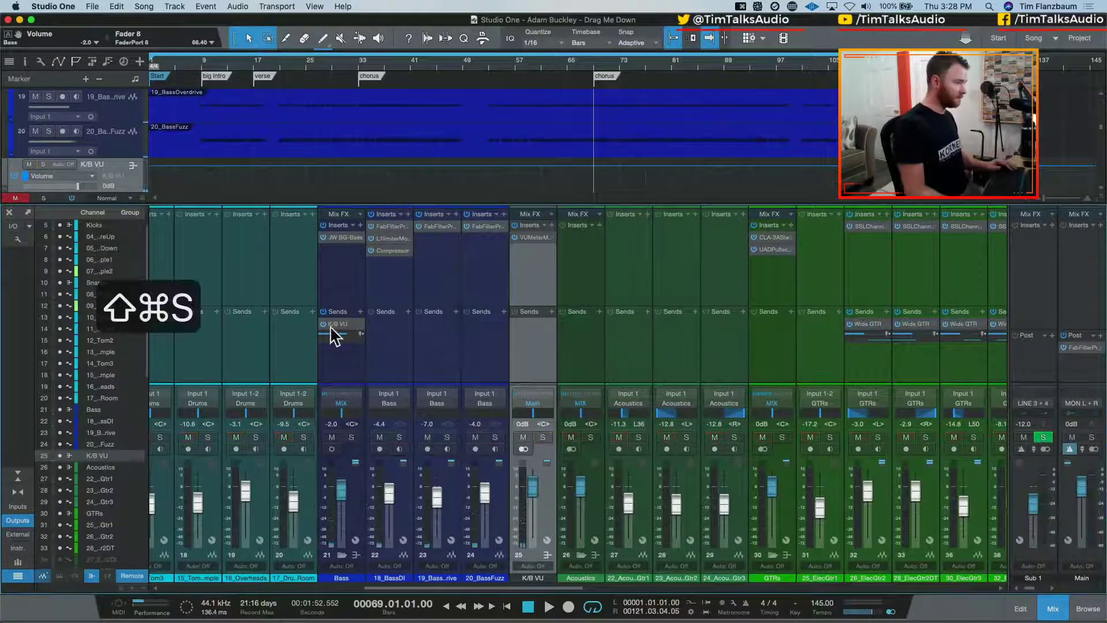
Delete the K/B VU bus and remove its leftover empty sends from the Bass and Kicks buses
{"action": "left_click", "coordinate": [323, 324]}
{"action": "key", "text": "t"}
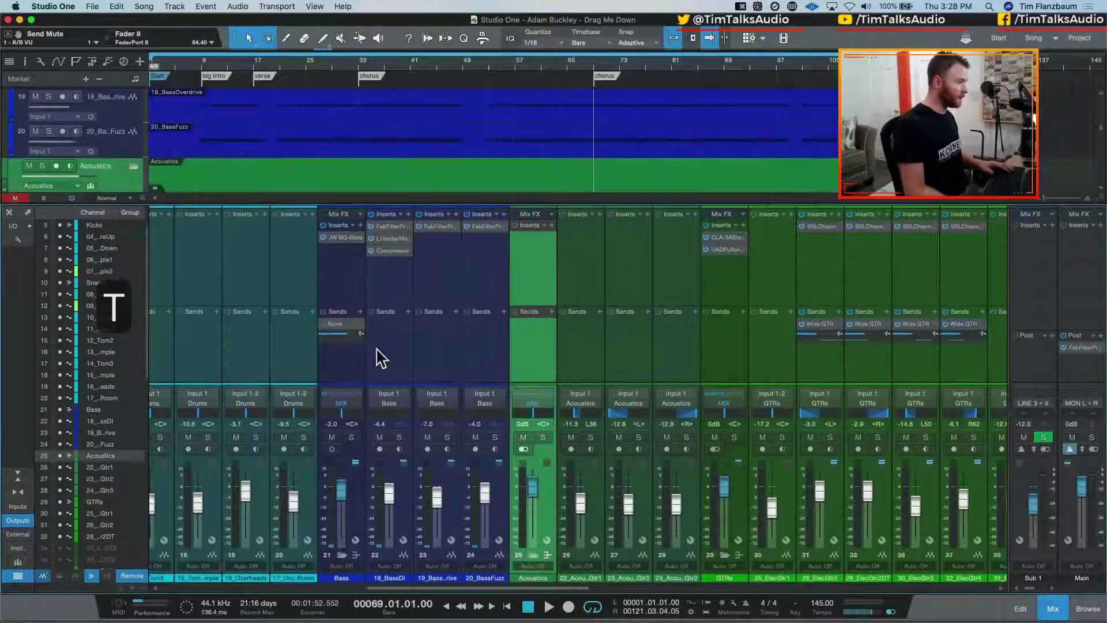
{"action": "left_click", "coordinate": [354, 324]}
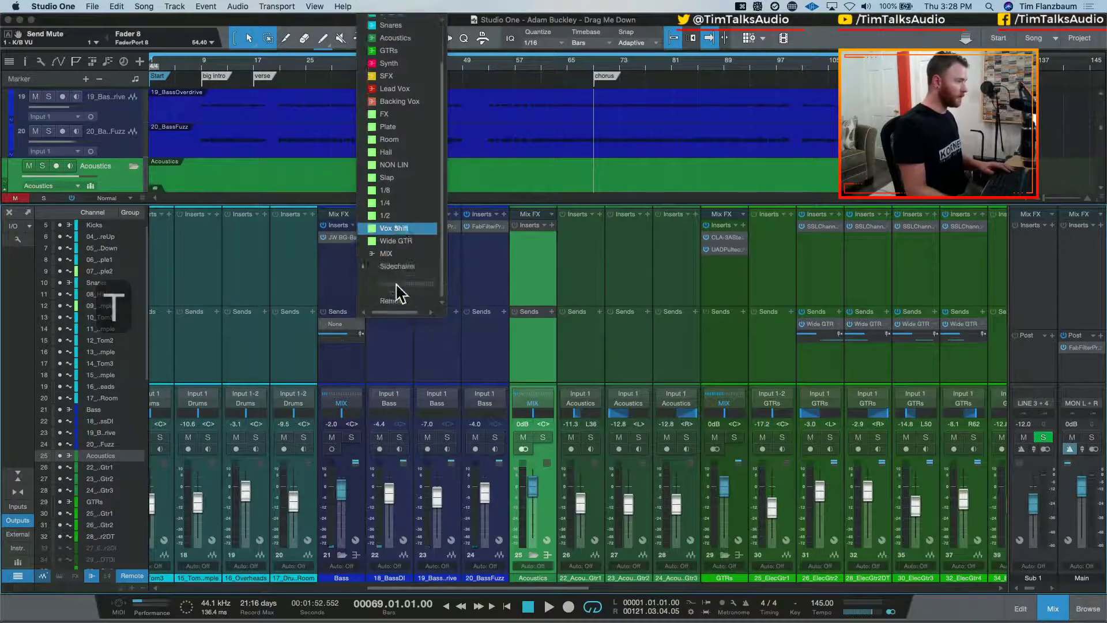
{"action": "left_click", "coordinate": [398, 291]}
{"action": "left_click_drag", "start_coordinate": [399, 588], "coordinate": [121, 556]}
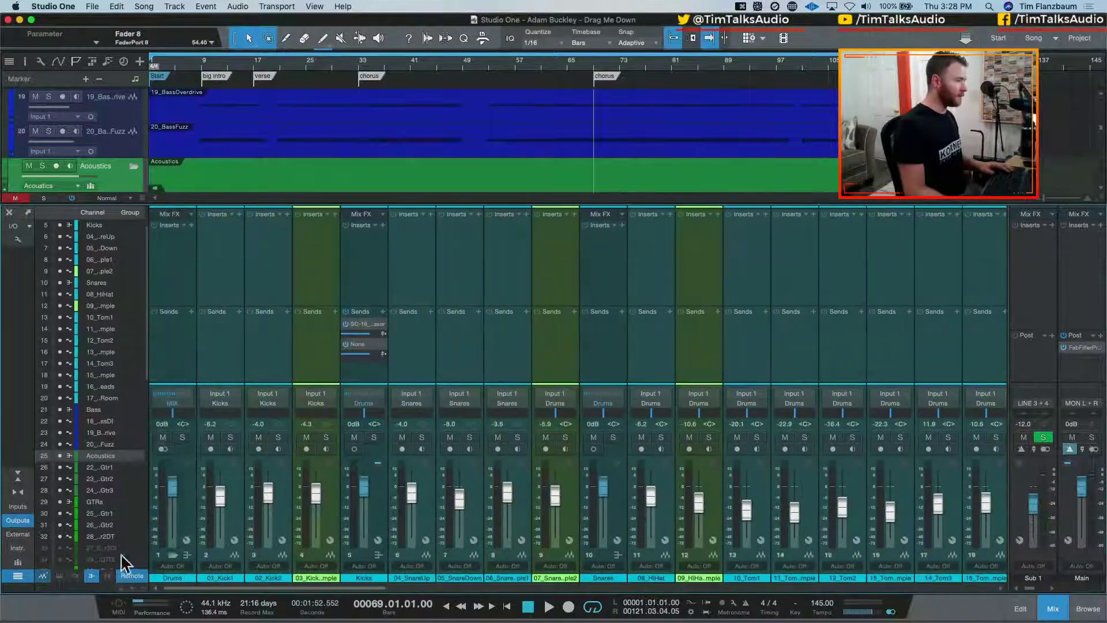
{"action": "left_click", "coordinate": [384, 346]}
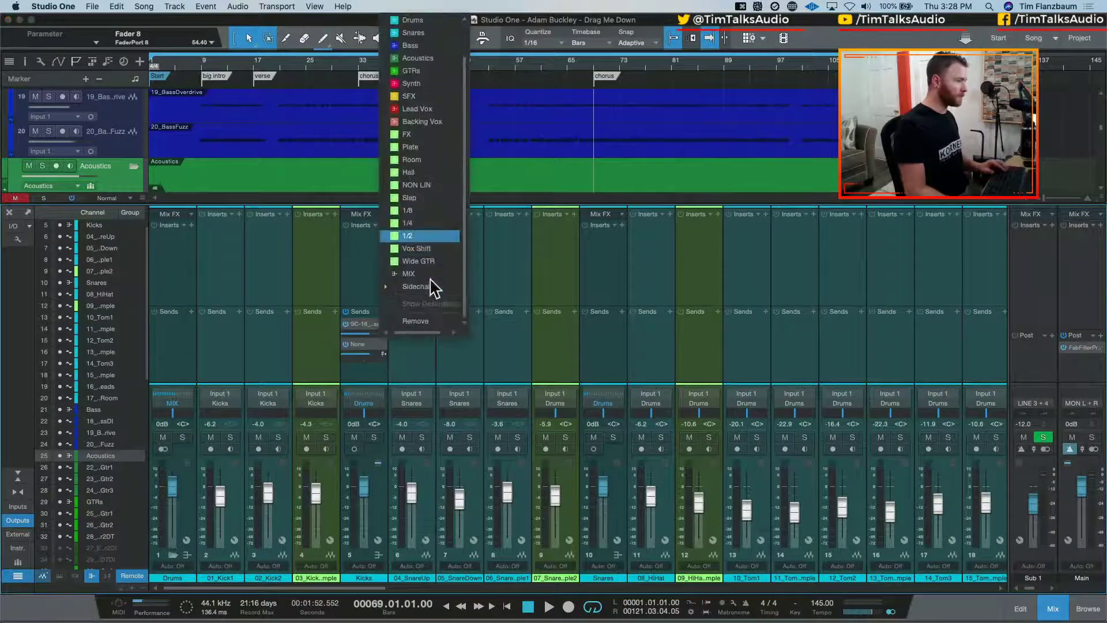
{"action": "left_click", "coordinate": [431, 323]}
{"action": "left_click_drag", "start_coordinate": [382, 587], "coordinate": [301, 559]}
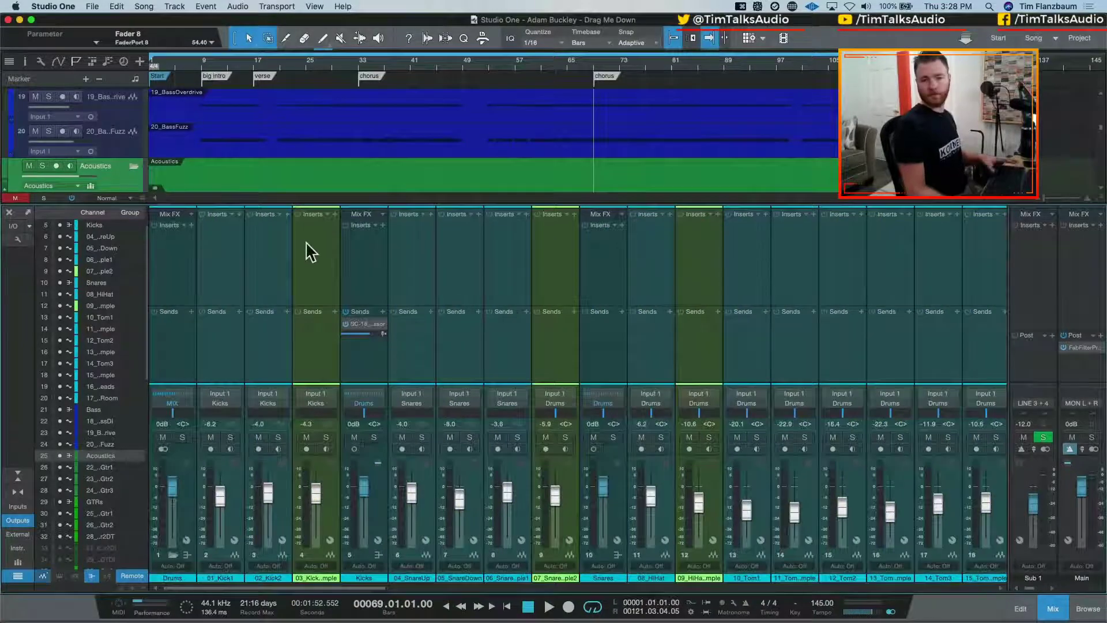
Play the second chorus and insert the API-2500 Stereo compressor on the Drums bus
{"action": "key", "text": "space"}
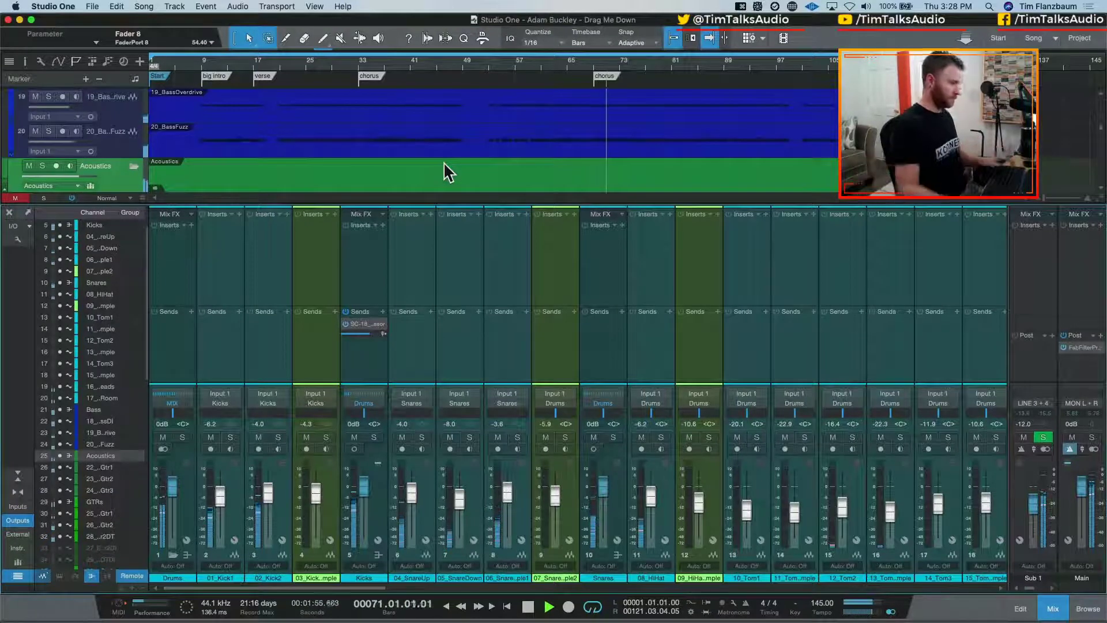
{"action": "left_click", "coordinate": [202, 229]}
{"action": "type", "text": "api"}
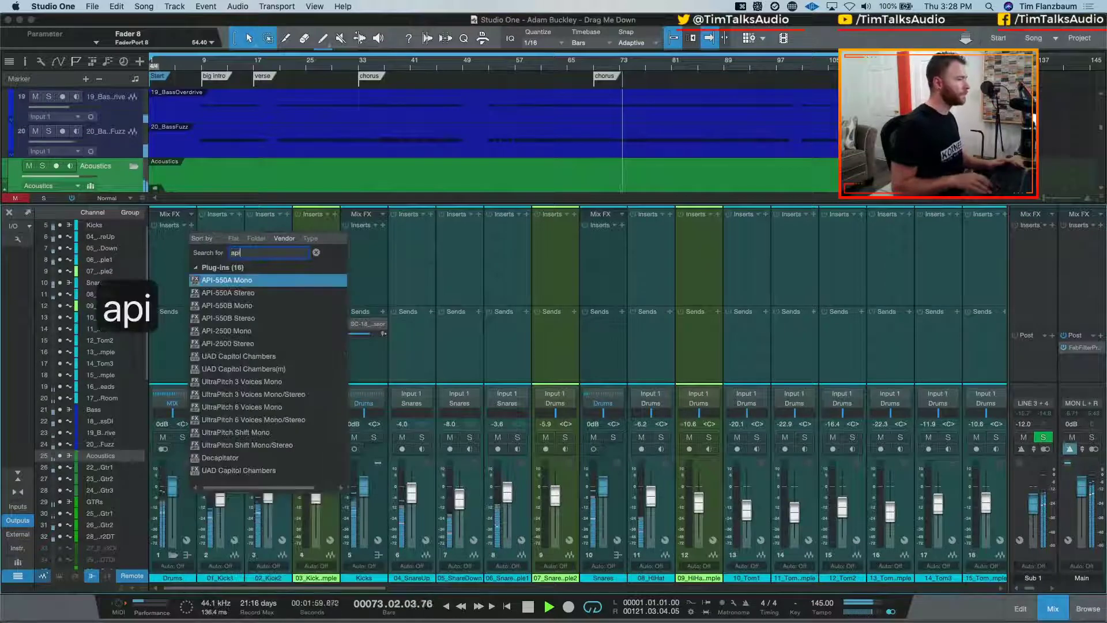
{"action": "key", "text": "Down"}
{"action": "key", "text": "Down"}
{"action": "key", "text": "Down"}
{"action": "key", "text": "Down"}
{"action": "key", "text": "Down"}
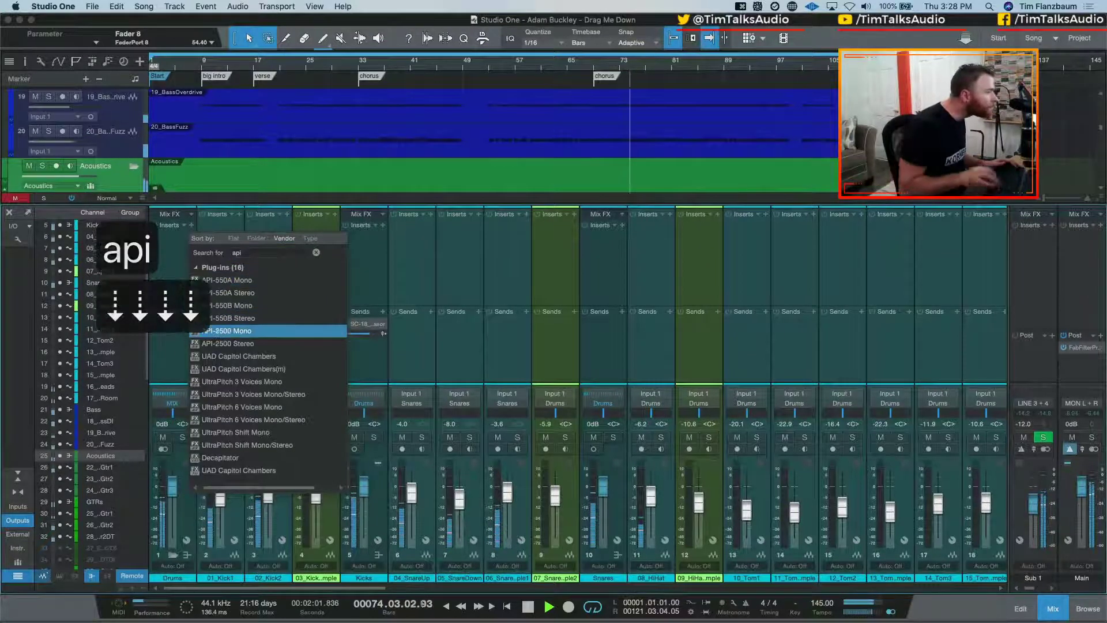
{"action": "key", "text": "Return"}
On the drum compressor, set Thrust to Loud, adjust the attack, and set ratio 4:1, release 0.5 s and L/R link IND
{"action": "left_click", "coordinate": [514, 333]}
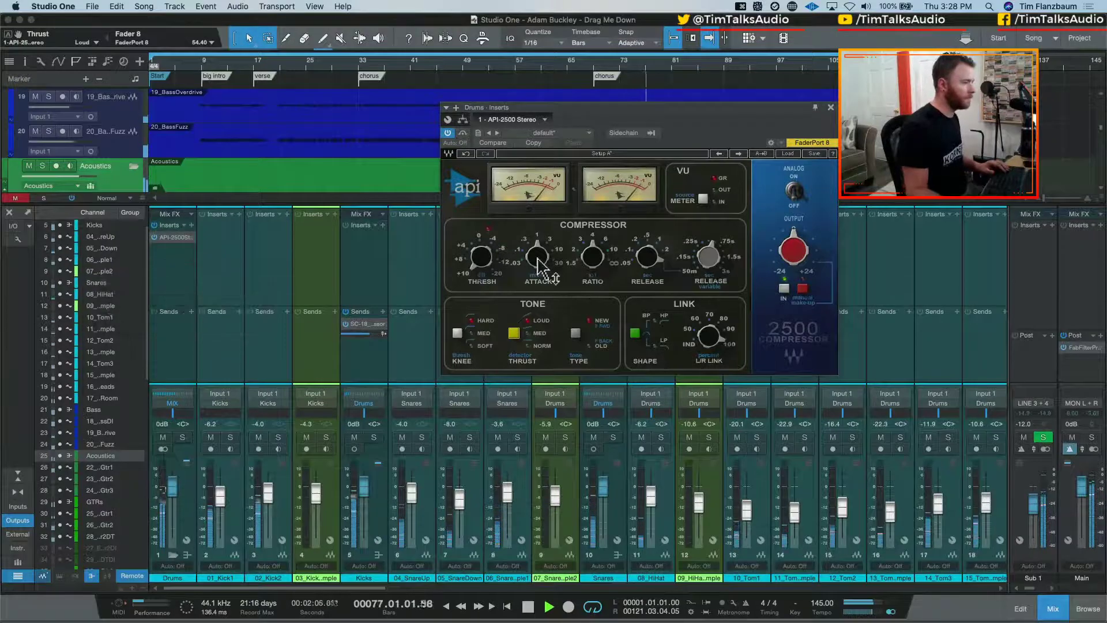
{"action": "left_click_drag", "start_coordinate": [539, 260], "coordinate": [565, 289]}
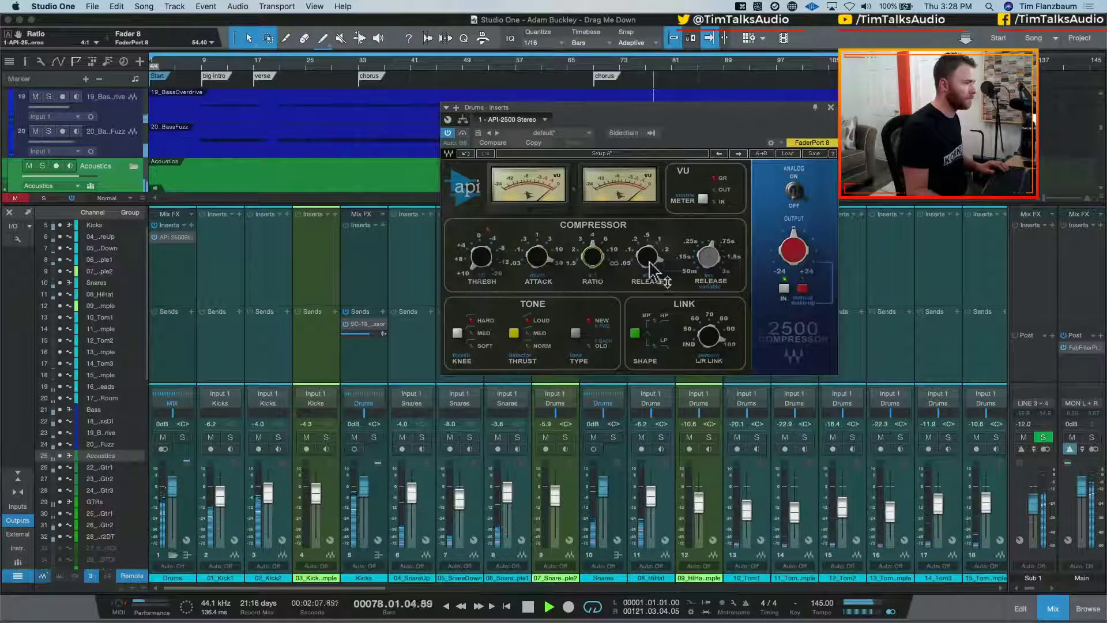
{"action": "left_click_drag", "start_coordinate": [652, 268], "coordinate": [636, 270]}
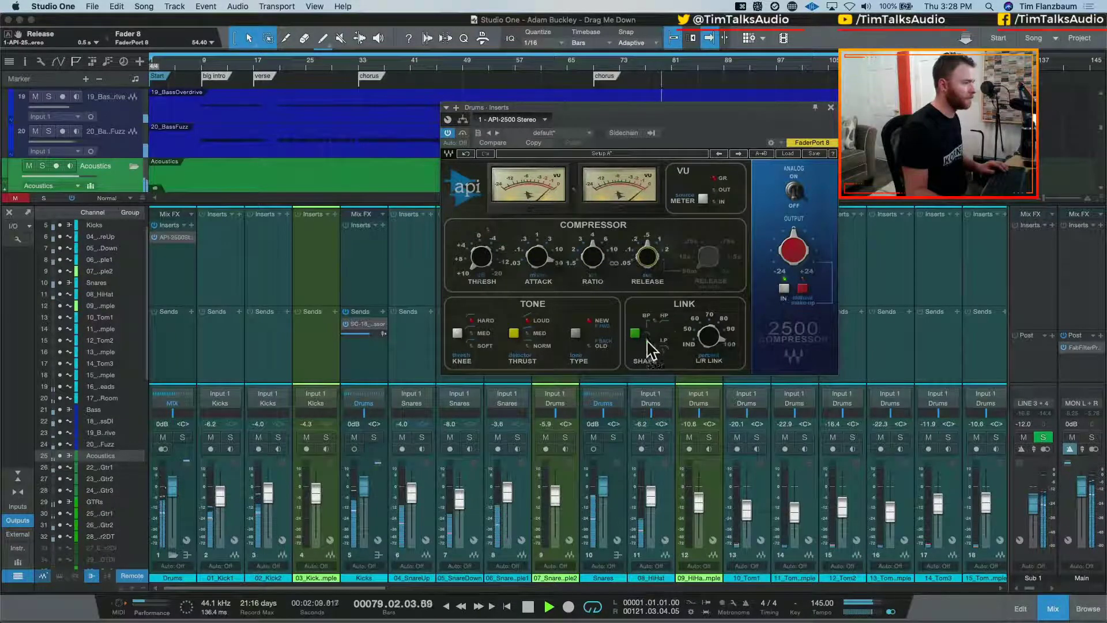
{"action": "left_click", "coordinate": [709, 336]}
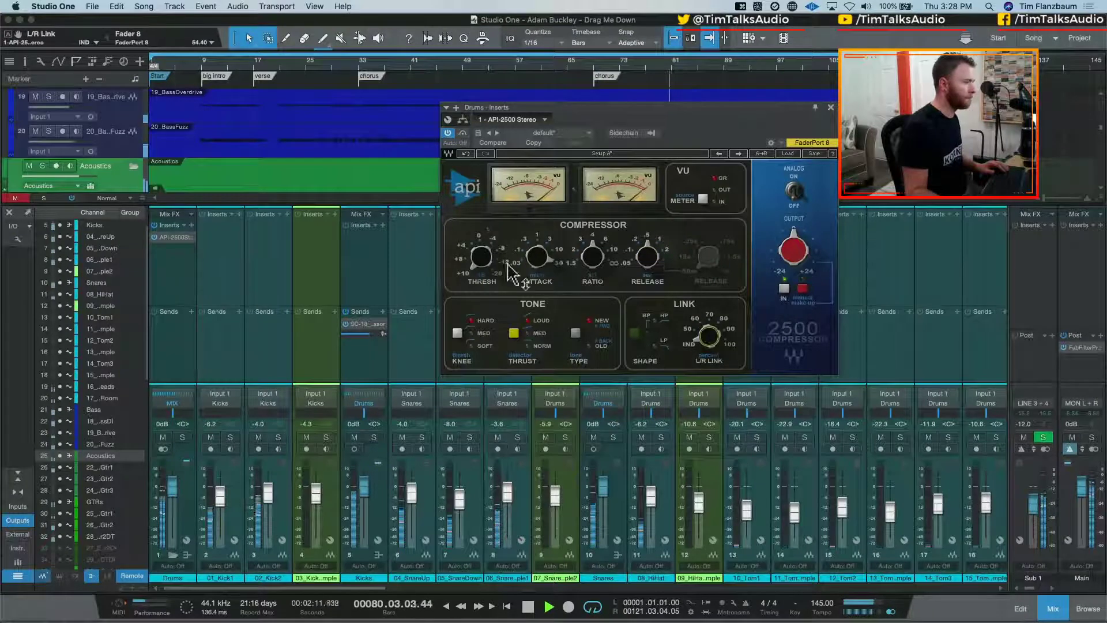
Adjust the drum compressor's threshold to about 3 dB, switch it to variable release and Old type, and close its window
{"action": "left_click", "coordinate": [481, 257]}
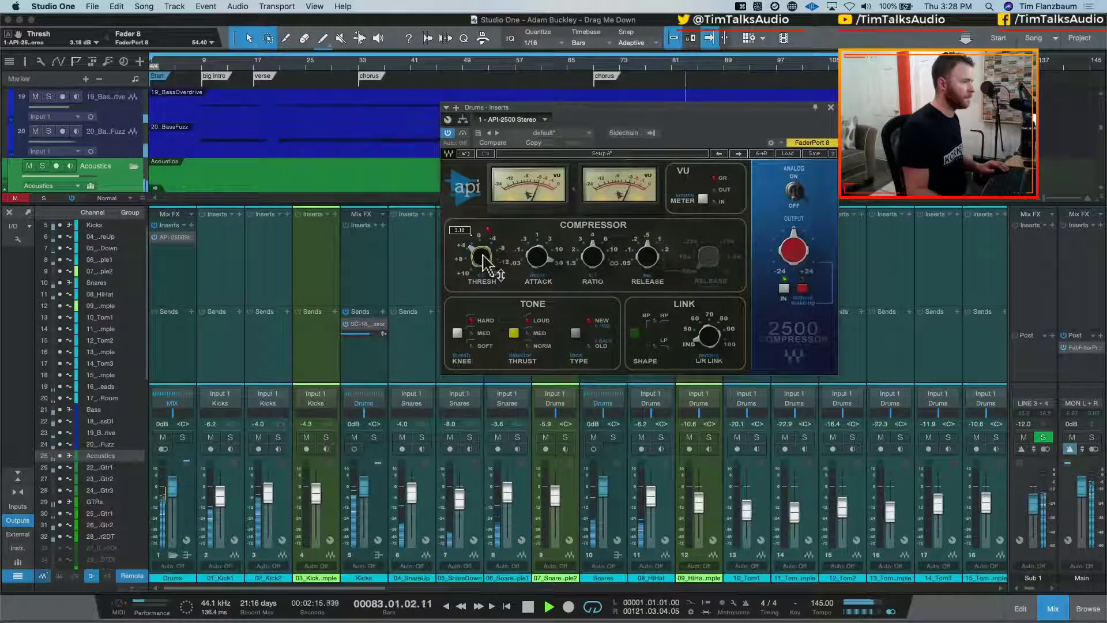
{"action": "left_click_drag", "start_coordinate": [646, 268], "coordinate": [705, 256]}
{"action": "left_click", "coordinate": [705, 259]}
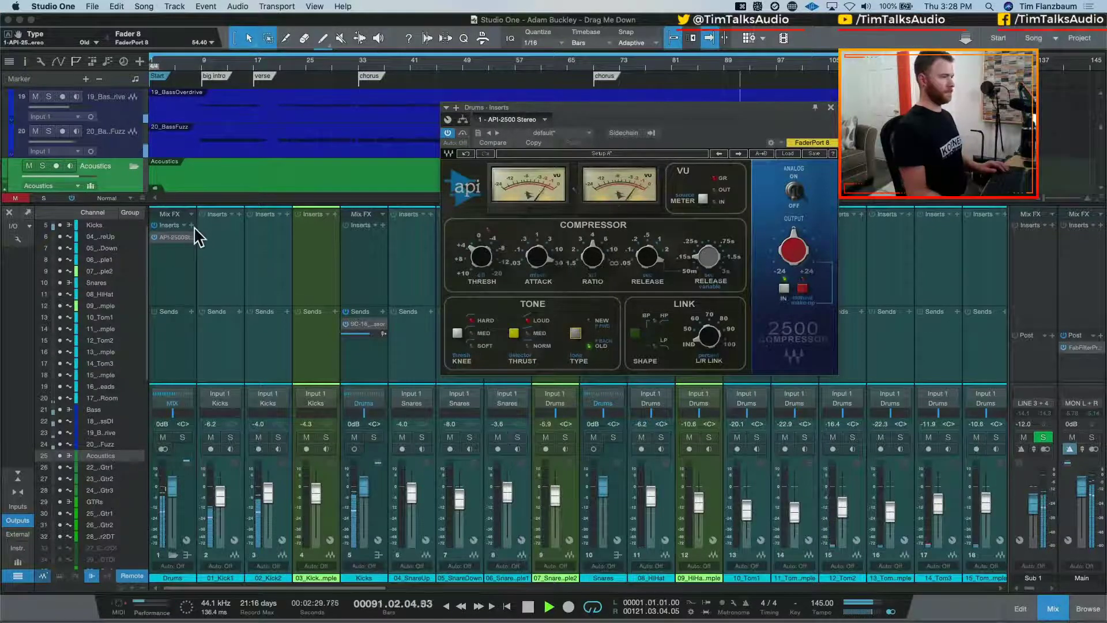
{"action": "left_click", "coordinate": [830, 108]}
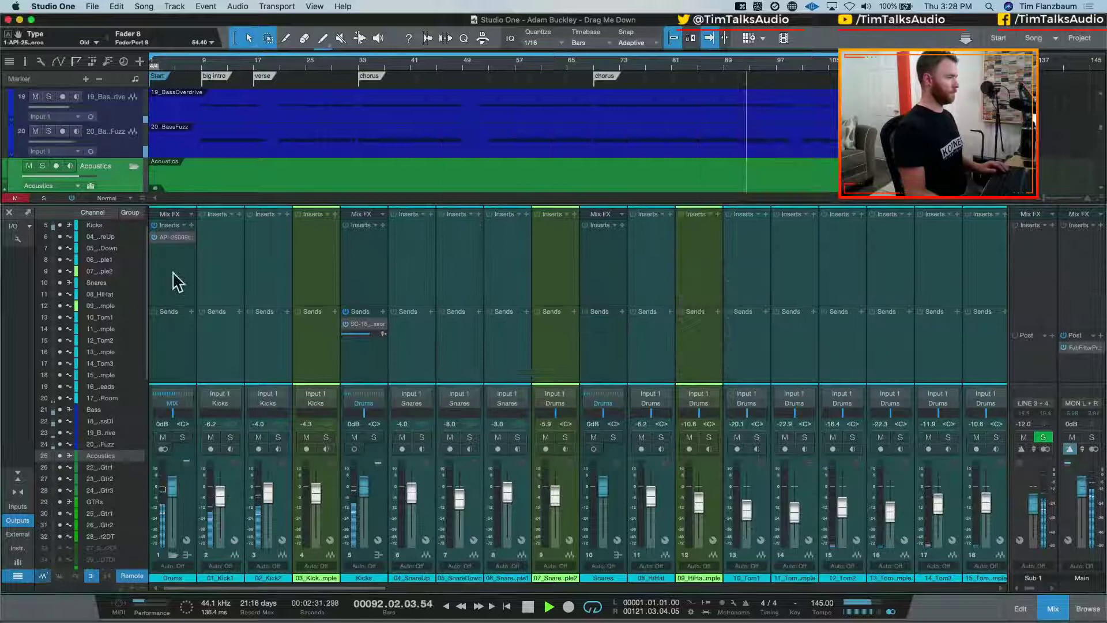
Insert Virtual Tape Machines after the API-2500 on the Drums bus
{"action": "left_click", "coordinate": [191, 226]}
{"action": "type", "text": "virtua"}
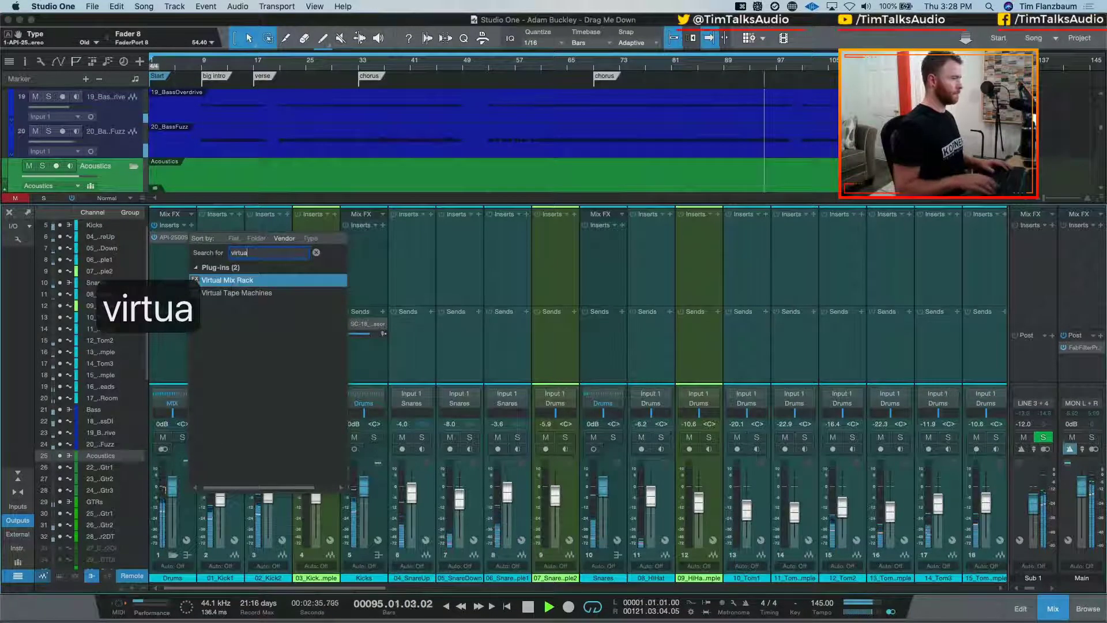
{"action": "key", "text": "Down"}
{"action": "key", "text": "Return"}
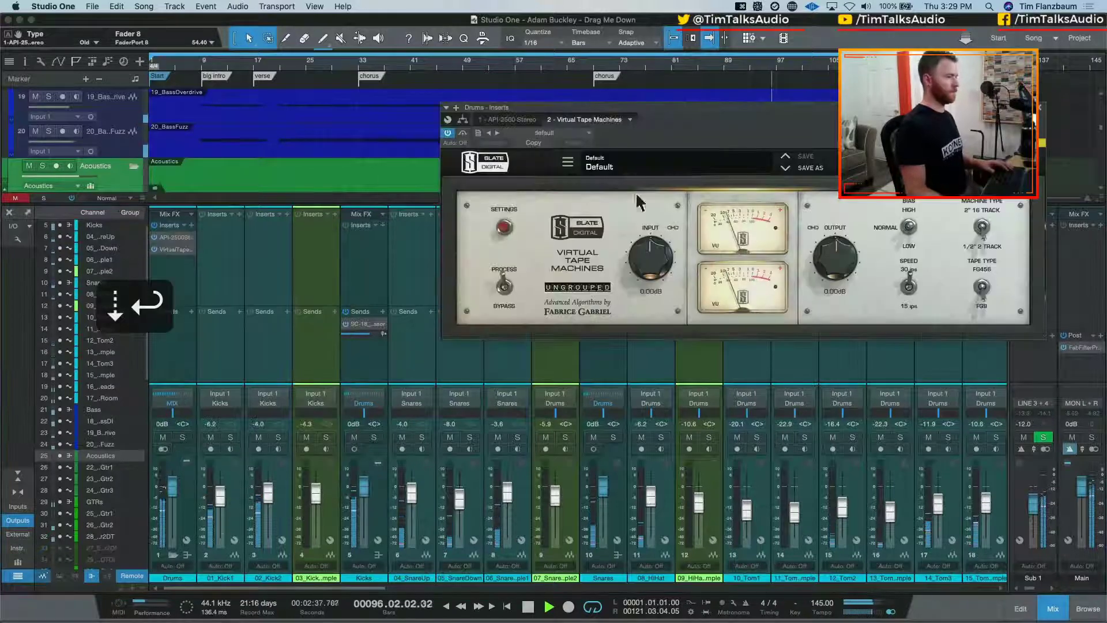
Set the drum tape machine to 2" 16 Track, 15 ips speed and FG9 tape type
{"action": "left_click", "coordinate": [981, 227]}
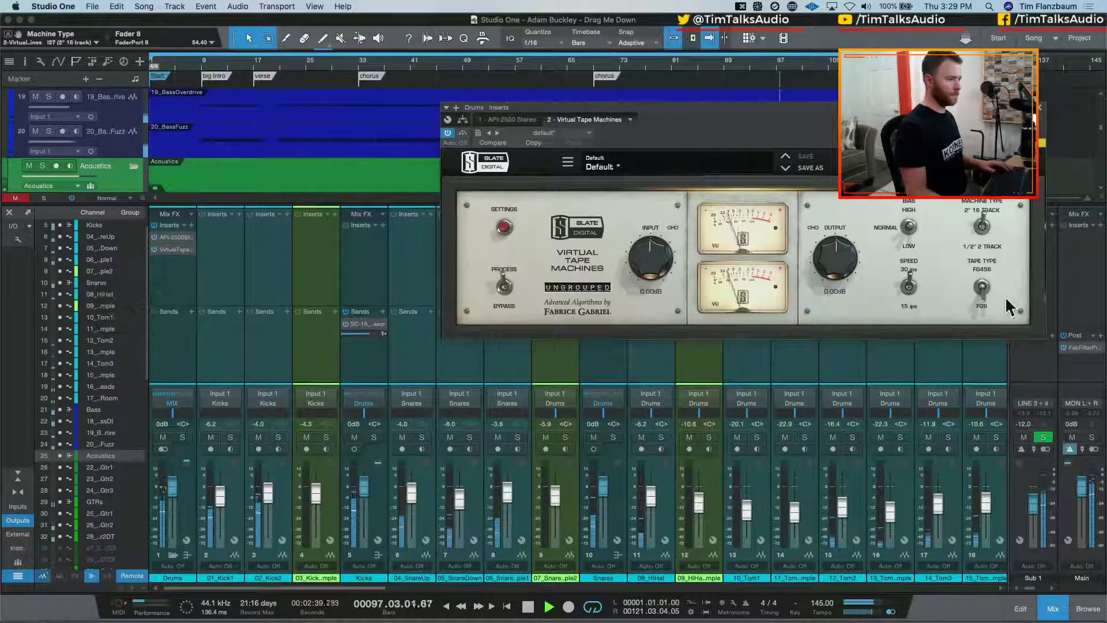
{"action": "left_click", "coordinate": [909, 285]}
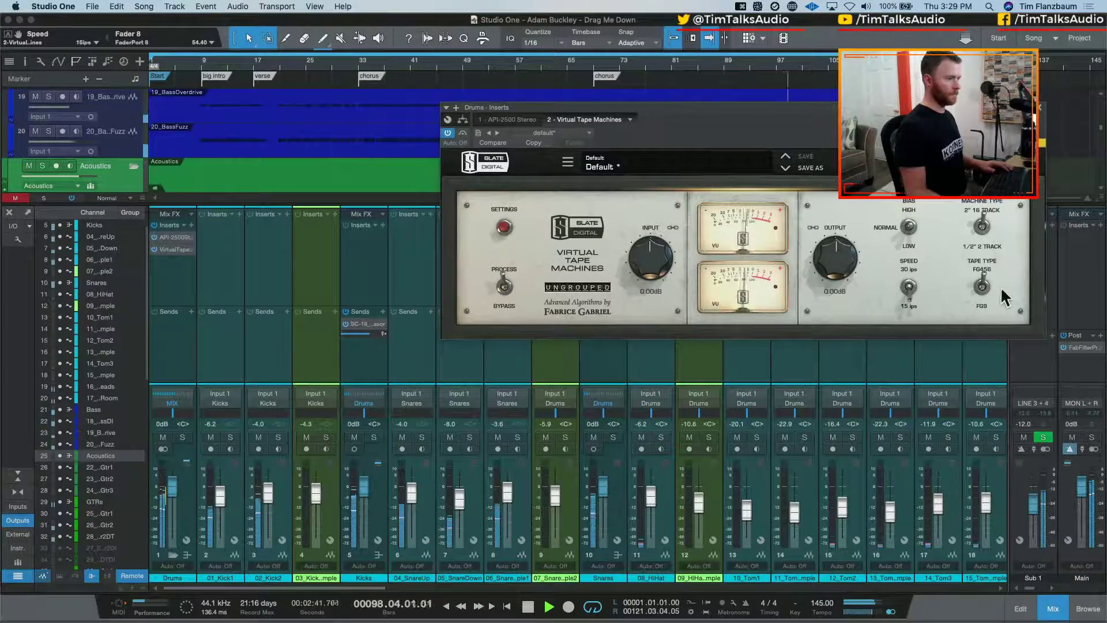
{"action": "left_click", "coordinate": [982, 286]}
{"action": "left_click_drag", "start_coordinate": [786, 104], "coordinate": [686, 122]}
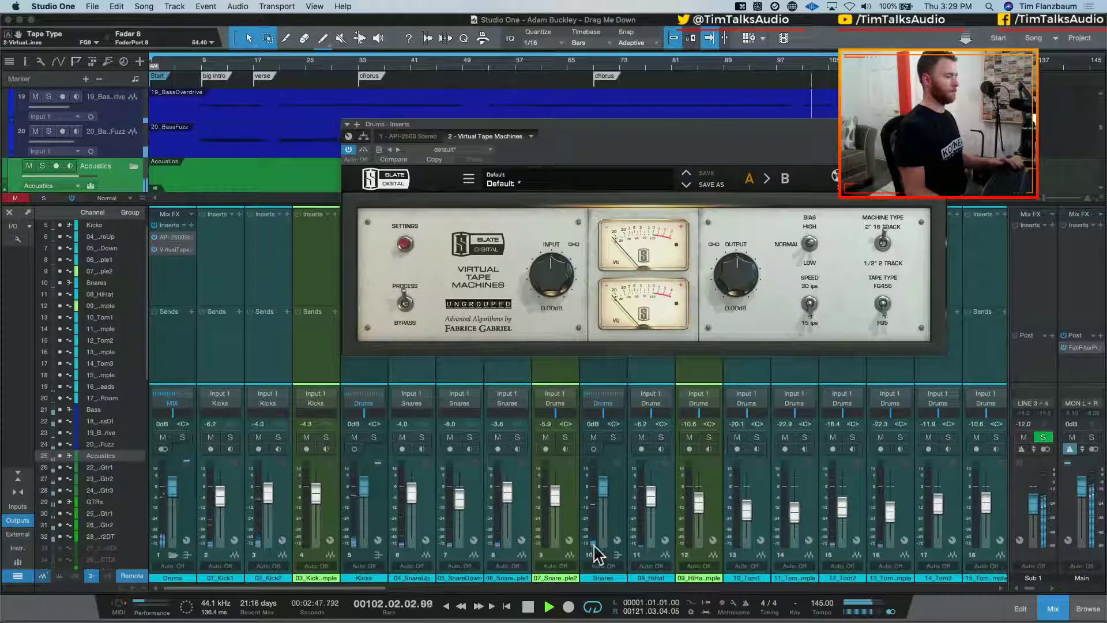
Check the bass, guitar and synth channels during playback, stop the song and close the tape machine window
{"action": "left_click_drag", "start_coordinate": [367, 587], "coordinate": [629, 602]}
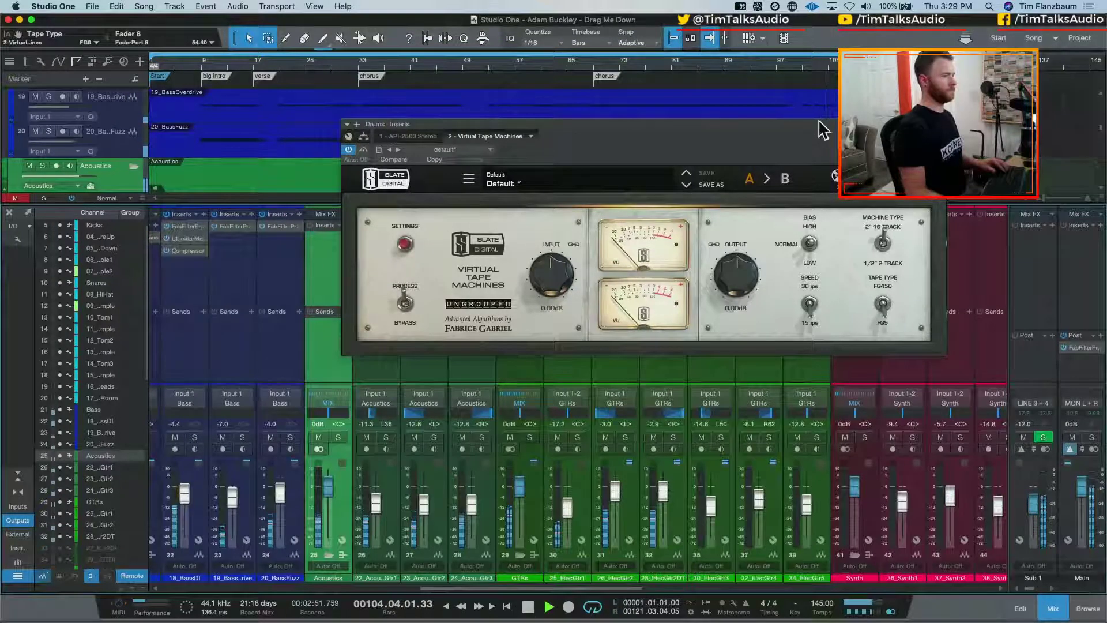
{"action": "left_click_drag", "start_coordinate": [830, 131], "coordinate": [793, 163]}
{"action": "key", "text": "space"}
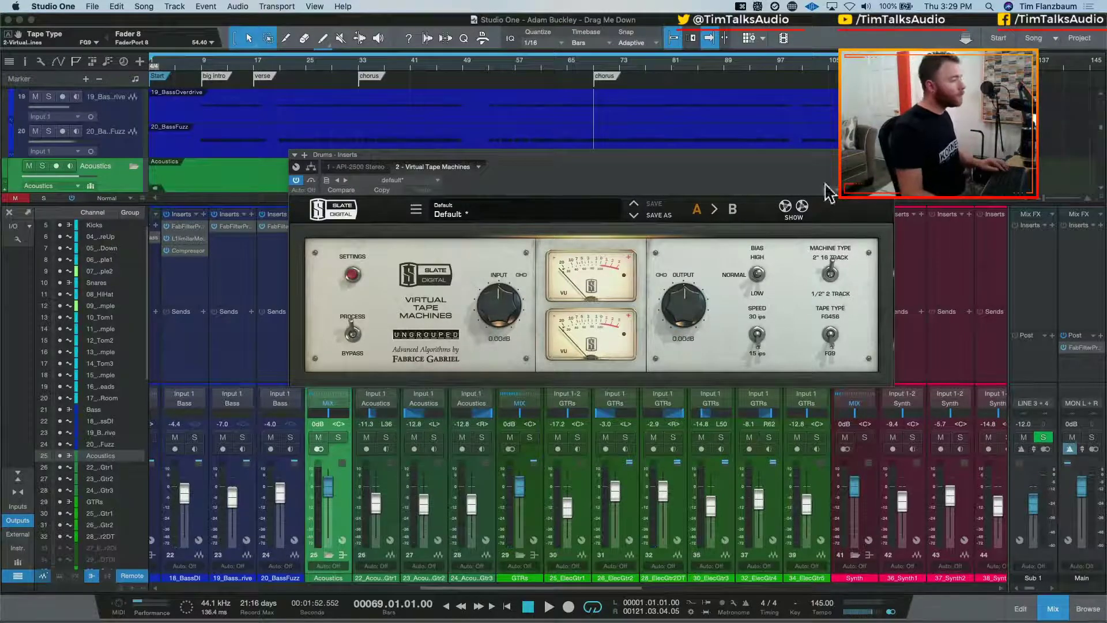
{"action": "key", "text": "super+w"}
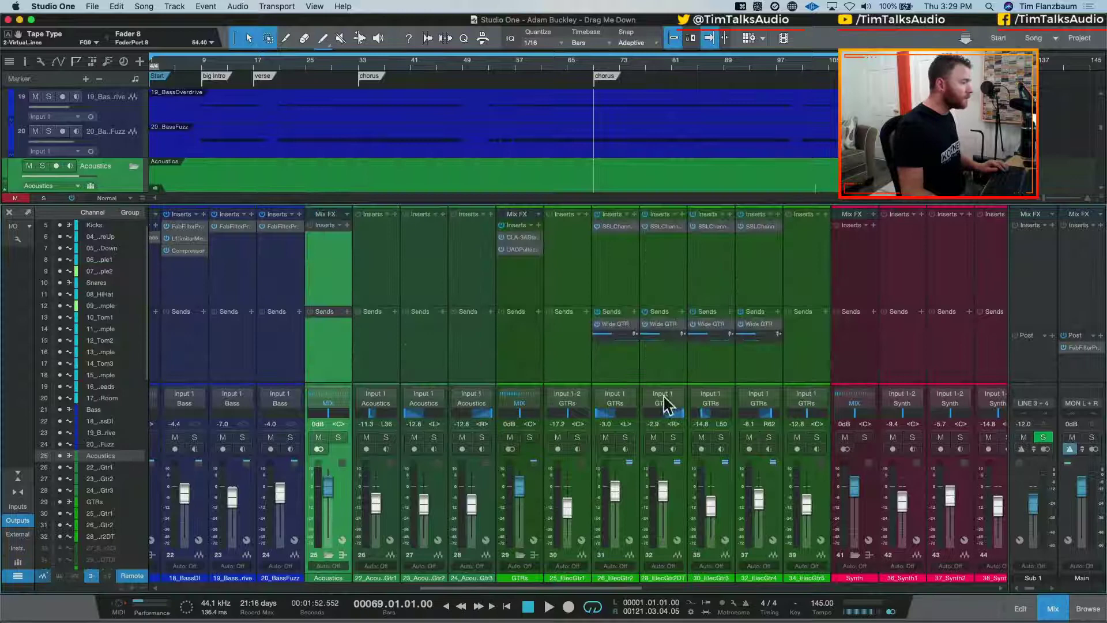
Select the GTRs bus, move the playhead to bar 88 and briefly audition the song from there
{"action": "left_click", "coordinate": [524, 353]}
{"action": "scroll", "coordinate": [594, 126], "scroll_direction": "down", "scroll_amount": 3}
{"action": "scroll", "coordinate": [593, 126], "scroll_direction": "up", "scroll_amount": 8}
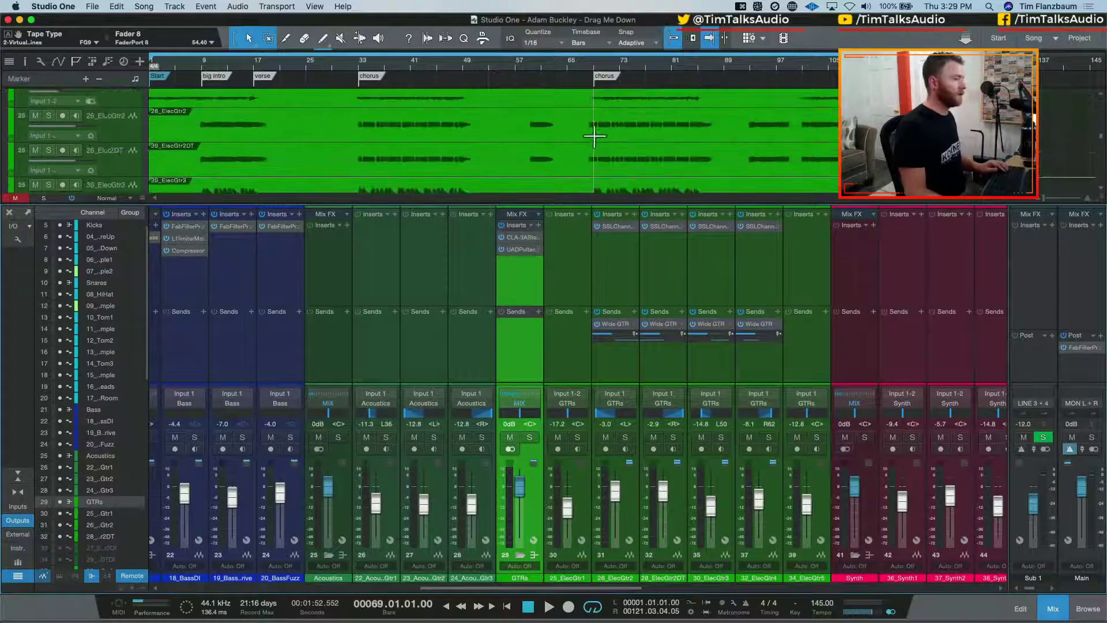
{"action": "left_click", "coordinate": [718, 64]}
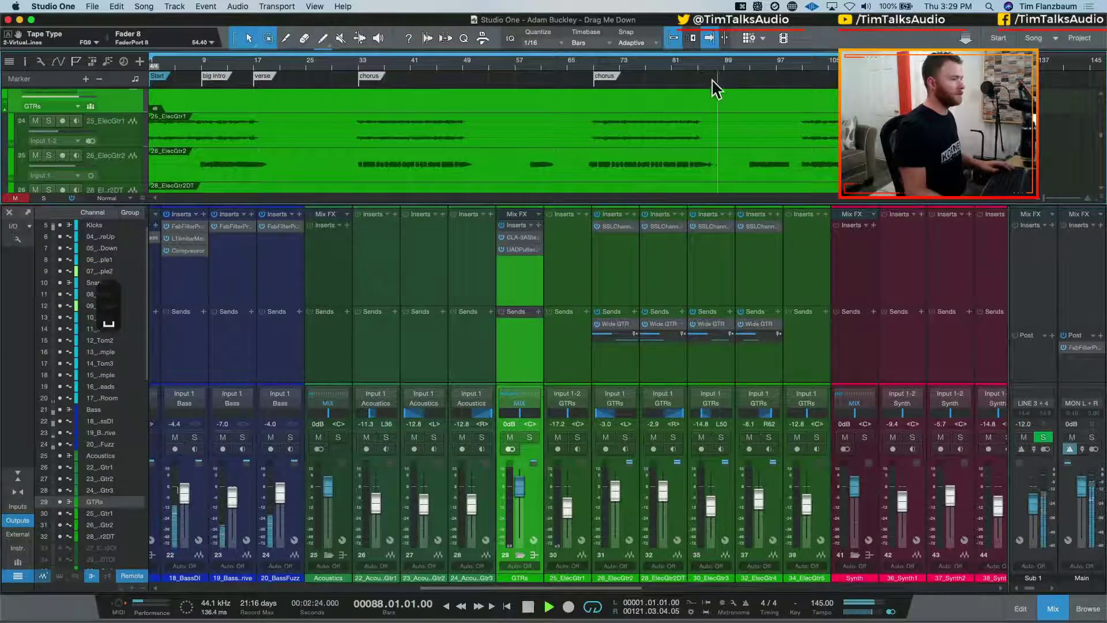
{"action": "key", "text": "space"}
{"action": "key", "text": "space"}
{"action": "scroll", "coordinate": [721, 115], "scroll_direction": "up", "scroll_amount": 2}
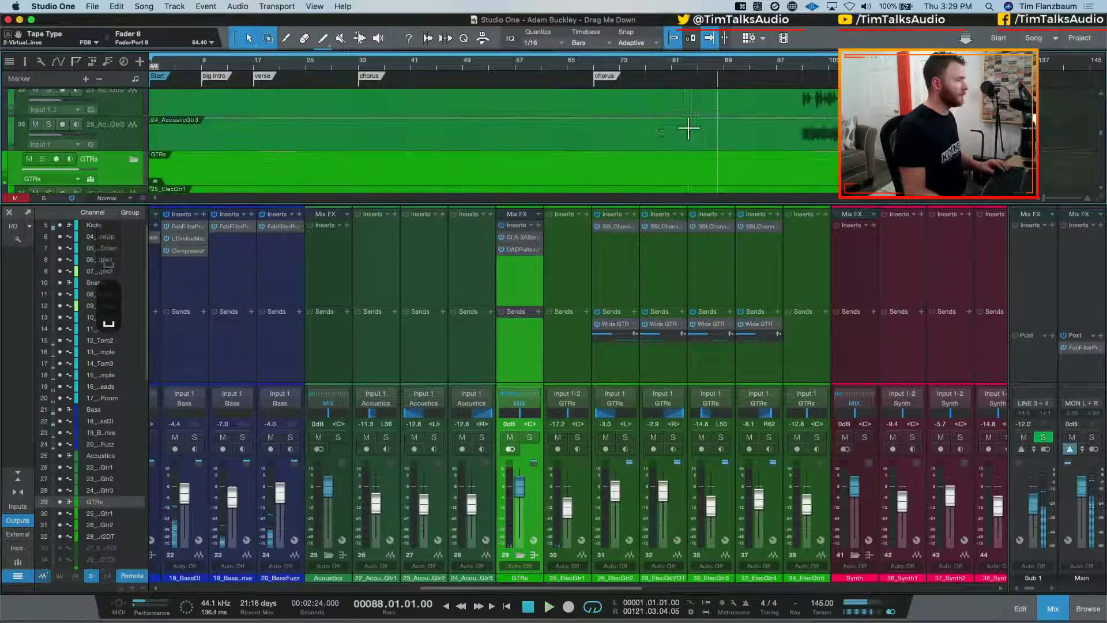
Show the volume automation lane of the GTRs bus in the arrangement
{"action": "right_click", "coordinate": [120, 183]}
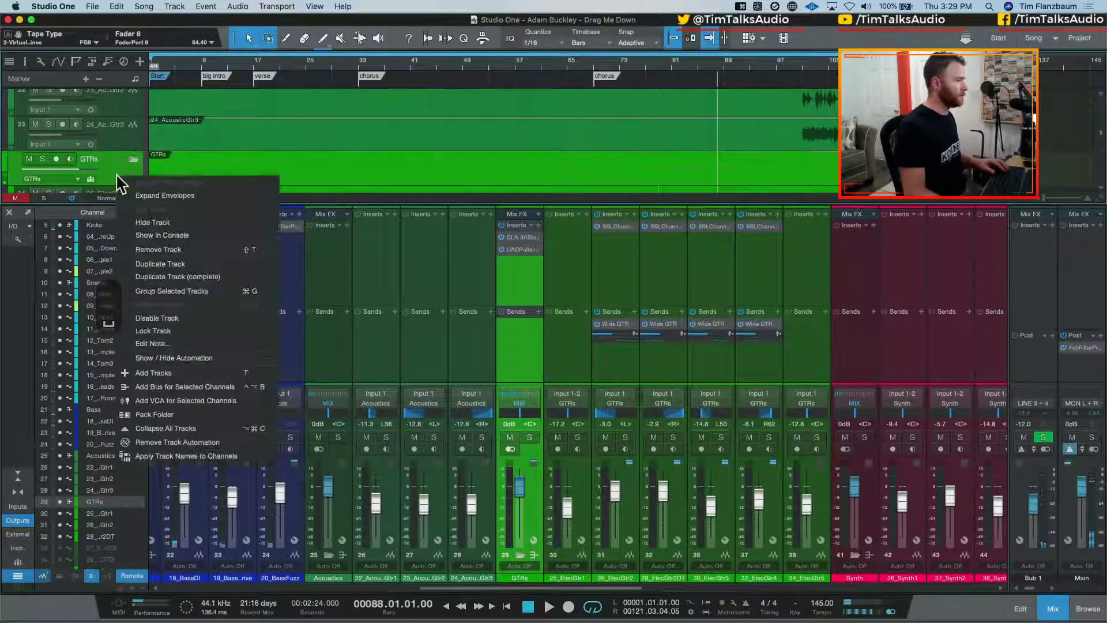
{"action": "left_click", "coordinate": [240, 363]}
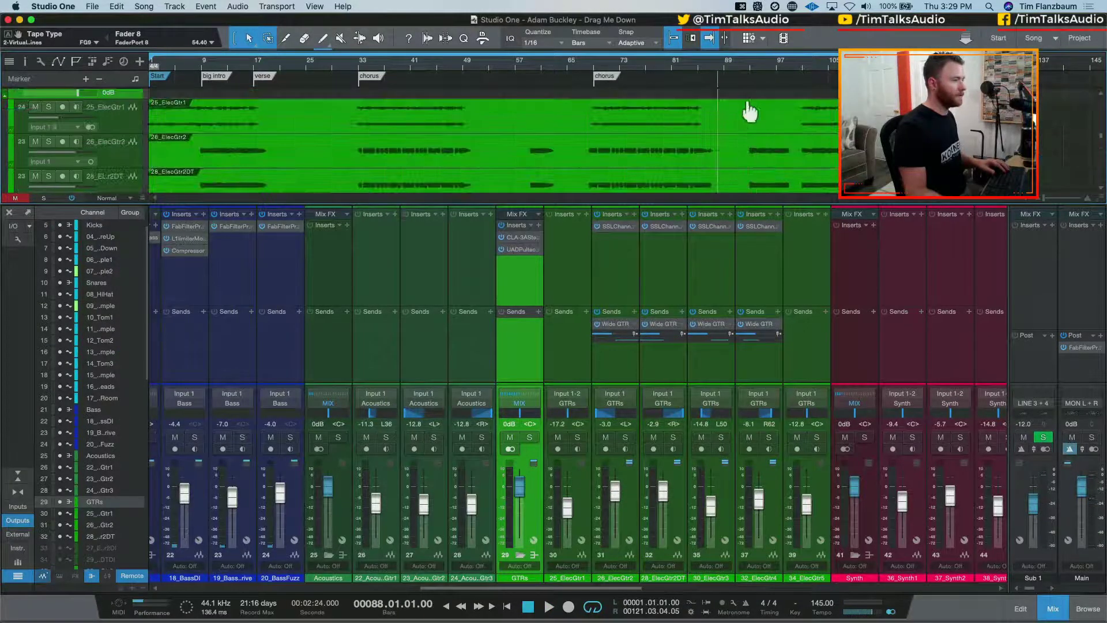
{"action": "scroll", "coordinate": [752, 121], "scroll_direction": "up", "scroll_amount": 1}
{"action": "scroll", "coordinate": [753, 128], "scroll_direction": "up", "scroll_amount": 2}
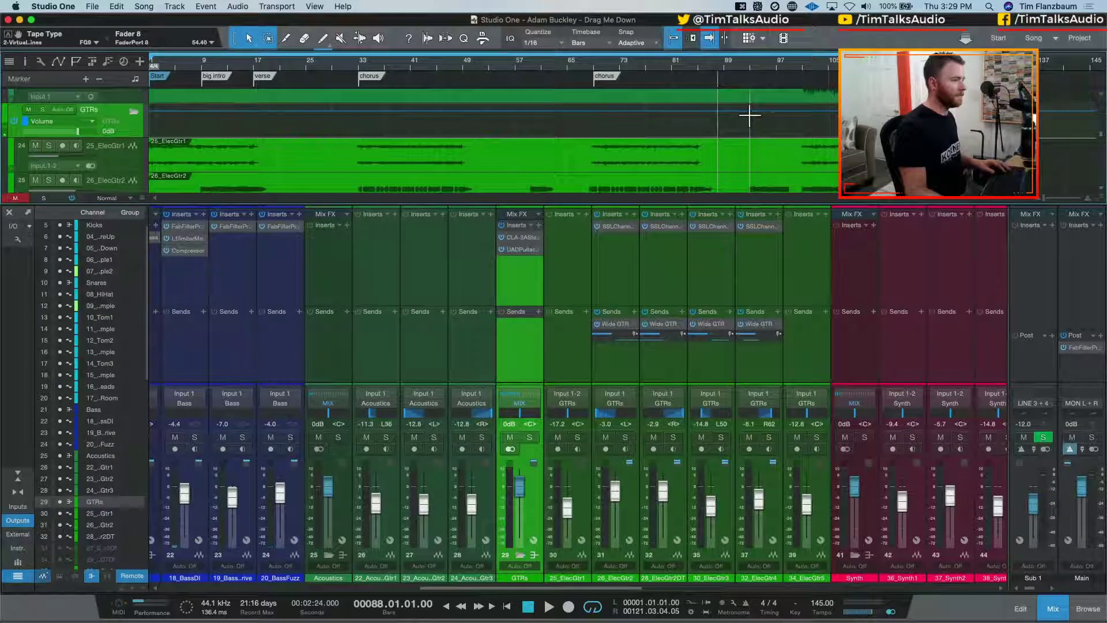
Lower the GTRs bus volume automation to about -20.1 dB from bar 93 to bar 100 and start playback
{"action": "left_click_drag", "start_coordinate": [747, 109], "coordinate": [803, 145]}
{"action": "left_click_drag", "start_coordinate": [770, 109], "coordinate": [771, 121]}
{"action": "key", "text": "e"}
{"action": "key", "text": "e"}
{"action": "key", "text": "e"}
{"action": "key", "text": "space"}
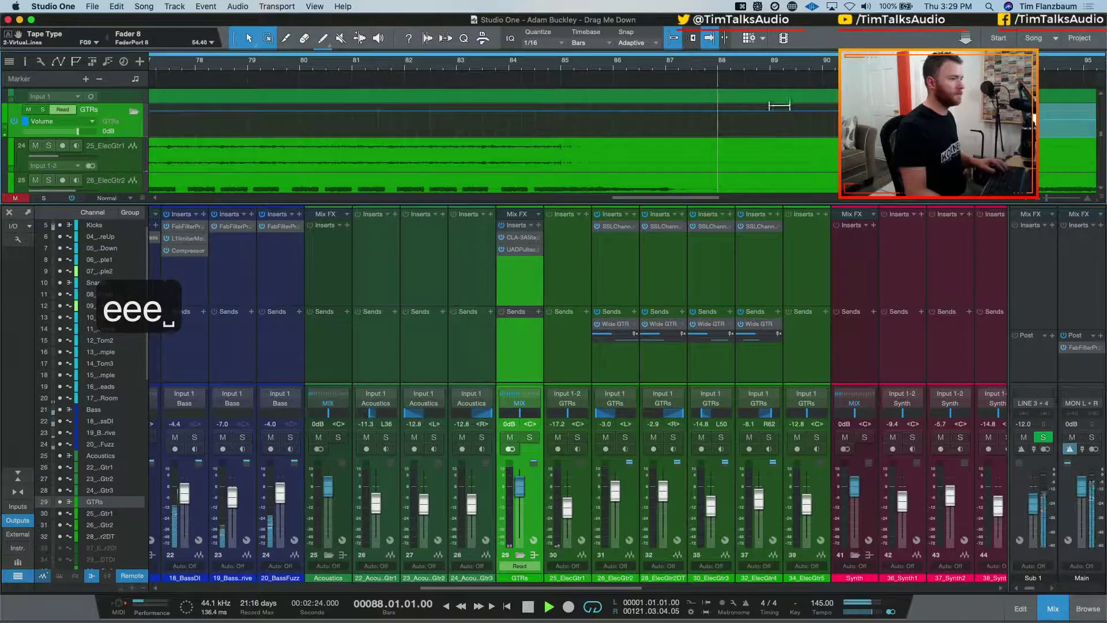
Follow the playback through the lowered guitar section and check the acoustic, electric guitar and synth tracks up to the chorus around bar 101
{"action": "scroll", "coordinate": [623, 141], "scroll_direction": "right", "scroll_amount": 5}
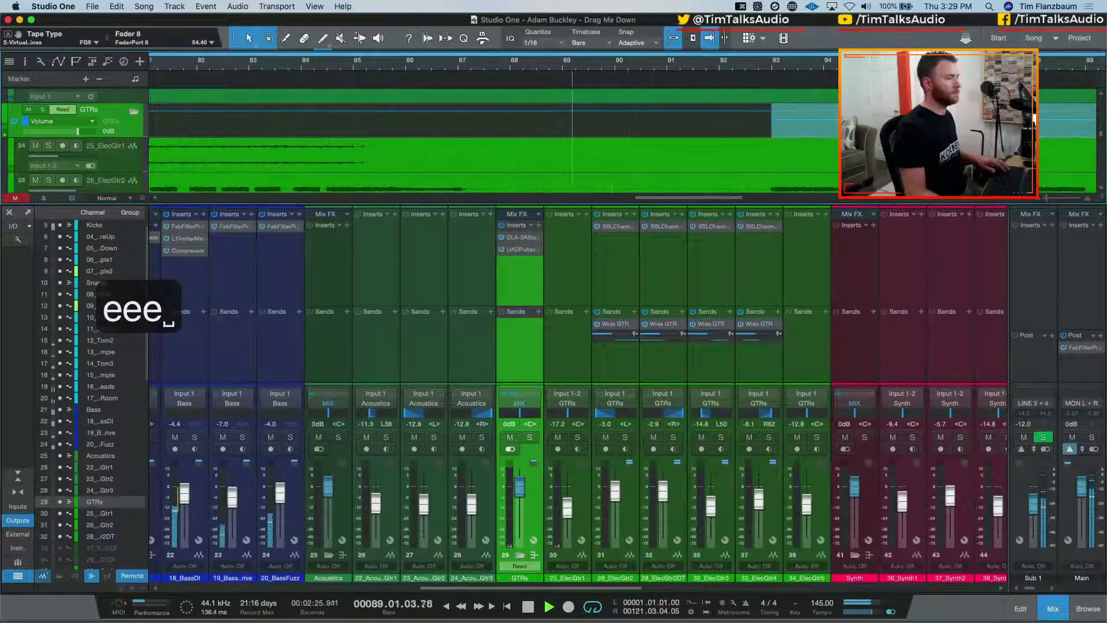
{"action": "scroll", "coordinate": [622, 141], "scroll_direction": "down", "scroll_amount": 2}
{"action": "scroll", "coordinate": [623, 142], "scroll_direction": "up", "scroll_amount": 3}
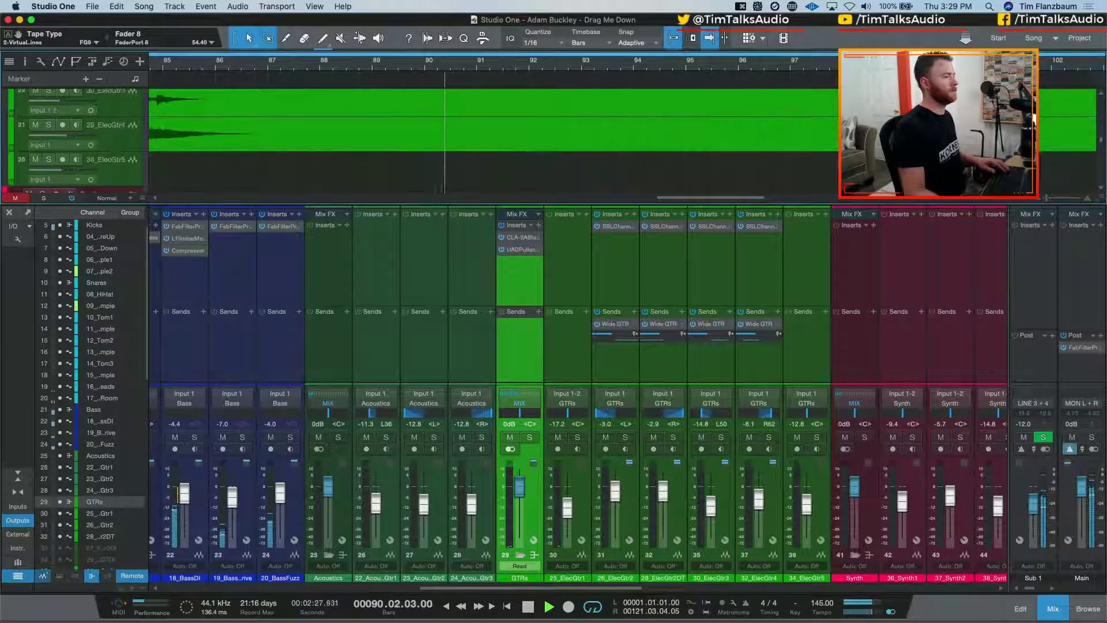
{"action": "scroll", "coordinate": [623, 142], "scroll_direction": "up", "scroll_amount": 6}
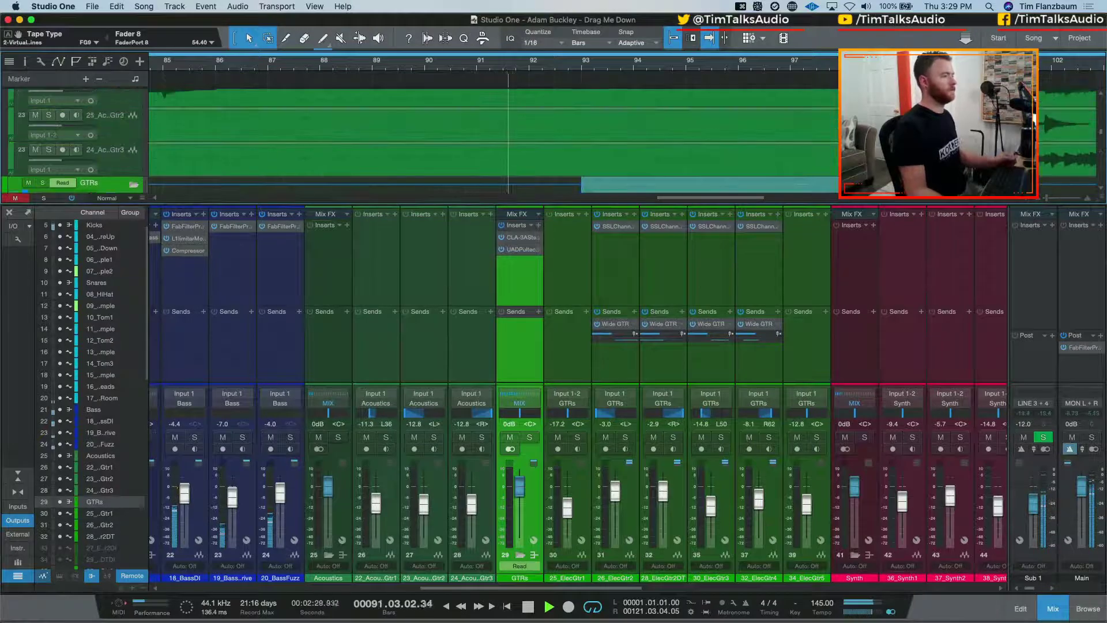
{"action": "scroll", "coordinate": [623, 141], "scroll_direction": "down", "scroll_amount": 6}
{"action": "scroll", "coordinate": [623, 141], "scroll_direction": "down", "scroll_amount": 6}
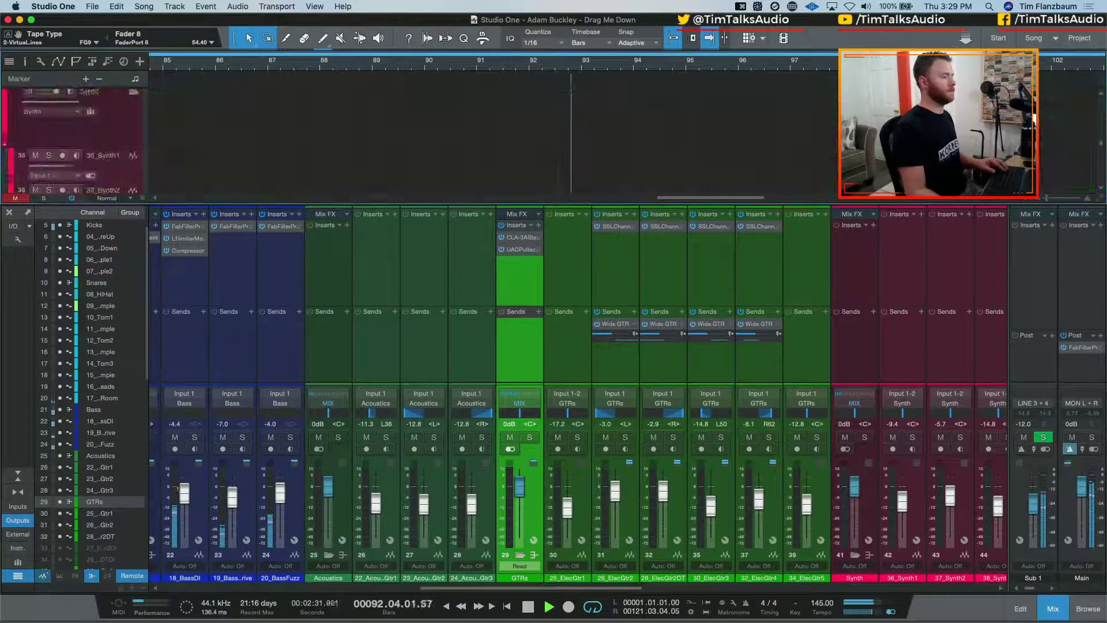
{"action": "scroll", "coordinate": [623, 141], "scroll_direction": "up", "scroll_amount": 5}
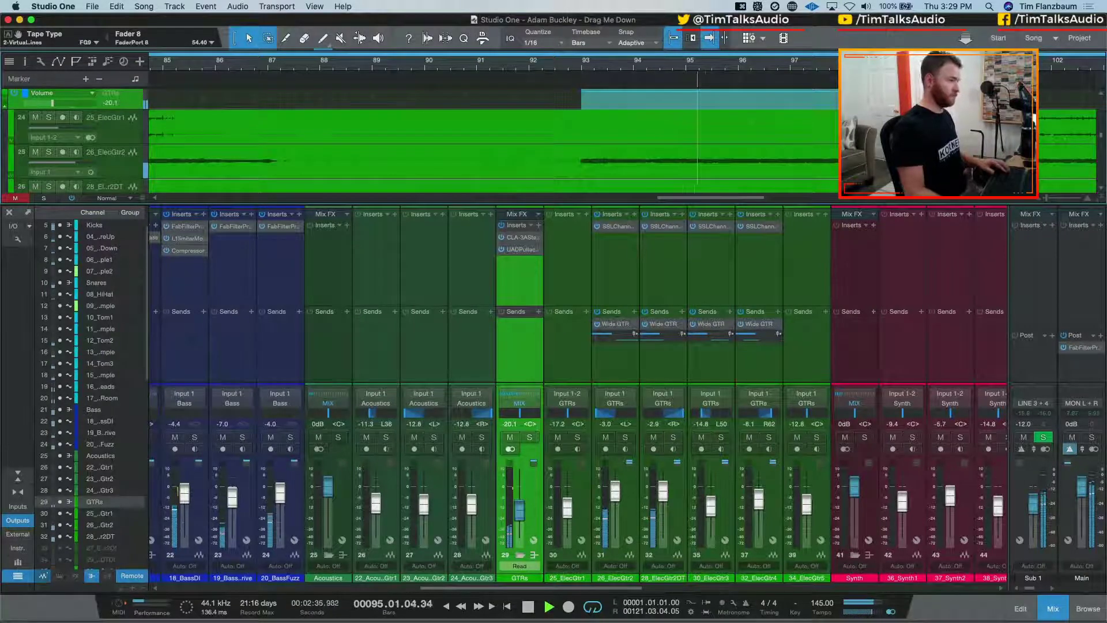
{"action": "key", "text": "w"}
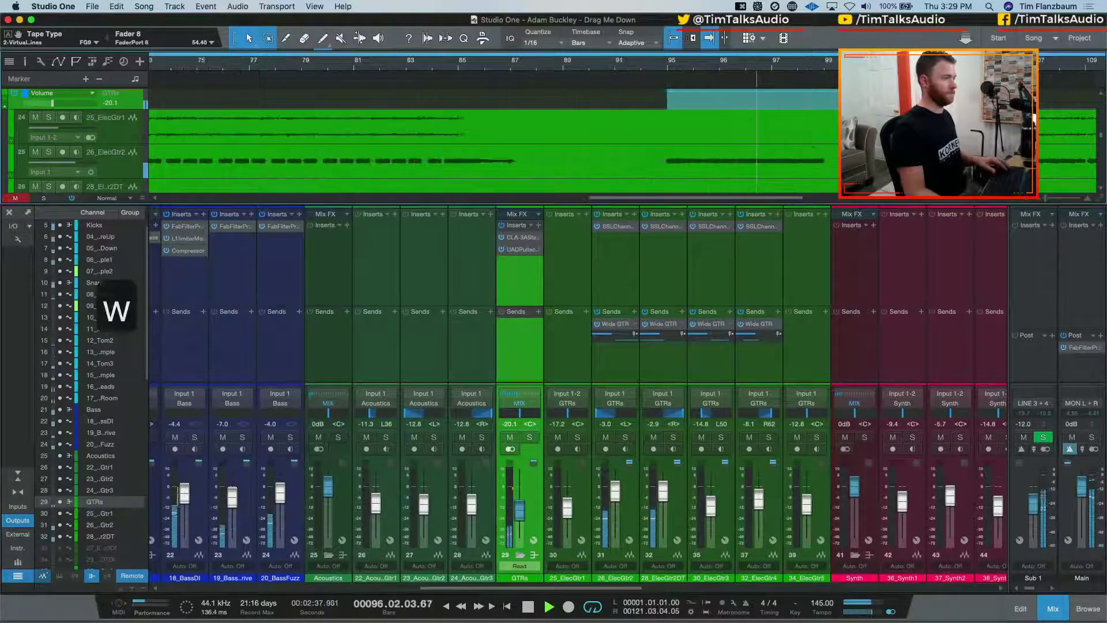
{"action": "key", "text": "w"}
{"action": "scroll", "coordinate": [493, 141], "scroll_direction": "up", "scroll_amount": 1}
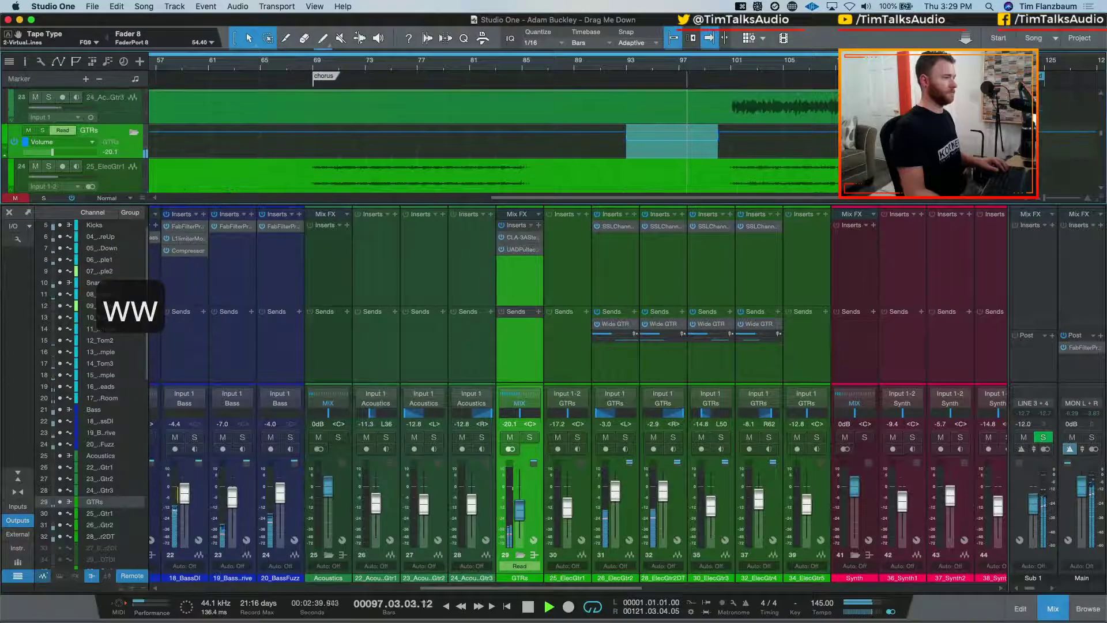
{"action": "scroll", "coordinate": [743, 137], "scroll_direction": "down", "scroll_amount": 3}
{"action": "scroll", "coordinate": [742, 137], "scroll_direction": "up", "scroll_amount": 2}
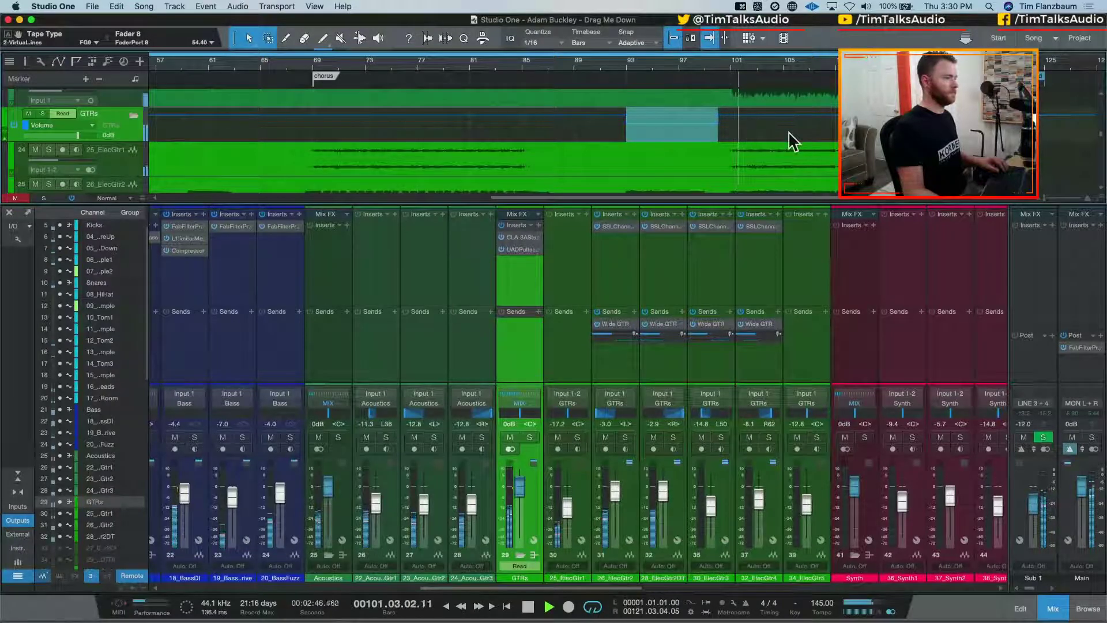
Try extending the GTRs bus volume dip to about bar 108, audition it from bar 100, and undo the extension
{"action": "left_click", "coordinate": [731, 126]}
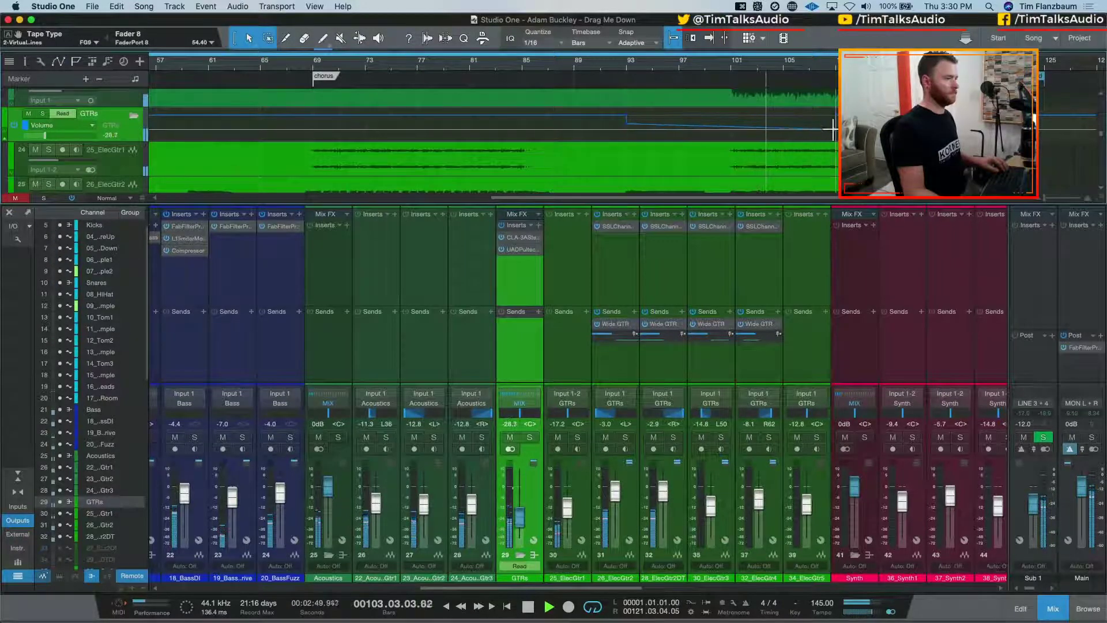
{"action": "key", "text": "super+z"}
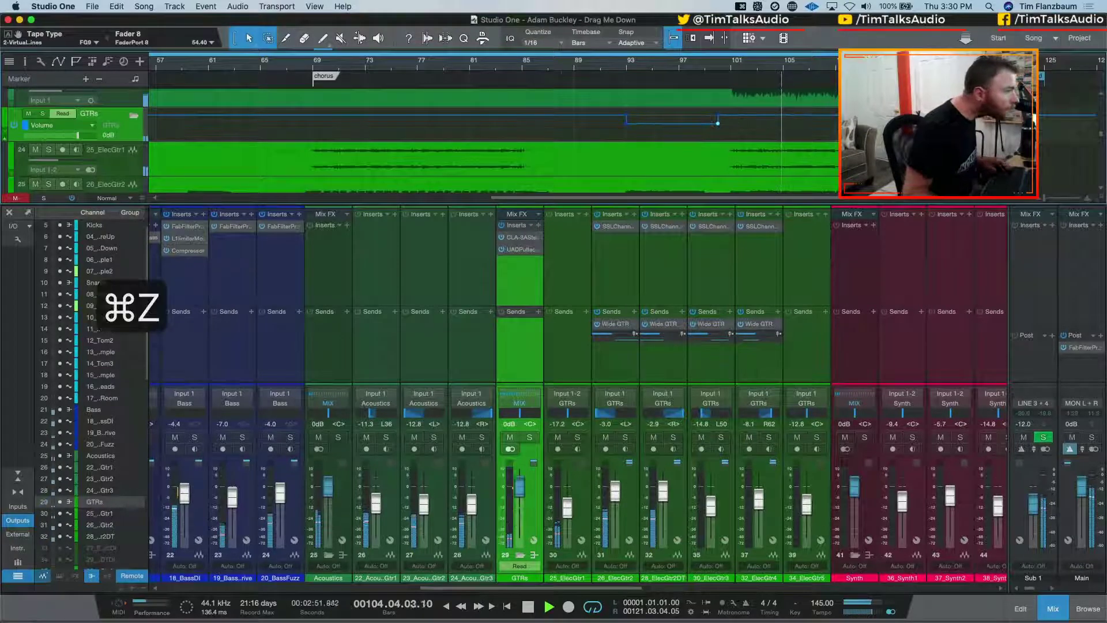
{"action": "key", "text": "space"}
{"action": "left_click_drag", "start_coordinate": [718, 125], "coordinate": [831, 124]}
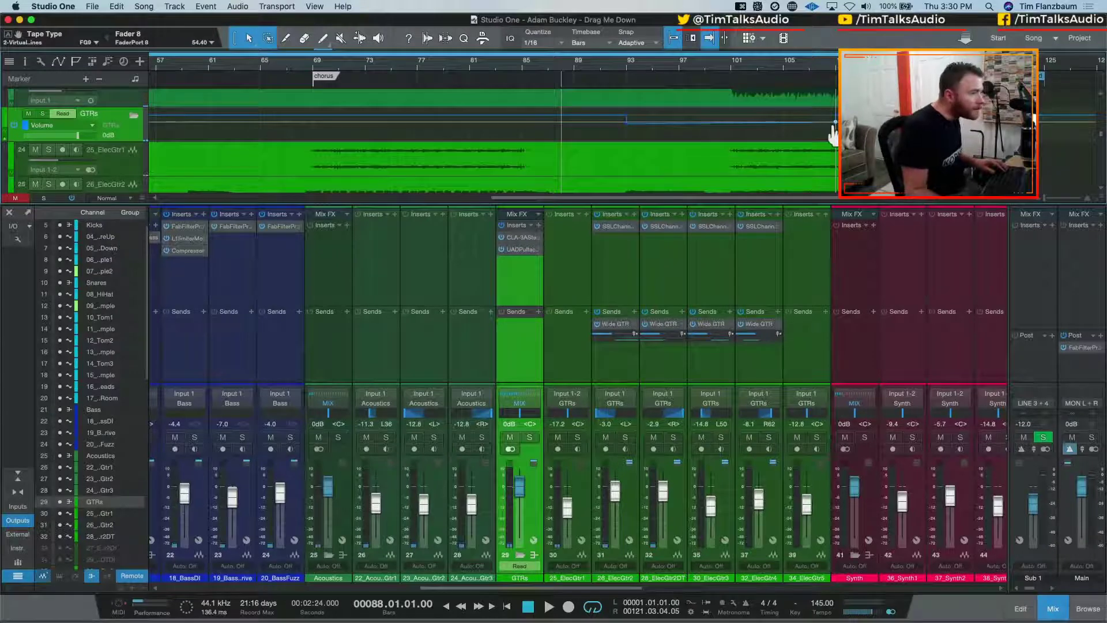
{"action": "left_click_drag", "start_coordinate": [834, 134], "coordinate": [835, 136]}
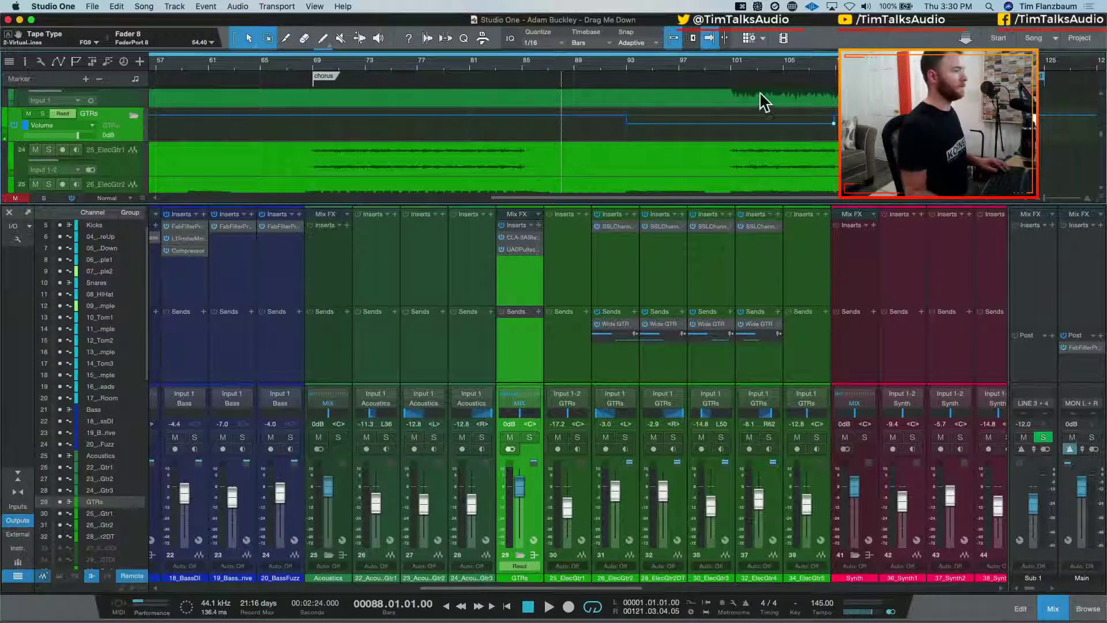
{"action": "left_click", "coordinate": [722, 68]}
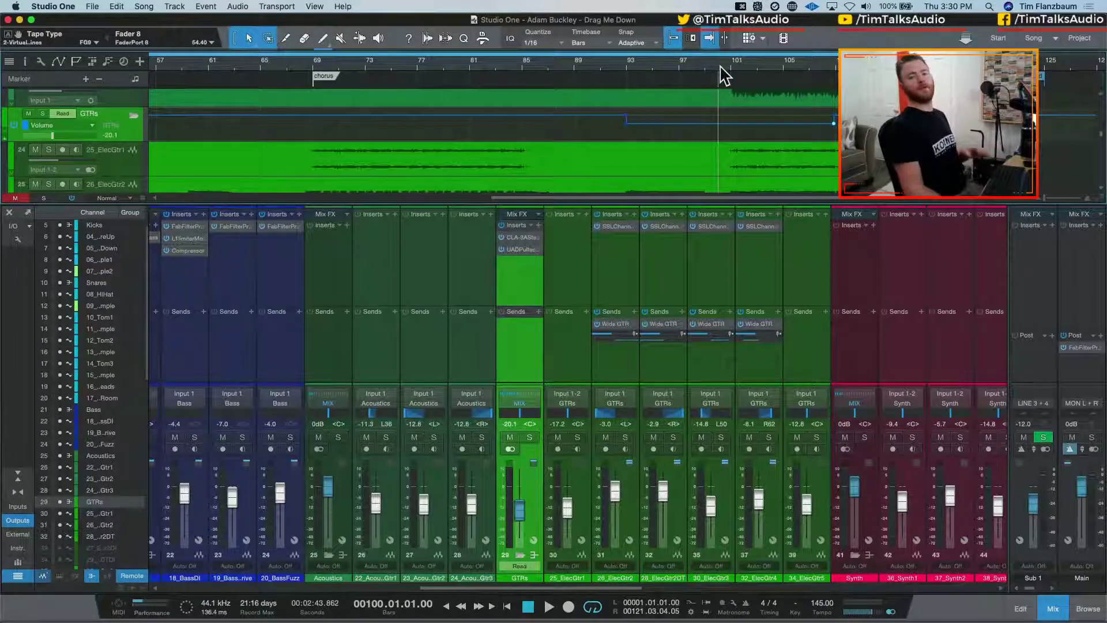
{"action": "key", "text": "space"}
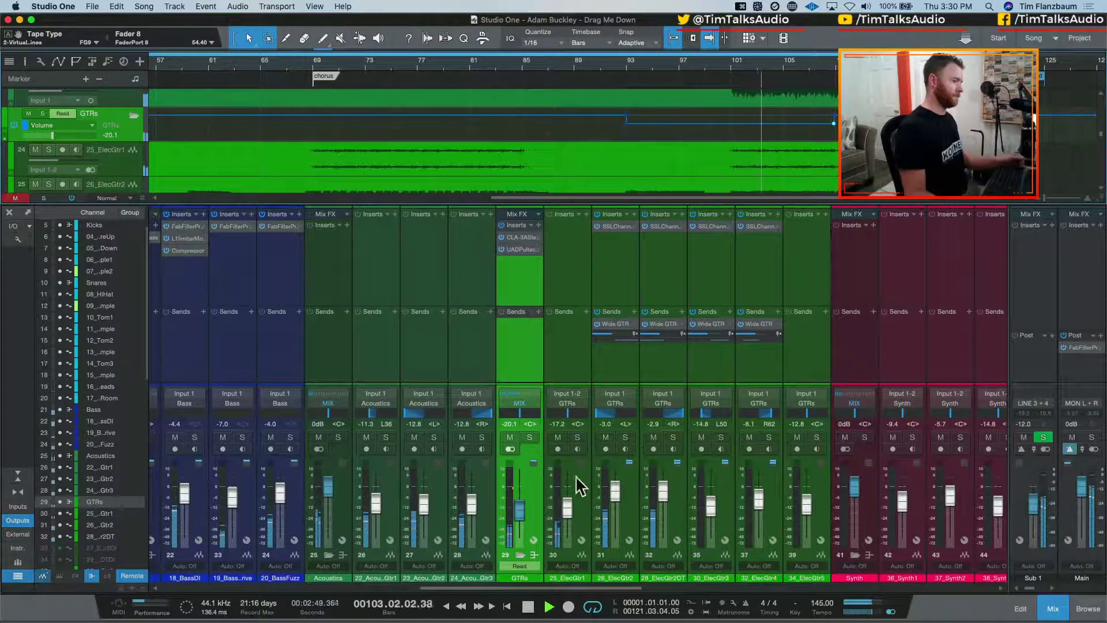
{"action": "key", "text": "space"}
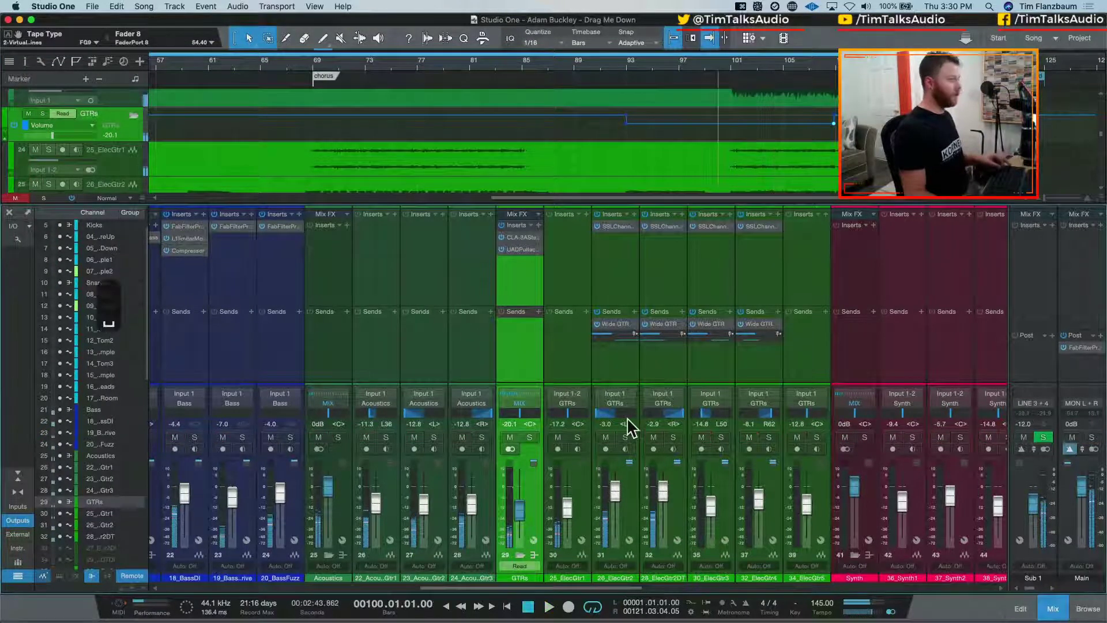
{"action": "key", "text": "super+z"}
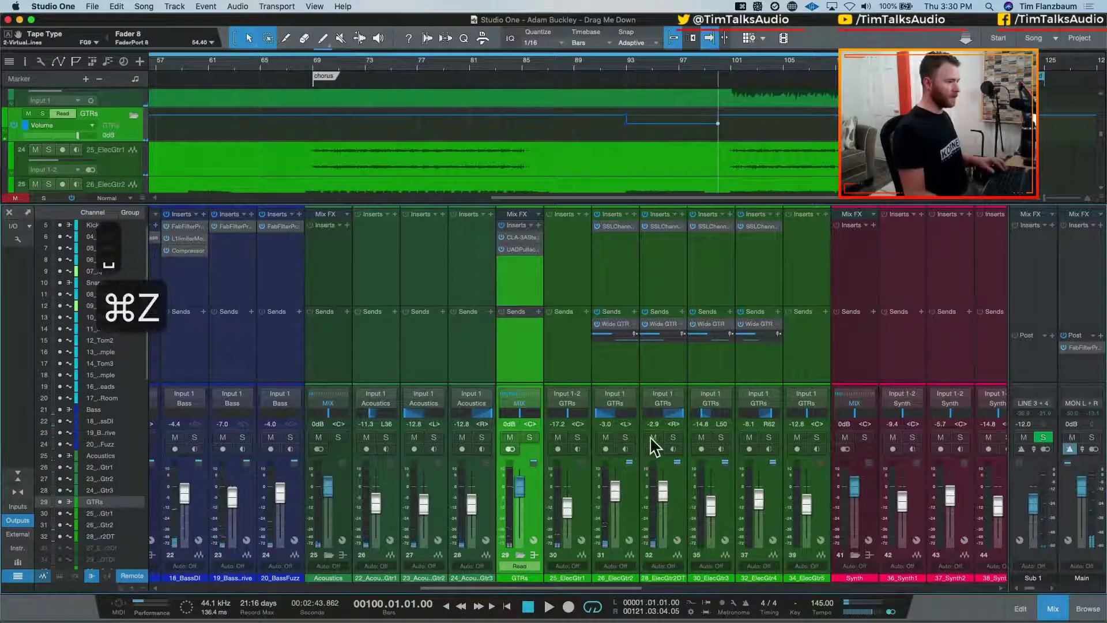
Select the 26_ElecGtr2 and 26_ElecGtr2DT tracks and show the volume automation lane on each
{"action": "left_click", "coordinate": [678, 505]}
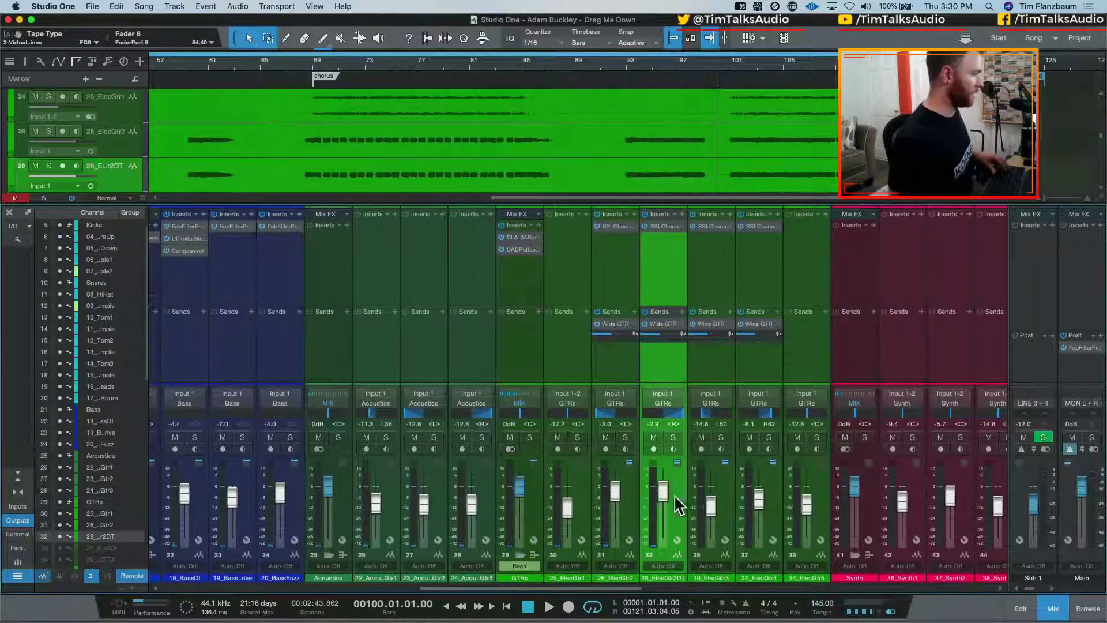
{"action": "left_click", "coordinate": [624, 490]}
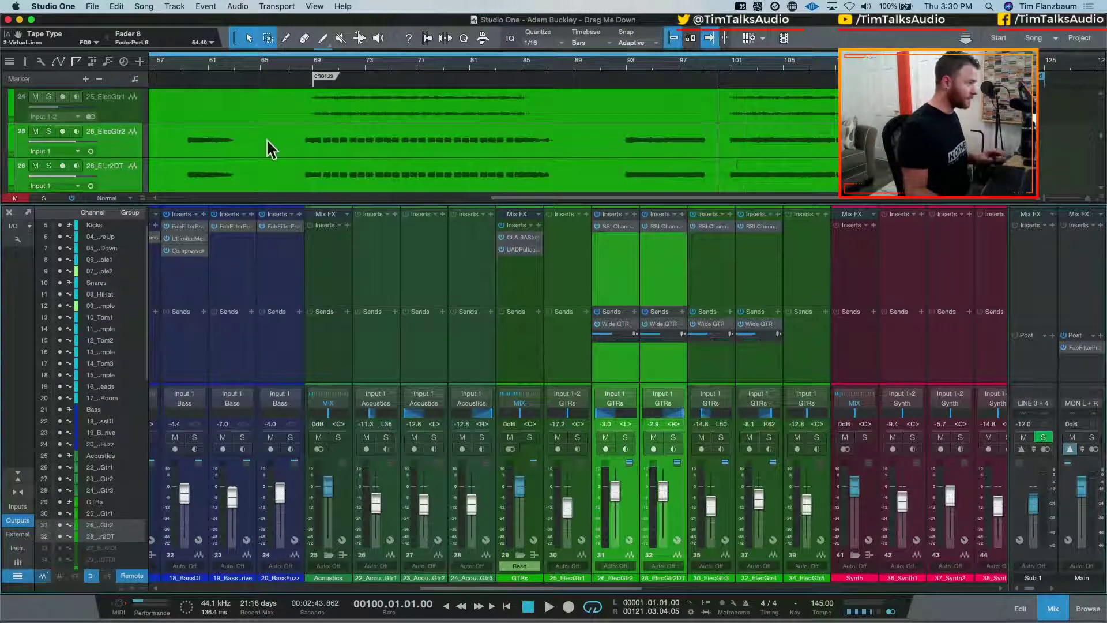
{"action": "key", "text": "a"}
{"action": "left_click", "coordinate": [92, 141]}
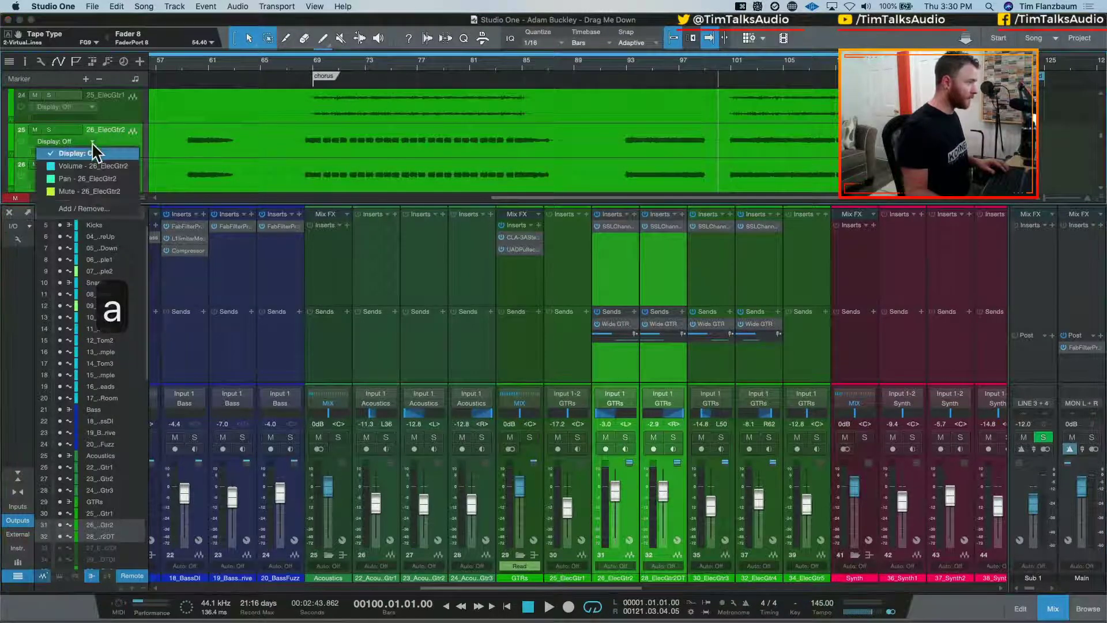
{"action": "left_click", "coordinate": [92, 165]}
{"action": "left_click", "coordinate": [91, 177]}
{"action": "left_click", "coordinate": [99, 200]}
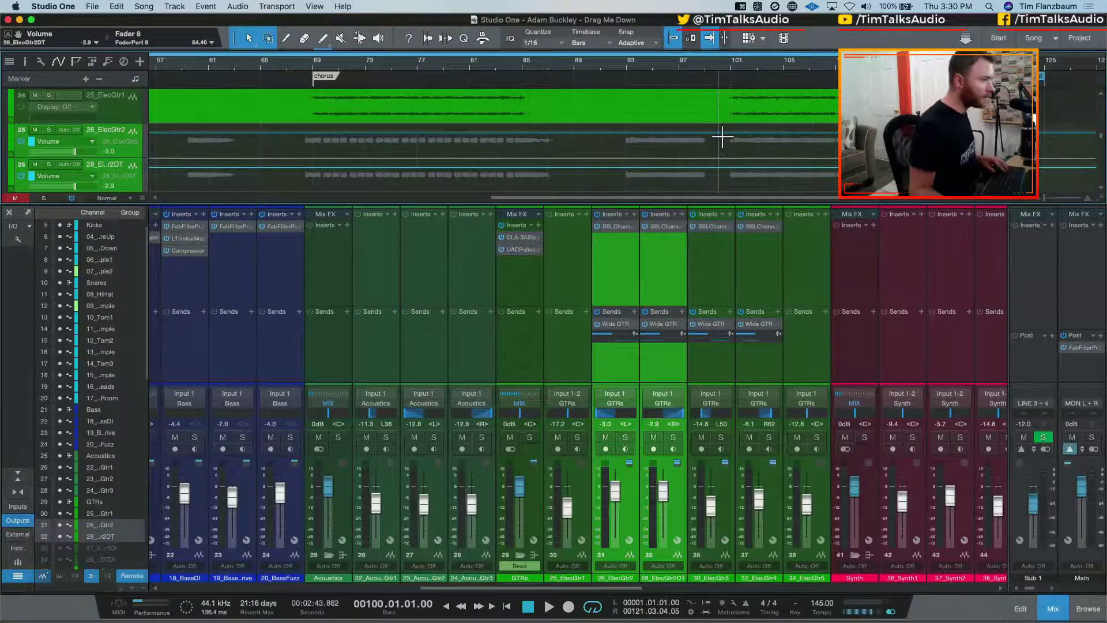
Lower the volume automation of both ElecGtr2 tracks to about -19 dB from bar 100 to about bar 108 and audition the section
{"action": "left_click_drag", "start_coordinate": [721, 138], "coordinate": [834, 174]}
{"action": "left_click_drag", "start_coordinate": [810, 130], "coordinate": [811, 145]}
{"action": "key", "text": "space"}
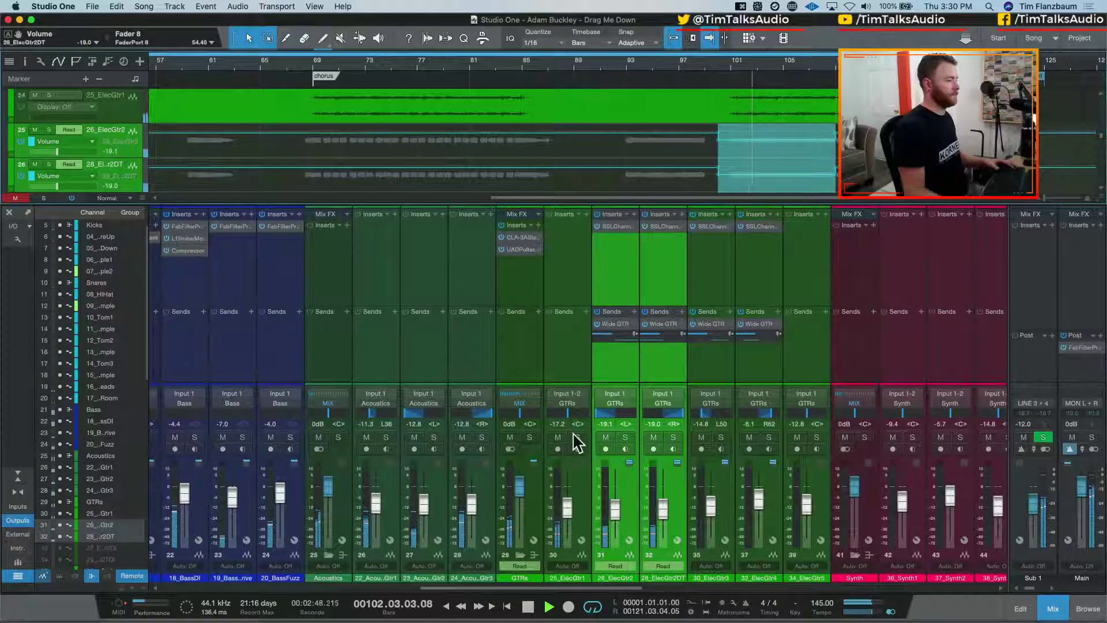
{"action": "key", "text": "space"}
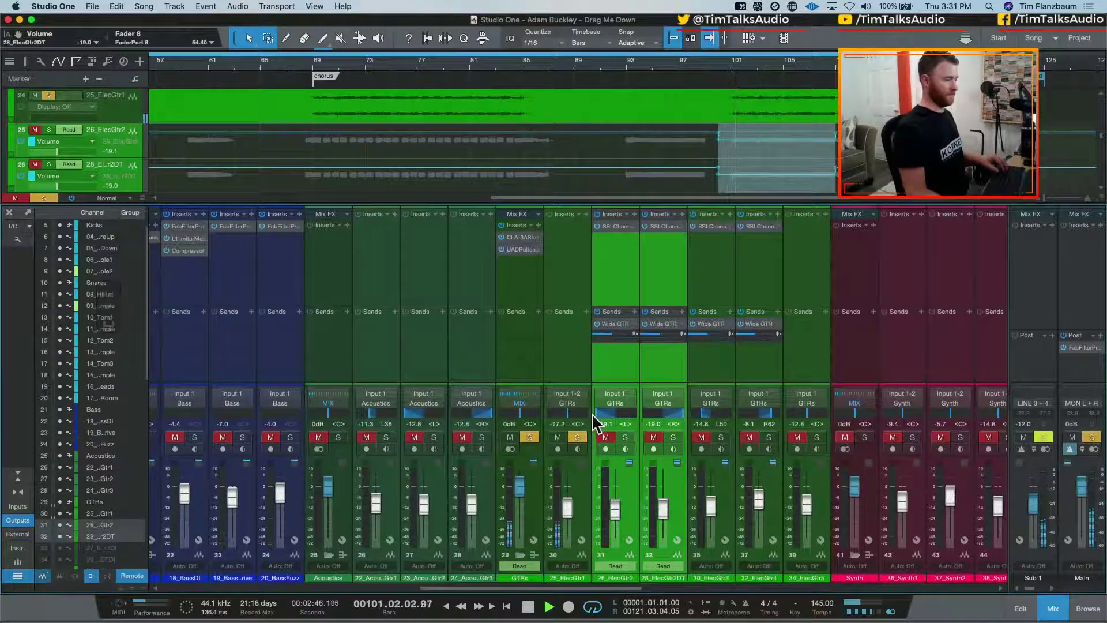
Finish auditioning 25_ElecGtr1 in solo, clear the solo and play the full mix from bar 100
{"action": "key", "text": "space"}
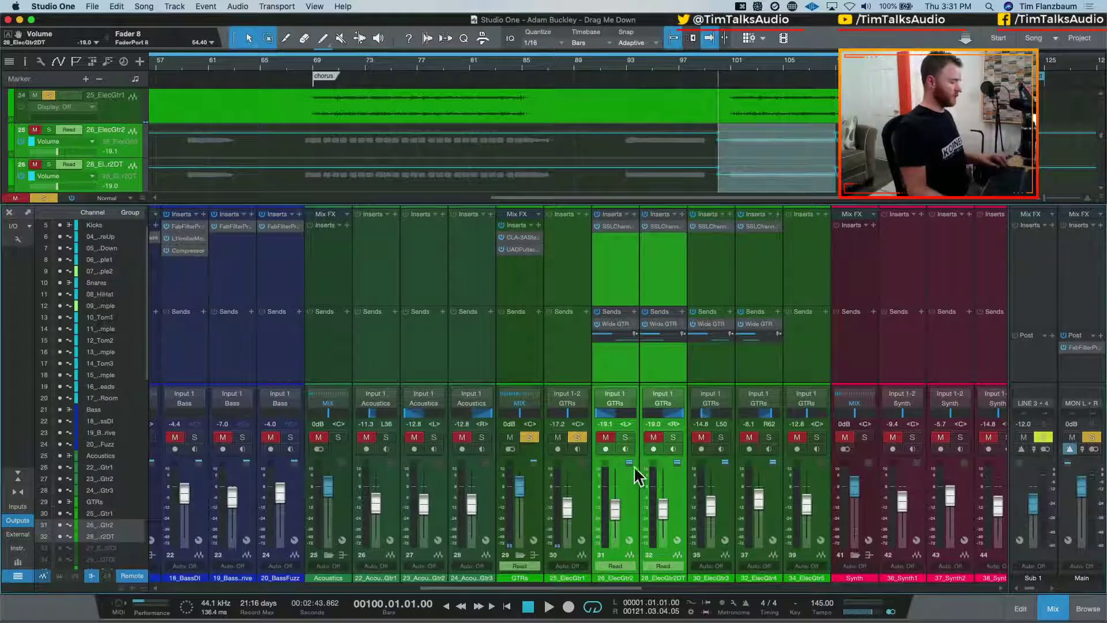
{"action": "key", "text": "shift+super+s"}
{"action": "key", "text": "space"}
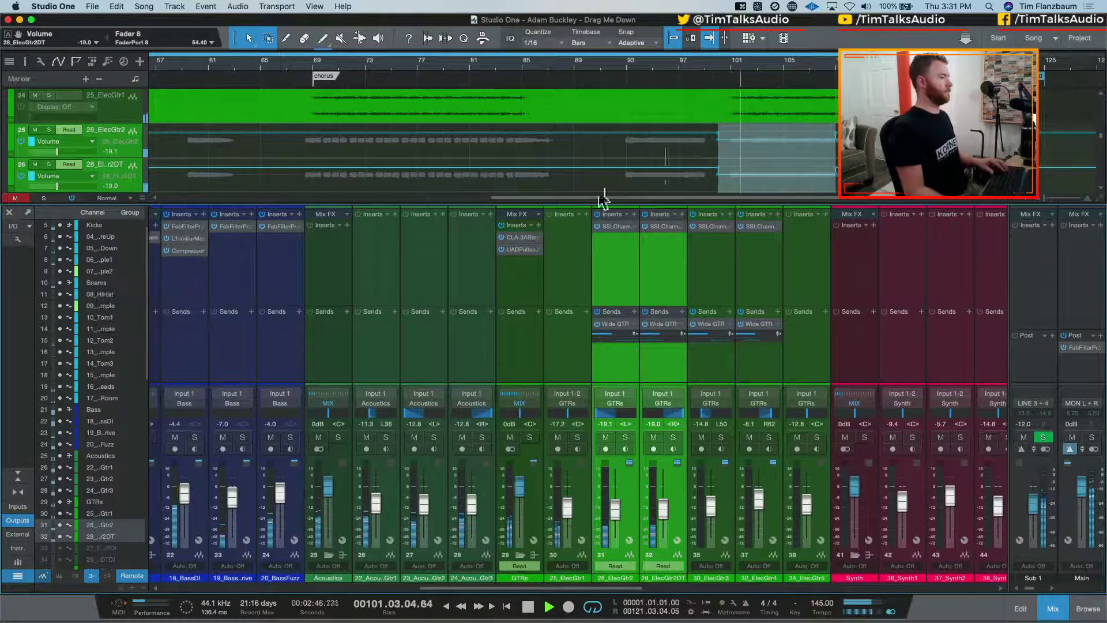
Show the volume automation of 25_ElecGtr1, add a point at bar 100 and raise the level in that section to -13.2 dB
{"action": "left_click", "coordinate": [119, 111]}
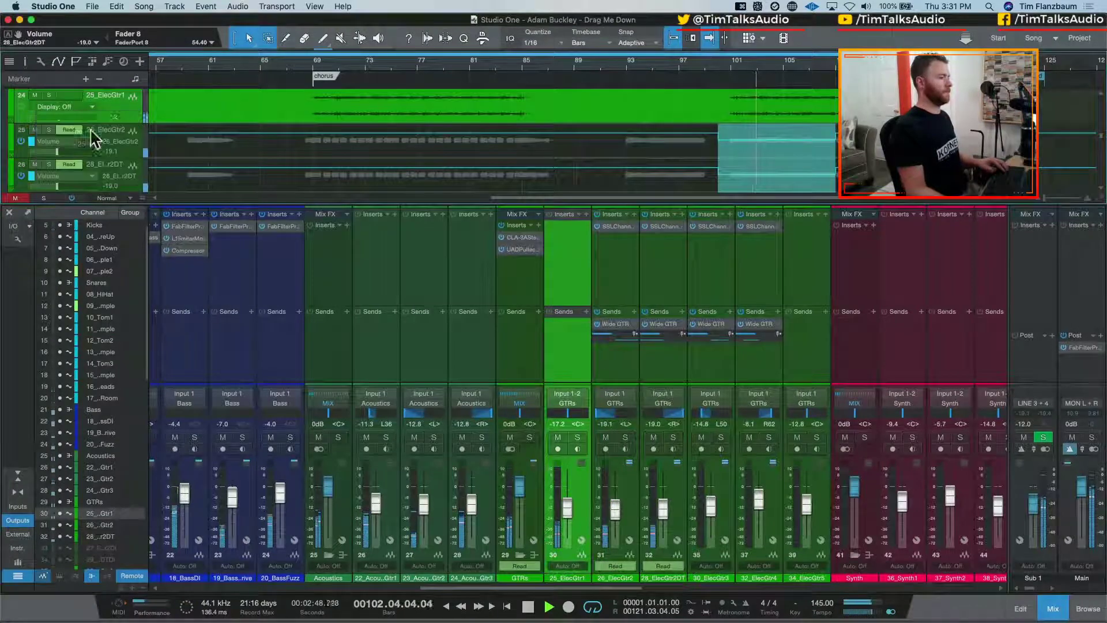
{"action": "left_click", "coordinate": [91, 131]}
{"action": "left_click", "coordinate": [718, 104]}
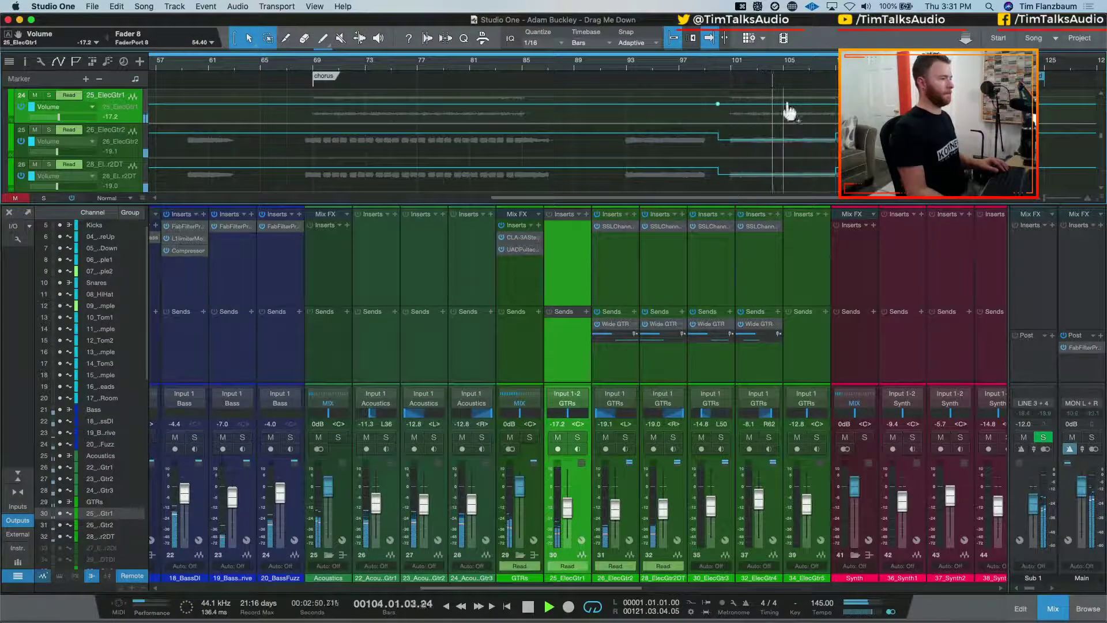
{"action": "key", "text": "z"}
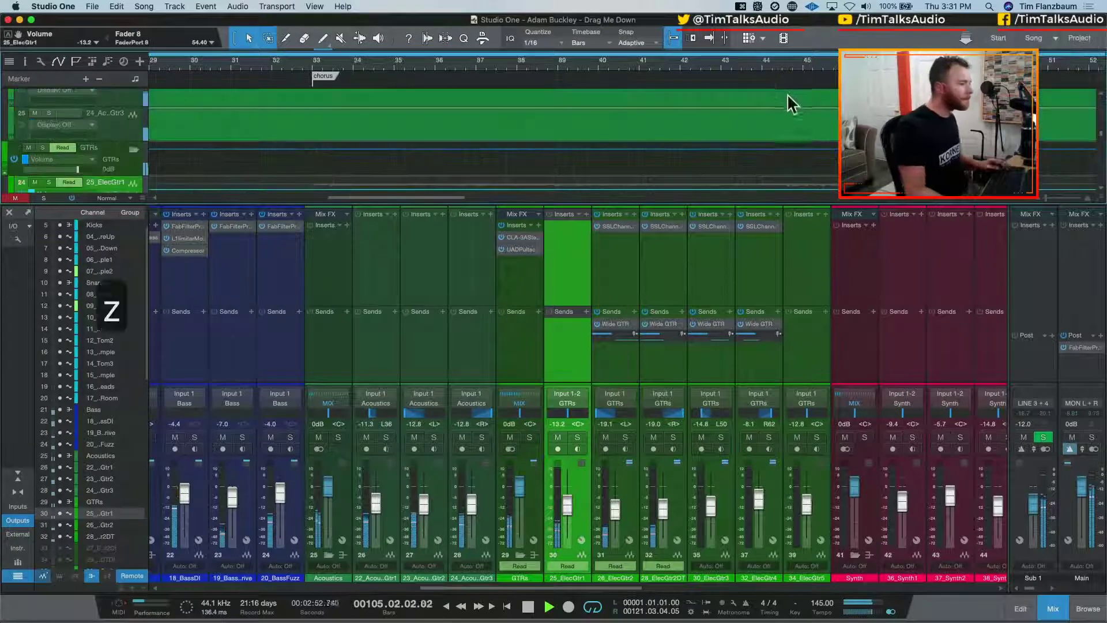
{"action": "scroll", "coordinate": [236, 120], "scroll_direction": "down", "scroll_amount": 2}
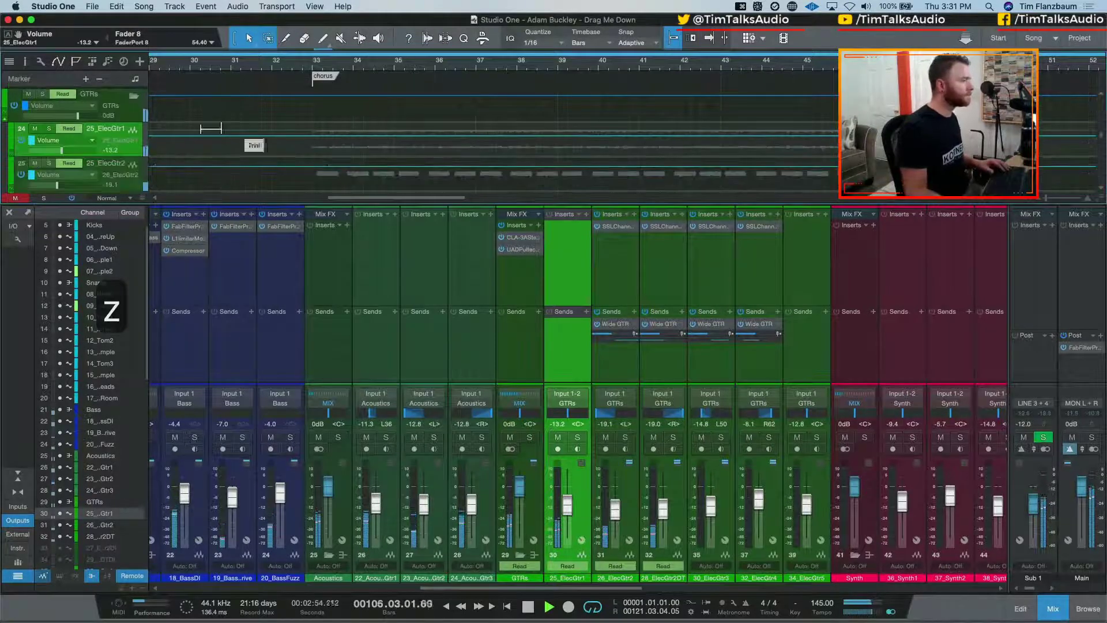
Stop playback, hide the mixer and set the arrangement's track height to Medium
{"action": "key", "text": "w"}
{"action": "key", "text": "w"}
{"action": "key", "text": "w"}
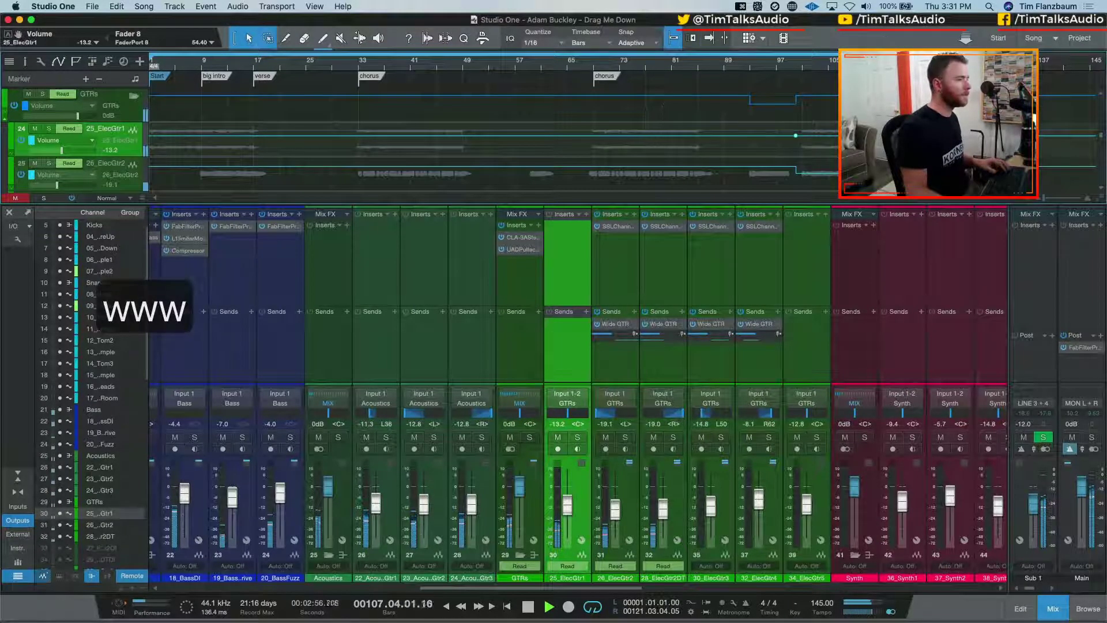
{"action": "key", "text": "space"}
{"action": "key", "text": "e"}
{"action": "key", "text": "e"}
{"action": "key", "text": "e"}
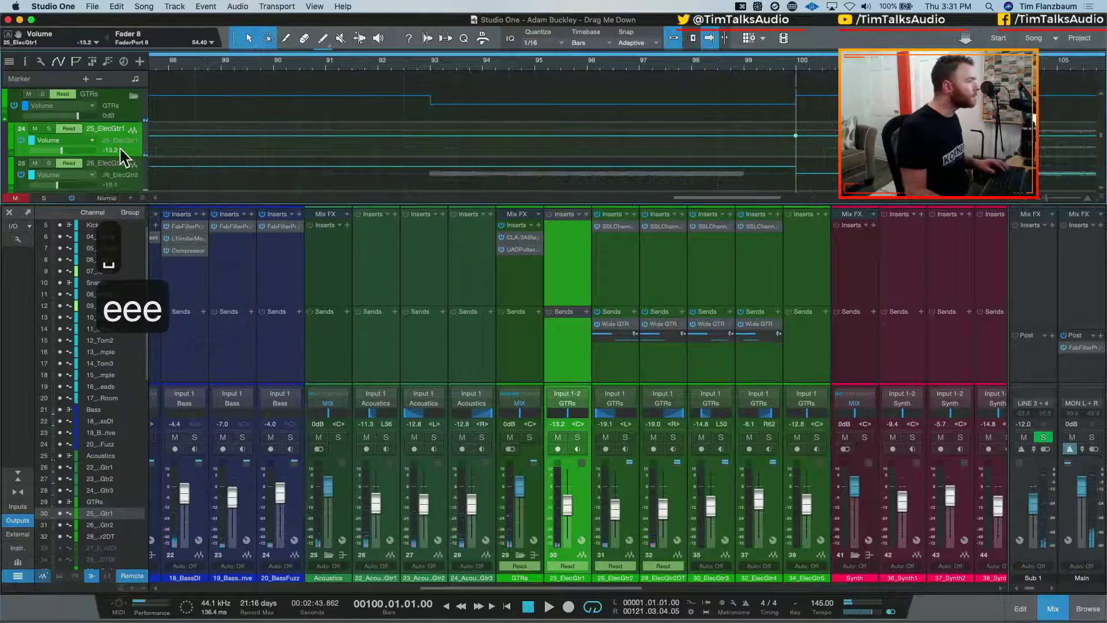
{"action": "key", "text": "F3"}
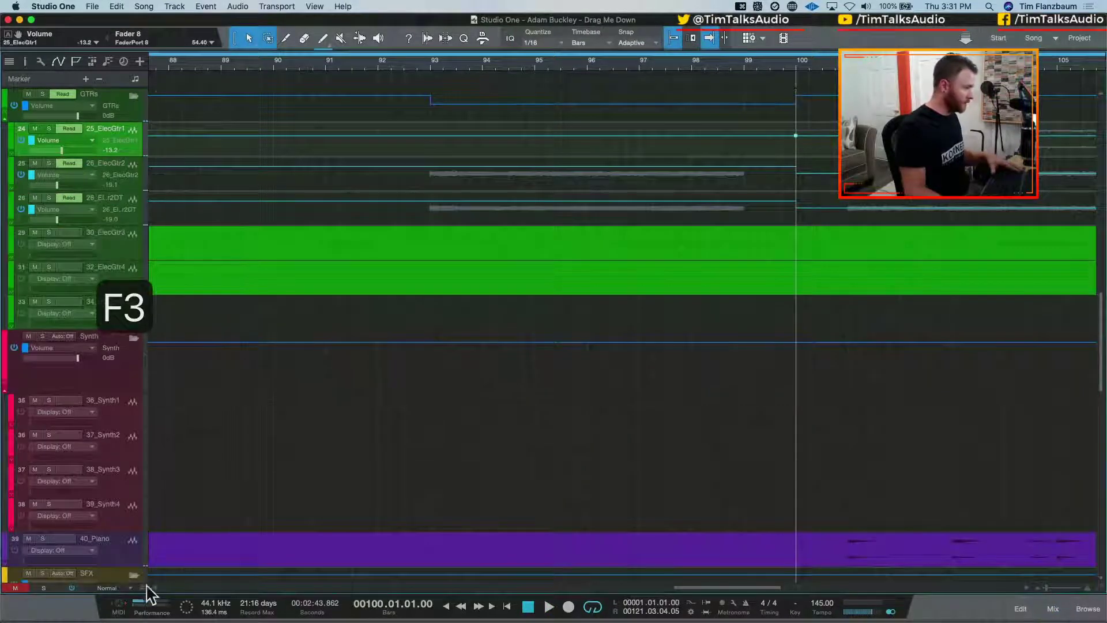
{"action": "left_click", "coordinate": [133, 589]}
{"action": "left_click", "coordinate": [141, 563]}
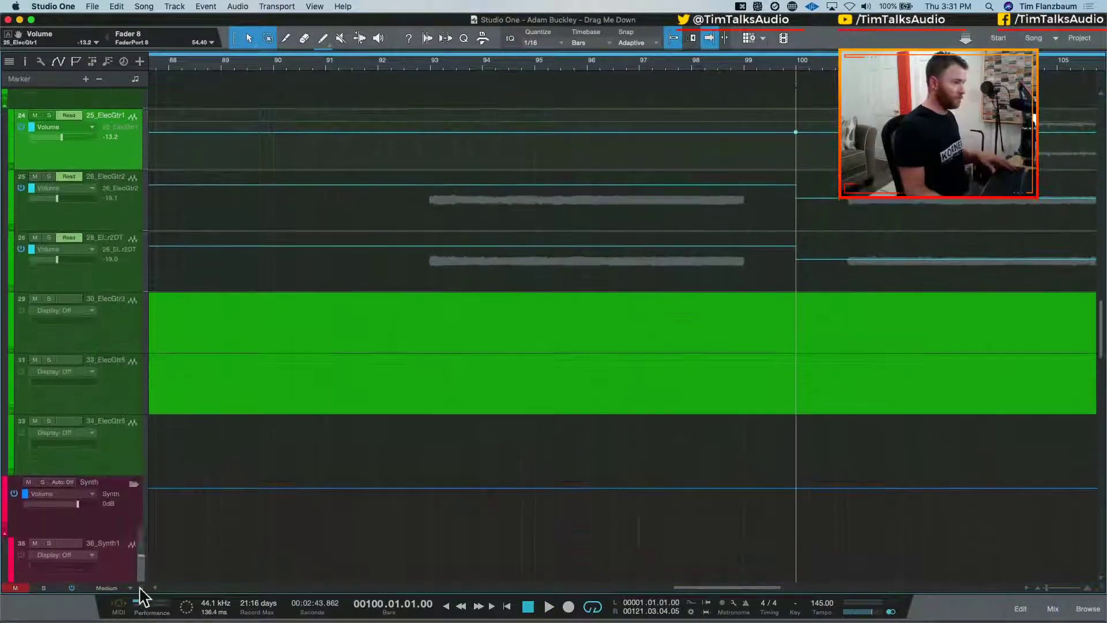
Select the 25_ElecGtr1 volume automation from just before bar 101 to bar 109 and raise it to about -4.8 dB
{"action": "scroll", "coordinate": [472, 346], "scroll_direction": "right", "scroll_amount": 7}
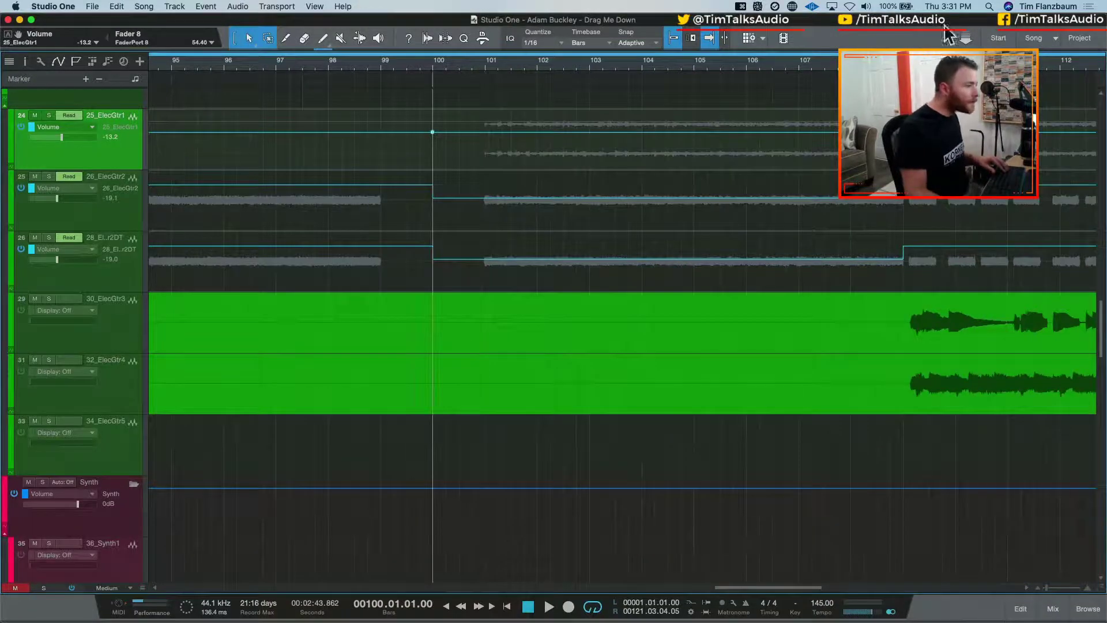
{"action": "left_click_drag", "start_coordinate": [903, 139], "coordinate": [472, 139]}
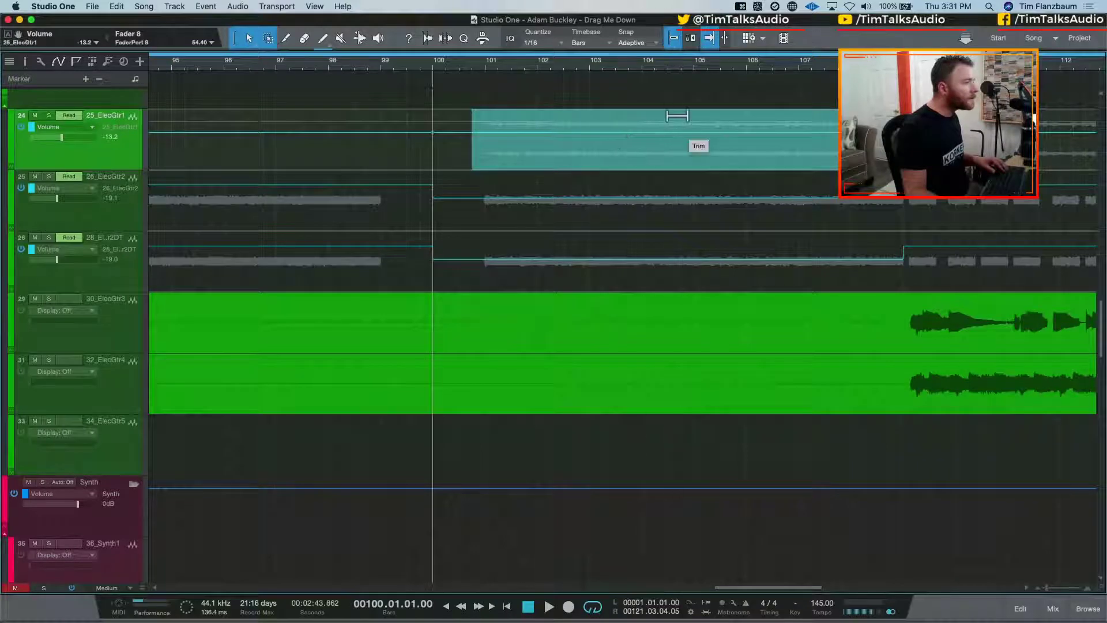
{"action": "left_click_drag", "start_coordinate": [695, 142], "coordinate": [682, 106]}
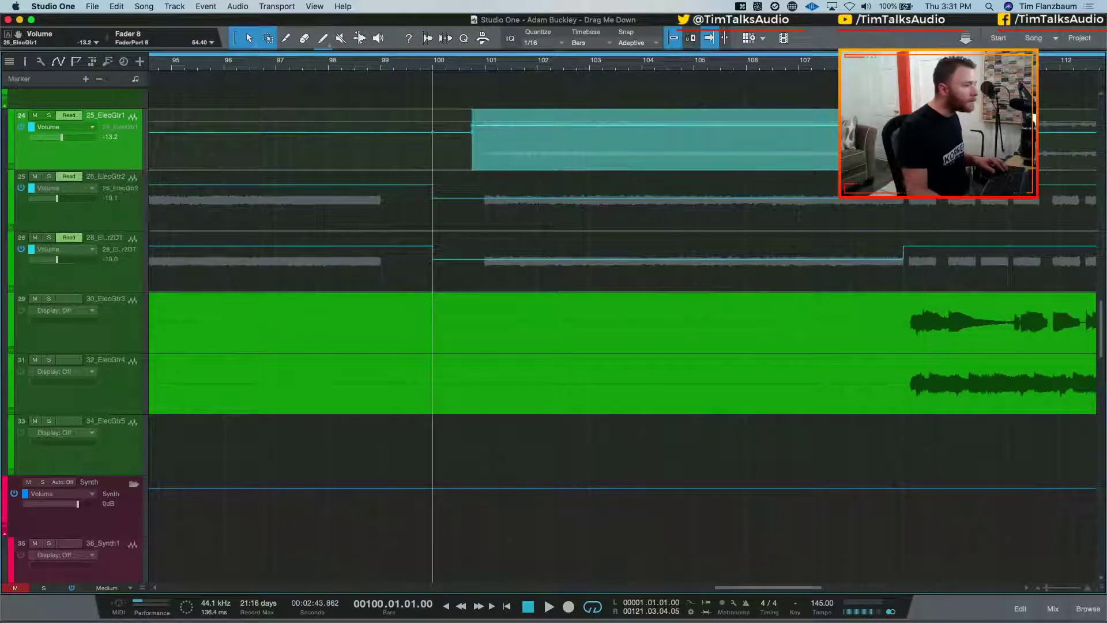
Try raising the whole 25_ElecGtr1 volume curve slightly, play it from bar 100 and undo the change
{"action": "left_click_drag", "start_coordinate": [942, 132], "coordinate": [942, 130]}
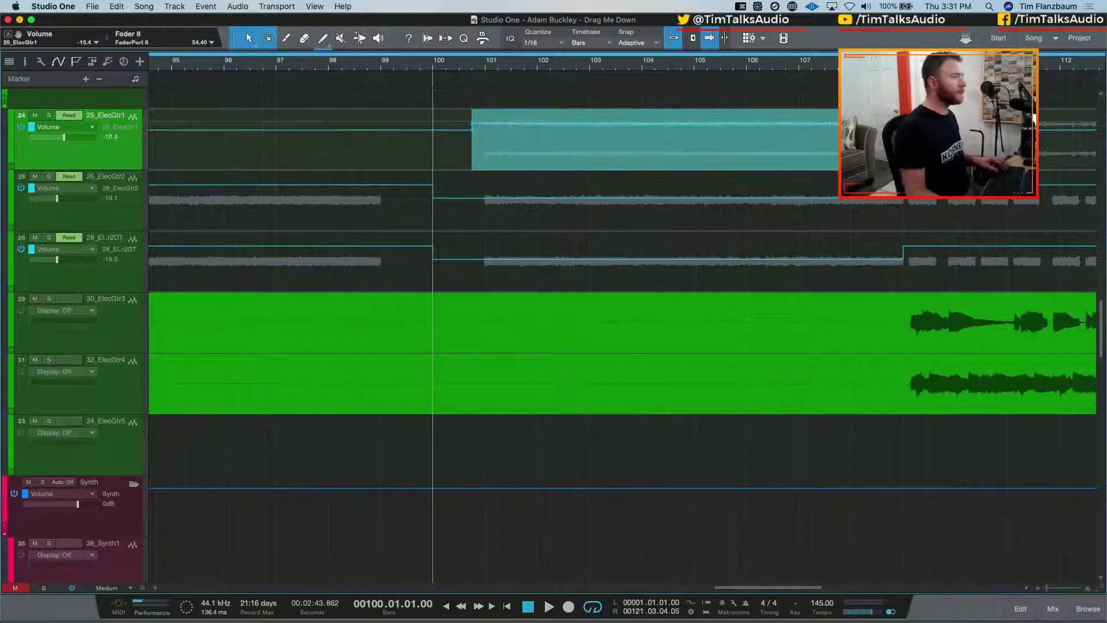
{"action": "key", "text": "space"}
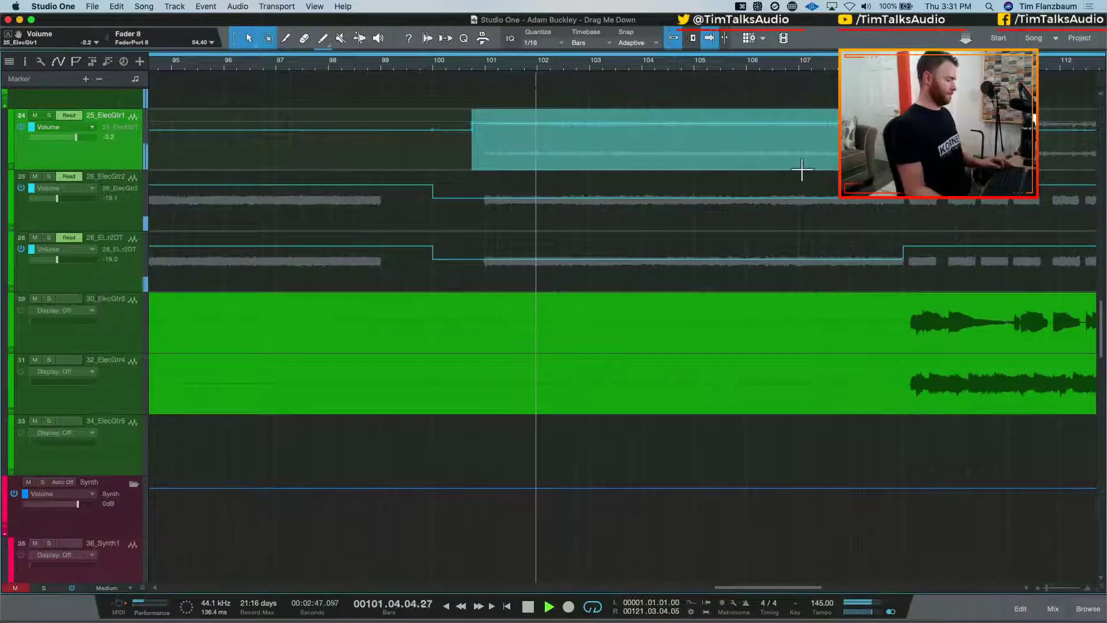
{"action": "key", "text": "super+z"}
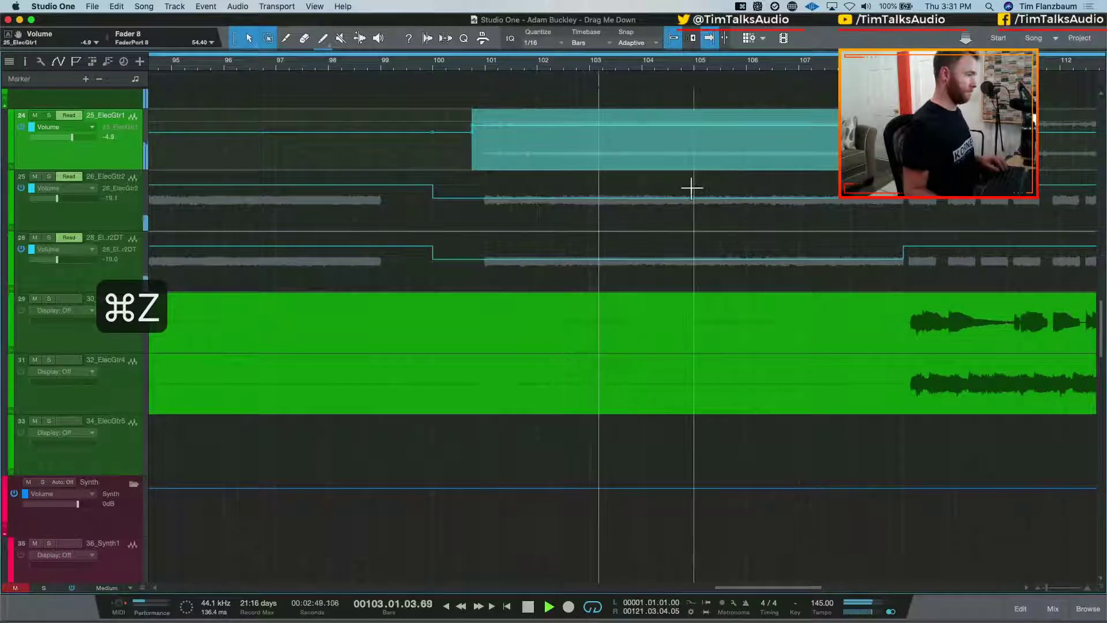
Stop playback, set the selected 25_ElecGtr1 volume range to -8.4 dB and play it from bar 100
{"action": "key", "text": "space"}
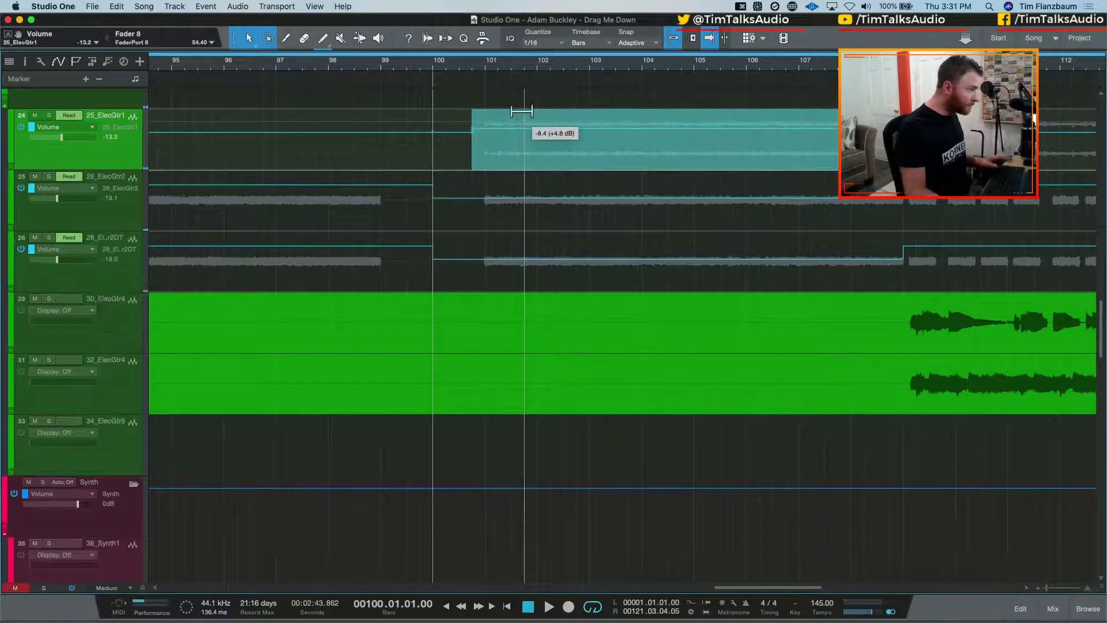
{"action": "key", "text": "space"}
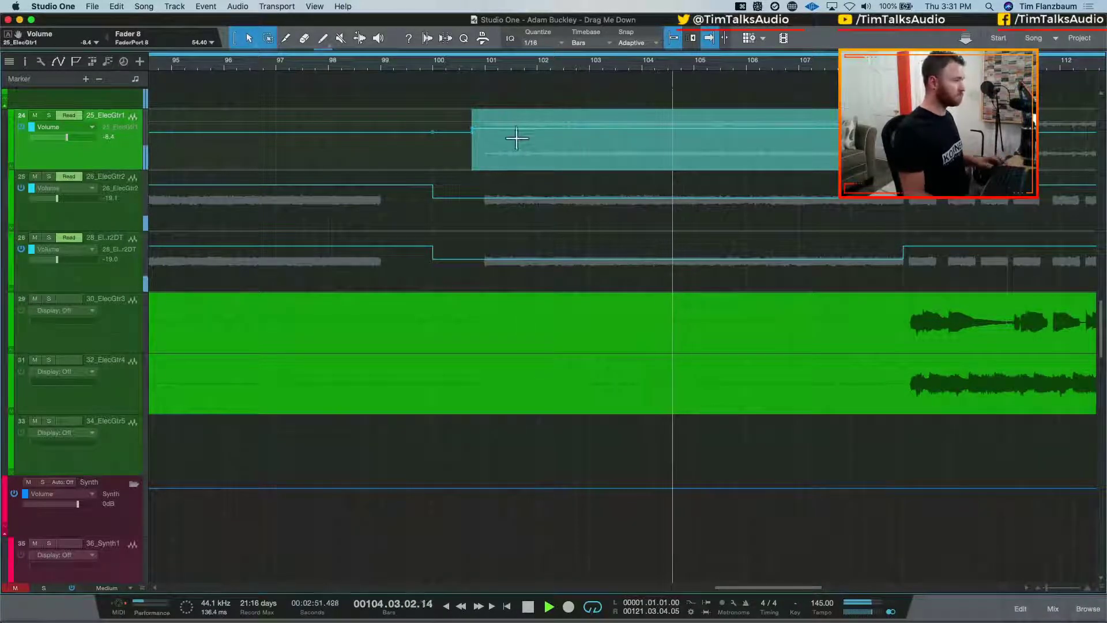
Hide the automation lanes, select the 26_ElecGtr2 track and show the mixer at the drum channels
{"action": "key", "text": "a"}
{"action": "left_click", "coordinate": [664, 213]}
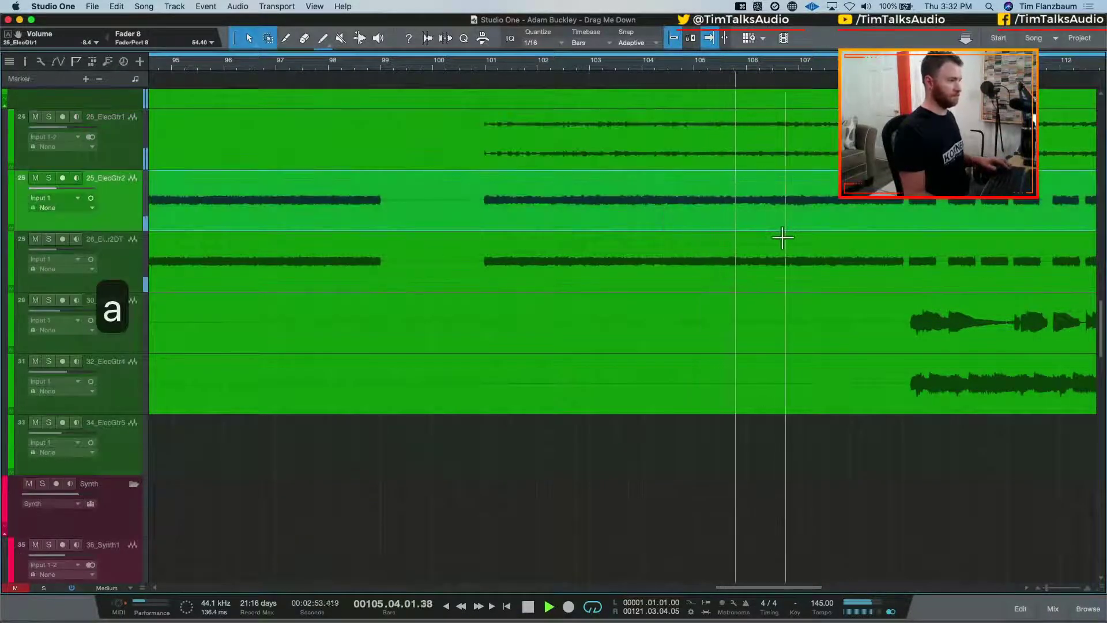
{"action": "key", "text": "w"}
{"action": "key", "text": "w"}
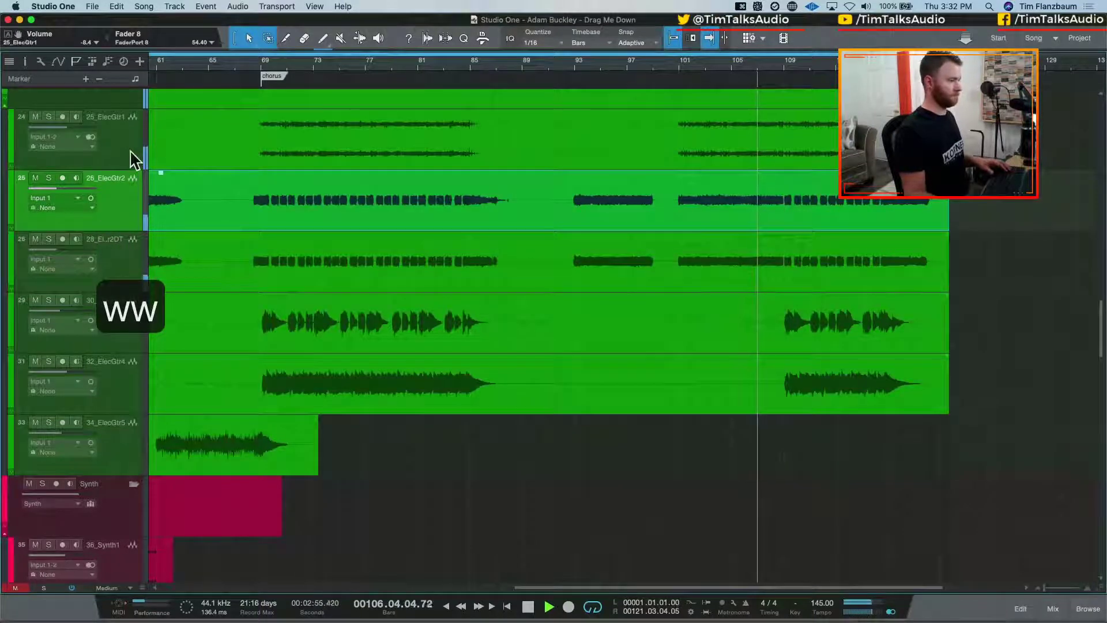
{"action": "key", "text": "F3"}
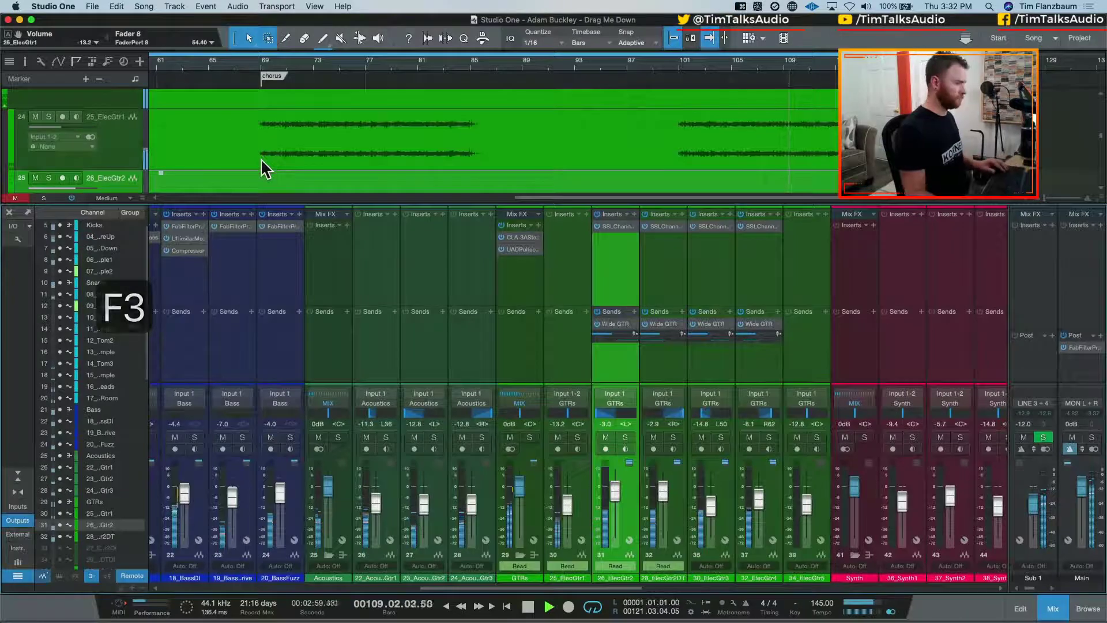
{"action": "left_click_drag", "start_coordinate": [478, 589], "coordinate": [219, 590]}
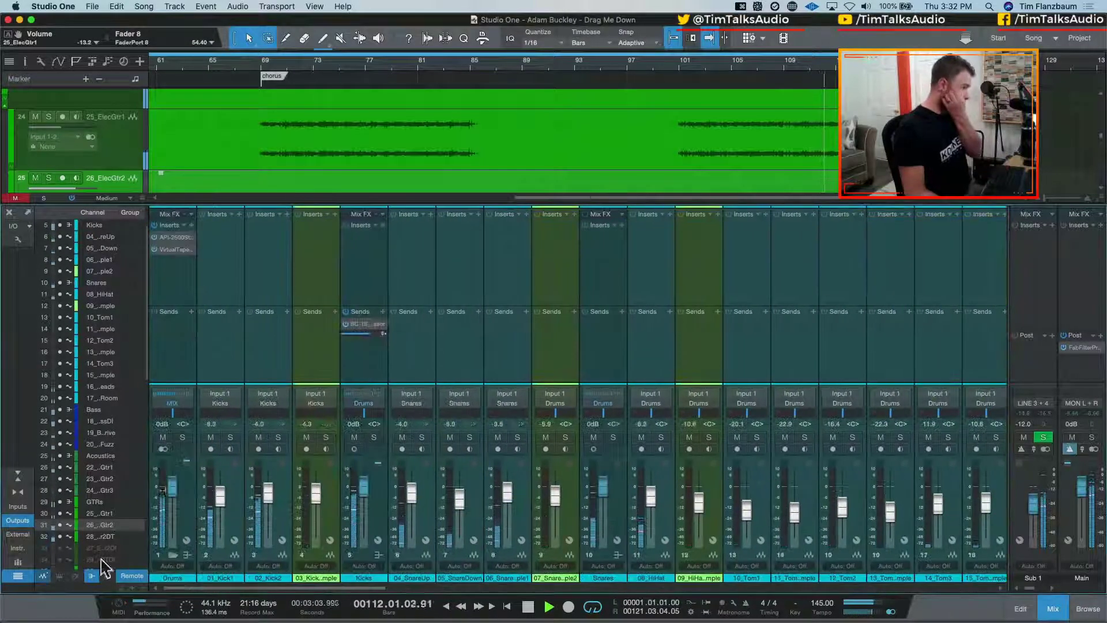
Insert the SSLChannel Mono plug-in on the Kicks bus
{"action": "left_click", "coordinate": [383, 226]}
{"action": "type", "text": "ssl"}
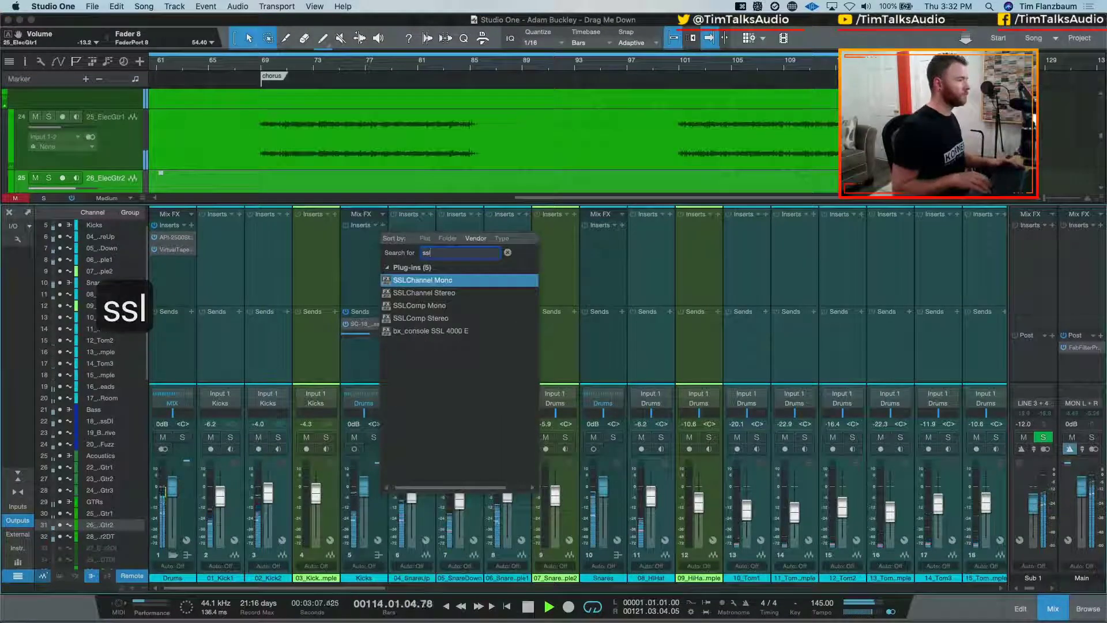
{"action": "key", "text": "Down"}
{"action": "key", "text": "Up"}
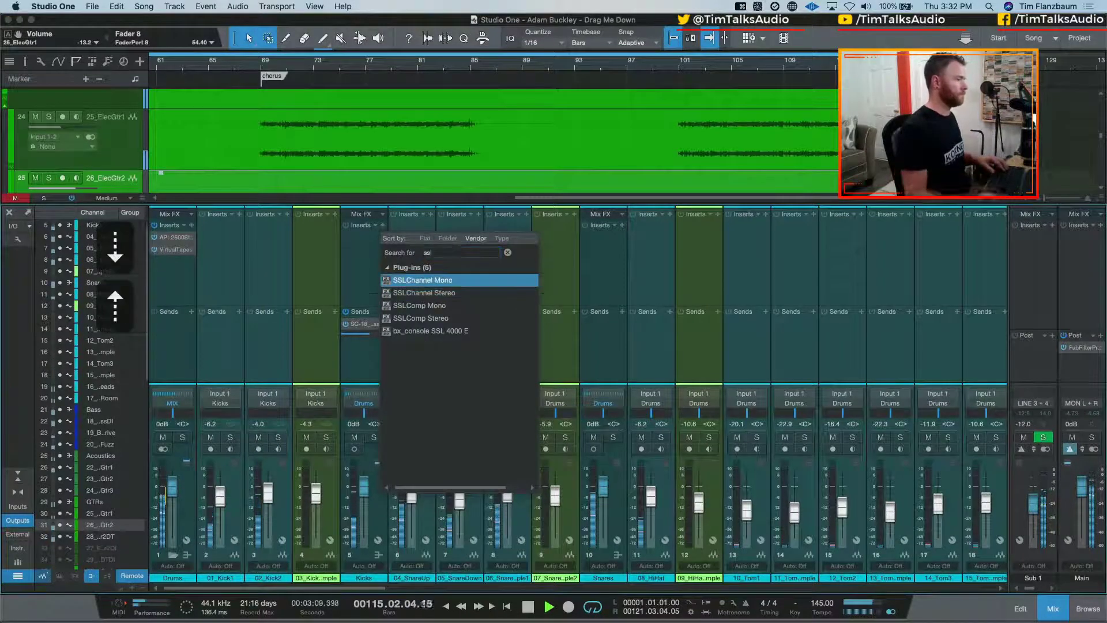
{"action": "key", "text": "Return"}
Set the Kicks channel strip's LF band to a bell at 119 Hz and play from the chorus at bar 69
{"action": "left_click_drag", "start_coordinate": [369, 504], "coordinate": [370, 531]}
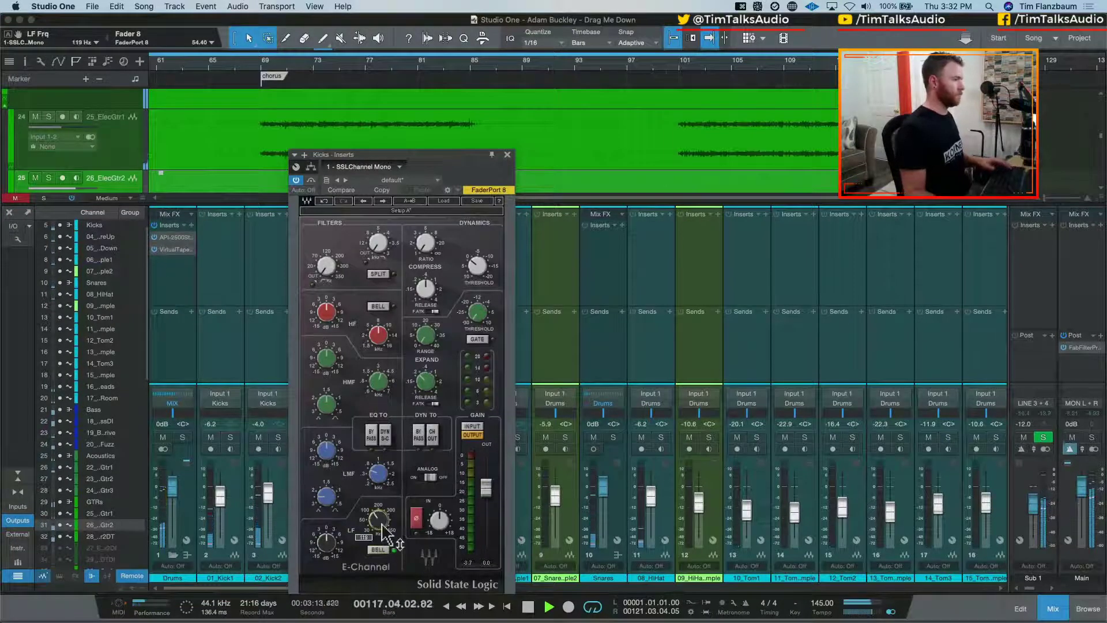
{"action": "key", "text": "space"}
{"action": "key", "text": "w"}
{"action": "key", "text": "b"}
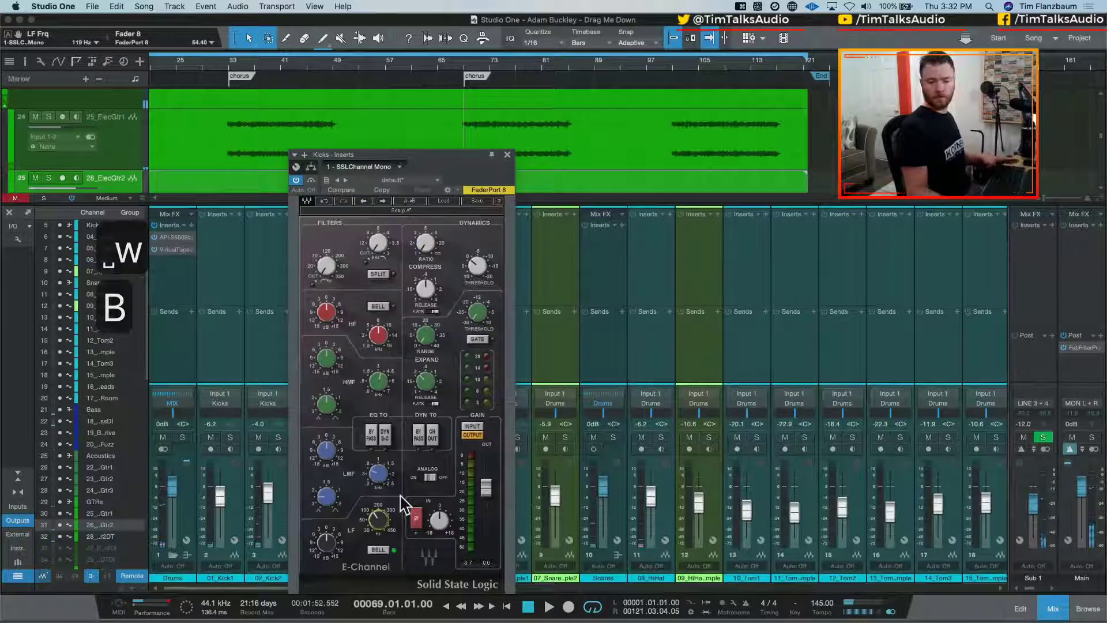
{"action": "key", "text": "space"}
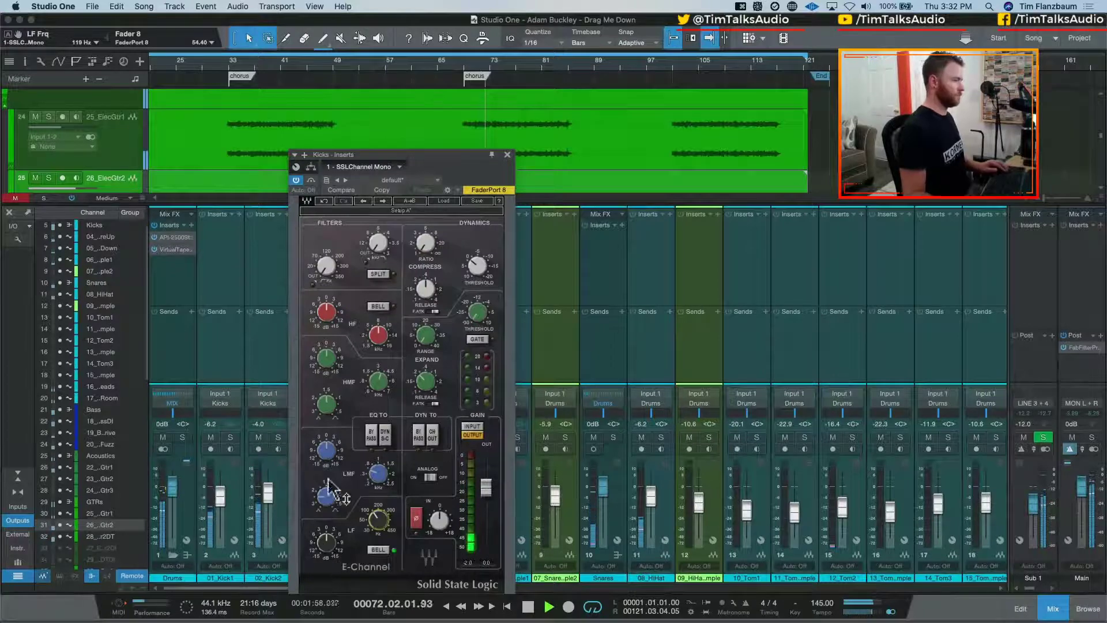
Adjust the LMF band's gain and frequency, set its Q to 1.77 and boost the LF gain to 6.0 dB
{"action": "left_click_drag", "start_coordinate": [328, 453], "coordinate": [328, 404]}
{"action": "left_click_drag", "start_coordinate": [376, 469], "coordinate": [326, 496]}
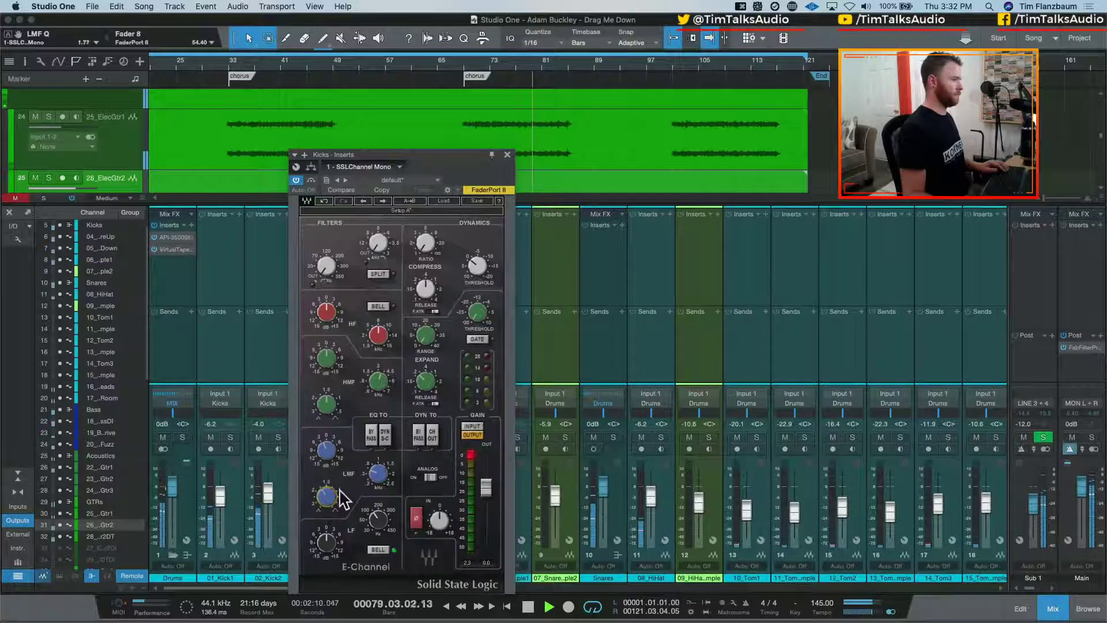
{"action": "left_click_drag", "start_coordinate": [326, 541], "coordinate": [341, 548]}
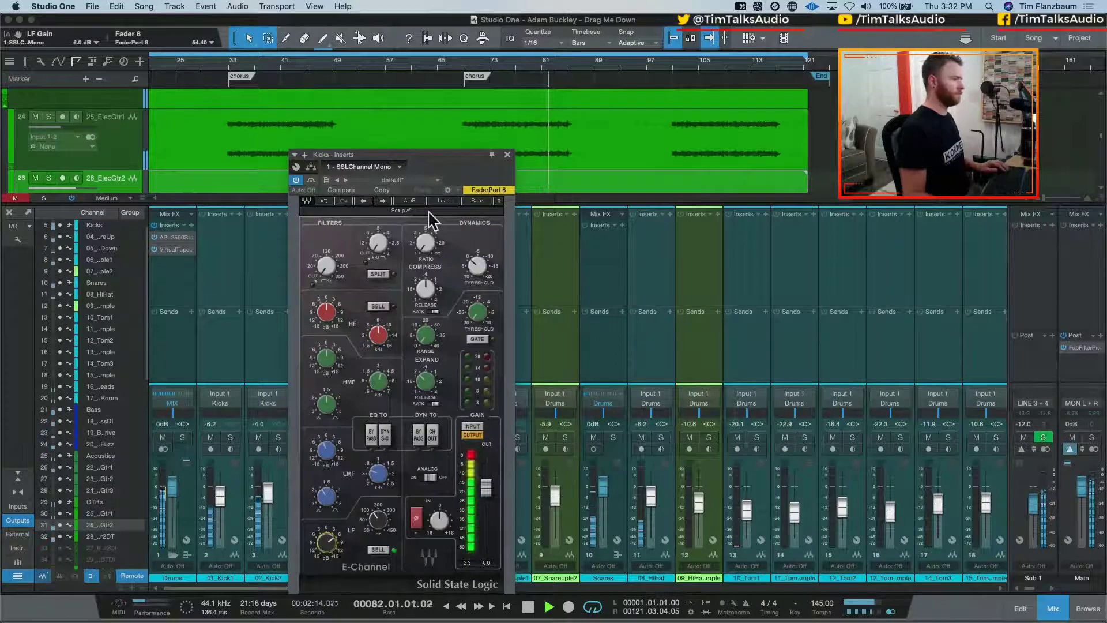
Reduce the Kicks LF boost and adjust the compressor's ratio and threshold by ear during playback
{"action": "left_click_drag", "start_coordinate": [425, 288], "coordinate": [425, 287]}
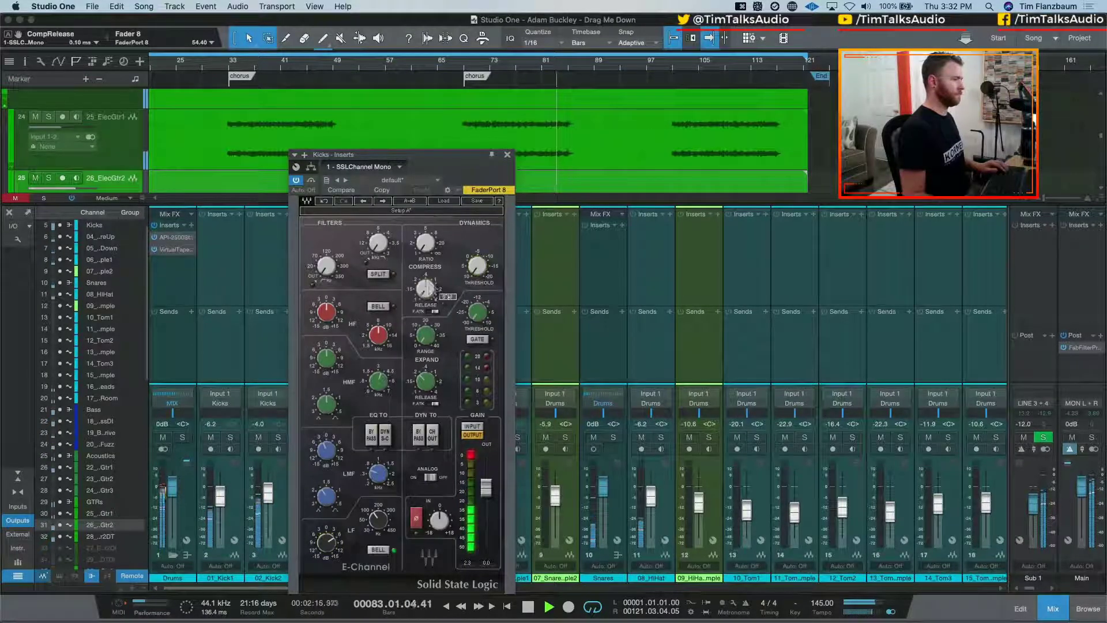
{"action": "left_click_drag", "start_coordinate": [327, 540], "coordinate": [326, 553]}
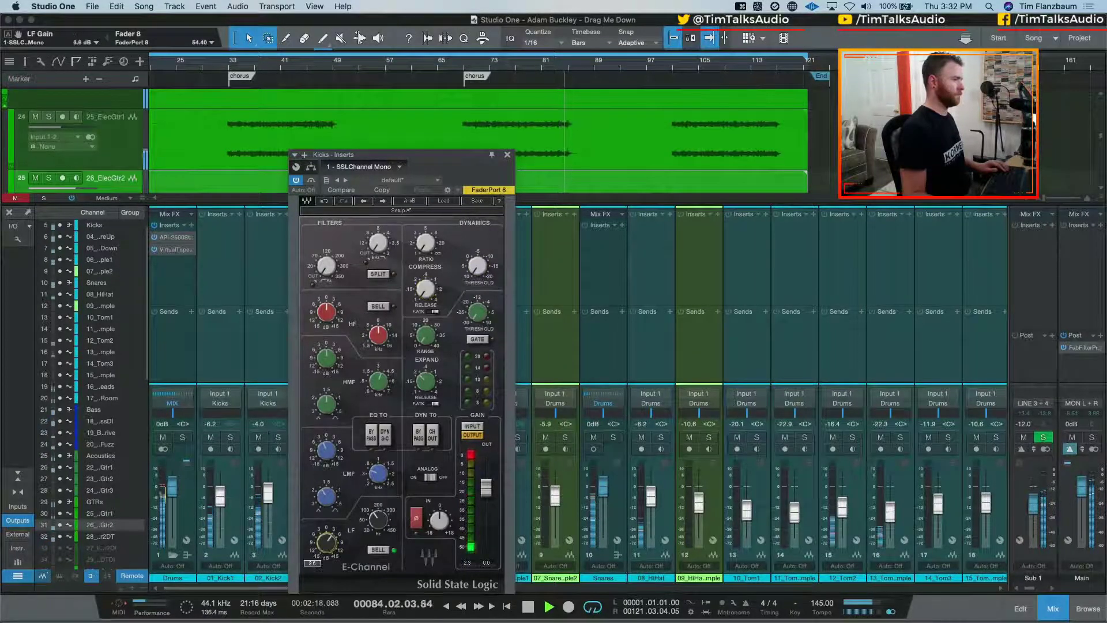
{"action": "left_click", "coordinate": [425, 243]}
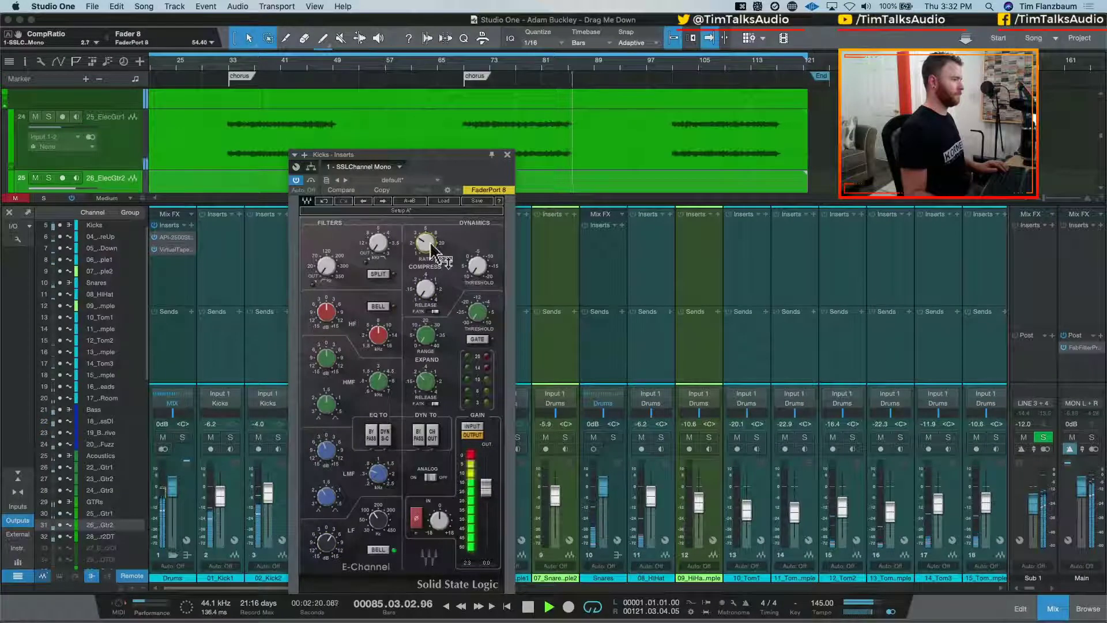
{"action": "left_click_drag", "start_coordinate": [425, 242], "coordinate": [425, 237]}
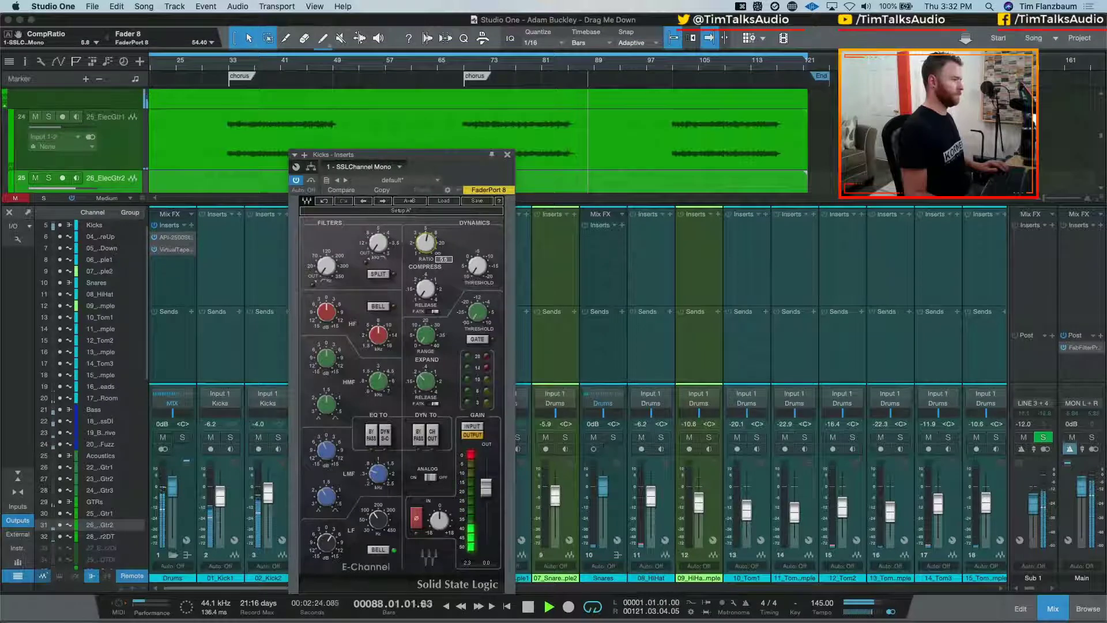
{"action": "left_click_drag", "start_coordinate": [425, 242], "coordinate": [425, 244]}
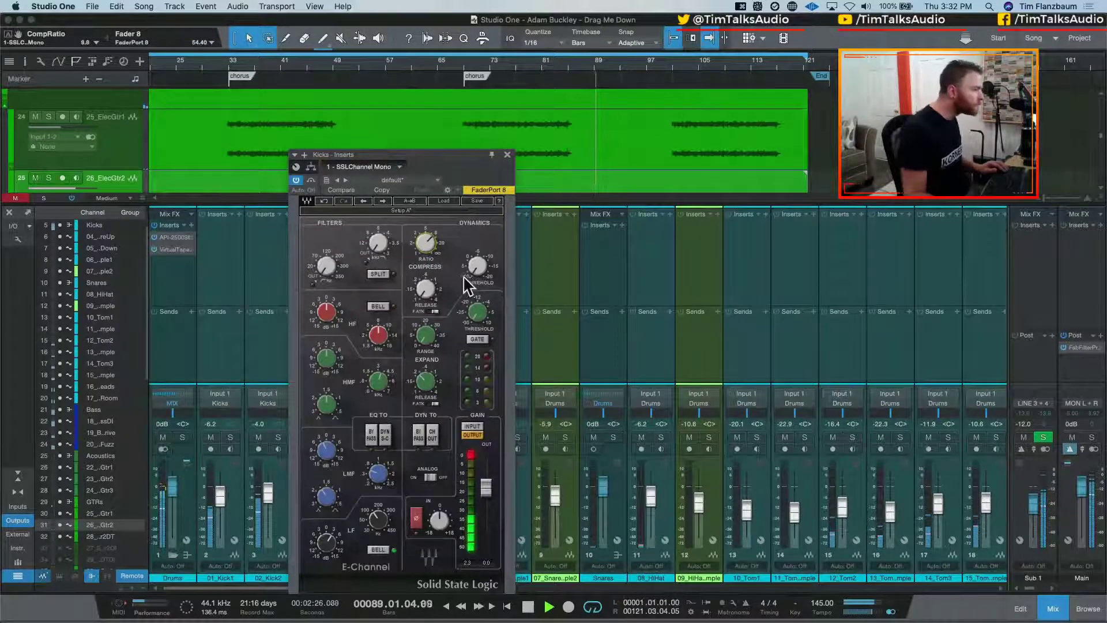
{"action": "left_click_drag", "start_coordinate": [428, 246], "coordinate": [477, 260]}
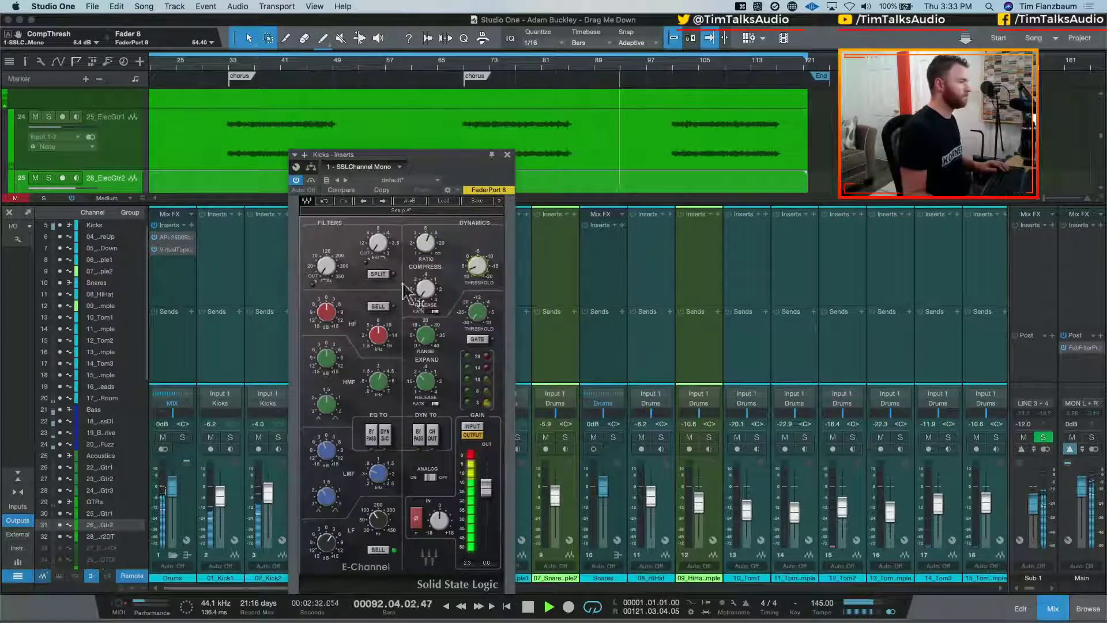
Engage the high-pass filter, switch the HF band to bell, adjust its frequency and raise its gain to 3.3 dB
{"action": "left_click_drag", "start_coordinate": [326, 266], "coordinate": [326, 262]}
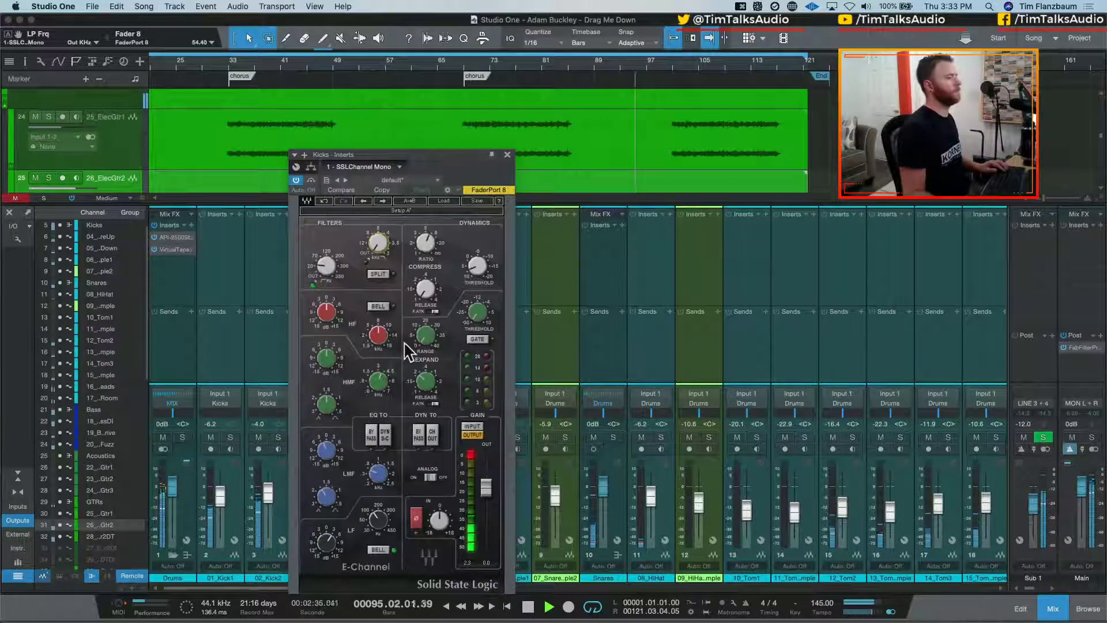
{"action": "left_click", "coordinate": [379, 306]}
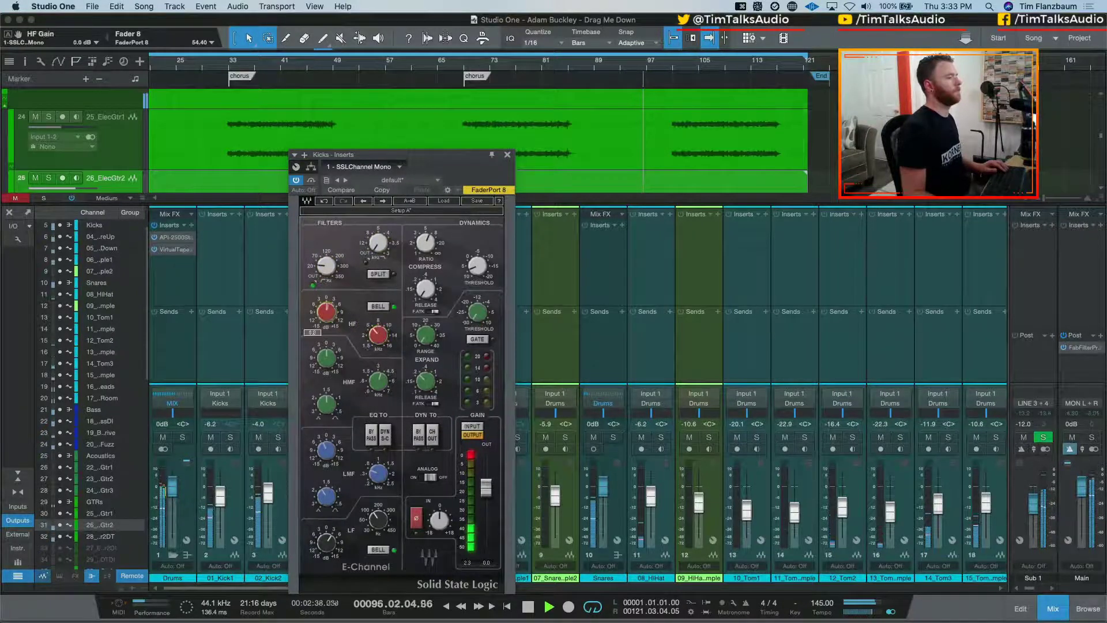
{"action": "left_click_drag", "start_coordinate": [326, 312], "coordinate": [327, 308]}
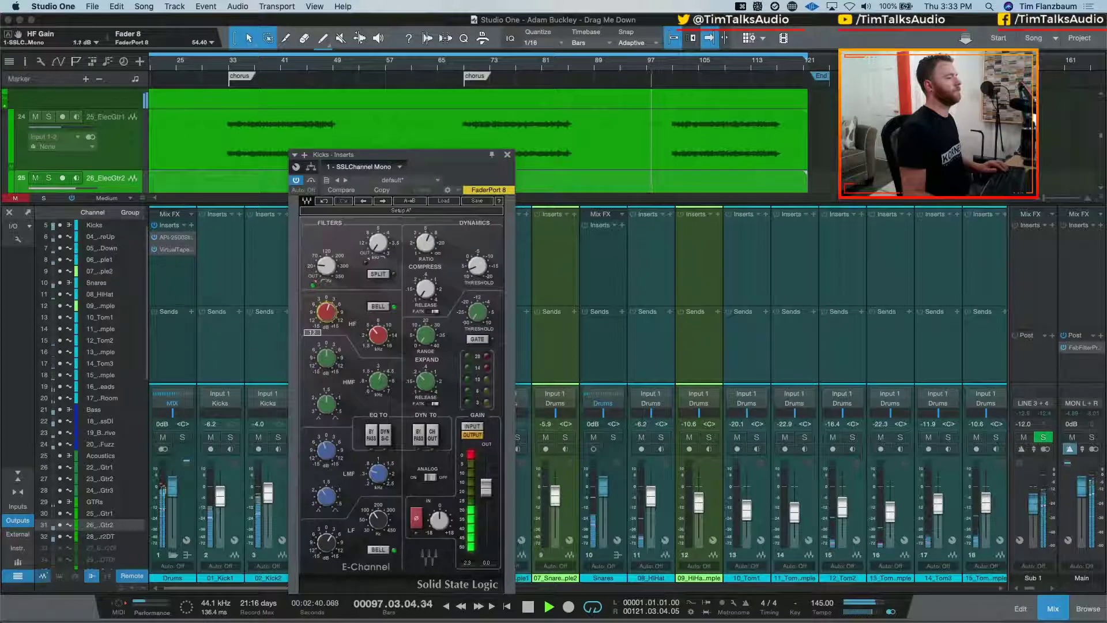
{"action": "left_click_drag", "start_coordinate": [378, 334], "coordinate": [333, 316]}
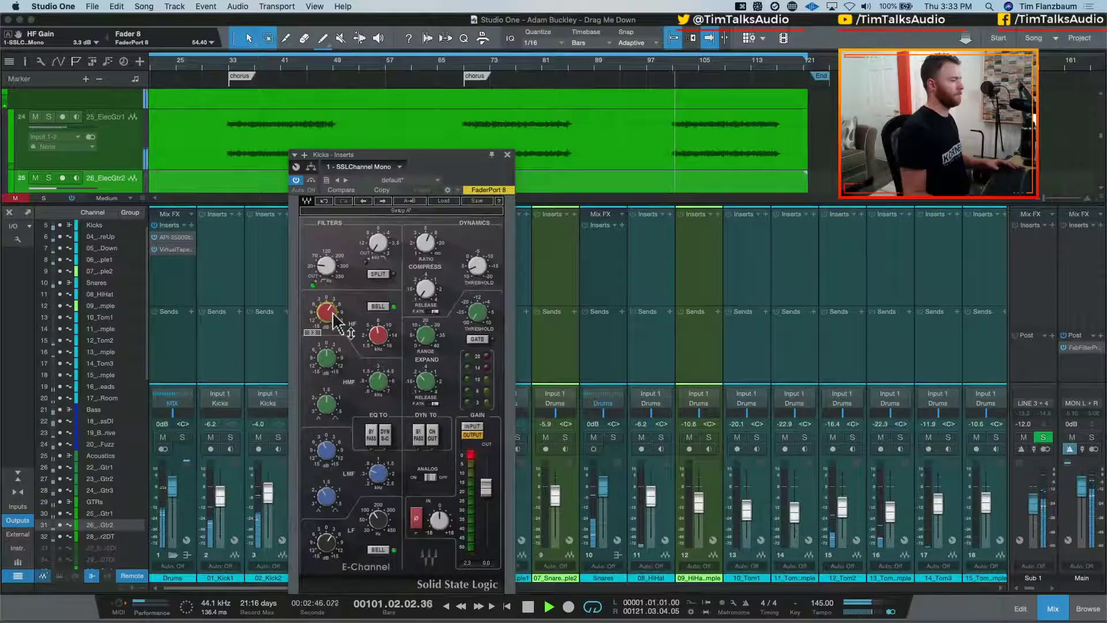
Set the Kicks LF gain to 2.0 dB, close the plug-in window and stop playback
{"action": "left_click_drag", "start_coordinate": [334, 539], "coordinate": [332, 545]}
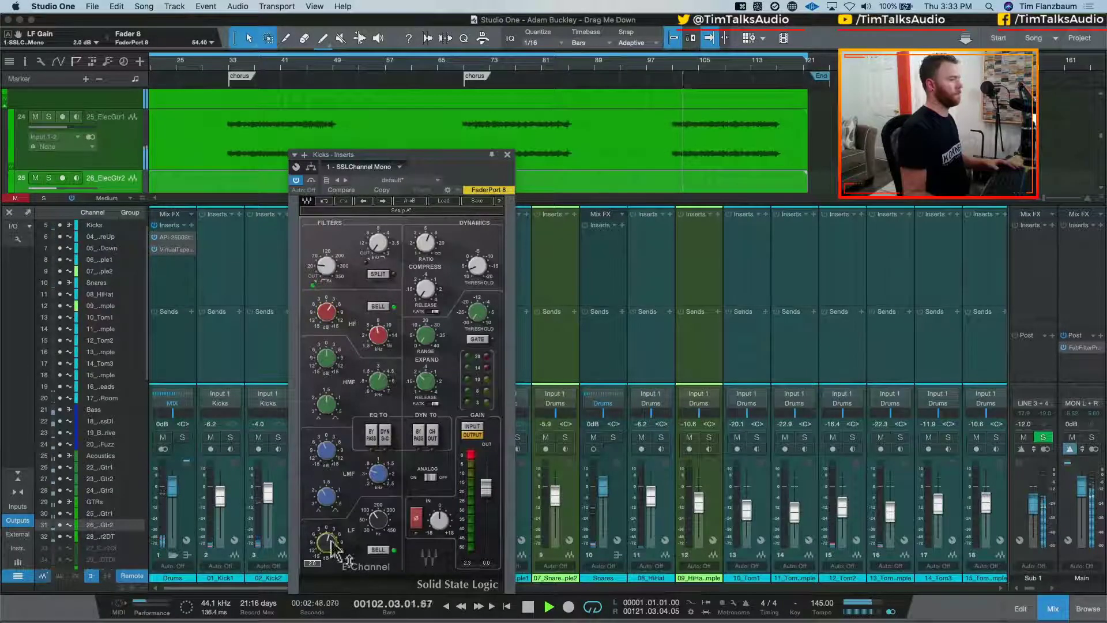
{"action": "left_click", "coordinate": [508, 155]}
{"action": "key", "text": "space"}
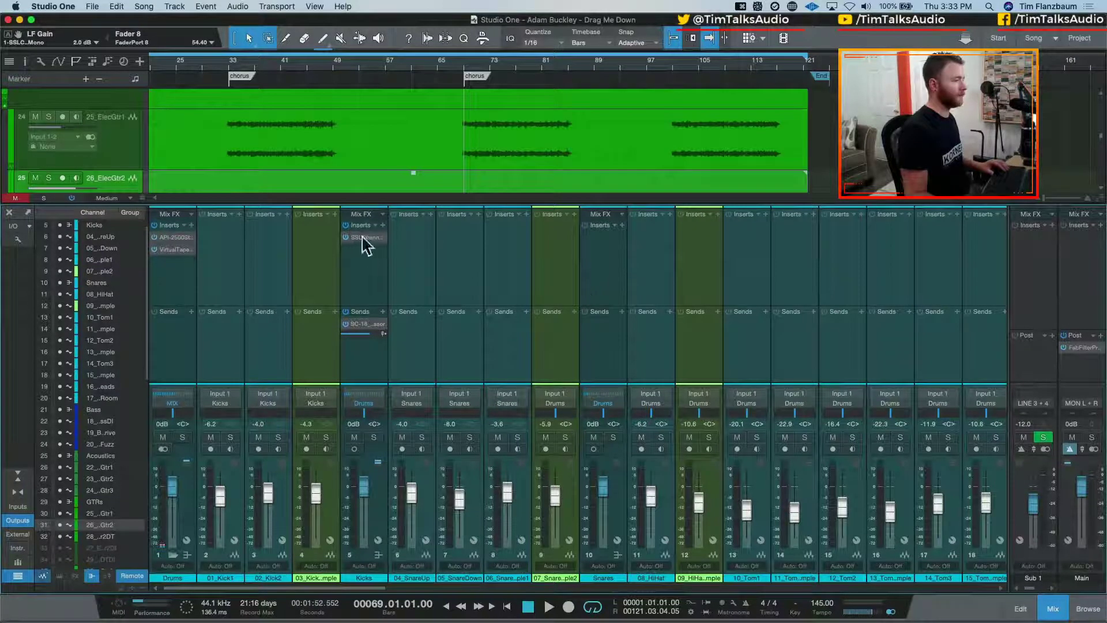
Open the SSLChannel plug-in on the Snares bus and load its Full Reset preset
{"action": "left_click_drag", "start_coordinate": [597, 248], "coordinate": [593, 247]}
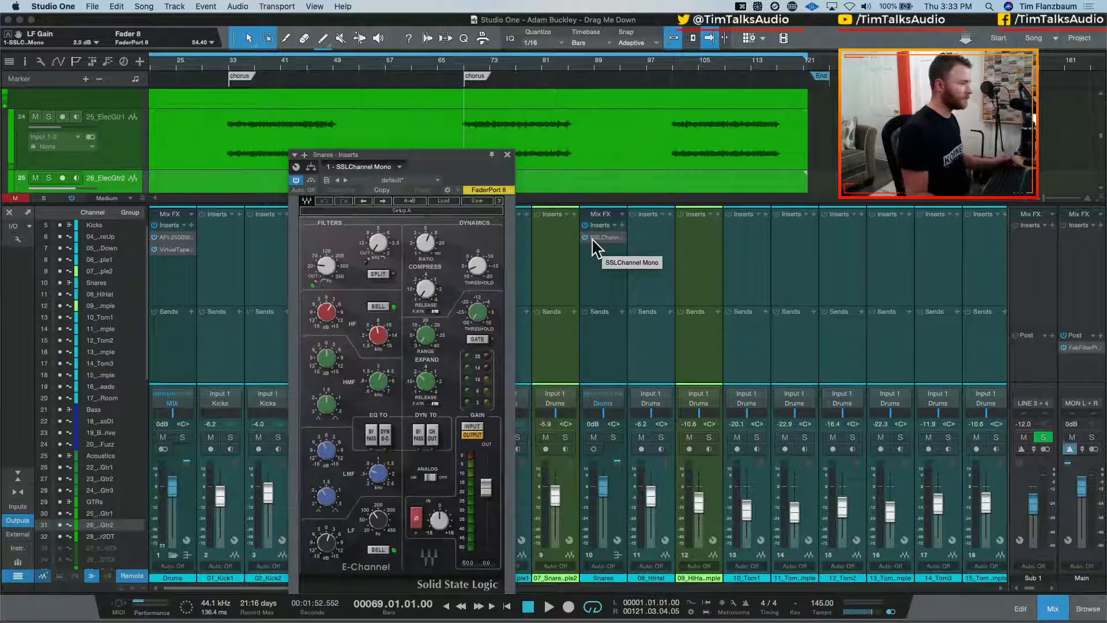
{"action": "left_click_drag", "start_coordinate": [444, 166], "coordinate": [223, 92]}
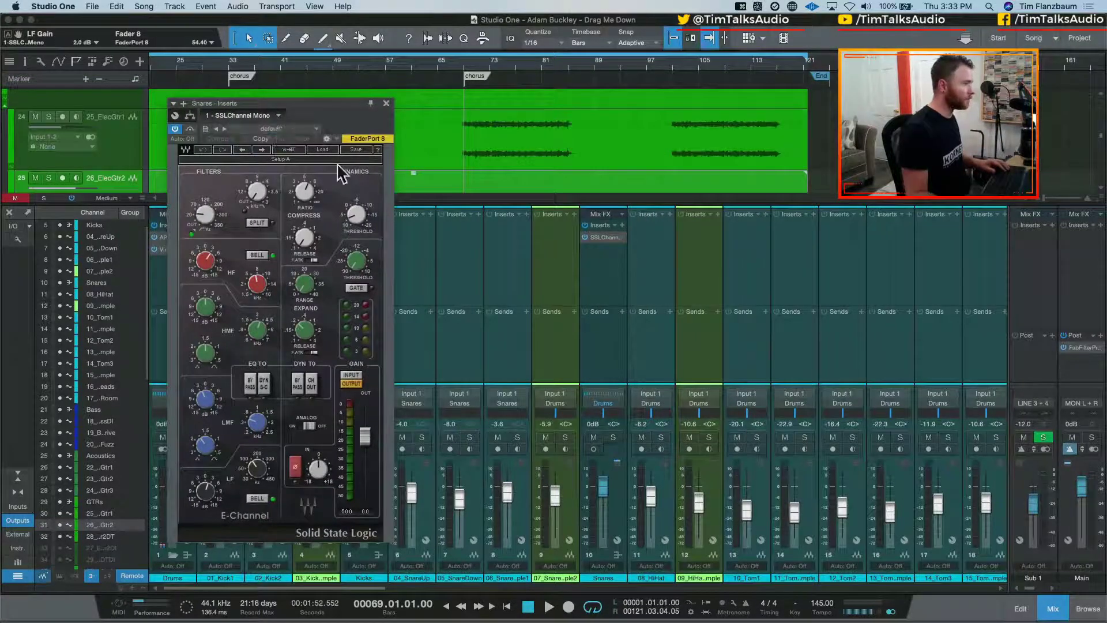
{"action": "left_click", "coordinate": [321, 158]}
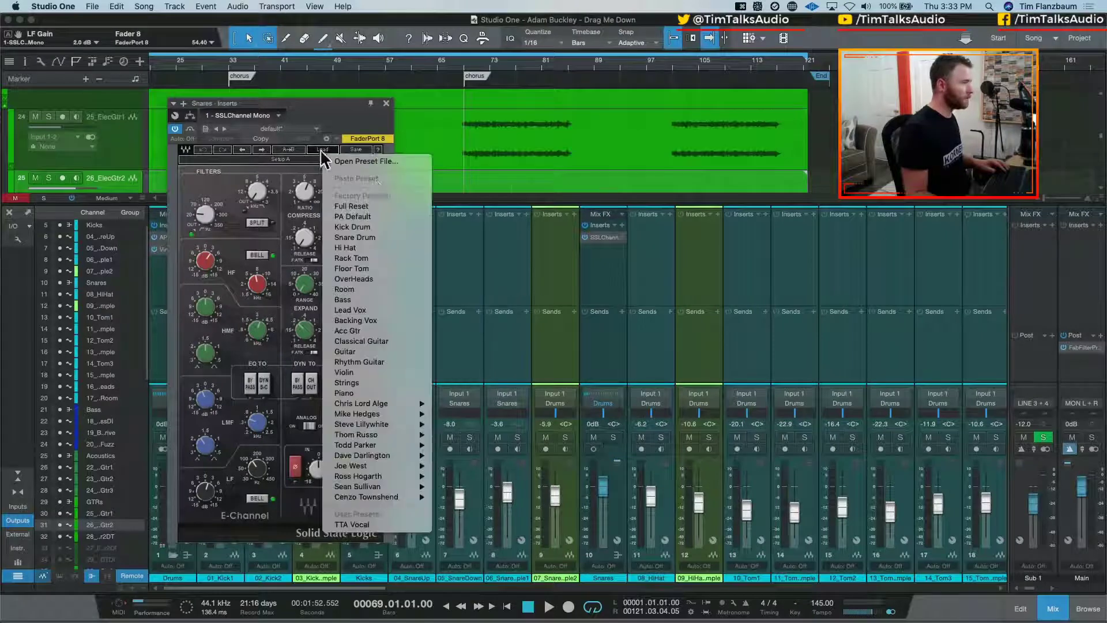
{"action": "left_click", "coordinate": [387, 206]}
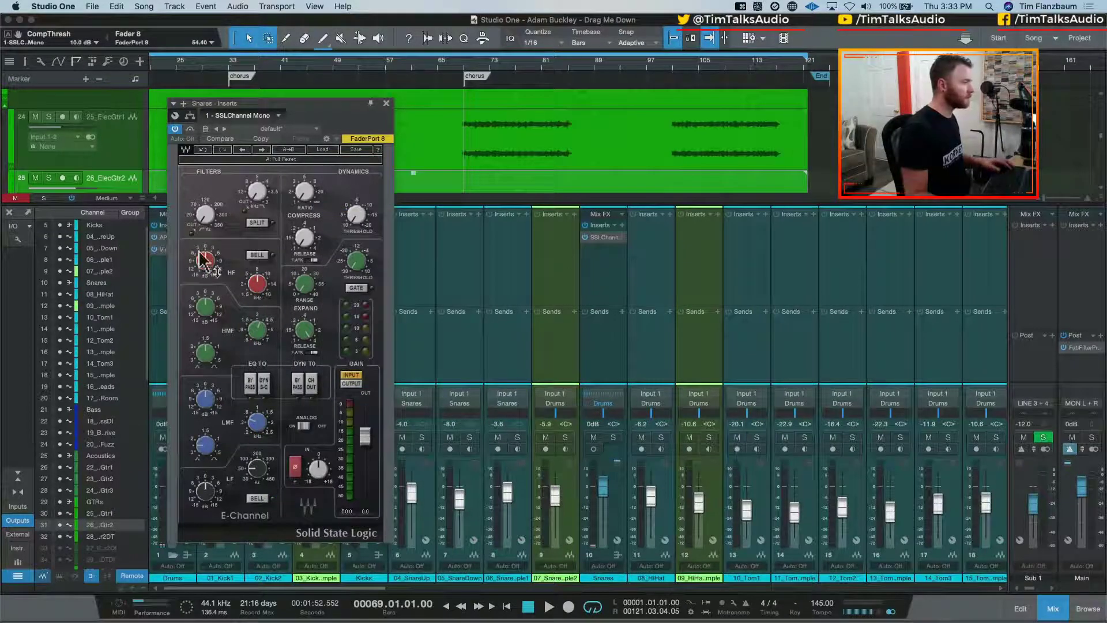
During playback, set the Snares HF band to bell, adjust its frequency and boost its gain
{"action": "key", "text": "space"}
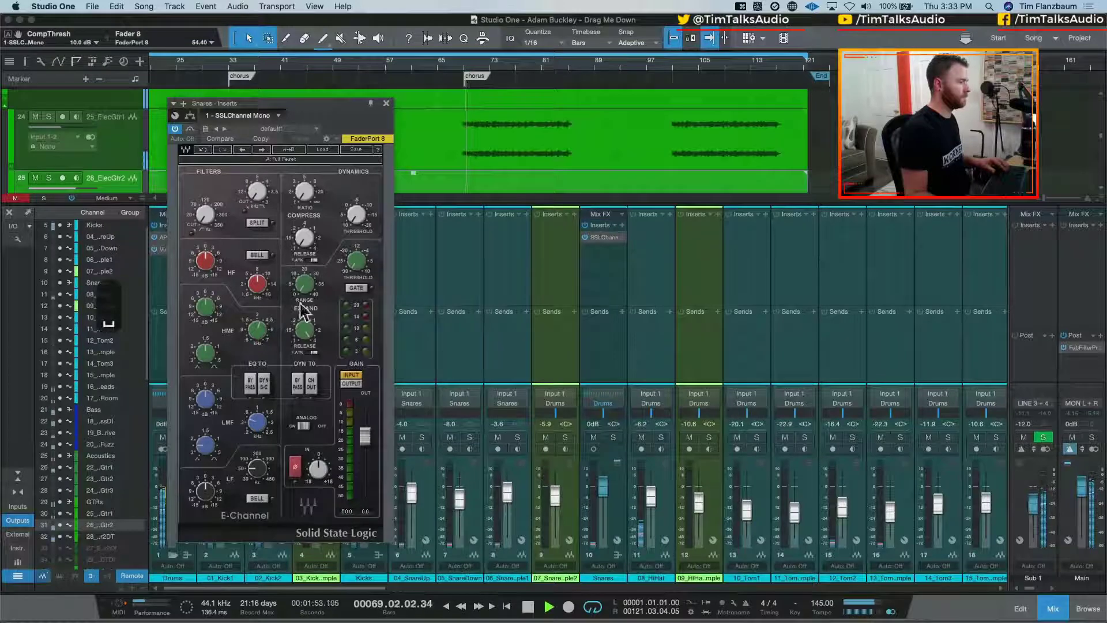
{"action": "left_click_drag", "start_coordinate": [259, 282], "coordinate": [208, 266]}
{"action": "left_click", "coordinate": [259, 257]}
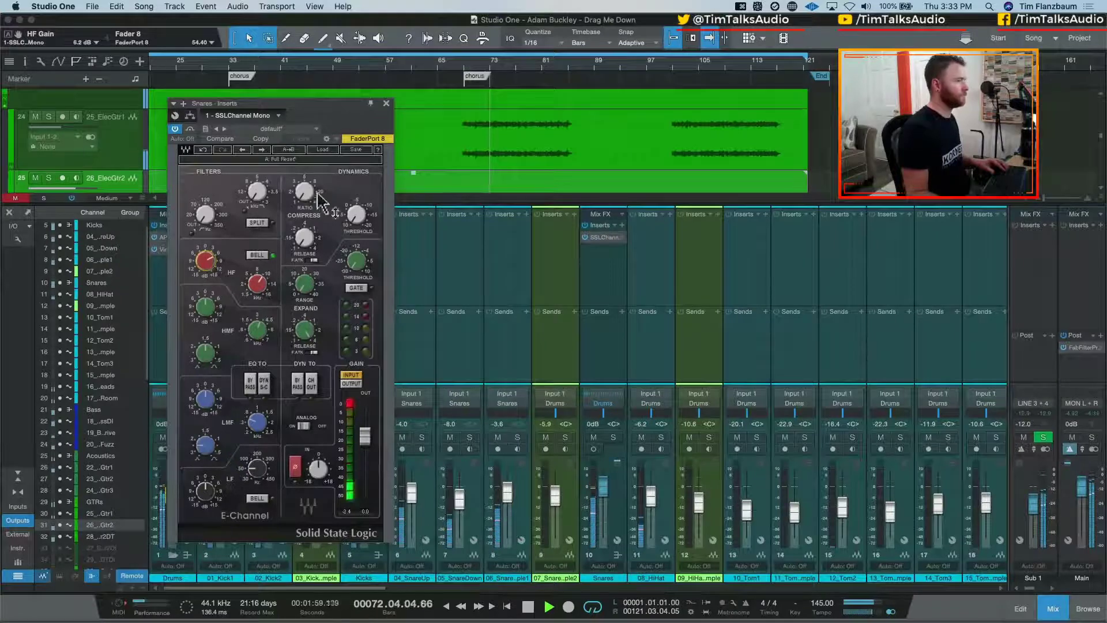
{"action": "left_click_drag", "start_coordinate": [320, 102], "coordinate": [501, 90]}
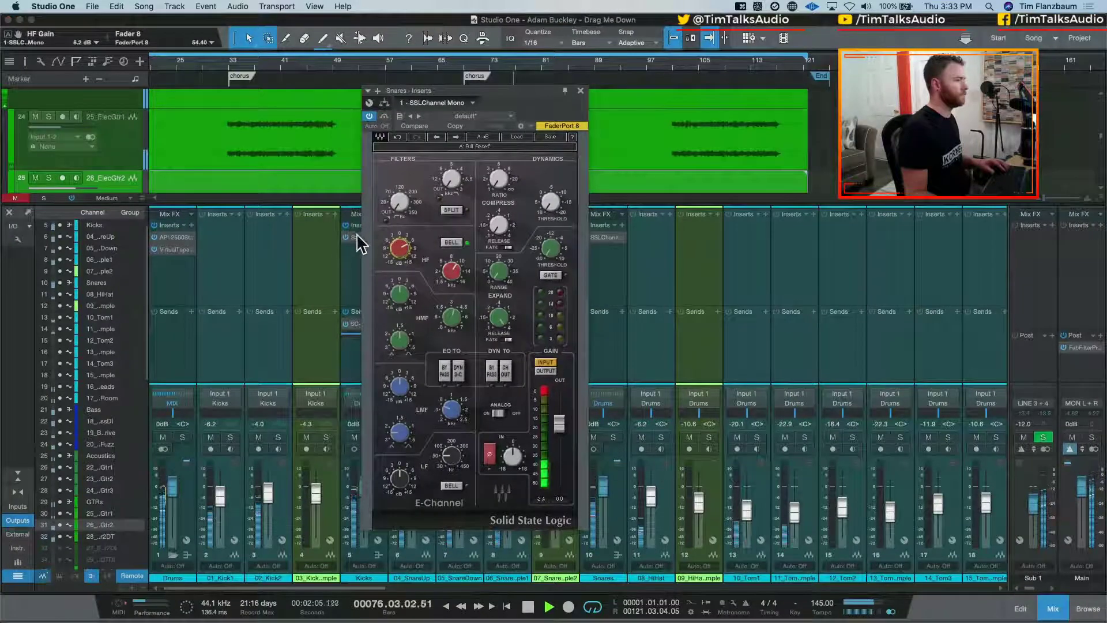
On the Kicks SSLChannel, adjust the HF gain, set the HF frequency to 4.10 kHz and the compressor ratio to 1.4
{"action": "left_click_drag", "start_coordinate": [389, 242], "coordinate": [408, 272]}
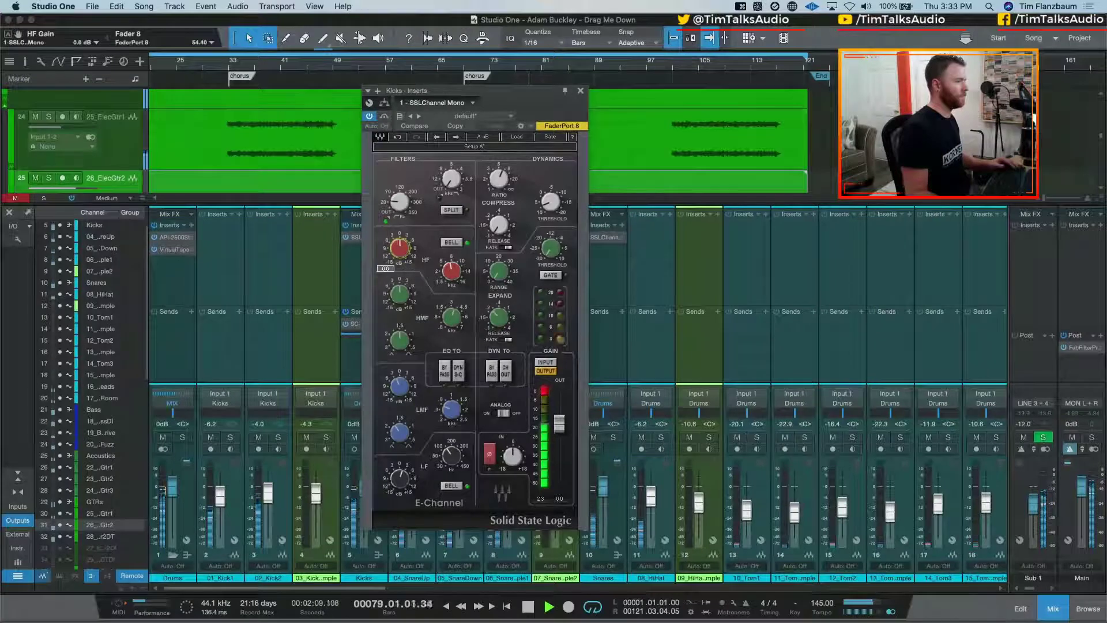
{"action": "left_click", "coordinate": [452, 271]}
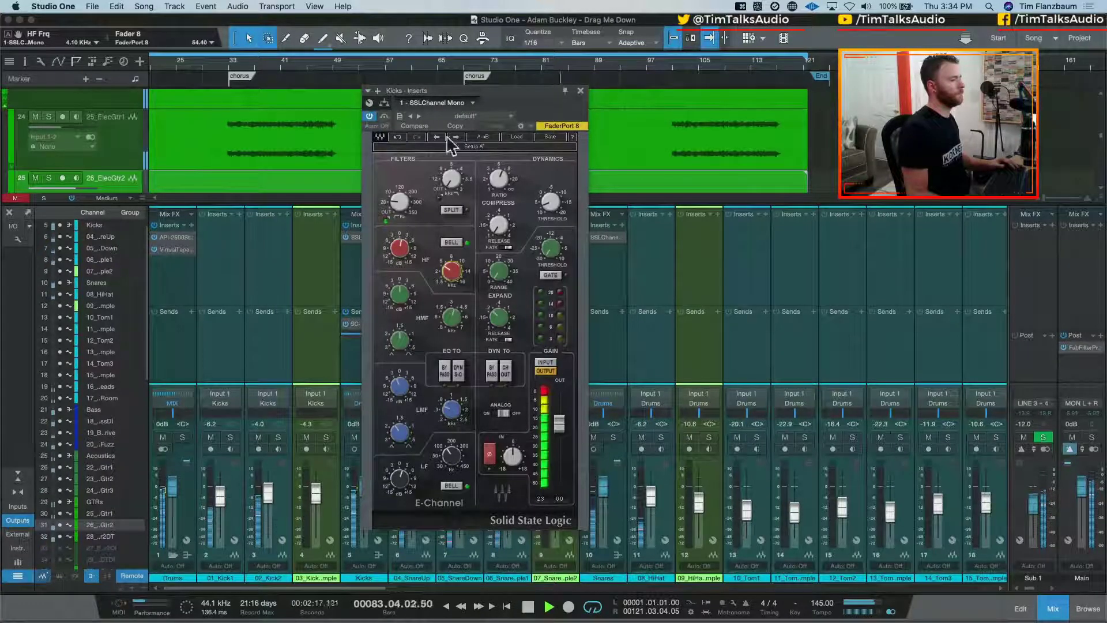
{"action": "left_click", "coordinate": [502, 180]}
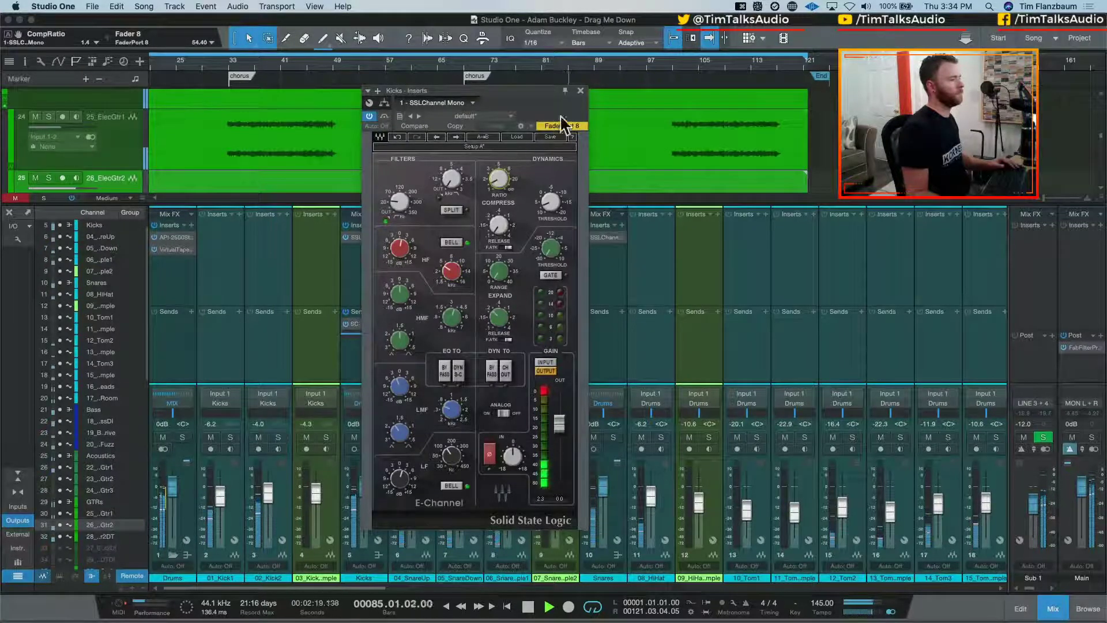
{"action": "left_click", "coordinate": [580, 91]}
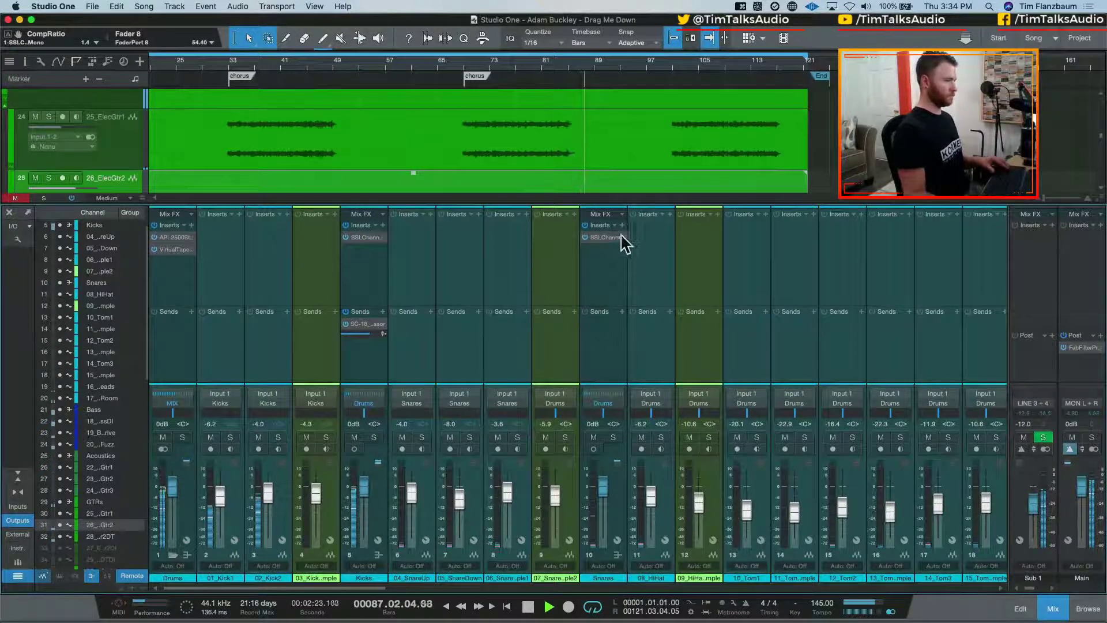
Replay the chorus, boost the Snares HMF band, adjust its frequency and Q, and lower the output gain to -0.8 dB
{"action": "key", "text": "space"}
{"action": "left_click", "coordinate": [601, 238]}
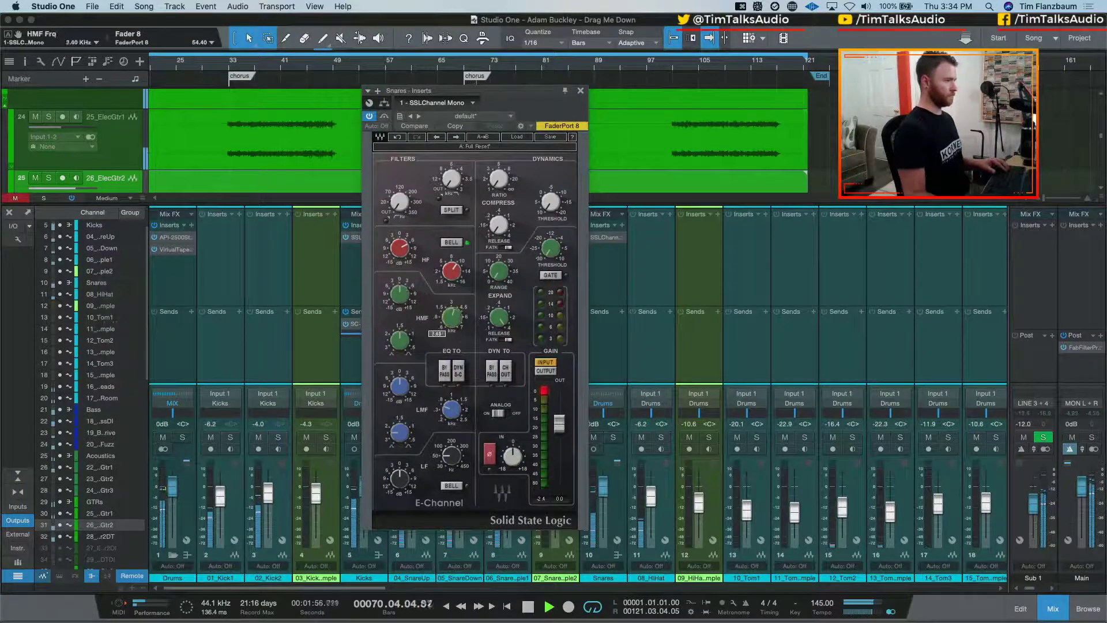
{"action": "left_click_drag", "start_coordinate": [402, 299], "coordinate": [402, 292]}
{"action": "left_click_drag", "start_coordinate": [400, 341], "coordinate": [437, 295]}
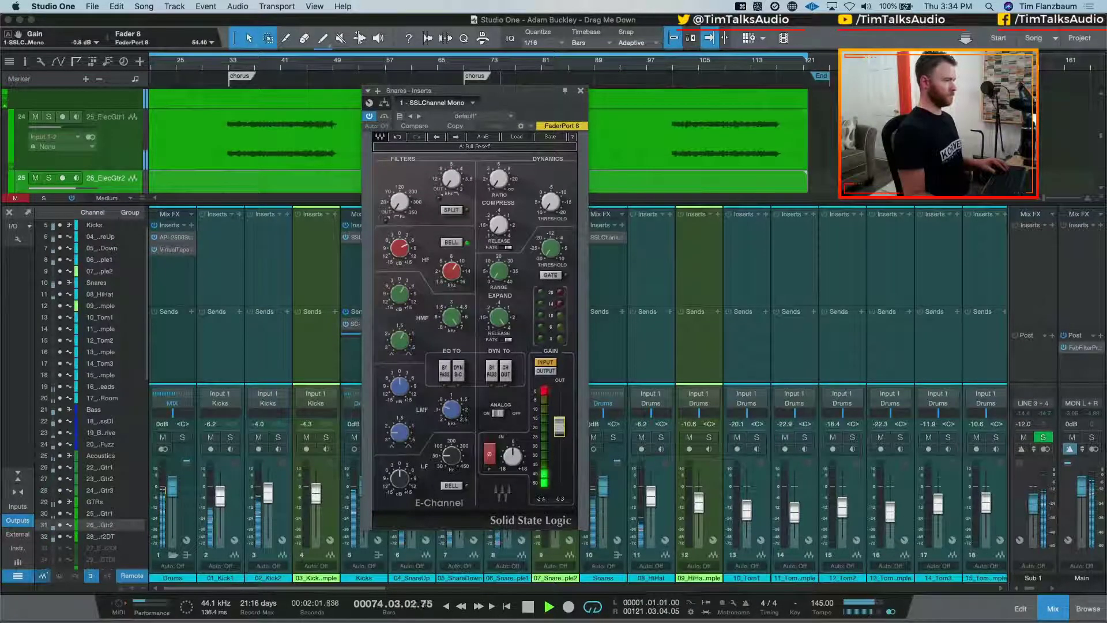
{"action": "left_click", "coordinate": [544, 395]}
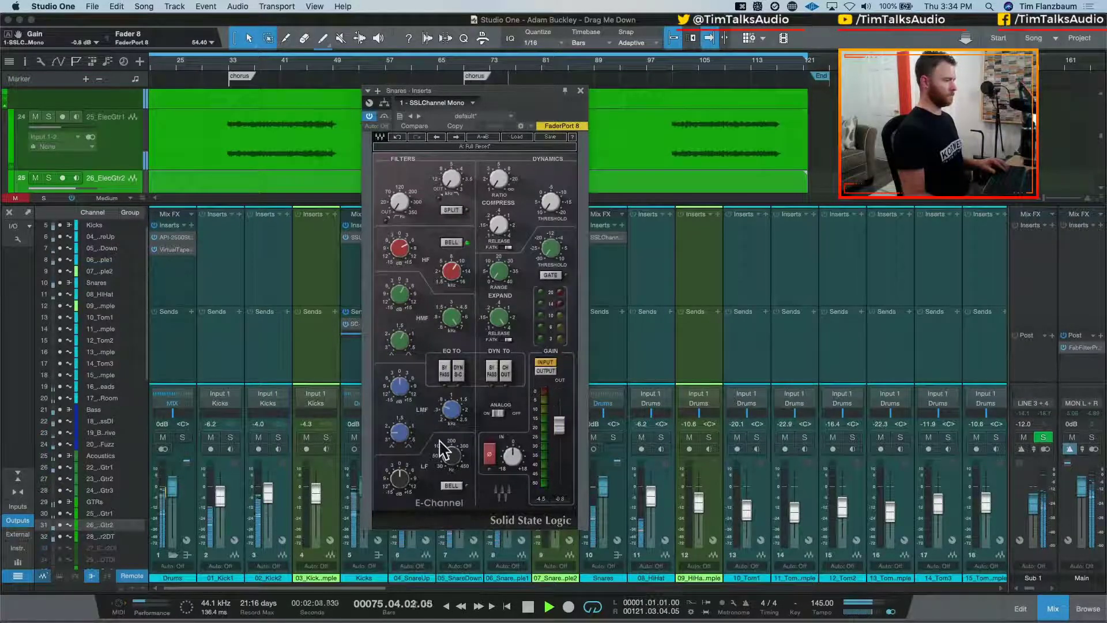
Adjust the Snares LF frequency, switch the band to bell, set its gain to 5.5 dB and close the plug-in window
{"action": "left_click_drag", "start_coordinate": [451, 456], "coordinate": [451, 442]}
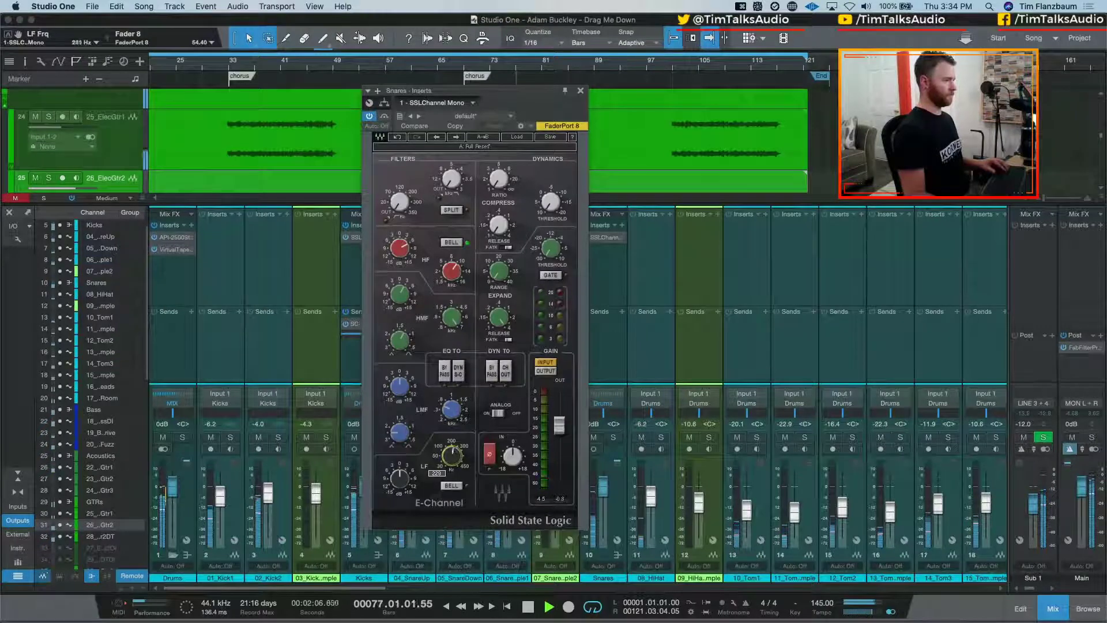
{"action": "left_click", "coordinate": [452, 485]}
{"action": "left_click_drag", "start_coordinate": [400, 477], "coordinate": [400, 469]}
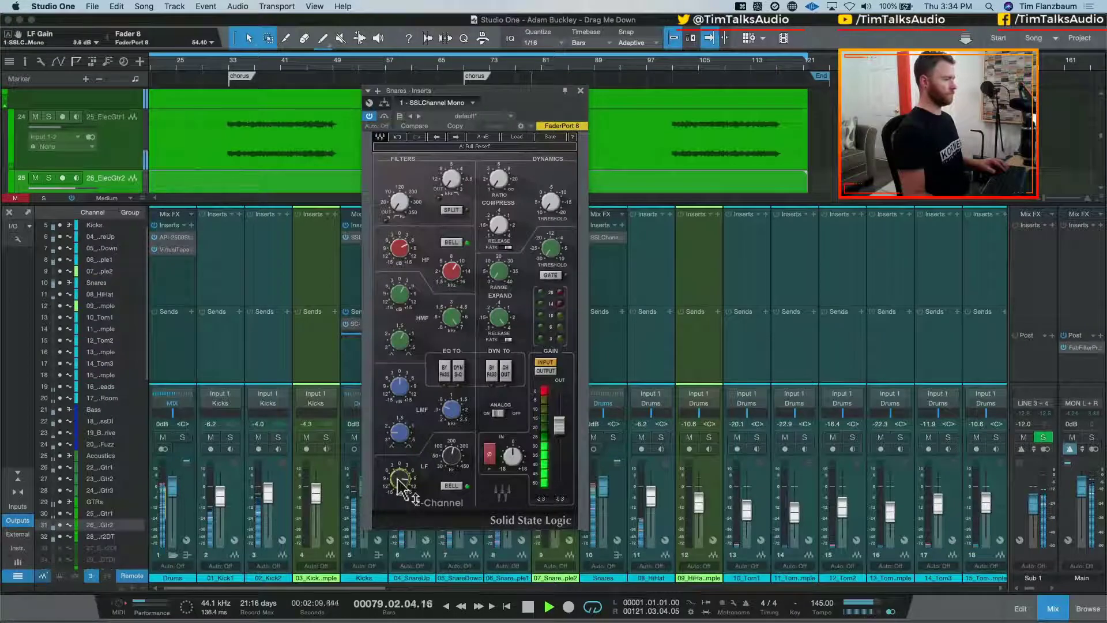
{"action": "left_click_drag", "start_coordinate": [399, 478], "coordinate": [399, 481]}
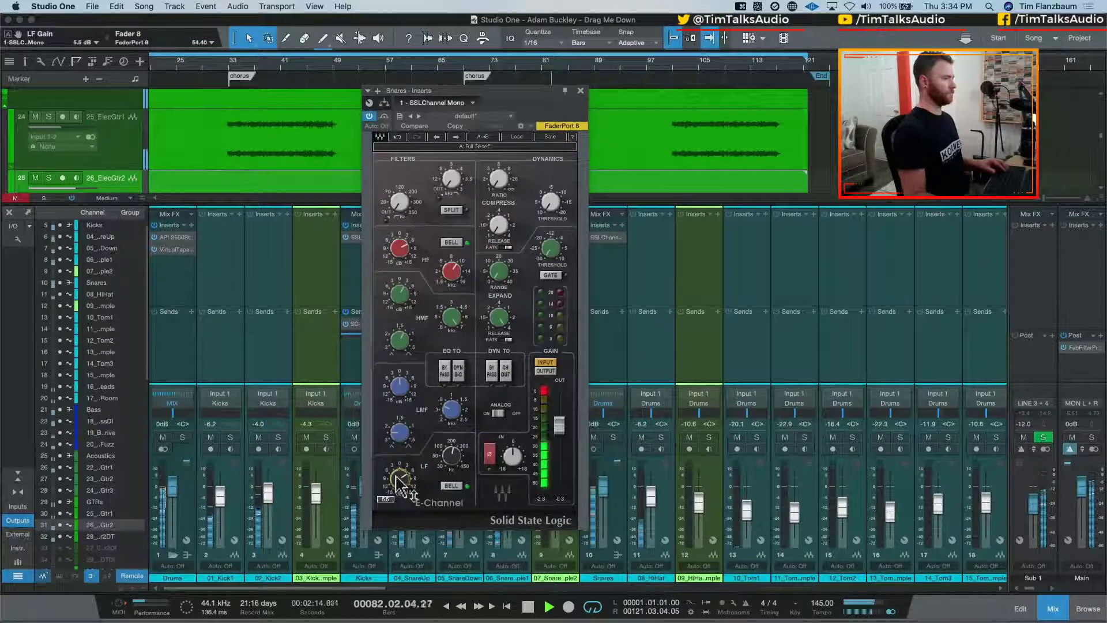
{"action": "left_click", "coordinate": [580, 92]}
Add a send from the Snares bus to the Plate reverb and replay the chorus with the bus soloed
{"action": "left_click", "coordinate": [628, 322]}
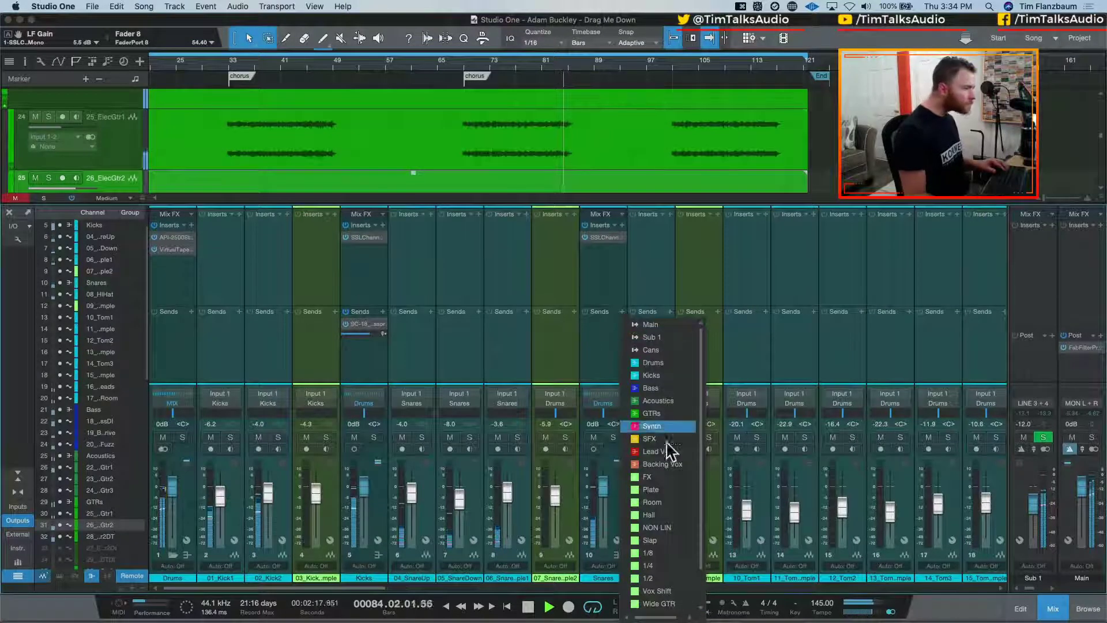
{"action": "left_click", "coordinate": [679, 490]}
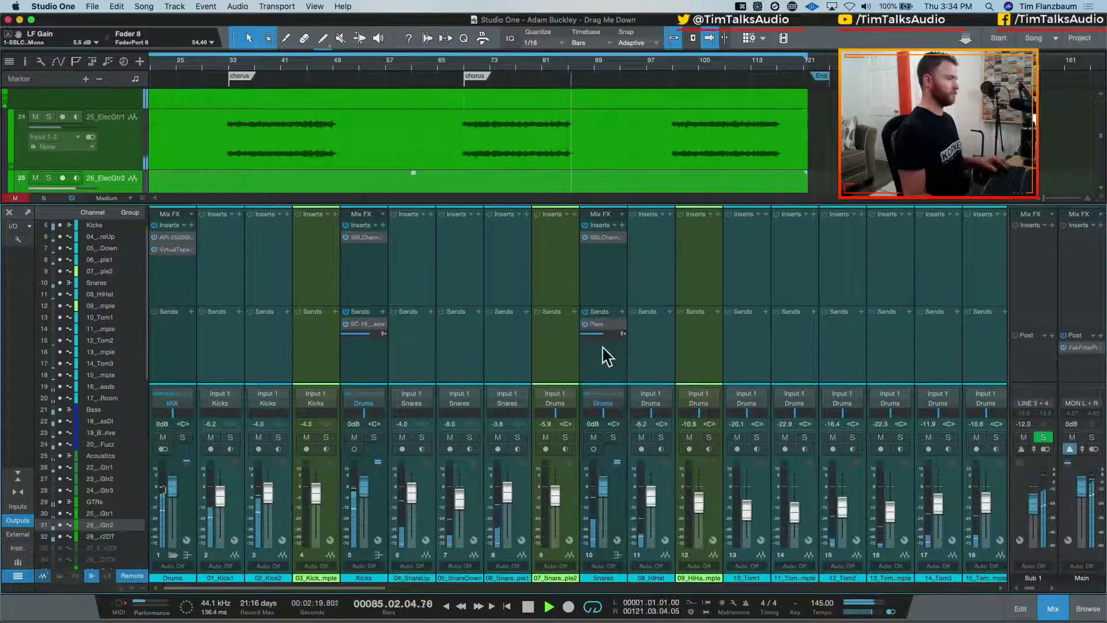
{"action": "key", "text": "space"}
{"action": "key", "text": "space"}
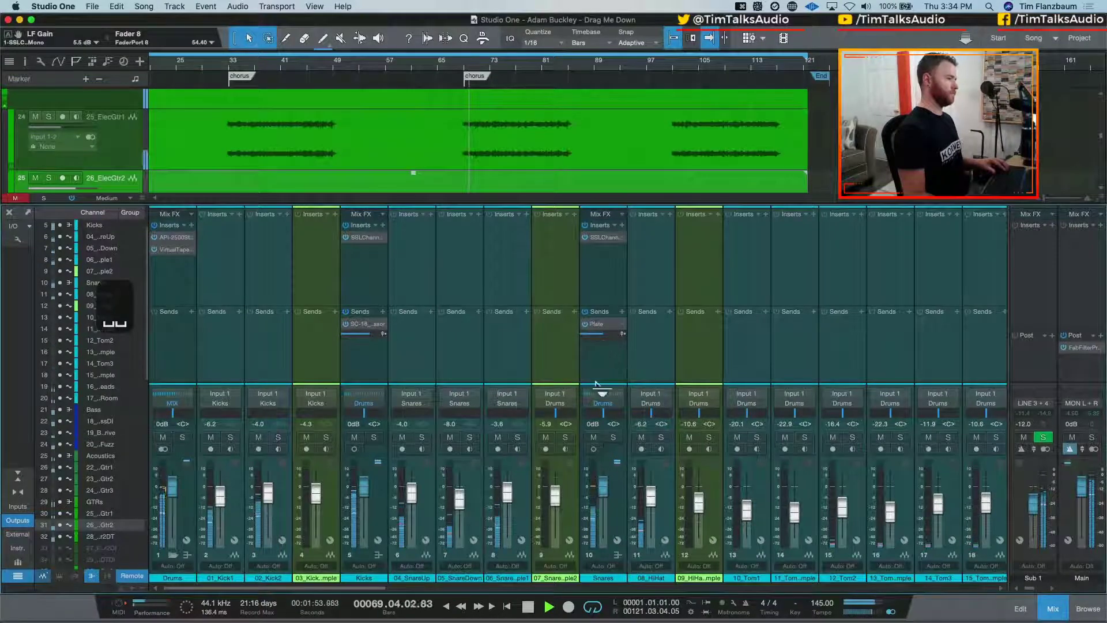
{"action": "left_click", "coordinate": [613, 437]}
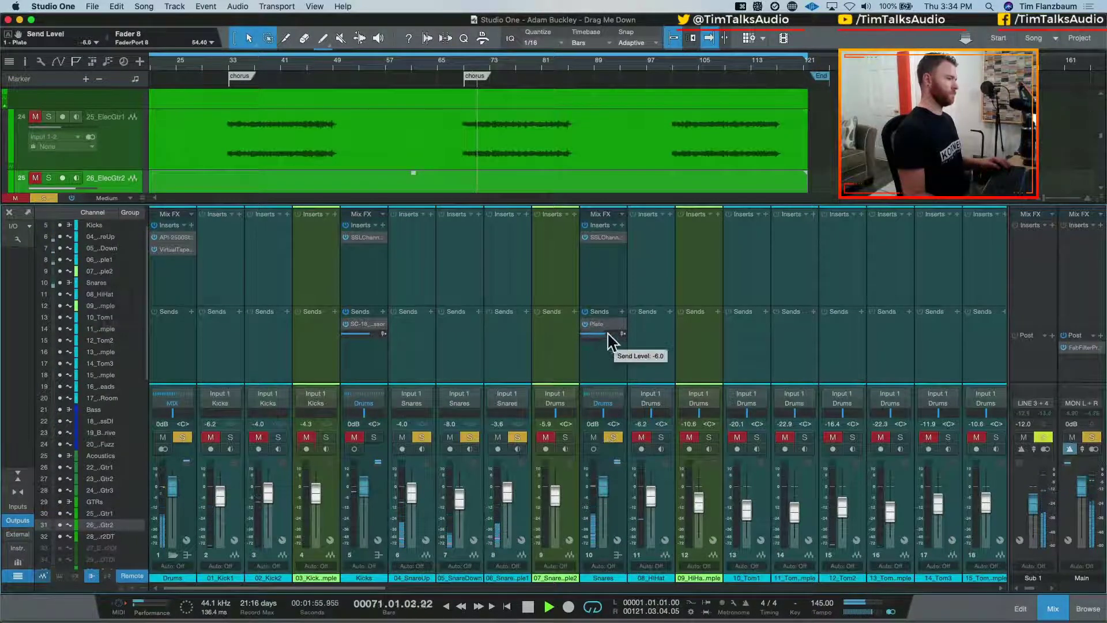